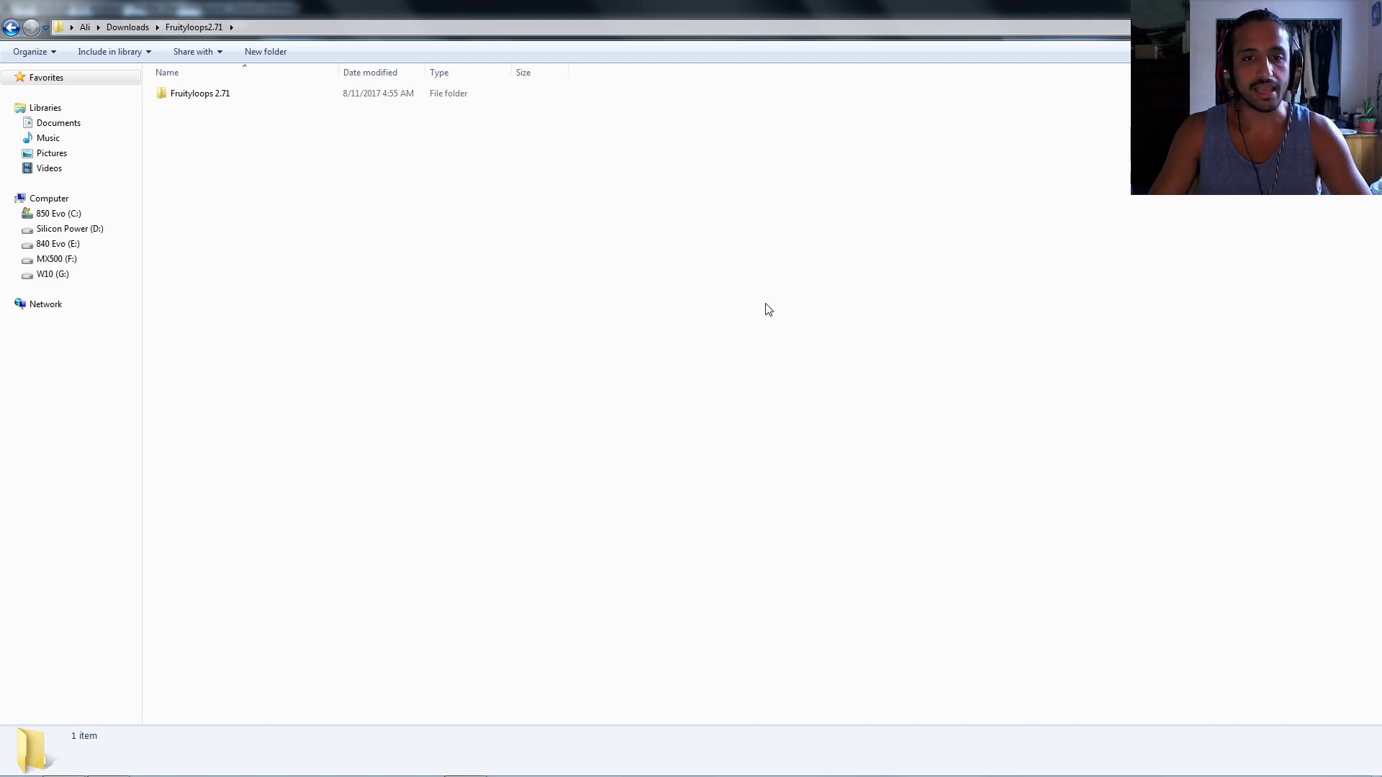
Switch to the browser and review the past-version installers listed in the FL Studio Installer Archive forum thread.
key(alt+Tab)
key(Tab)
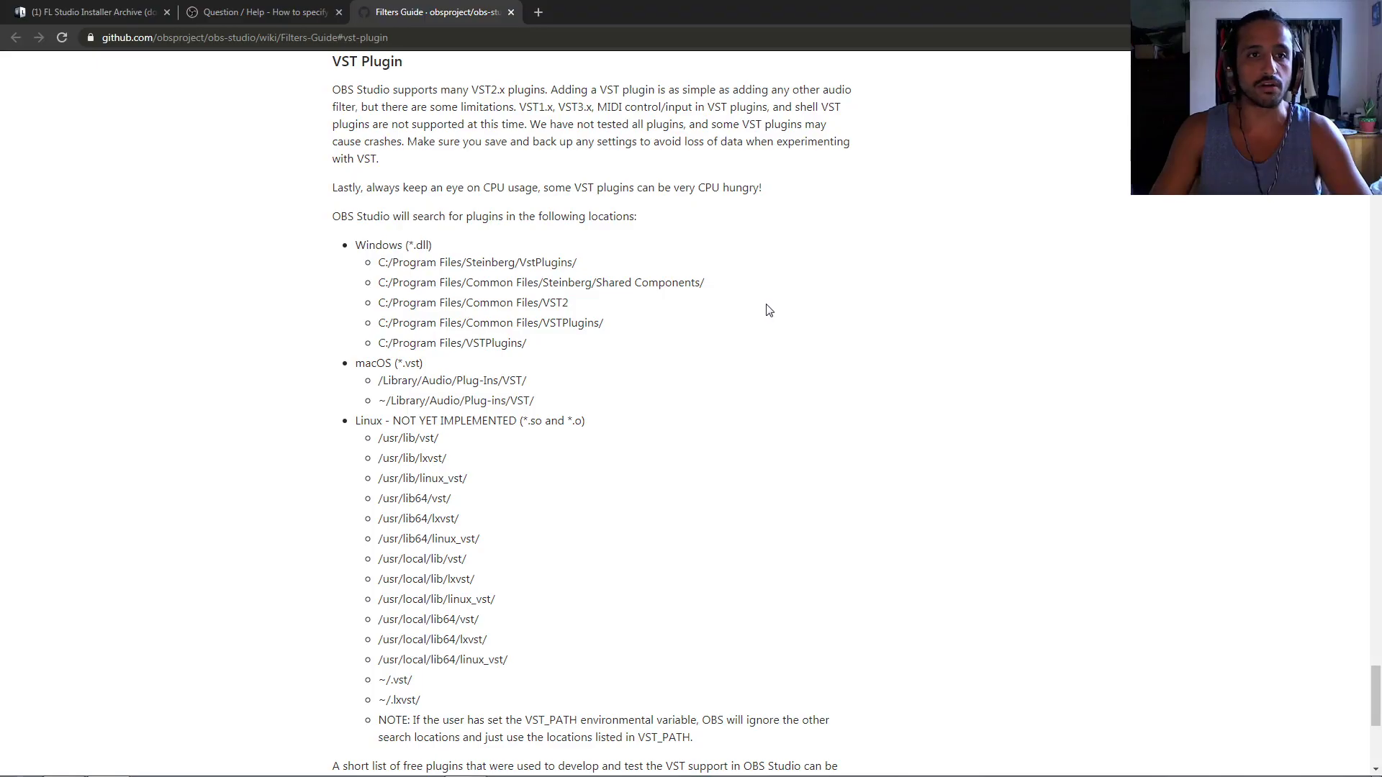
click(97, 13)
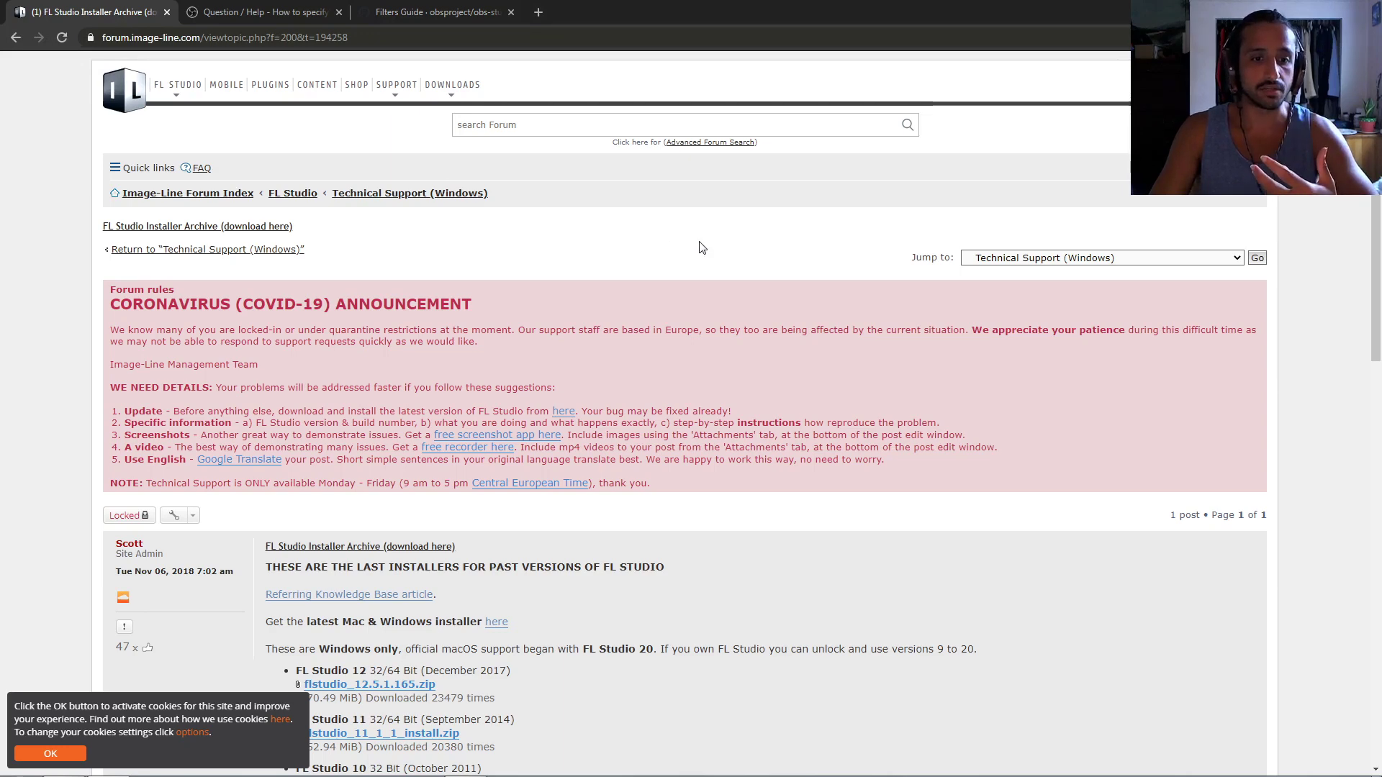
scroll(702, 248, down, 6)
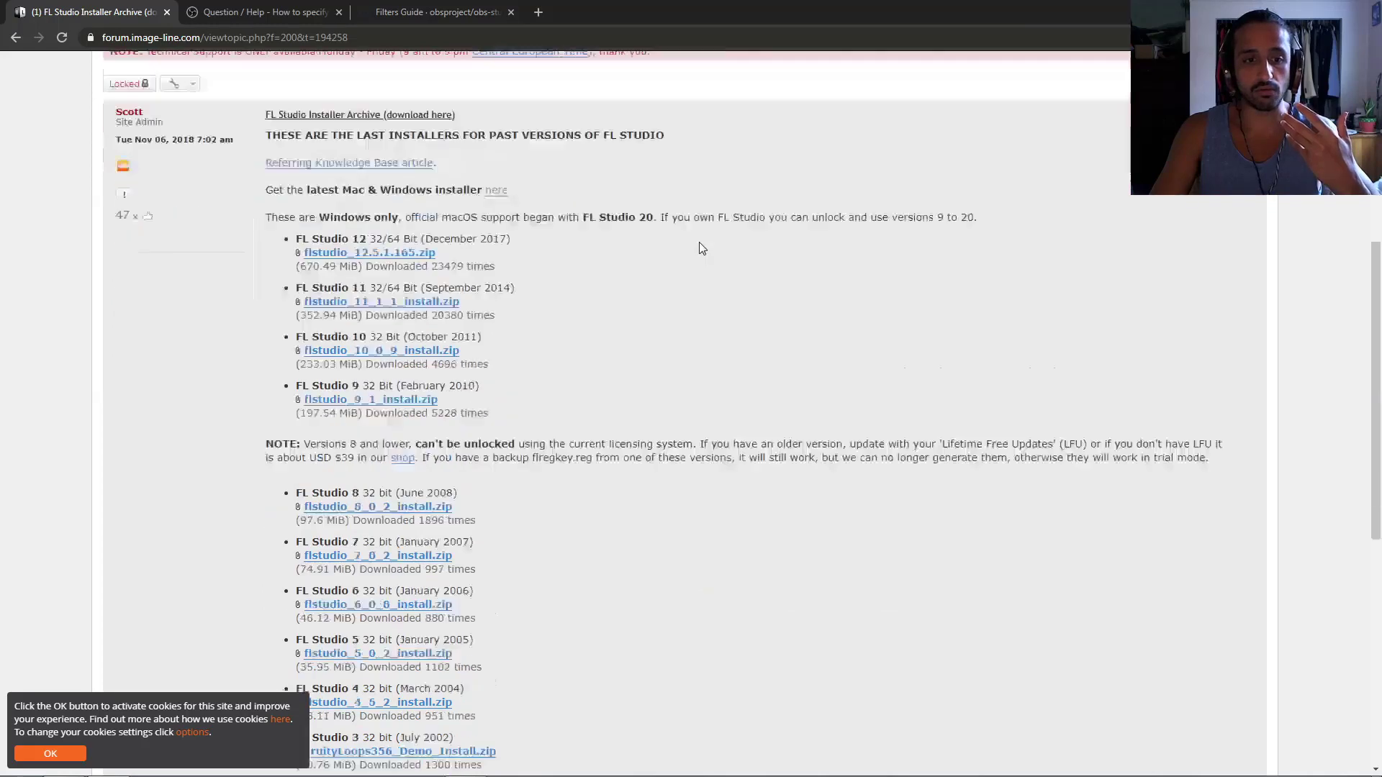
scroll(403, 266, down, 6)
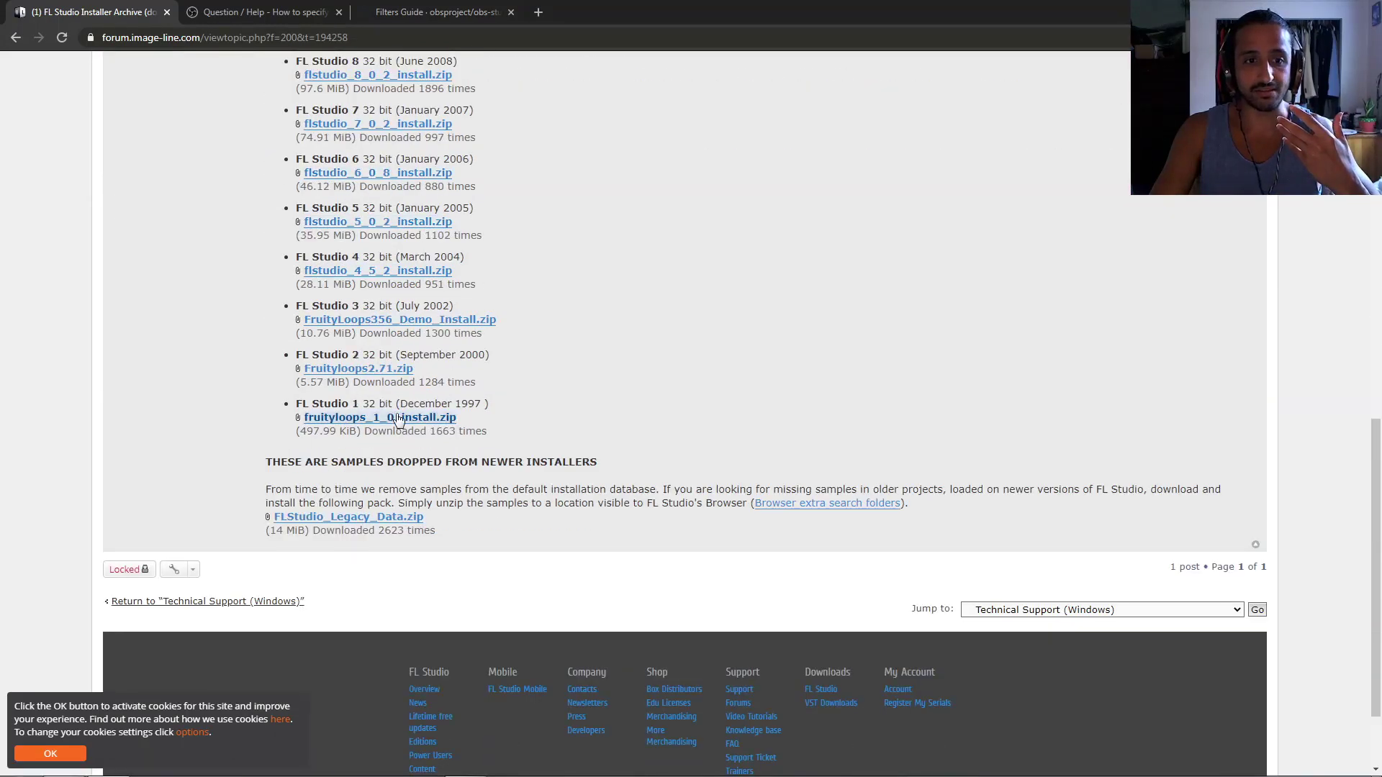
scroll(657, 460, up, 3)
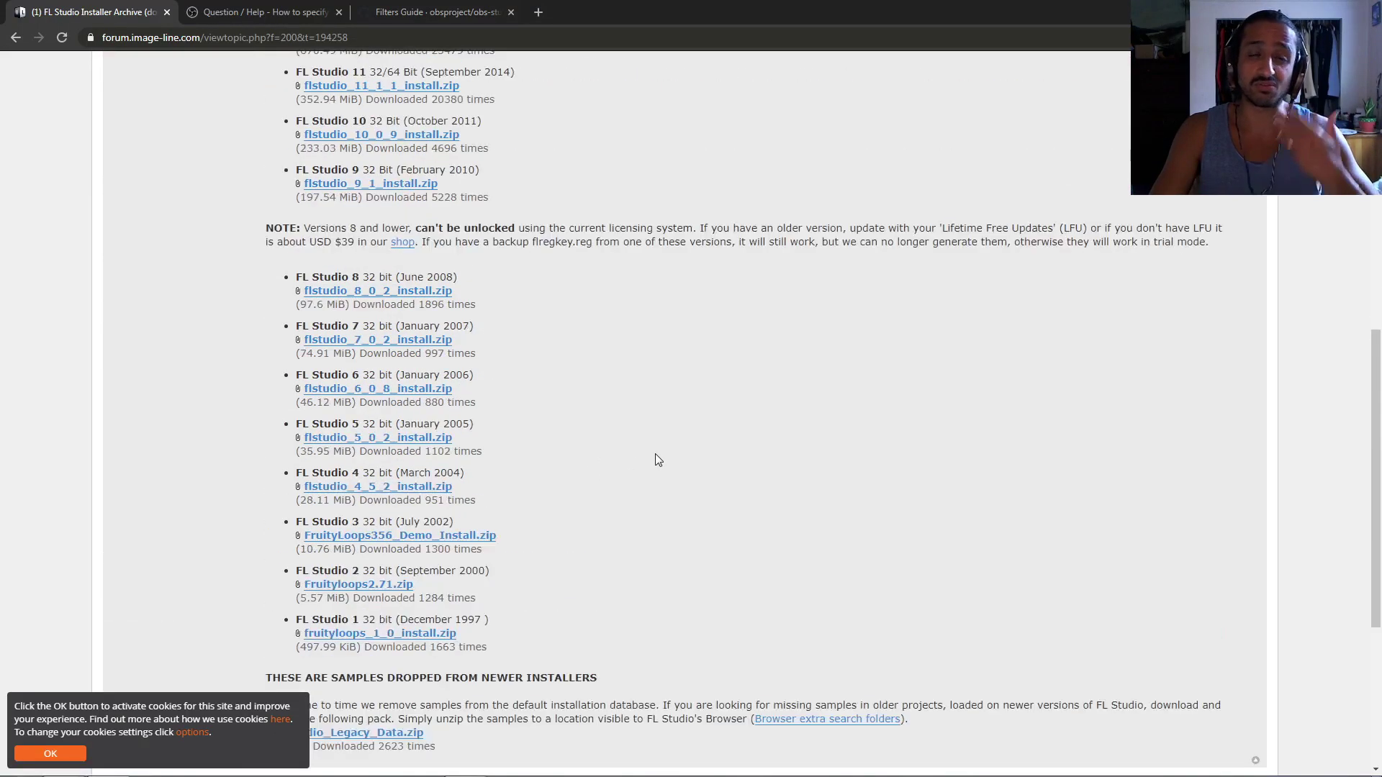
scroll(657, 459, up, 4)
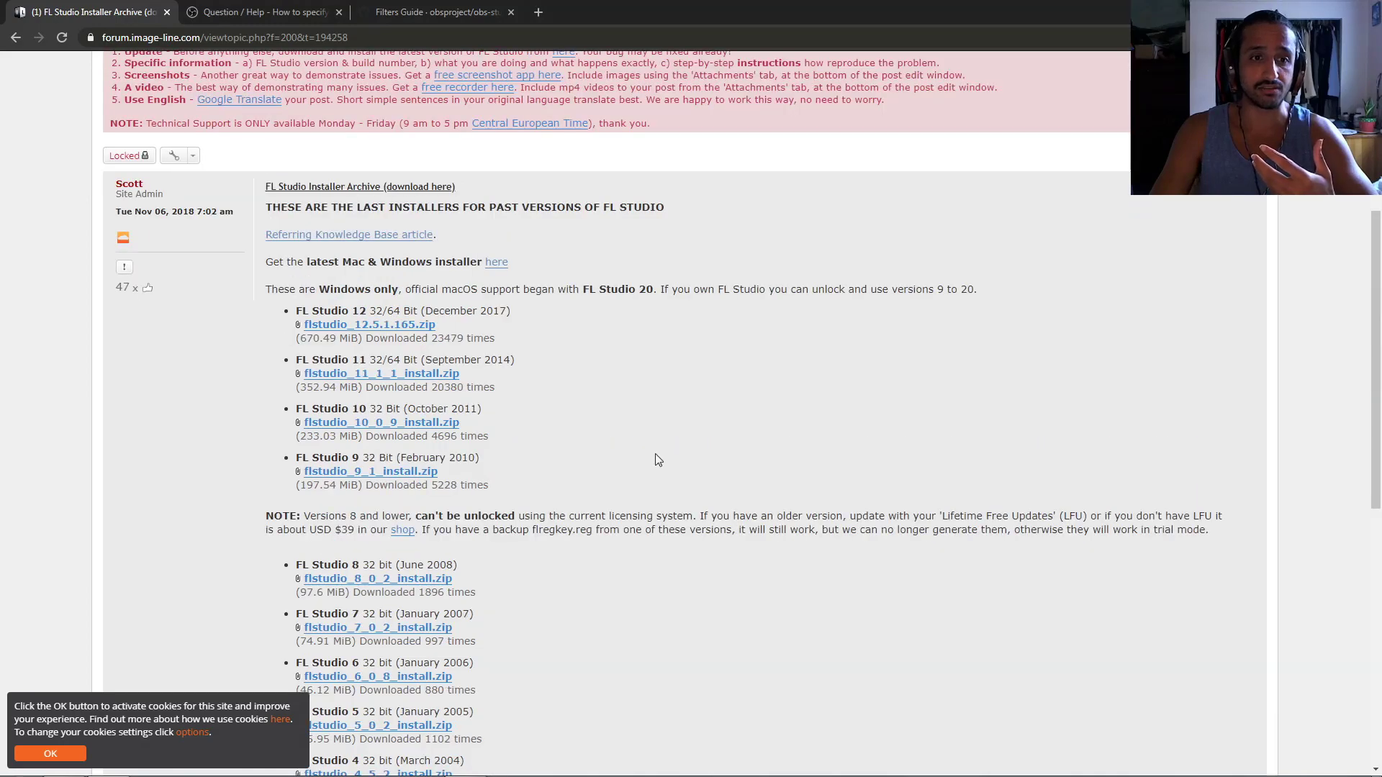
scroll(658, 459, down, 5)
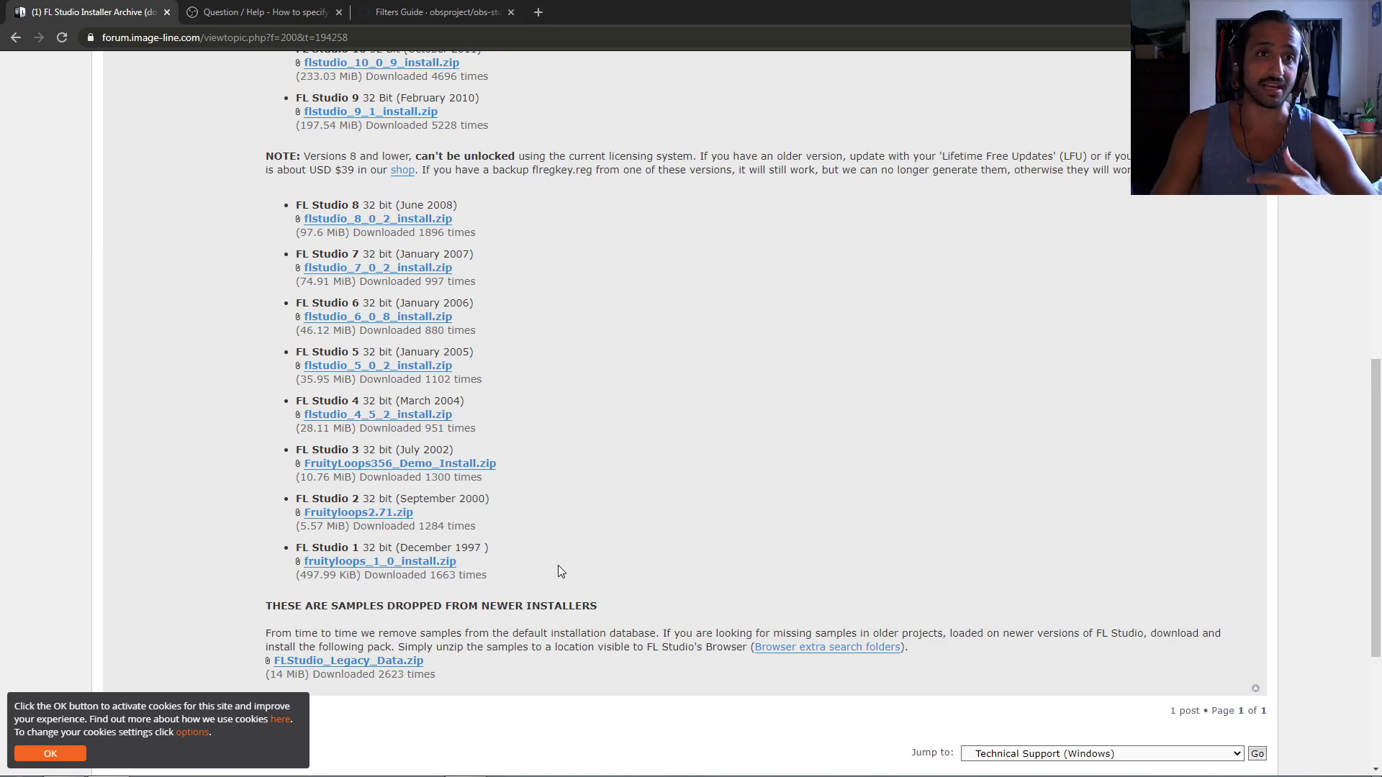
Switch to the file explorer and launch FruityPro.exe from the Fruityloops 2.71 folder.
key(alt+Tab)
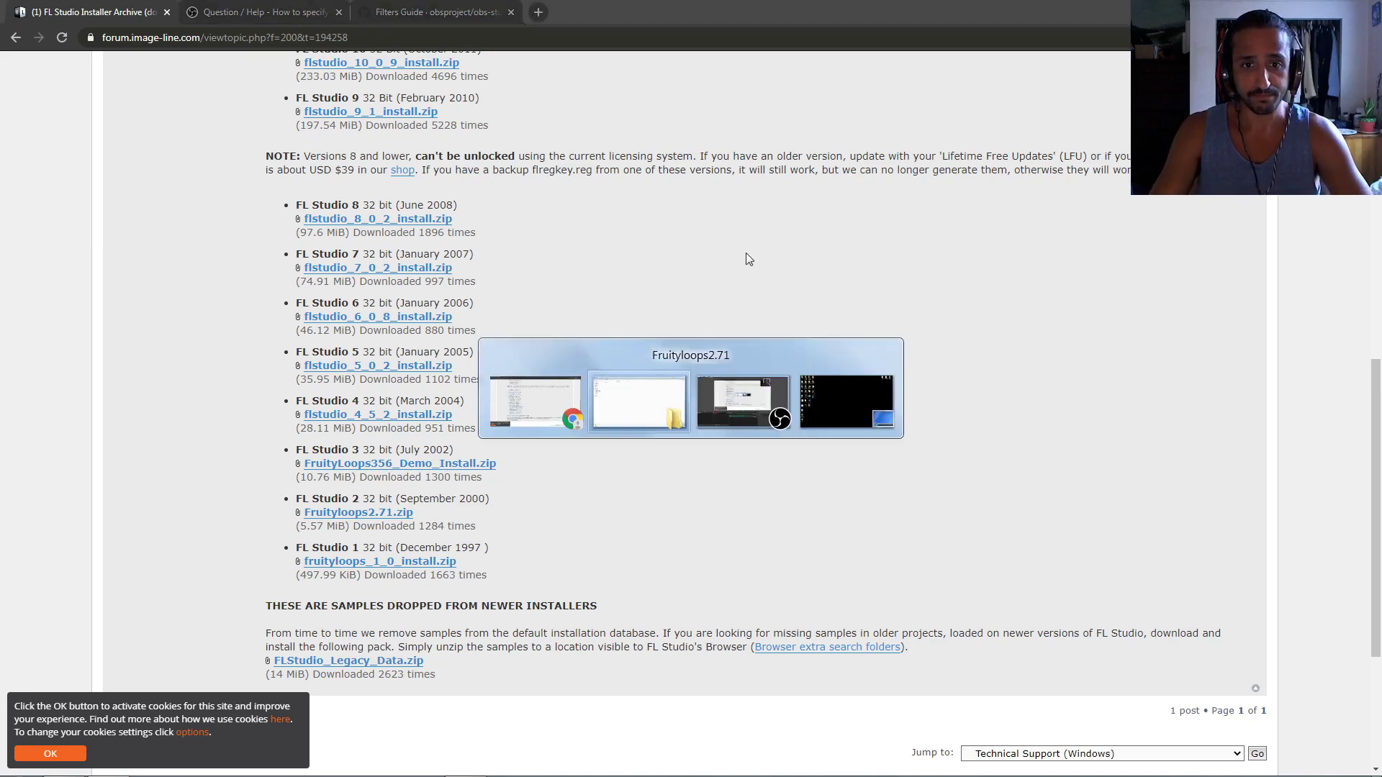
double_click(209, 94)
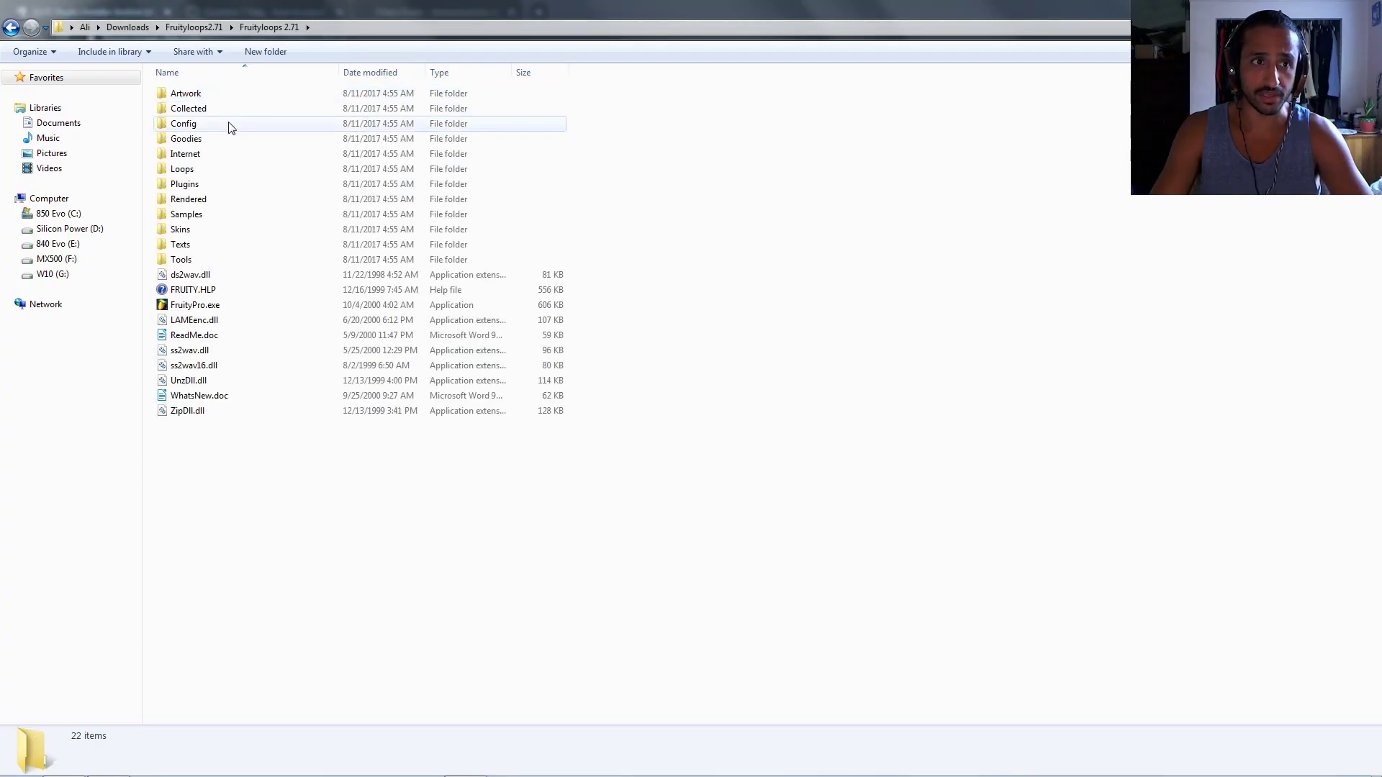
double_click(194, 305)
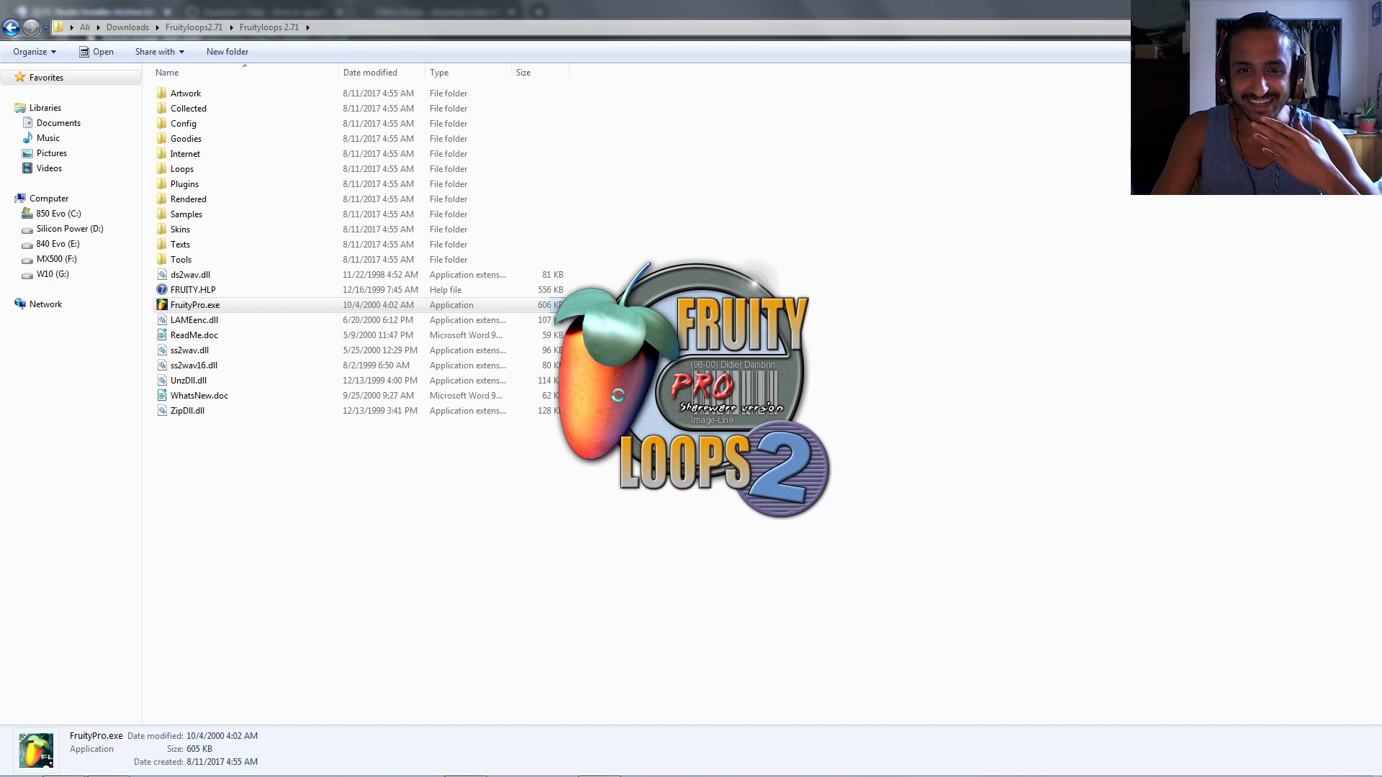
End the unresponsive FruityLoops process.
mouse_move(601, 768)
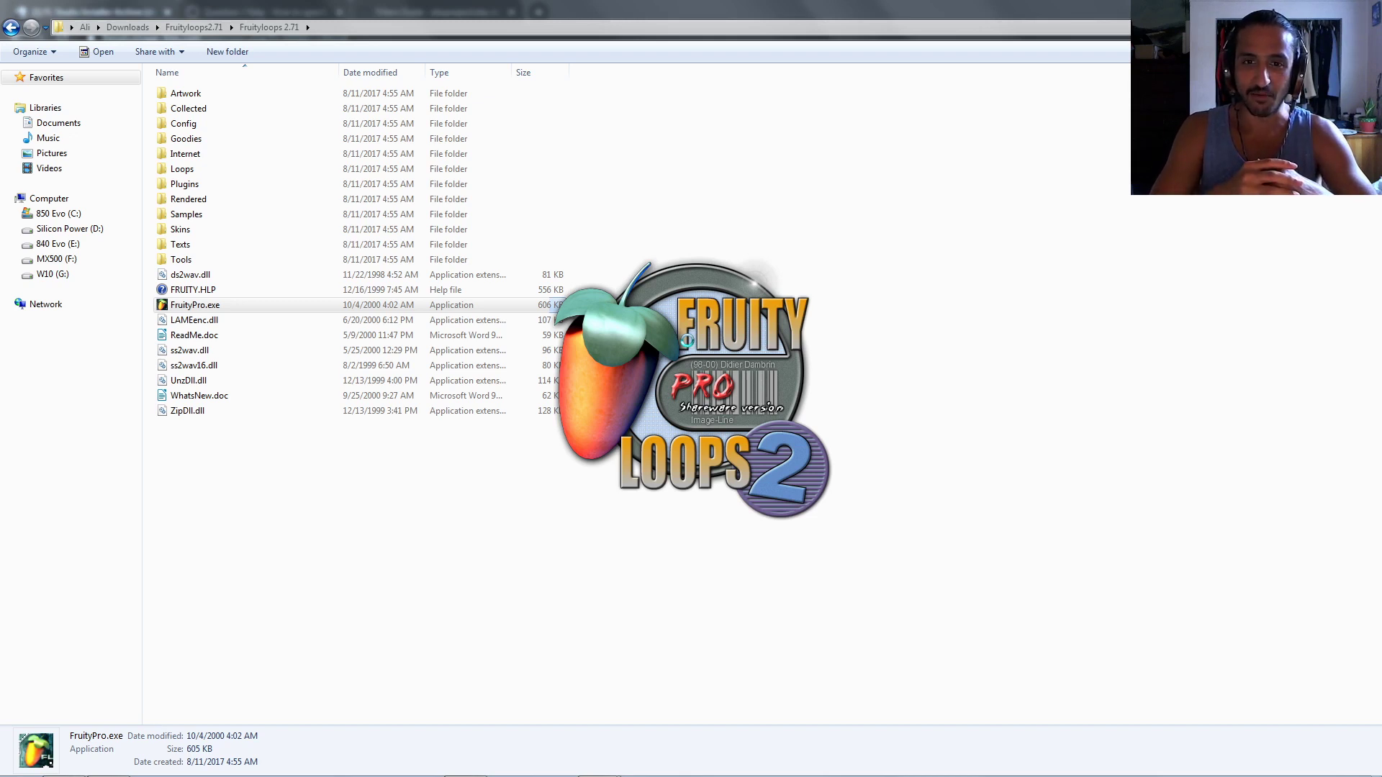
click(688, 341)
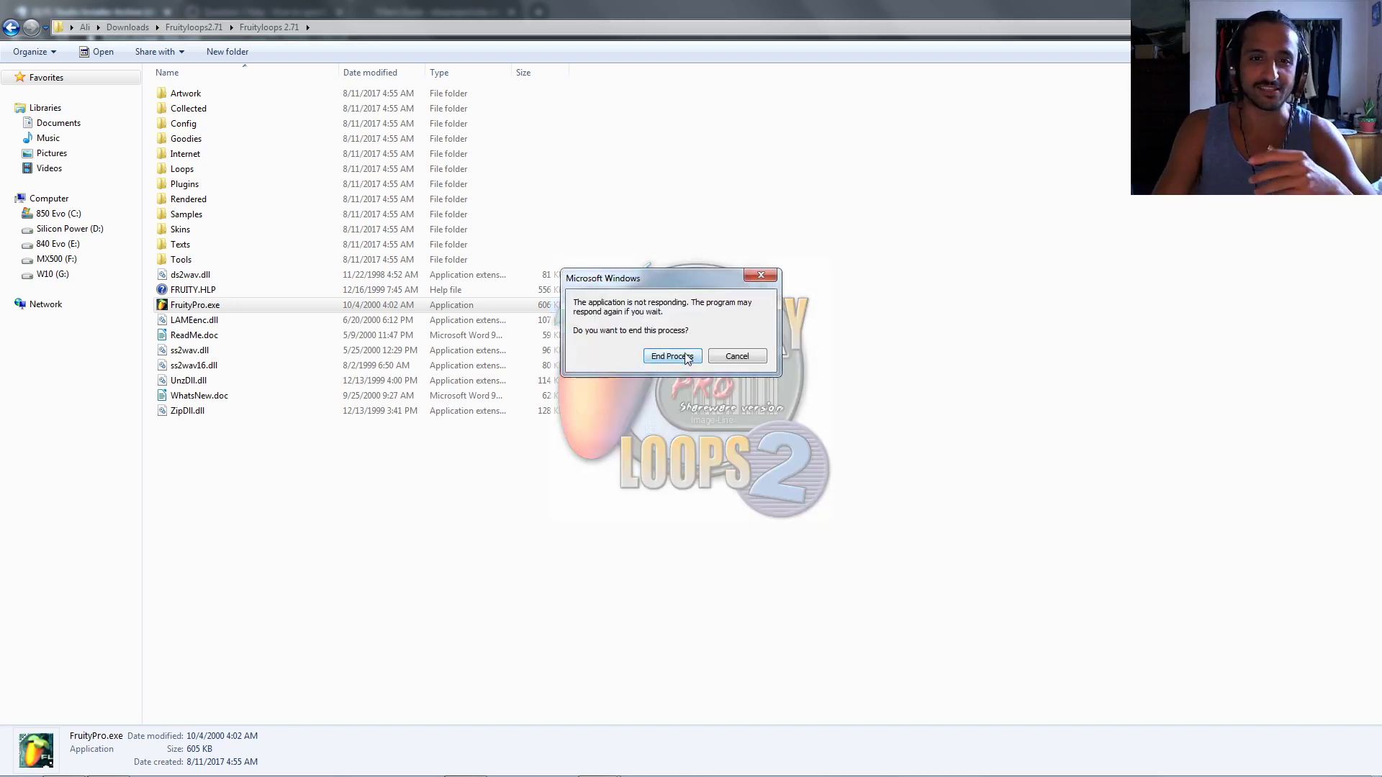
click(688, 357)
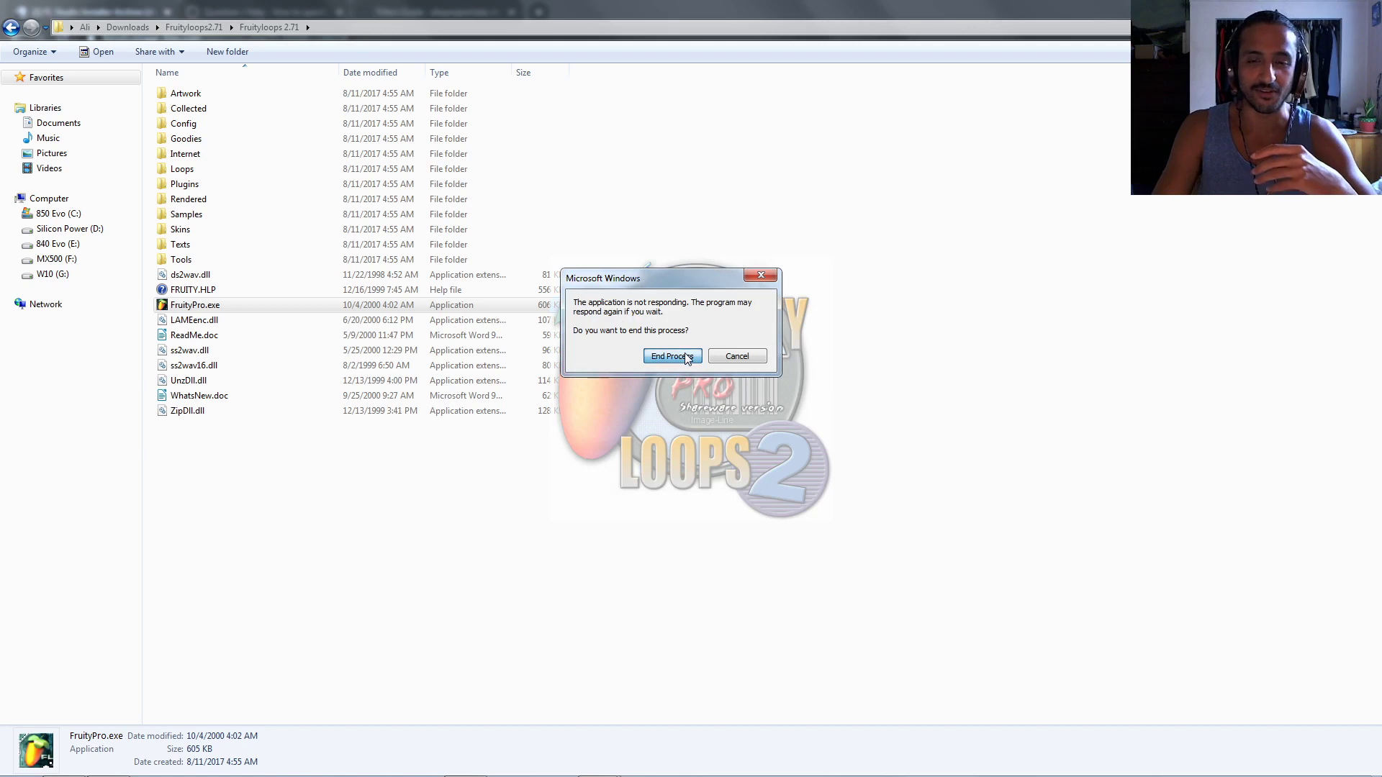
Relaunch FruityPro.exe, closing the splash window if it hangs, and dismiss the FruityLoops Pro demo version notice.
double_click(193, 306)
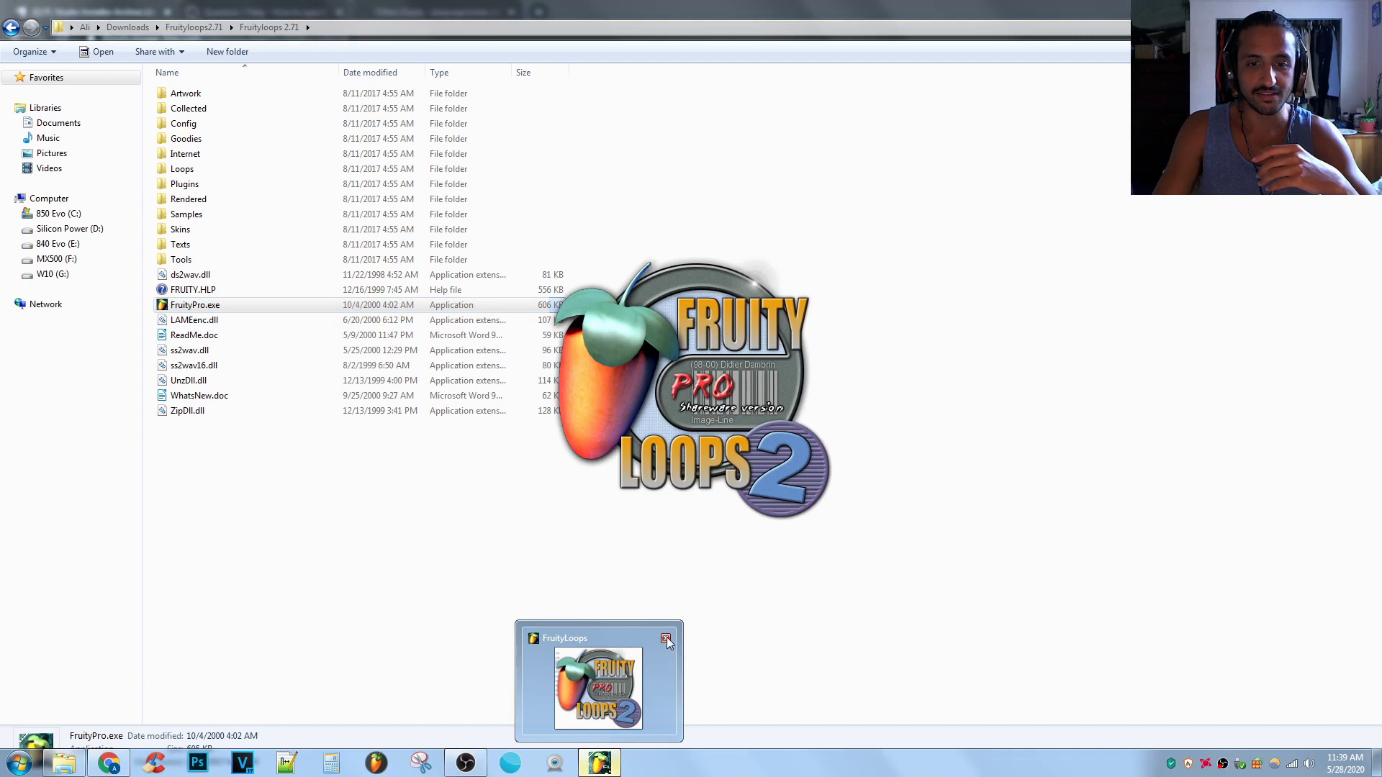
click(665, 639)
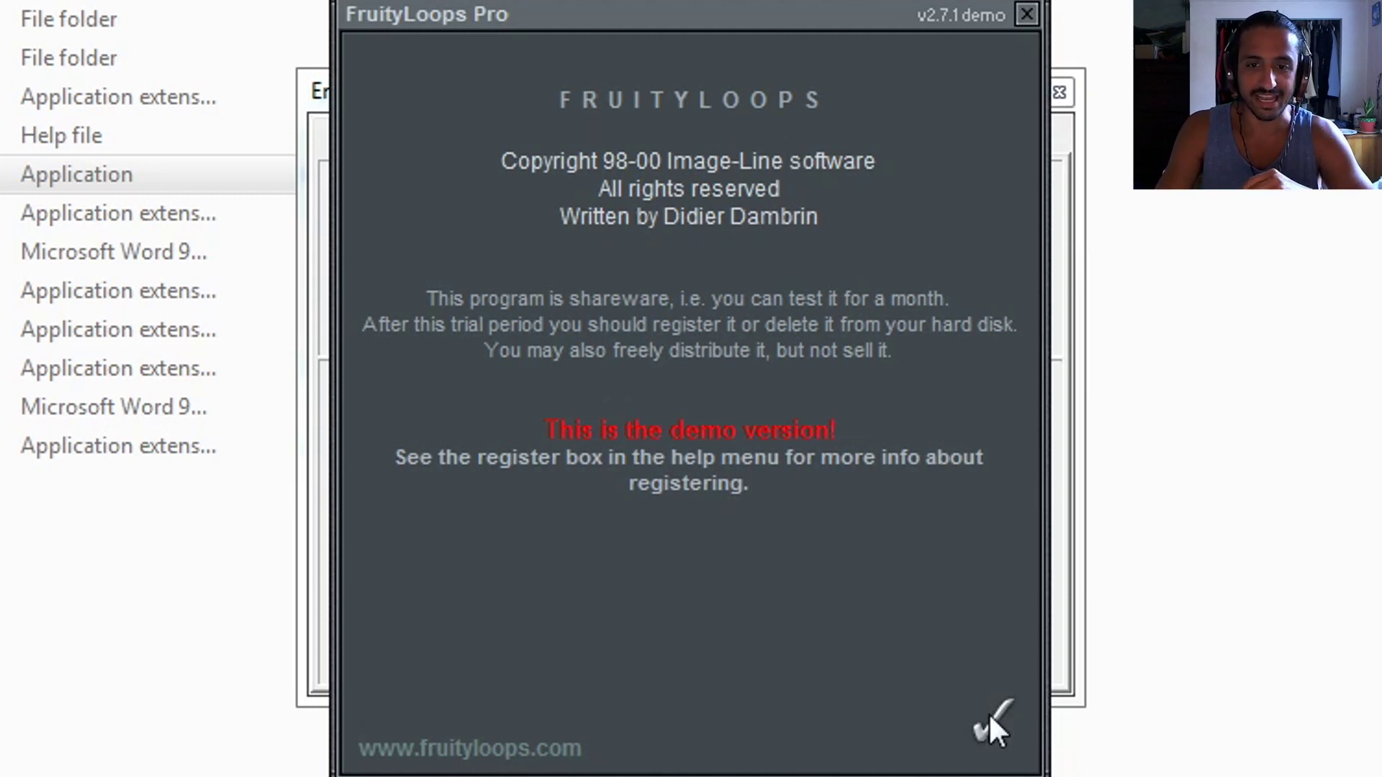
click(990, 716)
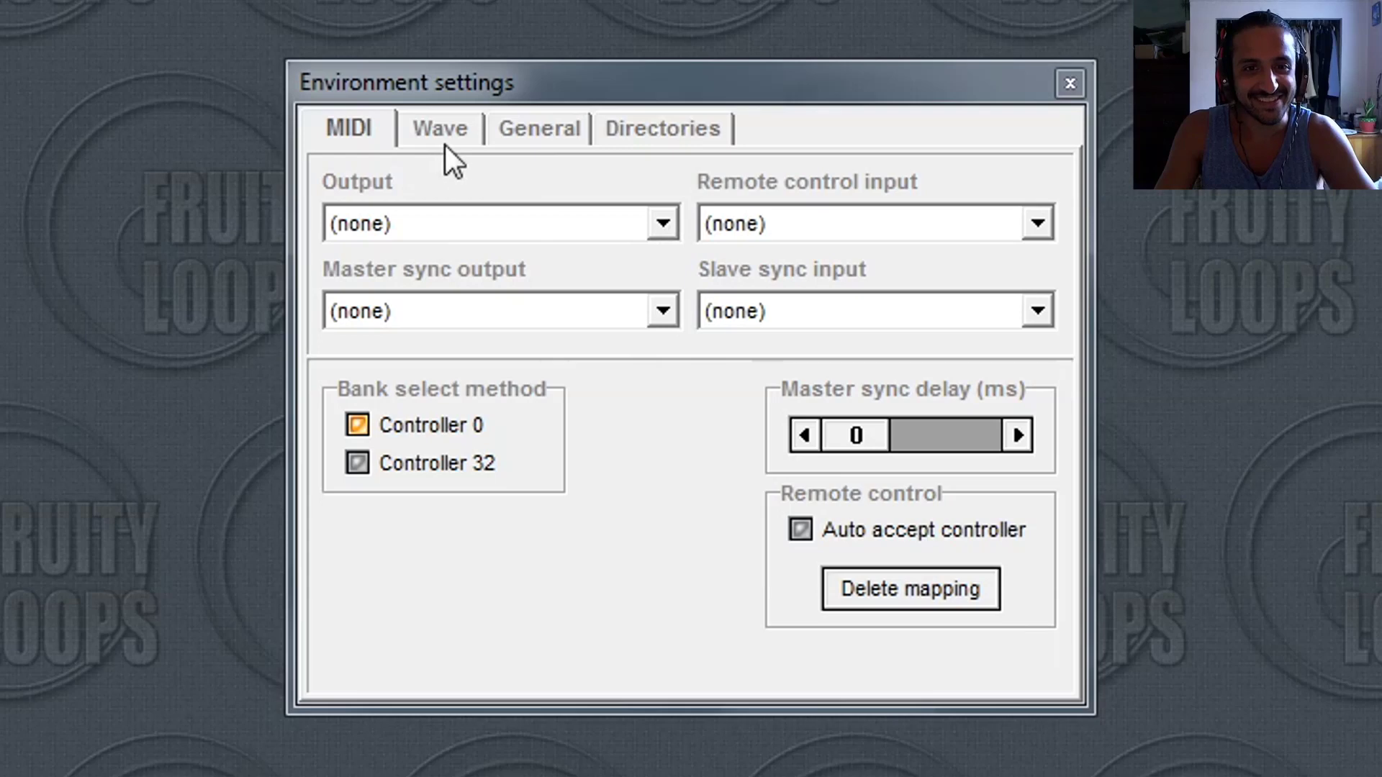
Set the wave output DirectSound driver to Line Out (3- Scarlett 2i2 USB) in the environment settings.
click(445, 143)
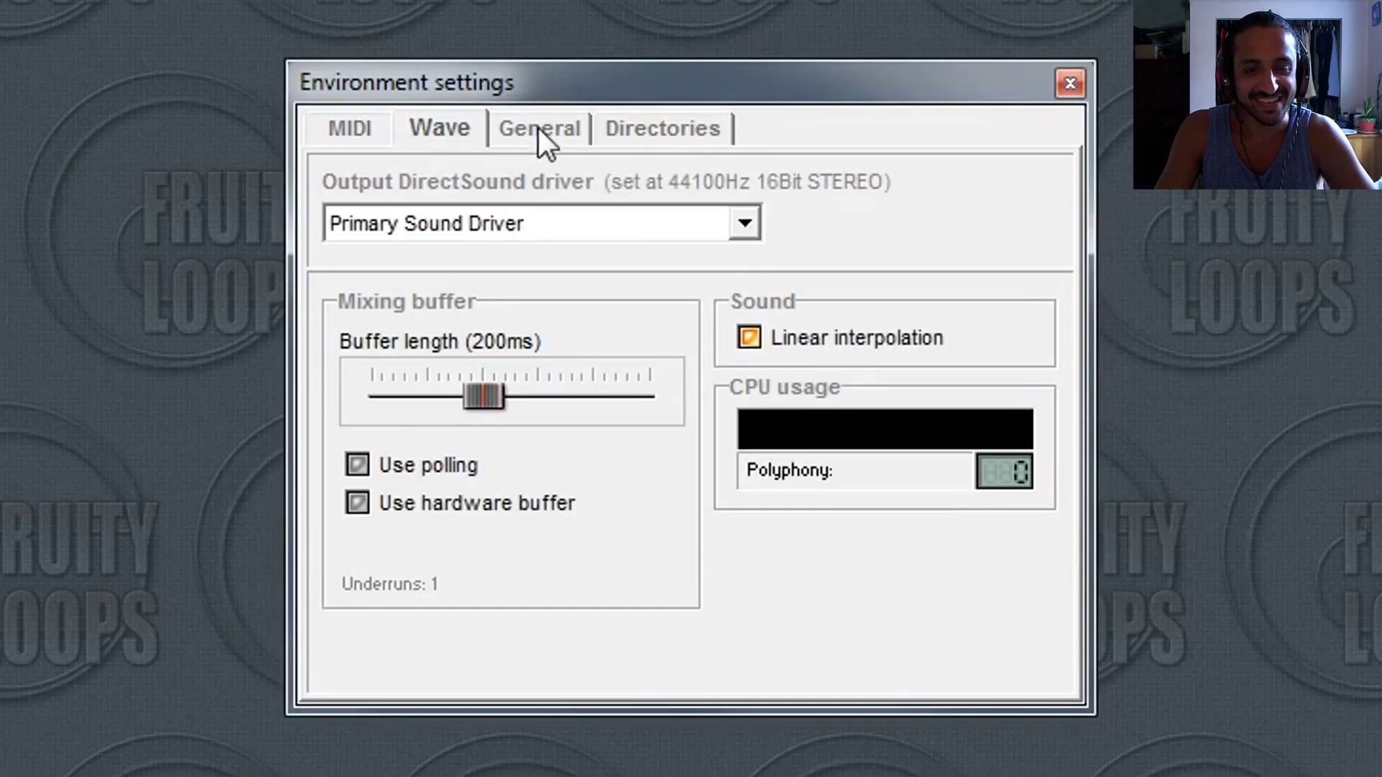
click(539, 130)
click(455, 135)
click(488, 226)
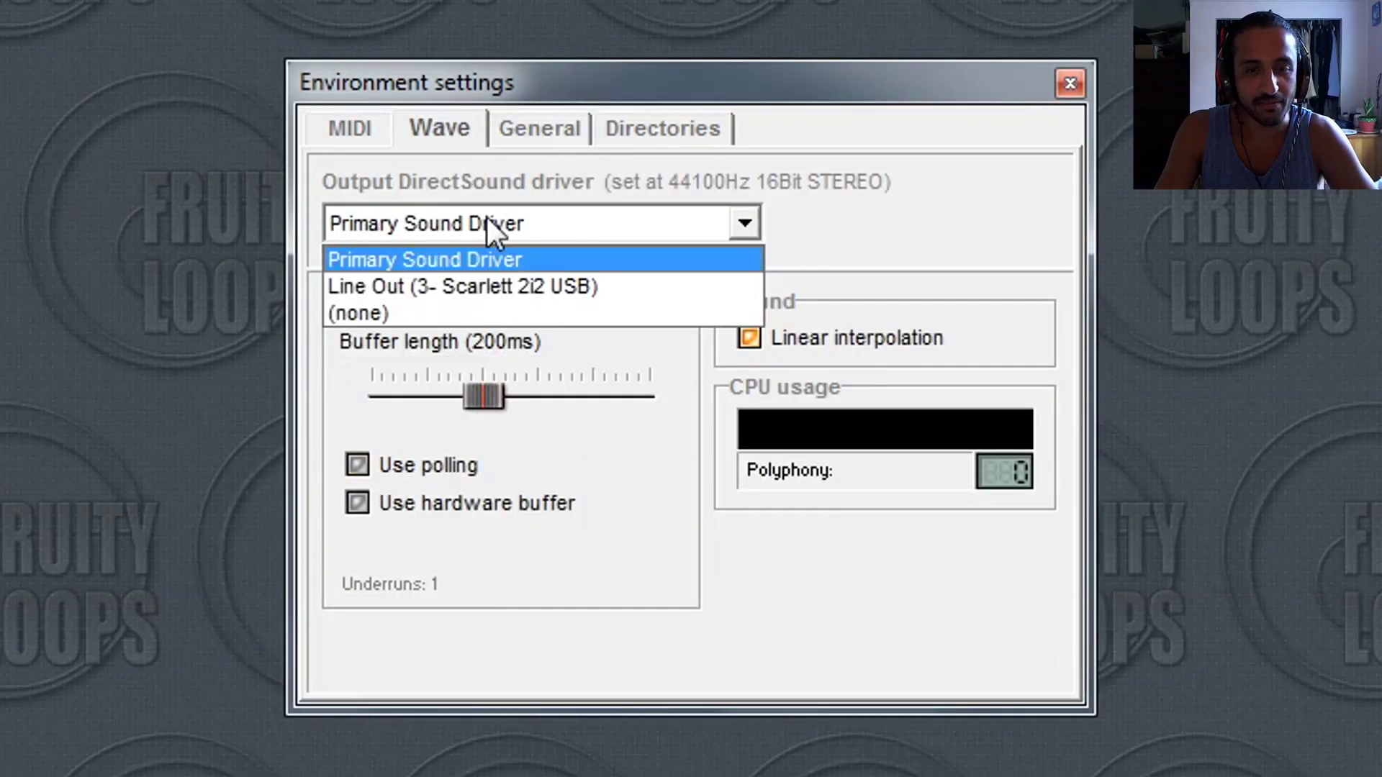
click(475, 281)
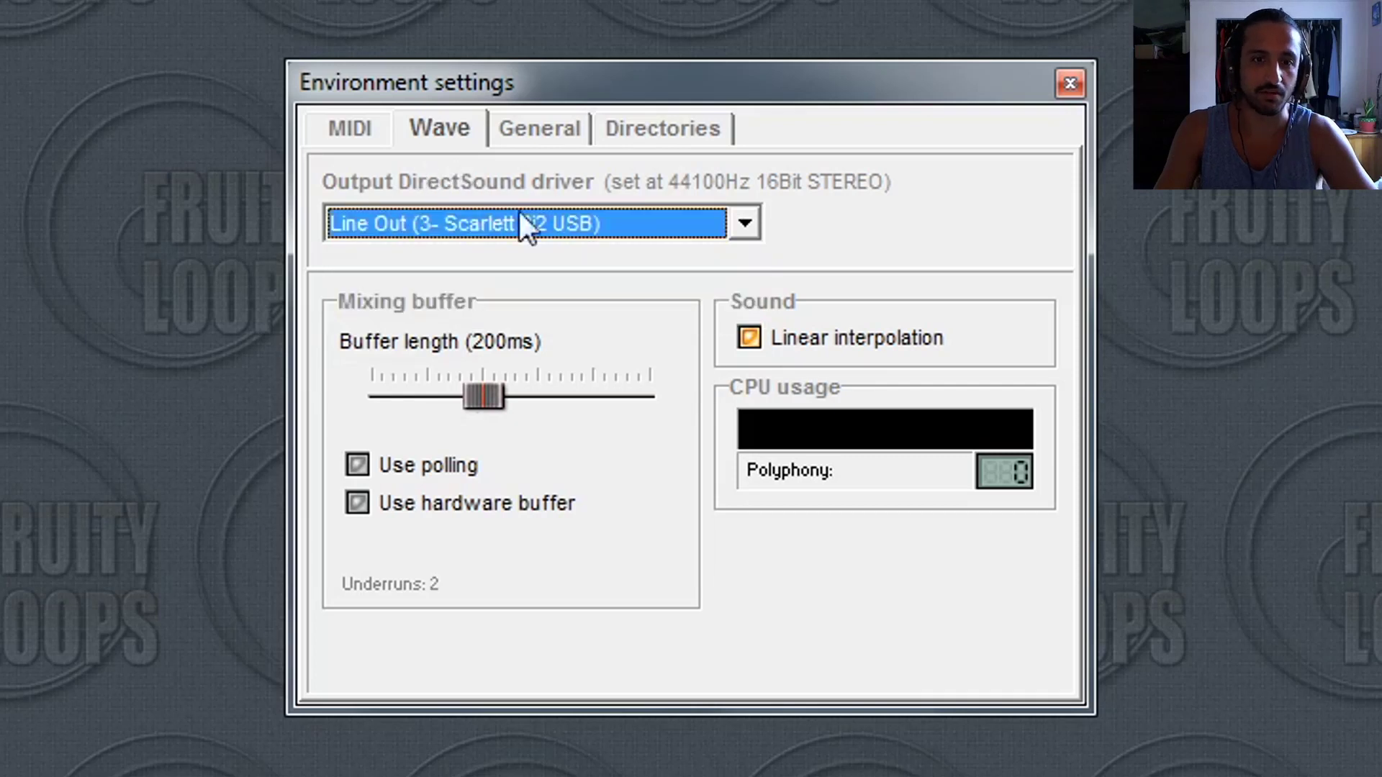
Try the Primary Sound Driver as wave output and switch back to Line Out (3- Scarlett 2i2 USB).
click(504, 222)
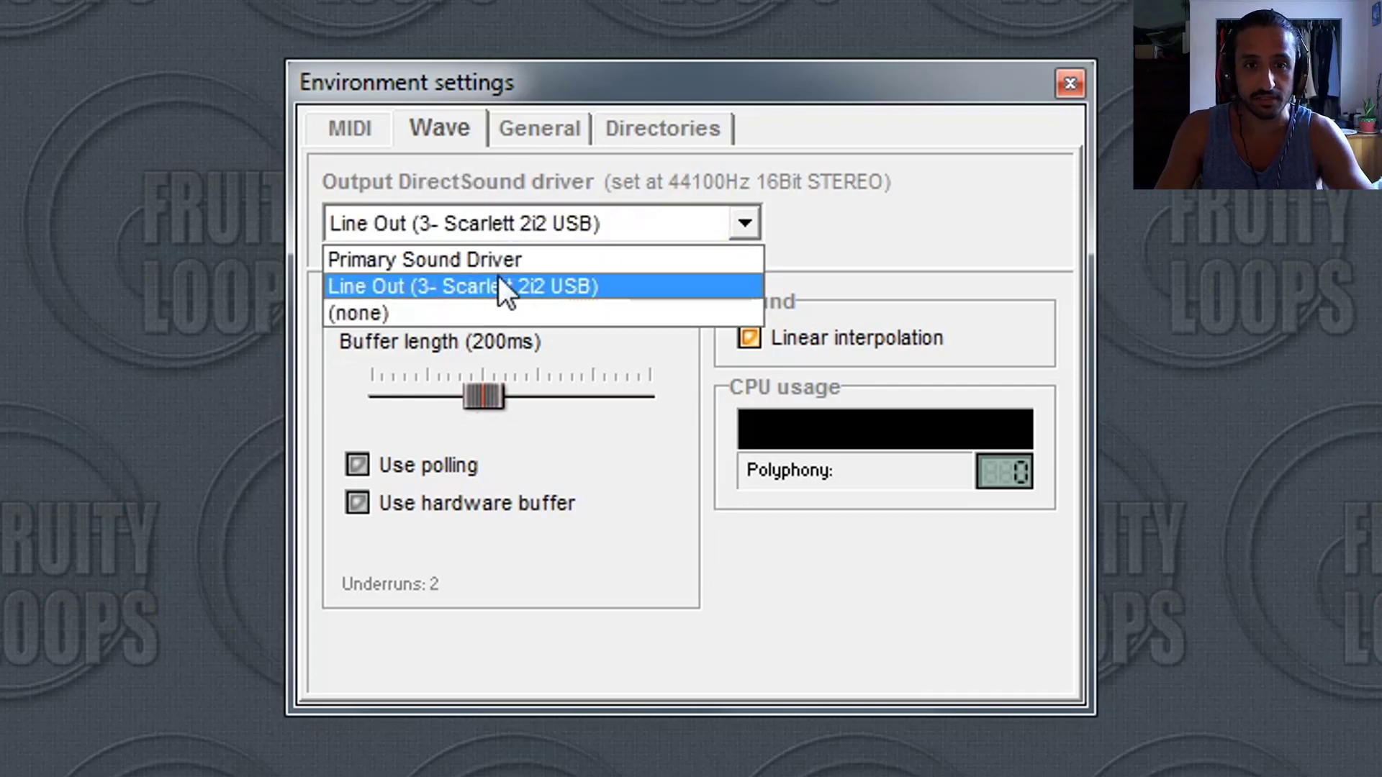
click(492, 287)
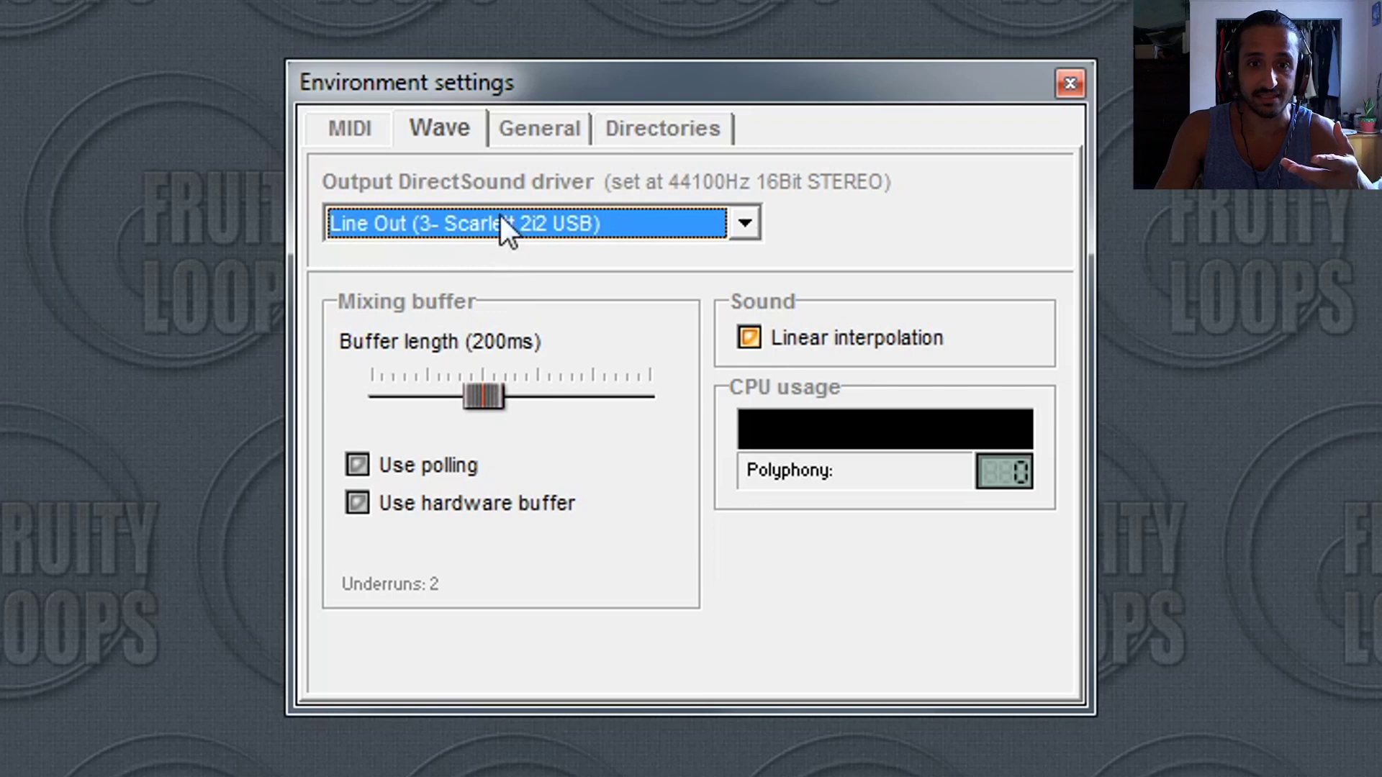
click(502, 216)
click(494, 280)
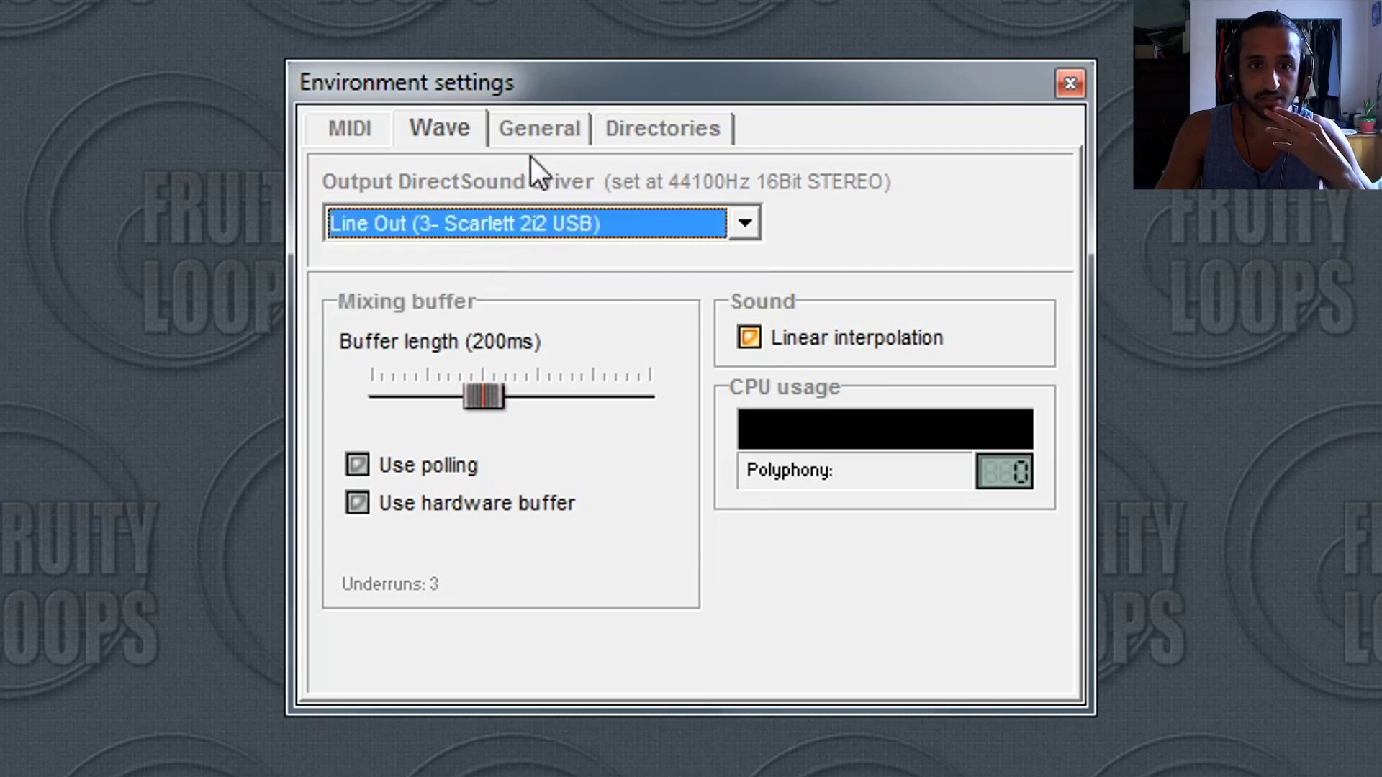
click(504, 223)
click(504, 261)
click(504, 223)
click(507, 283)
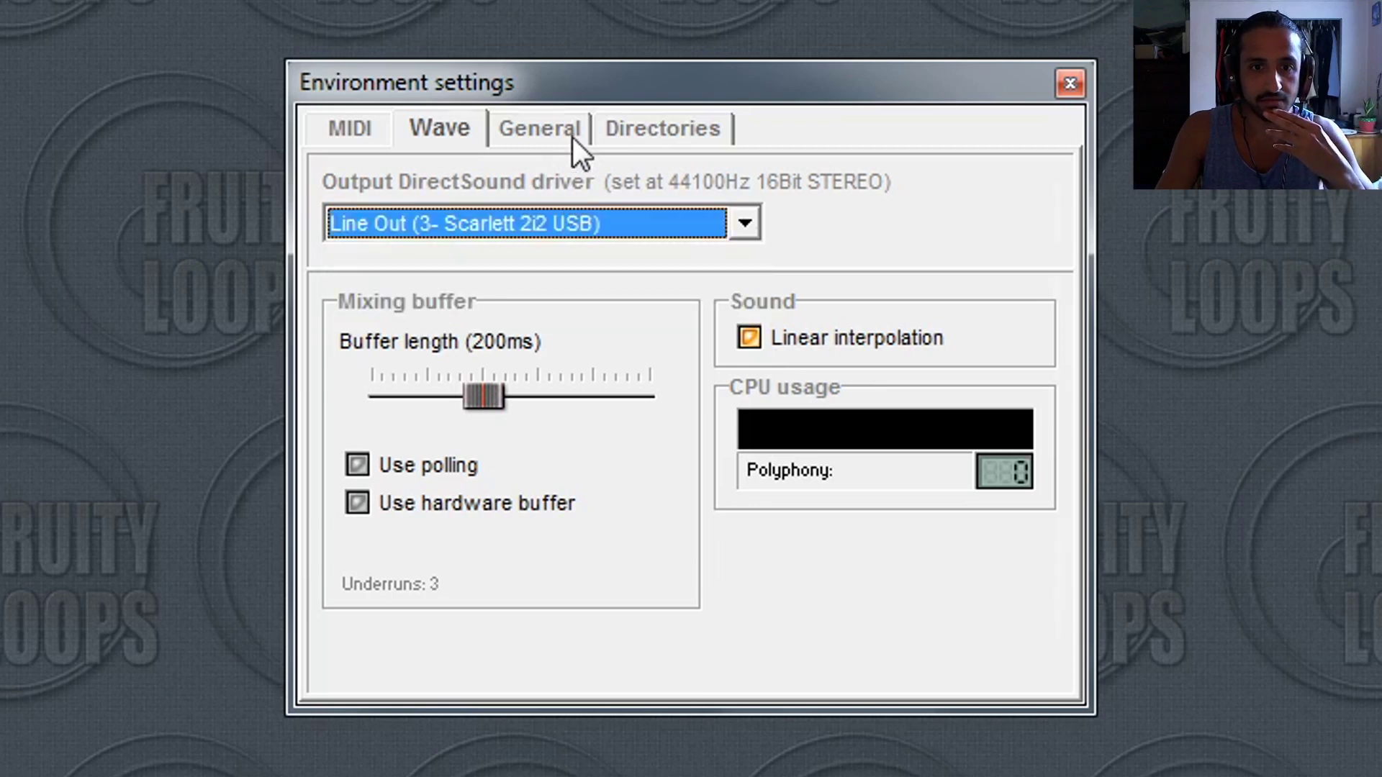
Add the Packs folder from the 840 Evo (E:) drive as the first sample browser path.
click(540, 129)
click(656, 128)
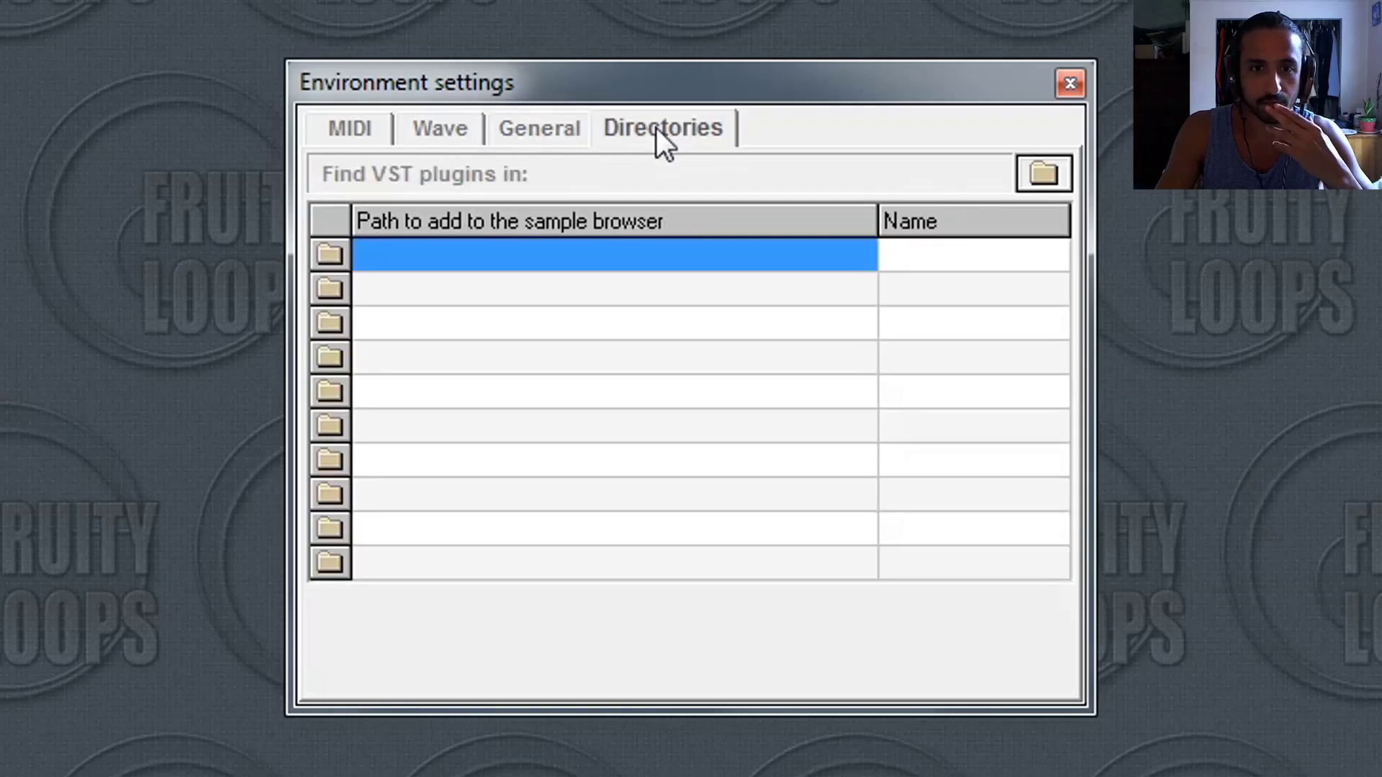
click(329, 253)
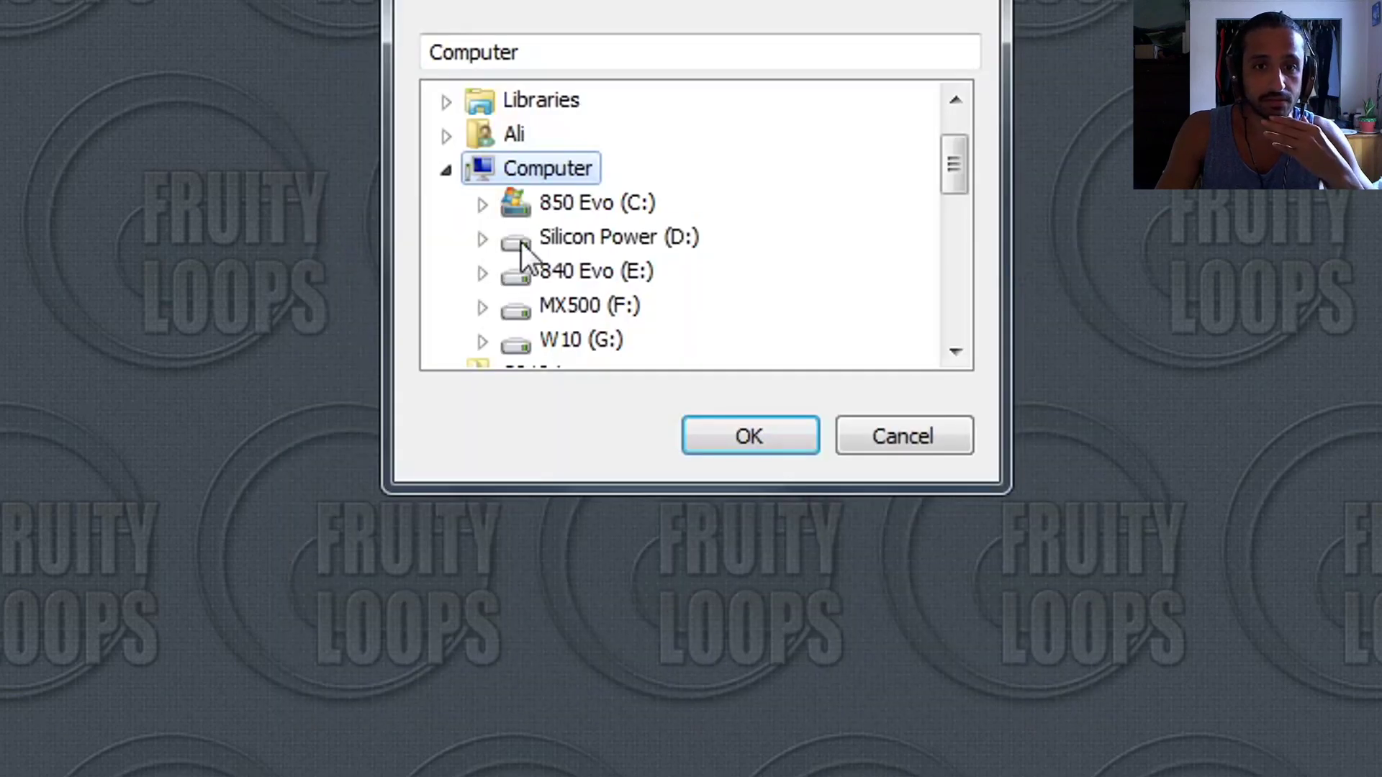
click(481, 274)
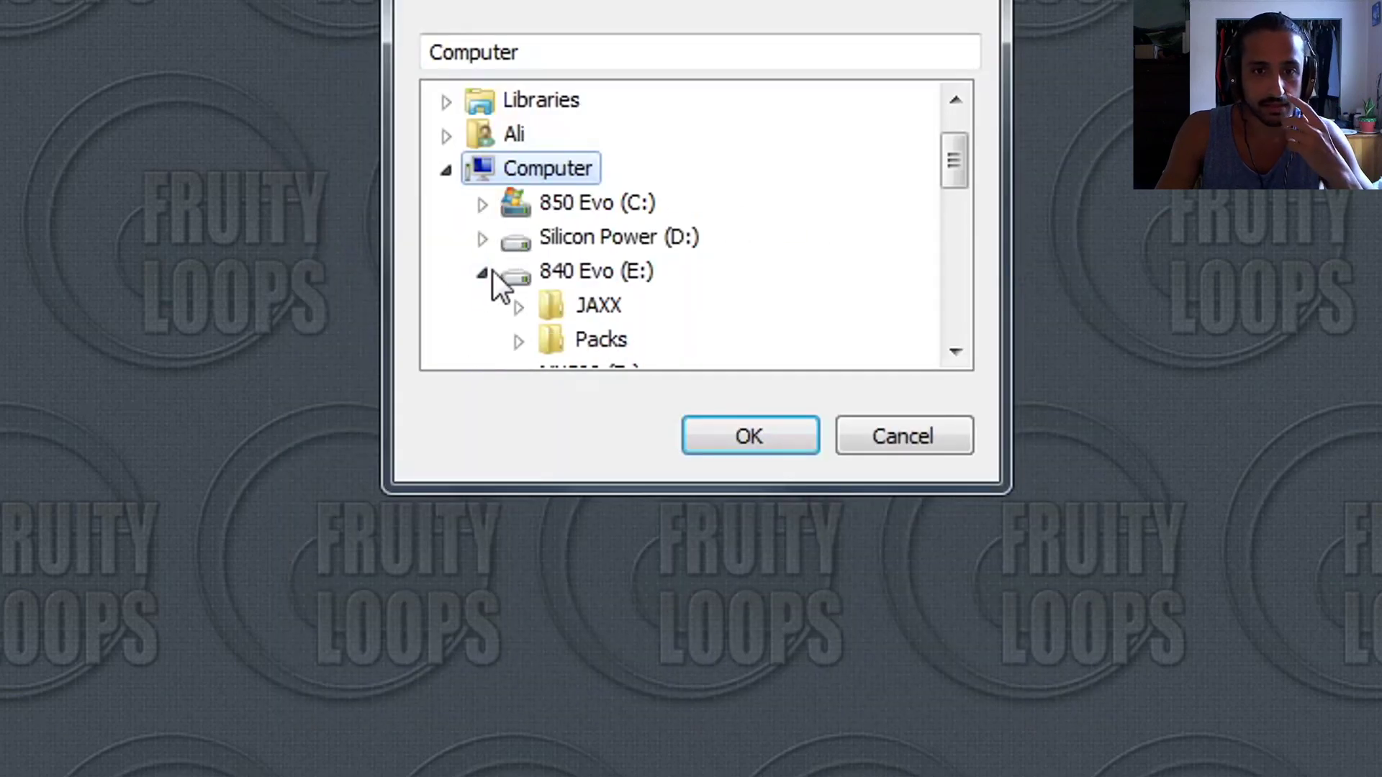
click(624, 341)
click(767, 430)
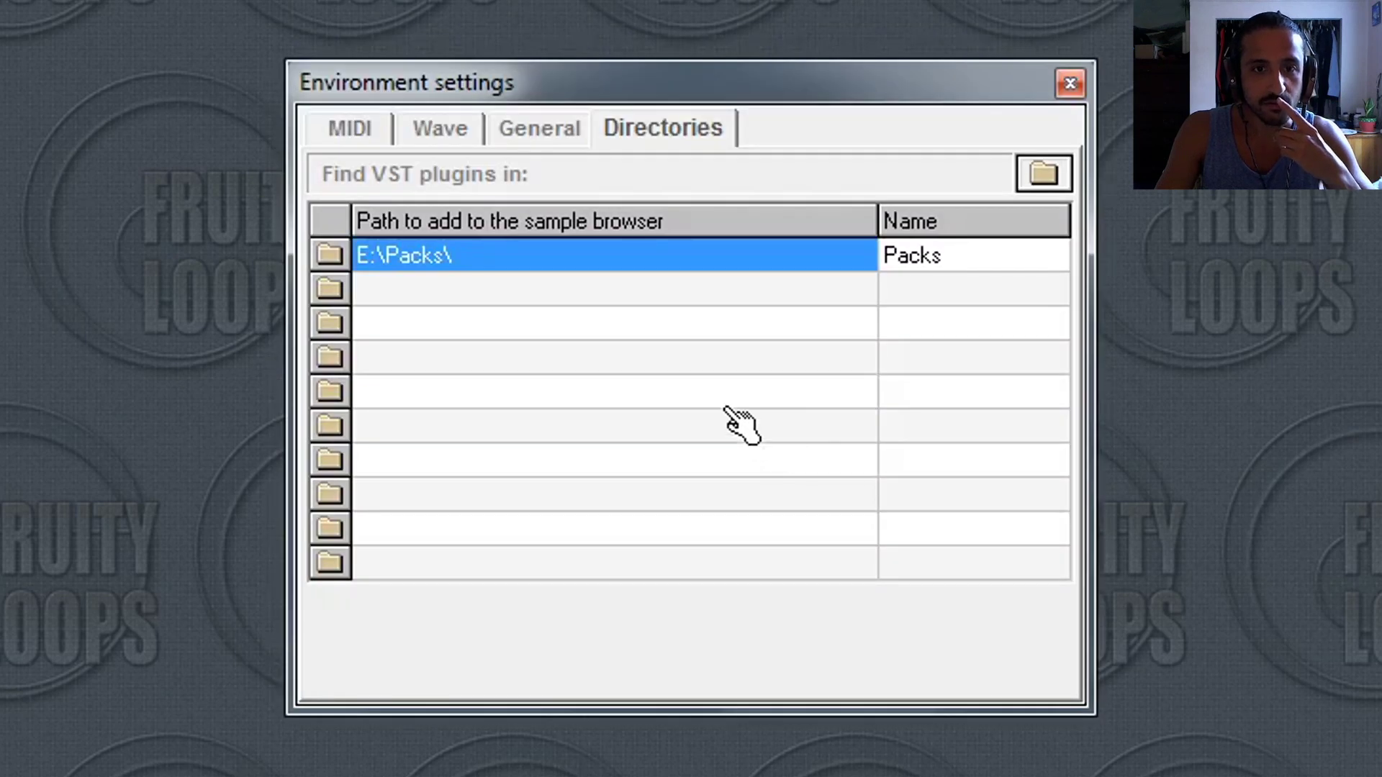
Check the available interface languages and window options in the general settings, and close the environment settings.
click(555, 128)
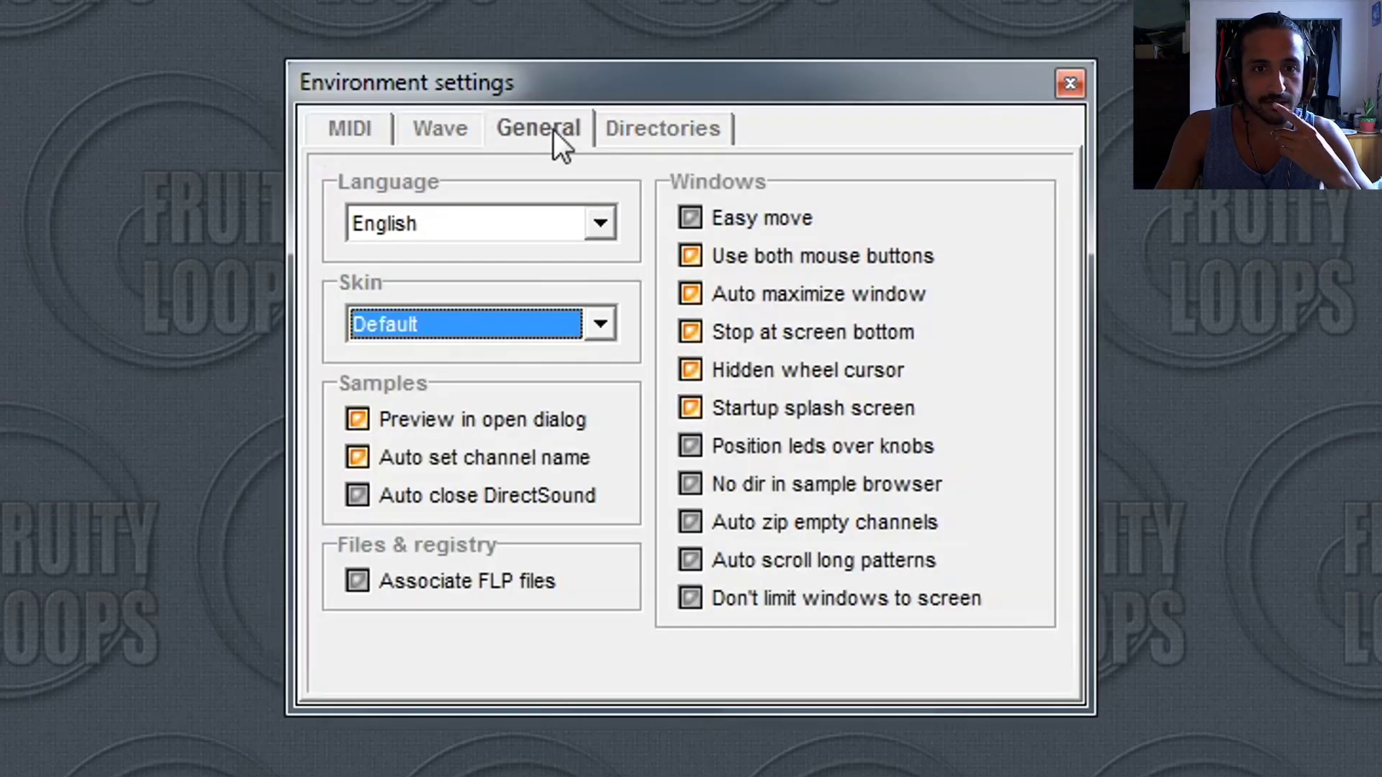
click(600, 223)
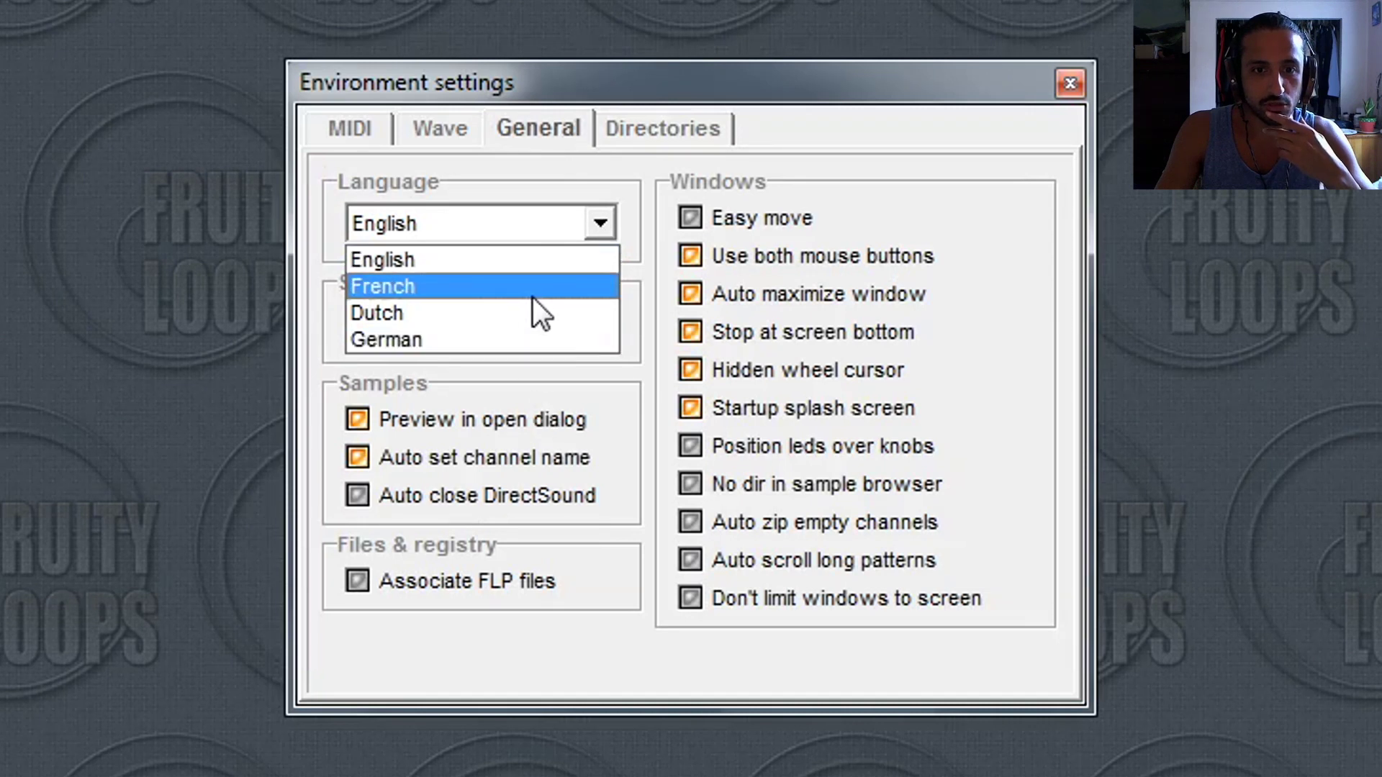
click(599, 224)
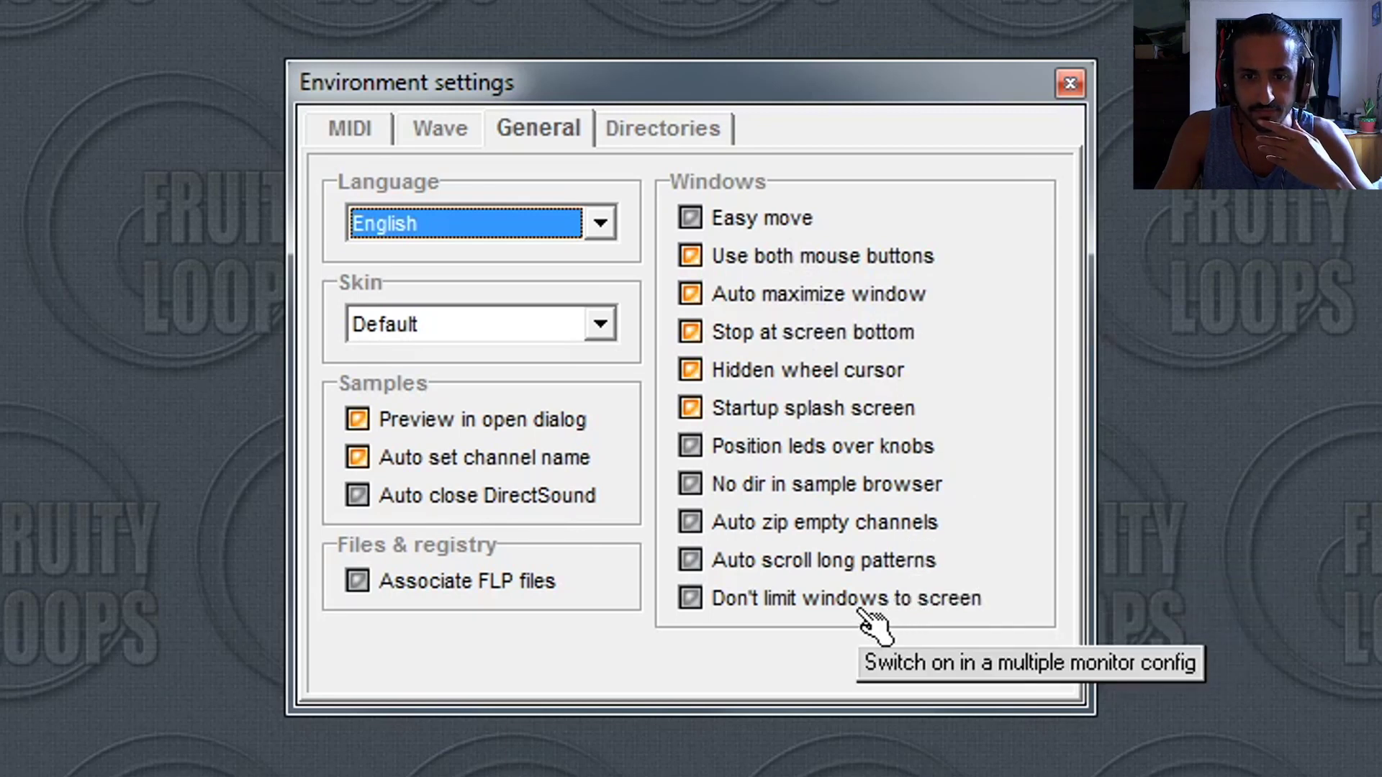
click(1071, 85)
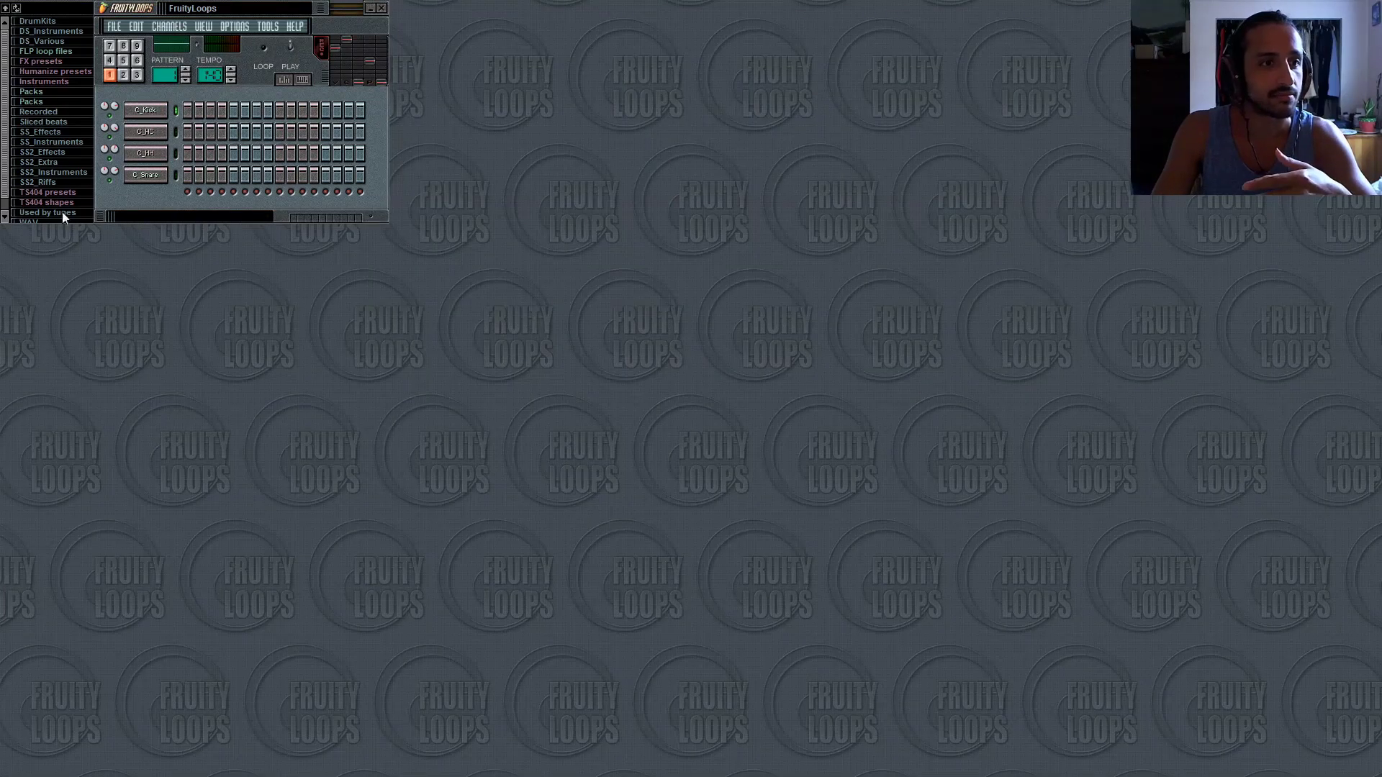
Expand the E:\Packs folder in the sample browser to list its sample packs.
scroll(4, 205, down, 2)
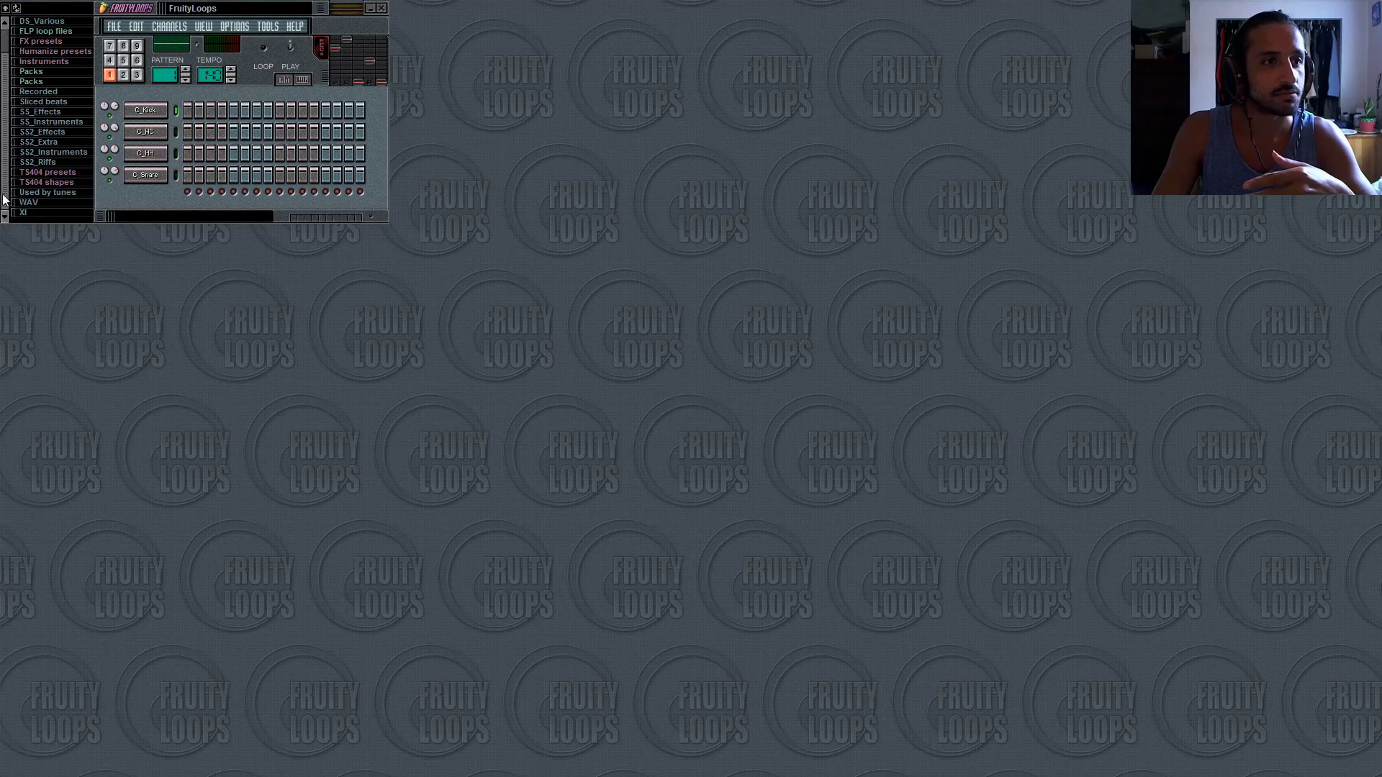
scroll(4, 200, up, 2)
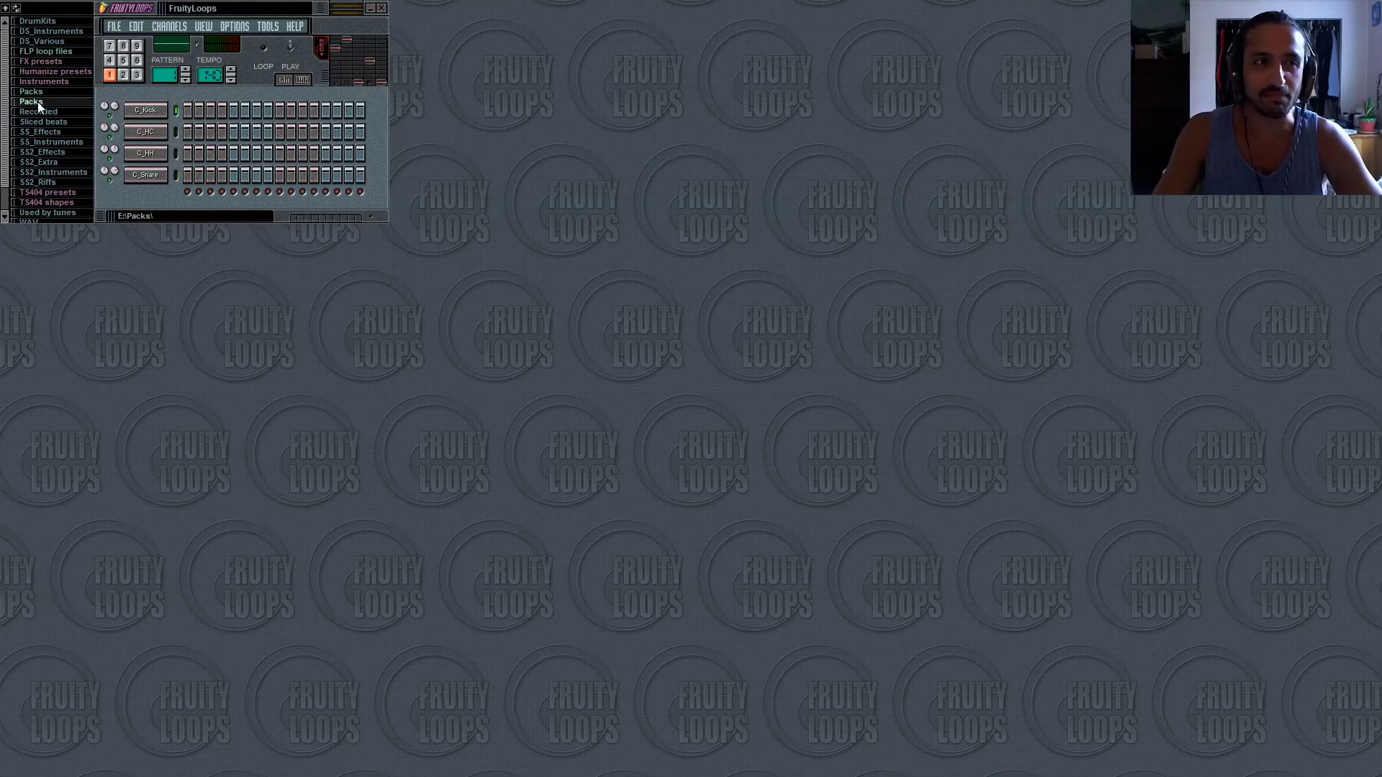
click(38, 101)
click(29, 23)
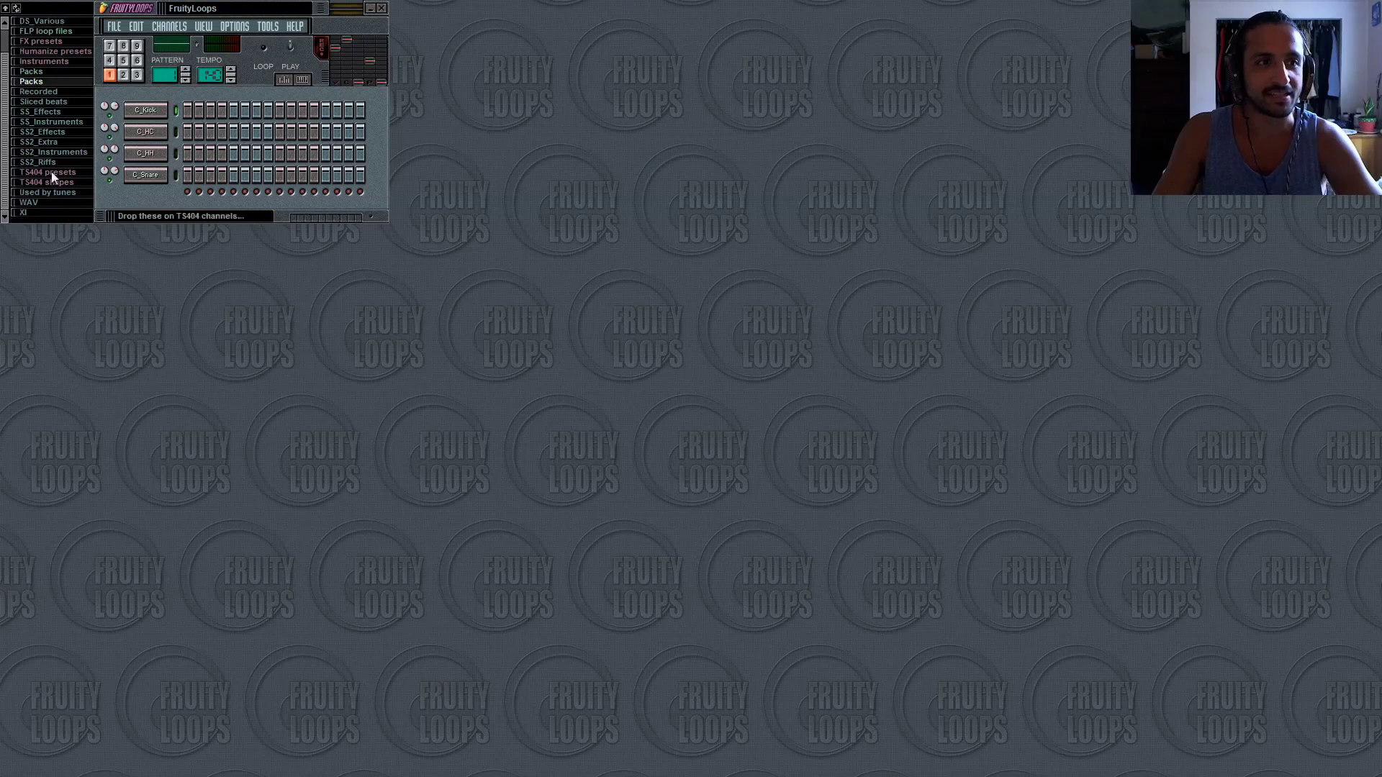
click(31, 81)
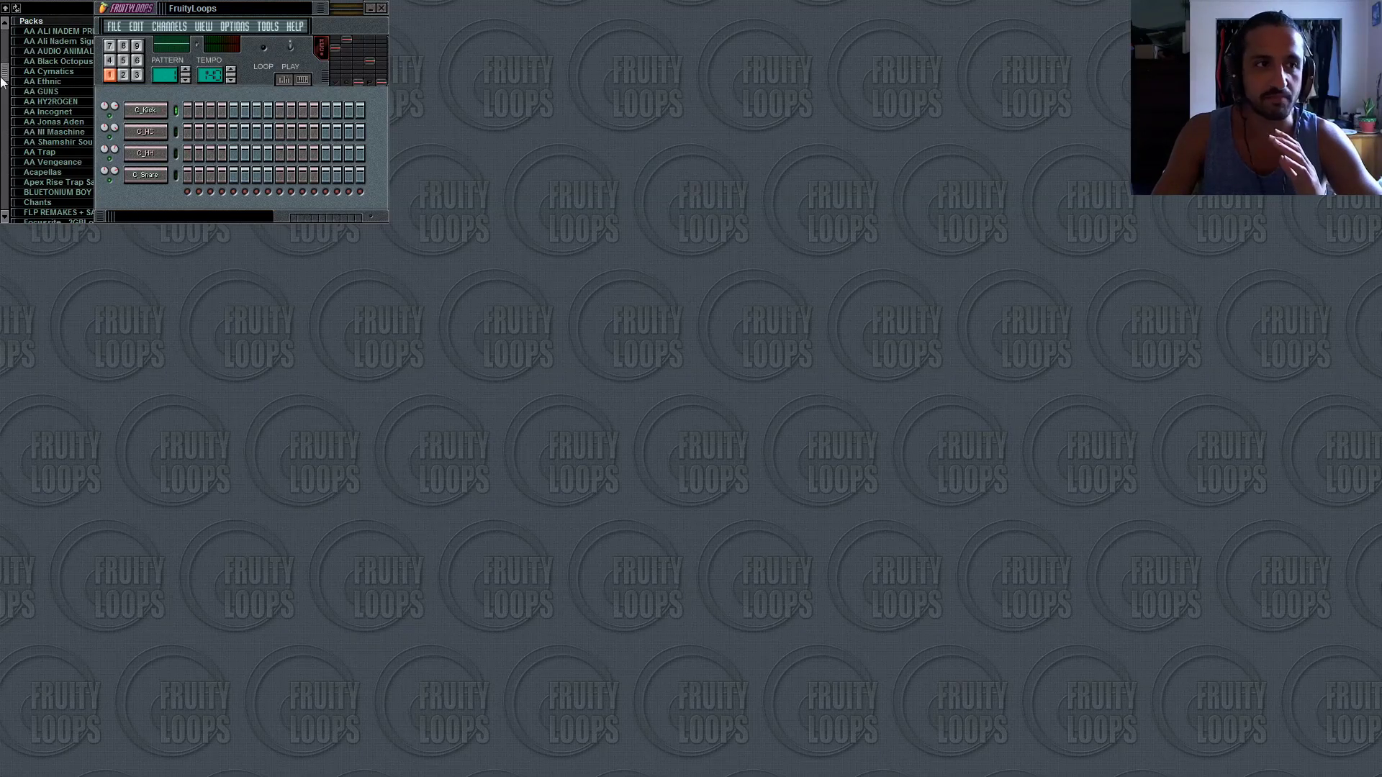
Collapse the expanded Packs folder in the sample browser.
scroll(3, 70, up, 1)
click(39, 53)
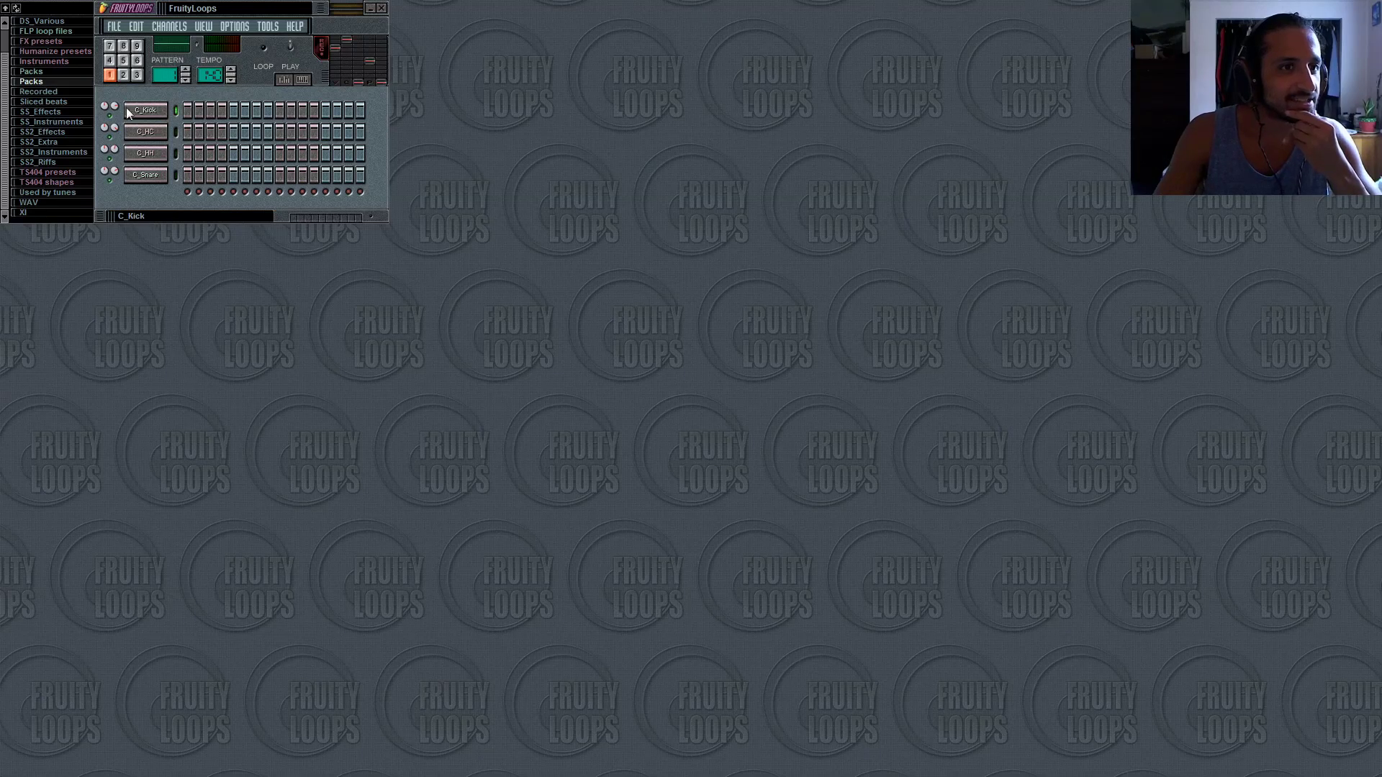
Test starting and stopping playback, and enable Loop.
click(293, 61)
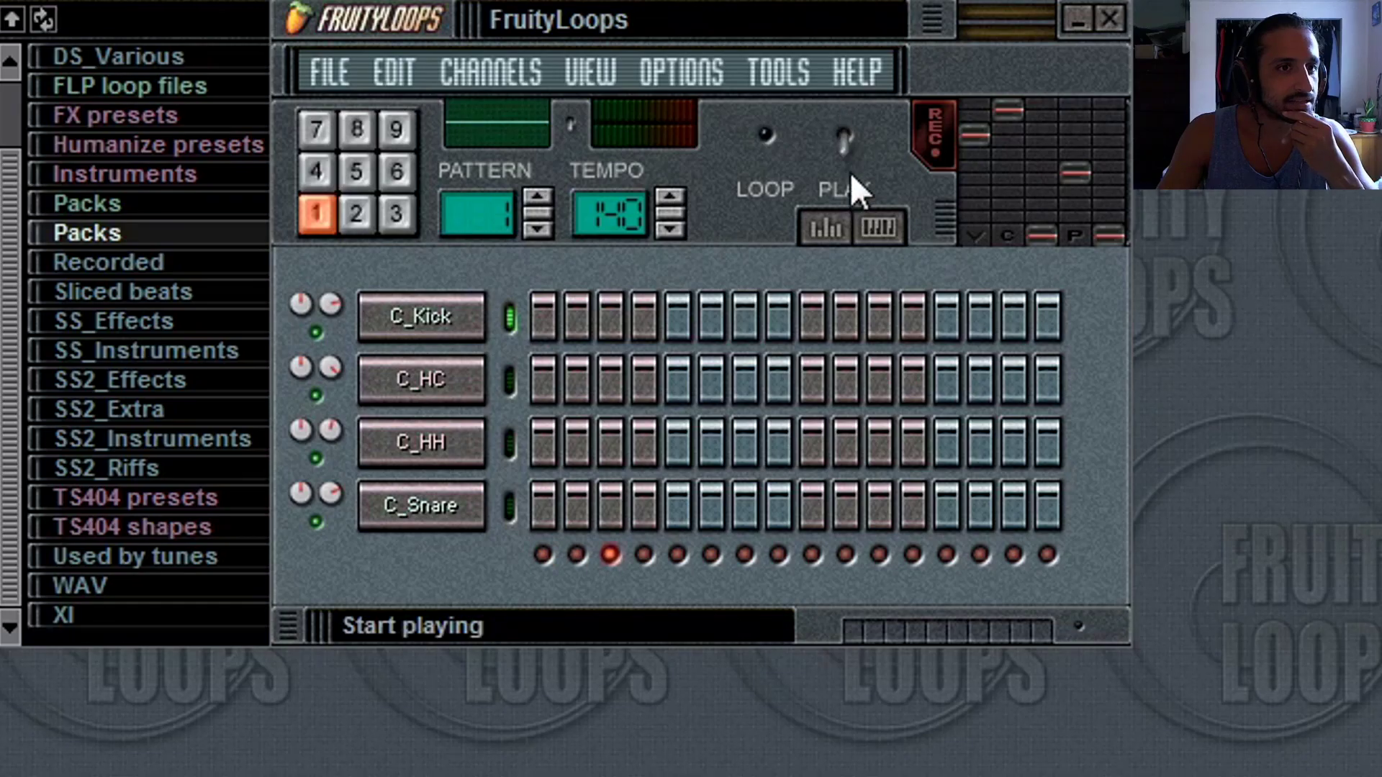
click(850, 160)
click(849, 160)
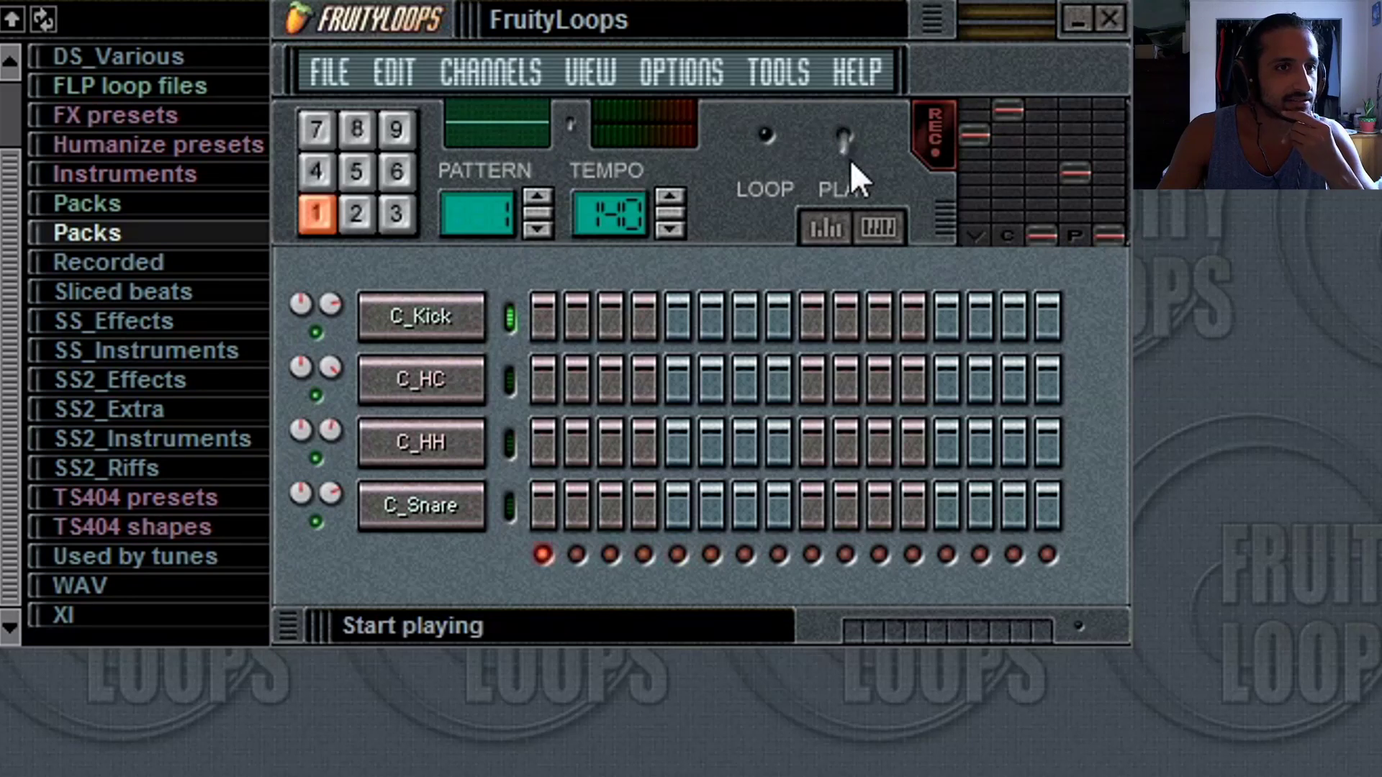
click(849, 160)
click(765, 134)
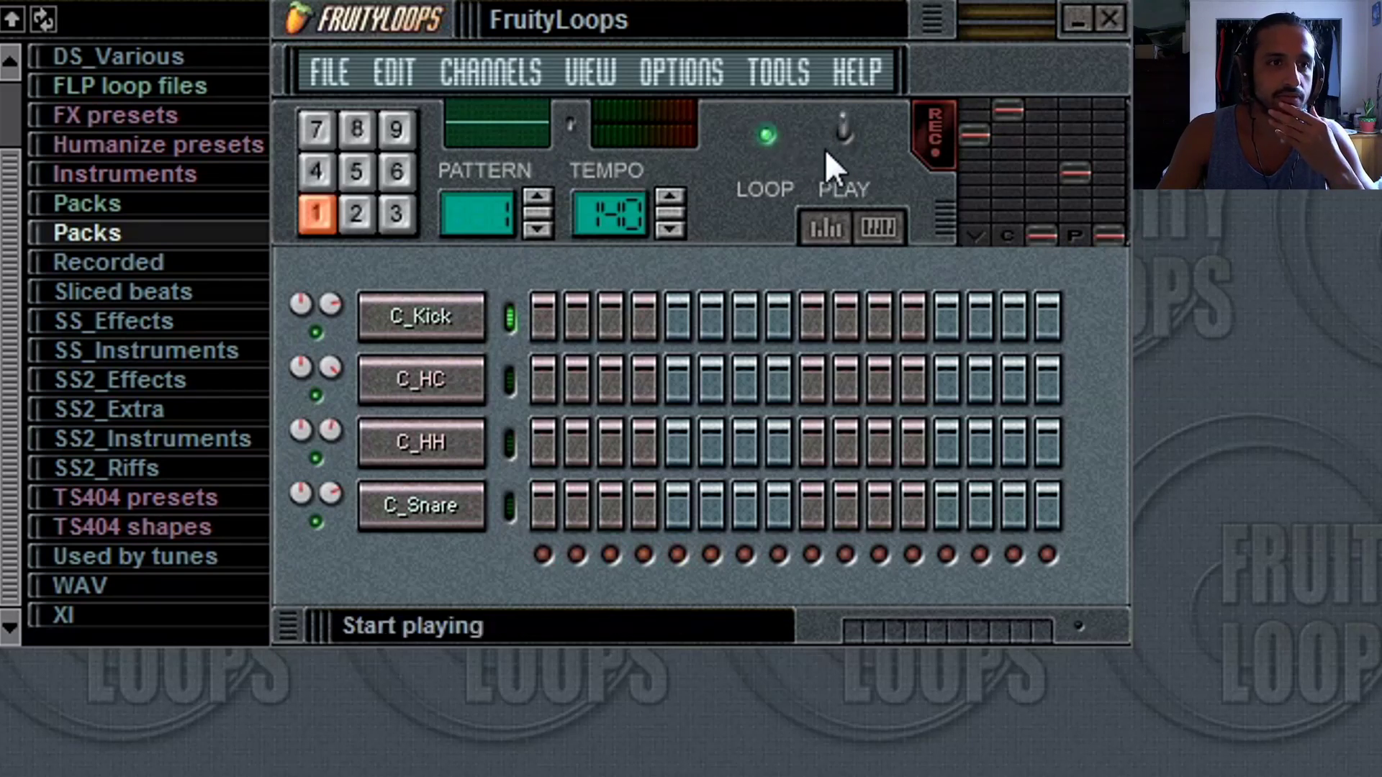
click(843, 144)
click(844, 144)
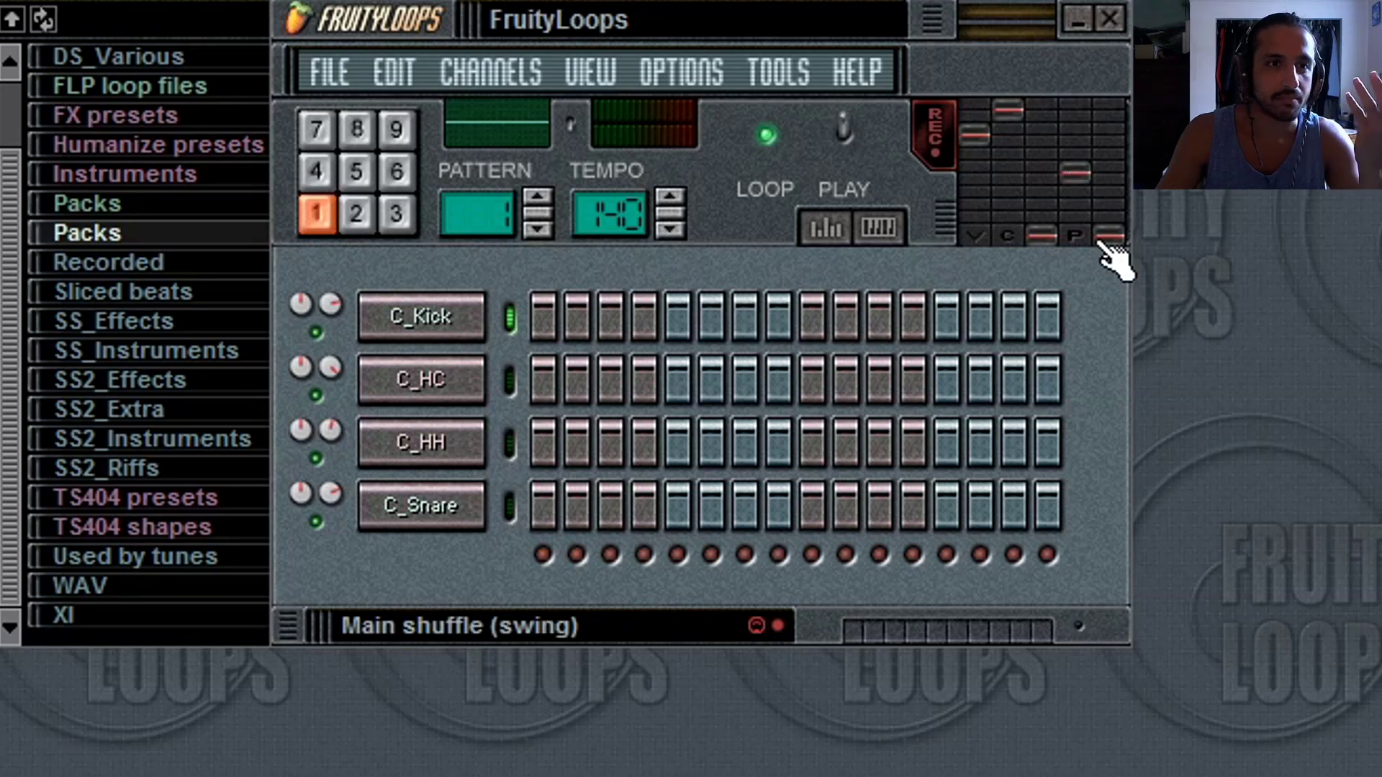
Try the pattern selector by switching through several patterns, including 5 and 7, and return to pattern 1.
click(356, 171)
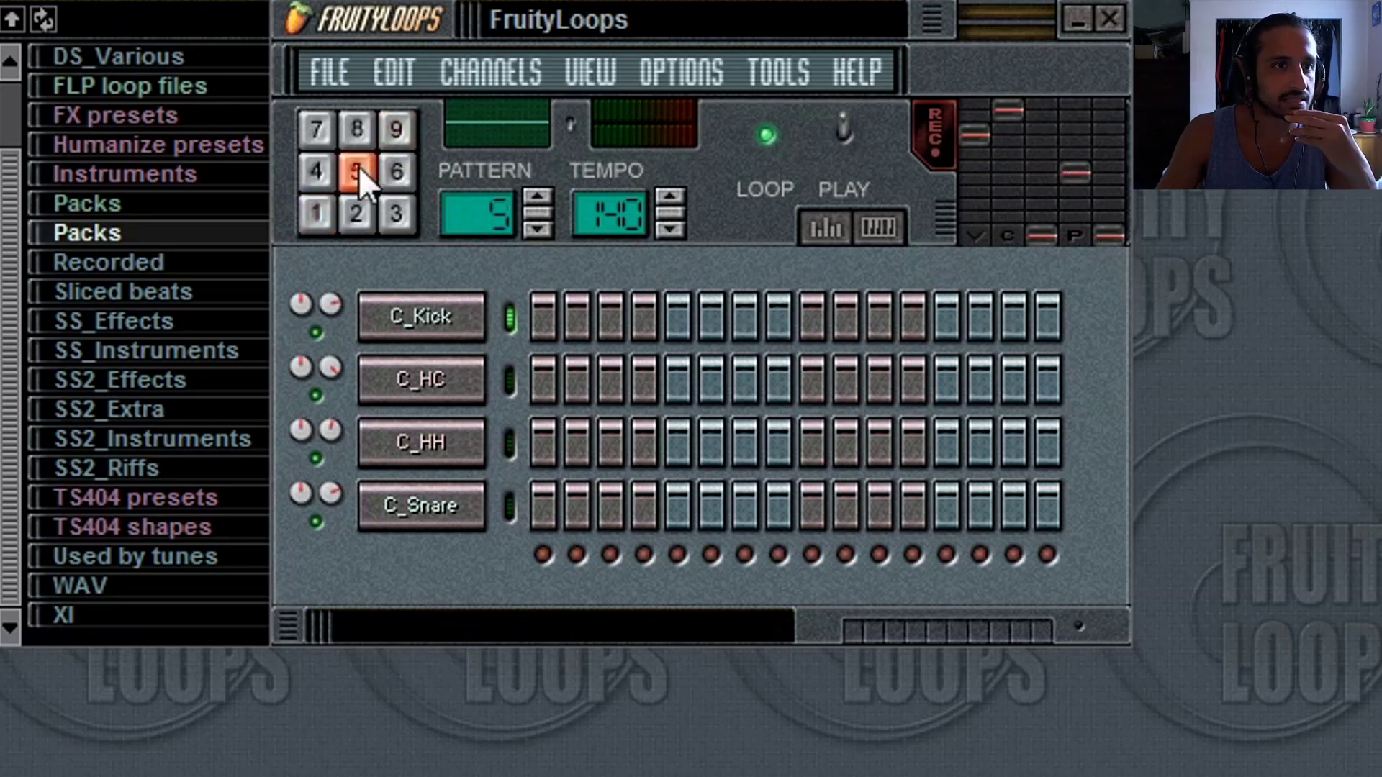
click(385, 217)
click(368, 131)
click(314, 140)
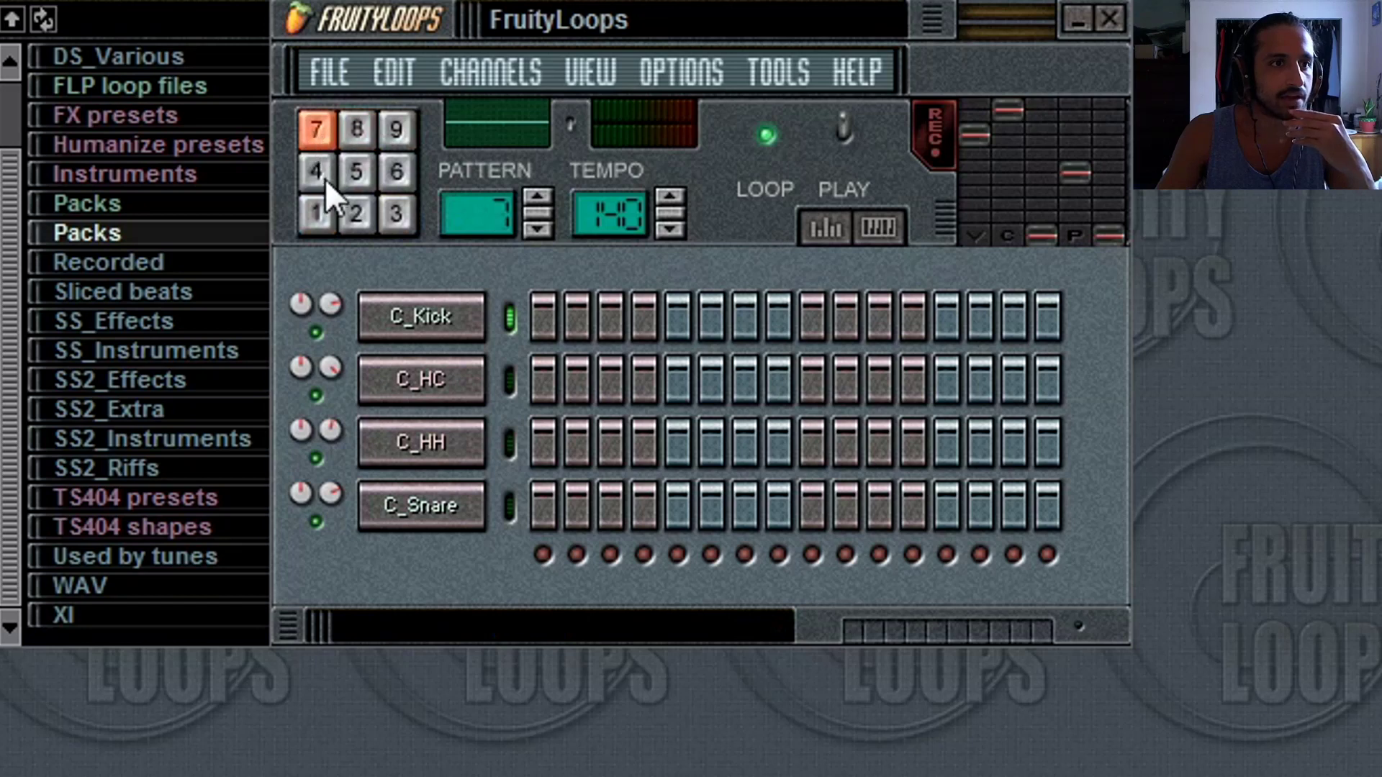
click(327, 212)
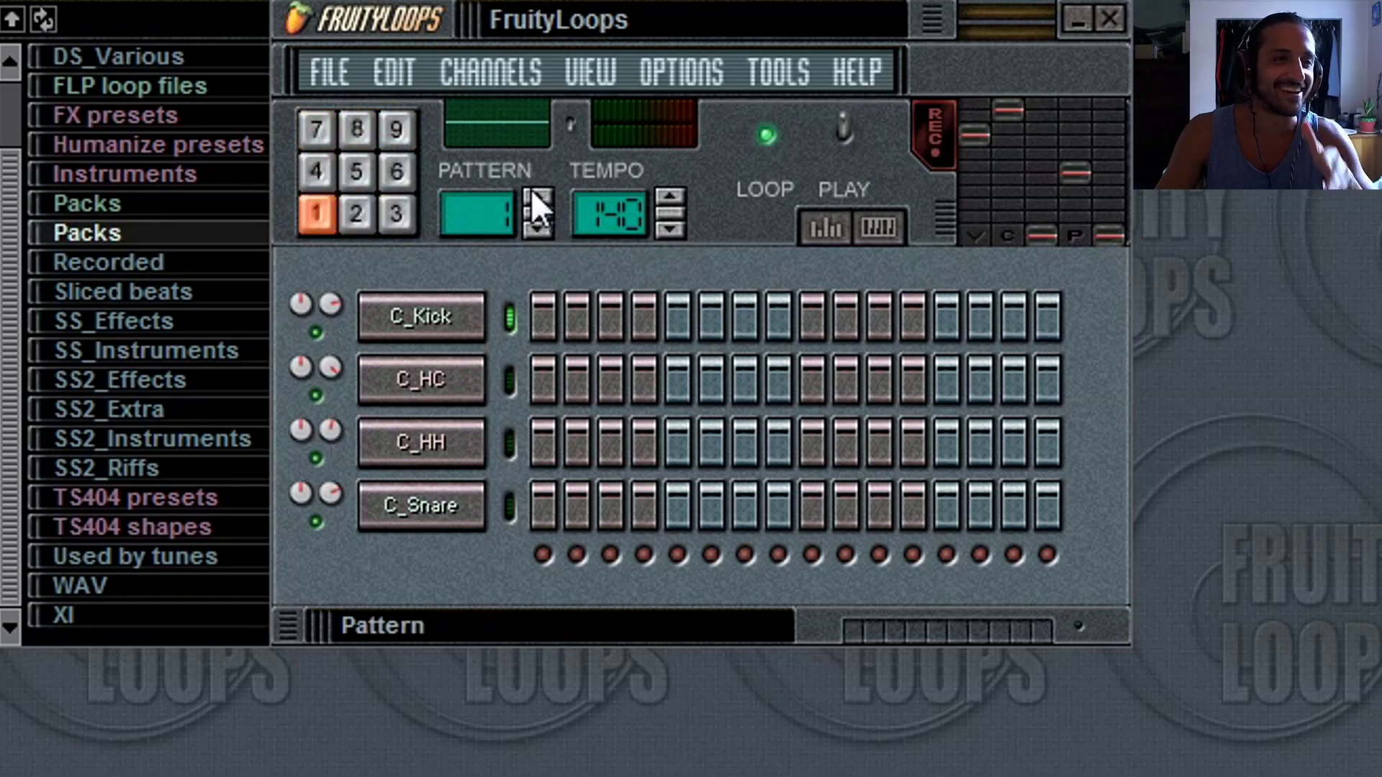
Step through the pattern numbers, try several of the nine pattern slots, and select pattern 7.
drag(533, 190, 537, 332)
drag(537, 213, 510, 218)
click(394, 127)
click(316, 129)
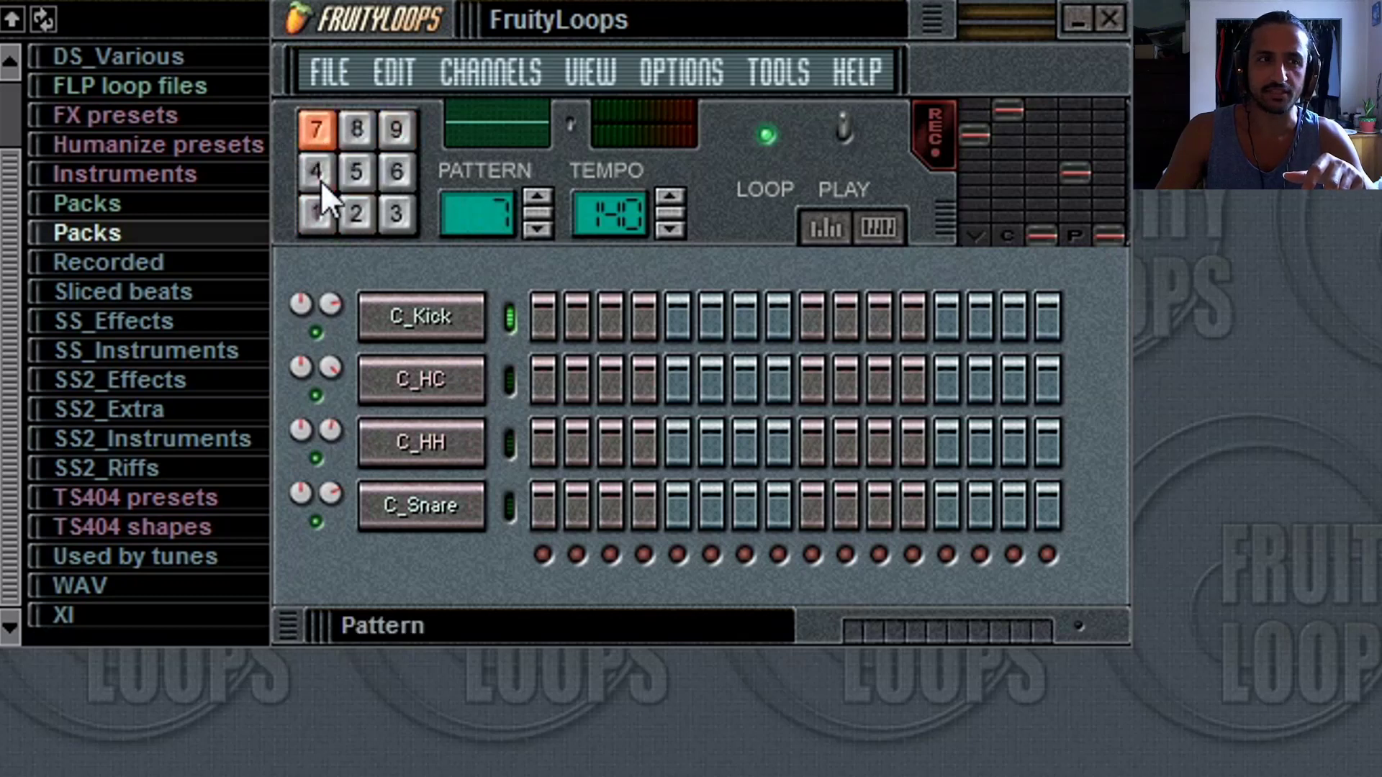
click(357, 210)
click(344, 122)
click(330, 119)
Review the available drum kits, the import and export formats, and the pattern editing commands.
click(337, 66)
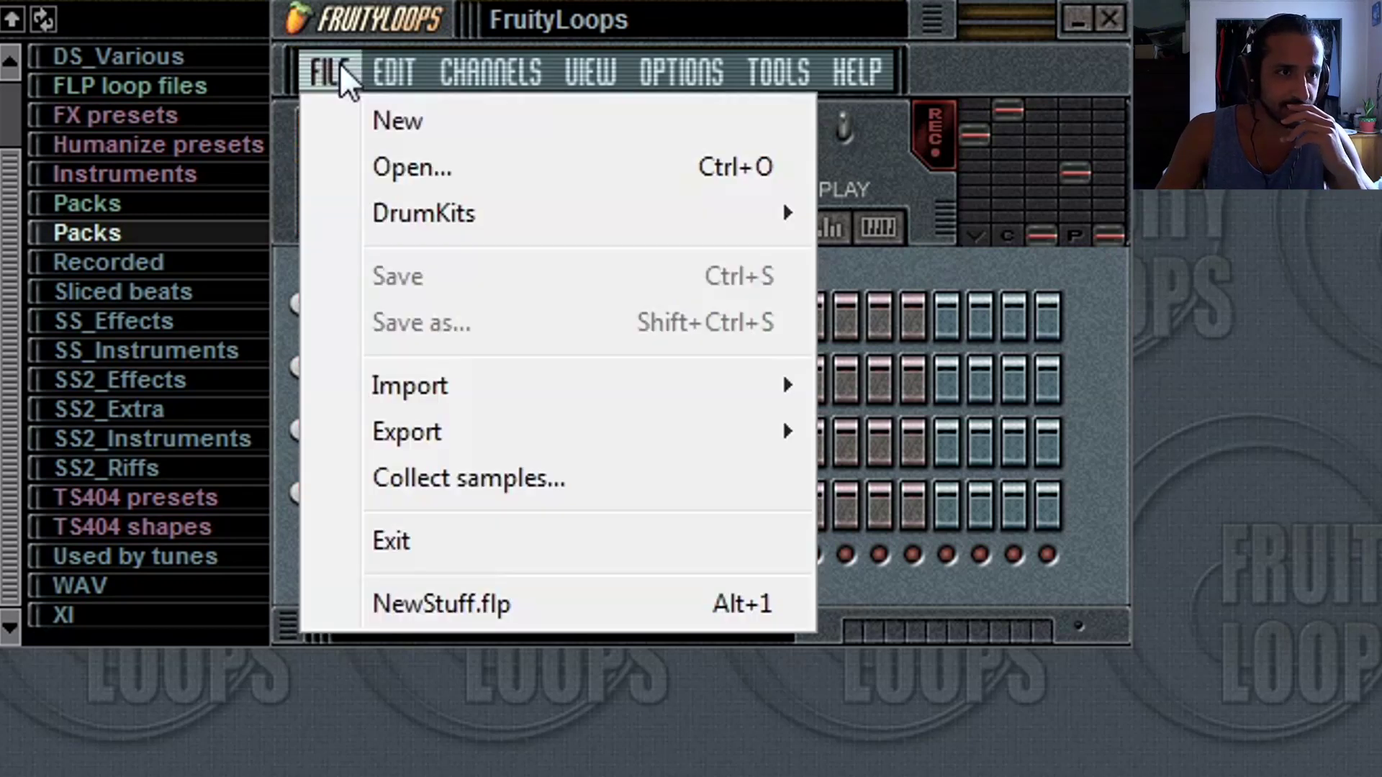
mouse_move(374, 216)
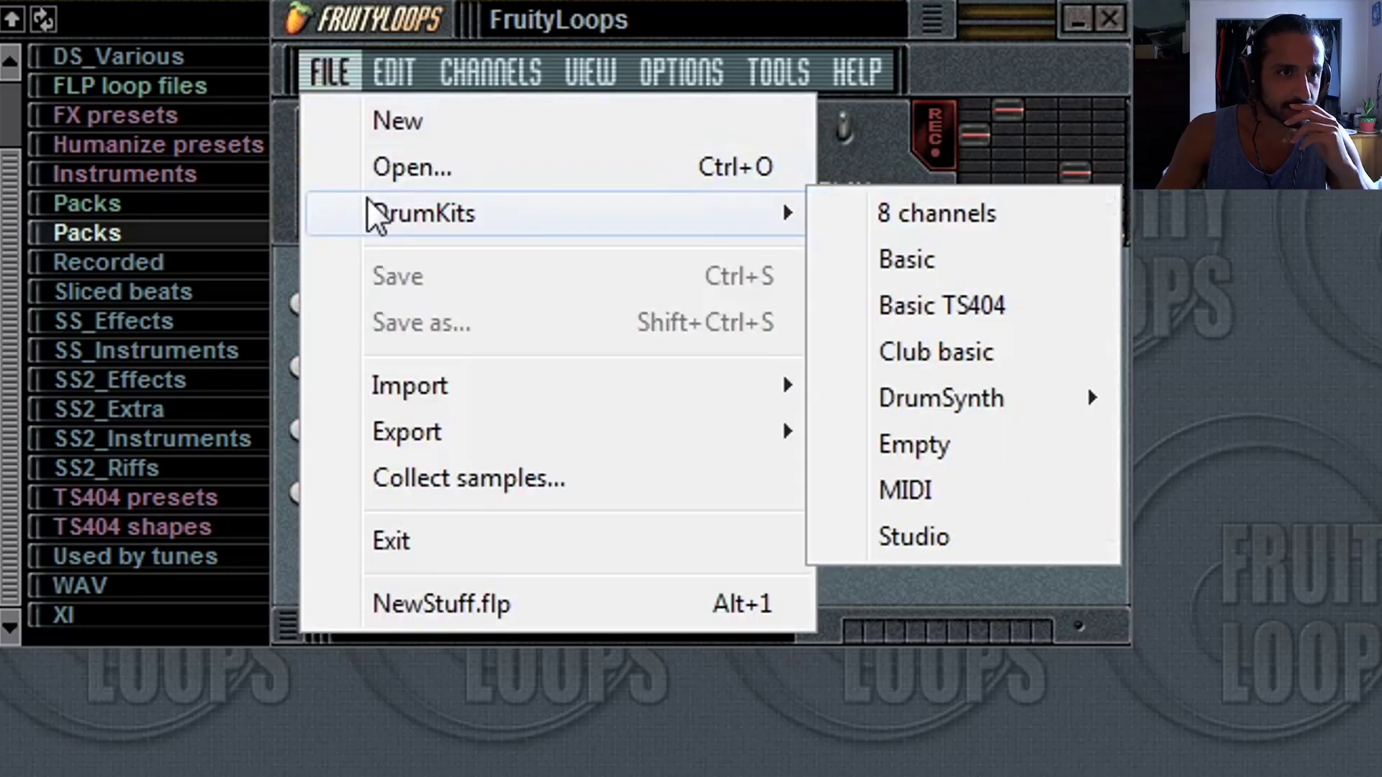
mouse_move(490, 396)
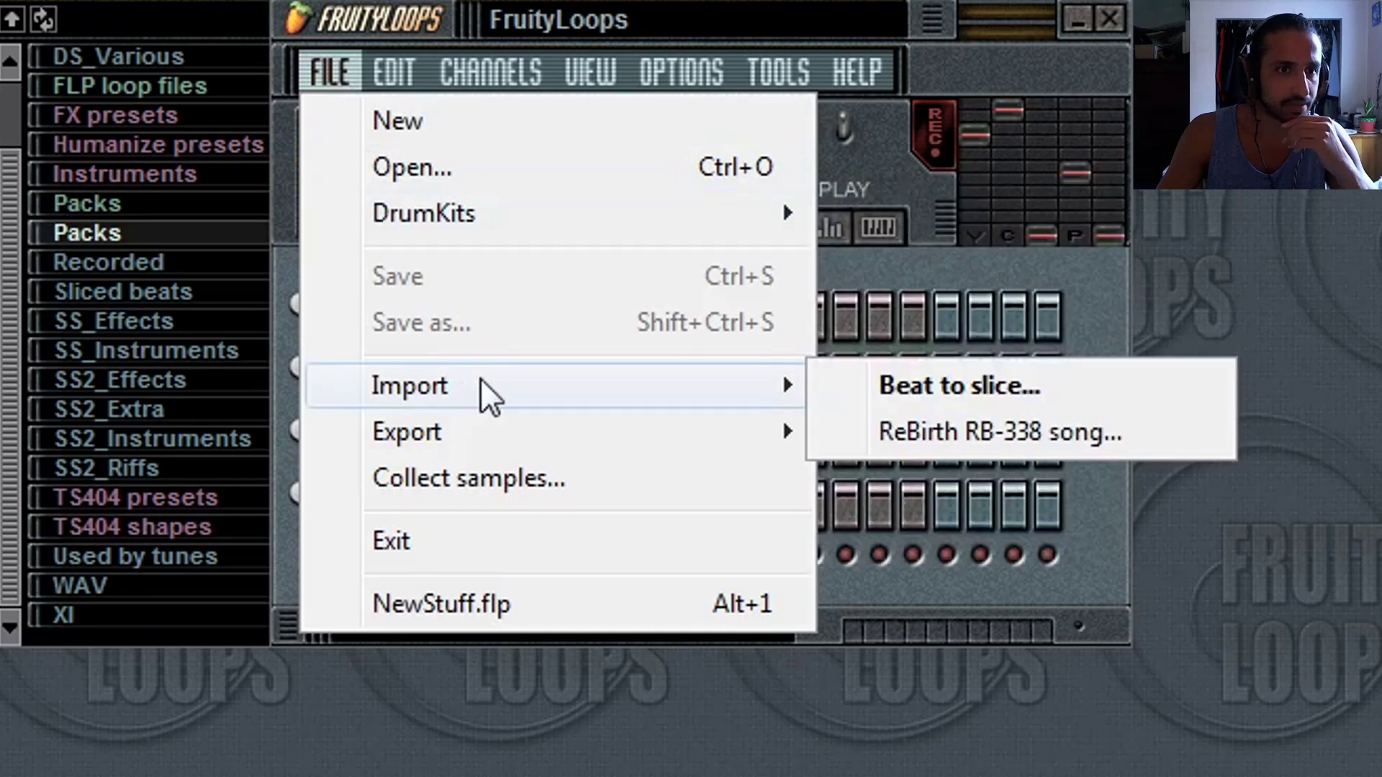
mouse_move(494, 430)
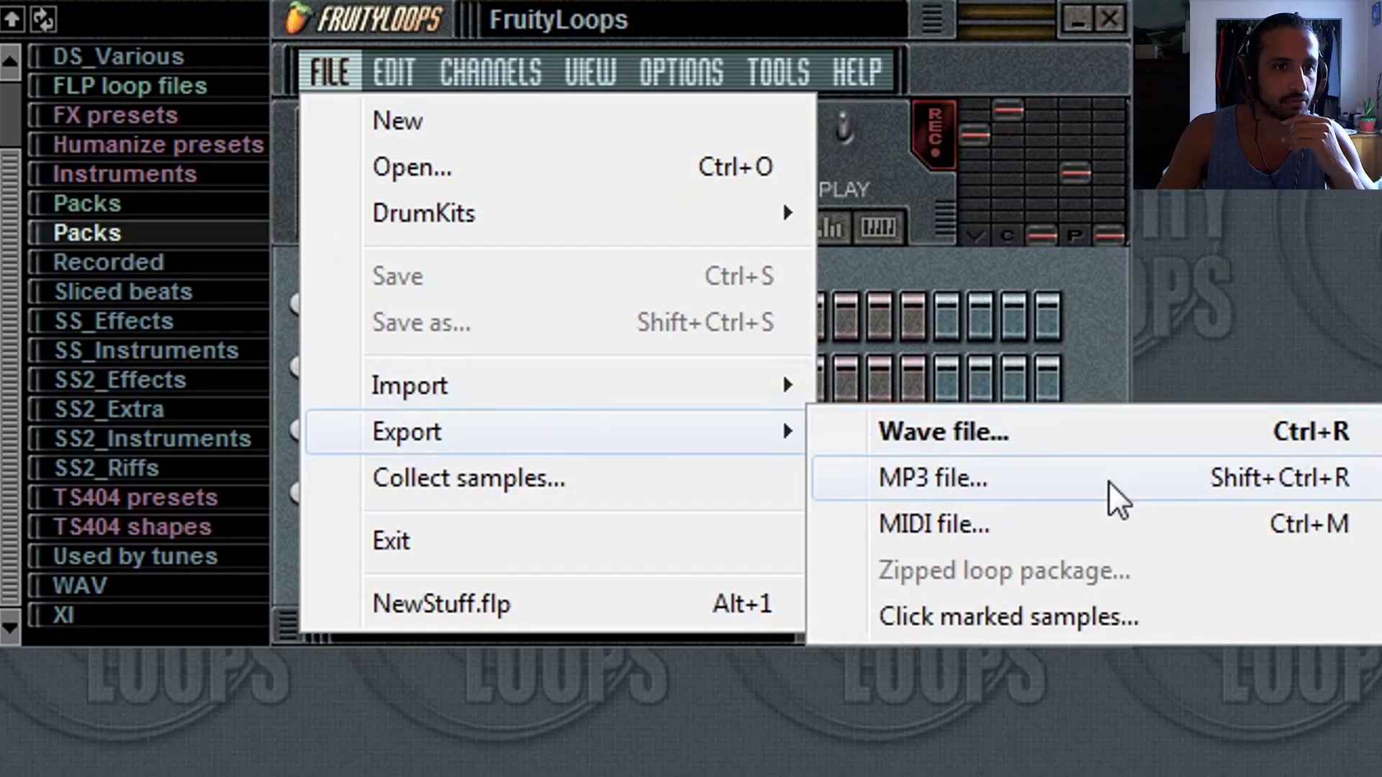
mouse_move(395, 80)
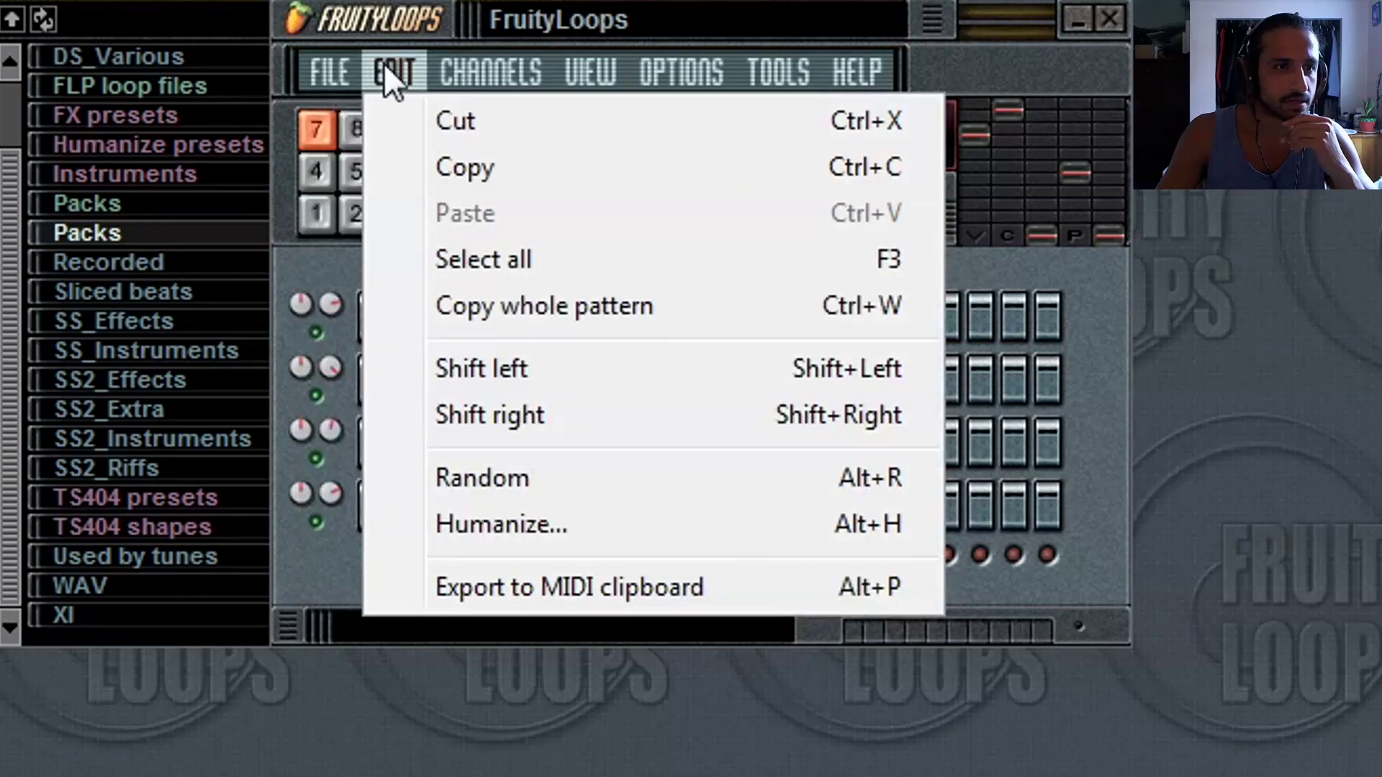
Add a TS404 channel below C_Snare, and place its channel settings window beside the step sequencer.
mouse_move(465, 62)
mouse_move(532, 136)
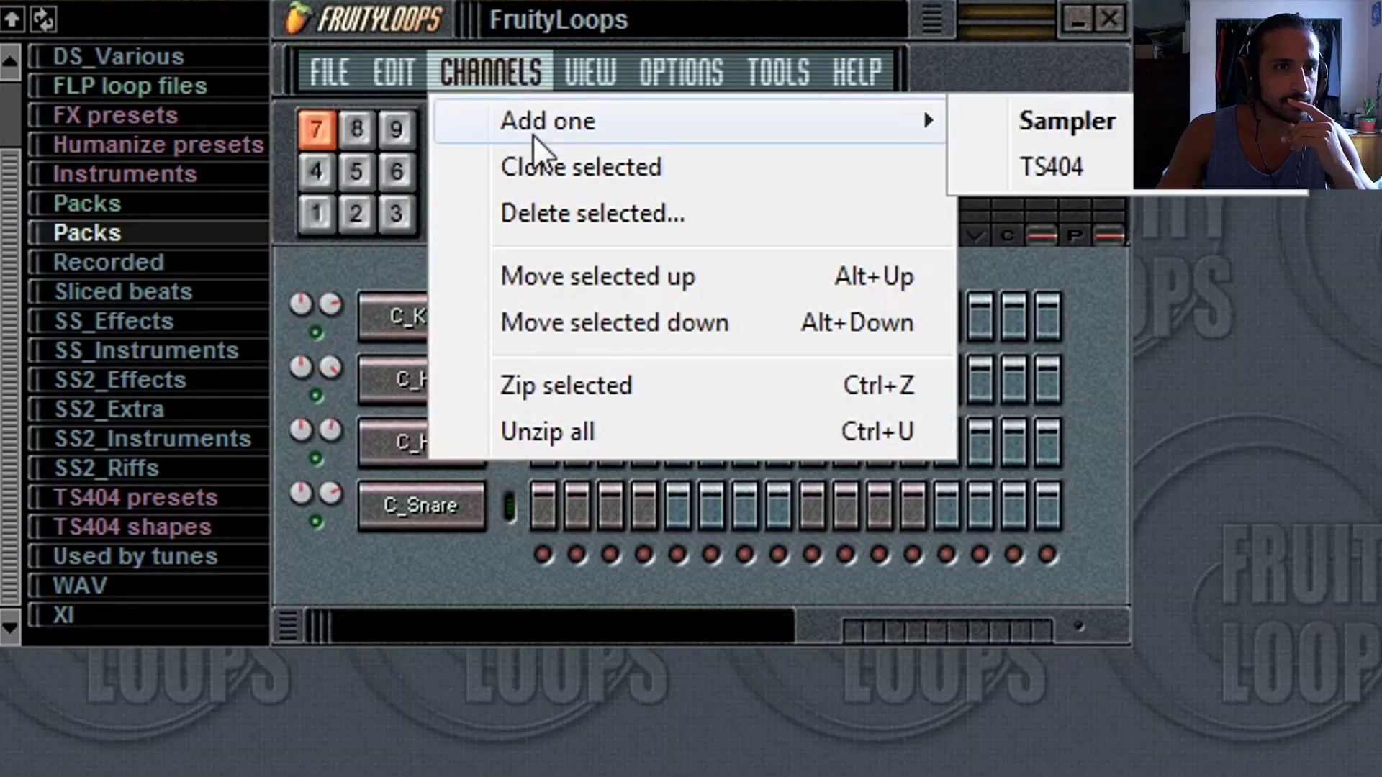
click(1094, 160)
click(471, 565)
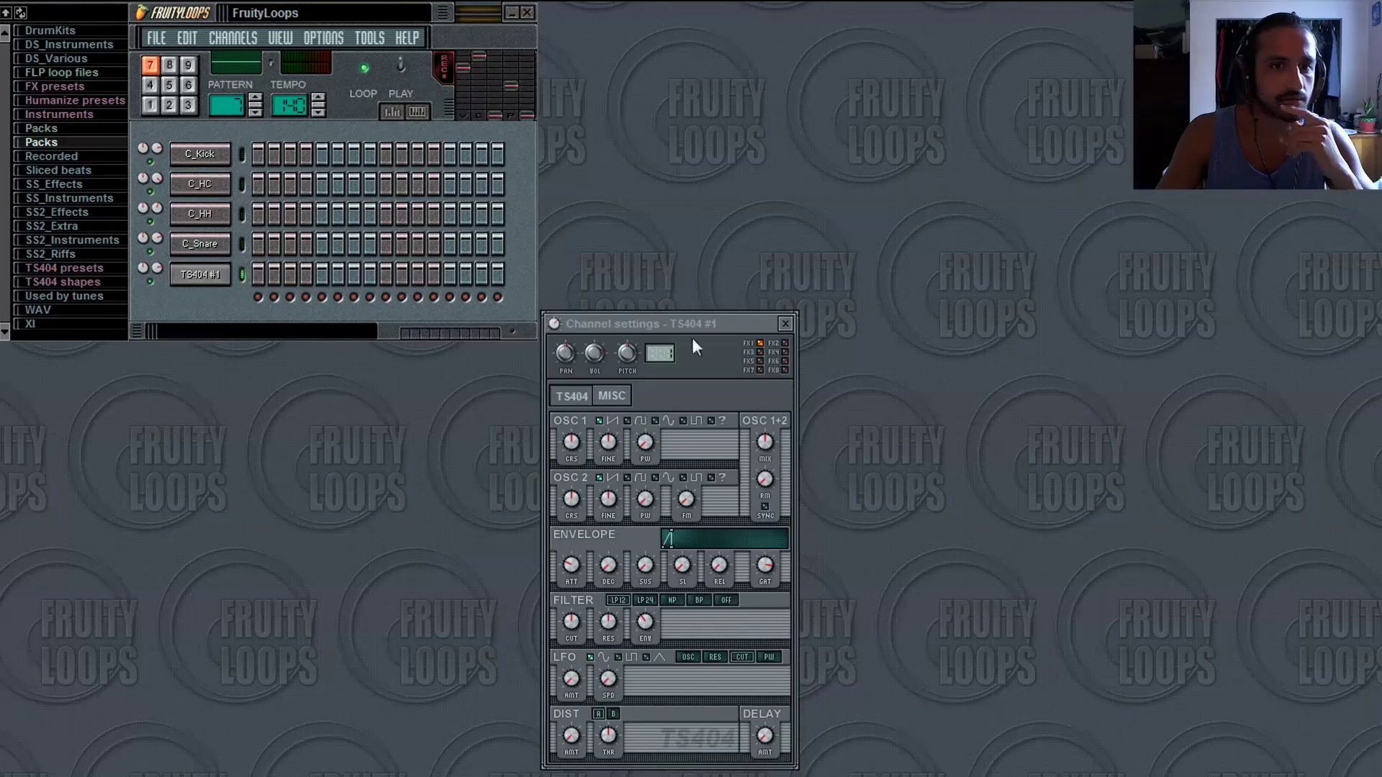
drag(677, 323, 685, 148)
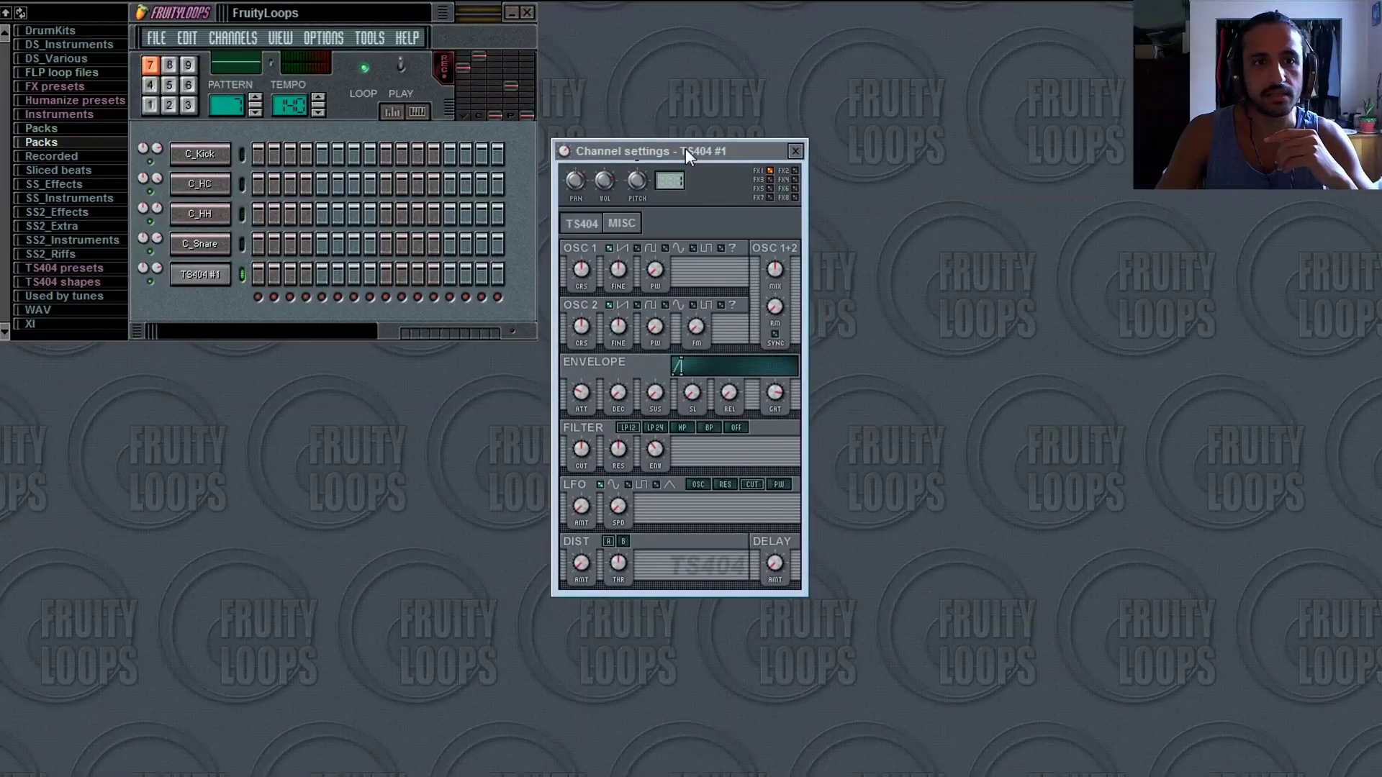
Change the TS404 channel's color to blue with red 0, green 31 and blue 249.
click(565, 151)
click(623, 175)
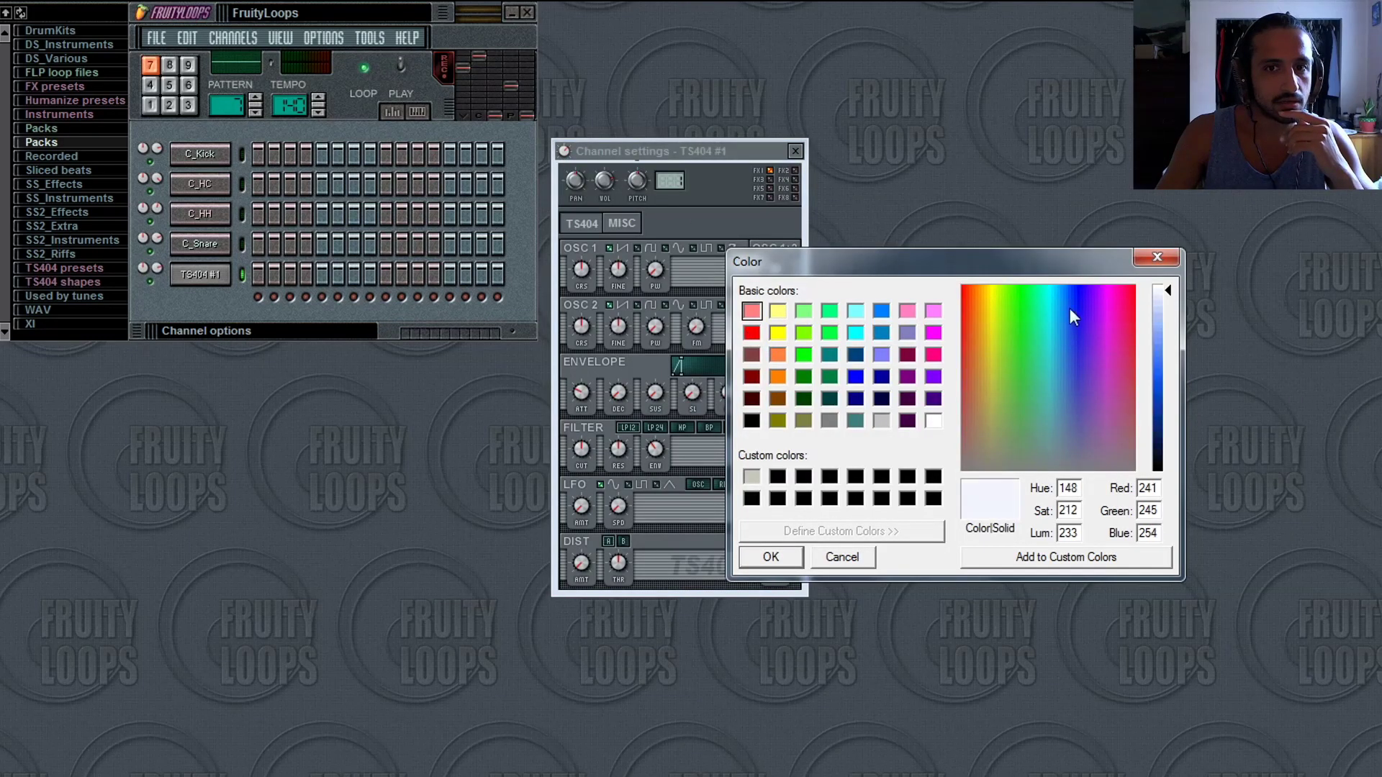
drag(1069, 311, 1074, 285)
click(1161, 382)
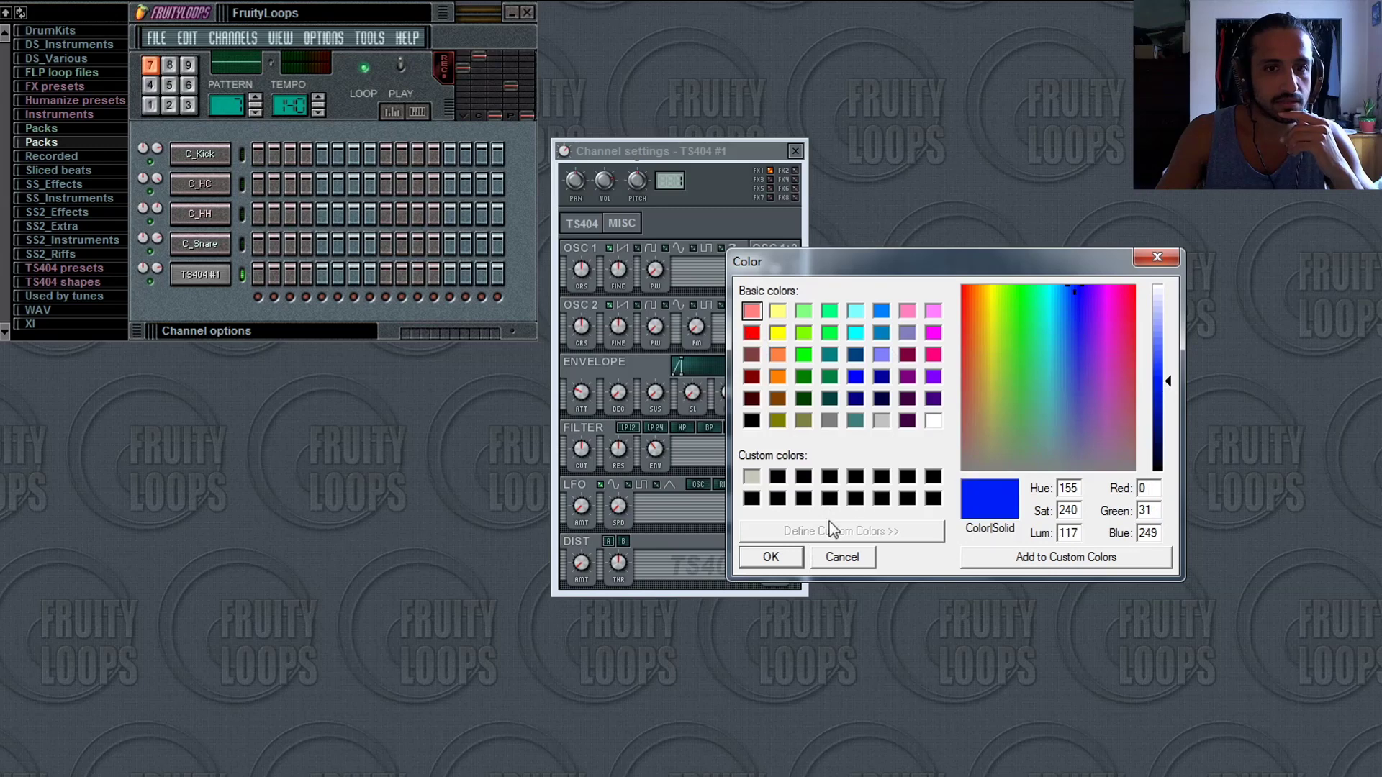
click(782, 556)
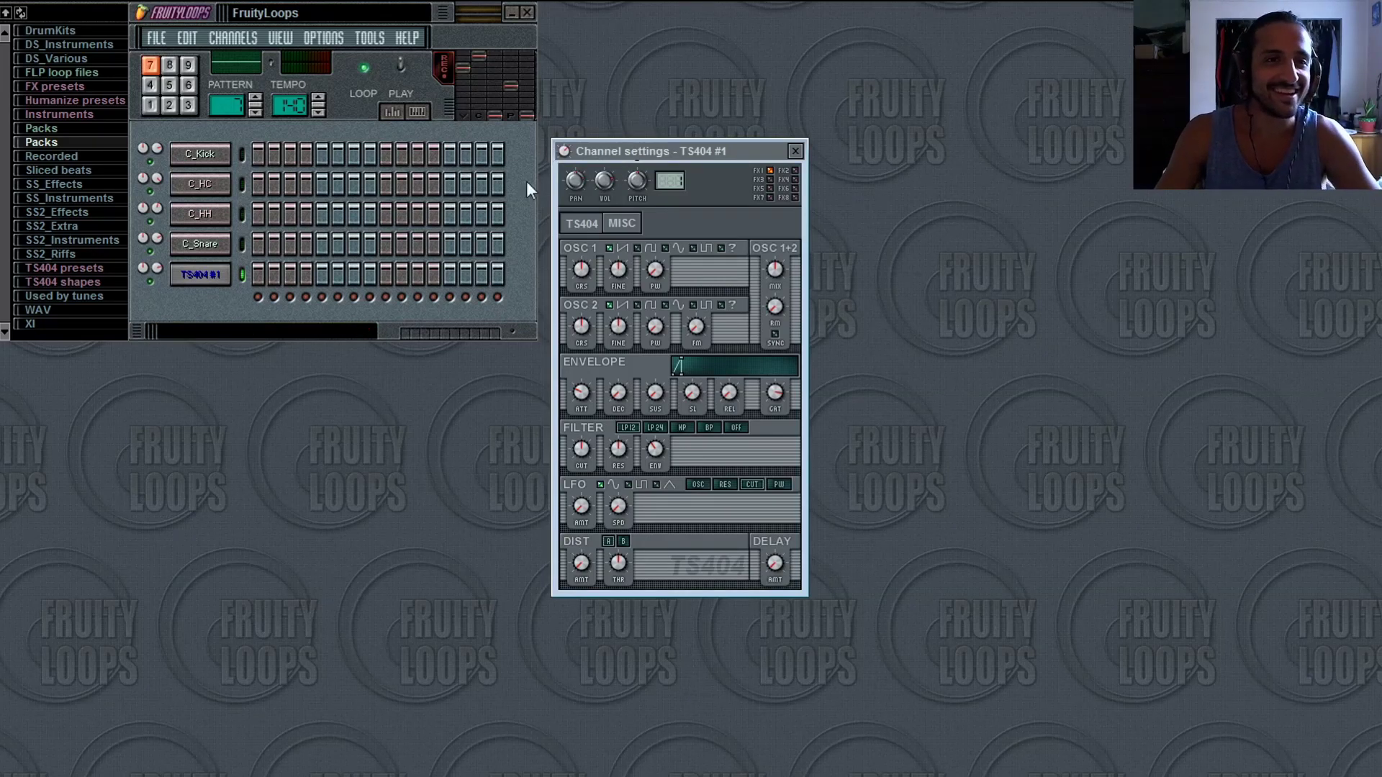
drag(650, 157, 652, 142)
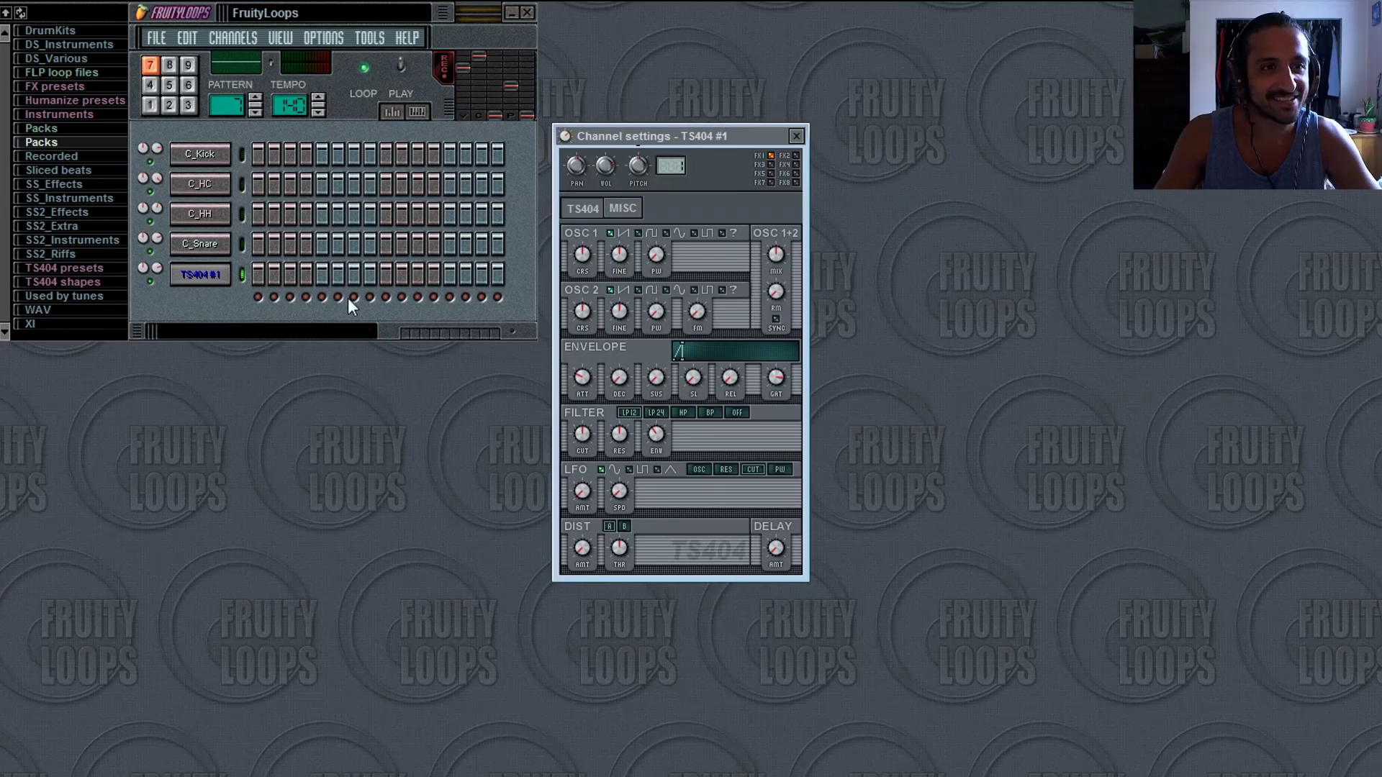
click(218, 301)
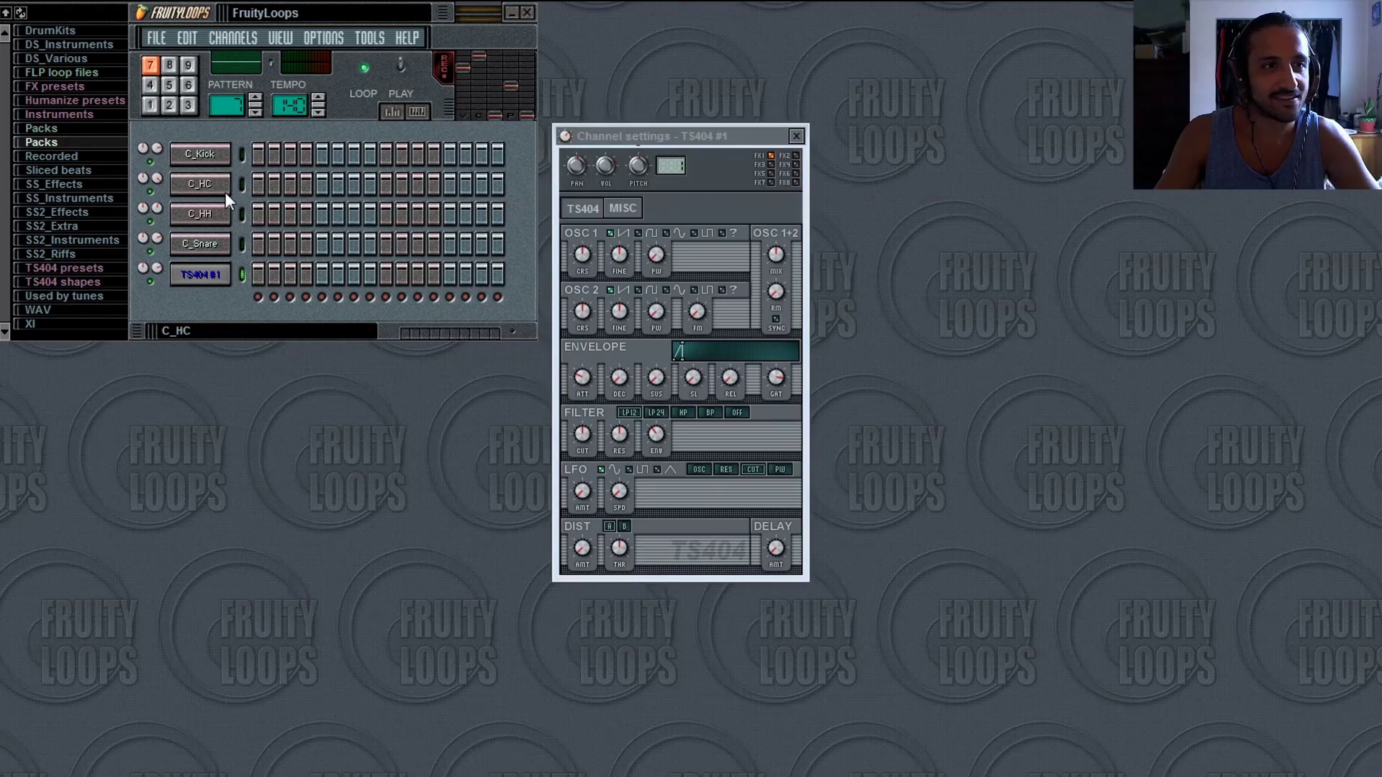
Look through the program options and the external tools setup, closing the Tools dialog without adding a tool.
click(323, 37)
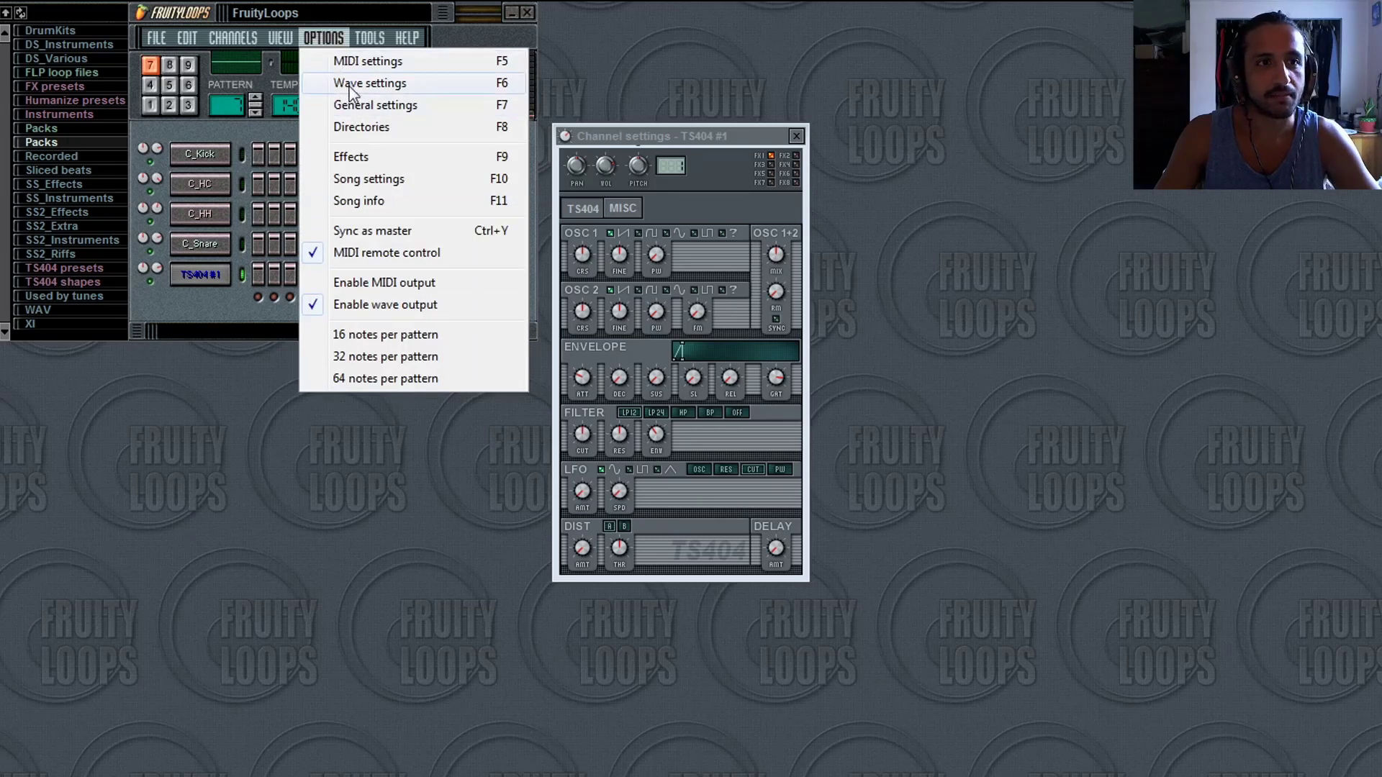
mouse_move(369, 37)
click(384, 137)
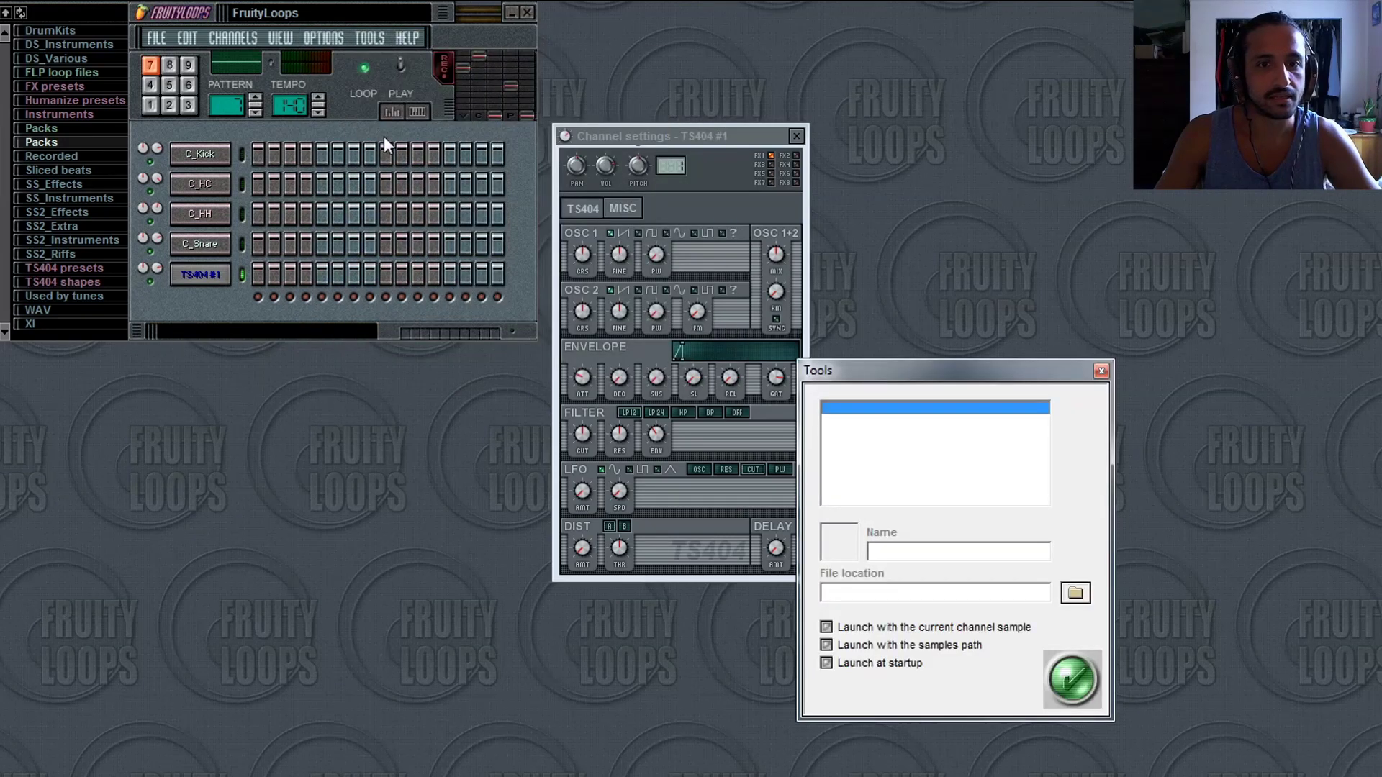
click(1101, 370)
click(323, 38)
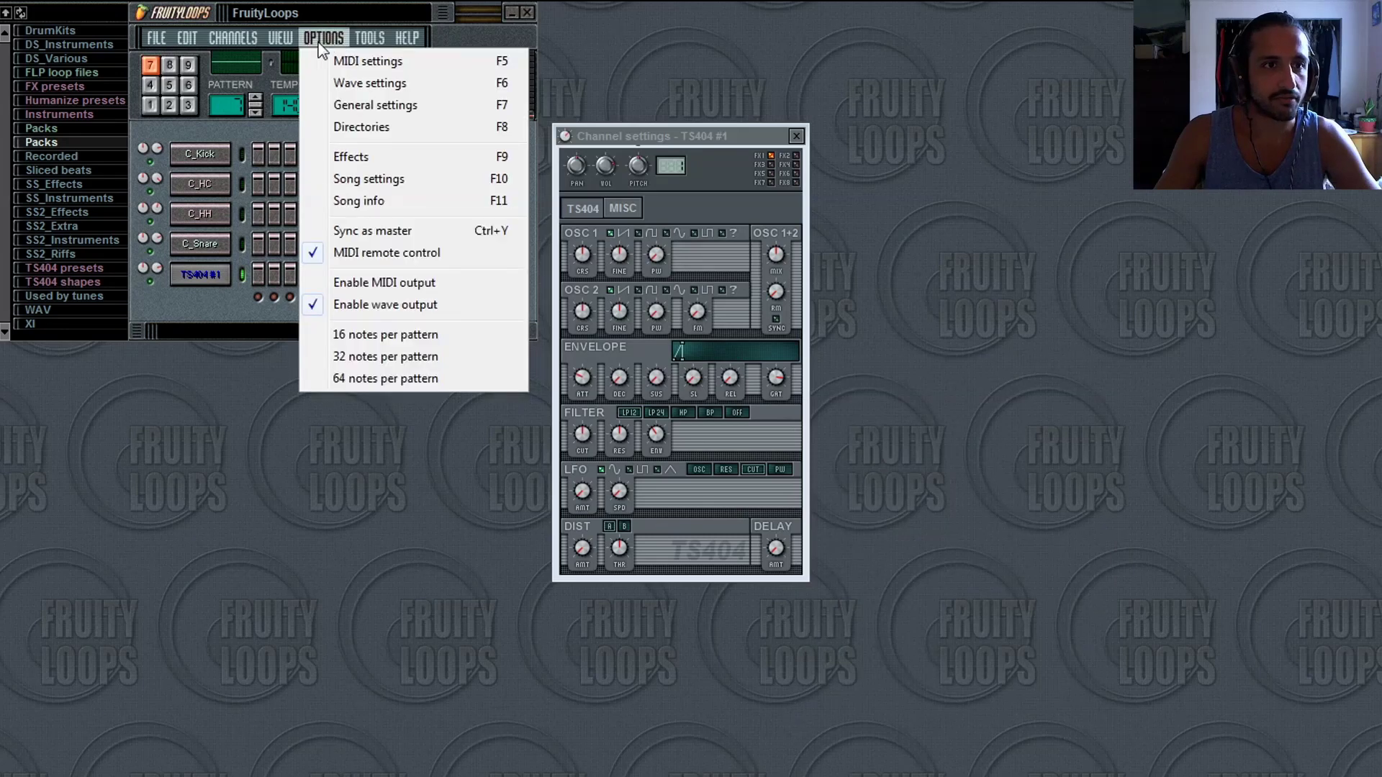
mouse_move(154, 42)
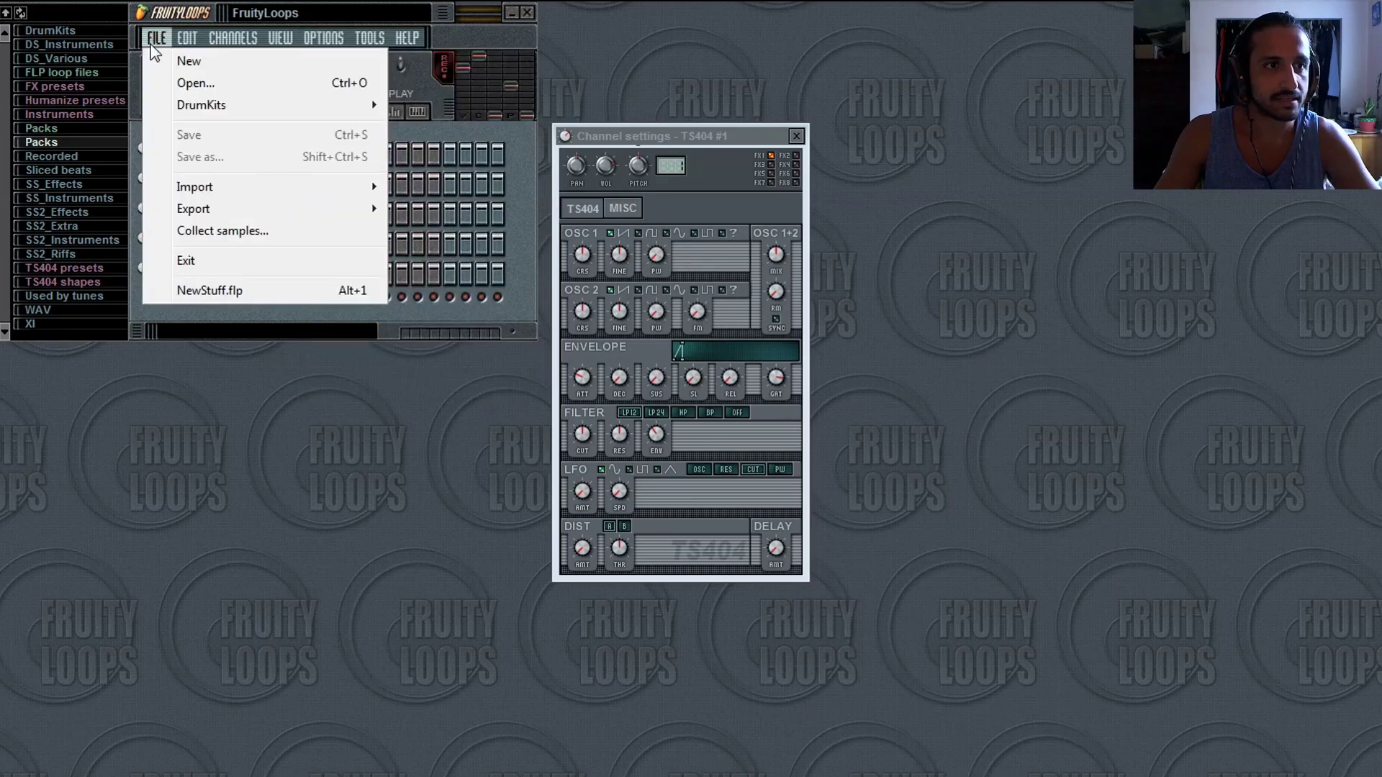
Reread the sample browser's folder structure and return to its top-level folder list.
click(4, 19)
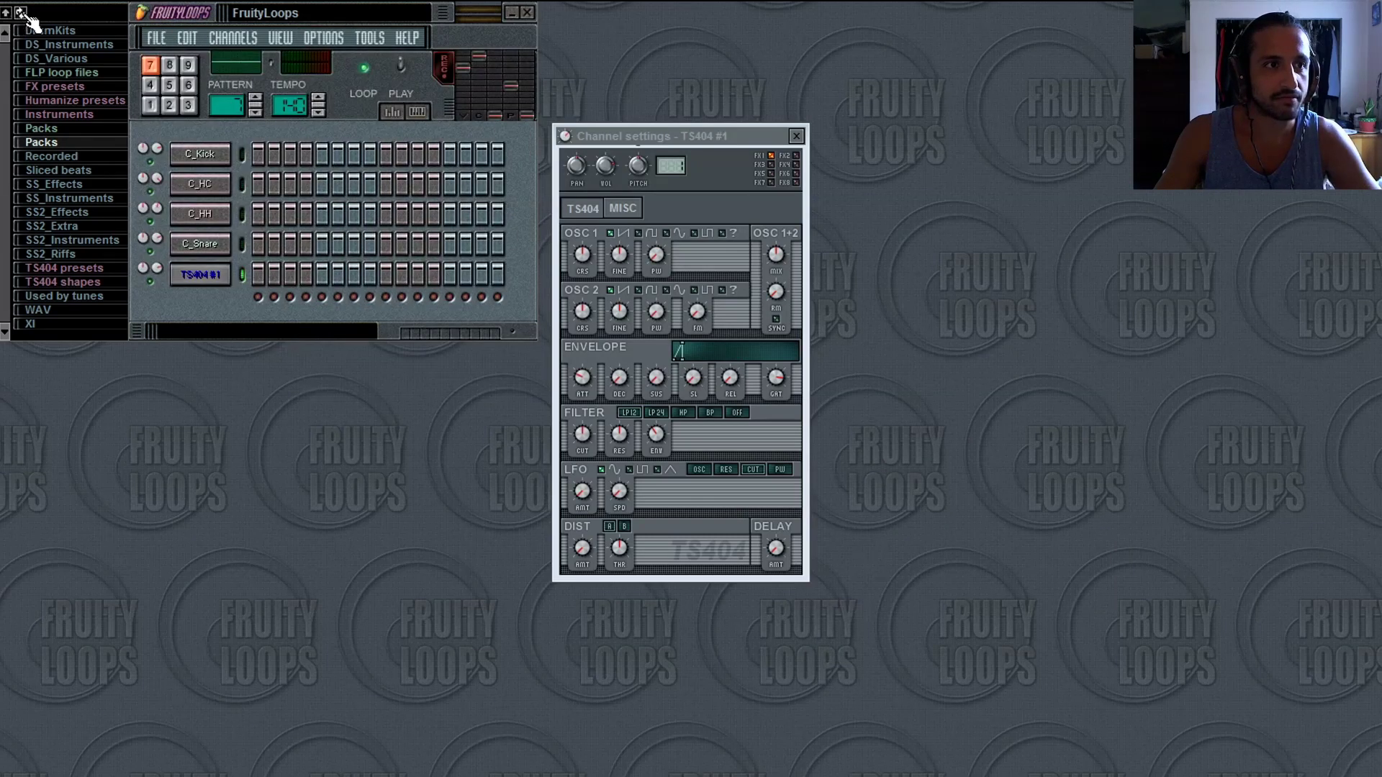
click(23, 14)
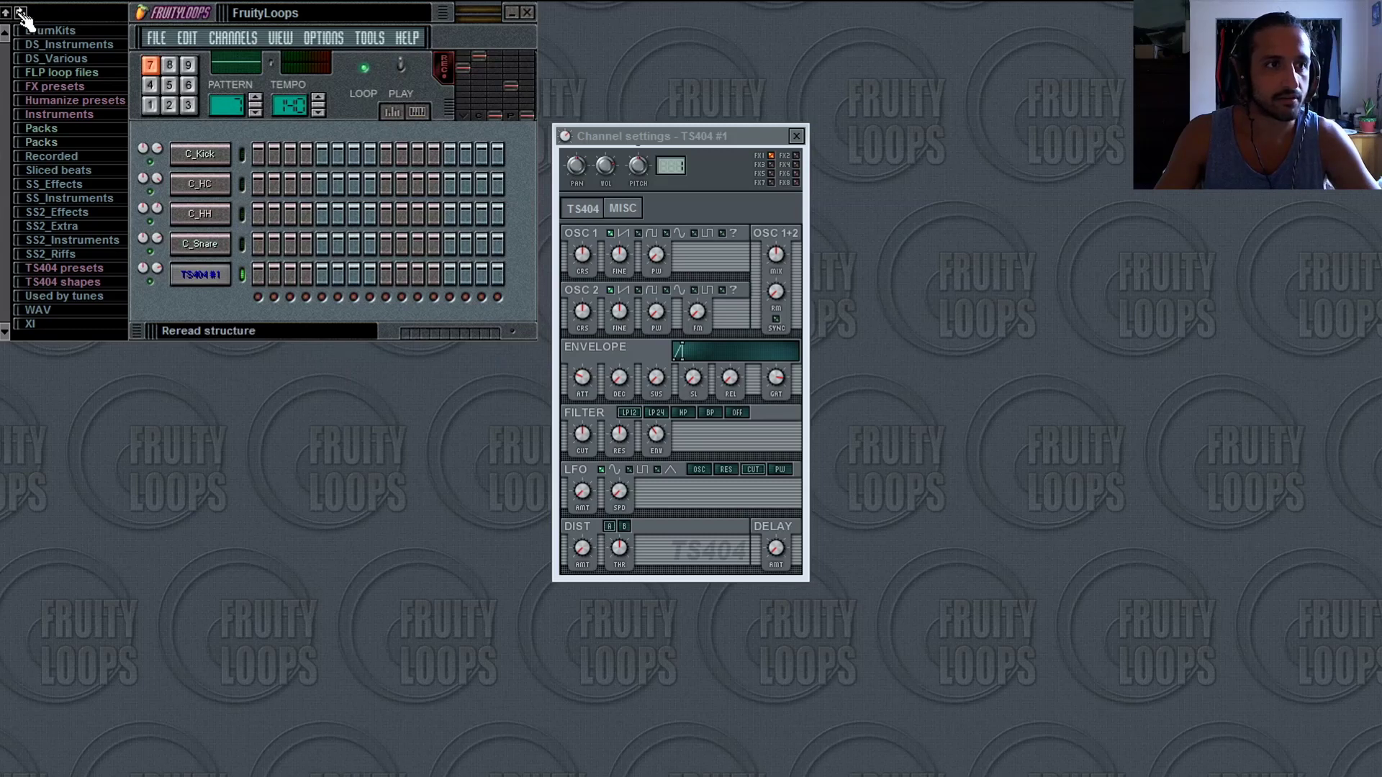
click(49, 43)
click(6, 13)
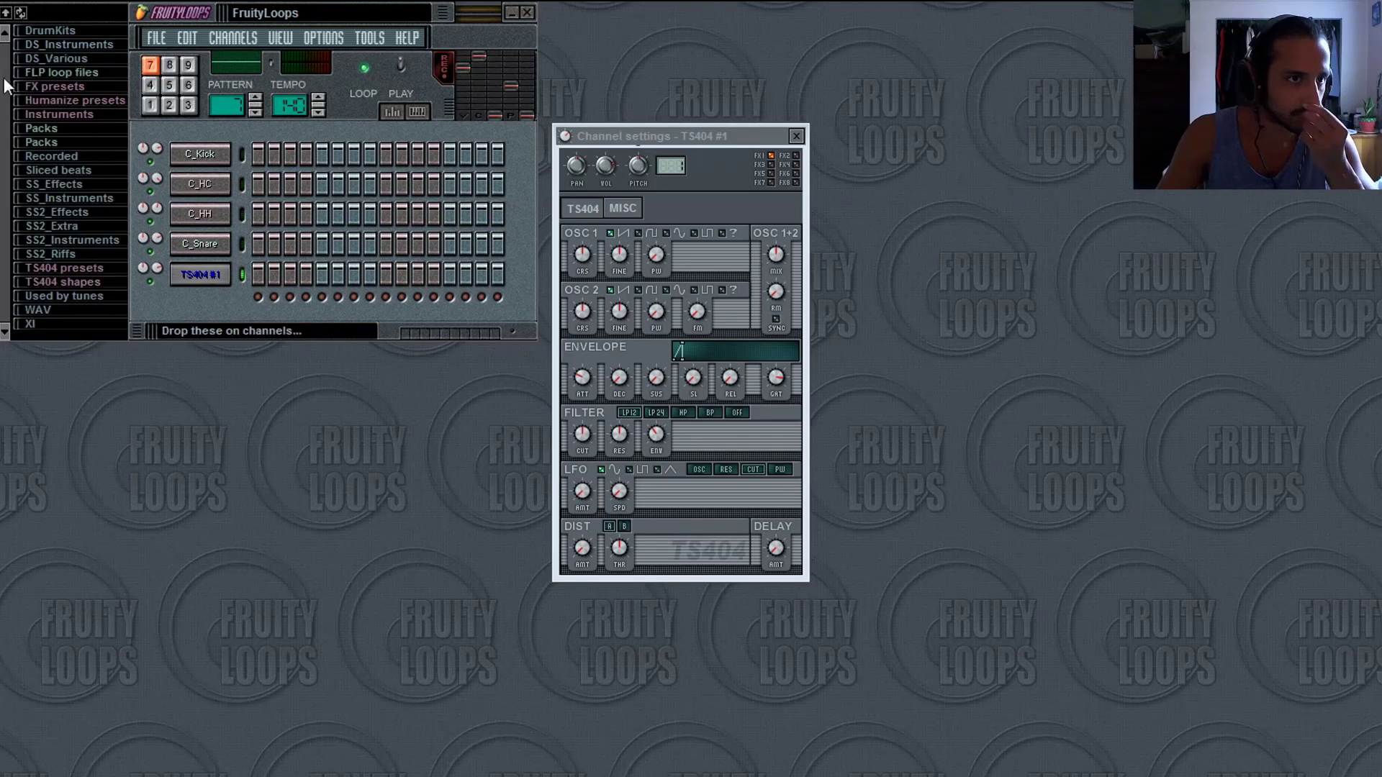
Open the recent project NewStuff.flp, dismiss its release notes, and reposition the CHH channel settings window.
click(156, 37)
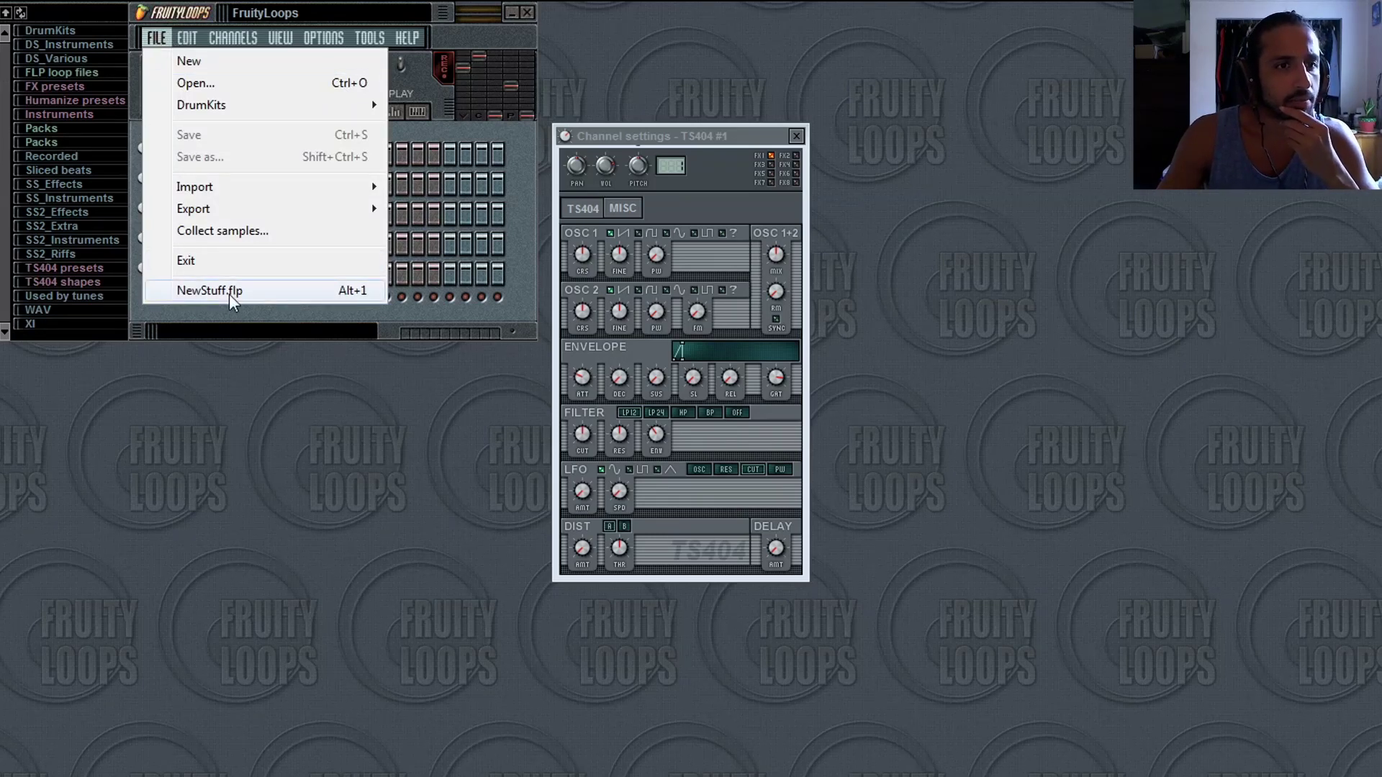
click(210, 290)
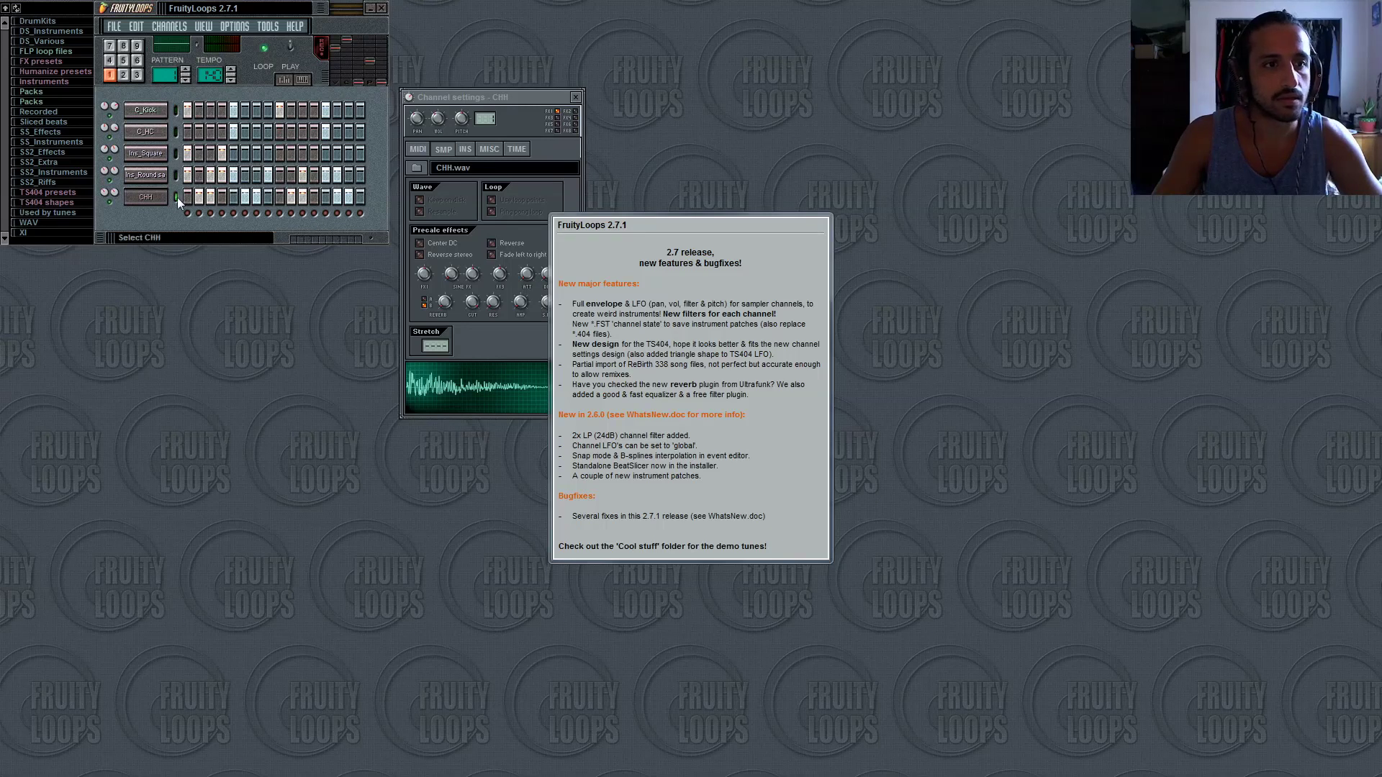
click(291, 46)
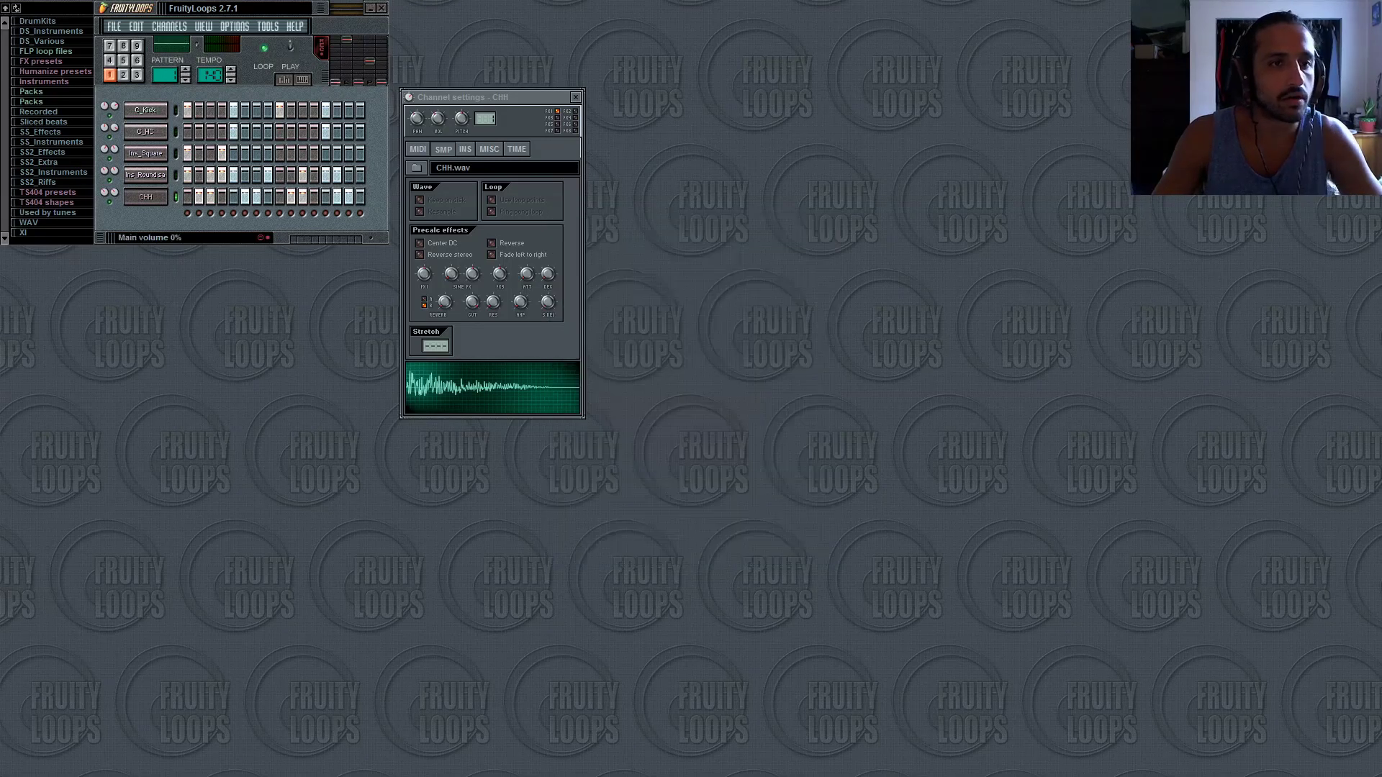
mouse_move(481, 97)
mouse_down()
mouse_move(503, 85)
mouse_move(469, 81)
mouse_up()
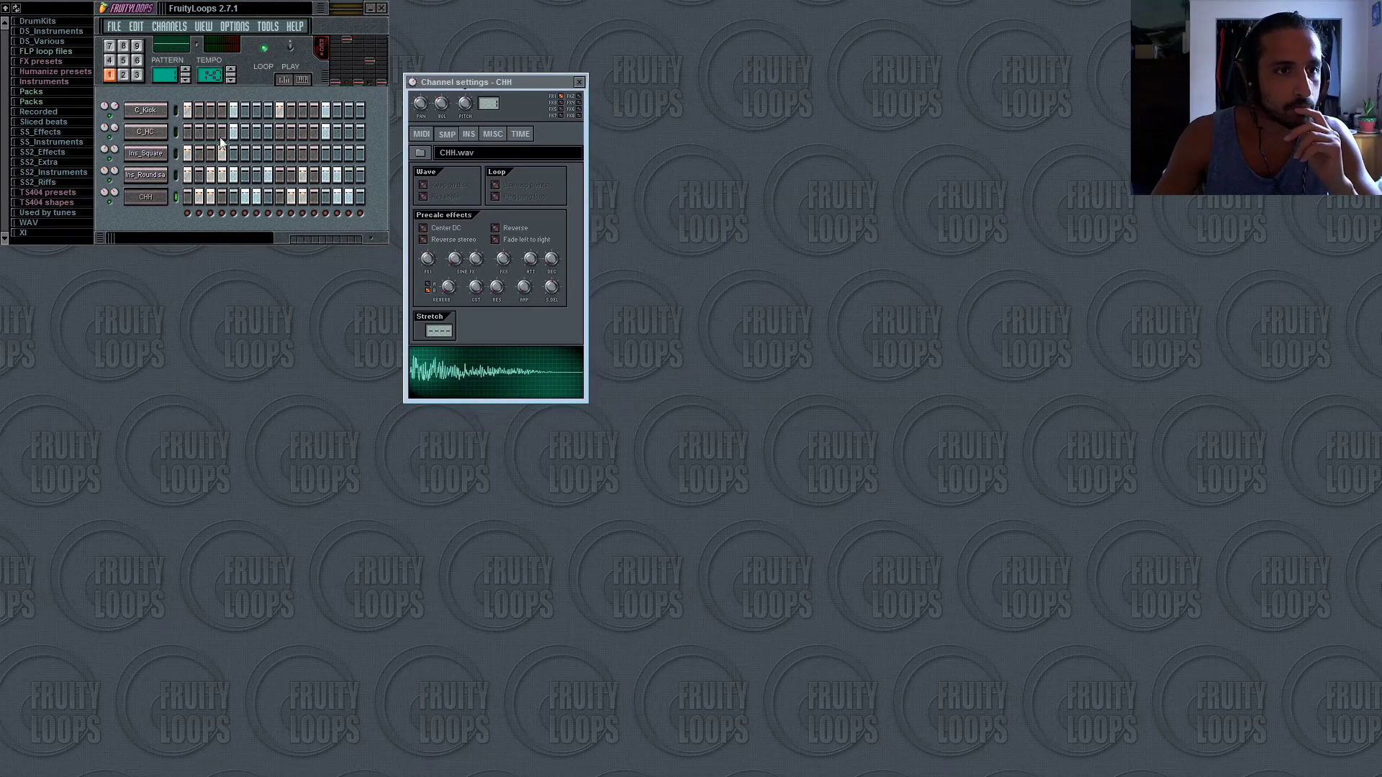
Clear the active steps of the three channels between C_Kick and CHH in pattern 1.
click(237, 132)
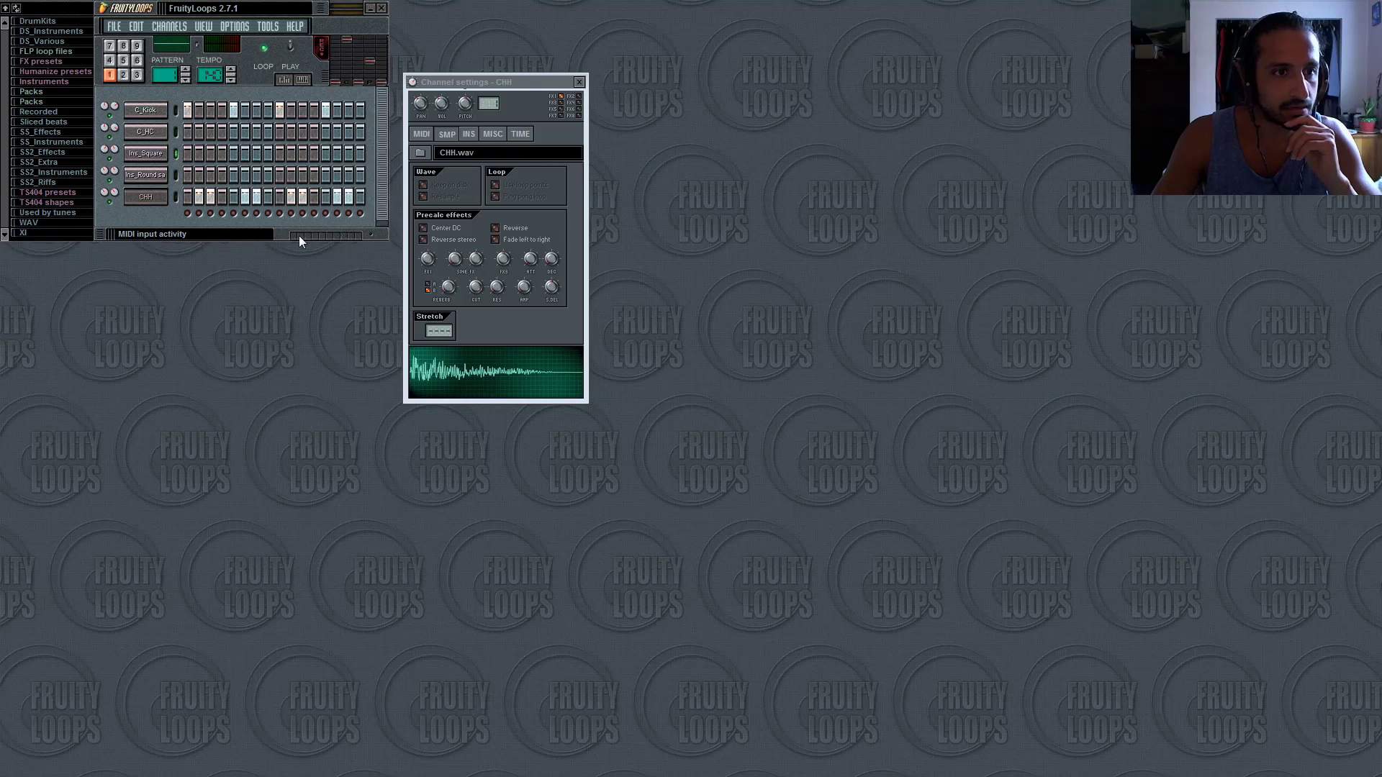
drag(239, 242, 364, 181)
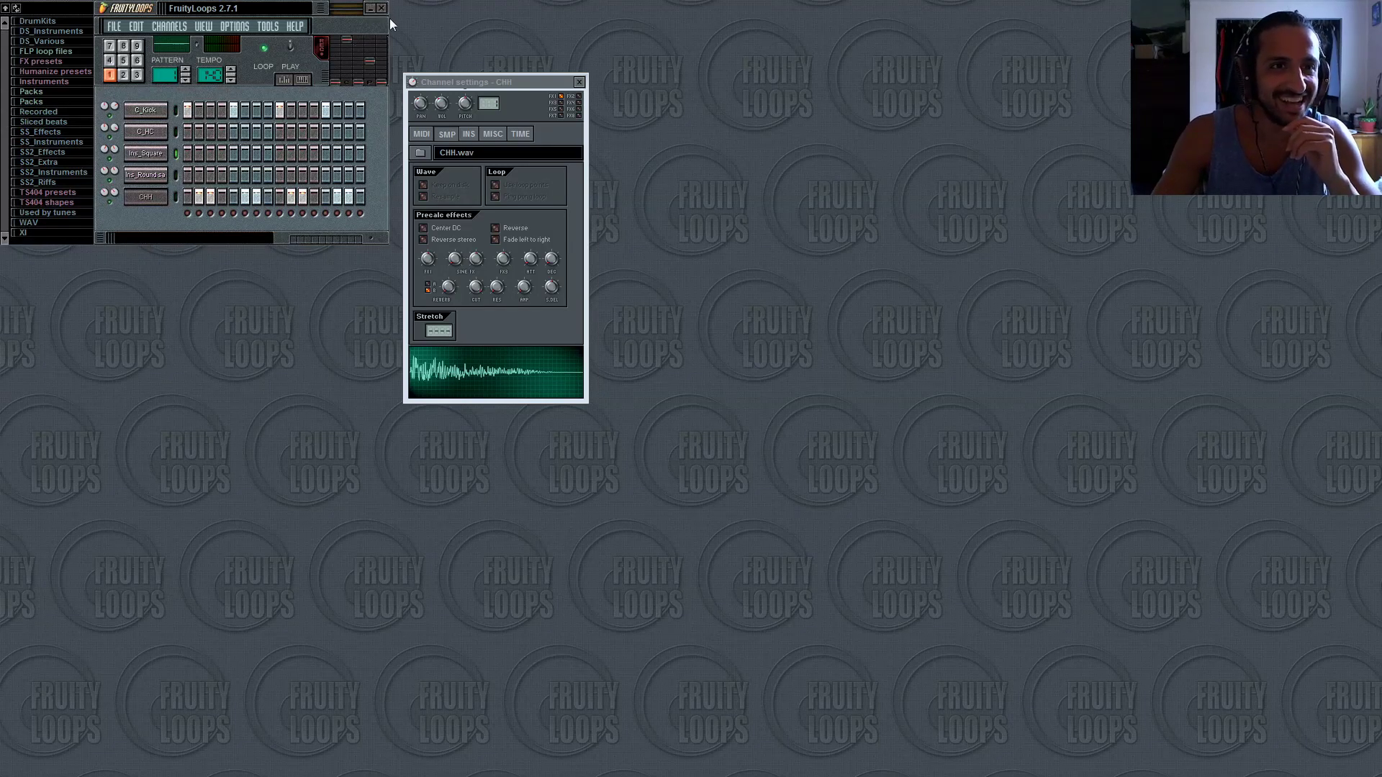
Arrange the main window beside the CHH channel settings window and clear the CHH channel's steps in pattern 1.
drag(326, 10, 771, 265)
drag(532, 83, 382, 186)
click(816, 269)
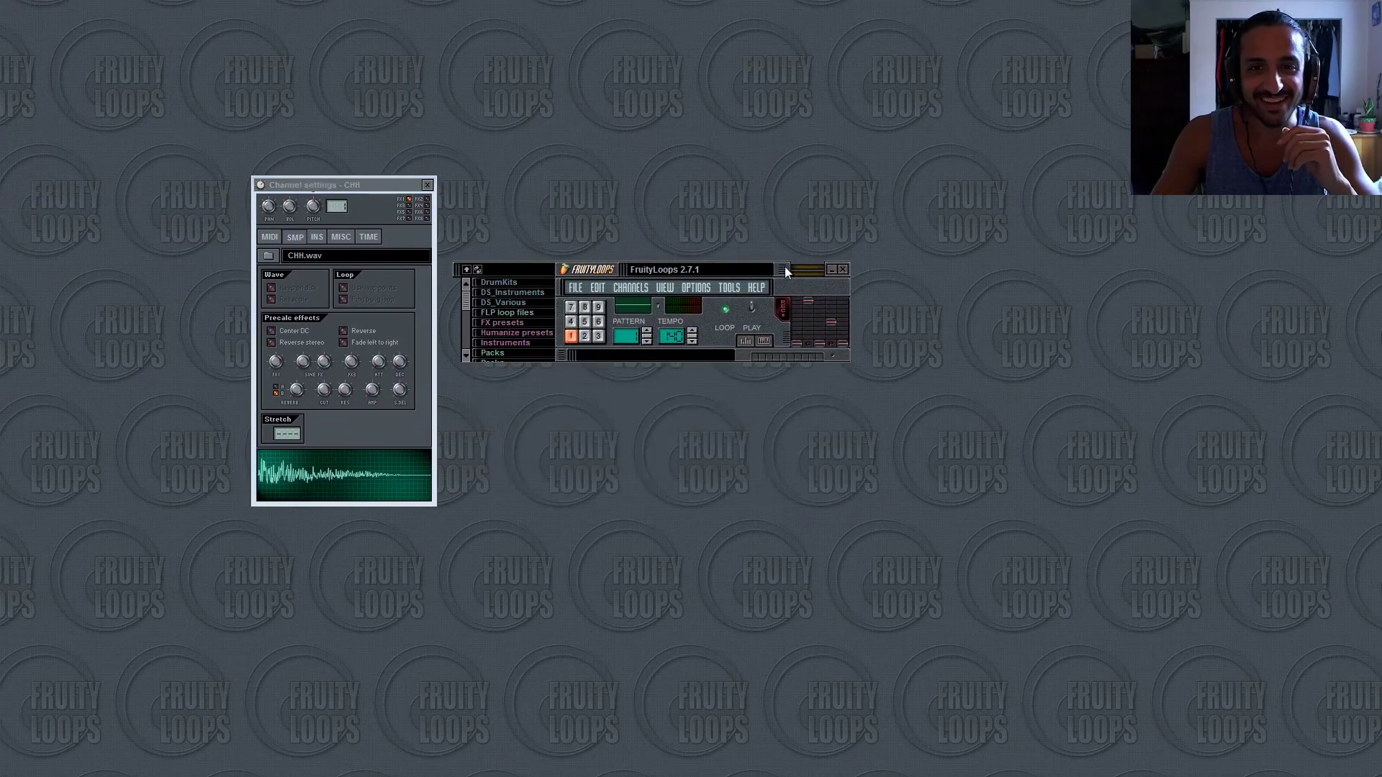
drag(802, 274, 796, 274)
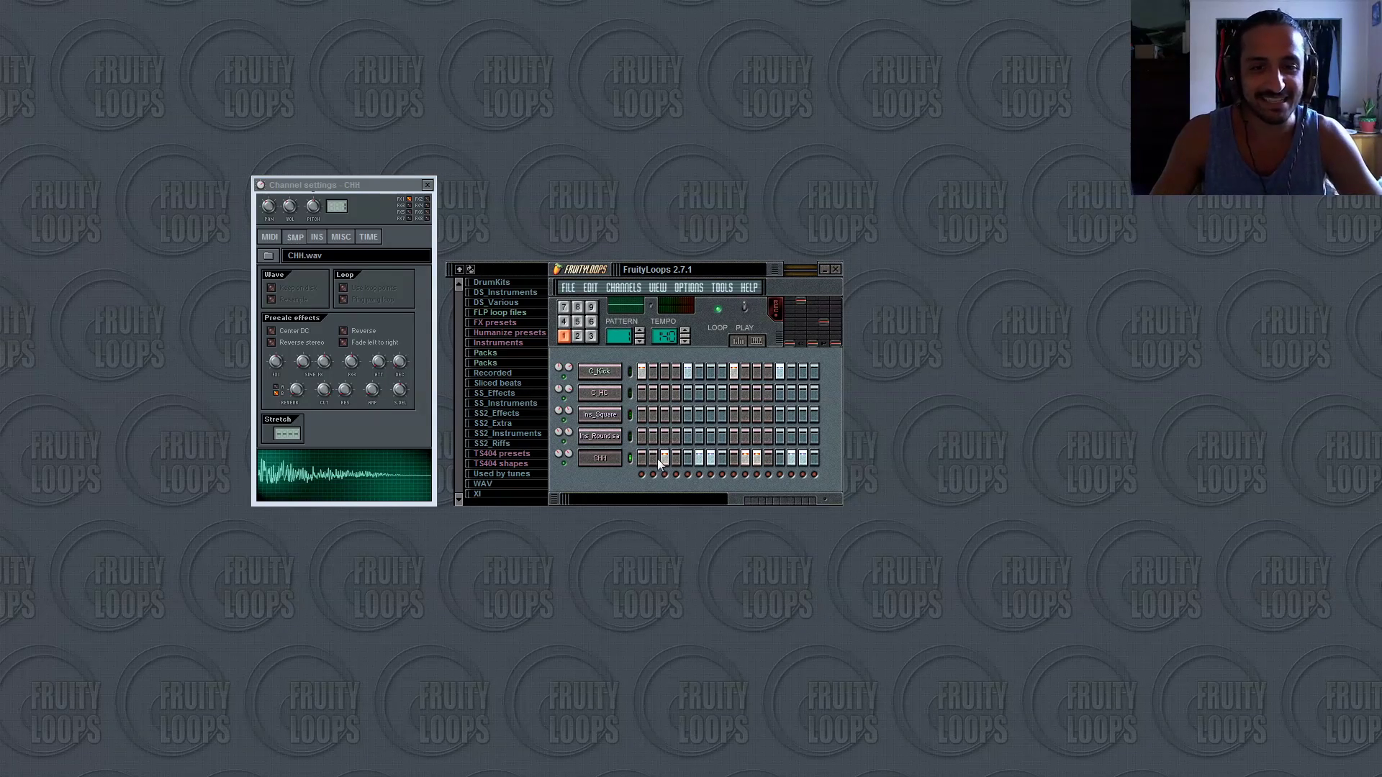
drag(657, 459, 784, 460)
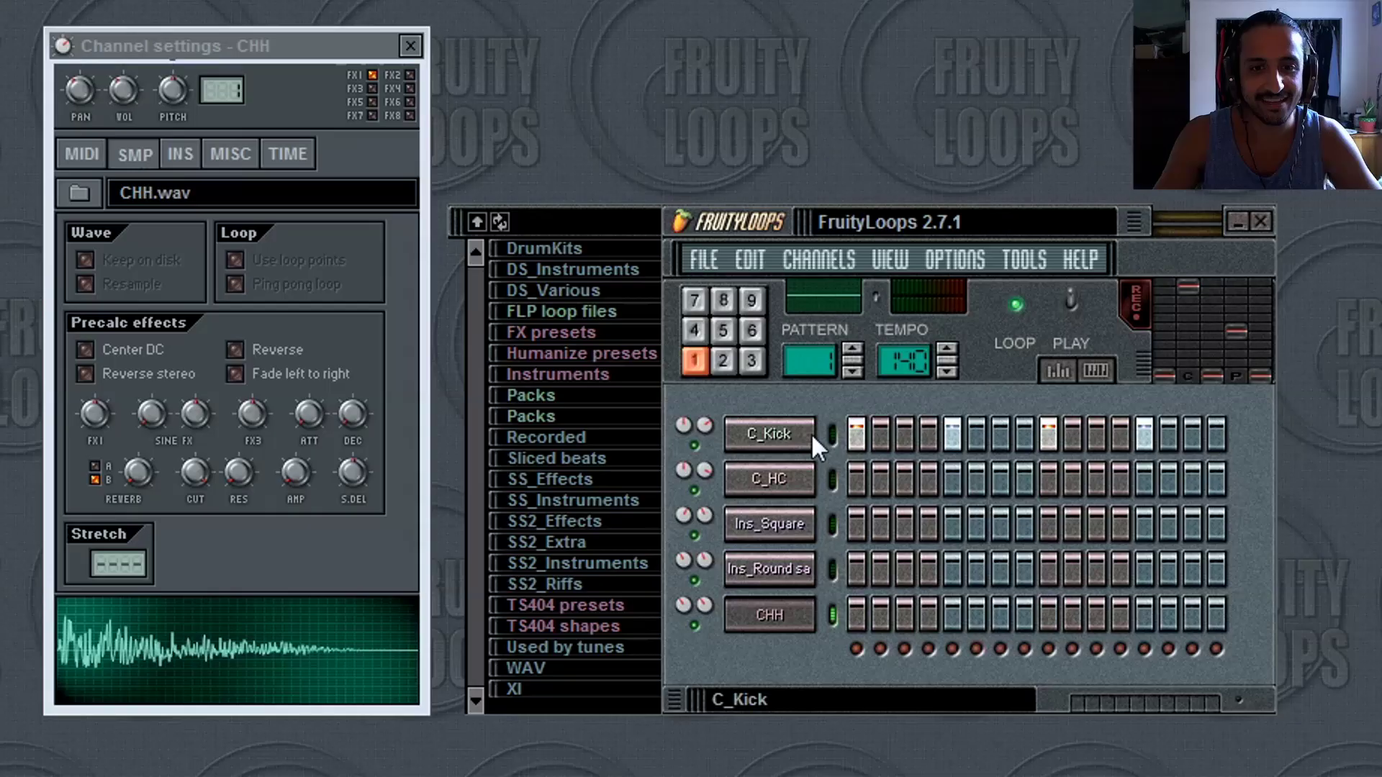
Set the main volume to 83% while playing the kick pattern, and set the tempo to 128.
click(1070, 298)
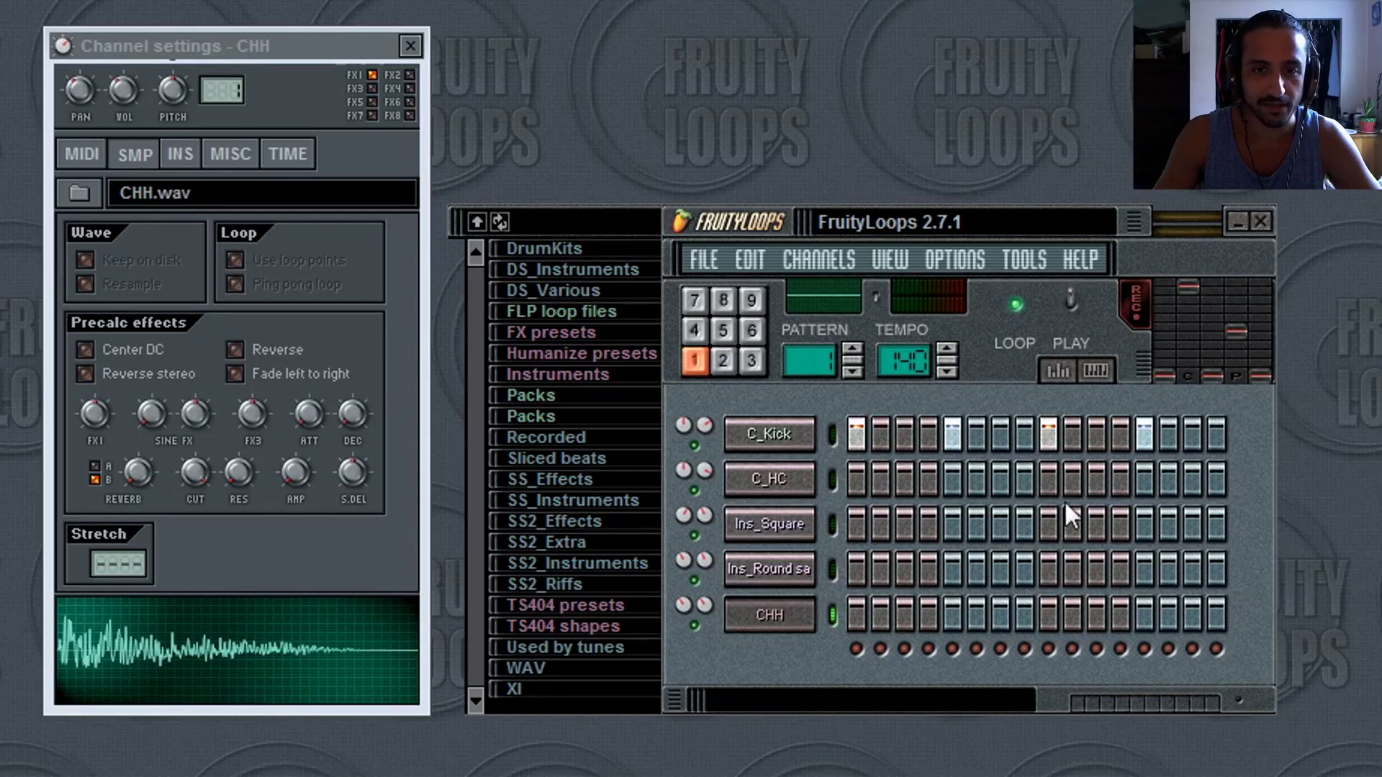
drag(1164, 374, 1164, 315)
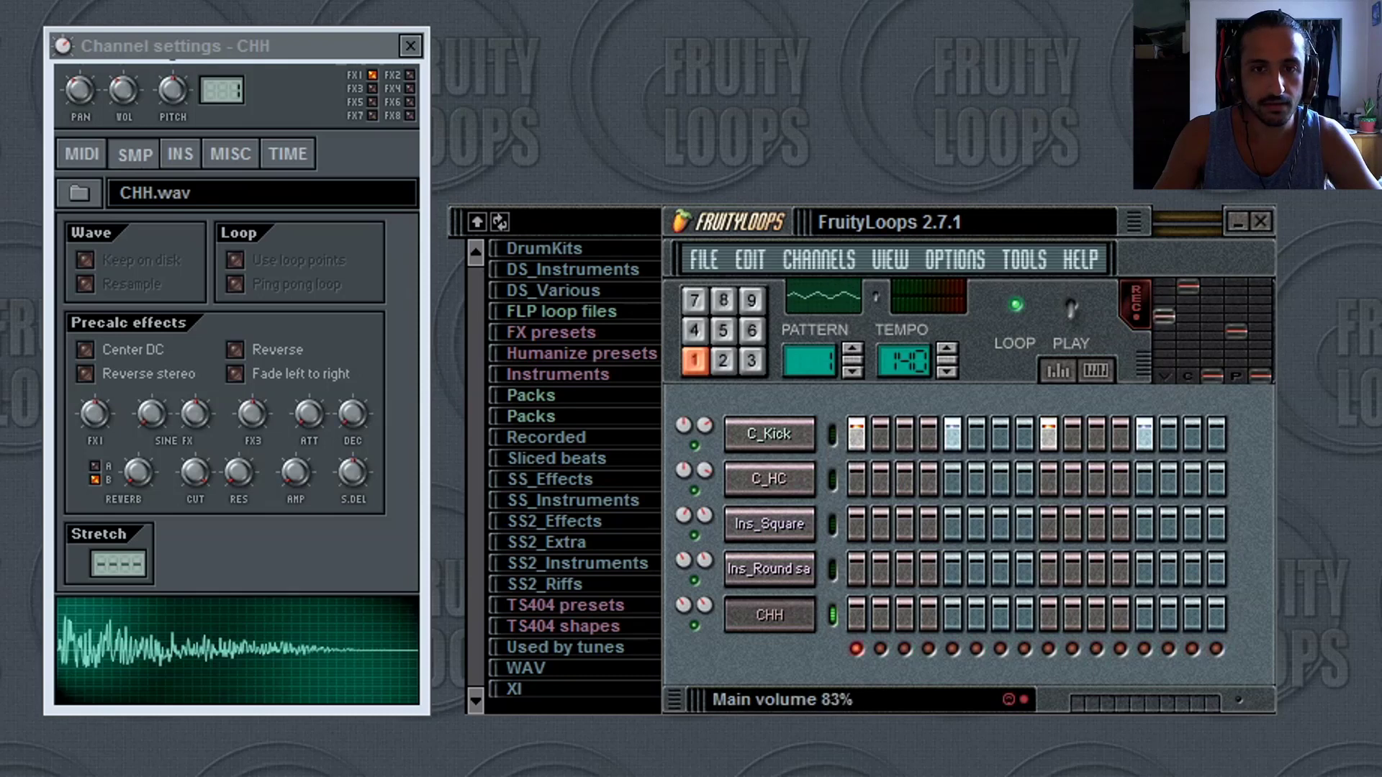
click(1071, 308)
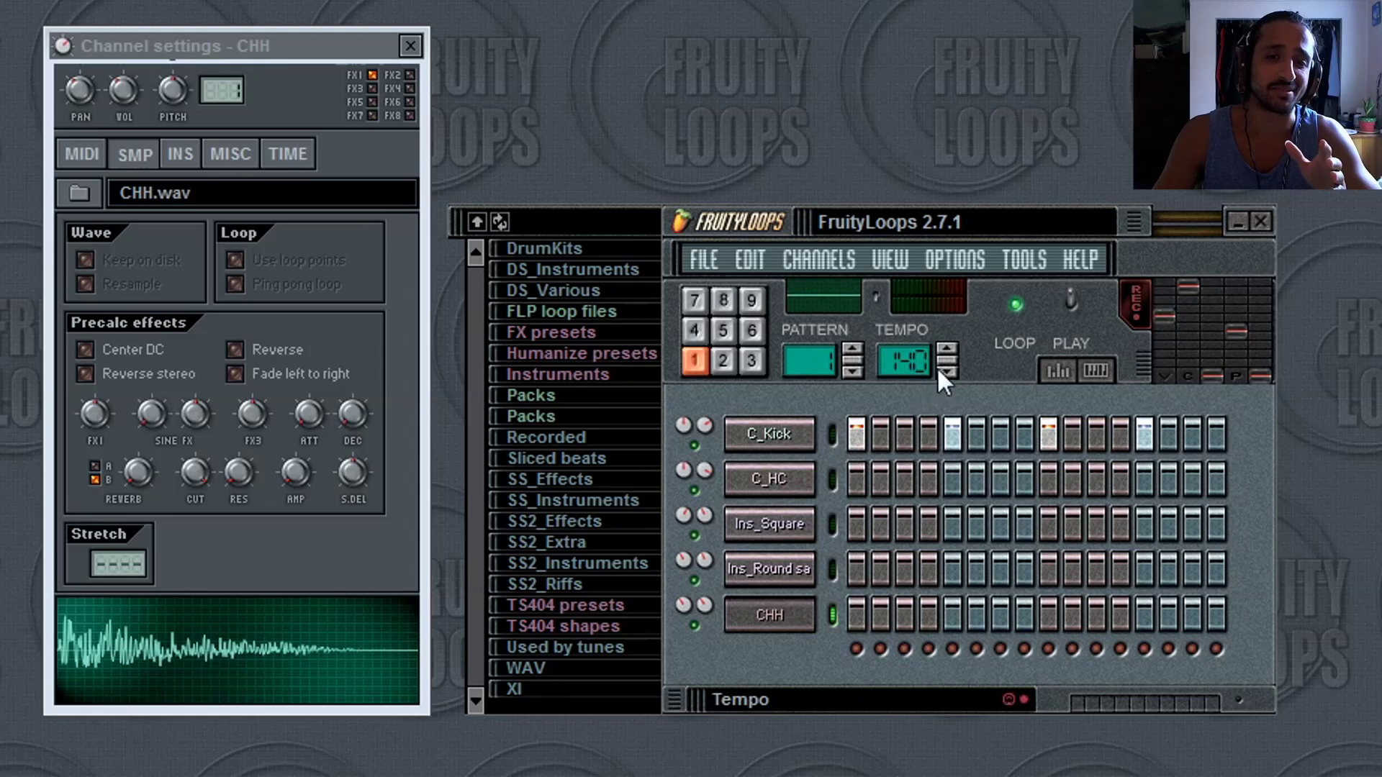
drag(947, 359, 948, 362)
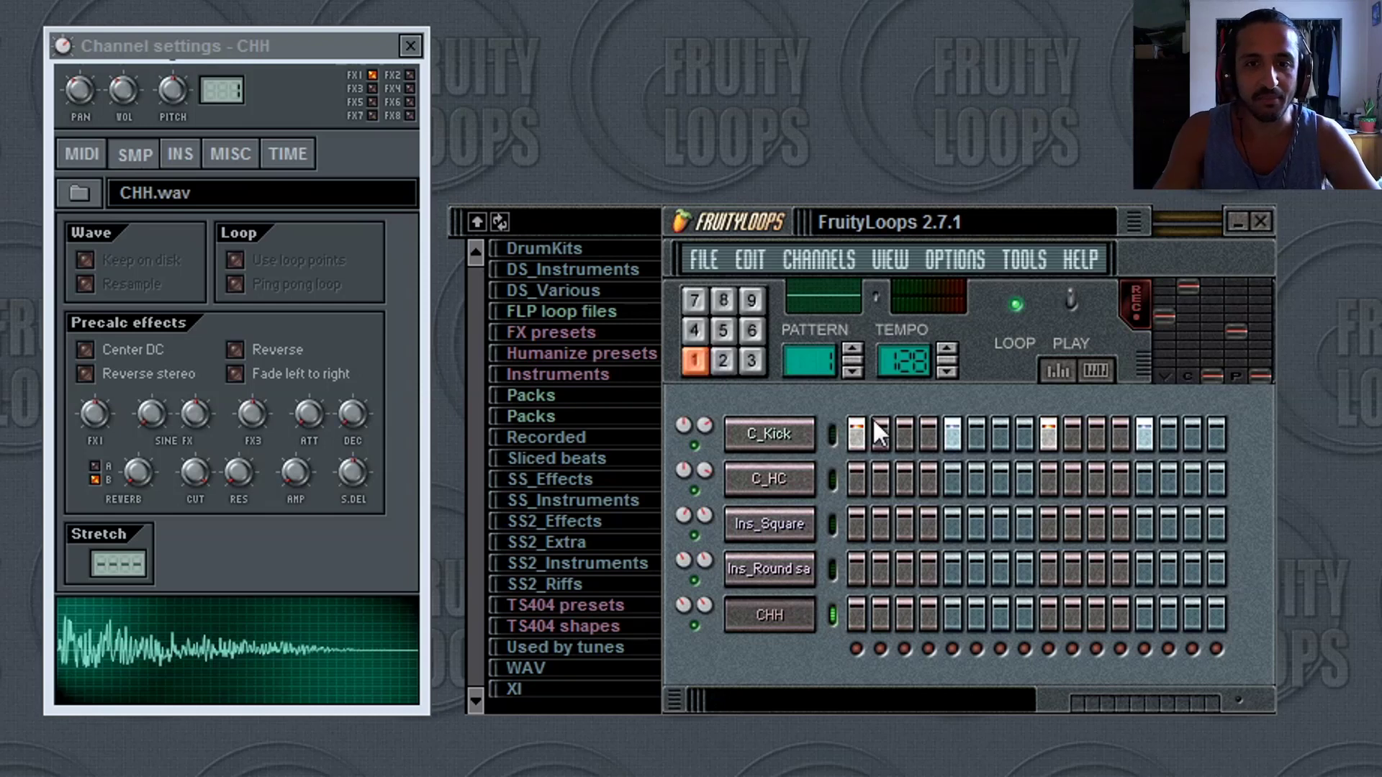
Open the song settings, place the window beside the main window, and set the pattern length to 64.
click(957, 259)
click(1028, 473)
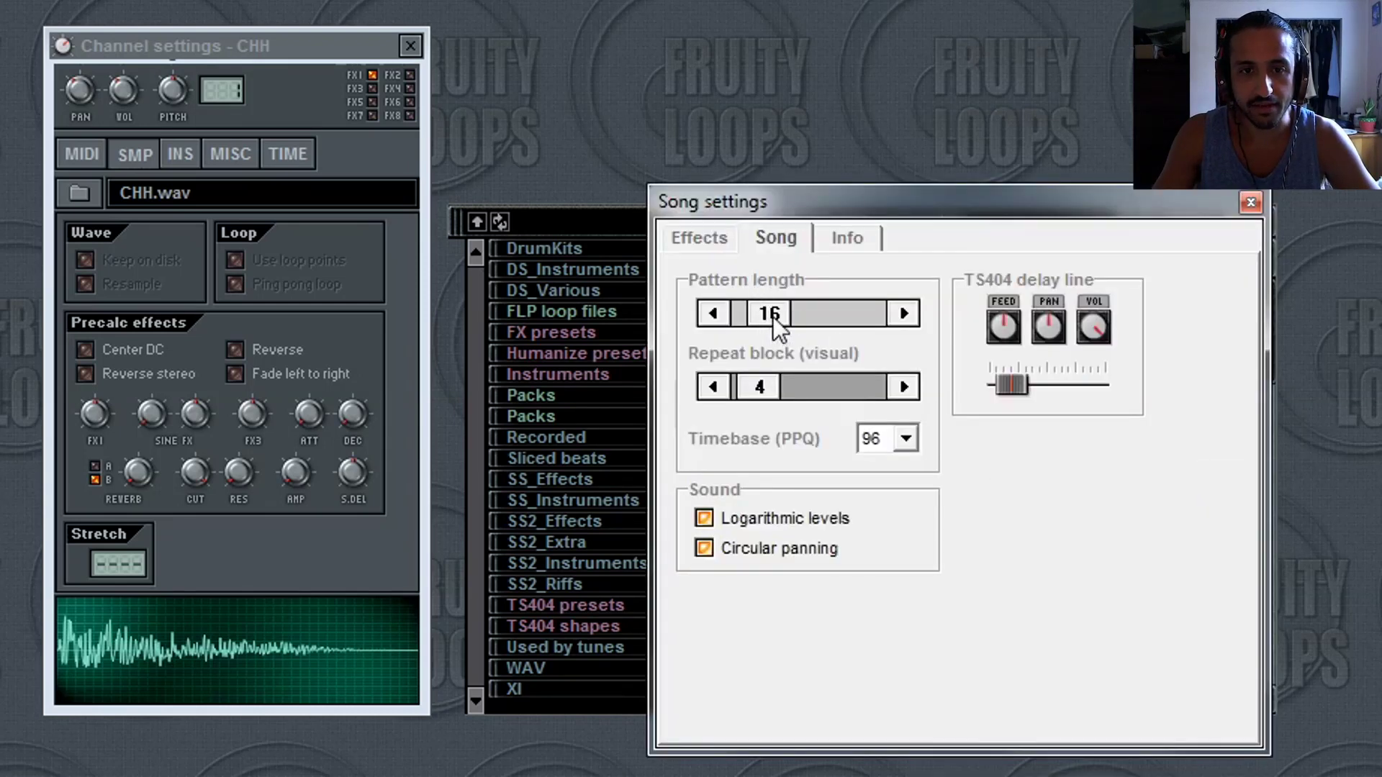
drag(832, 205, 1378, 234)
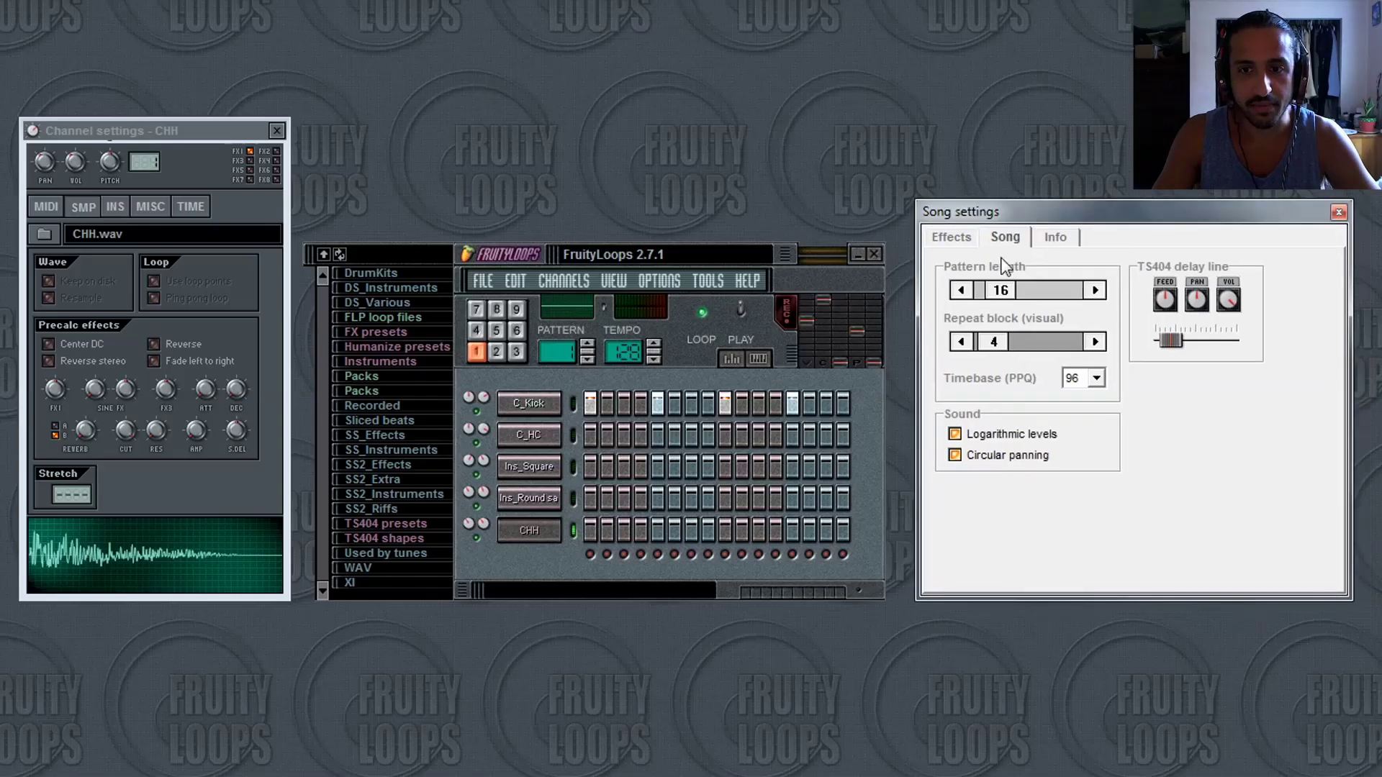
drag(1000, 290, 1043, 298)
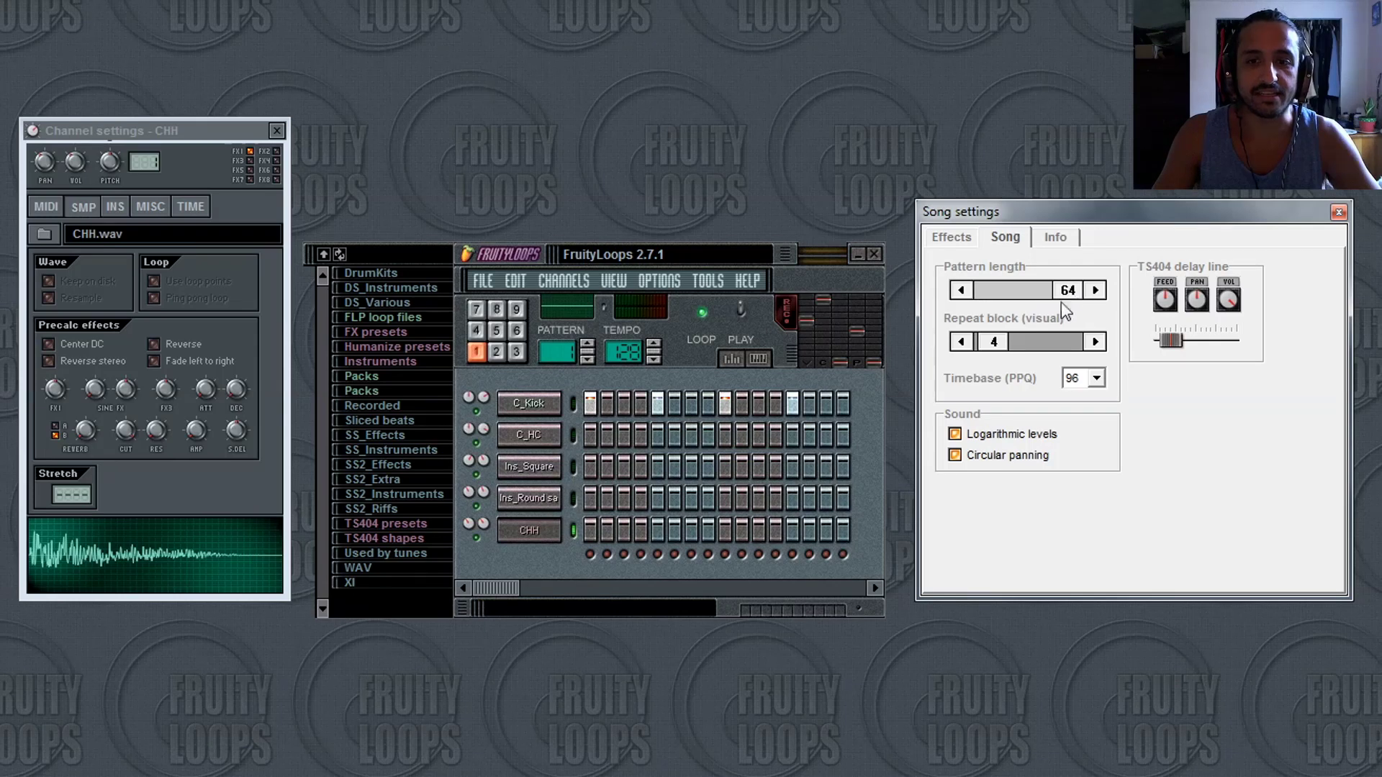
drag(496, 588, 783, 596)
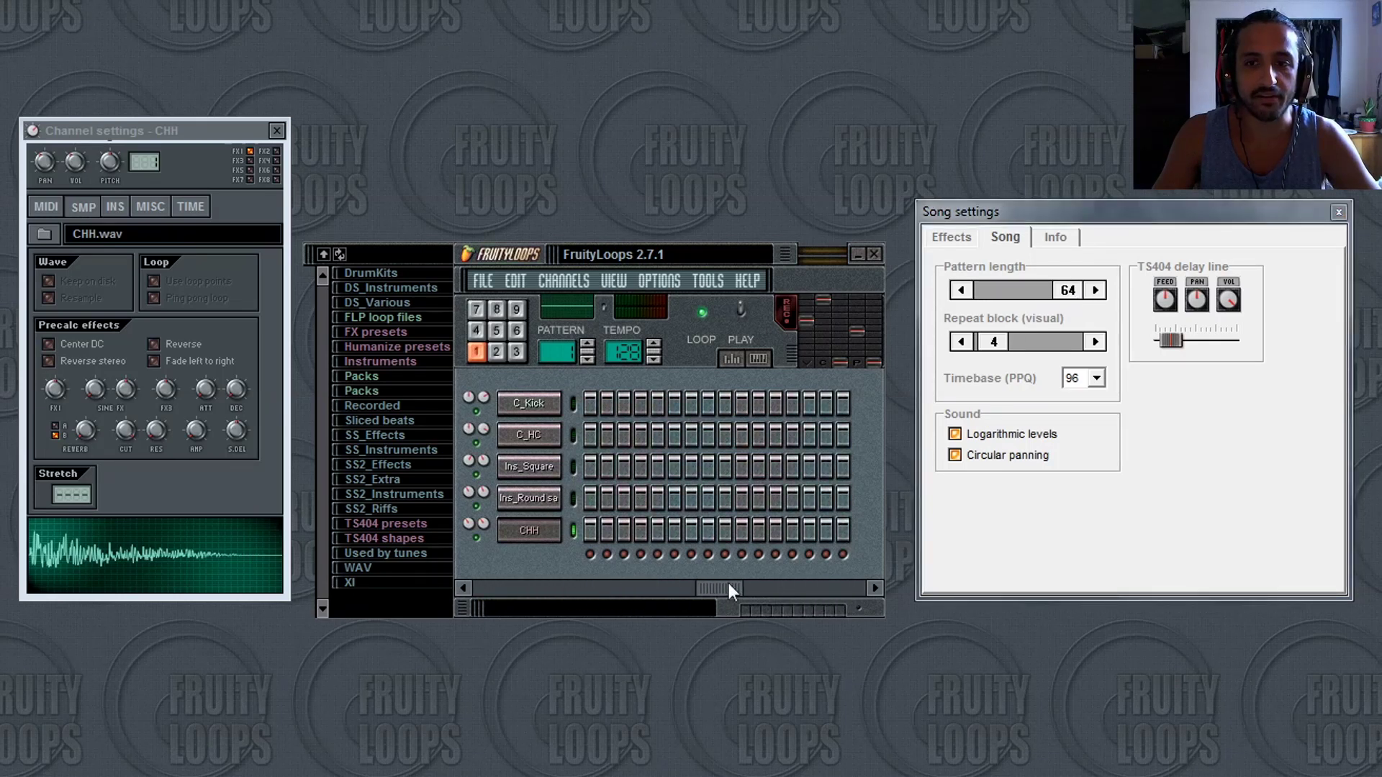
drag(1058, 291, 1022, 290)
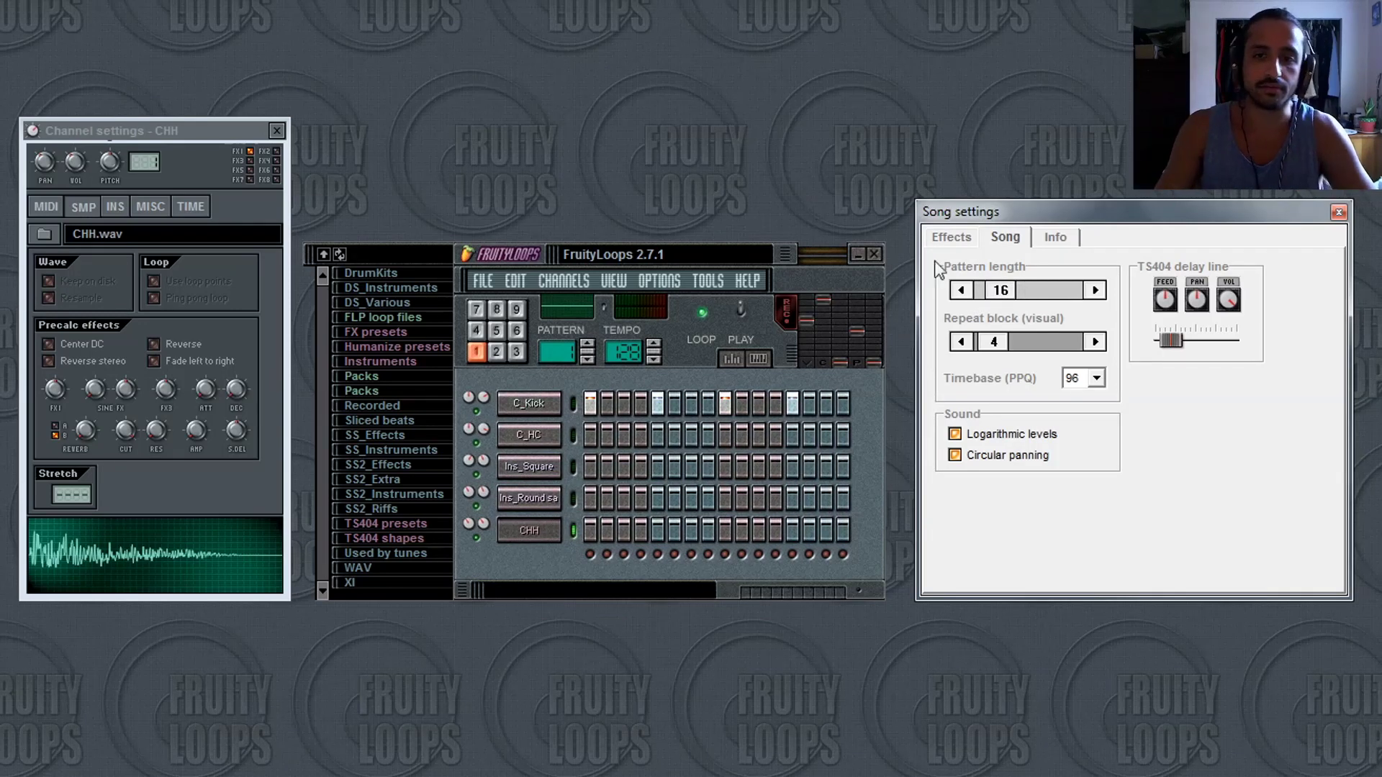
click(813, 323)
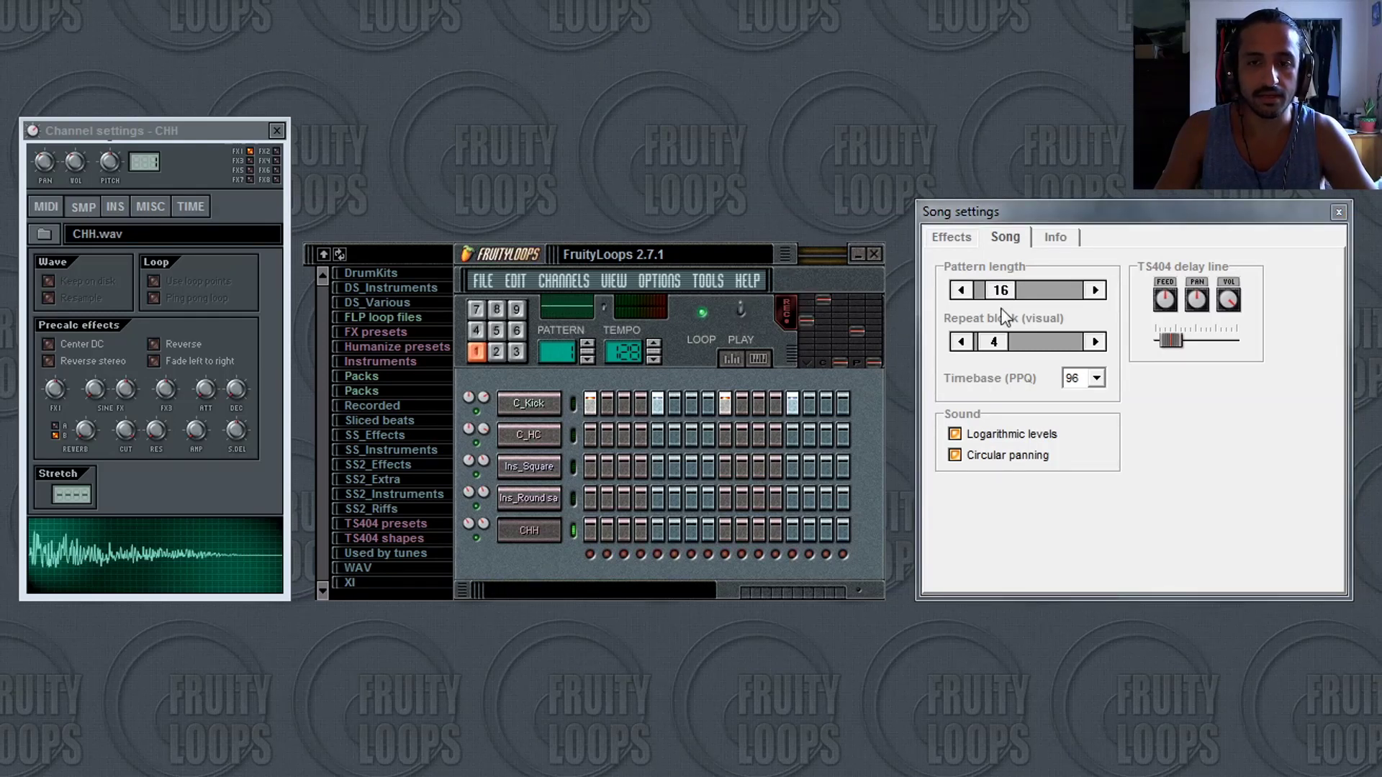
drag(1019, 294, 1090, 294)
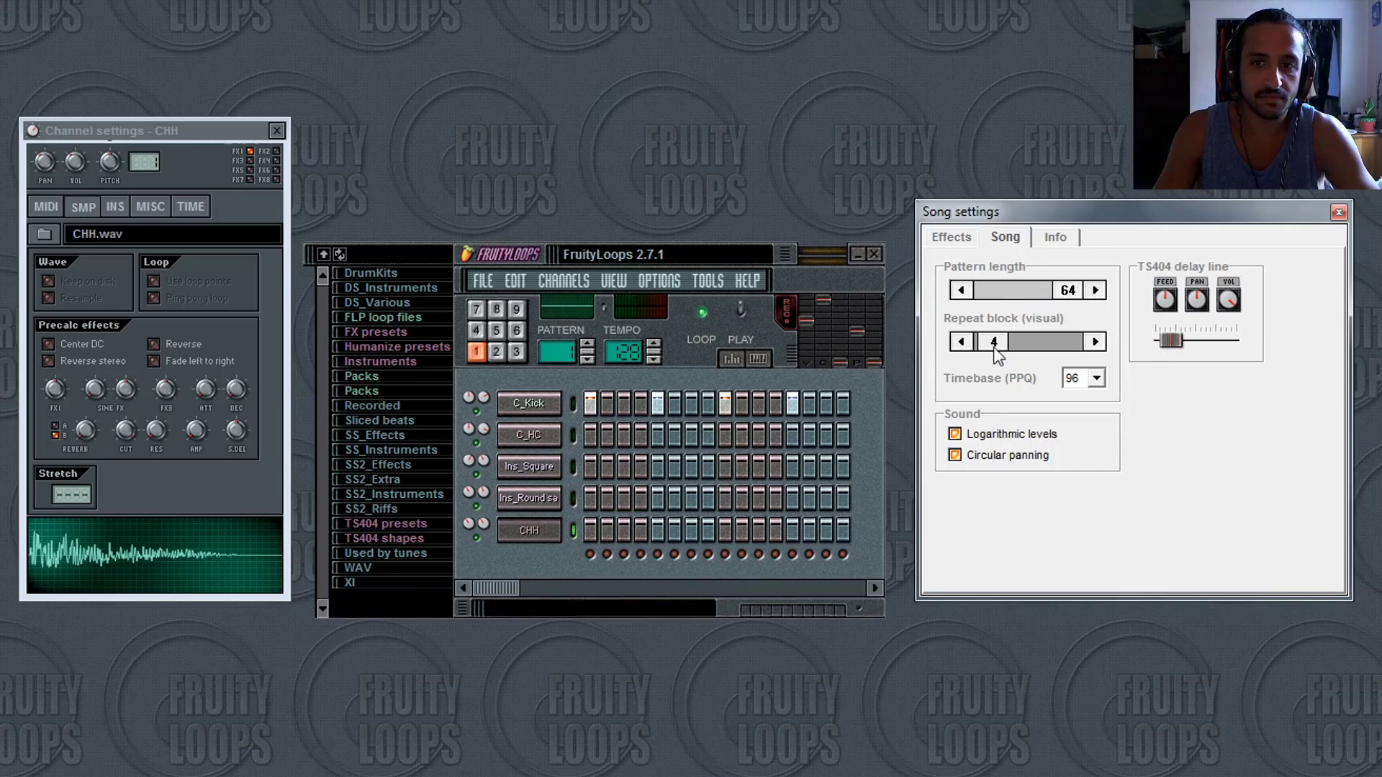
mouse_move(993, 345)
mouse_down()
mouse_move(1029, 344)
mouse_move(991, 349)
mouse_up()
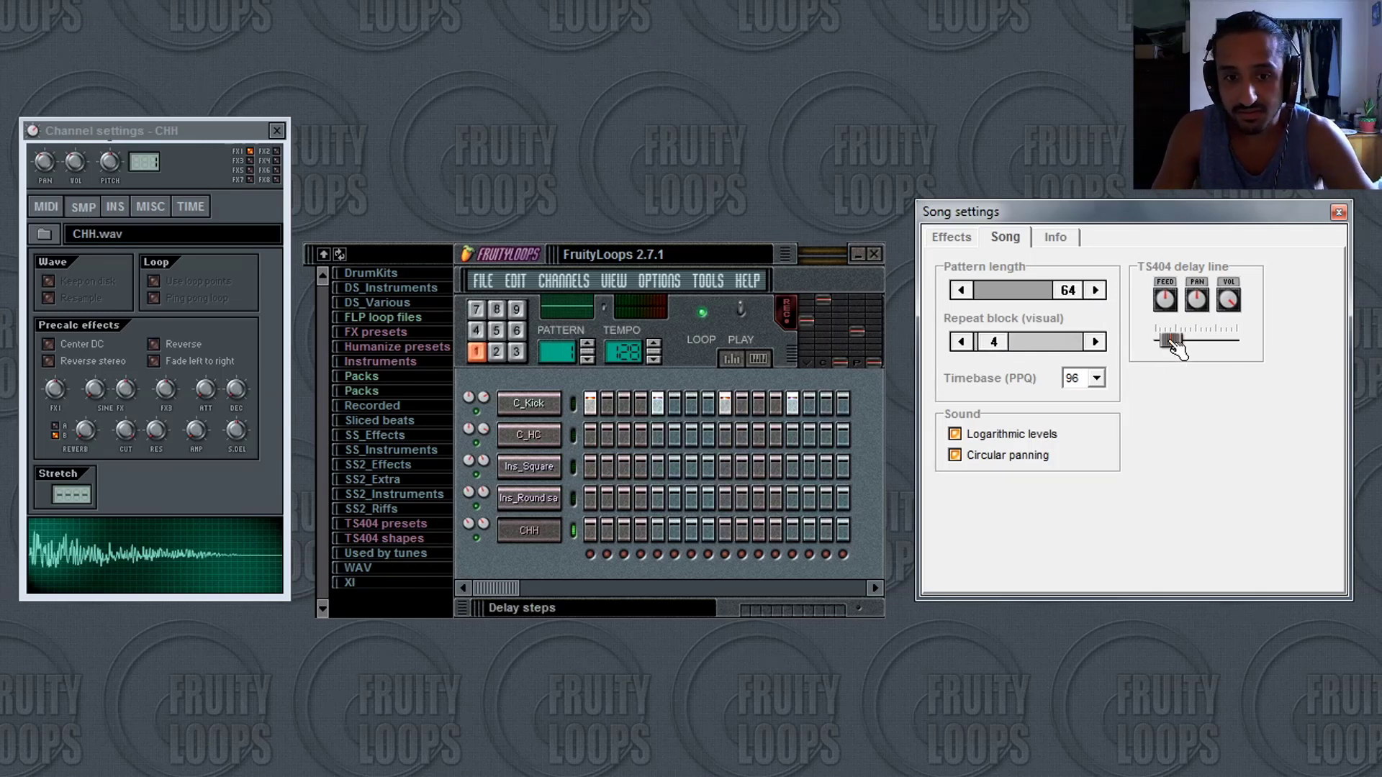
Look through the song's title and release information and return to its effects settings.
click(1055, 238)
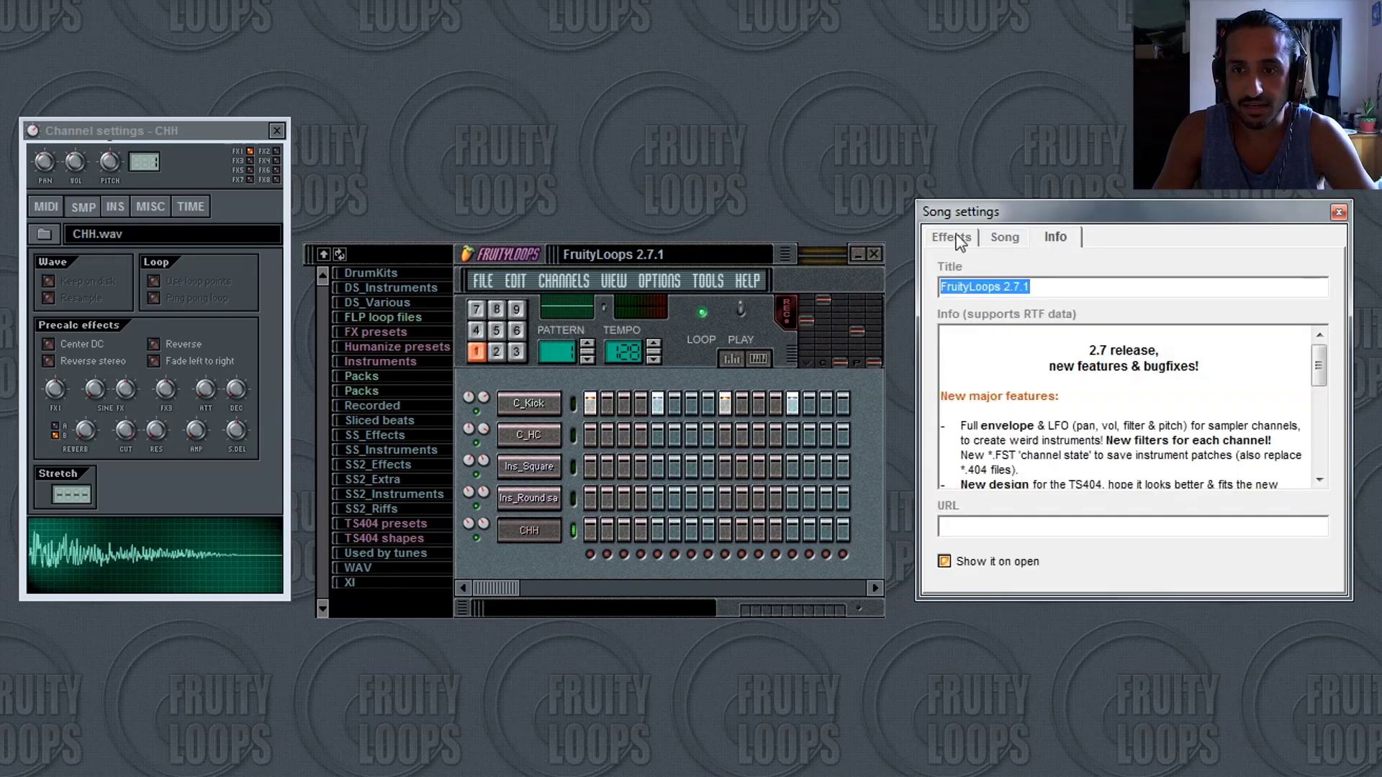
click(938, 236)
click(1052, 237)
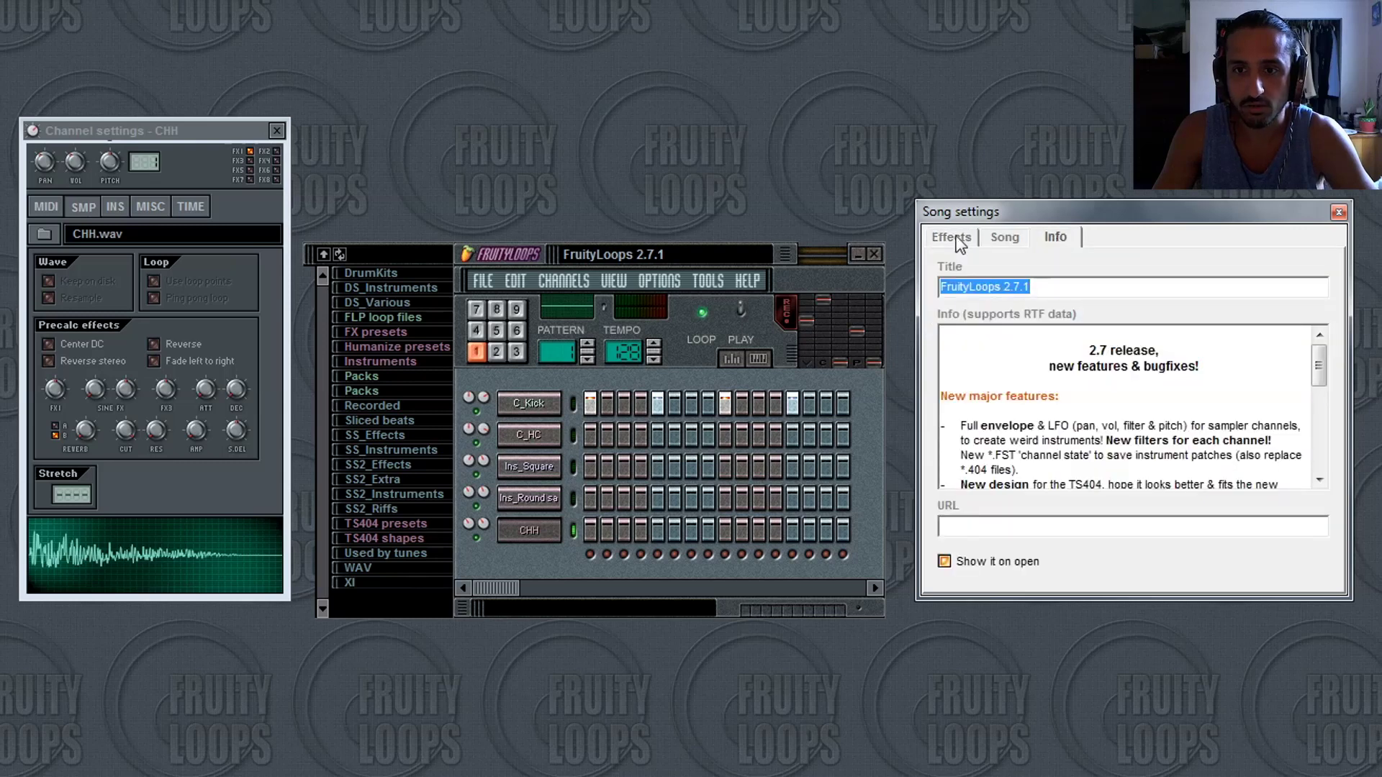
mouse_move(1318, 365)
mouse_down()
mouse_move(1330, 461)
mouse_move(1329, 368)
mouse_up()
click(954, 234)
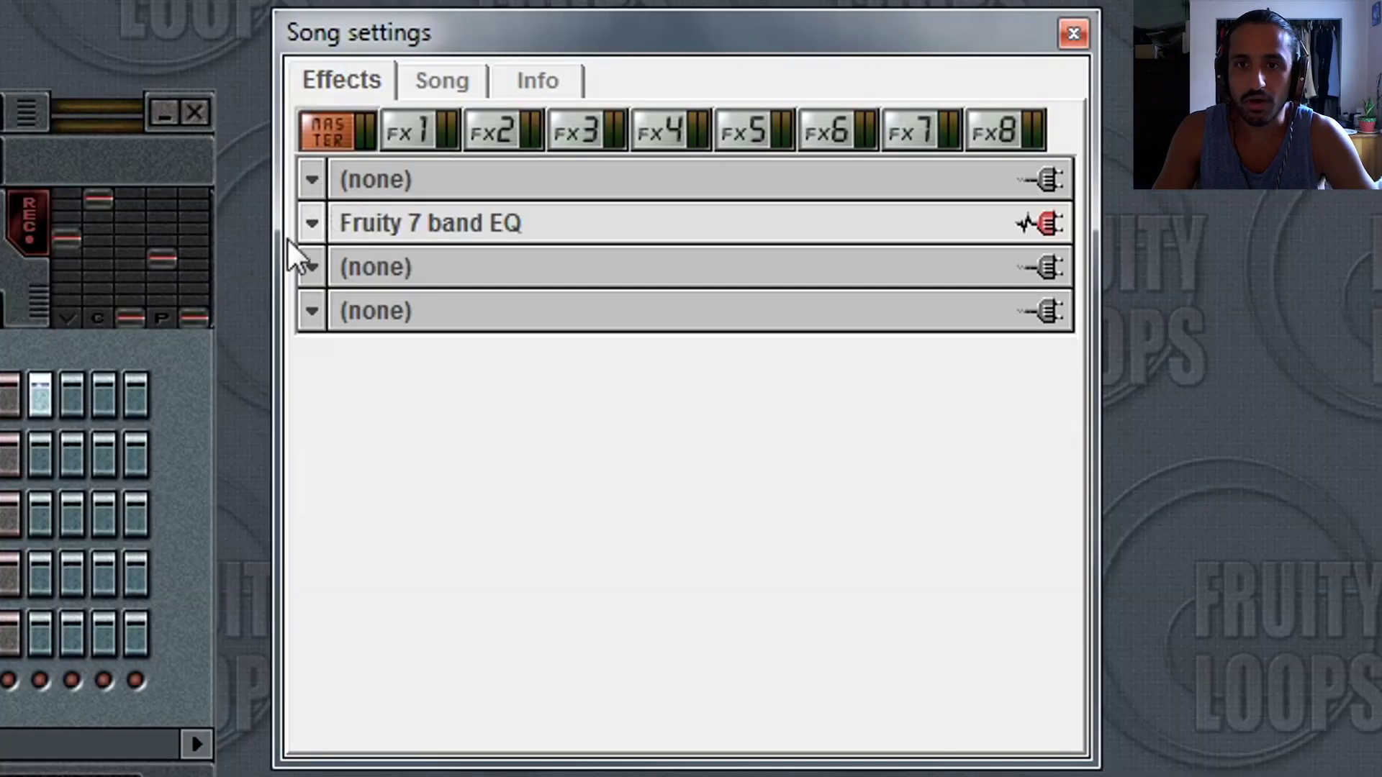
Examine which effects are loaded on the master and on effect tracks FX1 to FX8.
click(412, 131)
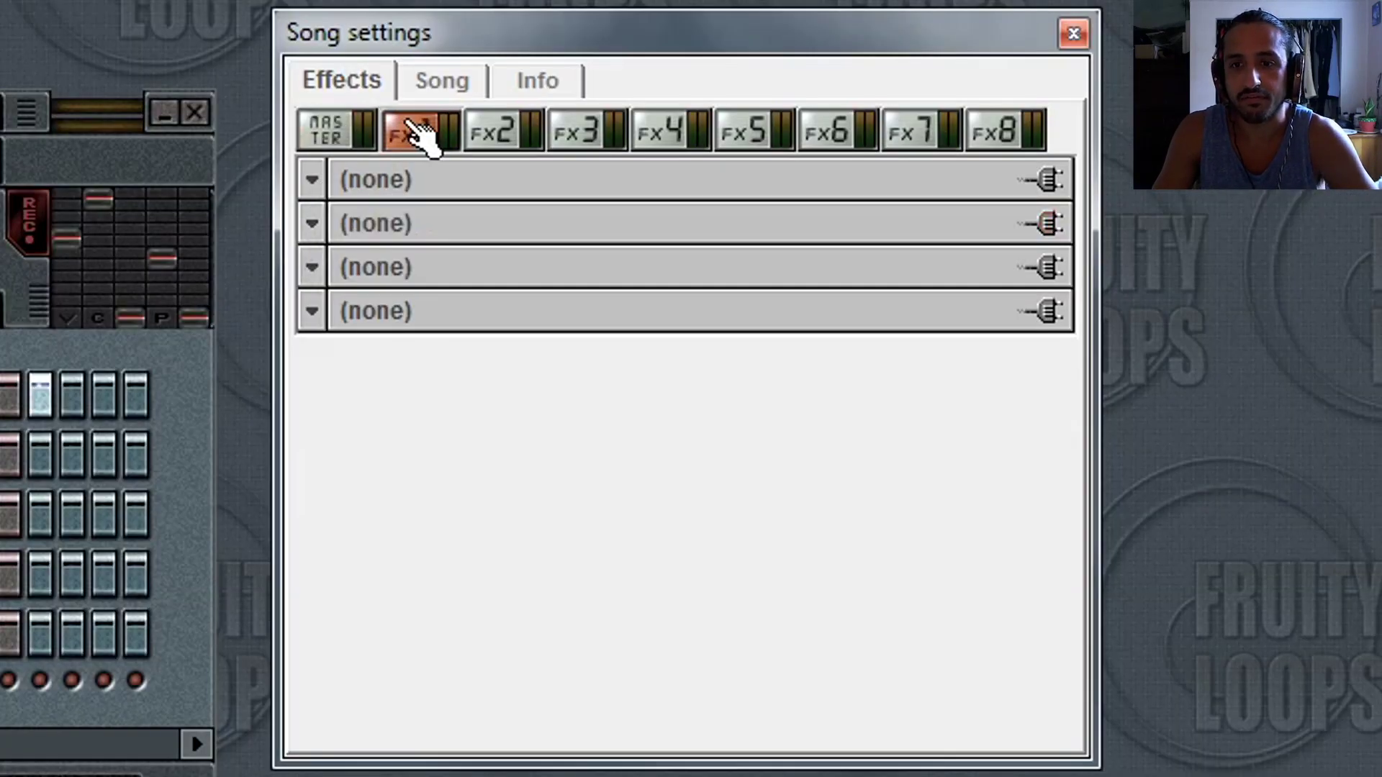
click(359, 133)
click(423, 134)
click(508, 136)
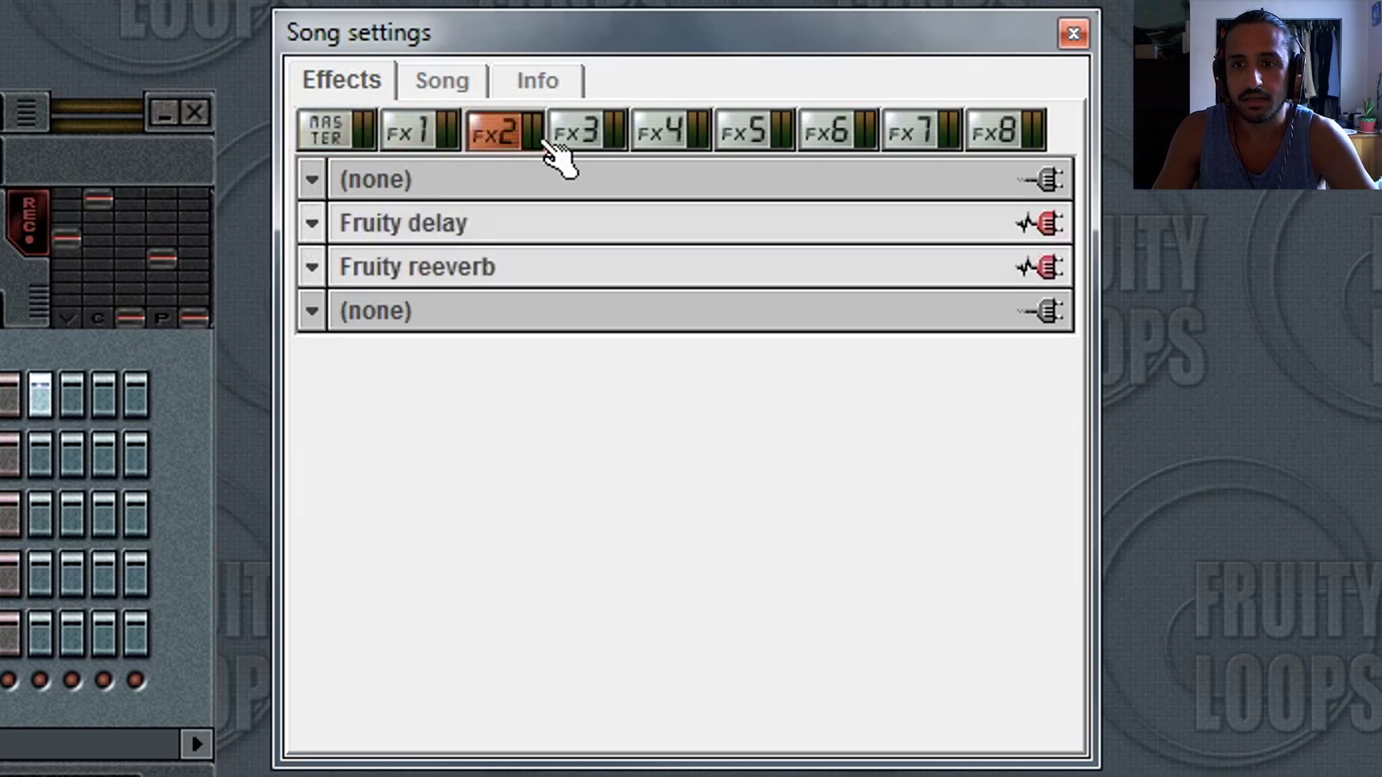
click(588, 139)
click(682, 142)
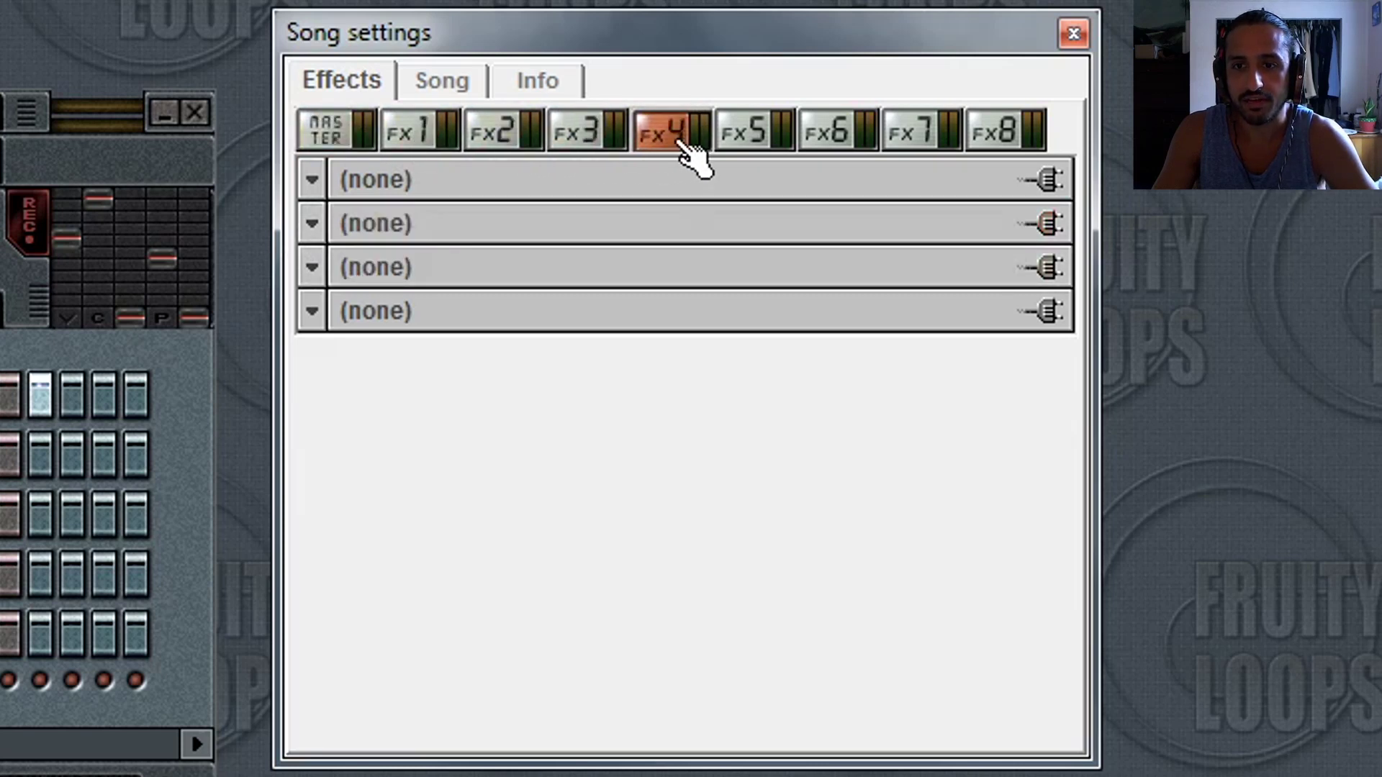
click(761, 143)
click(917, 137)
click(835, 138)
click(990, 138)
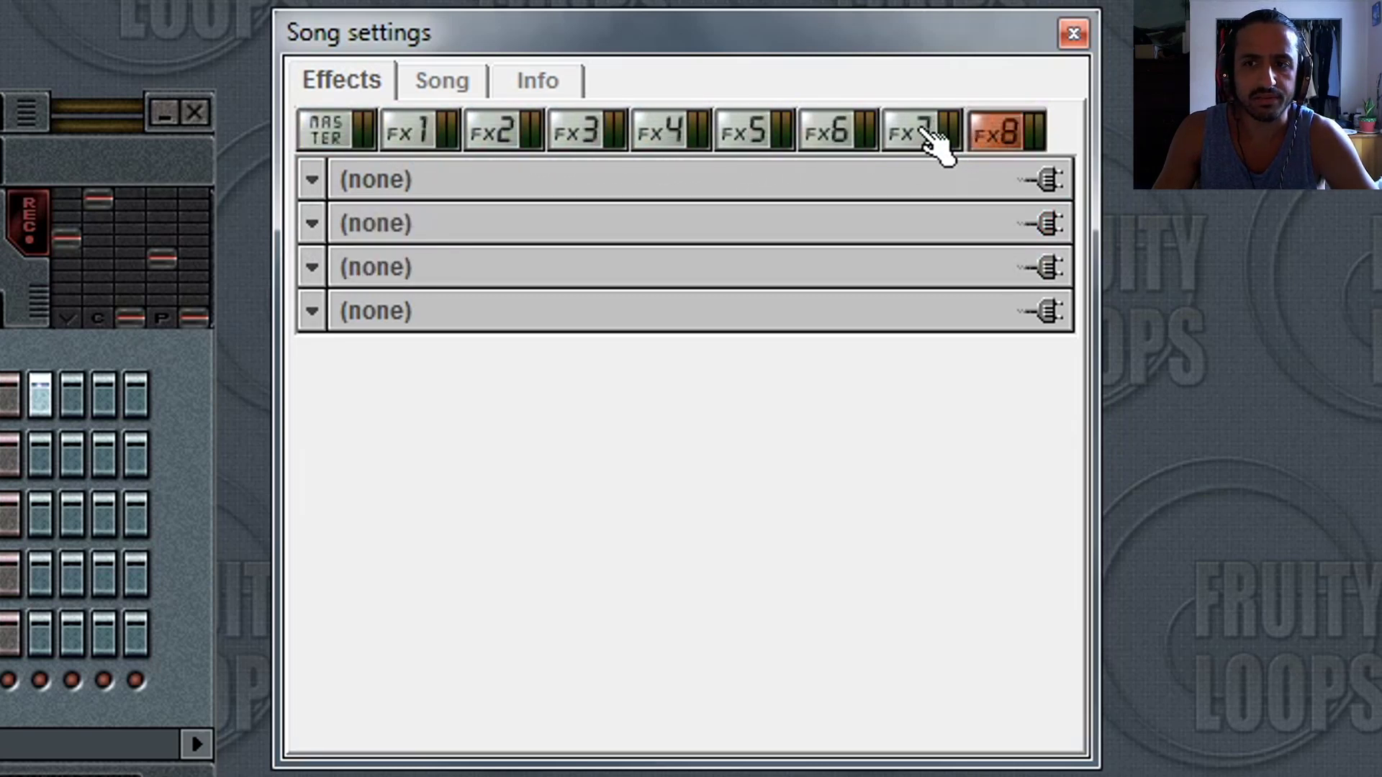
click(927, 138)
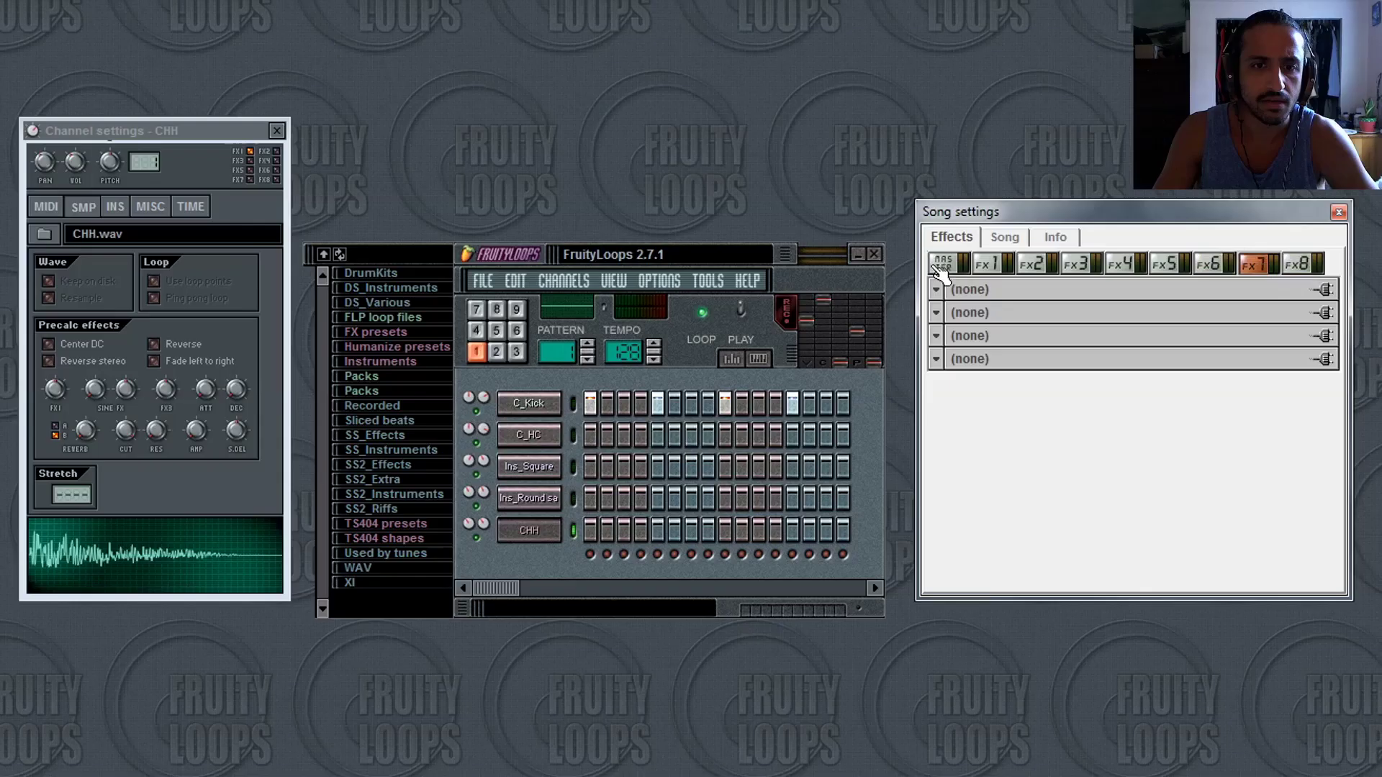
Audition the C_Kick channel and set its pitch bend range to 12 semitones.
click(524, 403)
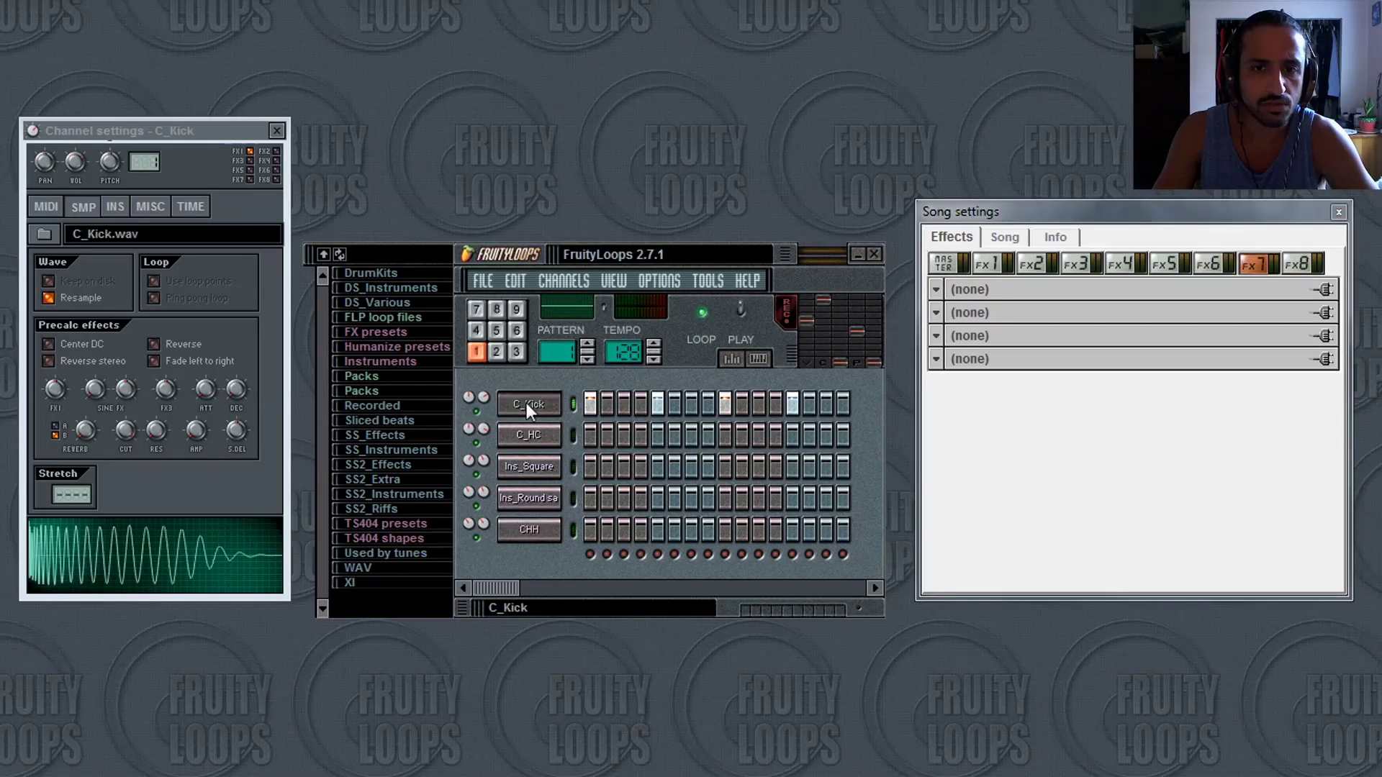
click(528, 406)
click(530, 409)
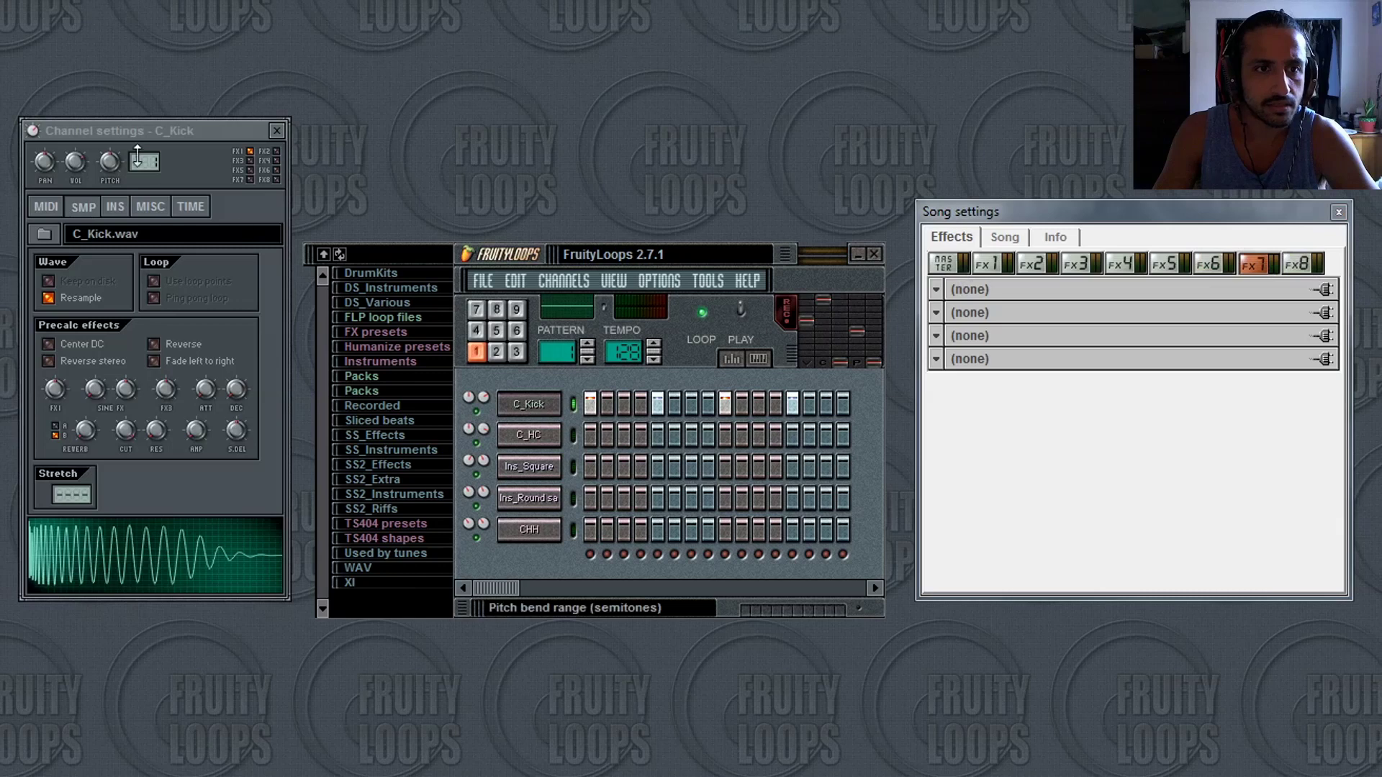
drag(145, 162, 141, 147)
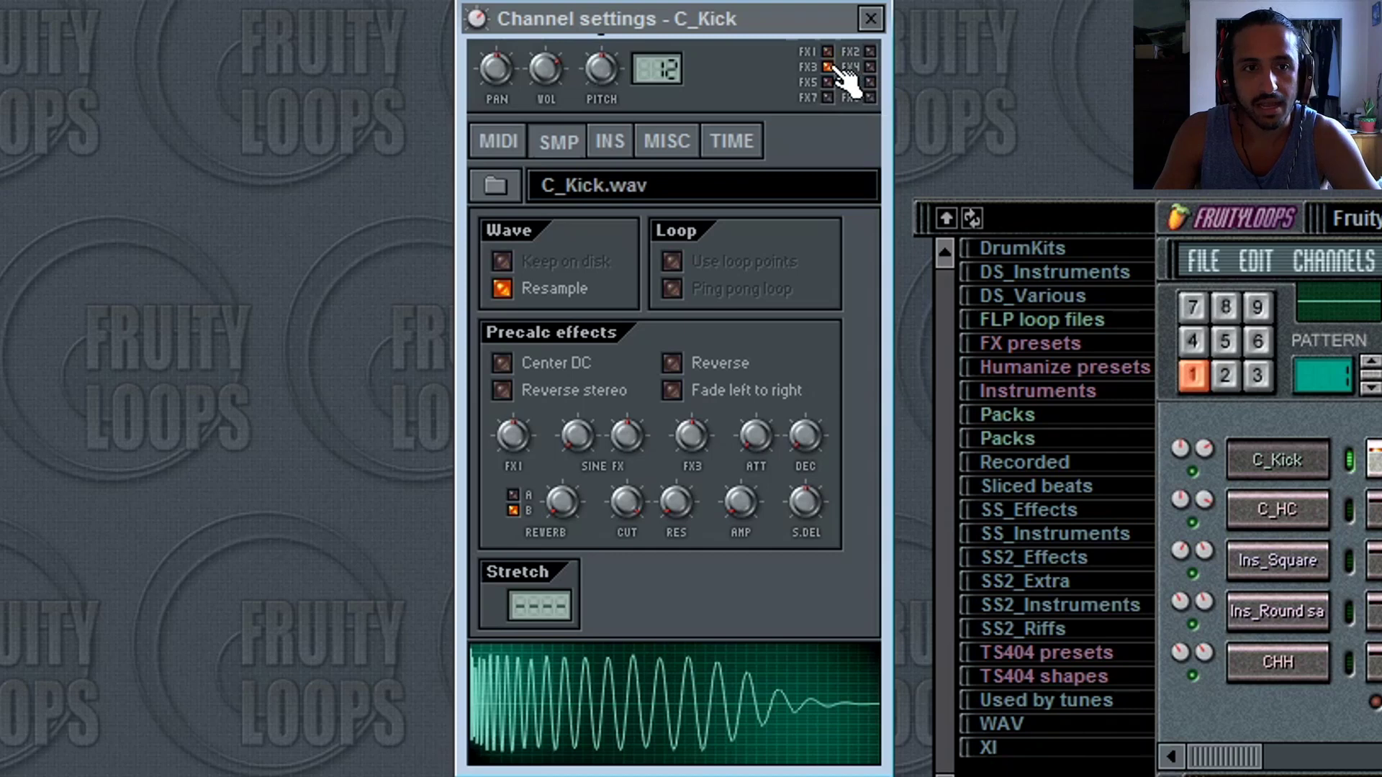
Try routing C_Kick to several different effect tracks and return it to FX1.
click(870, 52)
click(870, 67)
click(826, 53)
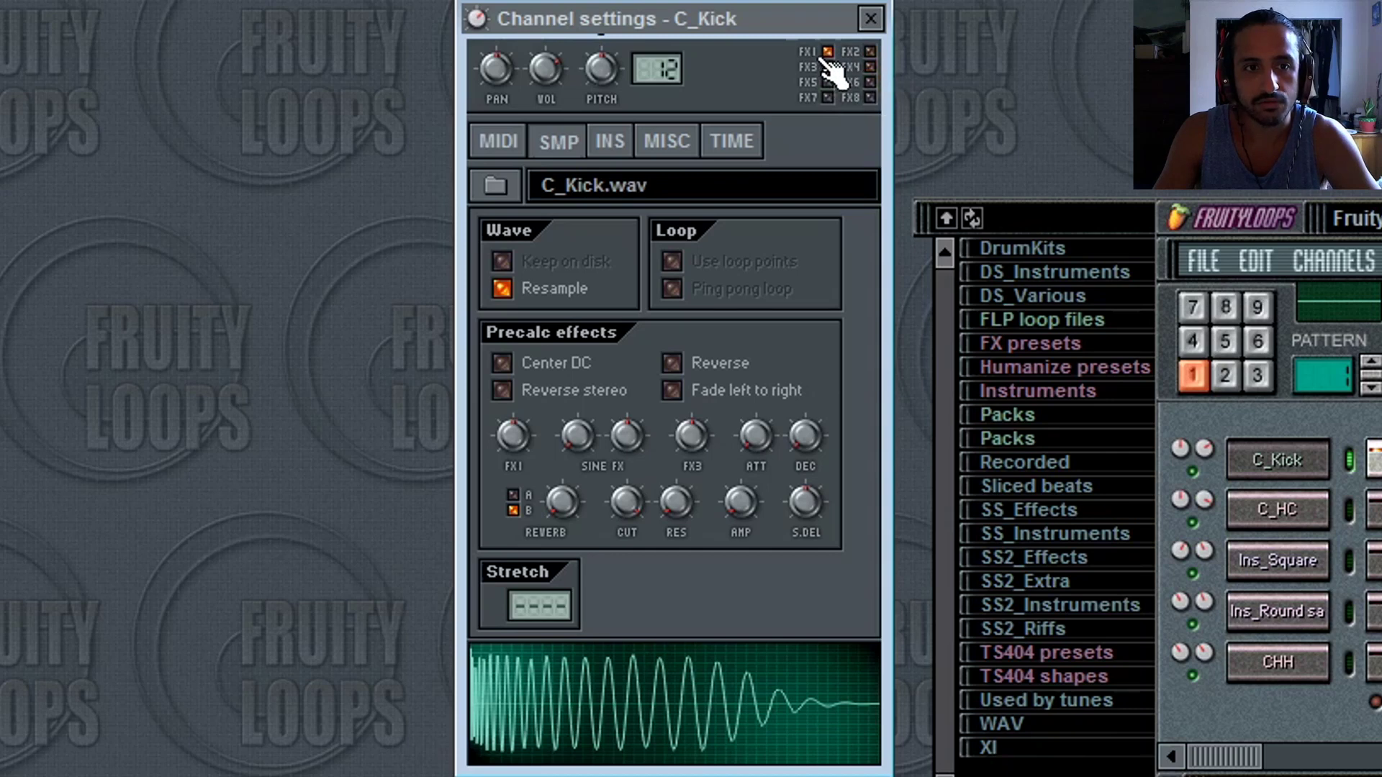
click(826, 68)
click(827, 83)
click(828, 98)
click(827, 52)
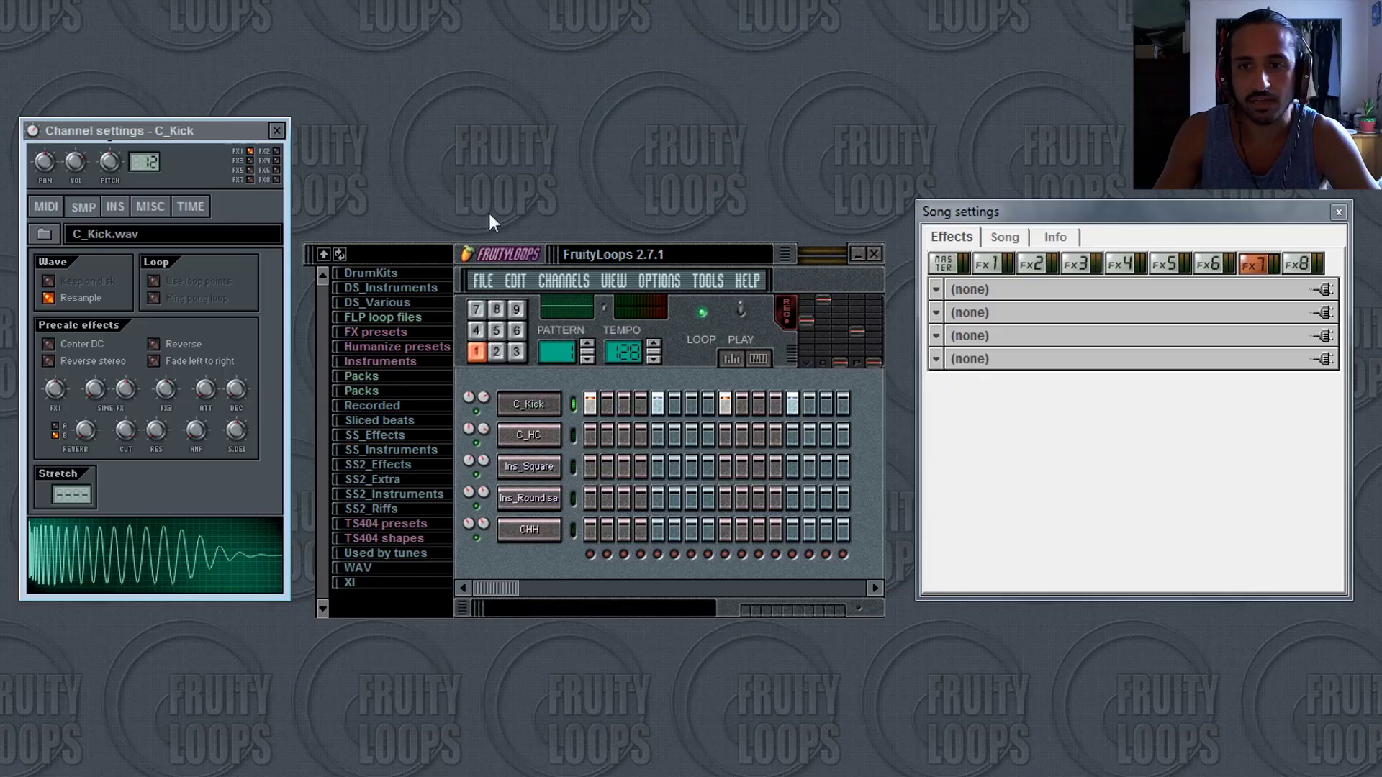
Load Fruity blood overdrive in the first slot of FX1 and place its editor above the main window.
click(991, 266)
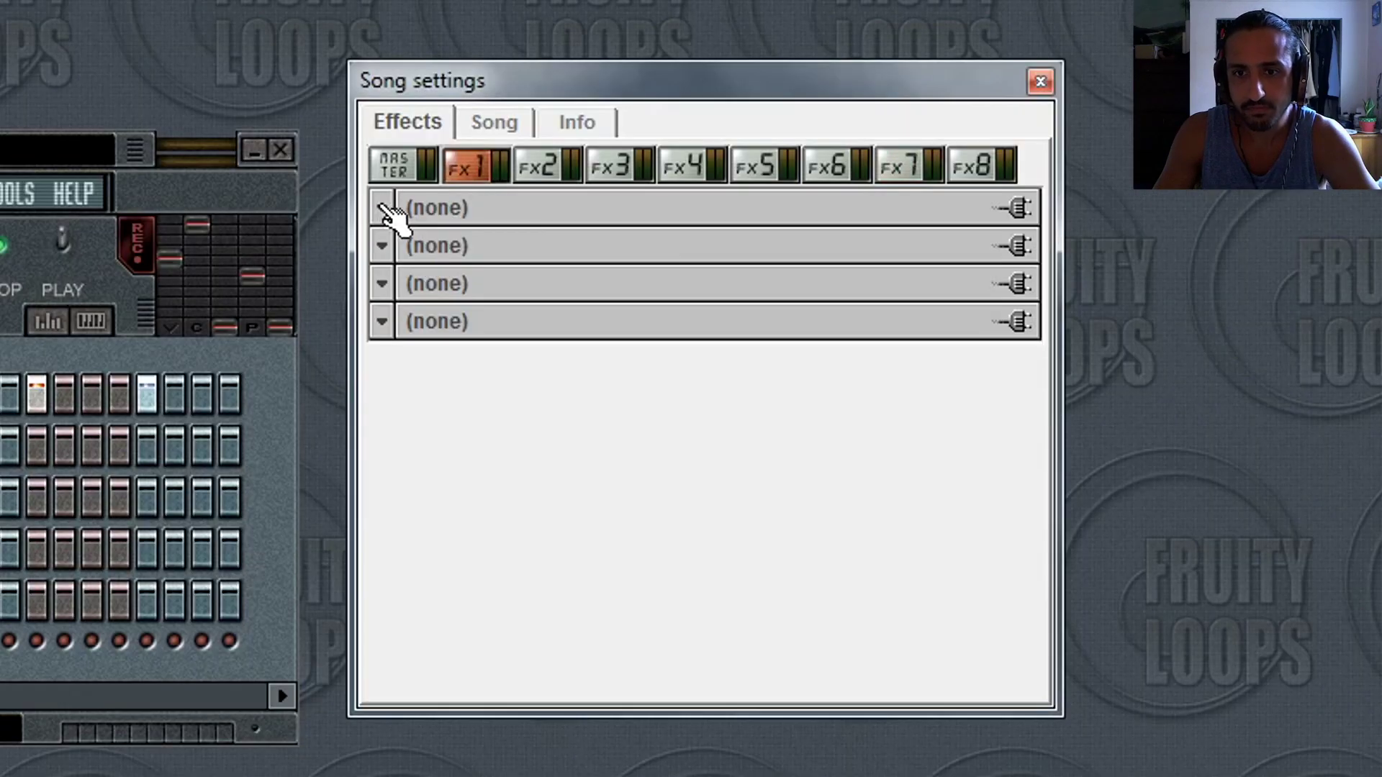
click(935, 288)
mouse_move(976, 328)
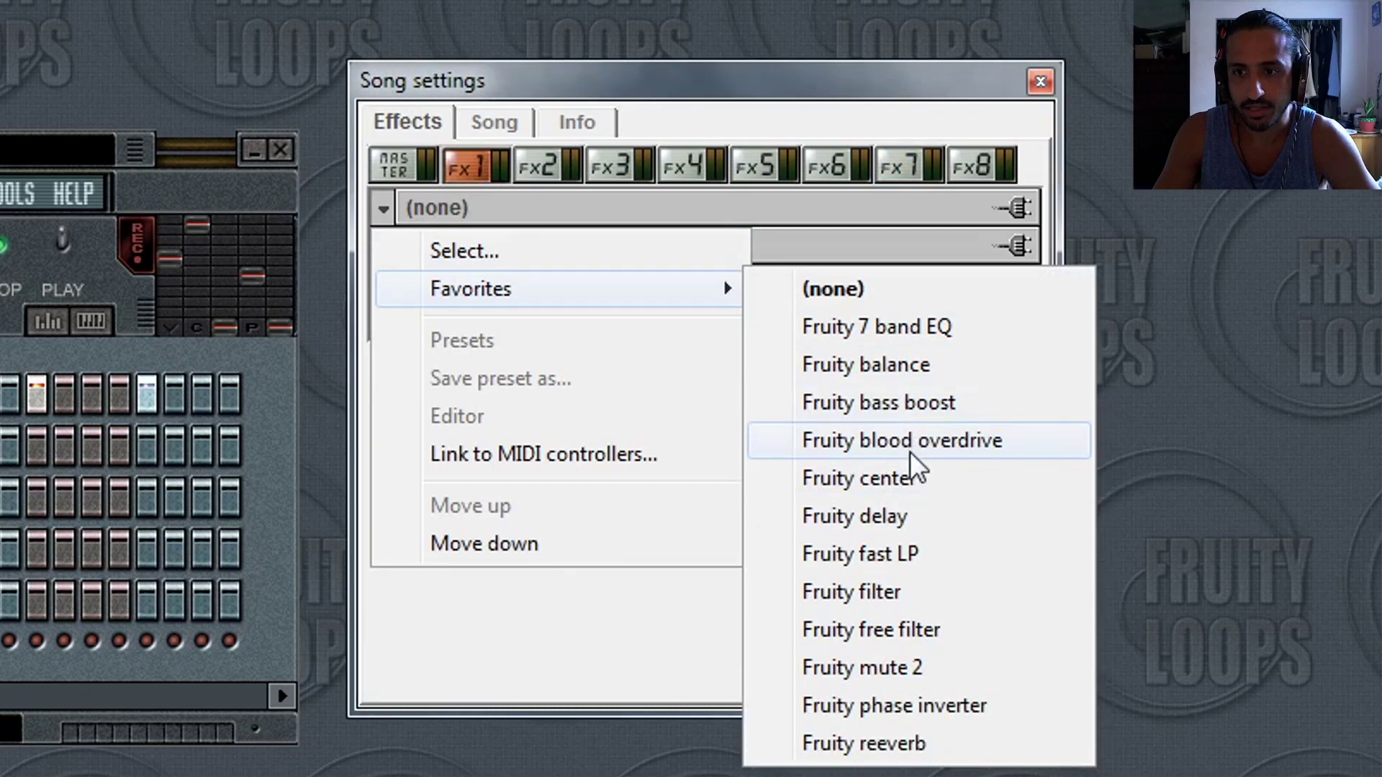
click(896, 442)
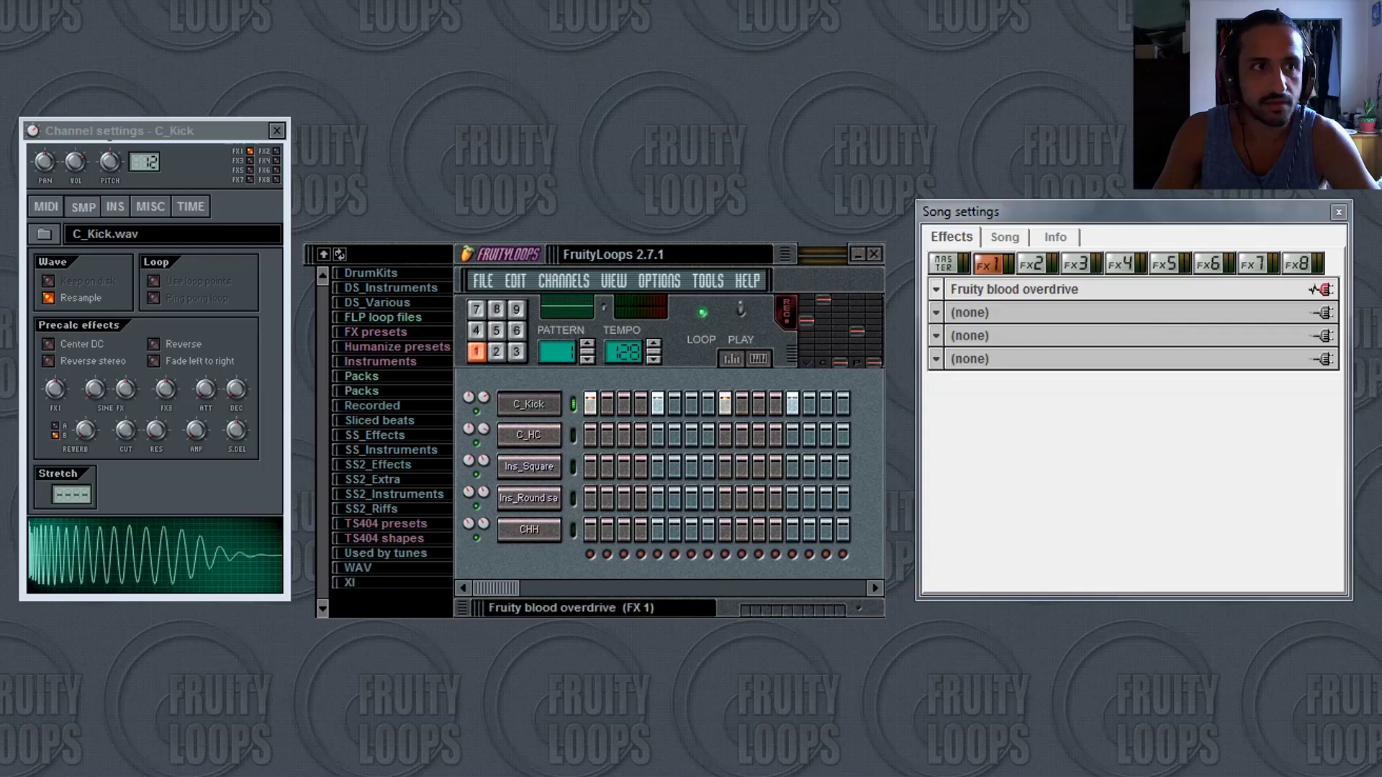
drag(586, 15, 503, 108)
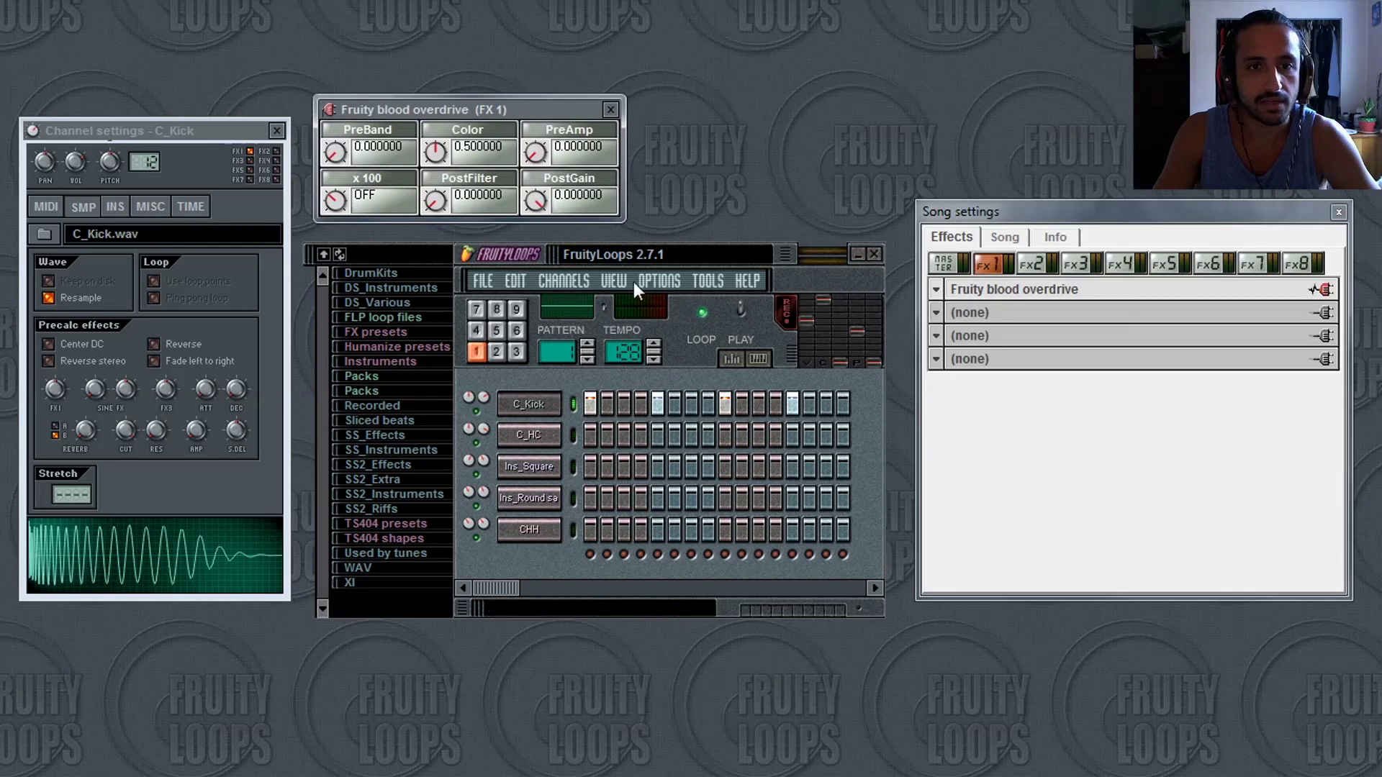
Set the overdrive's PreBand to 0.5 while the kick pattern plays, and stop playback.
click(743, 314)
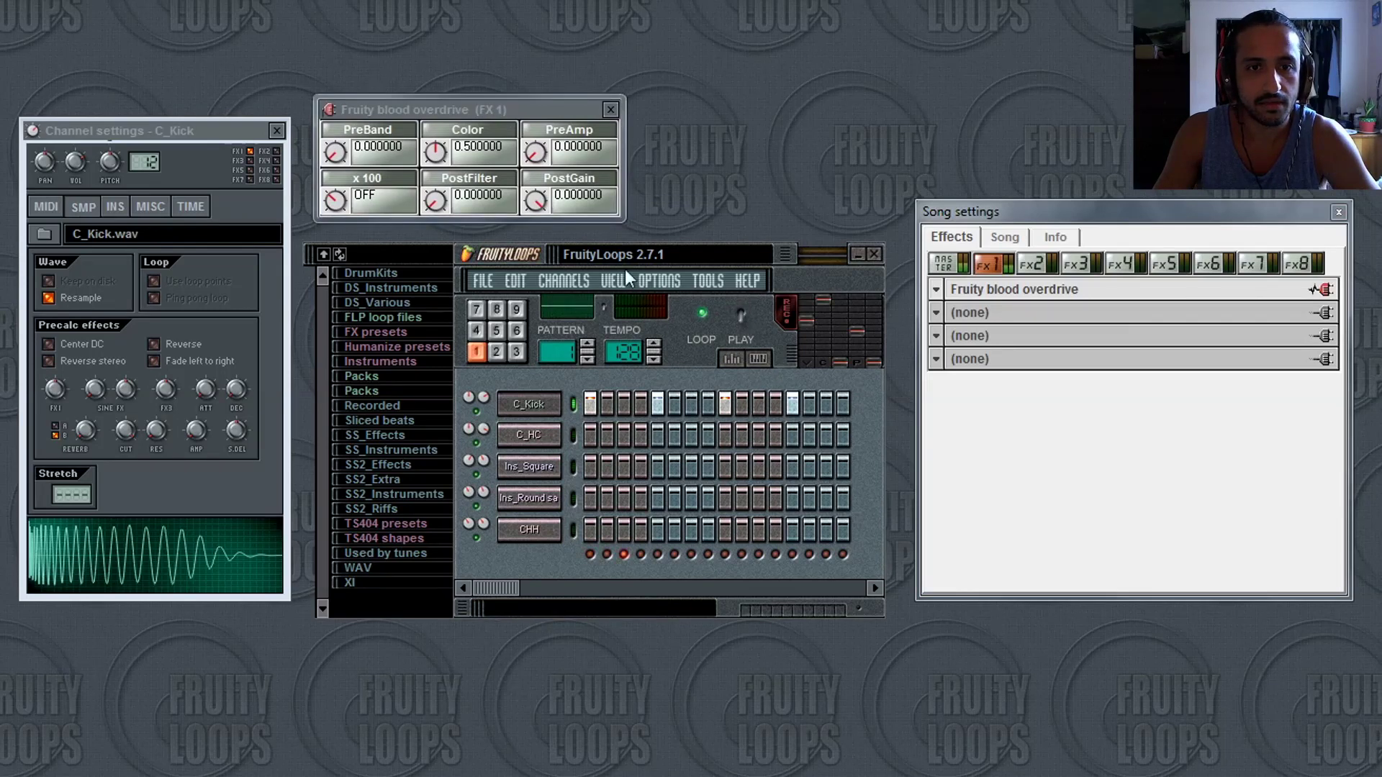
drag(334, 151, 334, 132)
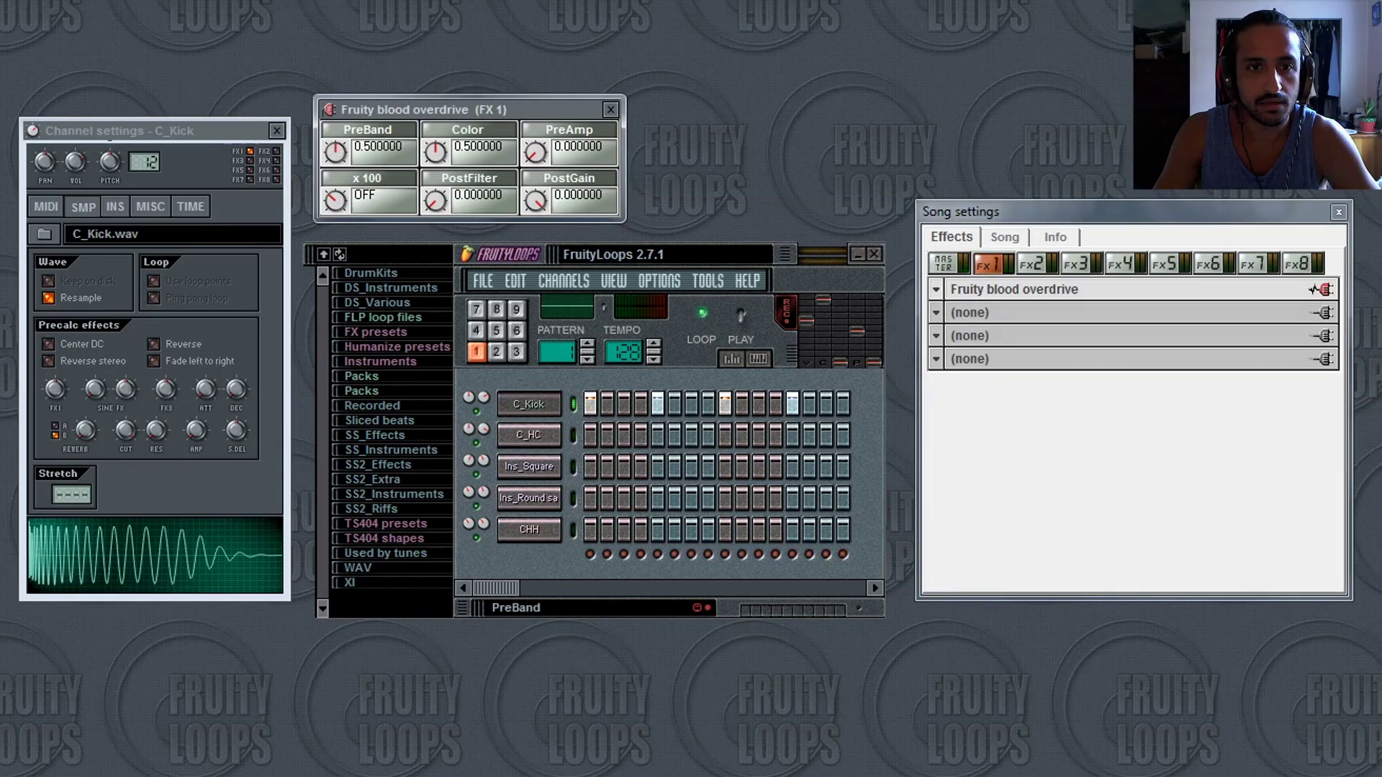
click(741, 317)
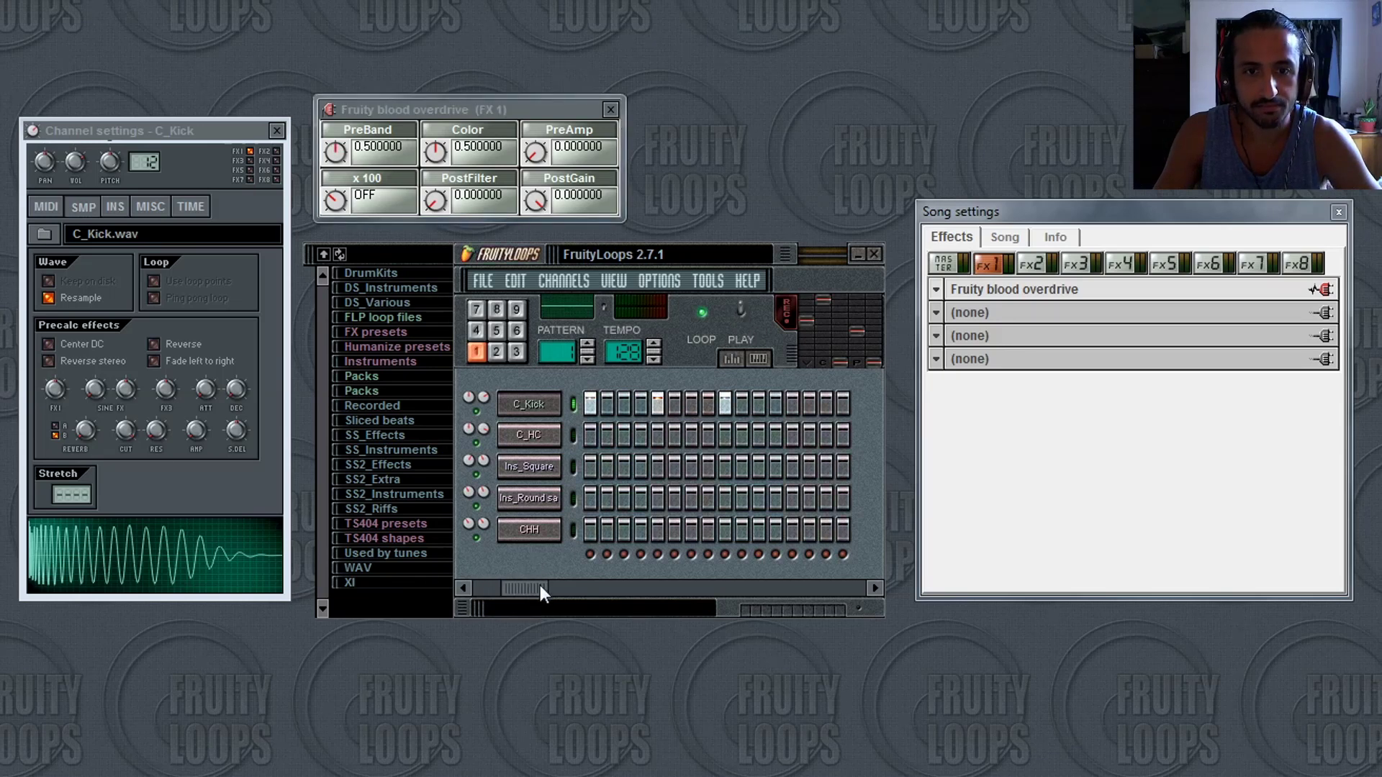
Fill C_Kick with a hit on every fourth step along the whole pattern and play it briefly.
right_click(546, 405)
click(688, 512)
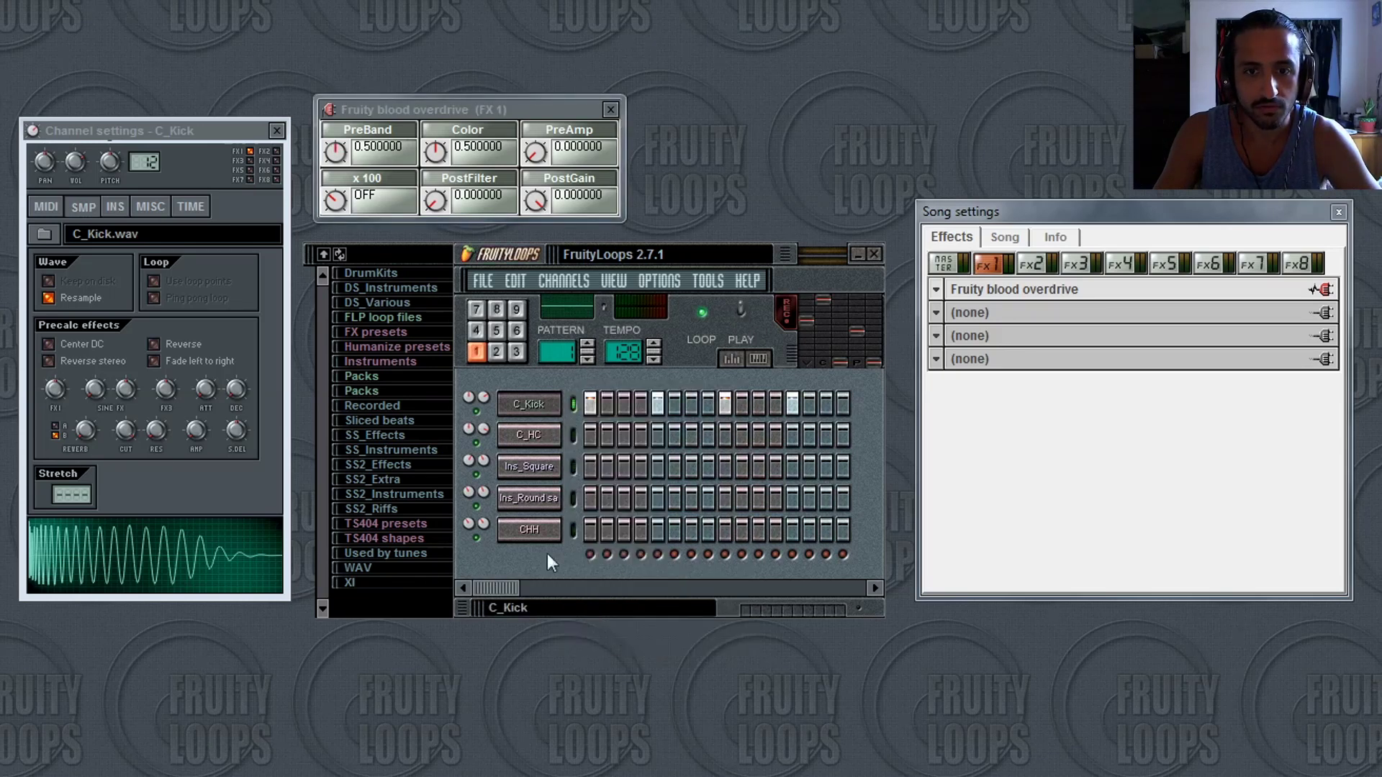
drag(511, 589, 891, 604)
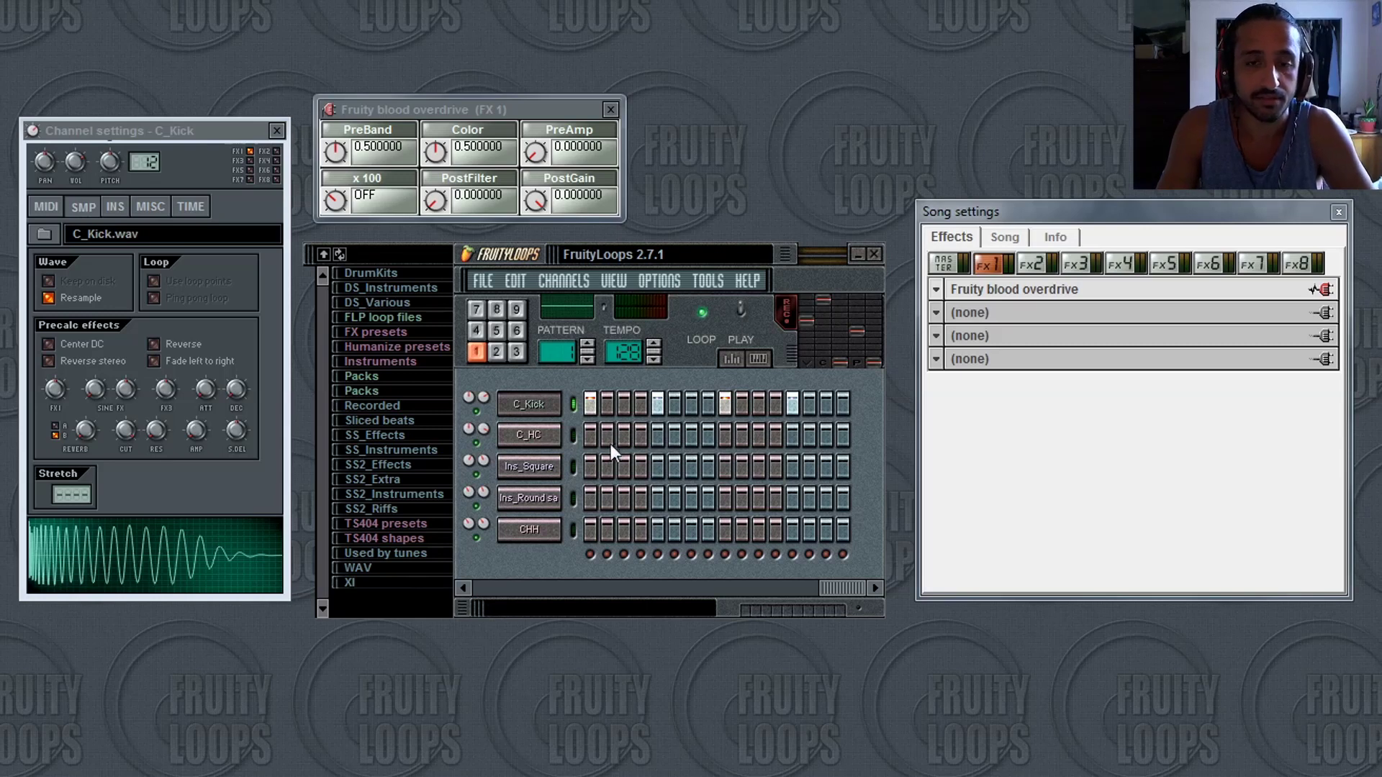
drag(836, 593, 340, 572)
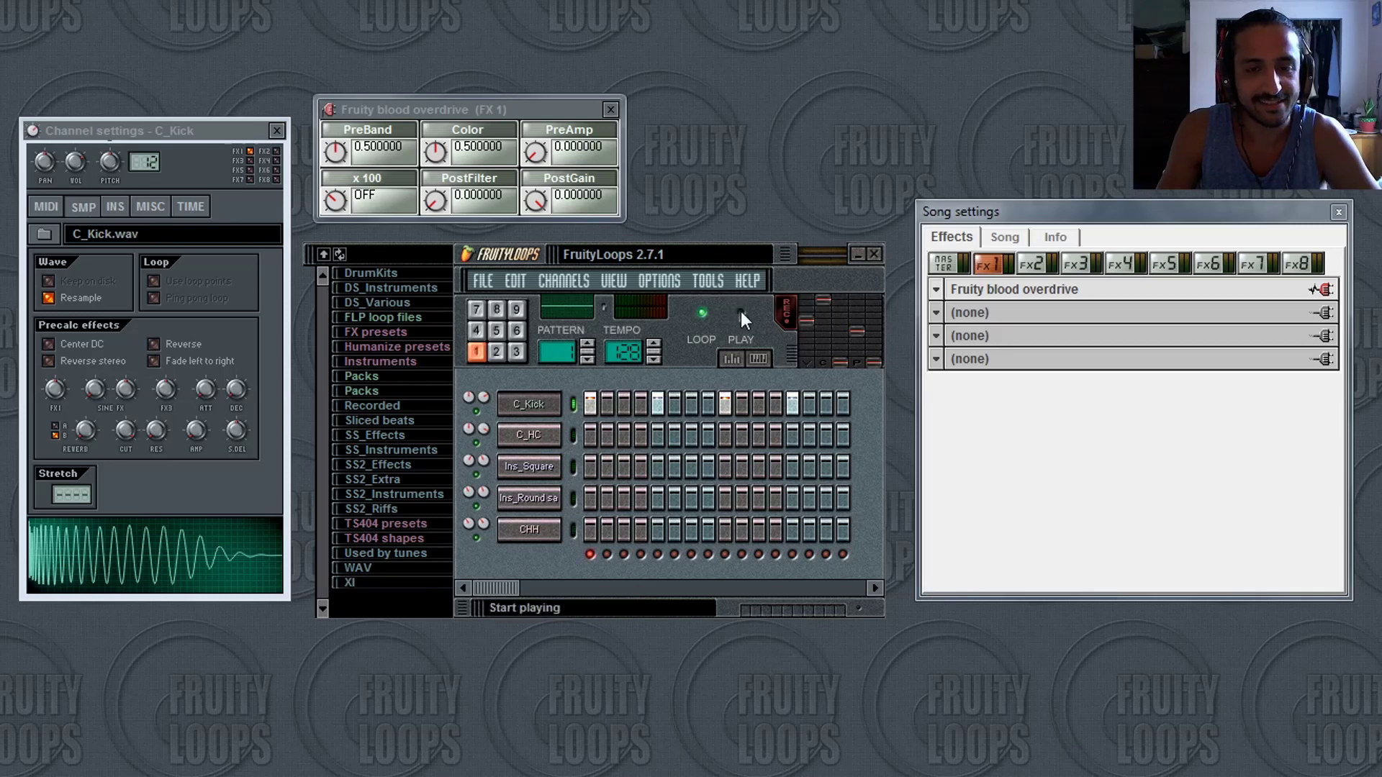
click(740, 311)
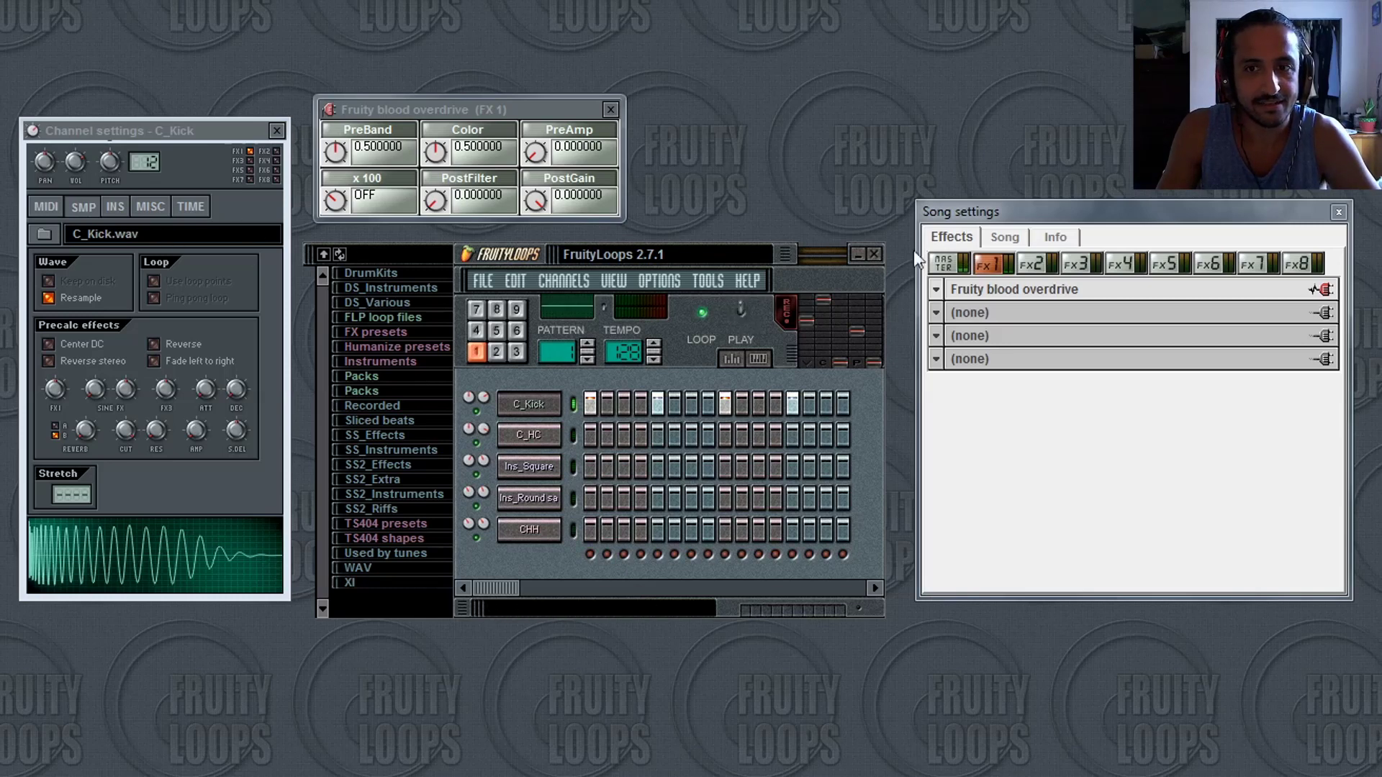
Check the master track's effects, return to FX1, and set the overdrive's PreAmp to 0.359375 while the kick pattern plays.
click(945, 267)
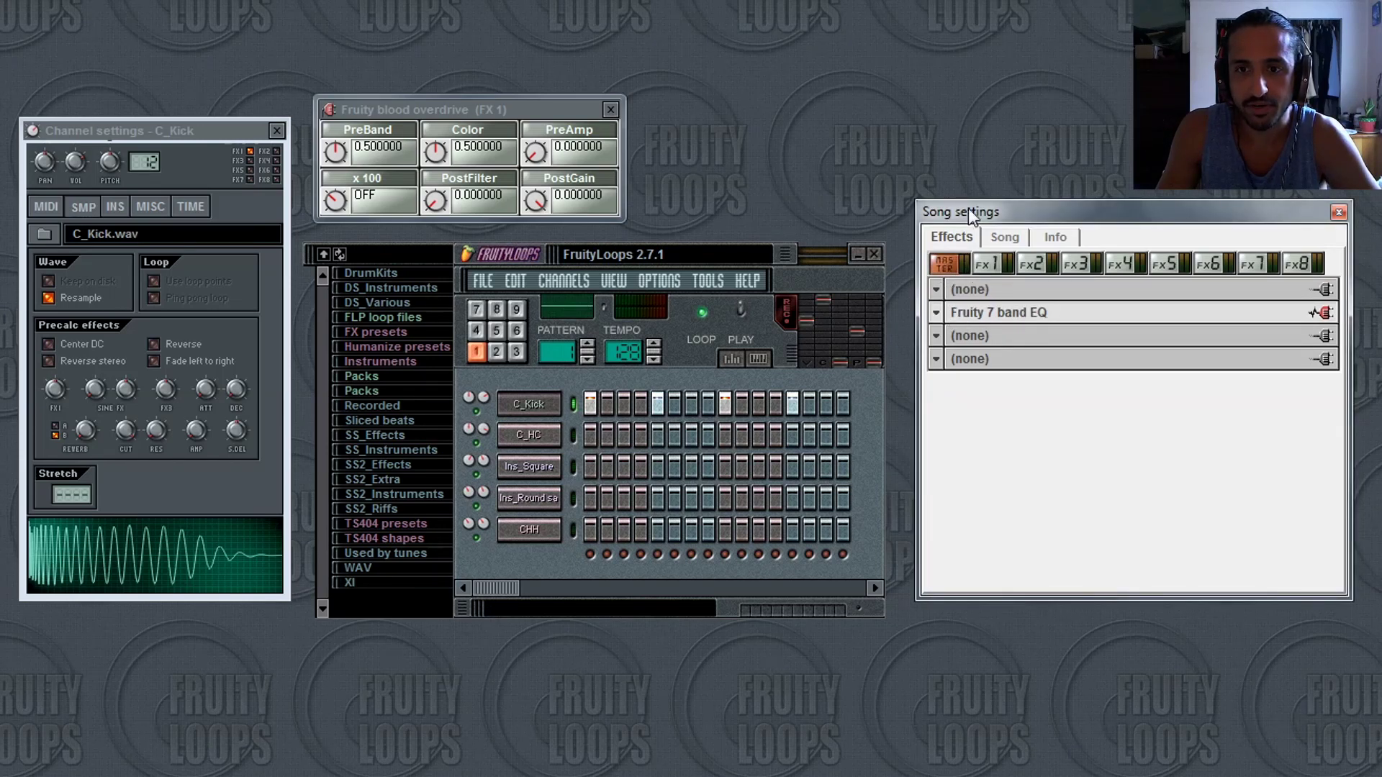
click(989, 272)
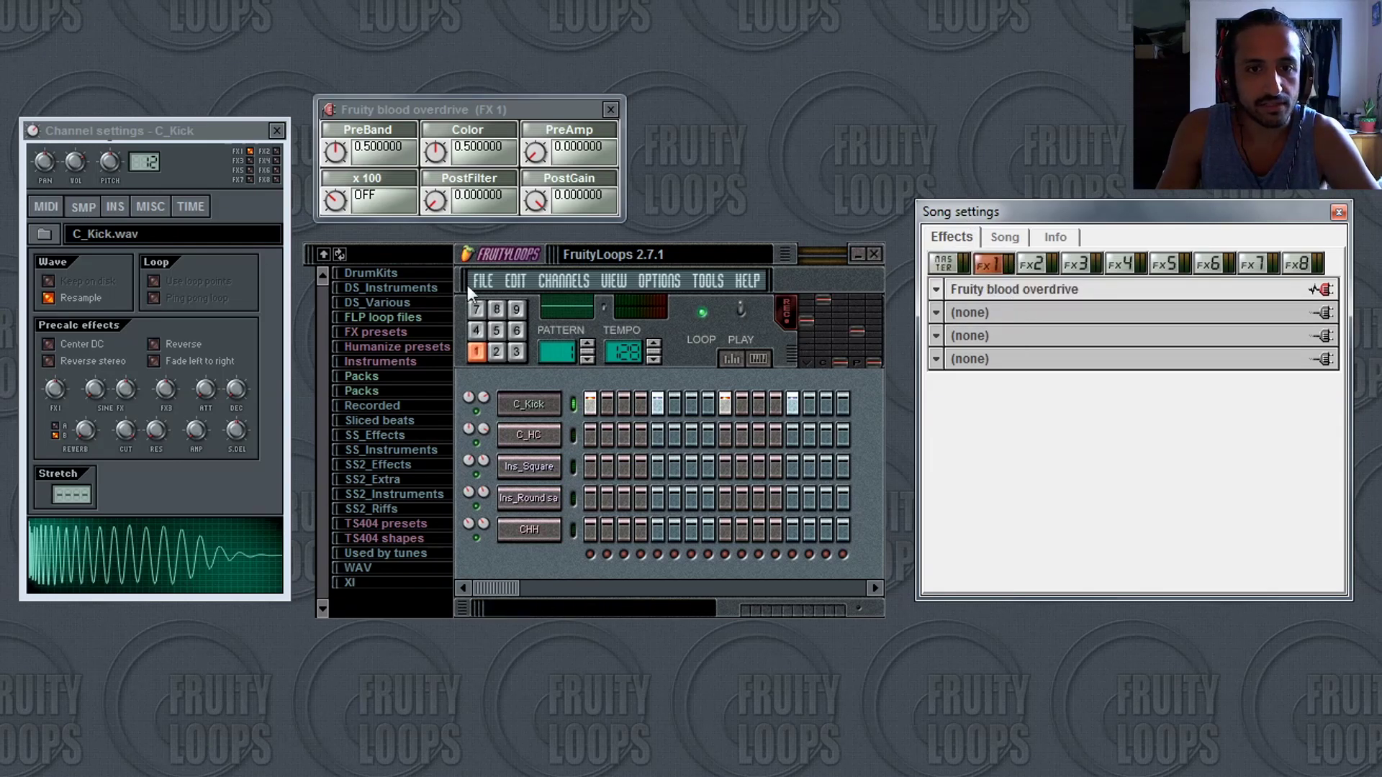
click(741, 311)
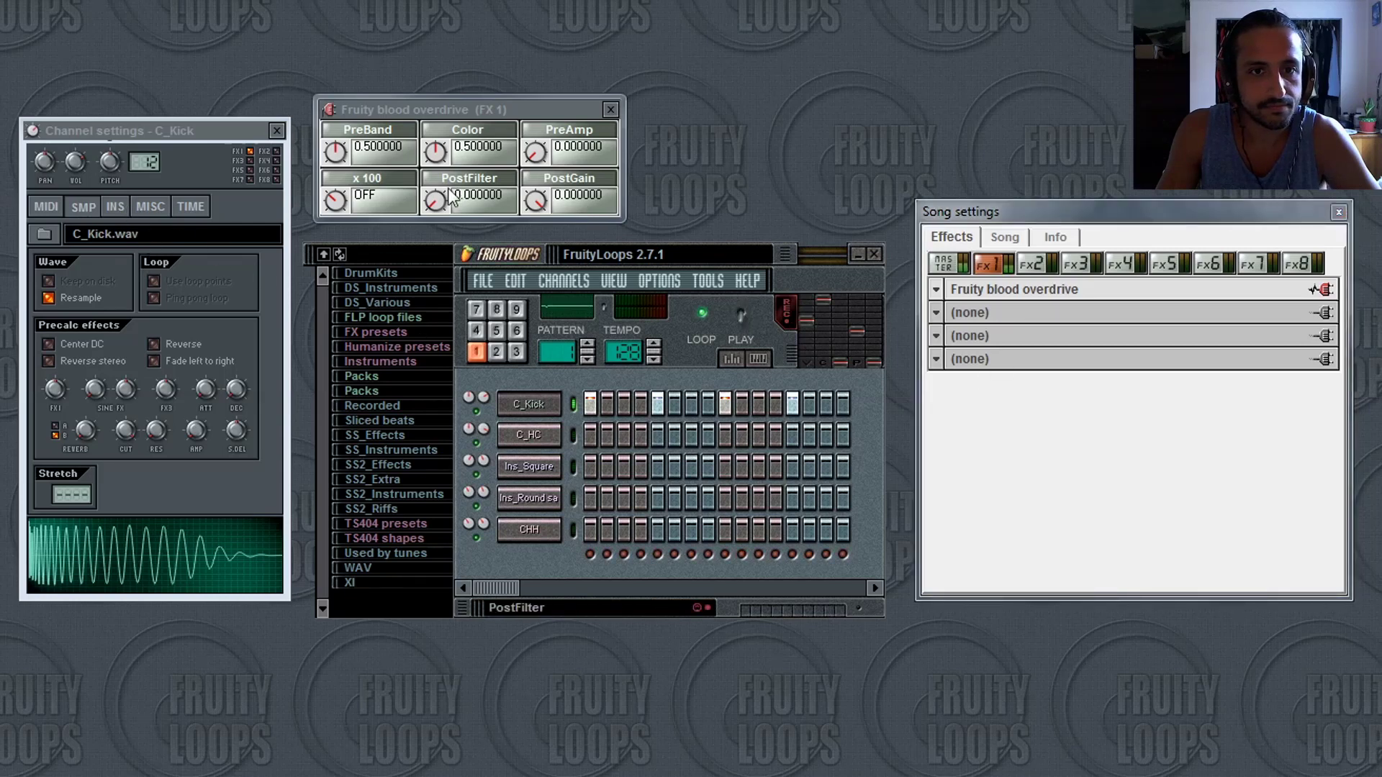
drag(336, 200, 335, 191)
drag(535, 151, 536, 135)
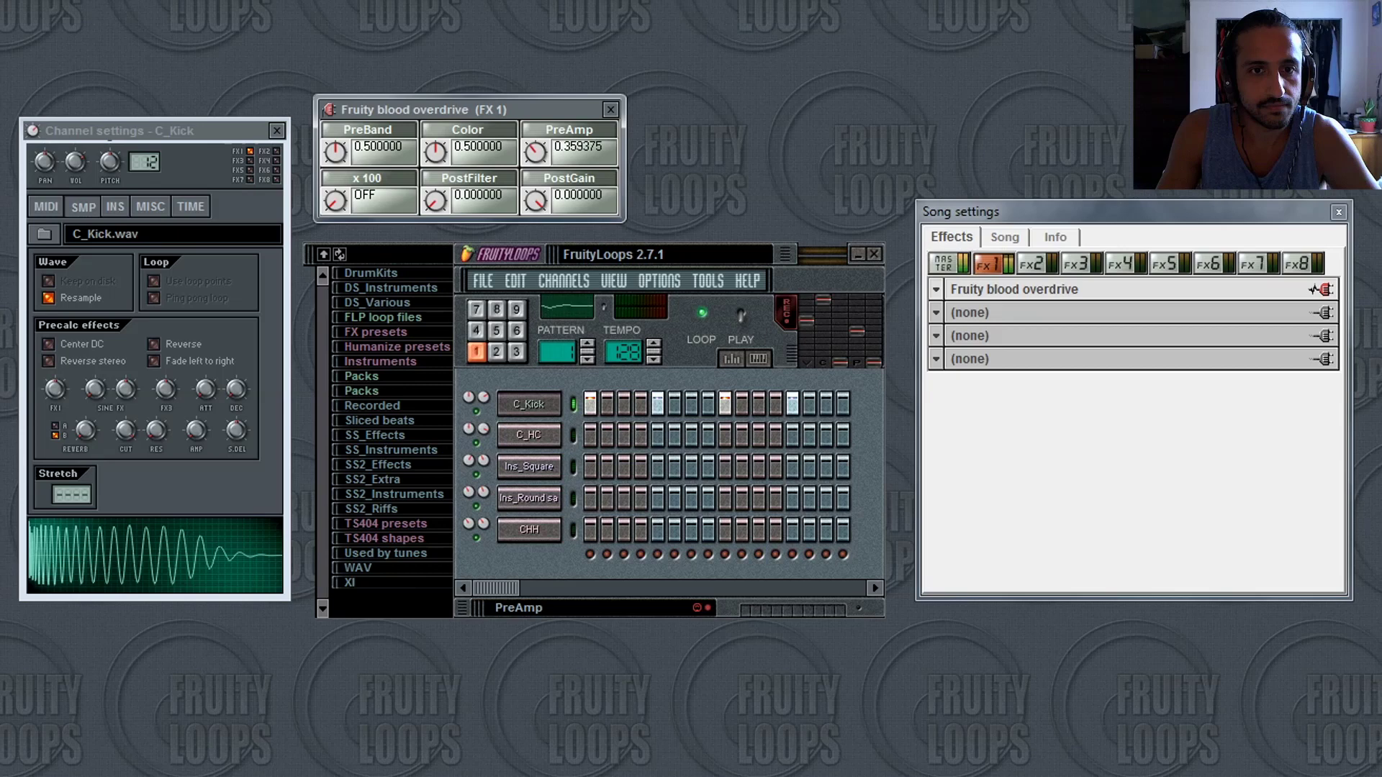
click(541, 378)
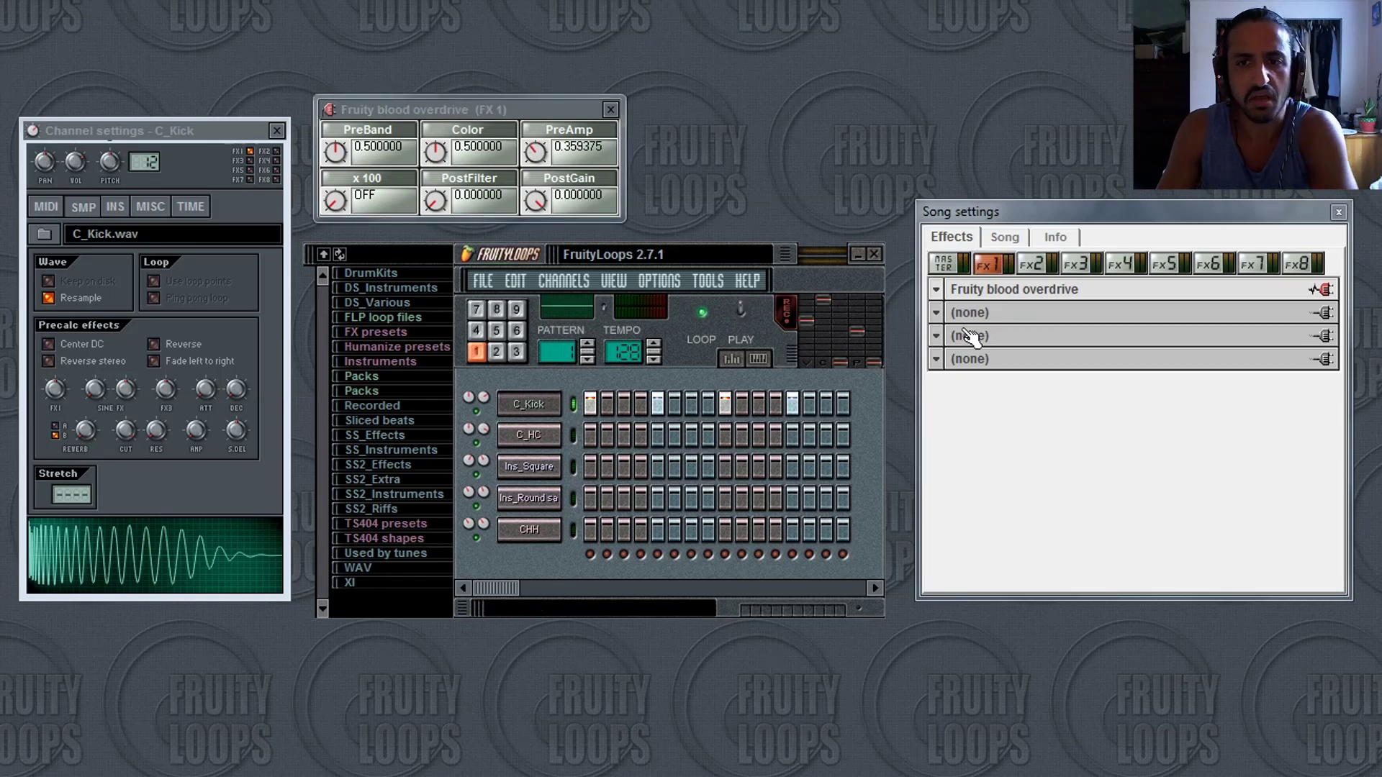
Examine the favorite effects available for the third effect slot of the master track.
click(948, 264)
click(935, 336)
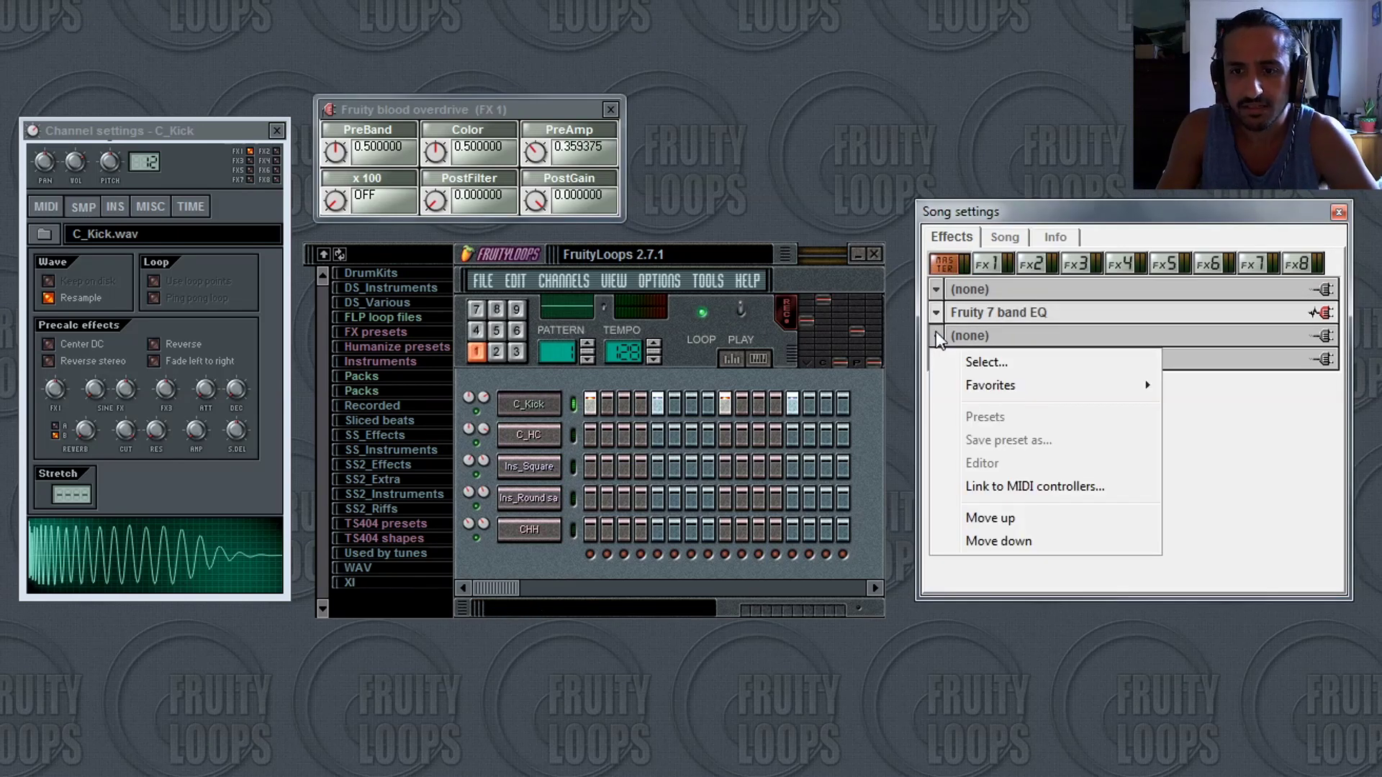
mouse_move(987, 386)
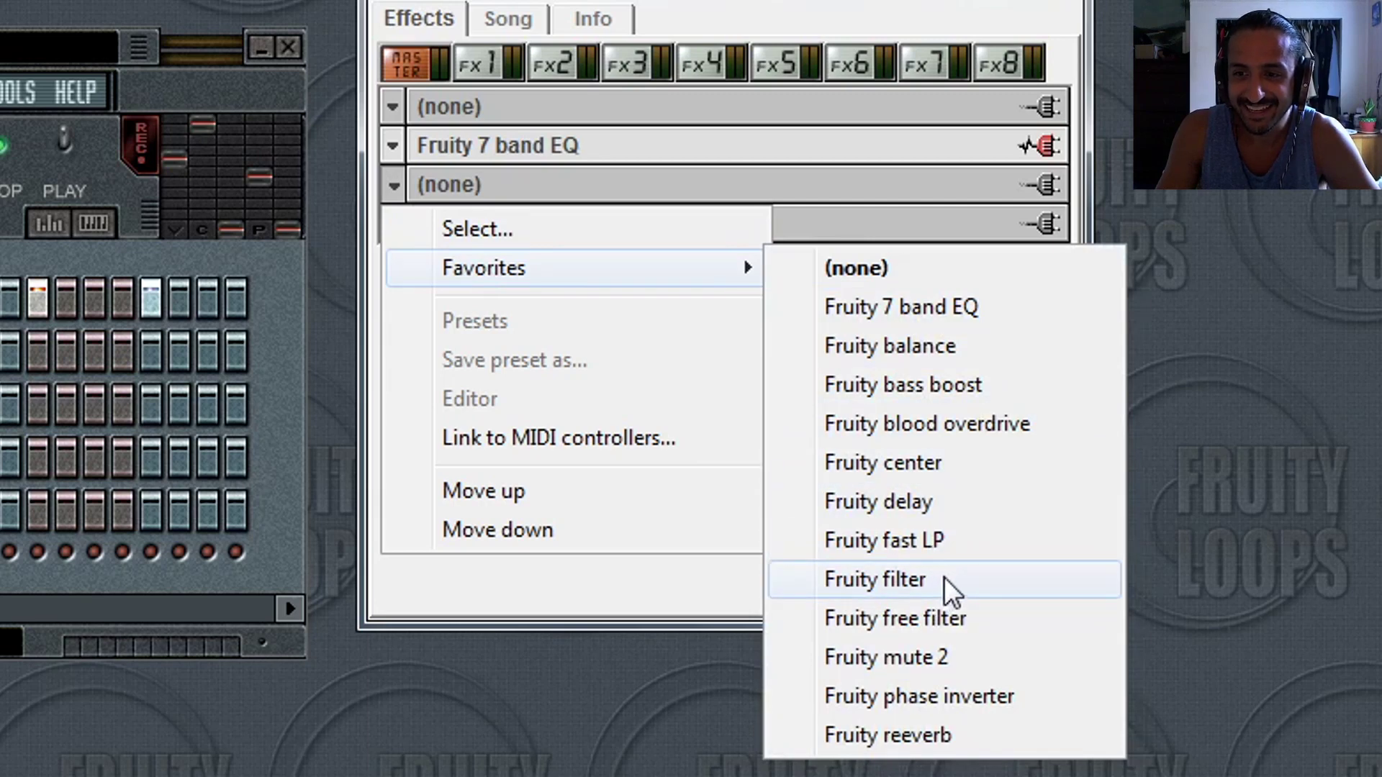
click(589, 2)
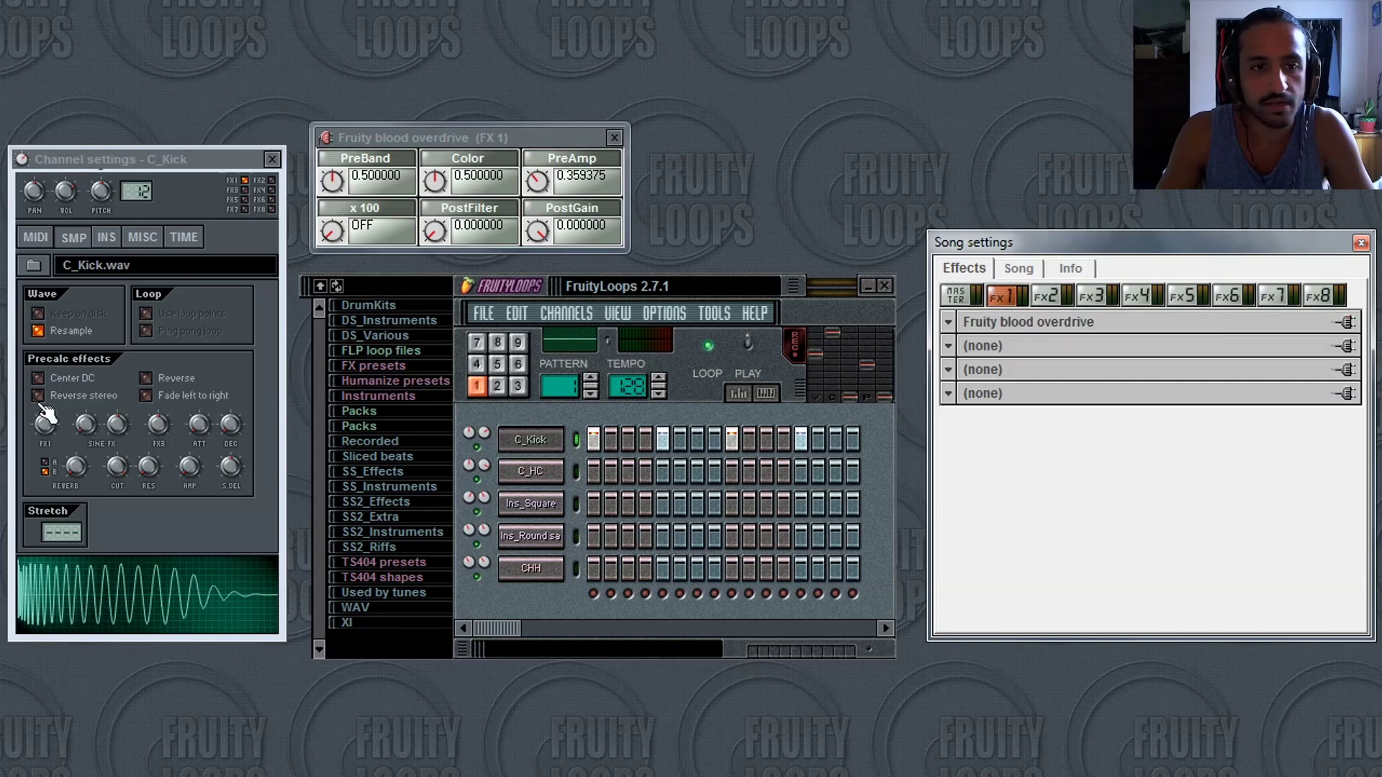
Raise the main volume while the kick pattern plays, and try the main pitch, returning it to centre.
click(534, 408)
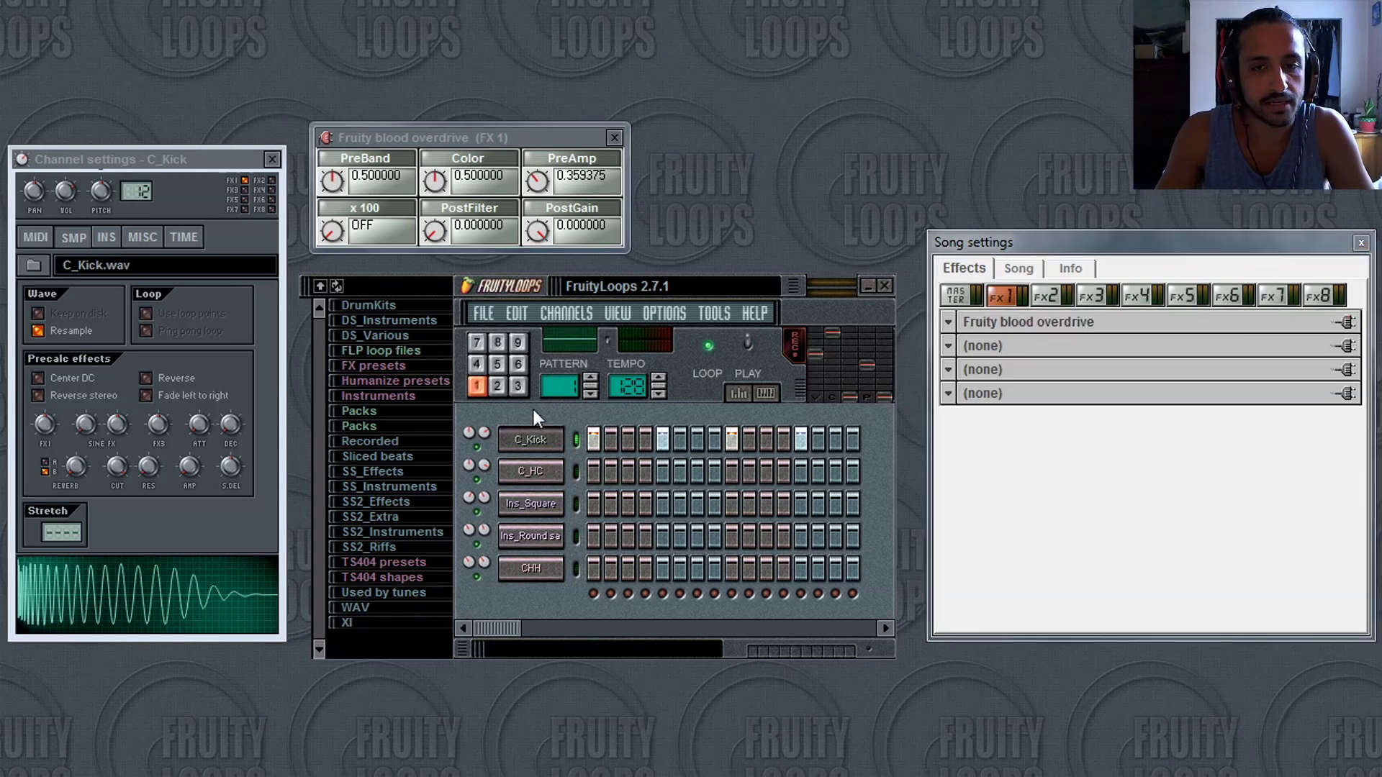
click(748, 343)
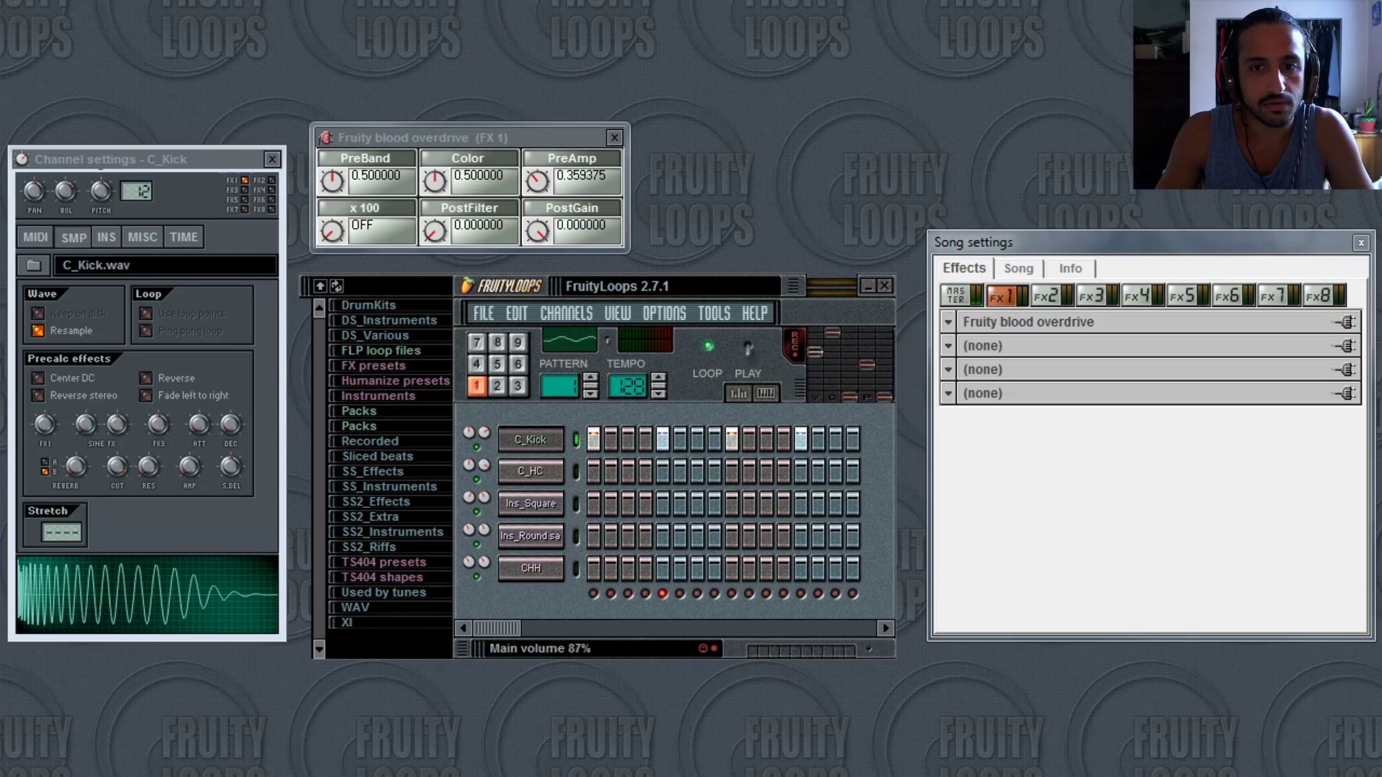
mouse_move(815, 352)
mouse_down()
mouse_move(816, 332)
mouse_move(833, 344)
mouse_move(833, 397)
mouse_move(815, 395)
mouse_move(833, 332)
mouse_move(816, 332)
mouse_move(832, 366)
mouse_move(833, 333)
mouse_up()
drag(851, 397, 867, 365)
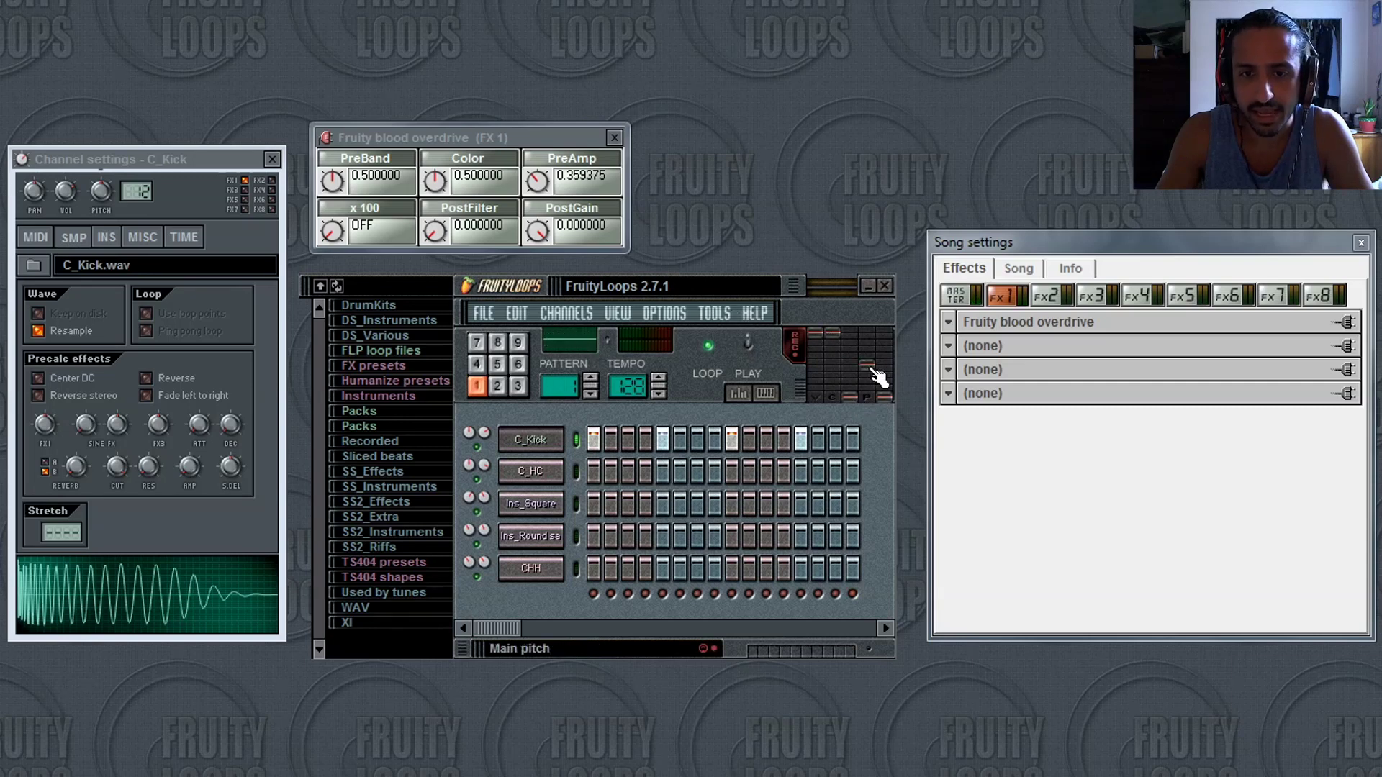
mouse_move(870, 369)
mouse_down()
mouse_move(868, 333)
mouse_move(868, 365)
mouse_up()
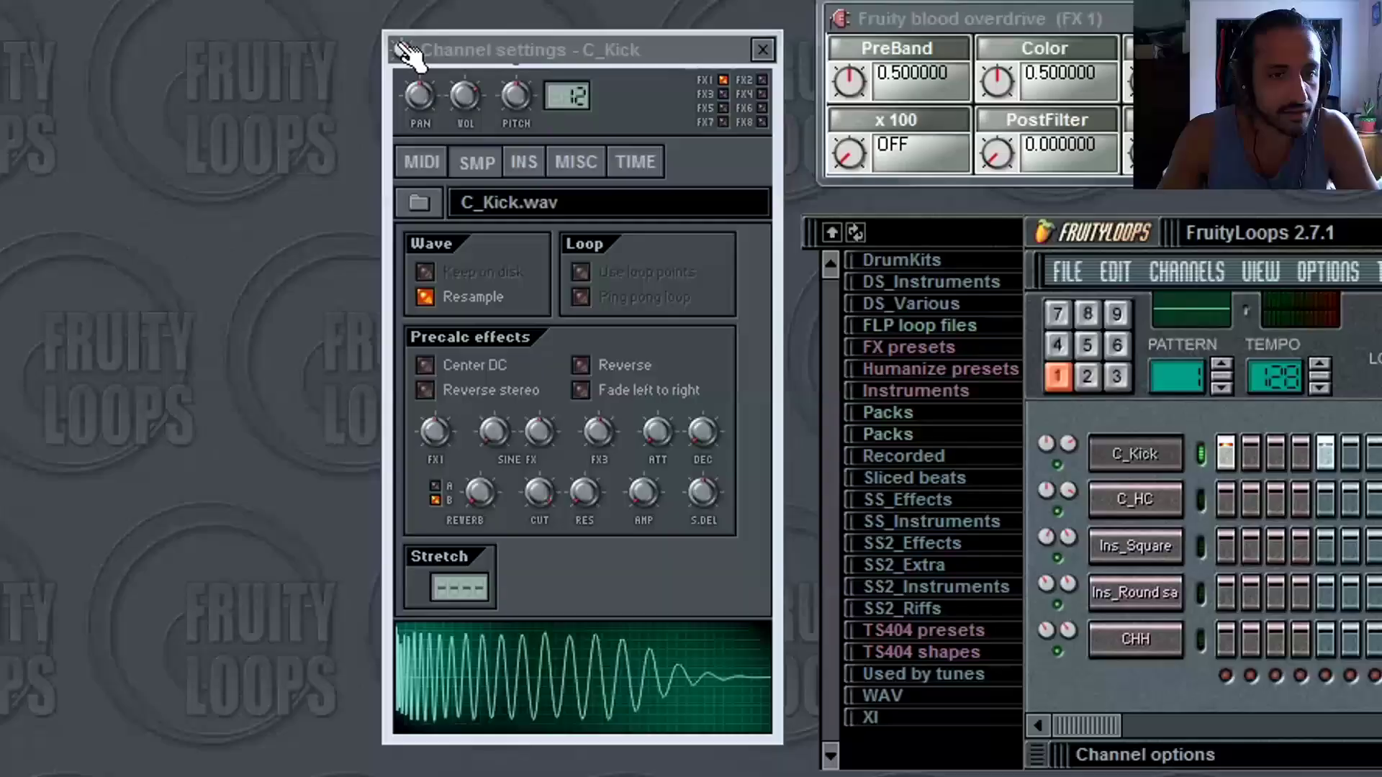
View the C_Kick channel's options and switch its reverb type to A.
click(21, 155)
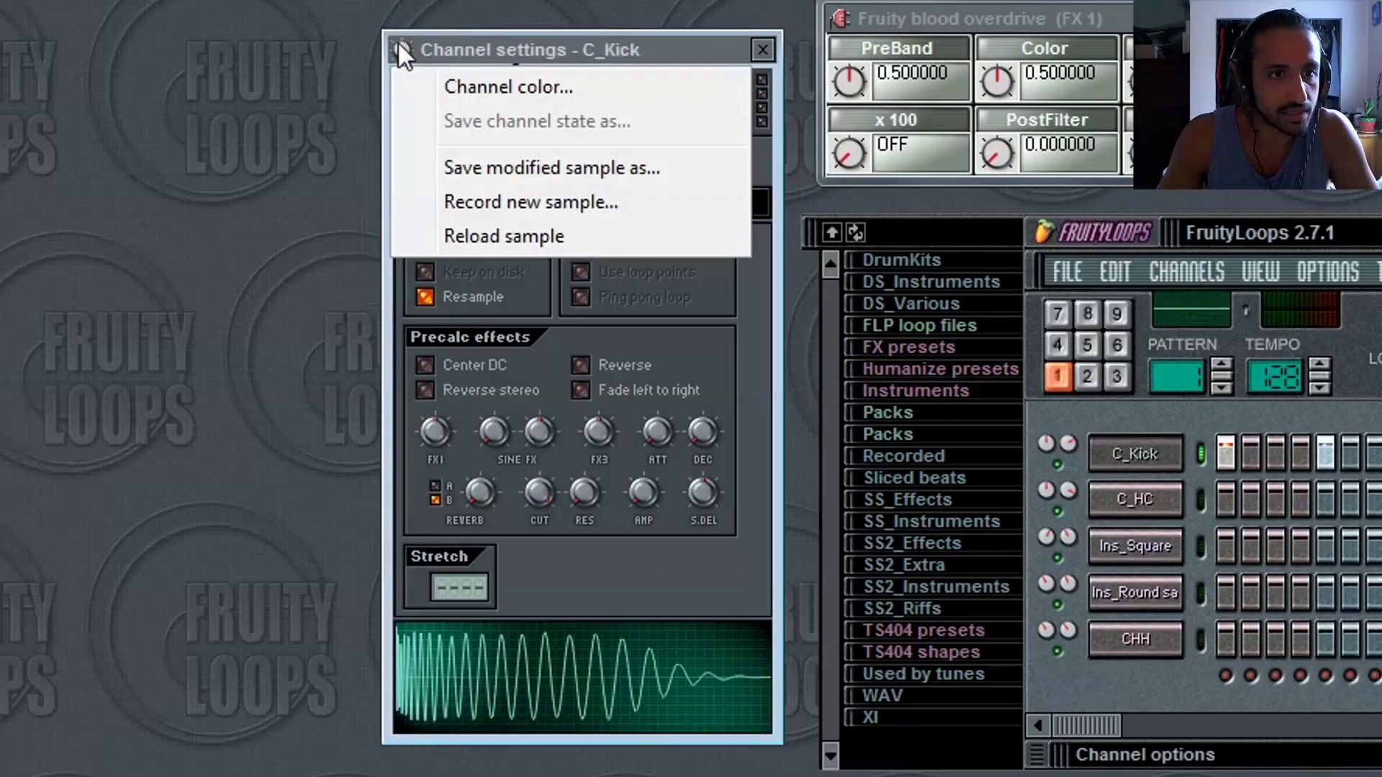
click(475, 44)
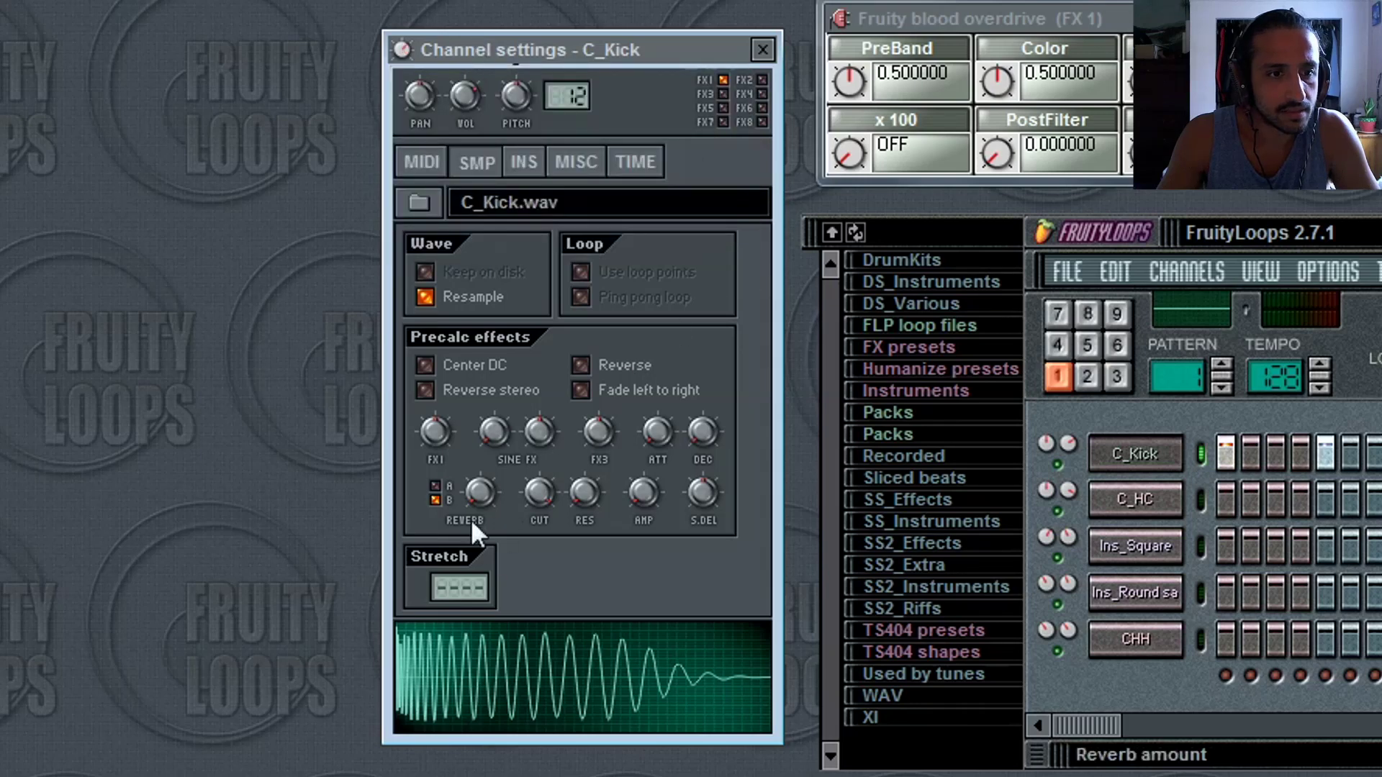
click(435, 486)
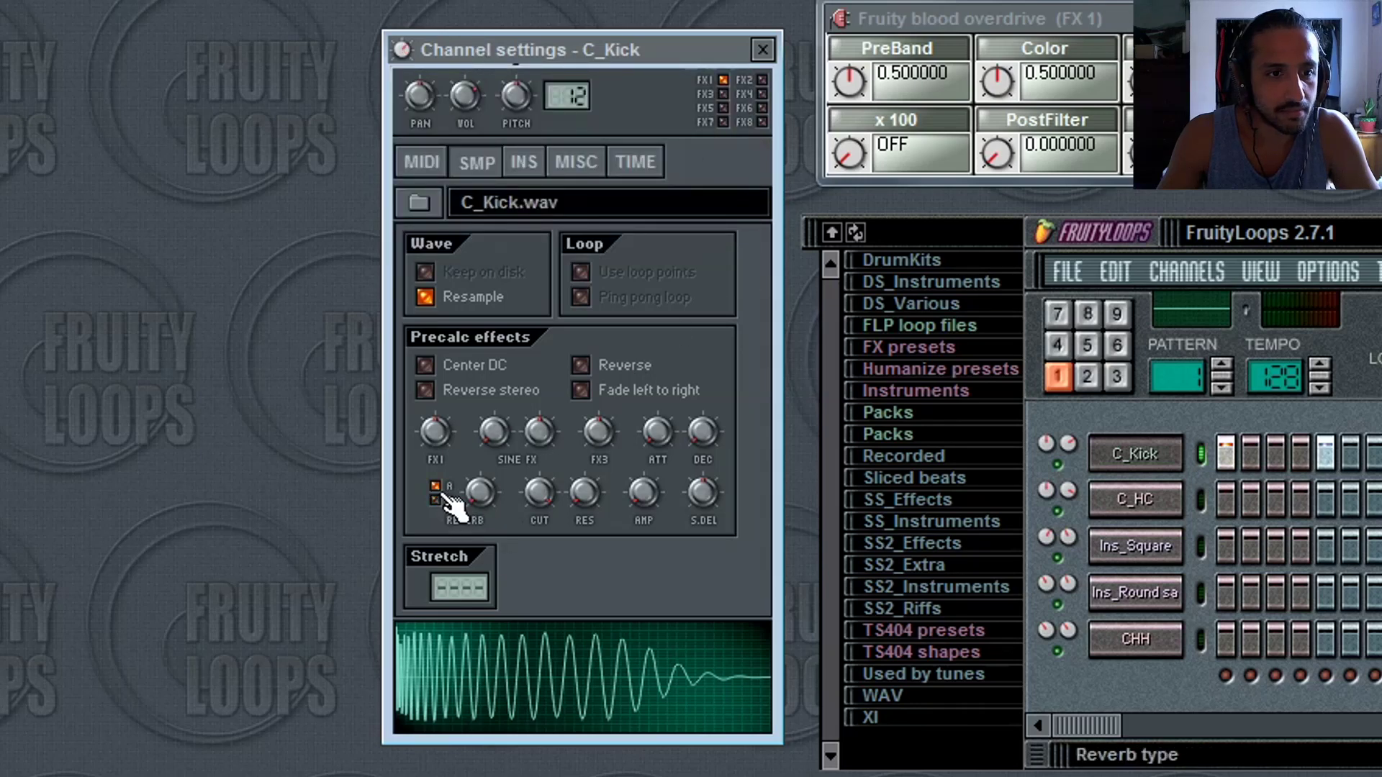
click(438, 500)
click(436, 487)
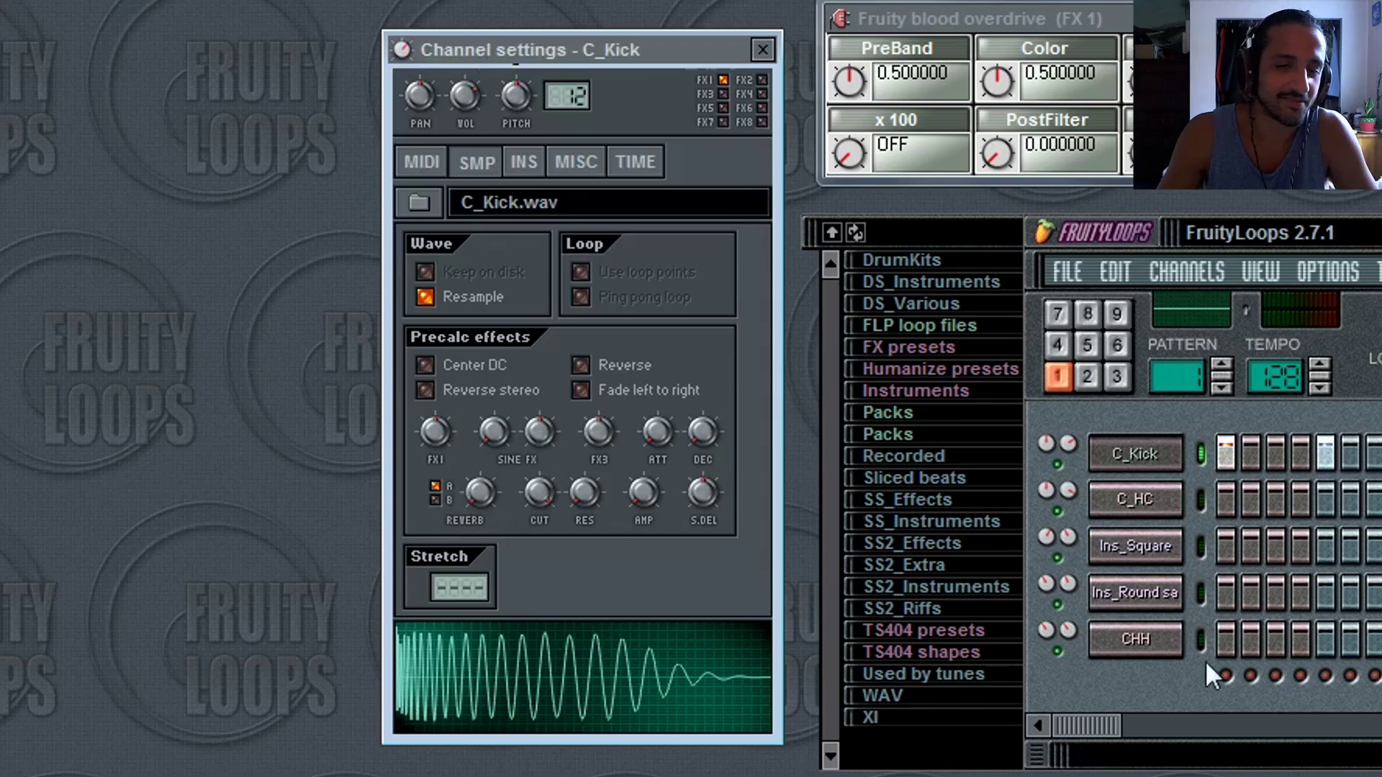
click(1105, 719)
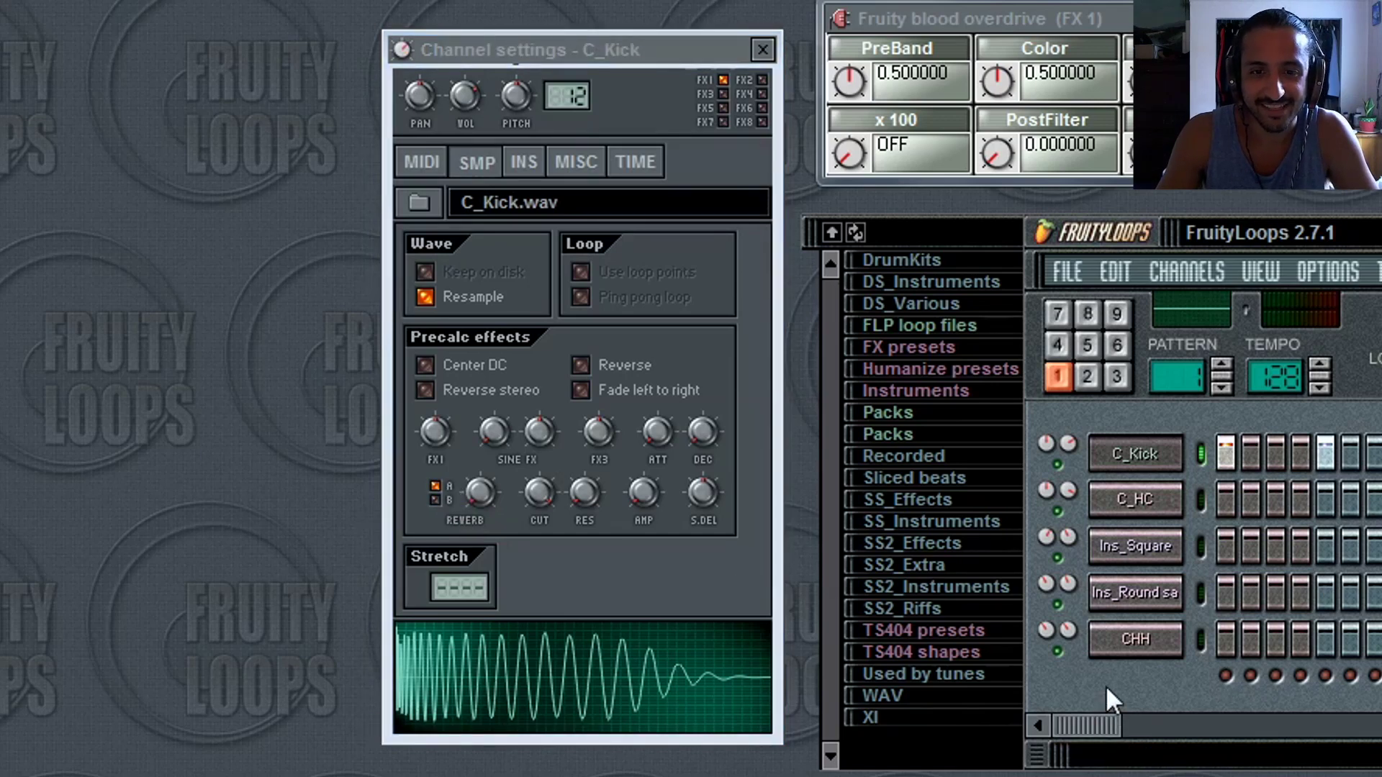
Try C_Kick's precalculated cutoff, preamp, tempo stretch and first effect, restoring each one.
mouse_move(540, 492)
mouse_down()
mouse_move(540, 547)
mouse_move(540, 492)
mouse_up()
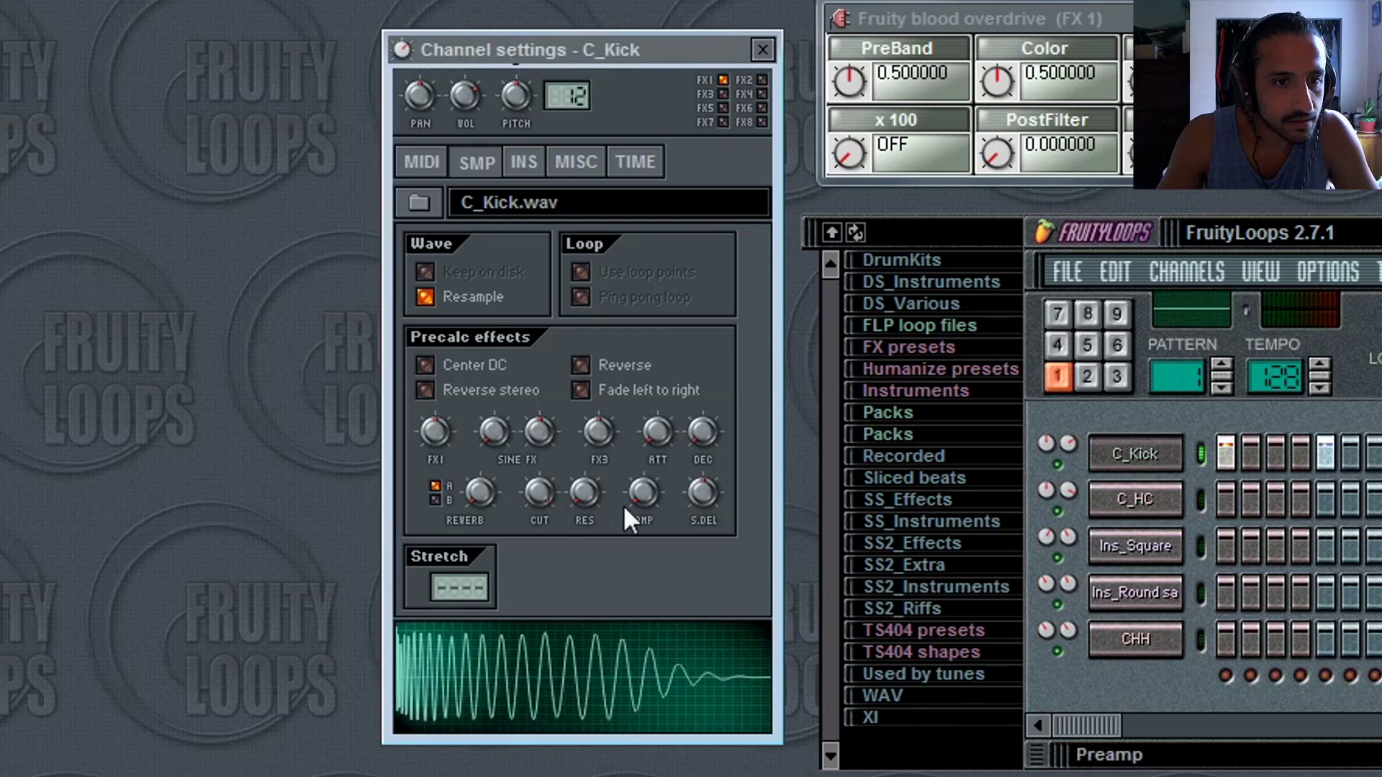
mouse_move(645, 493)
mouse_down()
mouse_move(646, 462)
mouse_move(647, 487)
mouse_up()
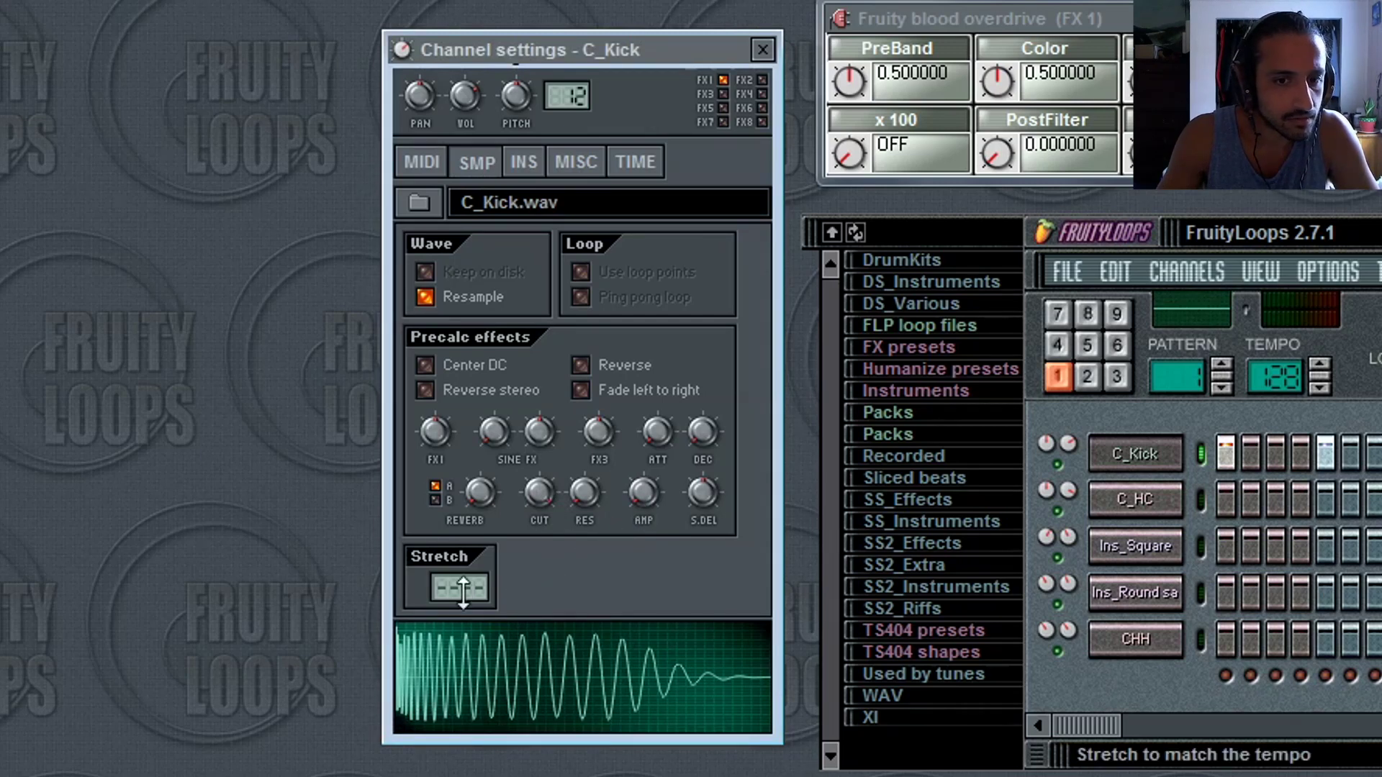
mouse_move(463, 594)
mouse_down()
mouse_move(463, 543)
mouse_move(460, 598)
mouse_up()
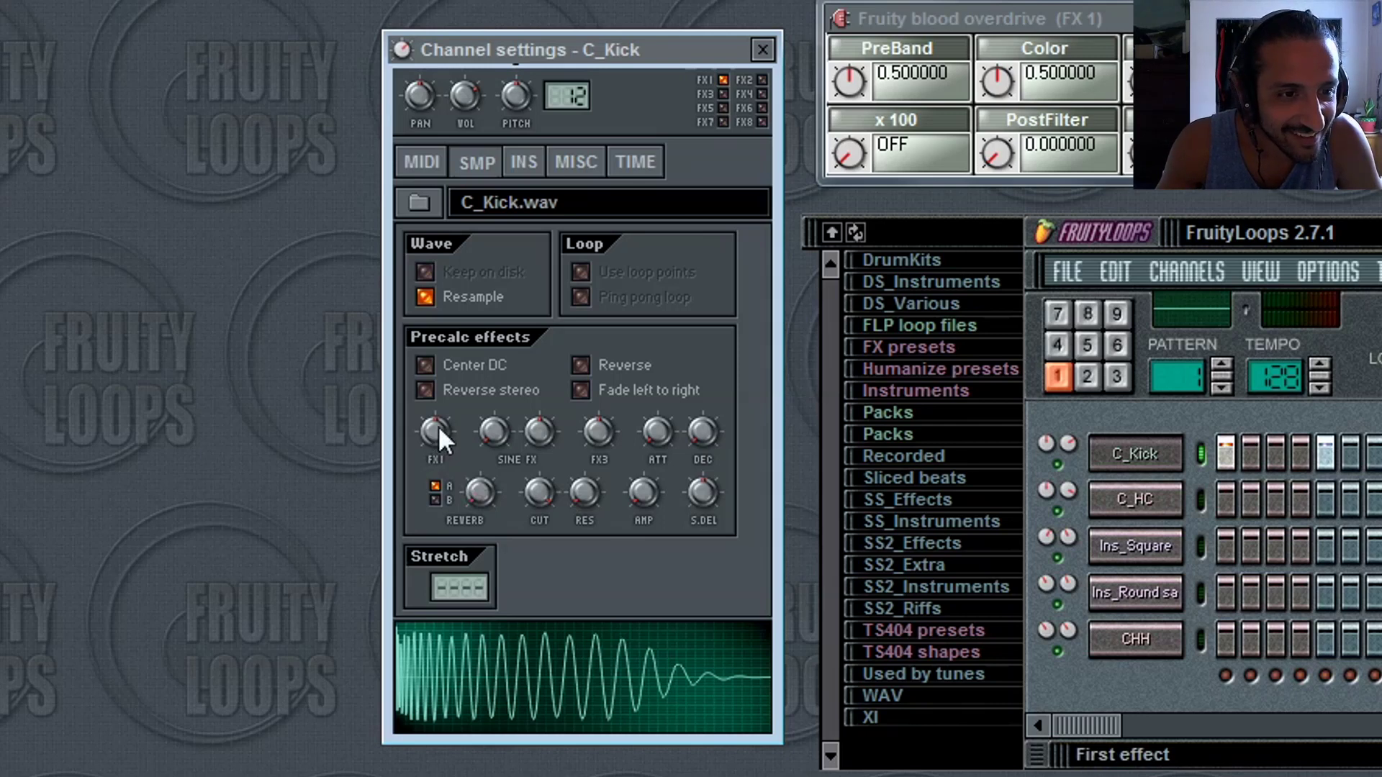
drag(438, 432, 494, 434)
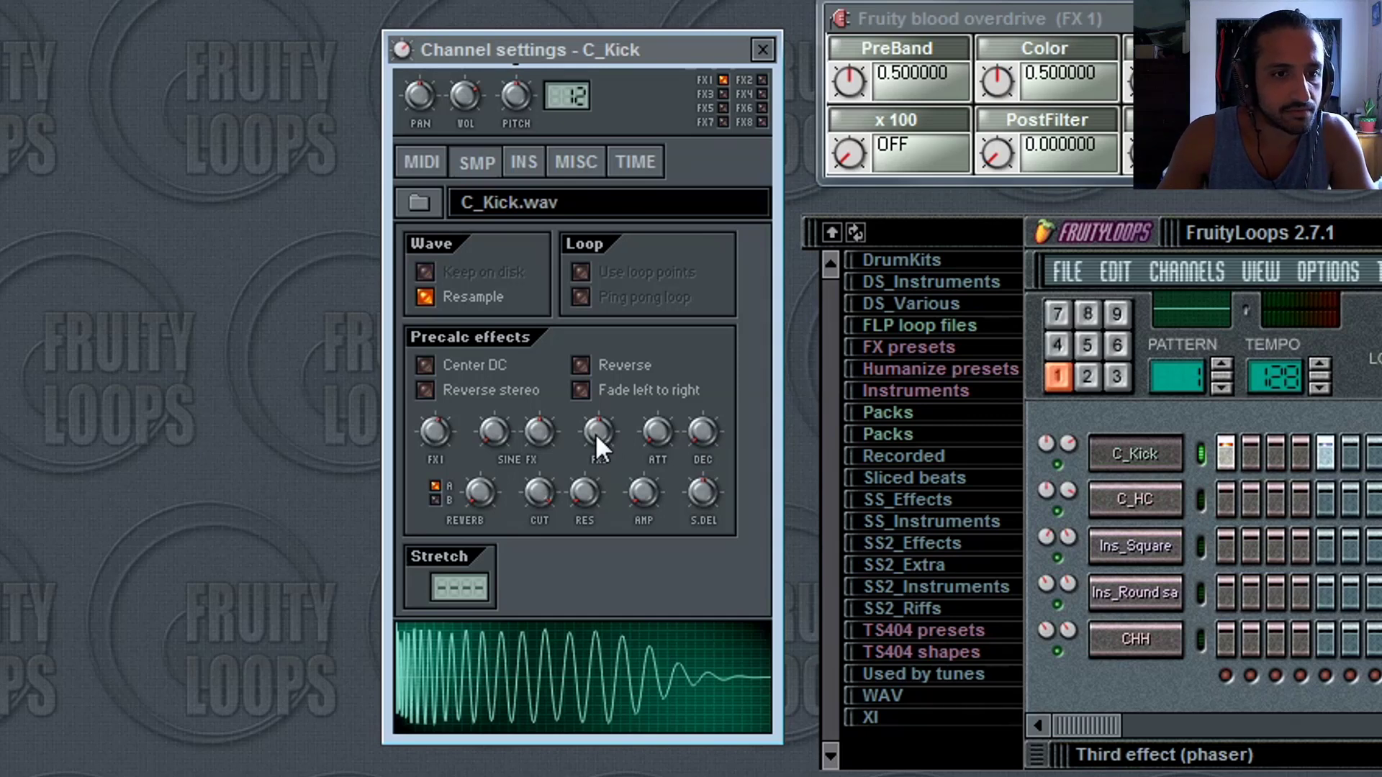
Try the third precalculated effect (phaser) and the ATT and DEC amounts on C_Kick, and restore the original sample shape.
drag(594, 433, 594, 481)
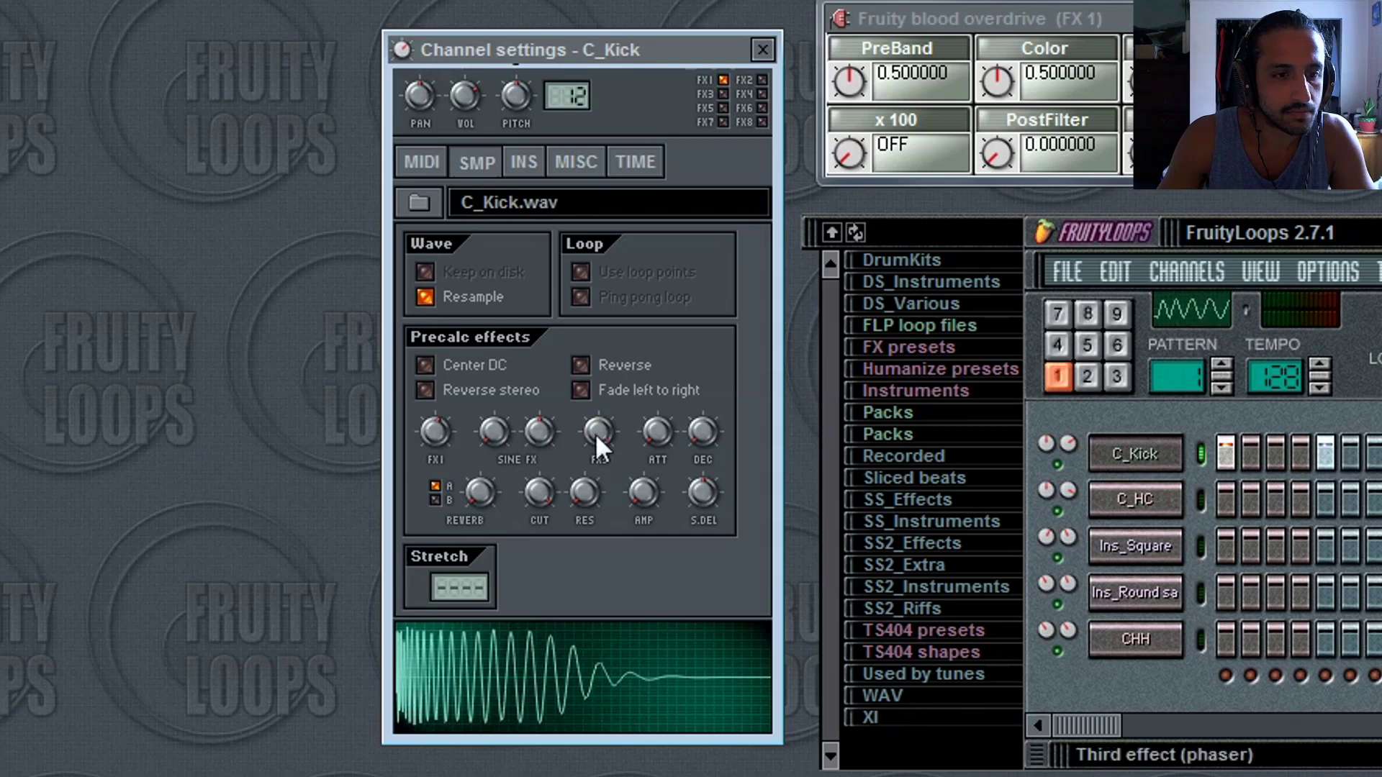
mouse_move(592, 432)
mouse_down()
mouse_move(592, 388)
mouse_move(592, 432)
mouse_up()
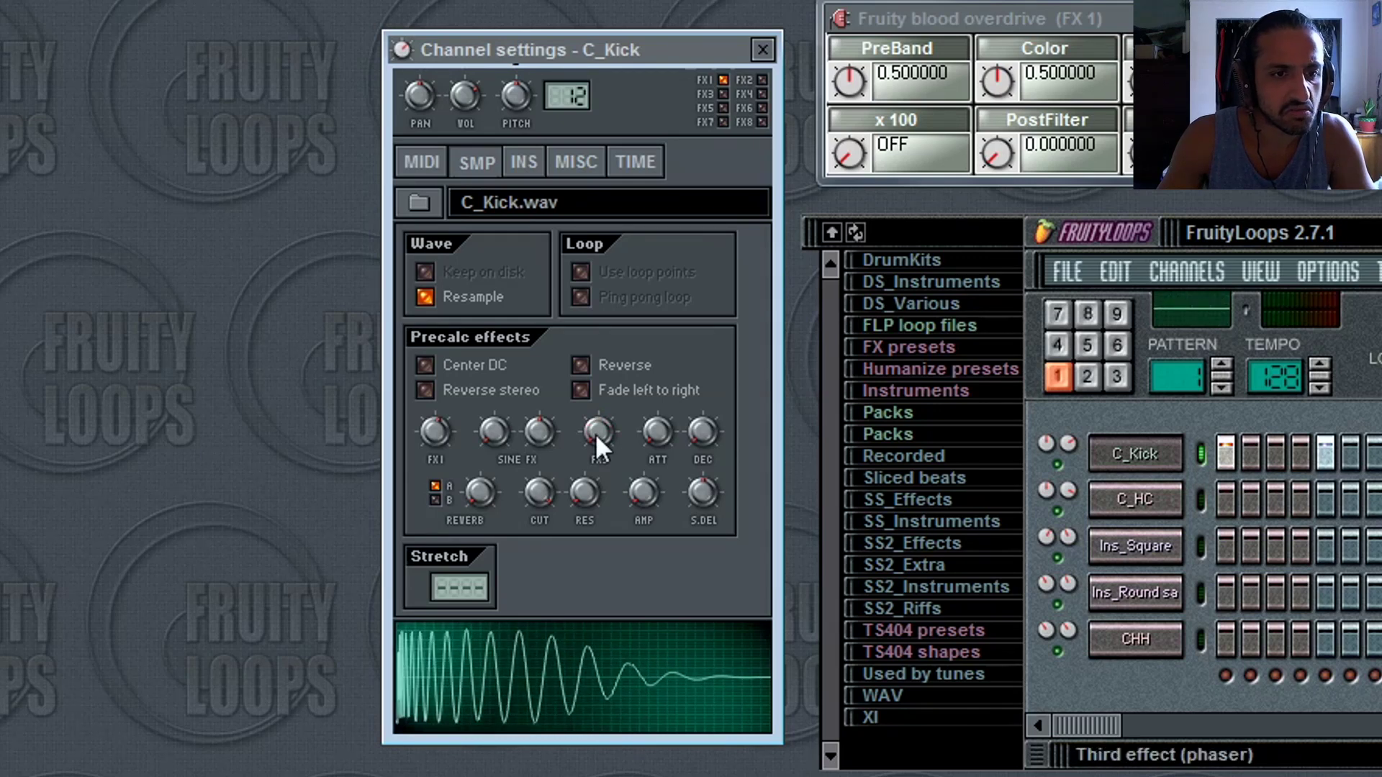
mouse_move(592, 433)
mouse_down()
mouse_move(592, 372)
mouse_move(595, 440)
mouse_up()
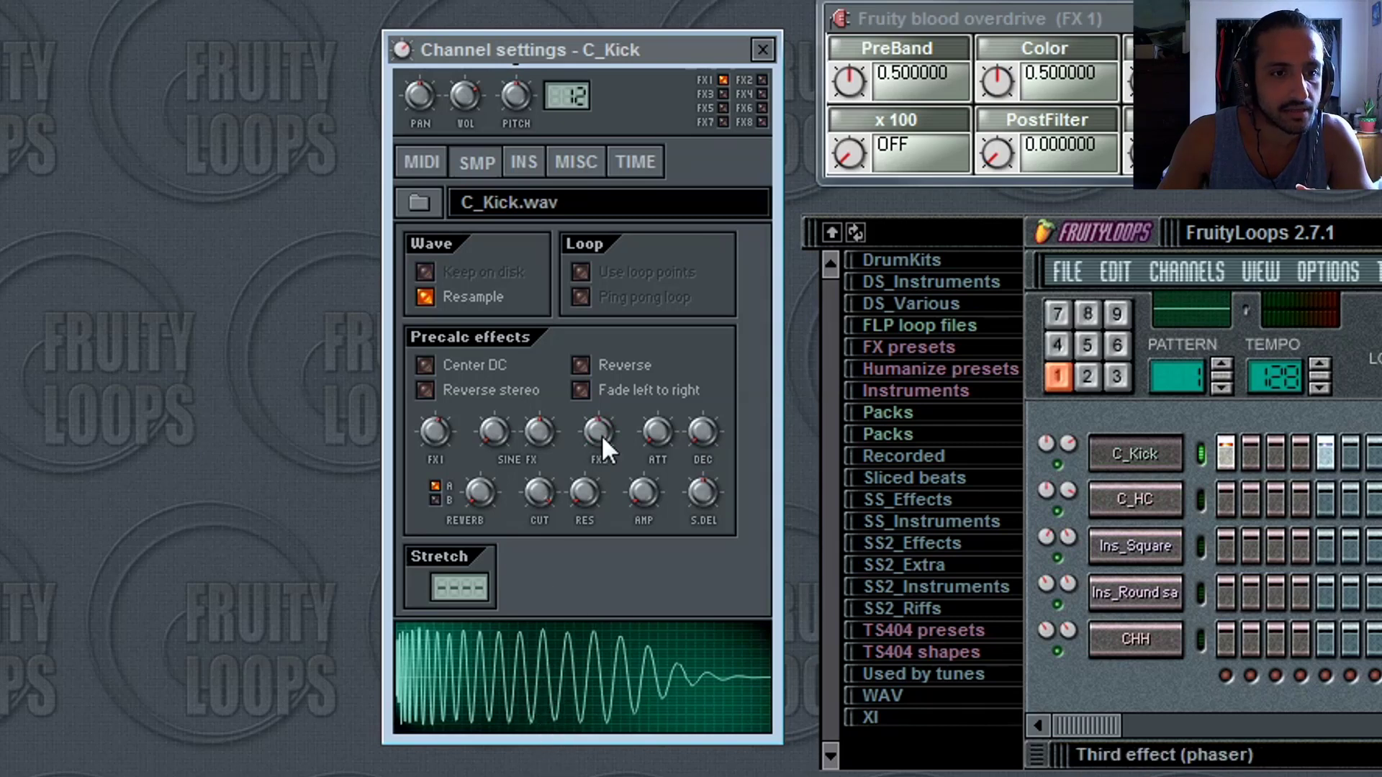
drag(671, 438, 704, 428)
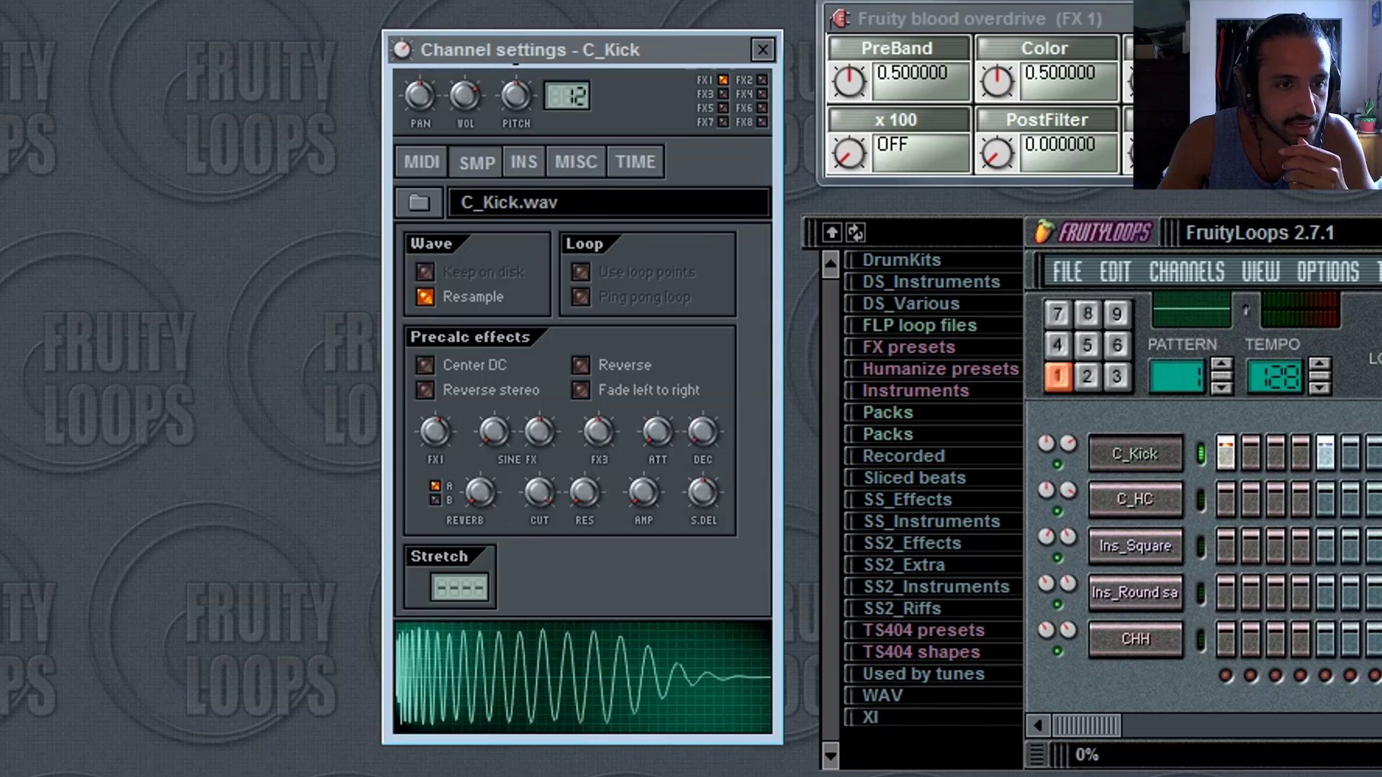
Look through C_Kick's instrument envelope and LFO targets, its time and echo delay properties, and its miscellaneous properties.
click(524, 165)
click(571, 164)
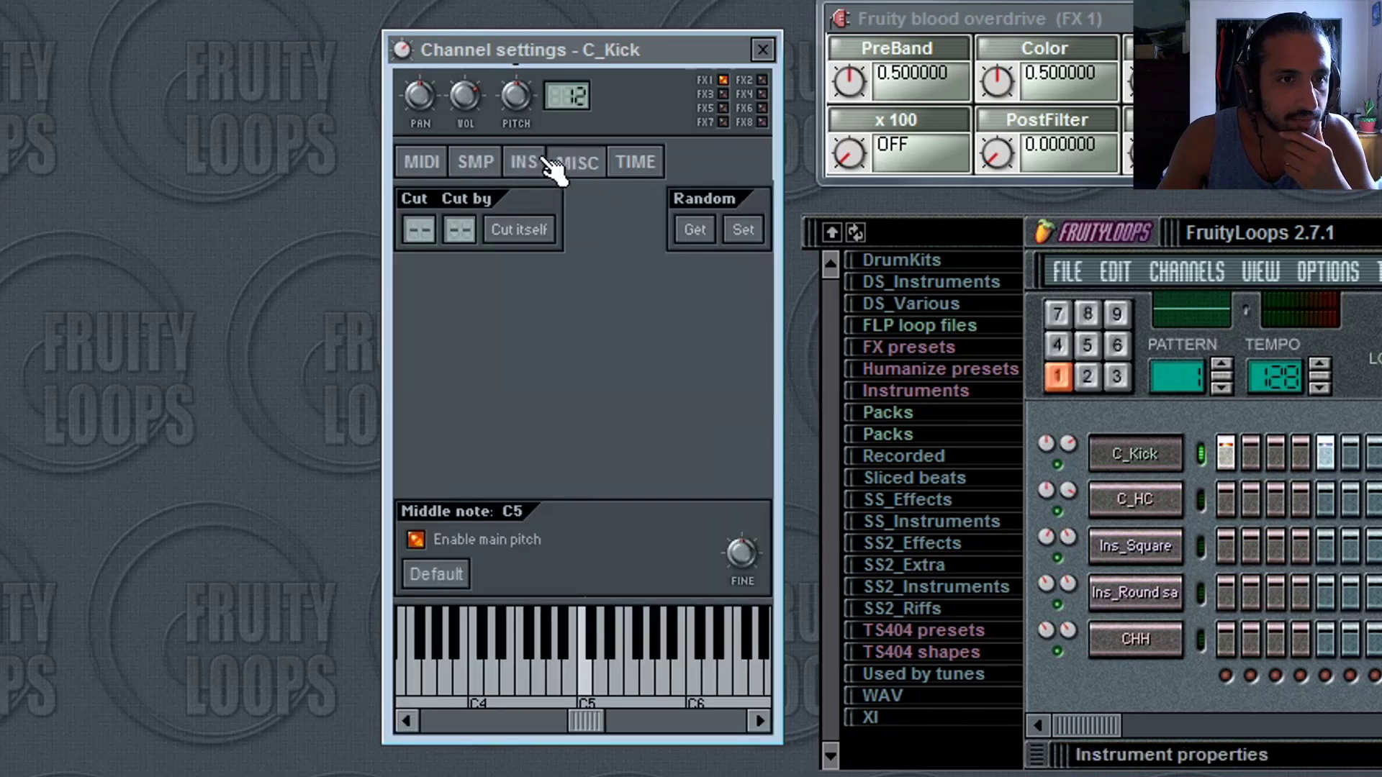
click(541, 162)
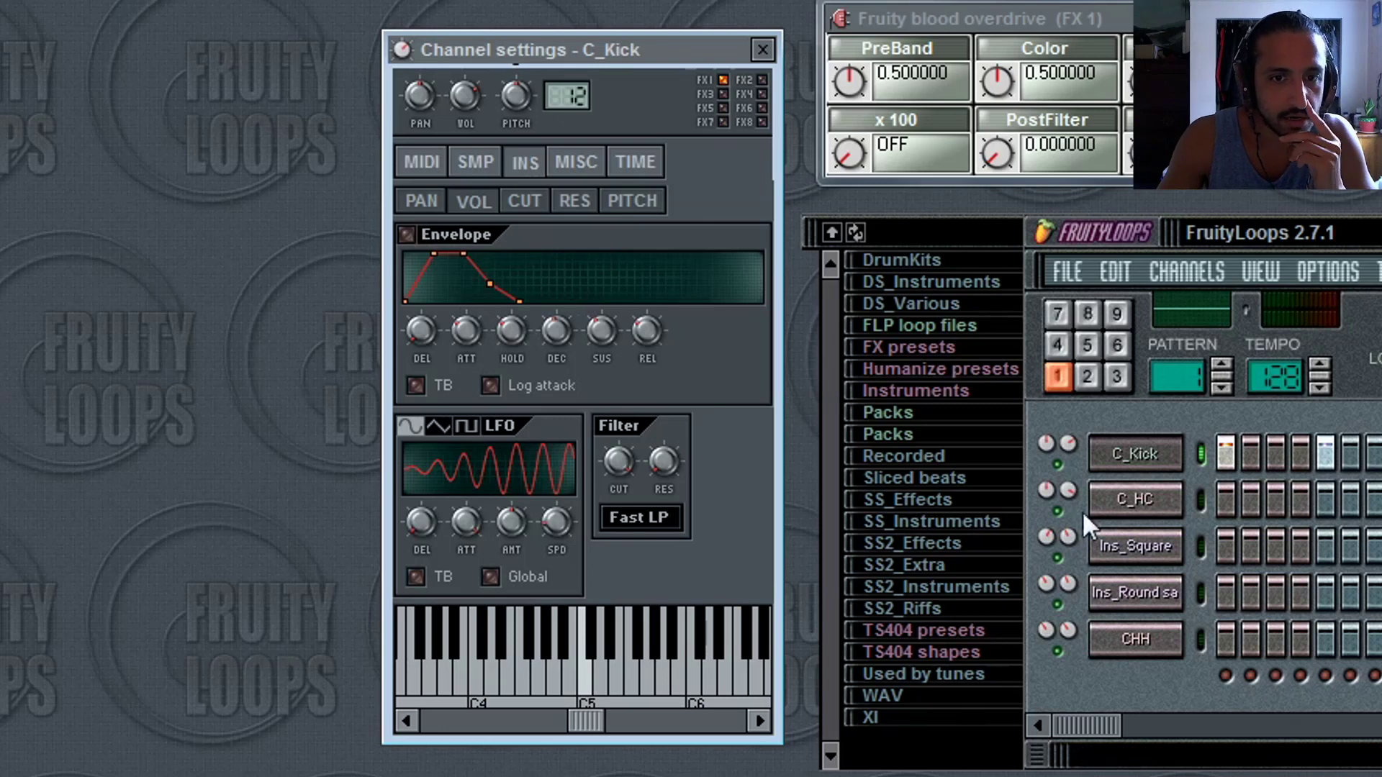
click(576, 203)
click(610, 204)
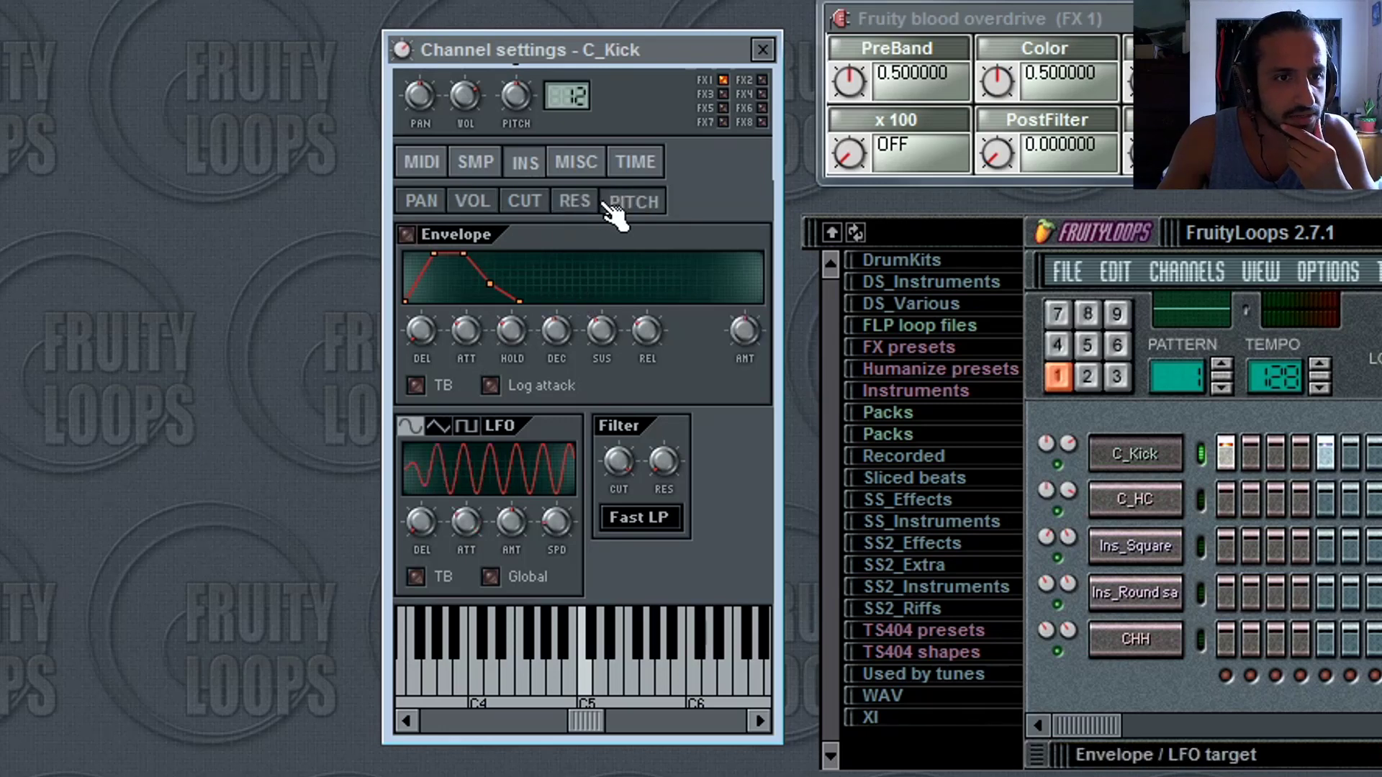
click(536, 209)
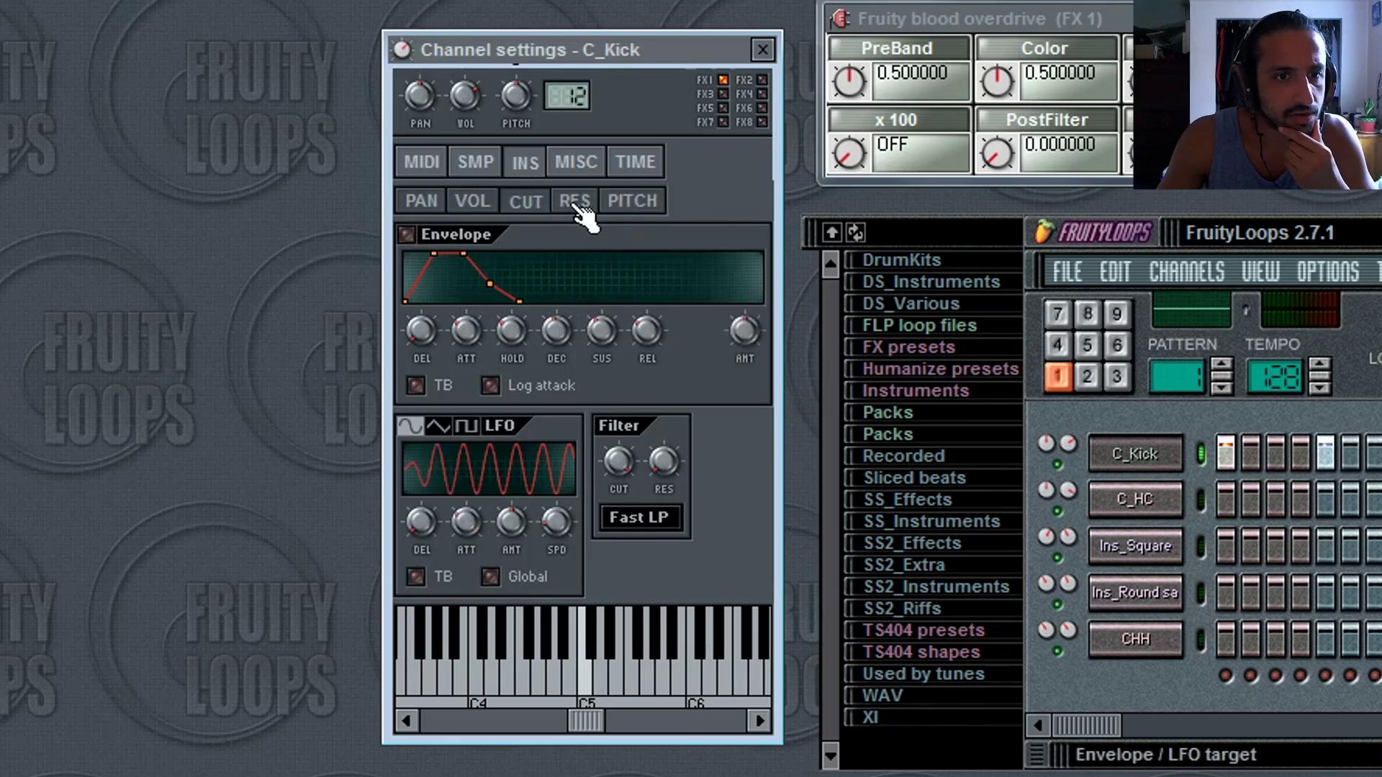
click(633, 203)
click(599, 166)
click(637, 164)
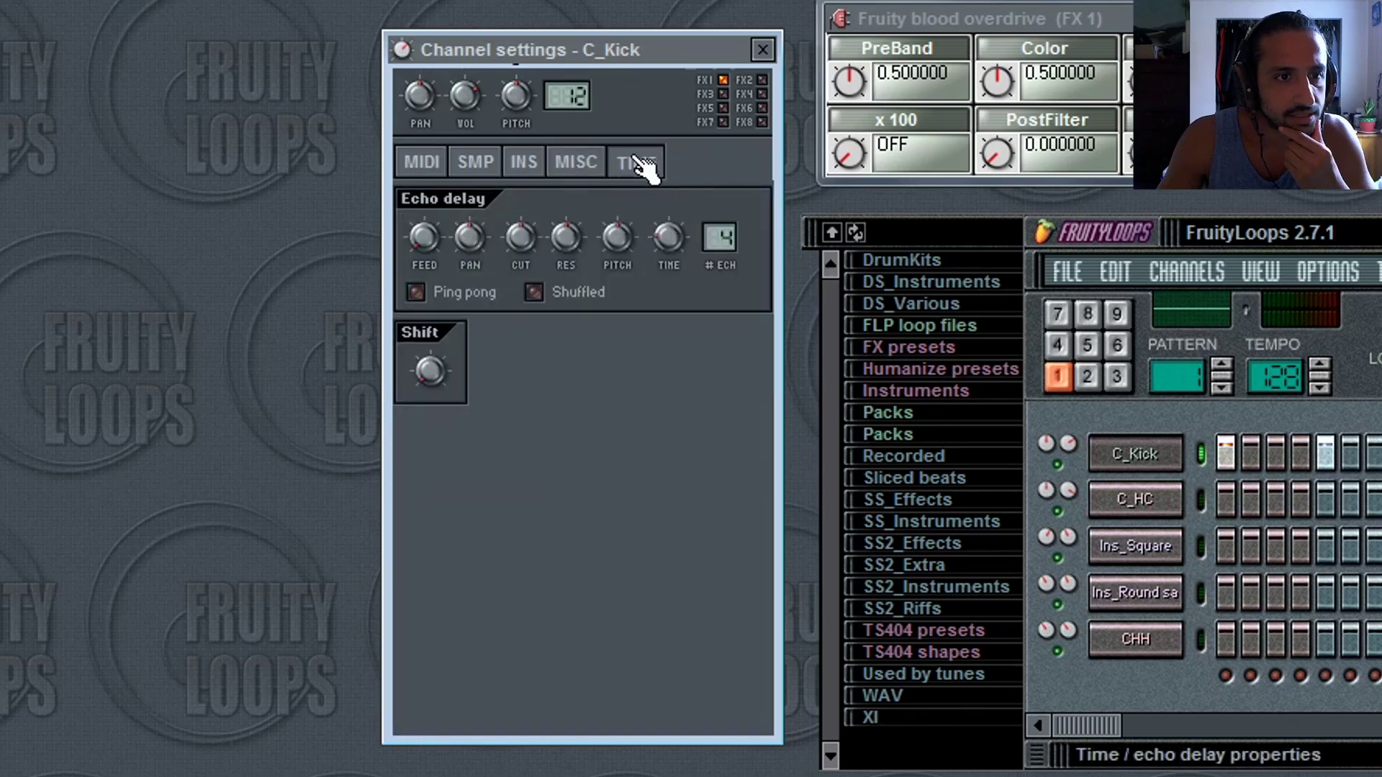
click(601, 164)
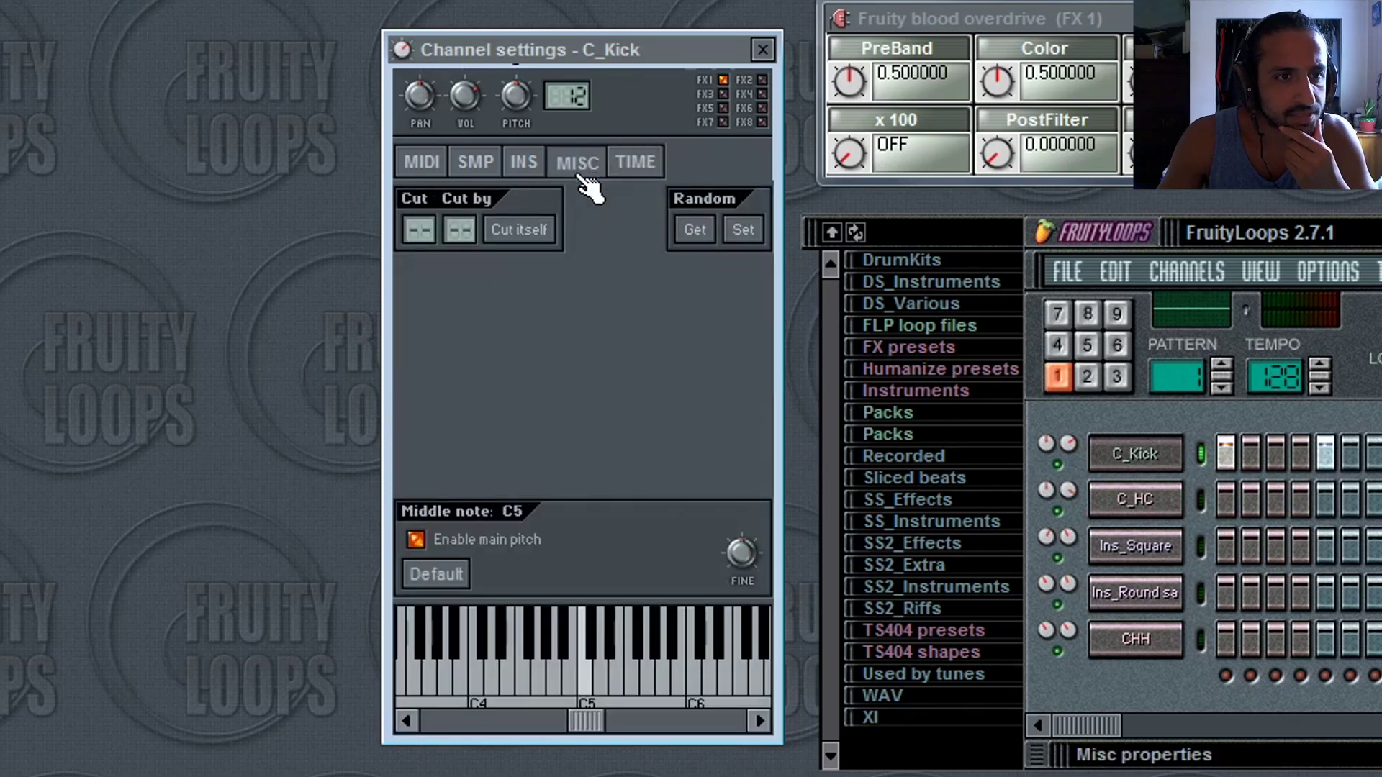
Make C_Kick cut itself when retriggered and return to its sample properties.
click(524, 232)
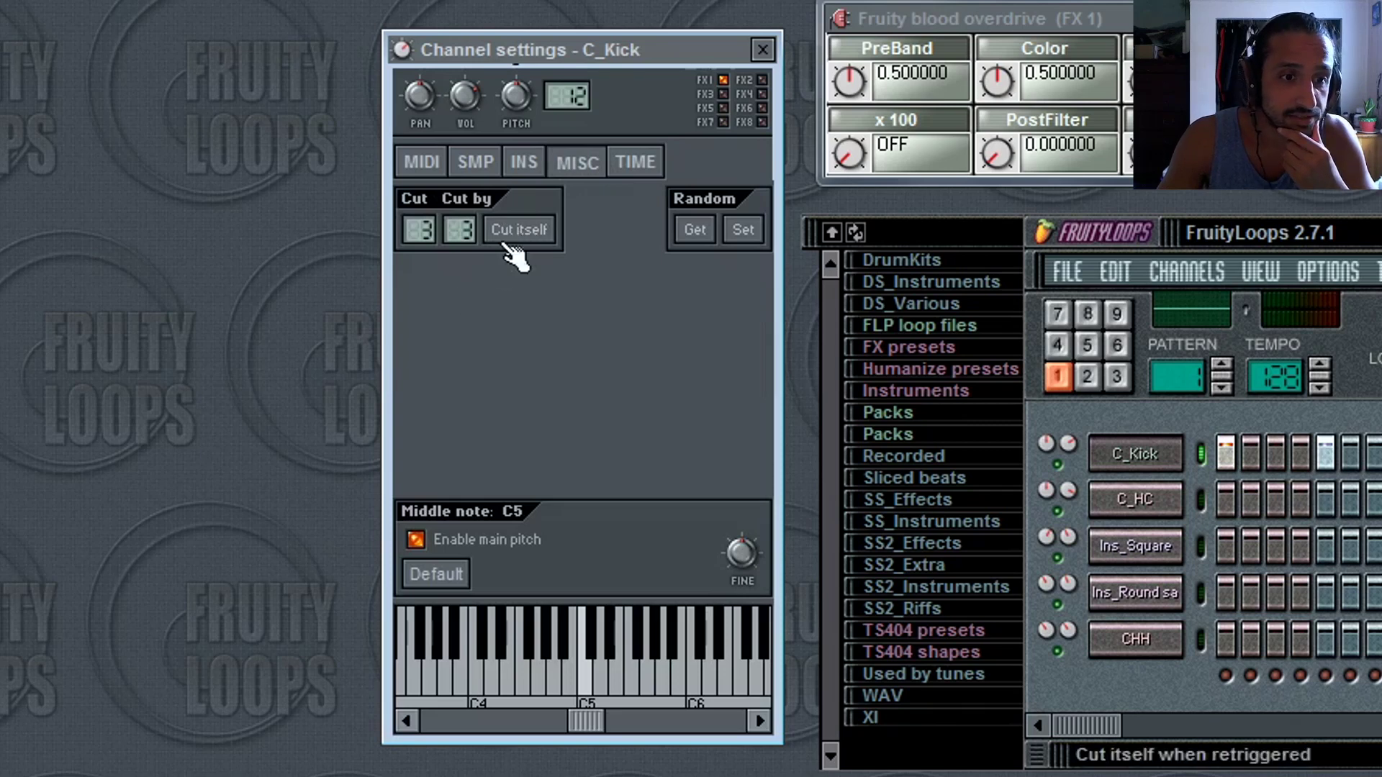
click(529, 167)
click(477, 167)
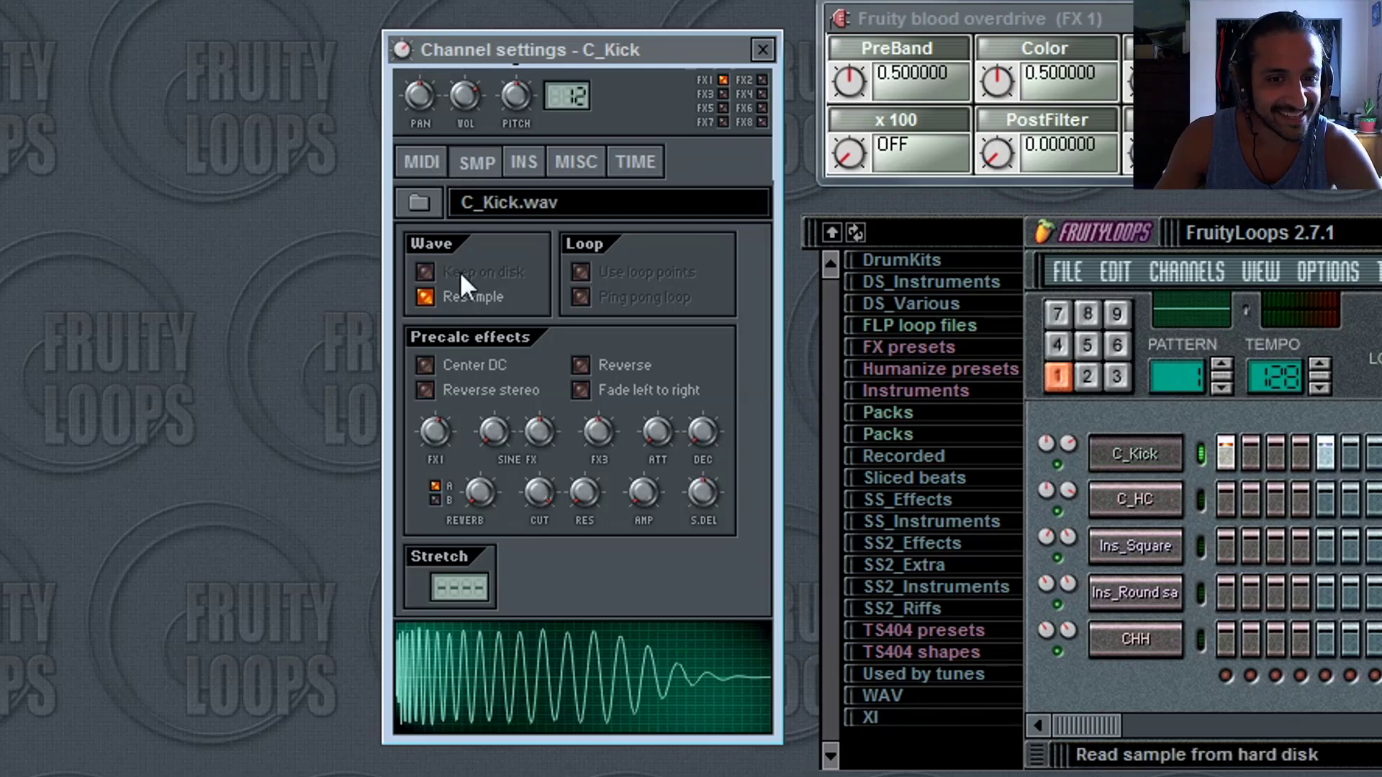
Play pattern 1 briefly and stop playback.
click(1086, 729)
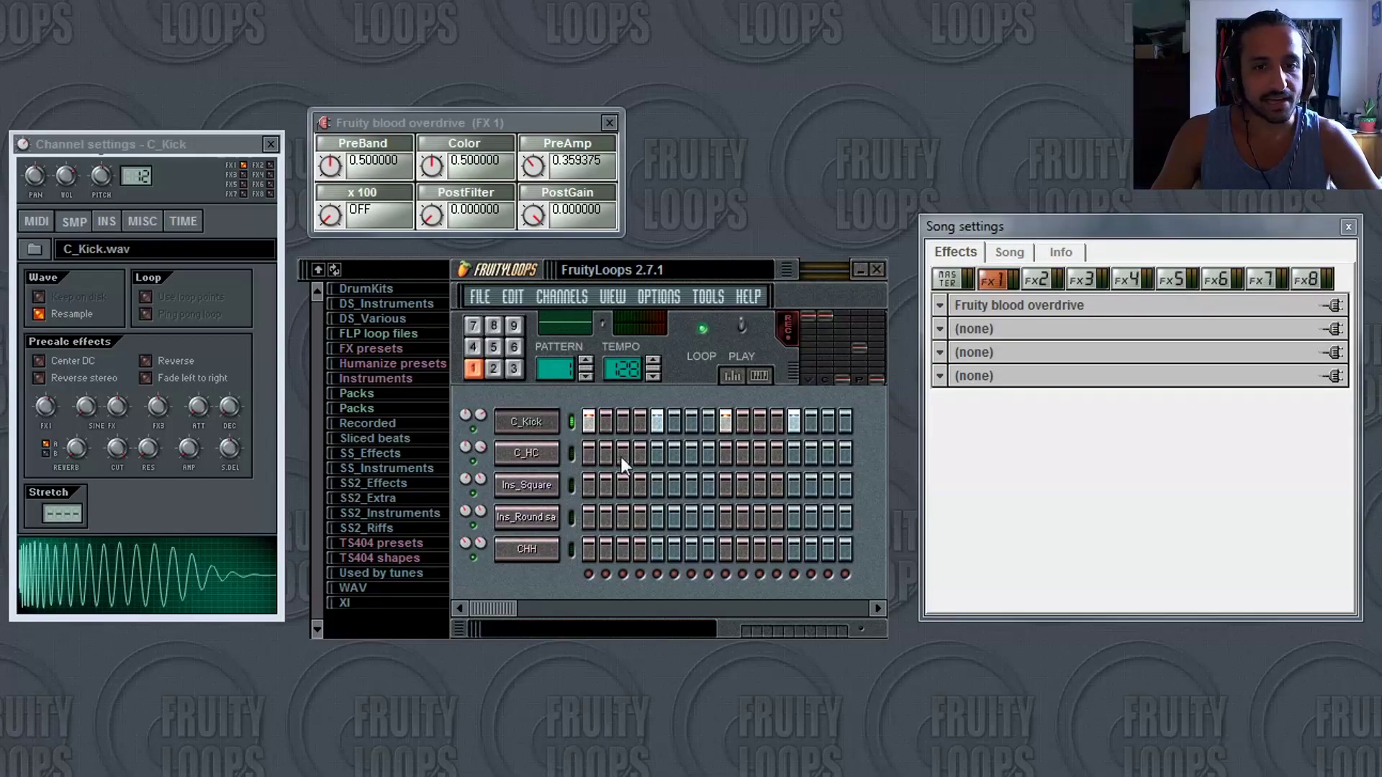
key(space)
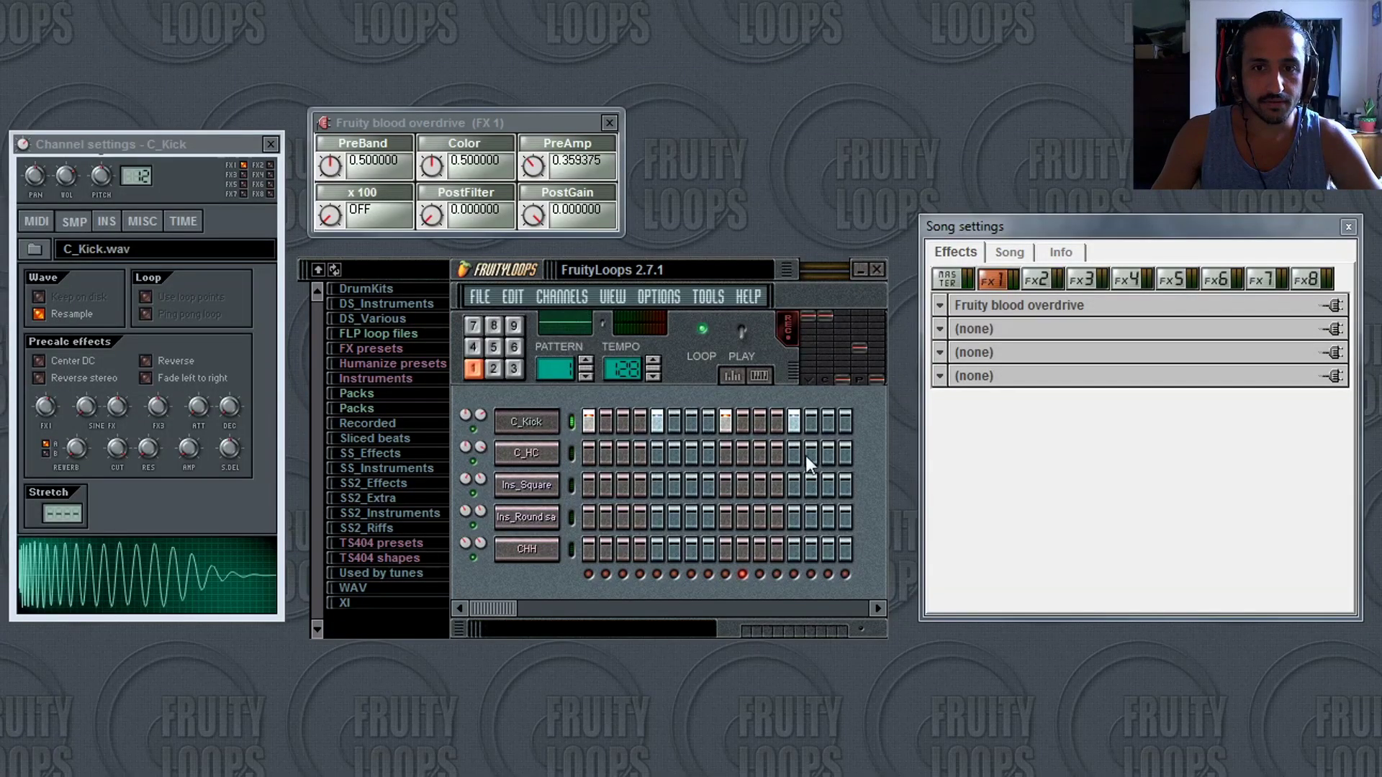
key(space)
Set the song's pattern length to 32 and check the step grid's scroll range.
click(1009, 252)
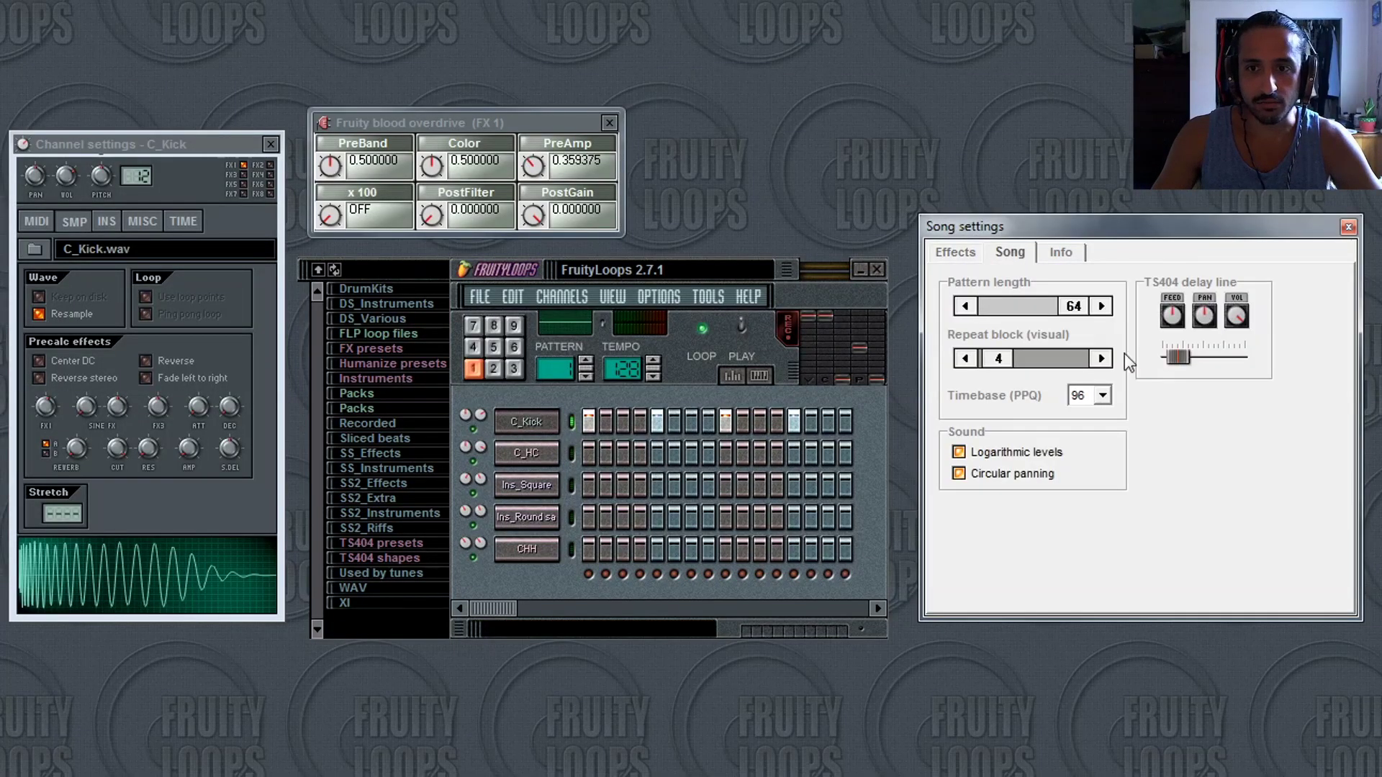
drag(1042, 312, 1009, 317)
drag(1011, 315, 1032, 314)
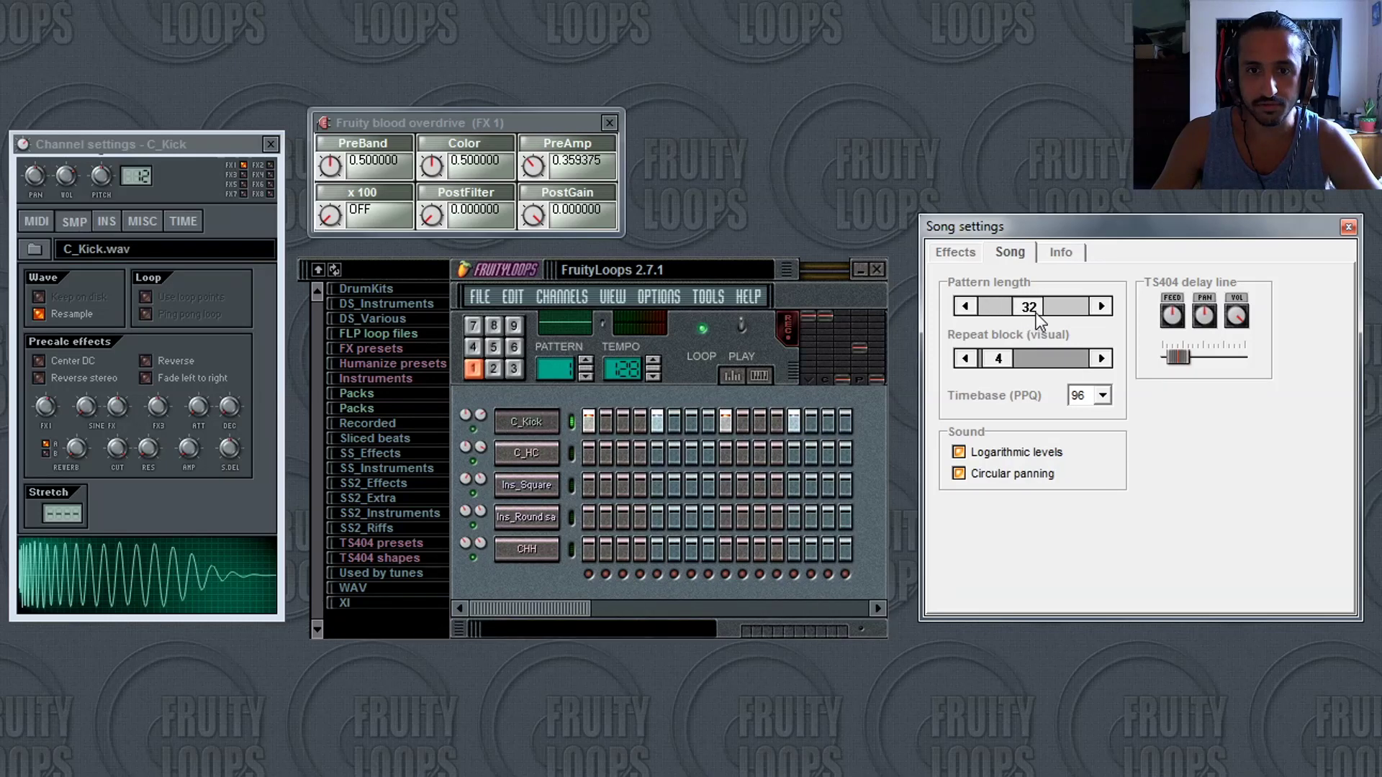
mouse_move(575, 609)
mouse_down()
mouse_move(820, 617)
mouse_move(584, 608)
mouse_up()
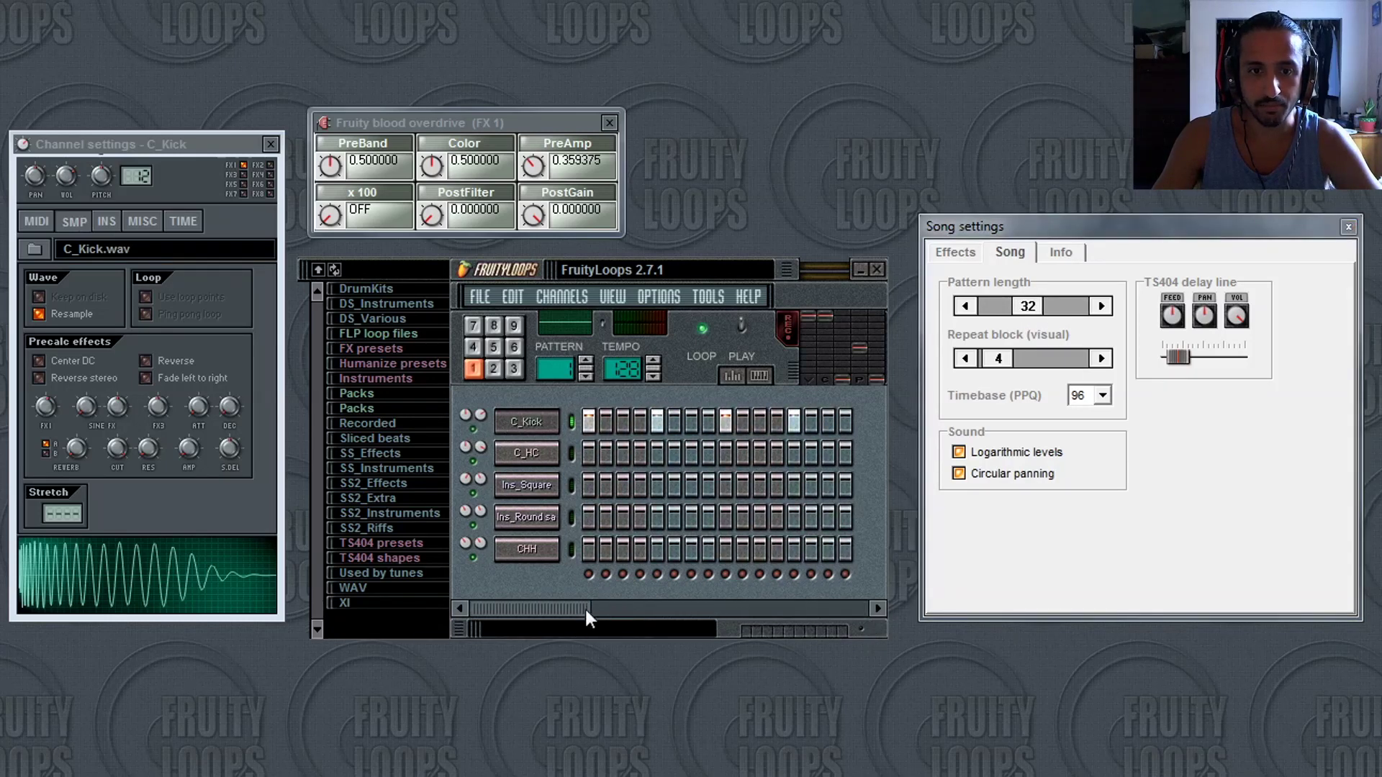
Add a TS404 channel and a Sampler channel to the pattern.
click(573, 298)
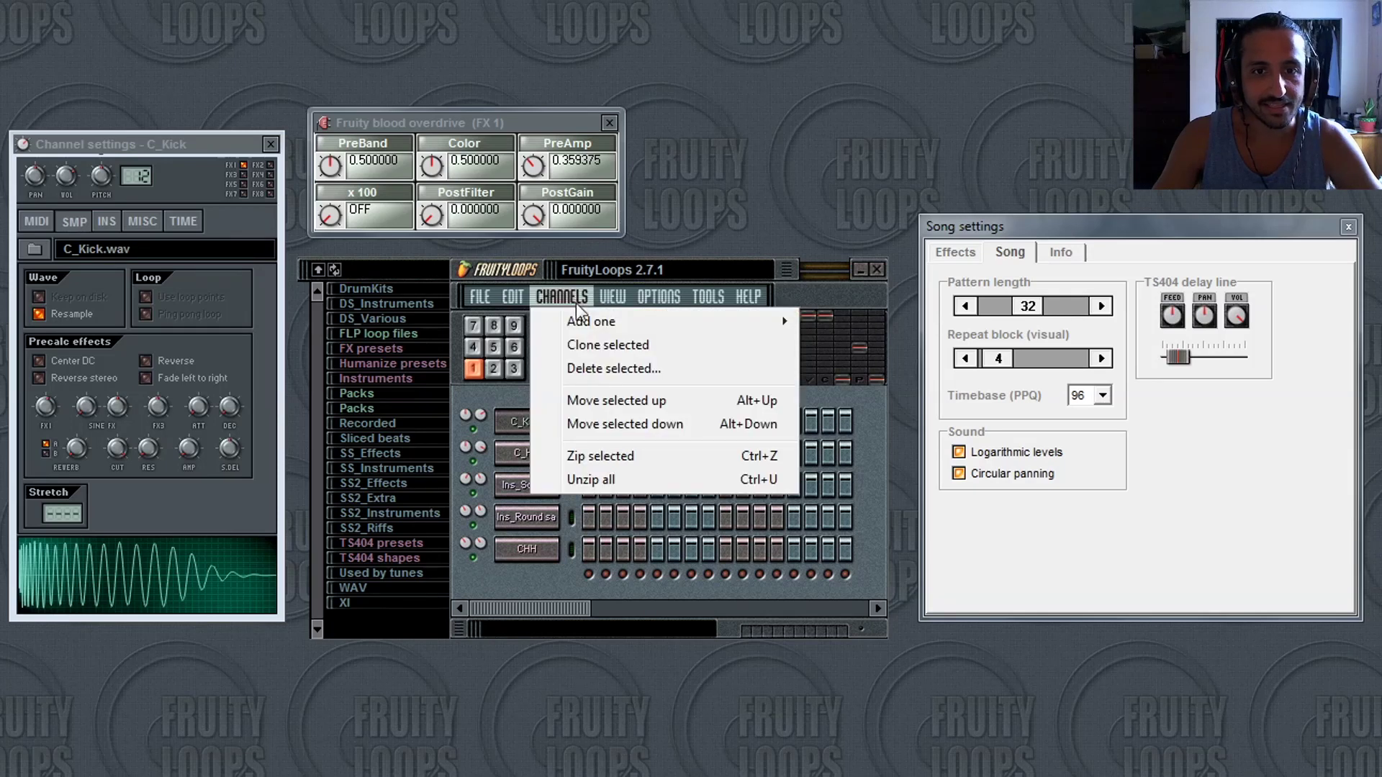
mouse_move(584, 321)
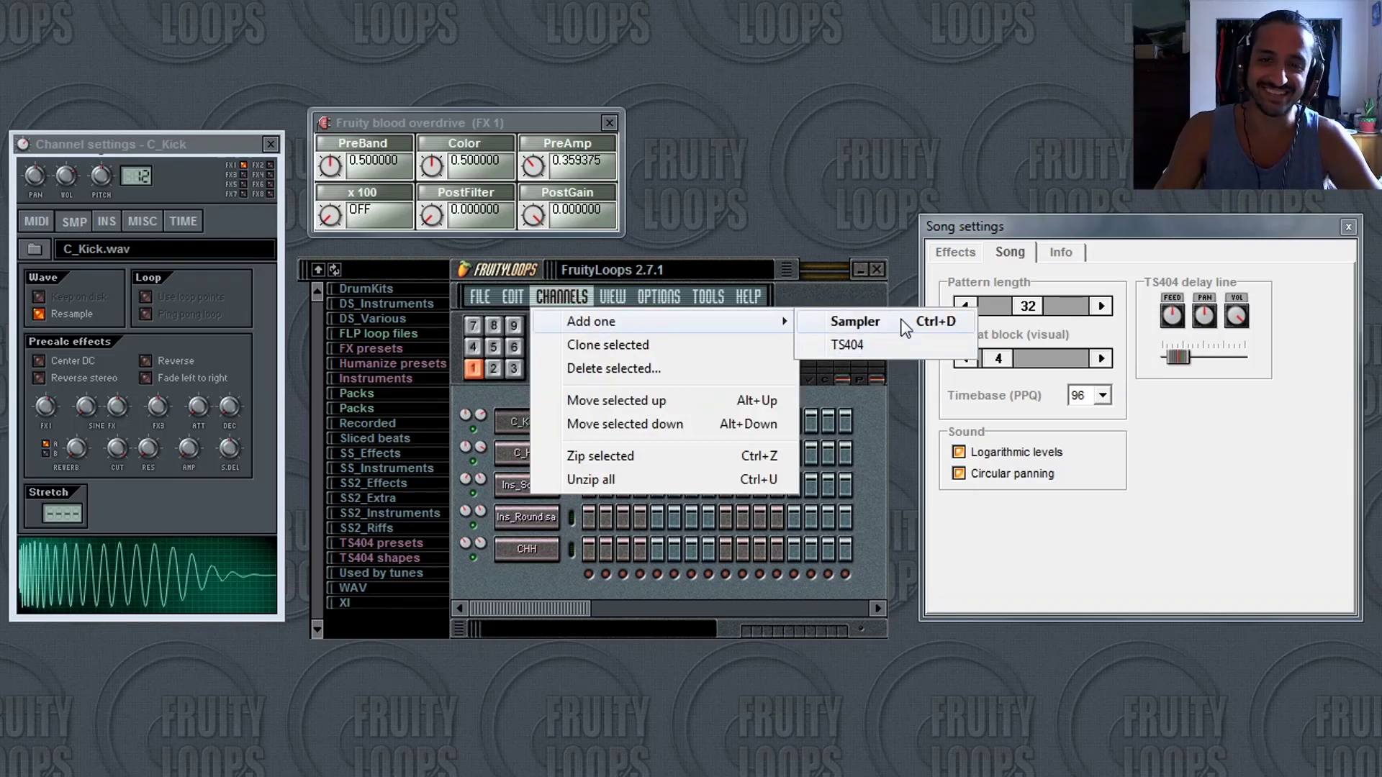
click(849, 347)
click(589, 300)
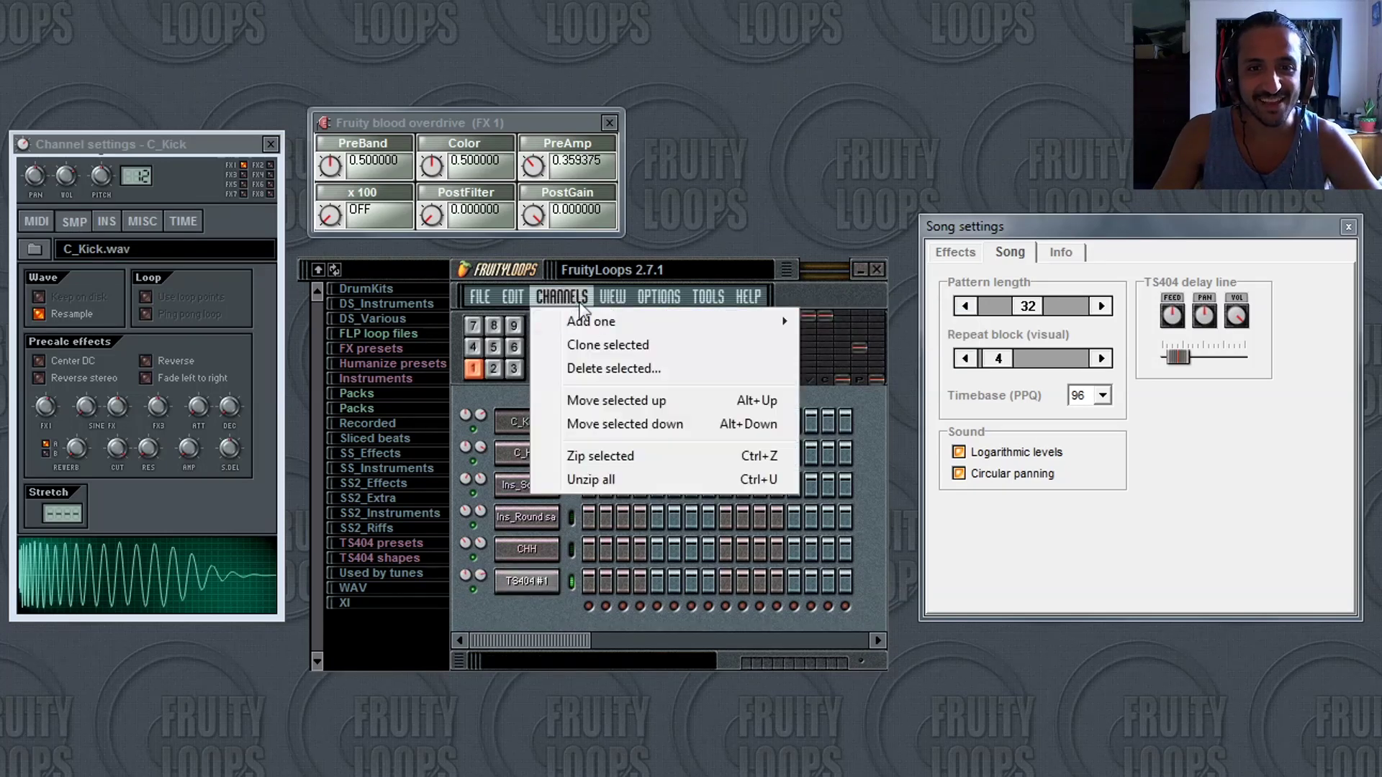
mouse_move(586, 318)
click(849, 321)
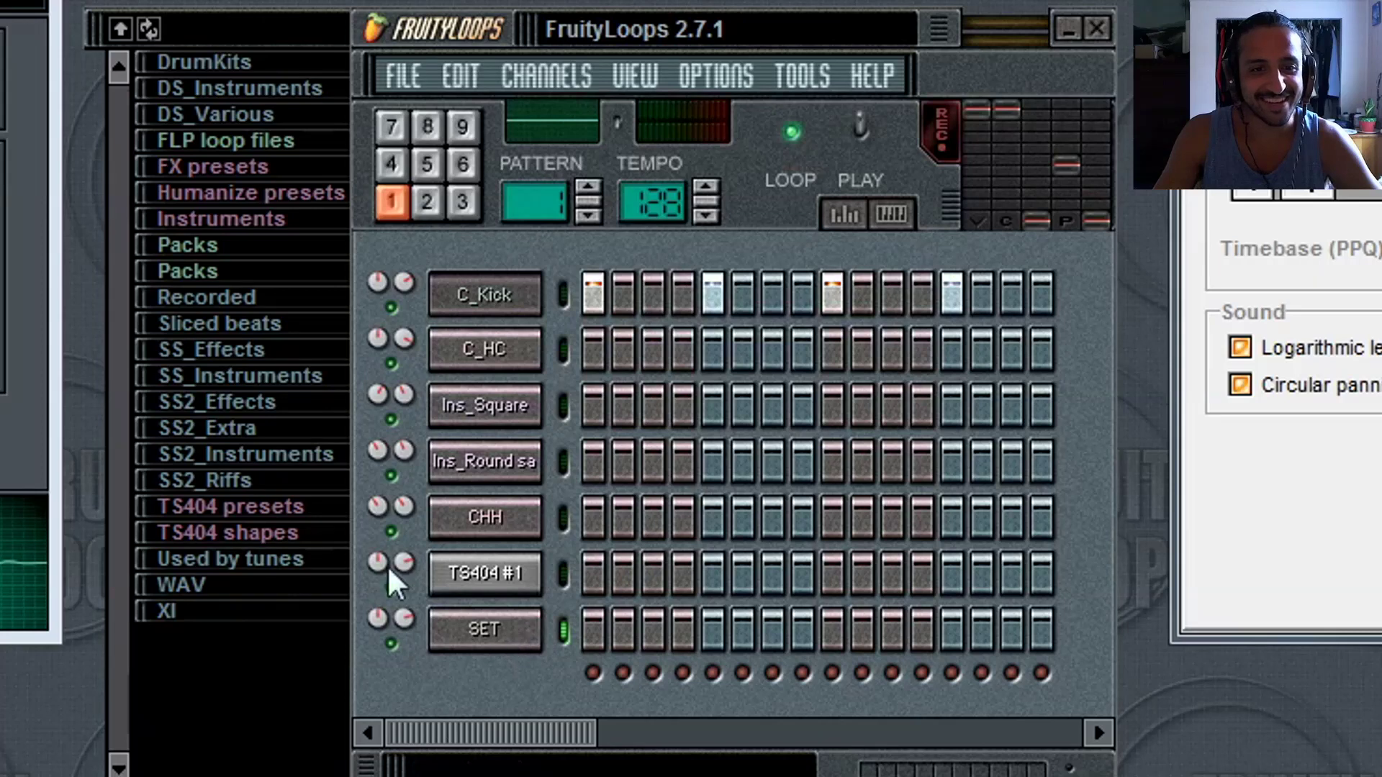
Browse the second Packs folder into the AA signature pack's Synth > Yoi samples, audition several, and collapse the pack.
click(193, 271)
click(273, 116)
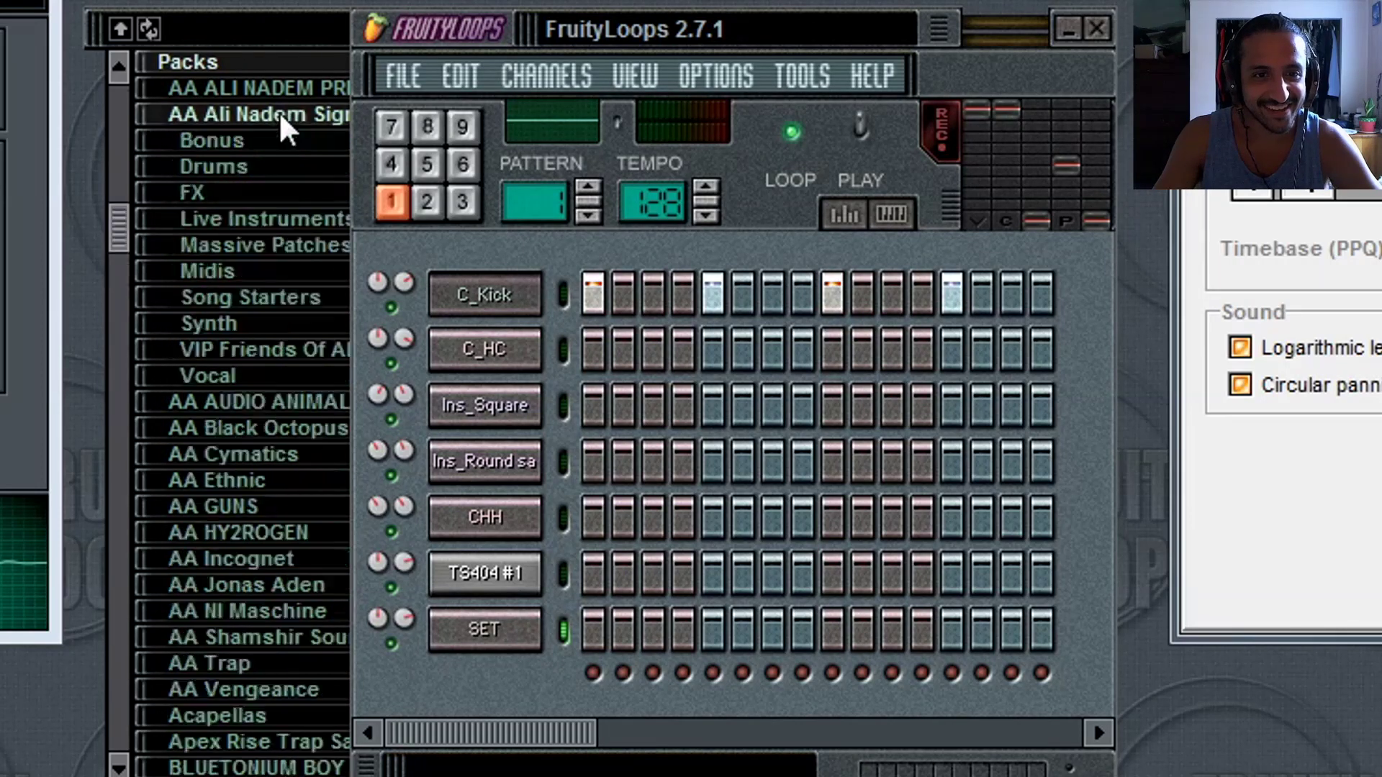
click(209, 324)
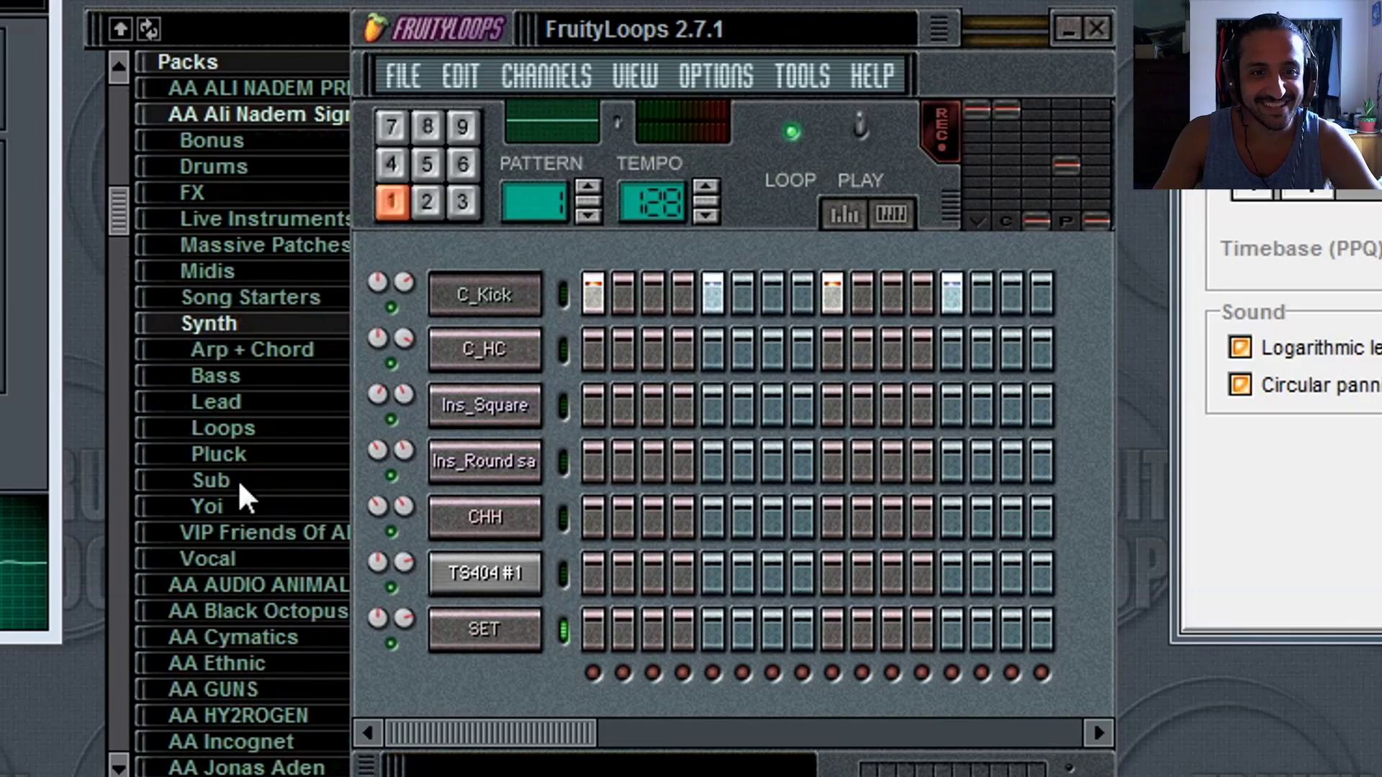
click(216, 506)
click(235, 561)
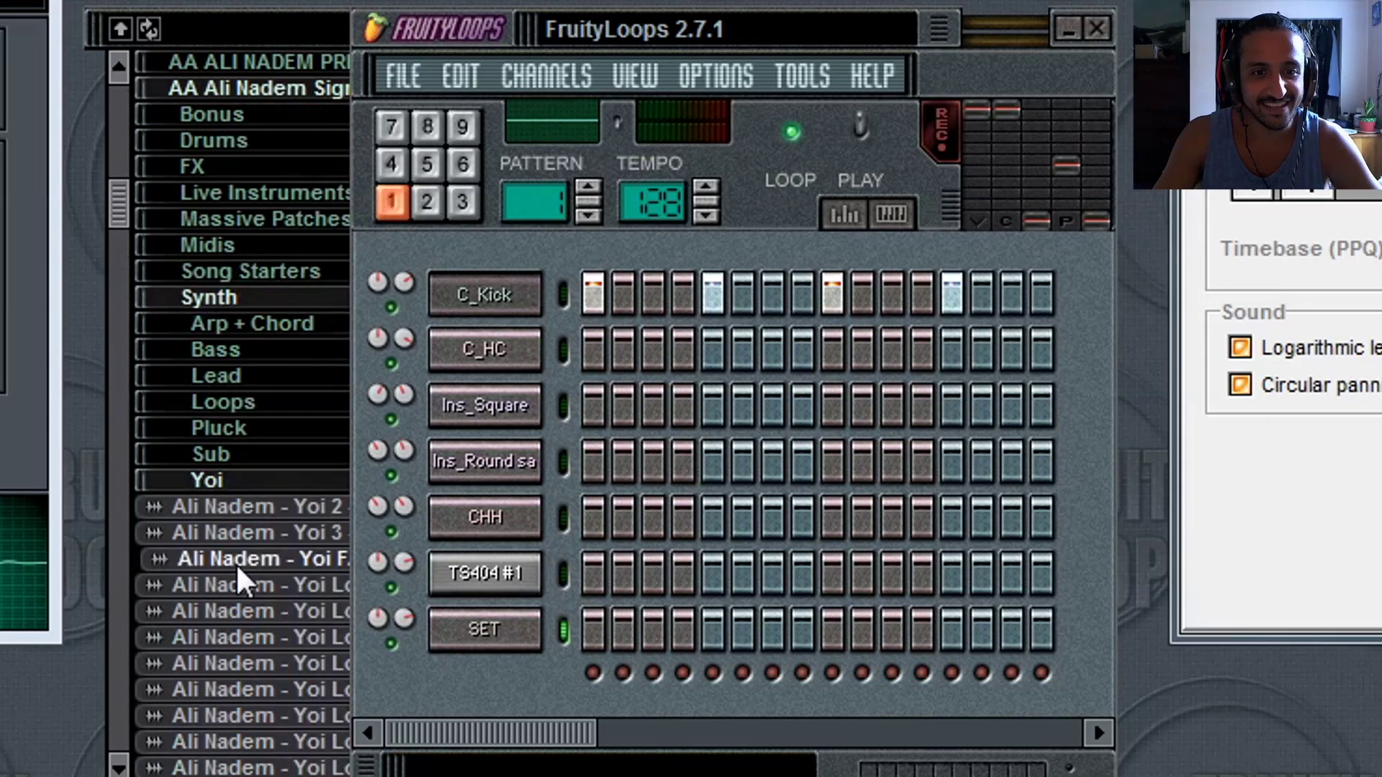
click(241, 611)
click(246, 637)
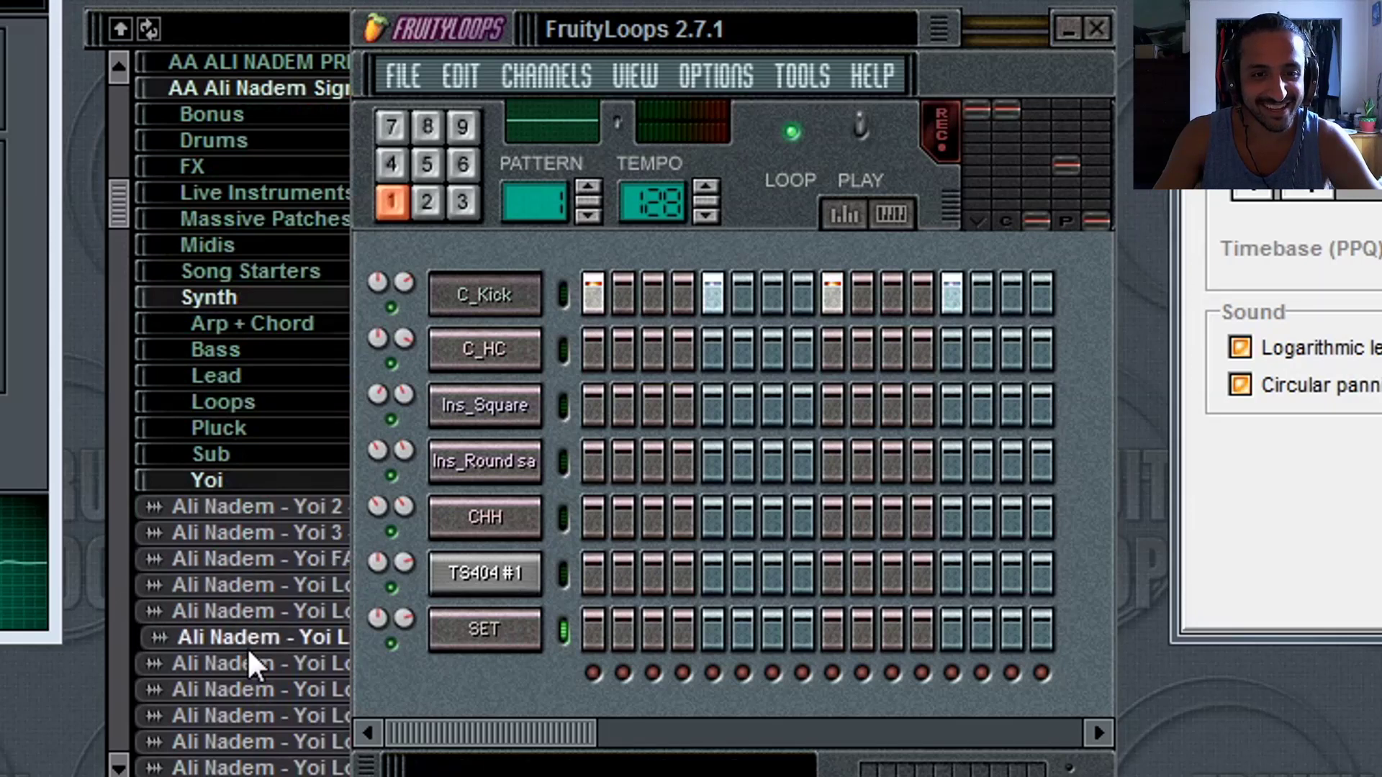
click(258, 511)
click(265, 533)
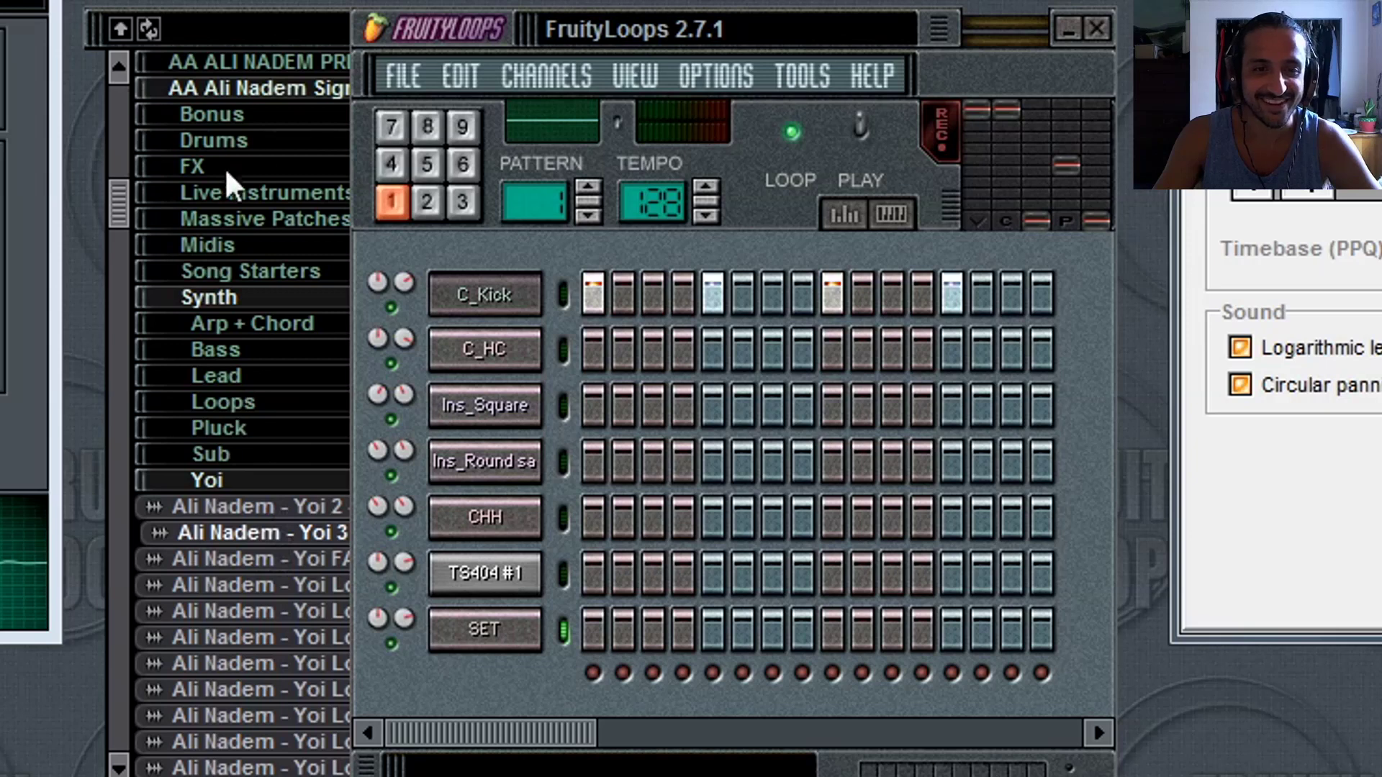
click(280, 88)
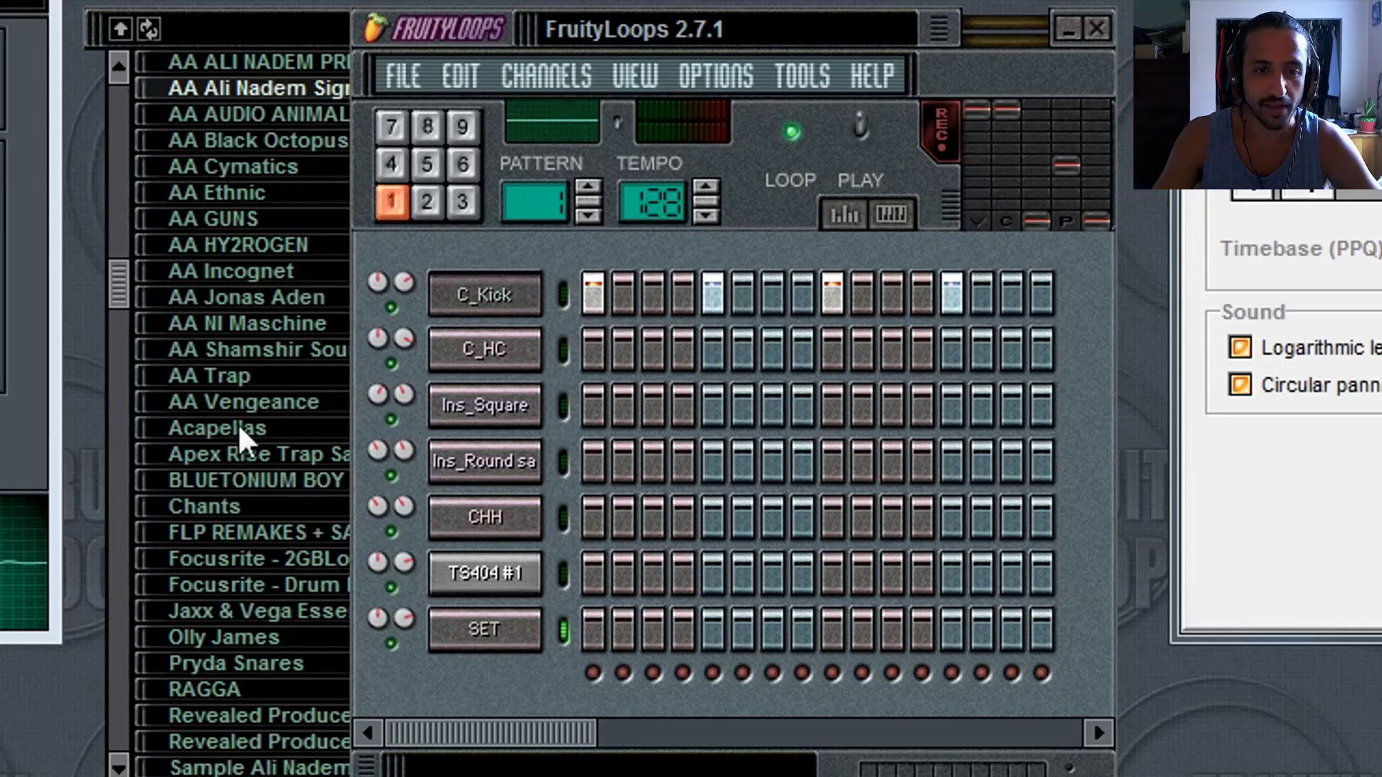
Audition the One Shots samples in the Olly James Essentials pack and add an OJ_One_Shots sample as a new channel.
scroll(238, 425, down, 1)
scroll(213, 557, down, 1)
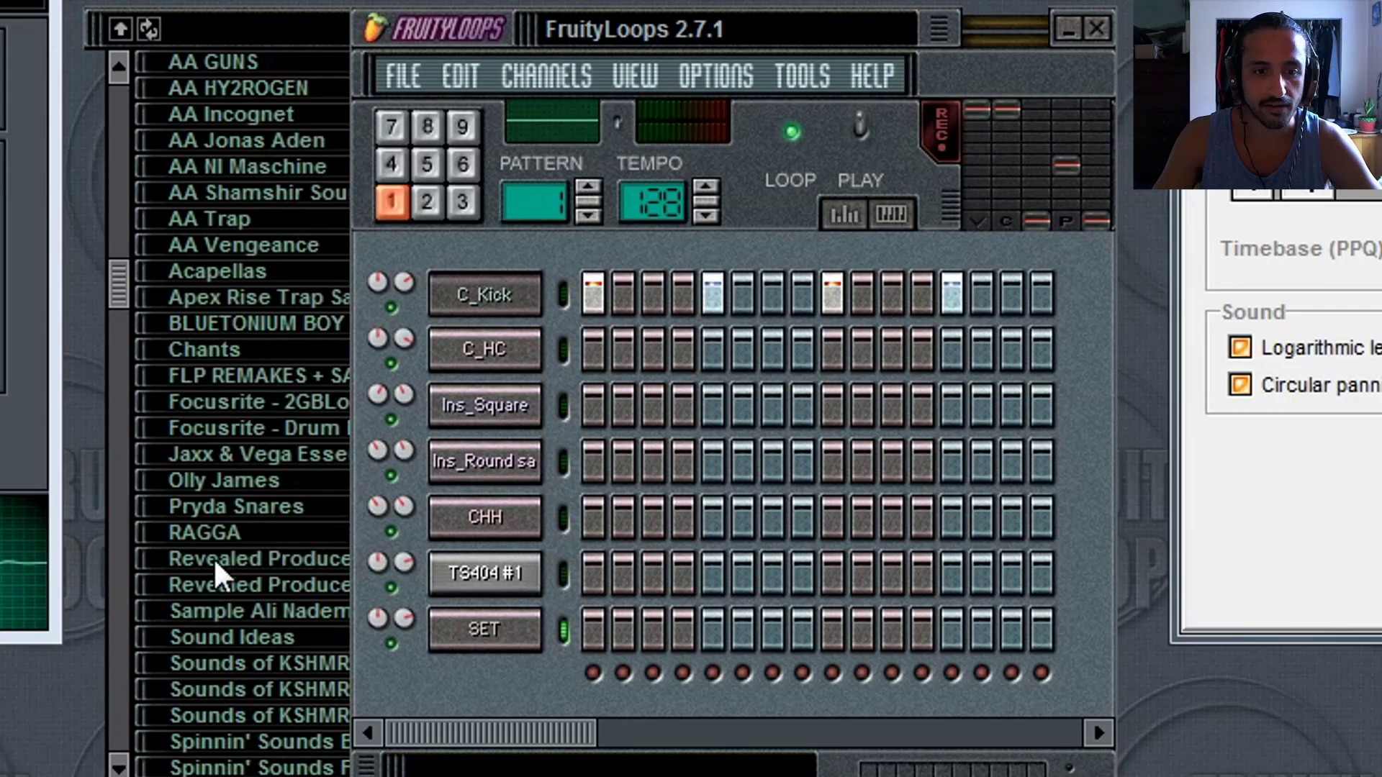
click(215, 482)
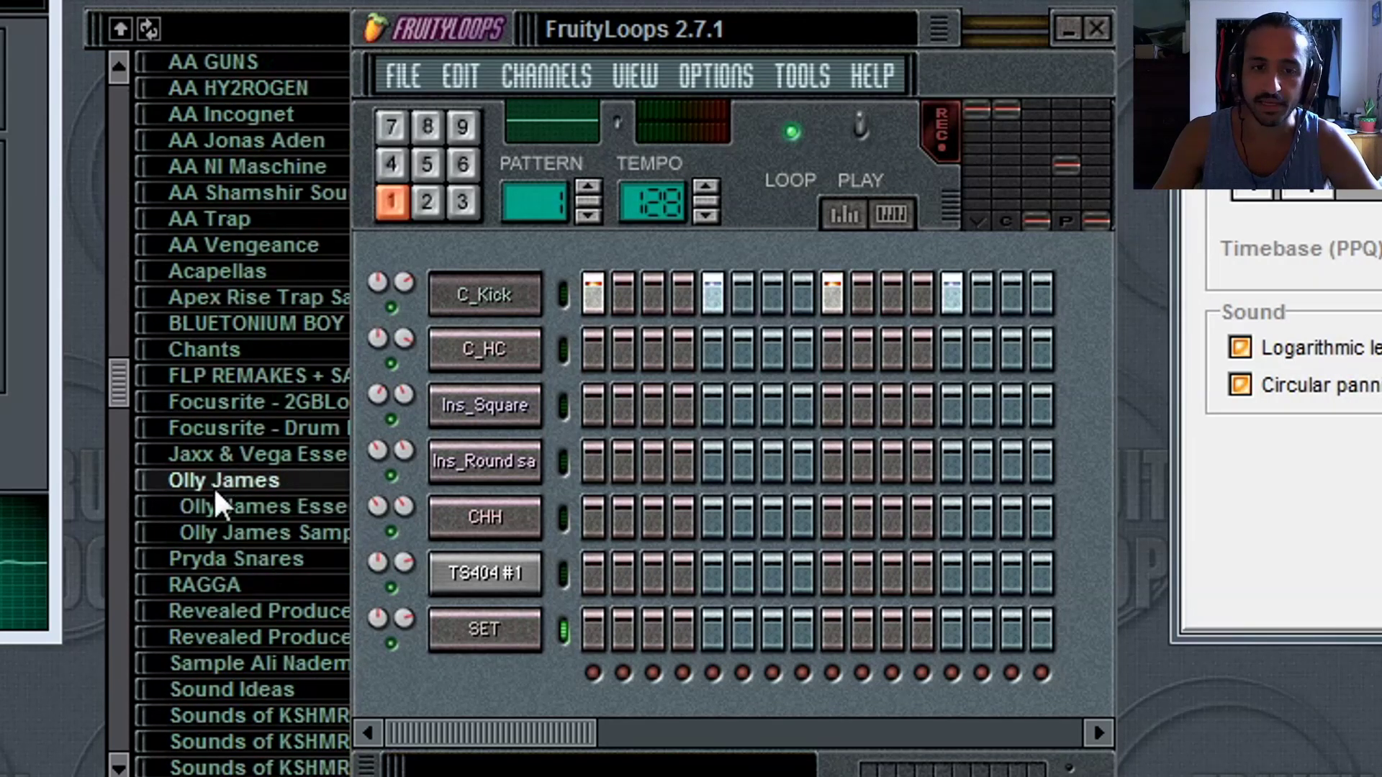
click(249, 510)
click(253, 531)
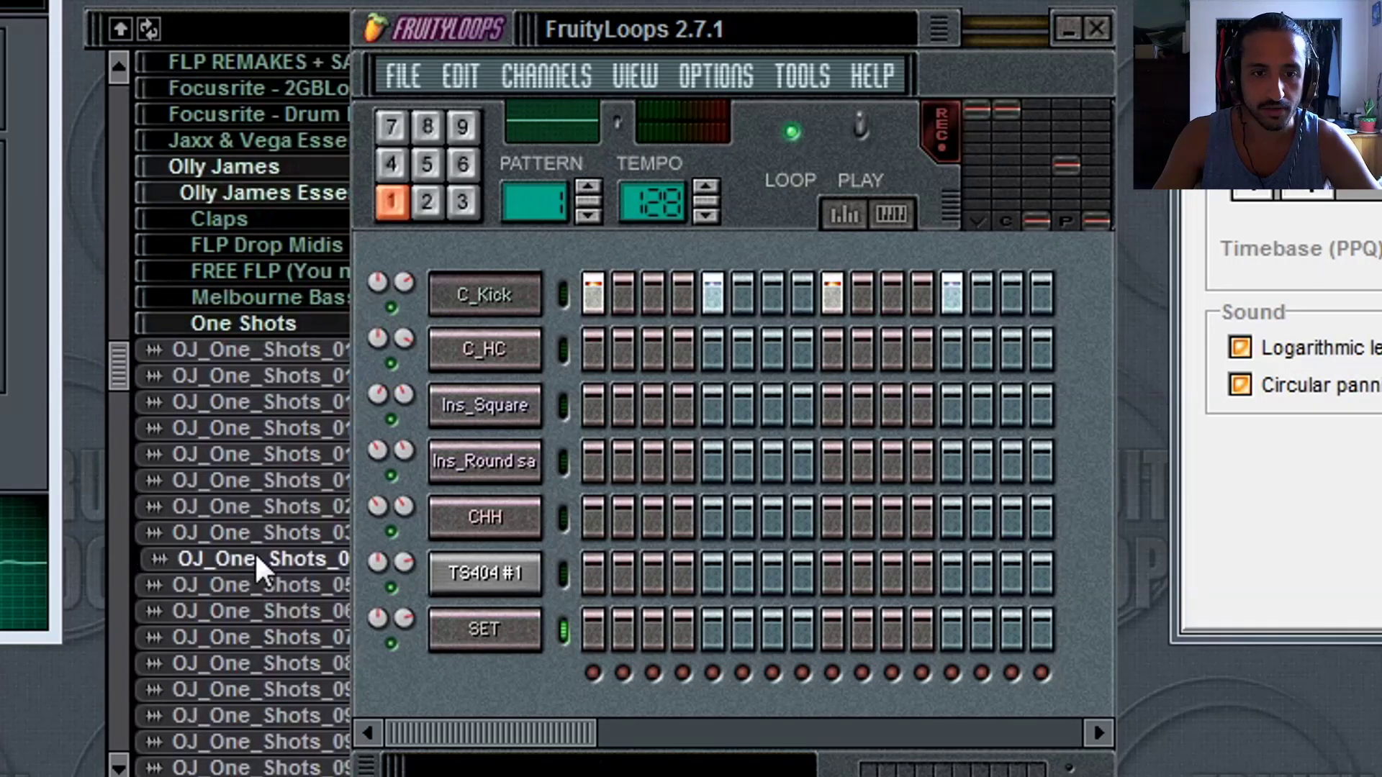
drag(249, 454, 499, 671)
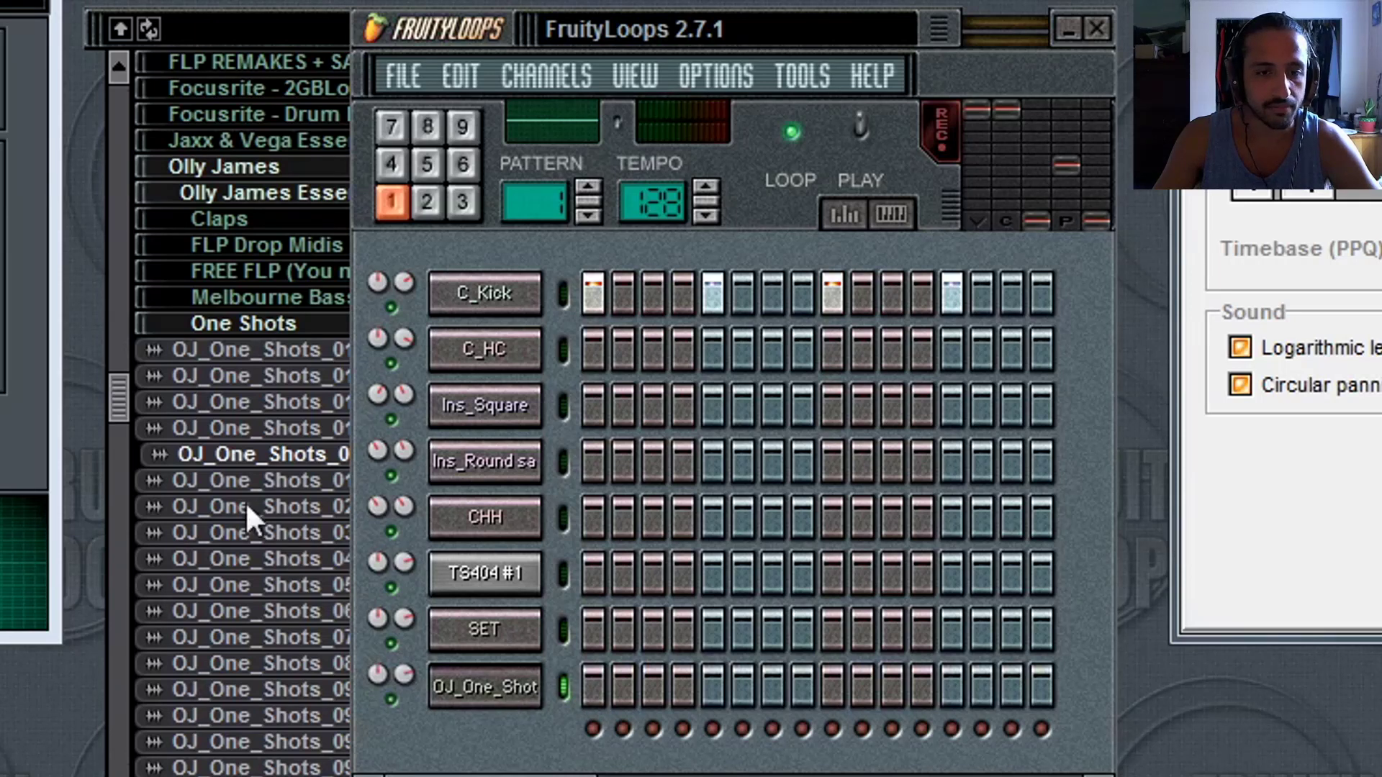
Look into the Melbourne Bass samples and collapse the Olly James folder.
click(261, 298)
scroll(277, 301, up, 1)
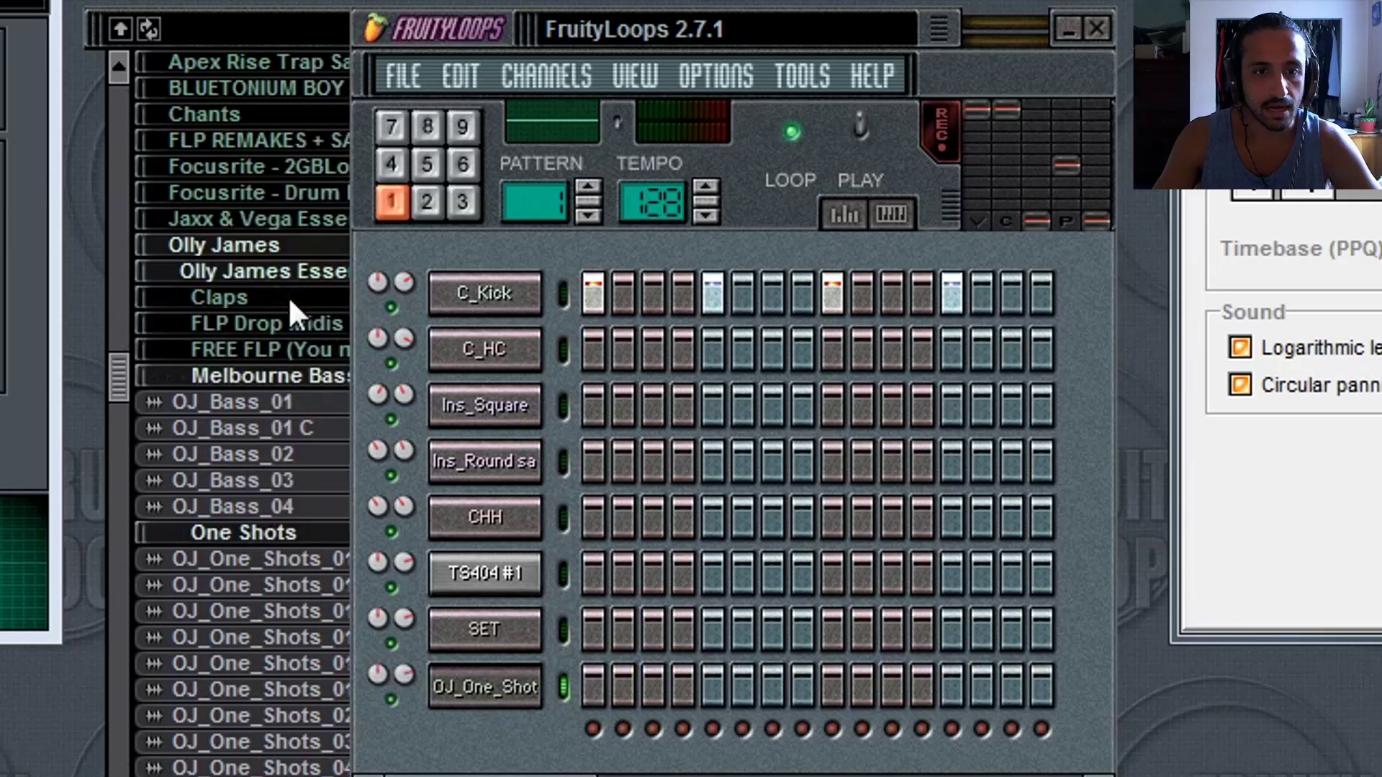
click(233, 249)
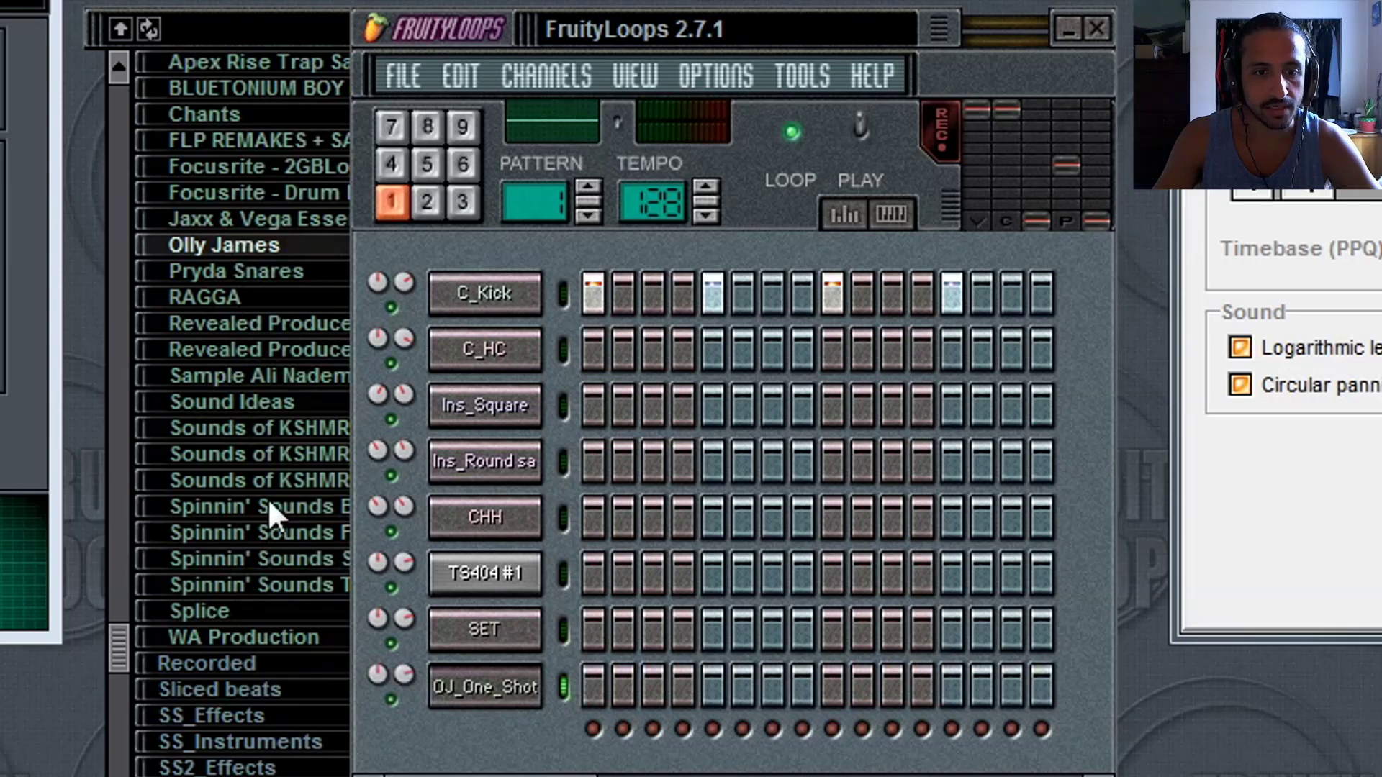
Look through the claps, cymbals and kicks folders of the first Sounds of KSHMR pack.
click(288, 431)
click(249, 454)
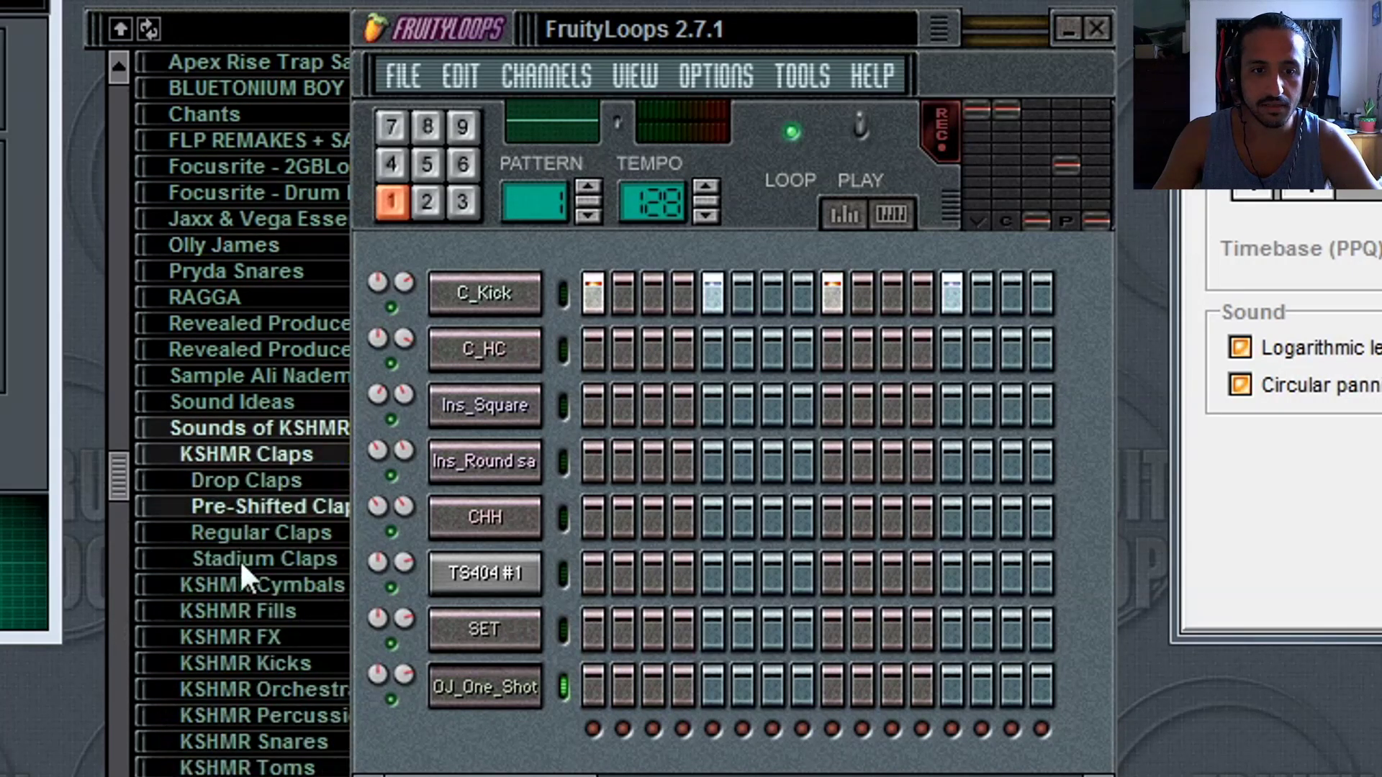
click(241, 582)
scroll(251, 687, down, 1)
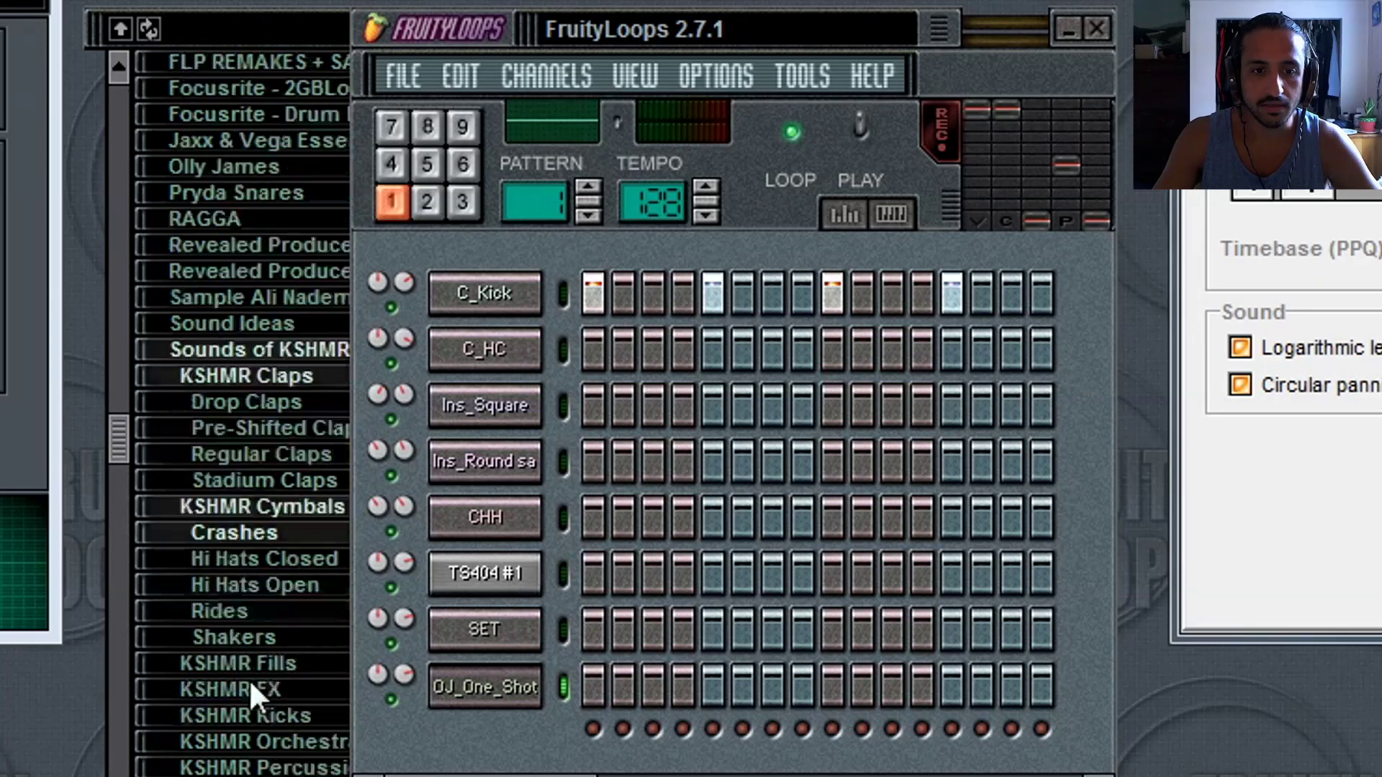
click(247, 713)
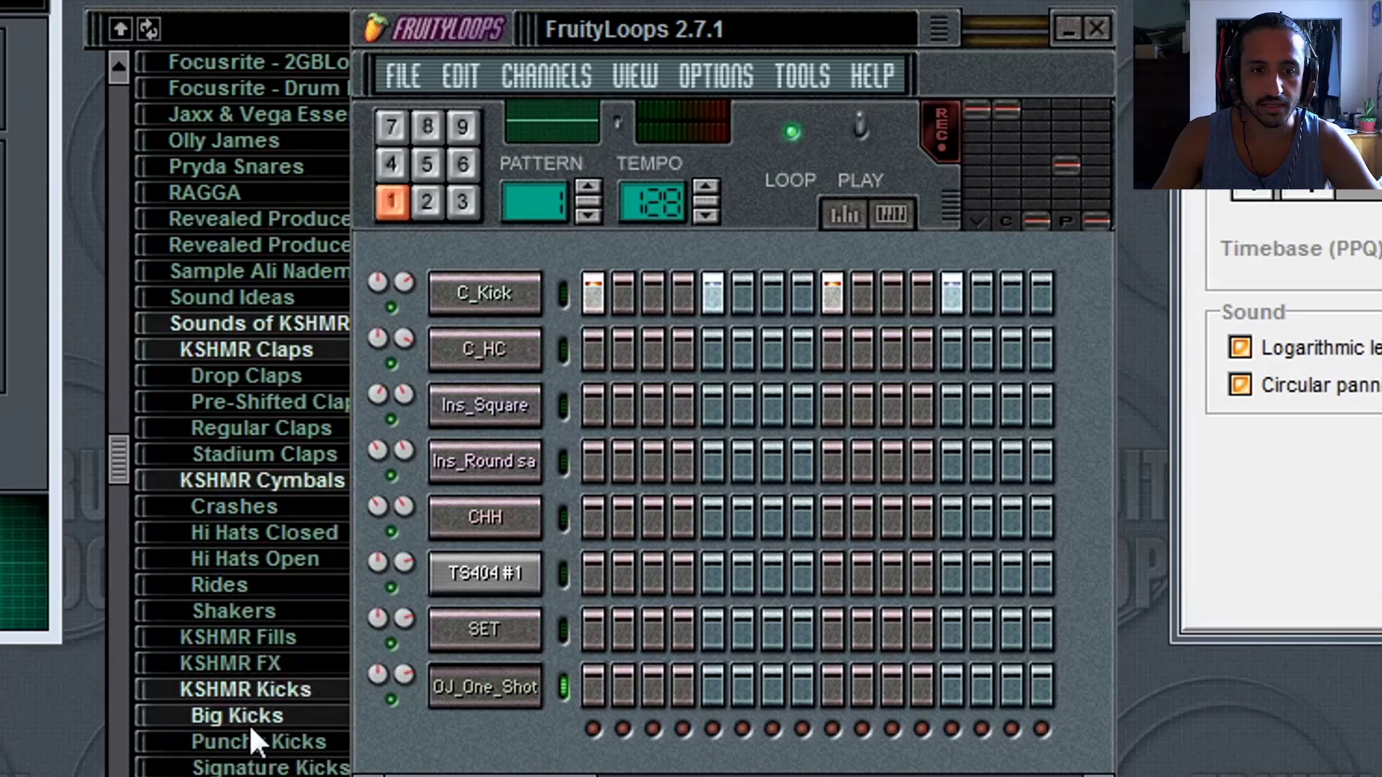
Audition a Cymatics sample in the AA Trap folder, and collapse AA Trap and the Packs folder.
scroll(262, 623, up, 4)
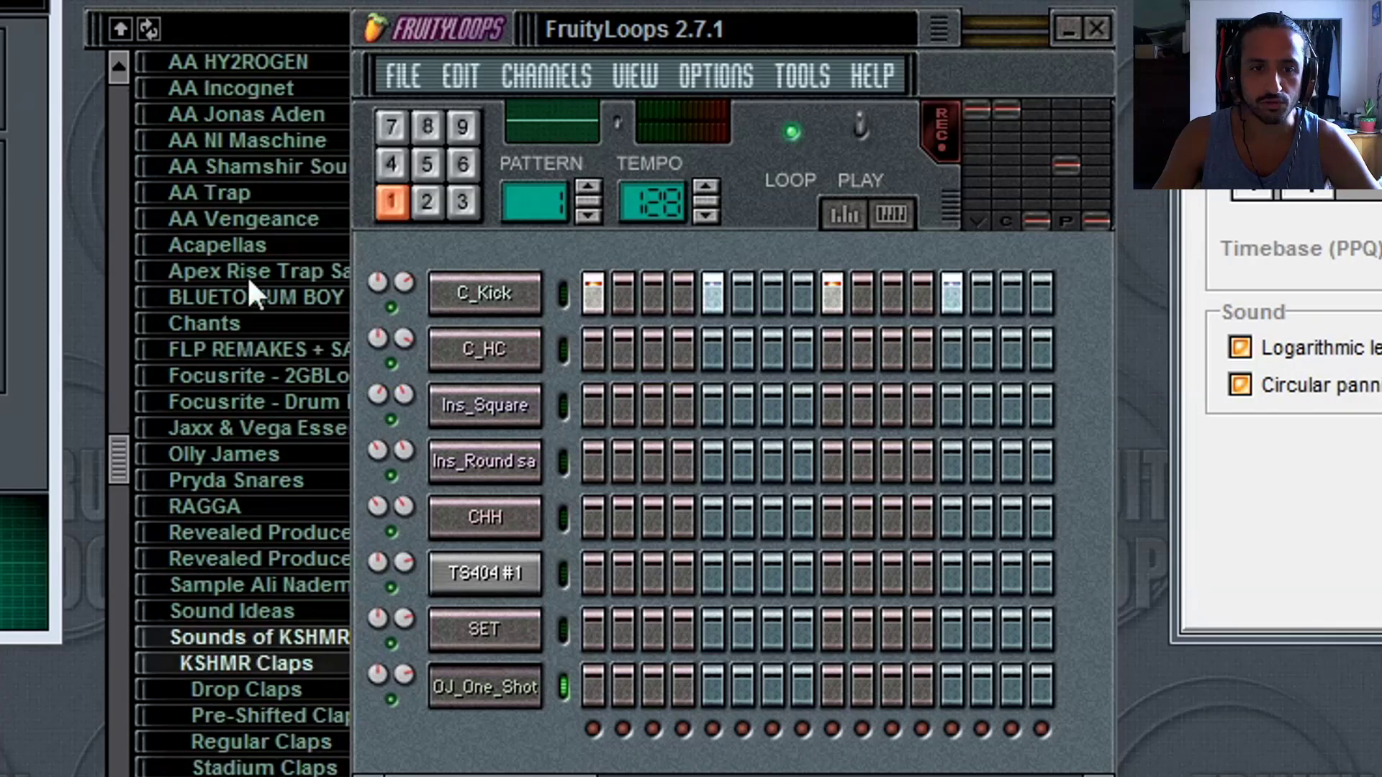
scroll(251, 292, up, 1)
click(226, 273)
click(240, 291)
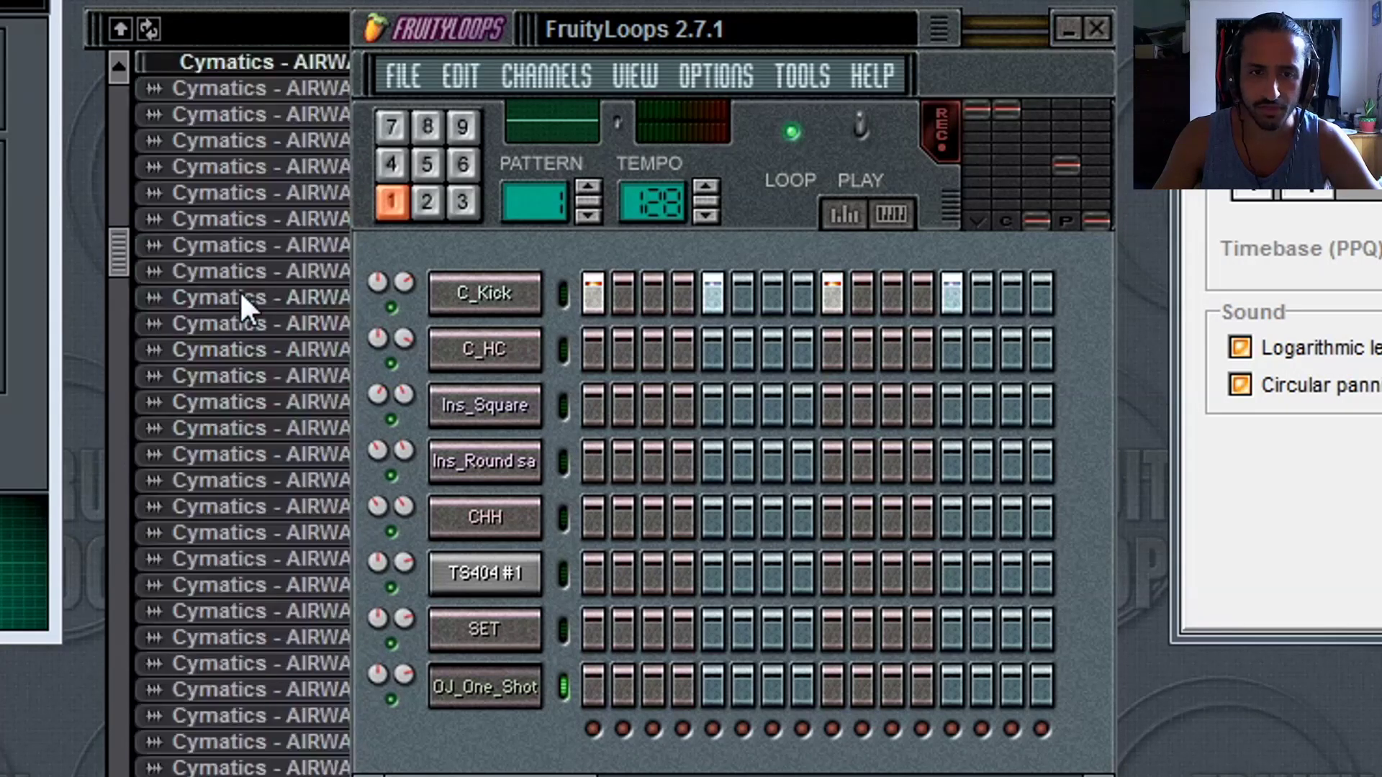
scroll(240, 291, up, 1)
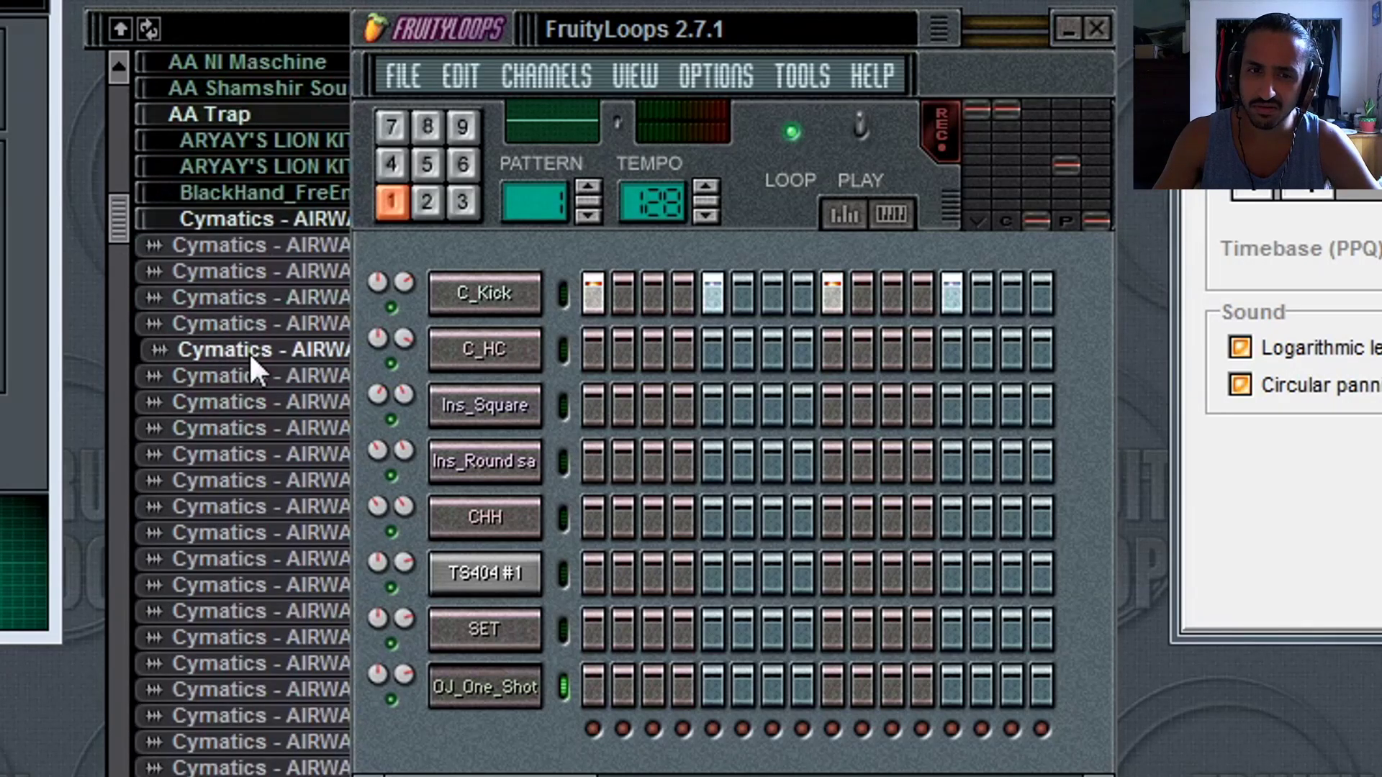
scroll(299, 274, up, 4)
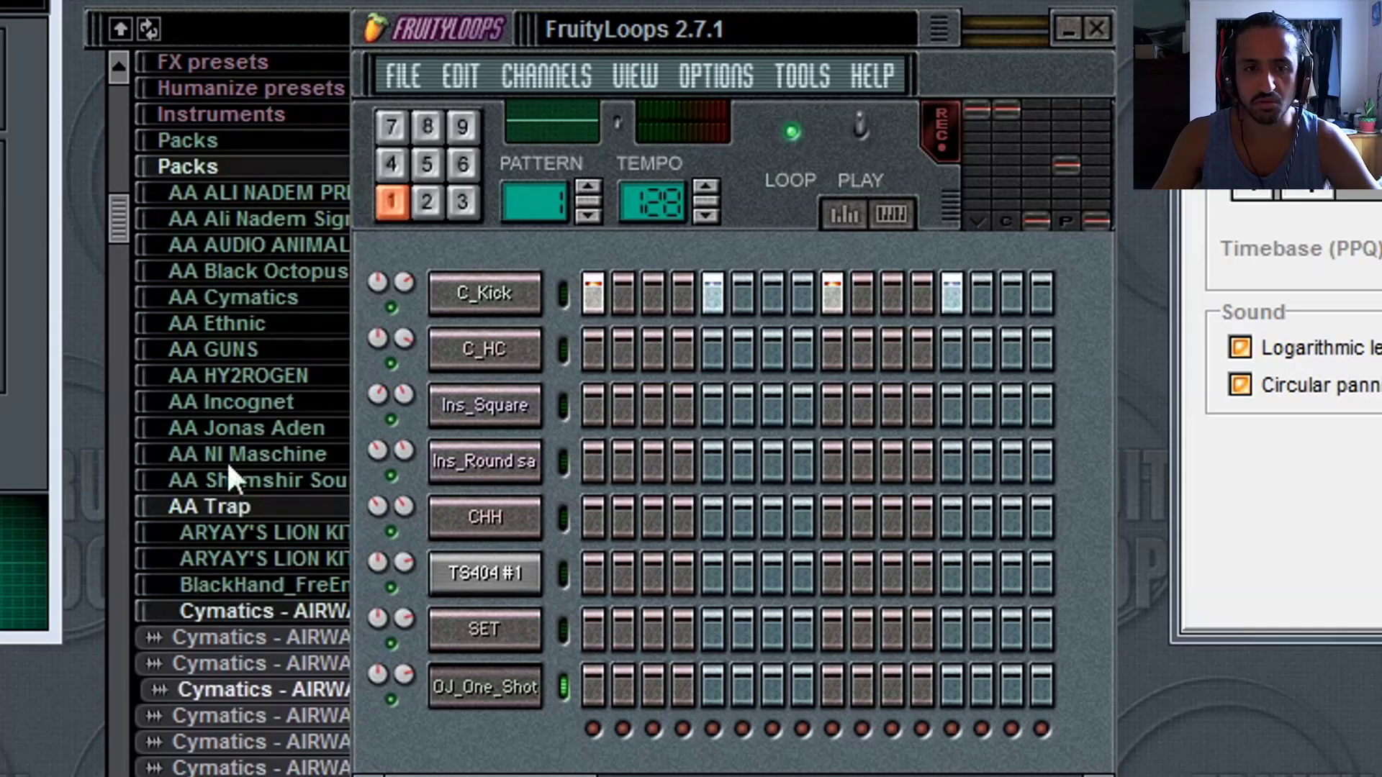
click(217, 506)
click(214, 171)
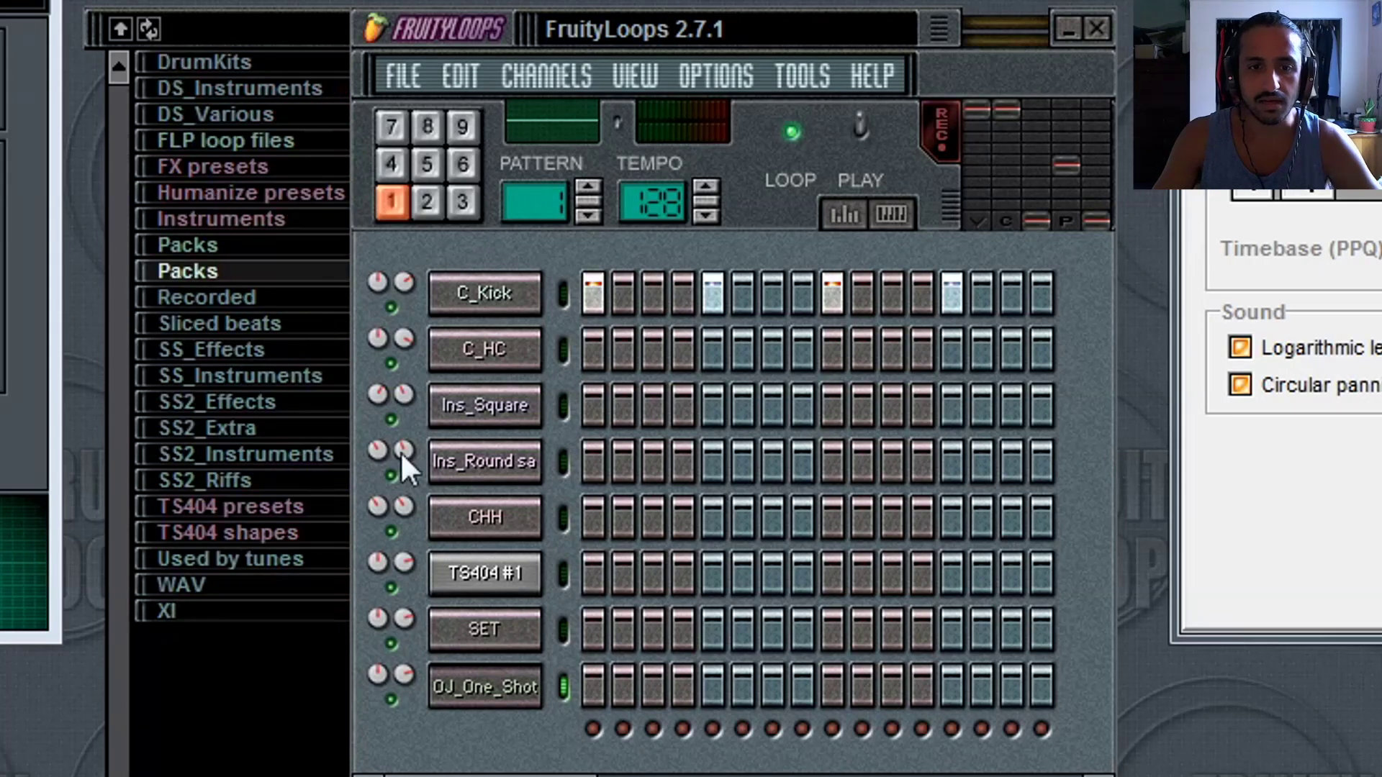
Look through the OJ_One_Shot channel's options and fill its steps with a random pattern.
right_click(506, 688)
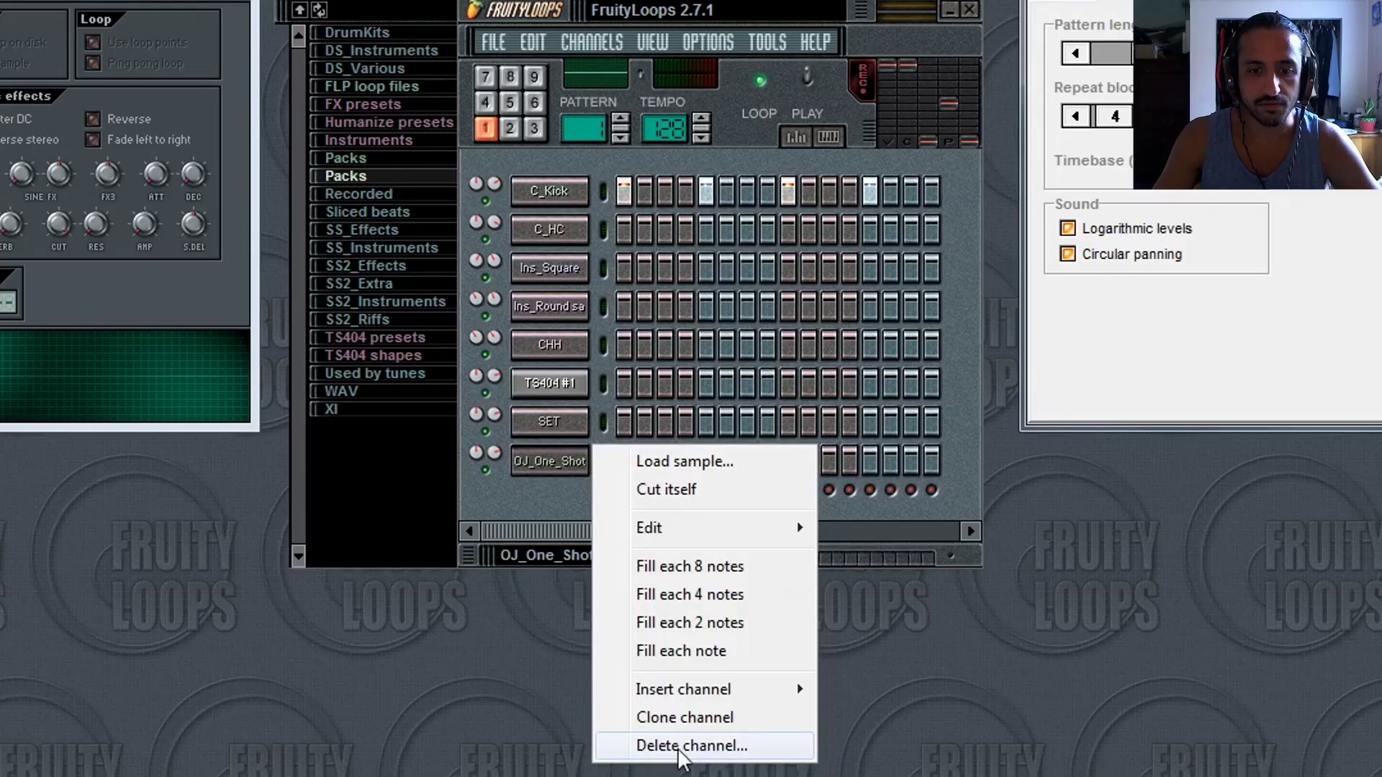
mouse_move(681, 689)
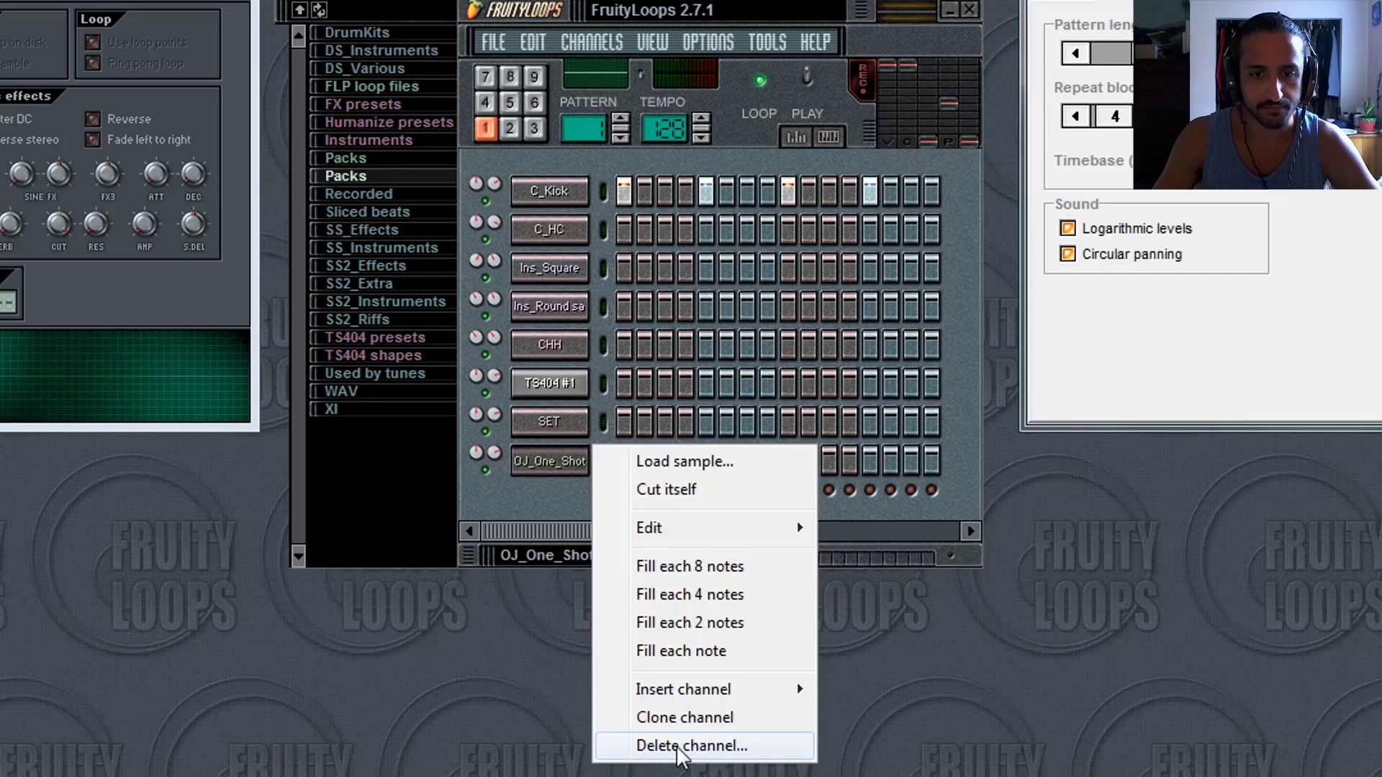
mouse_move(712, 539)
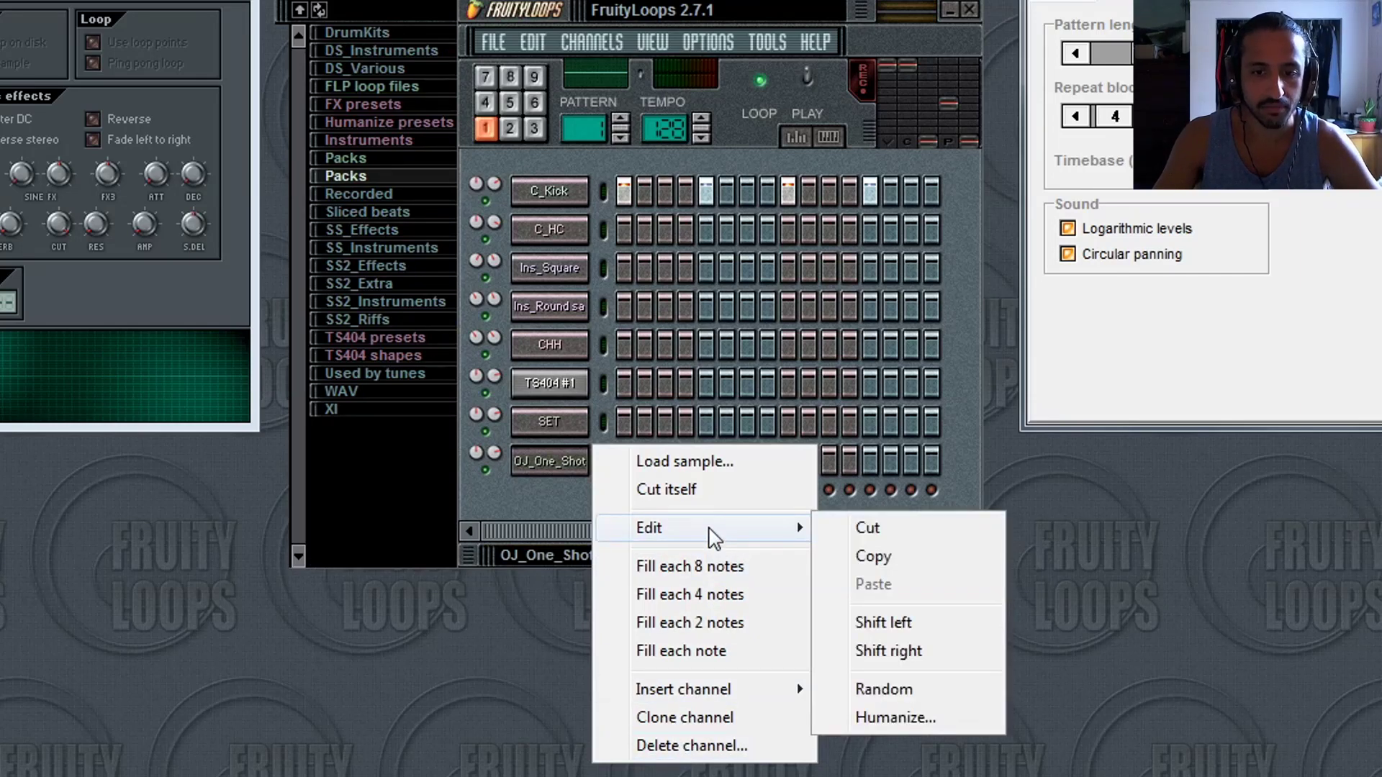
click(880, 690)
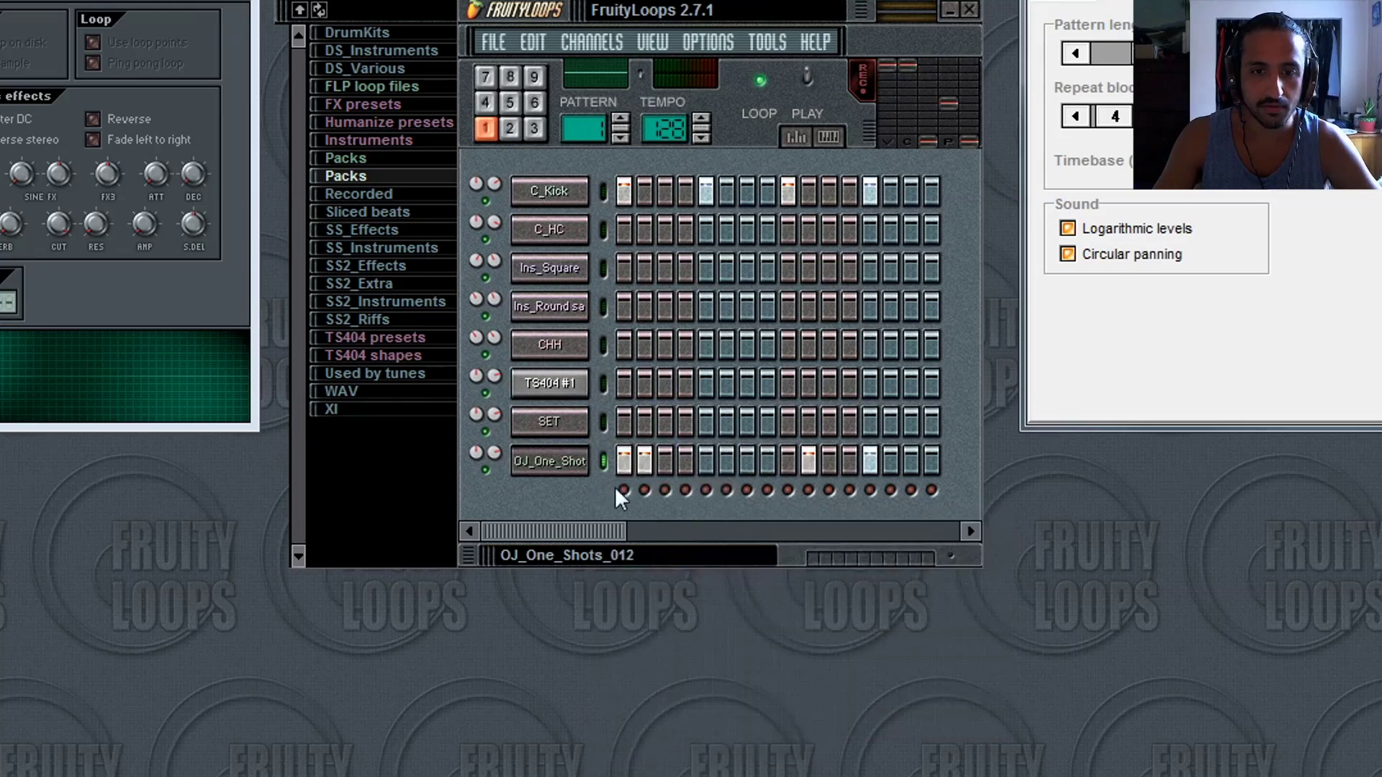
Delete the OJ_One_Shot and SET channels.
right_click(587, 462)
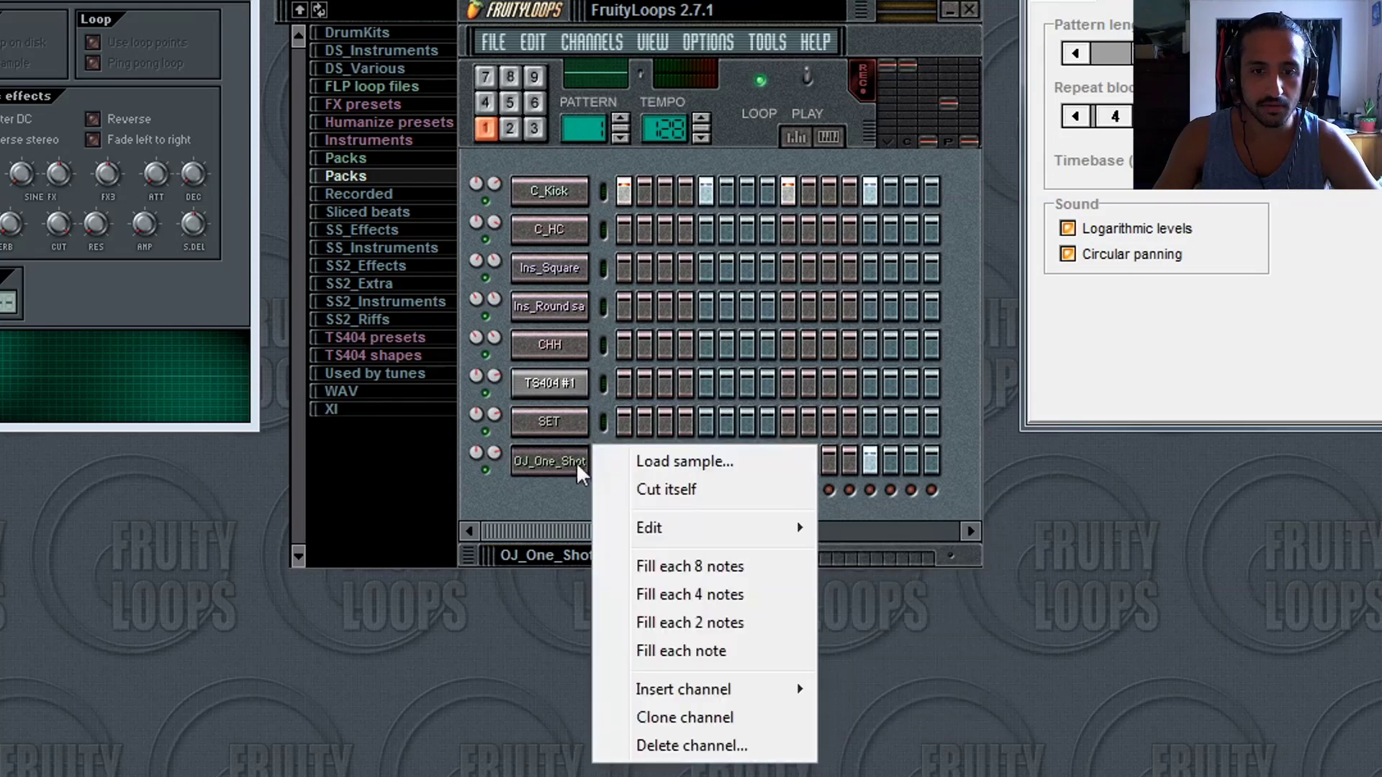
click(731, 747)
click(673, 292)
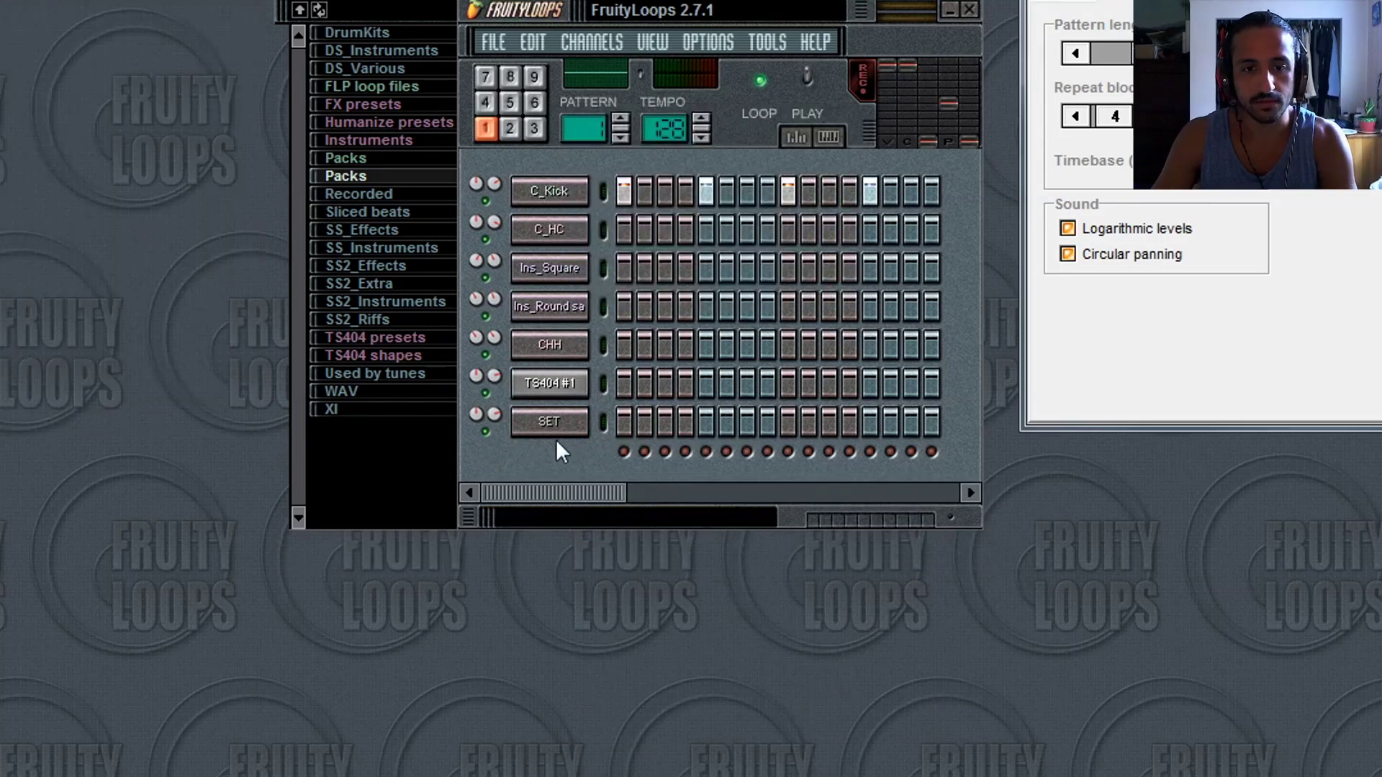
right_click(560, 421)
click(695, 705)
click(659, 293)
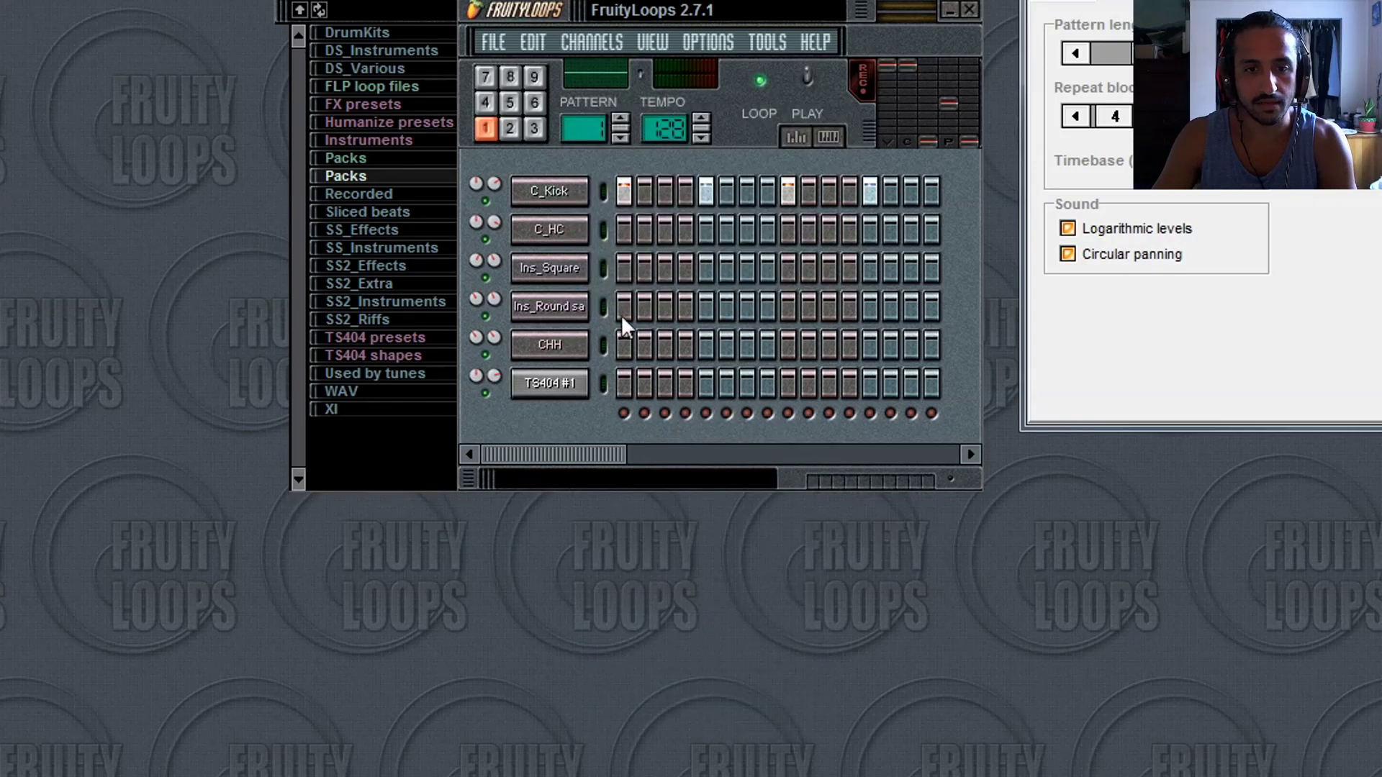
Copy the TS404 #1 channel's steps, fill every step of that channel, and clear its first 16 steps.
right_click(563, 381)
mouse_move(640, 389)
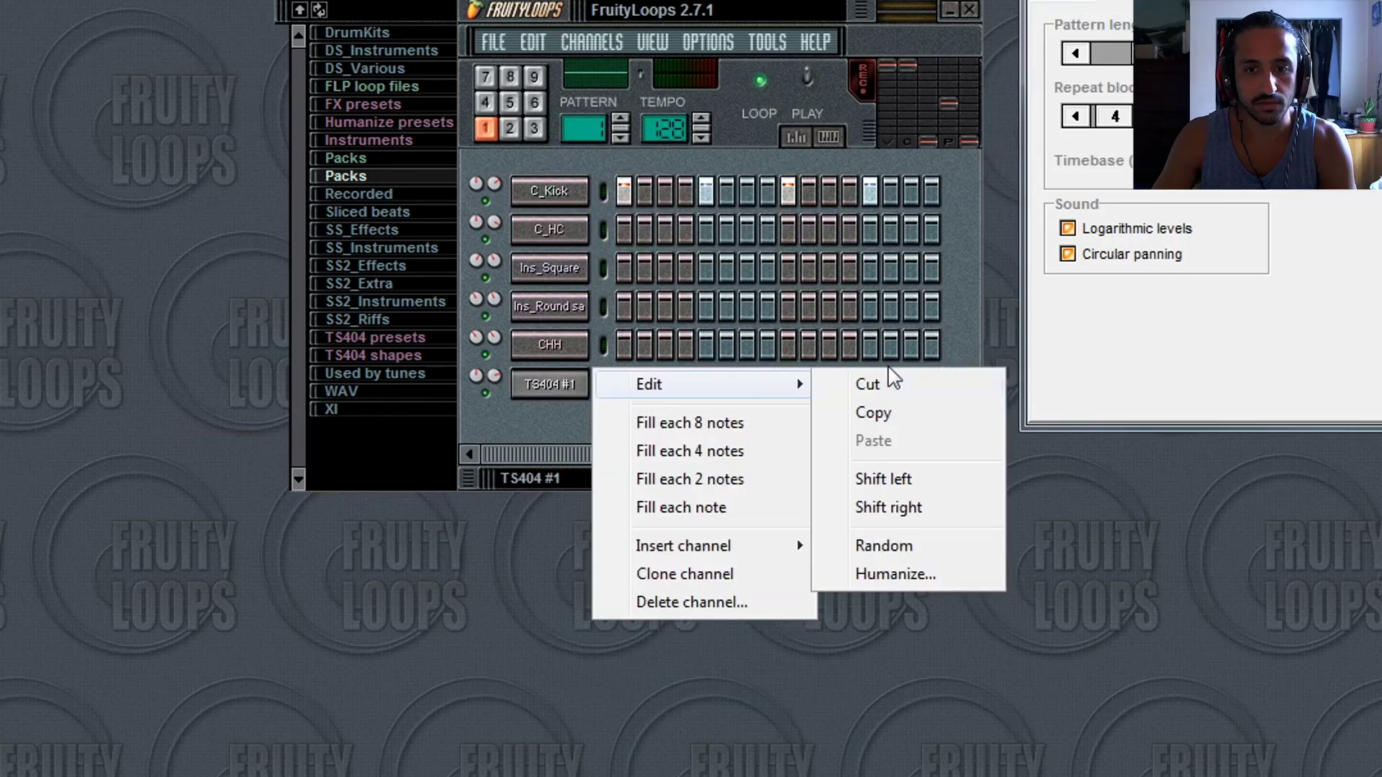
click(884, 412)
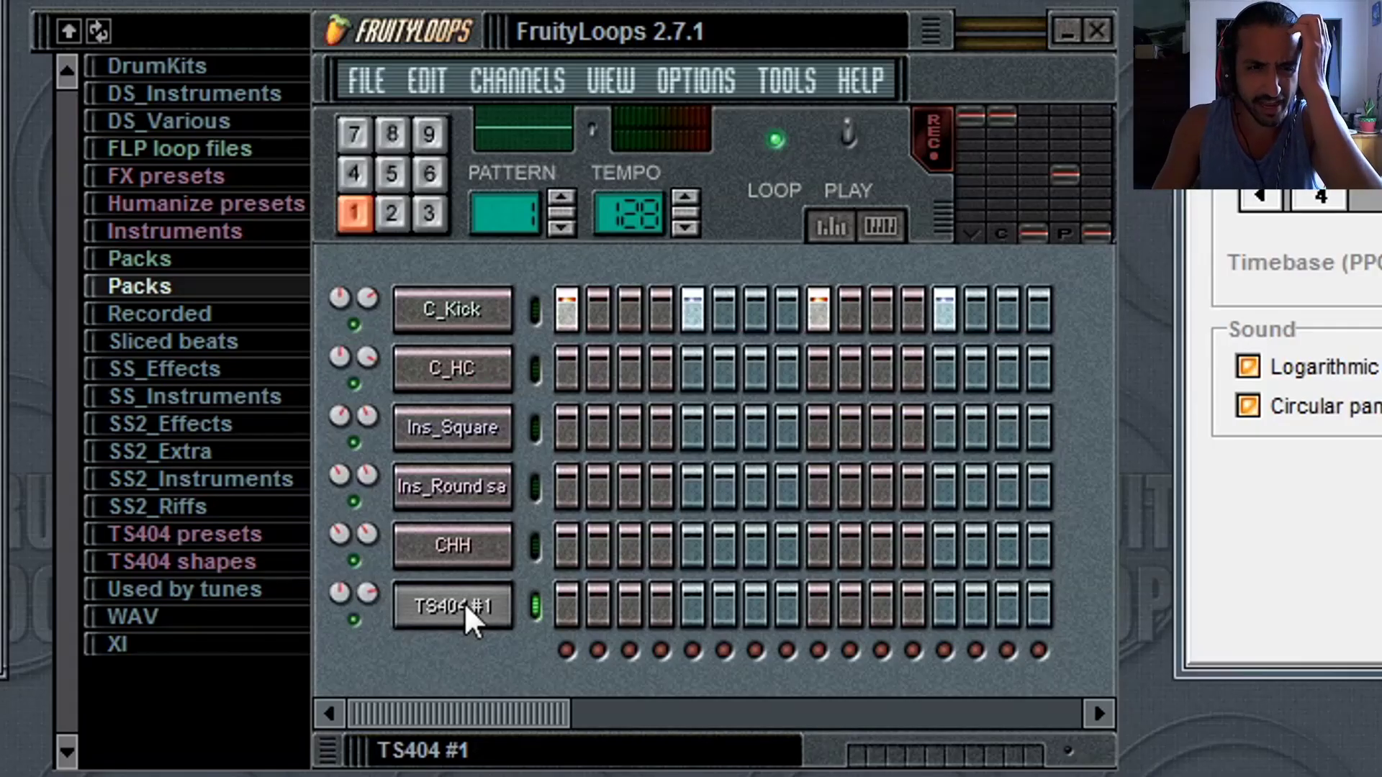
right_click(459, 608)
mouse_move(643, 611)
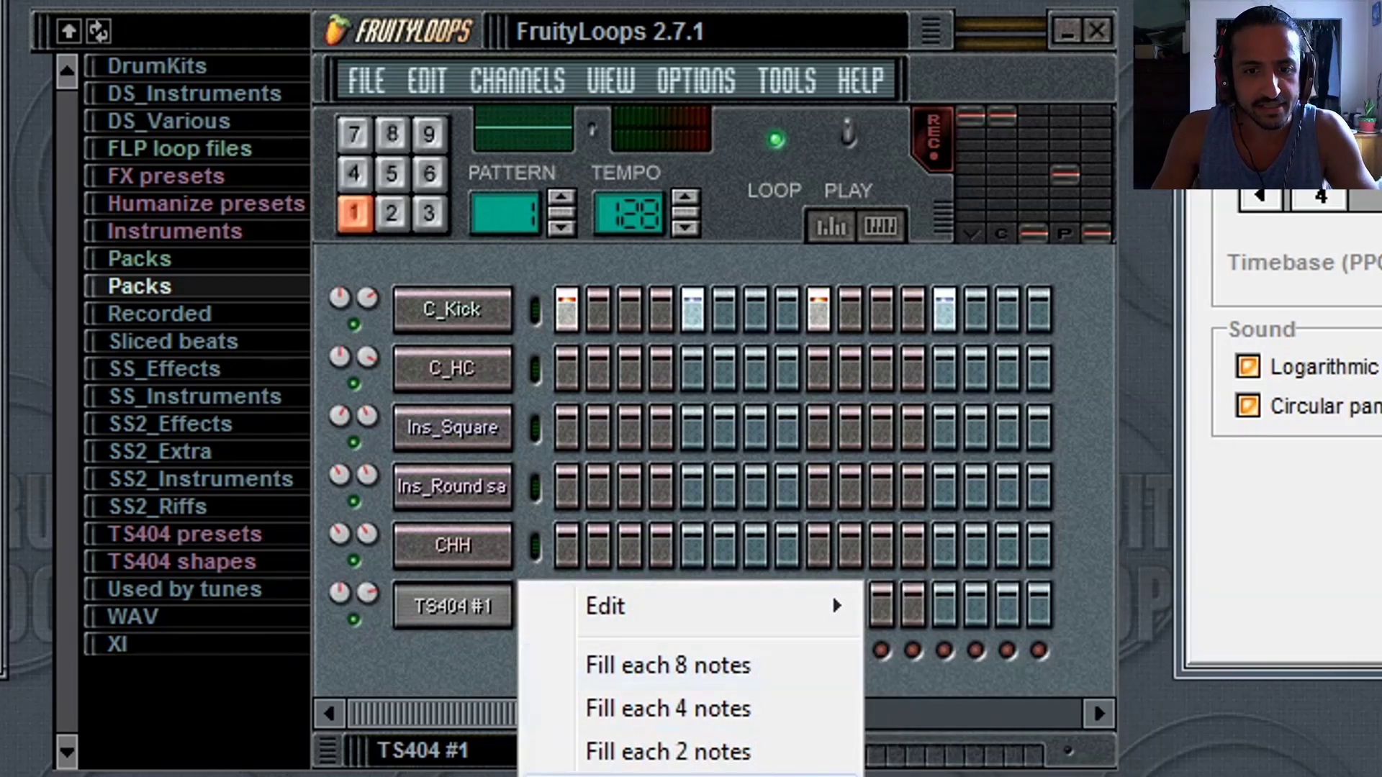
click(669, 776)
drag(603, 605, 1045, 603)
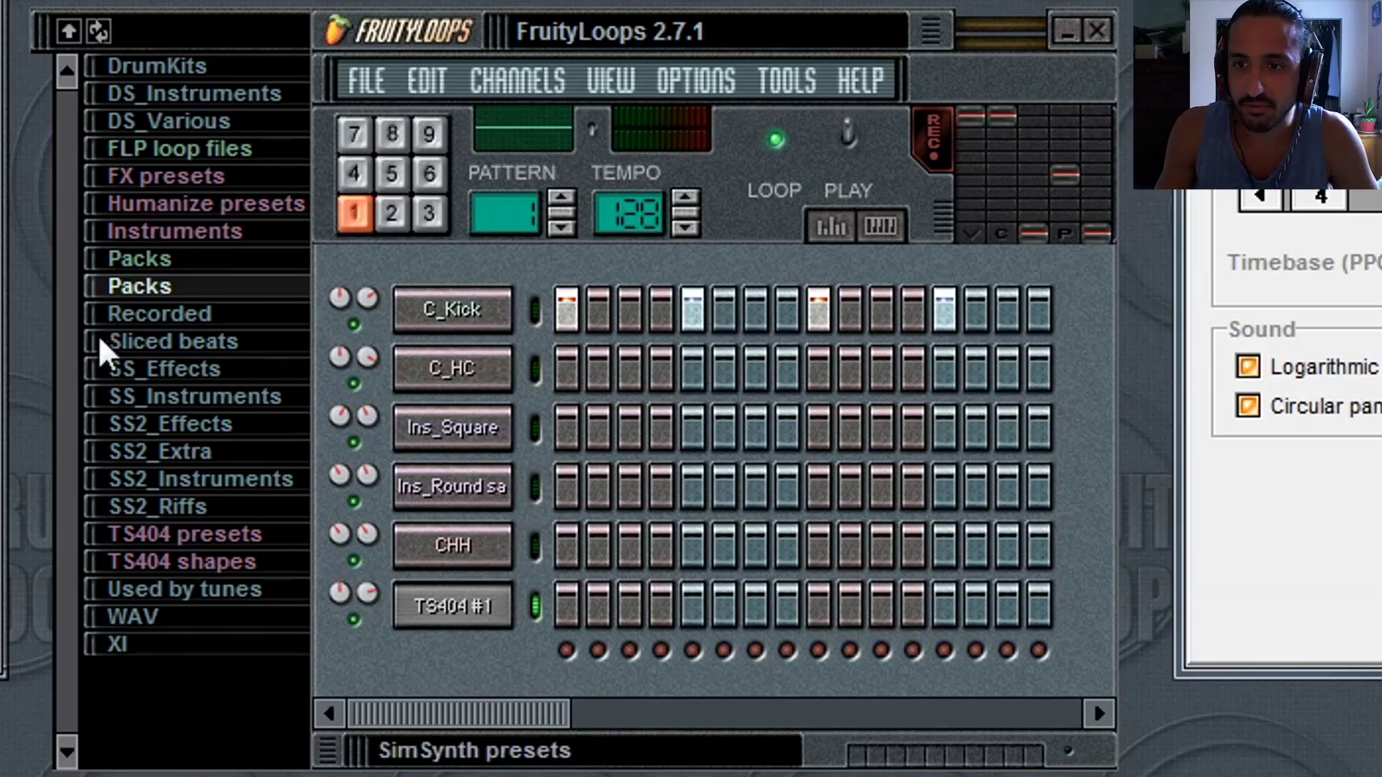
Place notes on steps 3, 8, 11 and 15 of the TS404 #1 channel while the pattern plays, and stop playback.
click(630, 612)
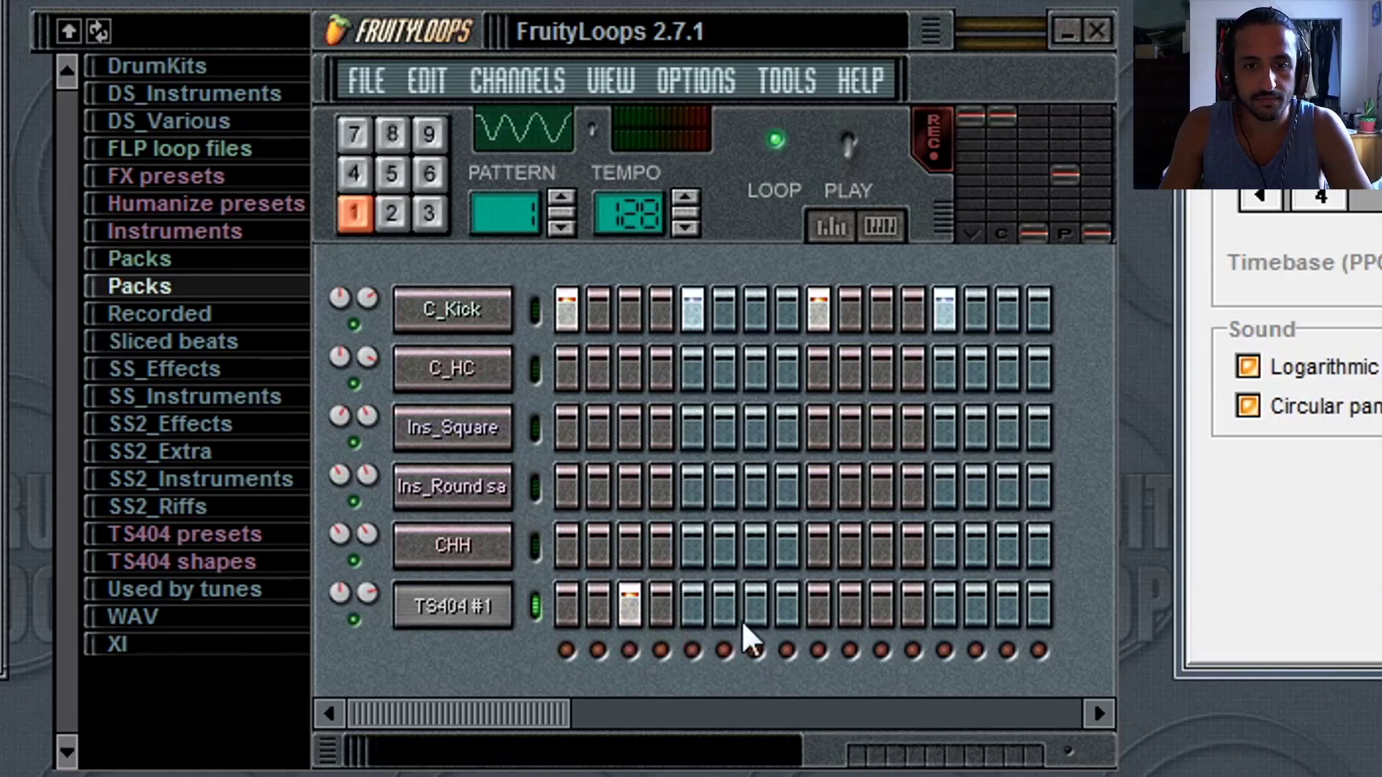
click(787, 606)
click(881, 603)
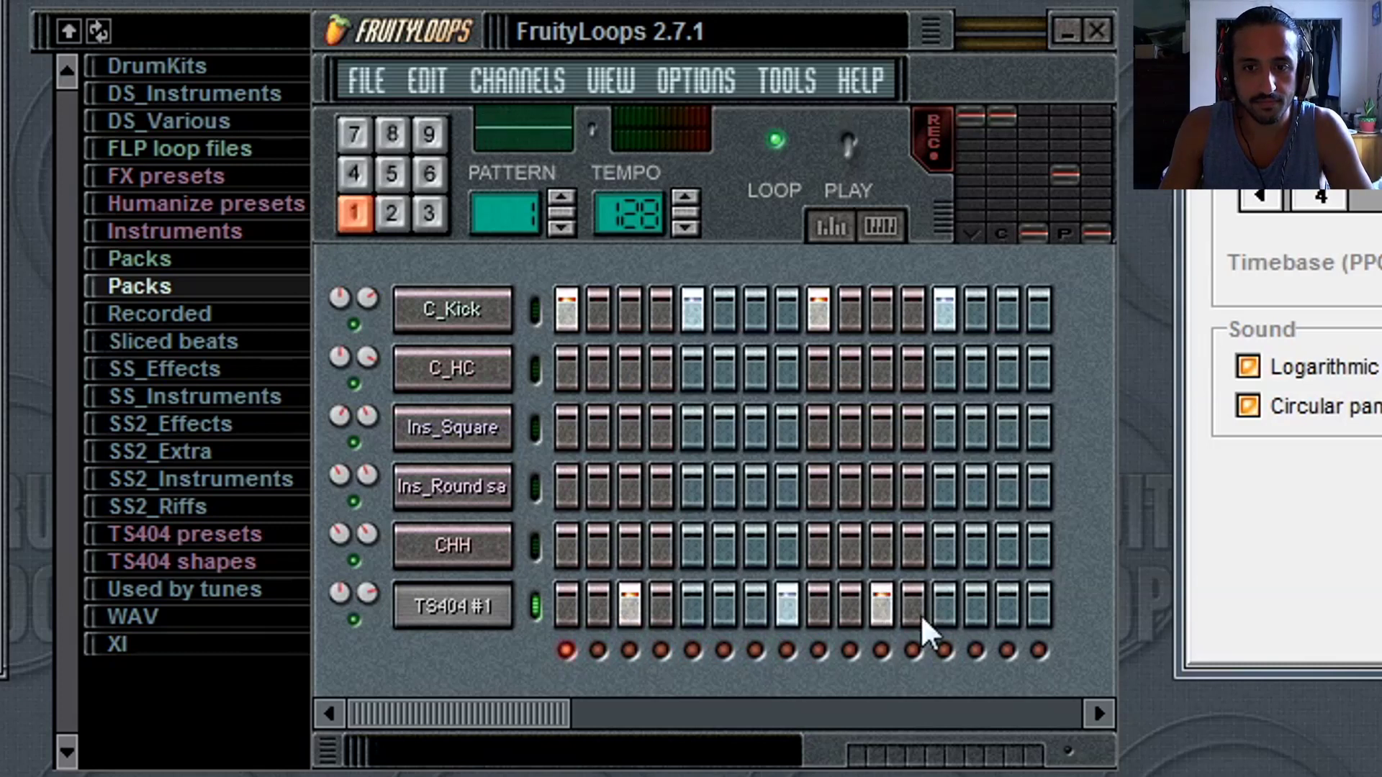
click(1011, 604)
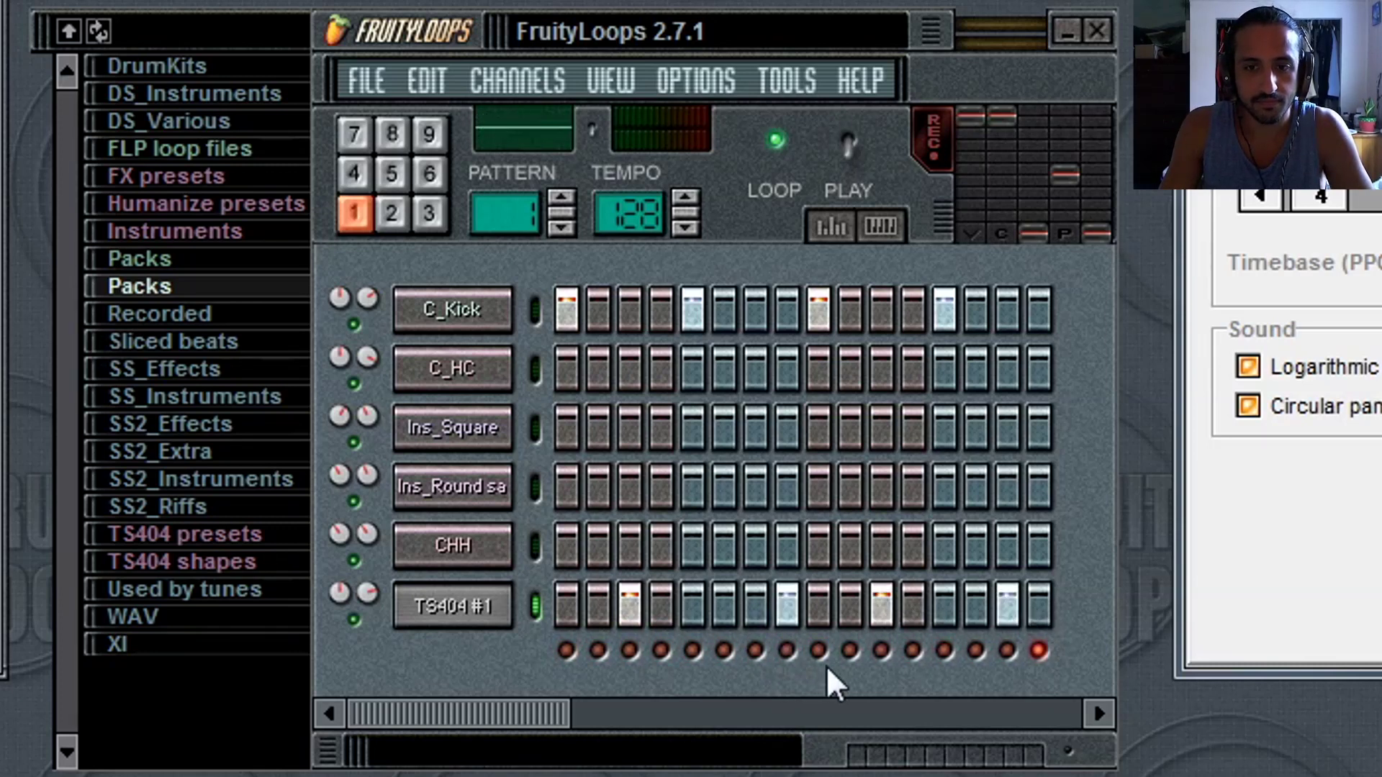
key(space)
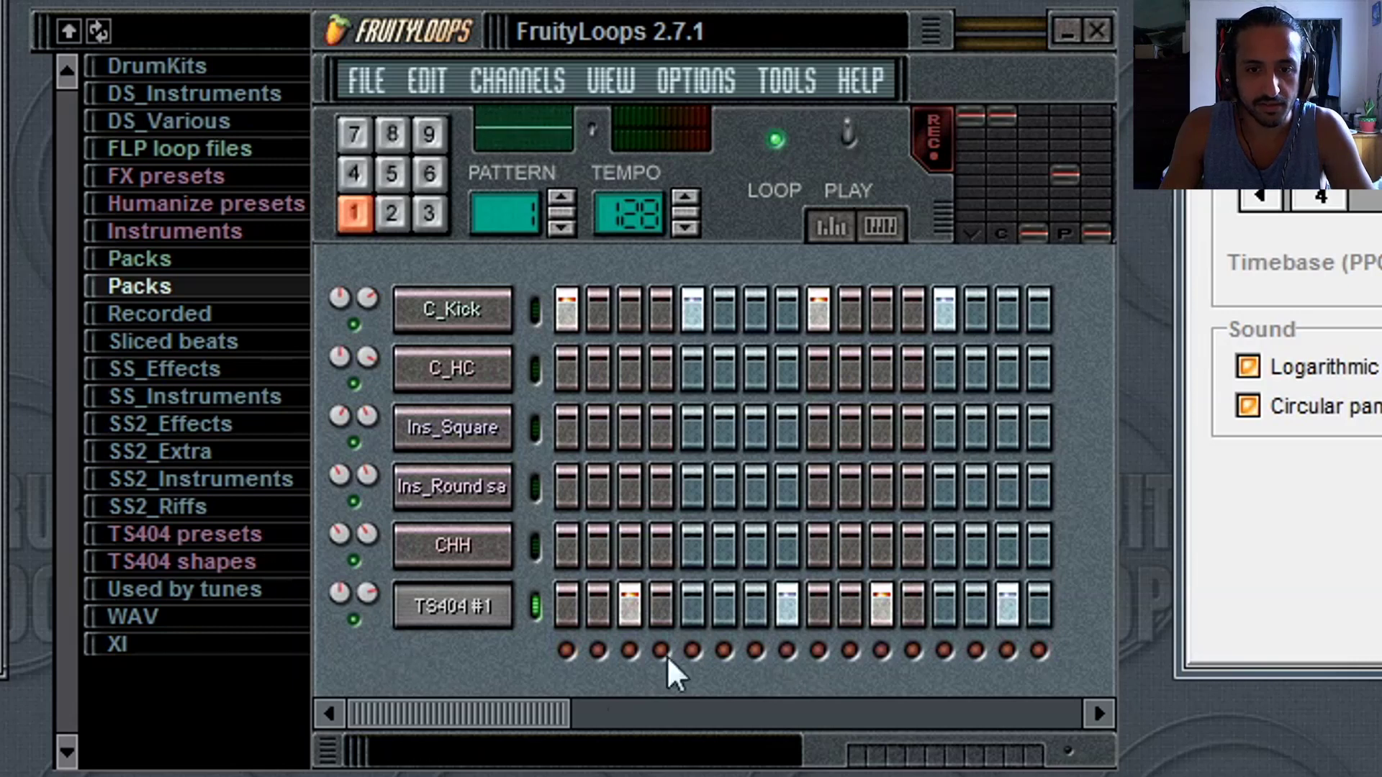
Clear the leftover filled steps of TS404 #1 in the rest of the pattern, and return to its start.
drag(547, 713, 922, 725)
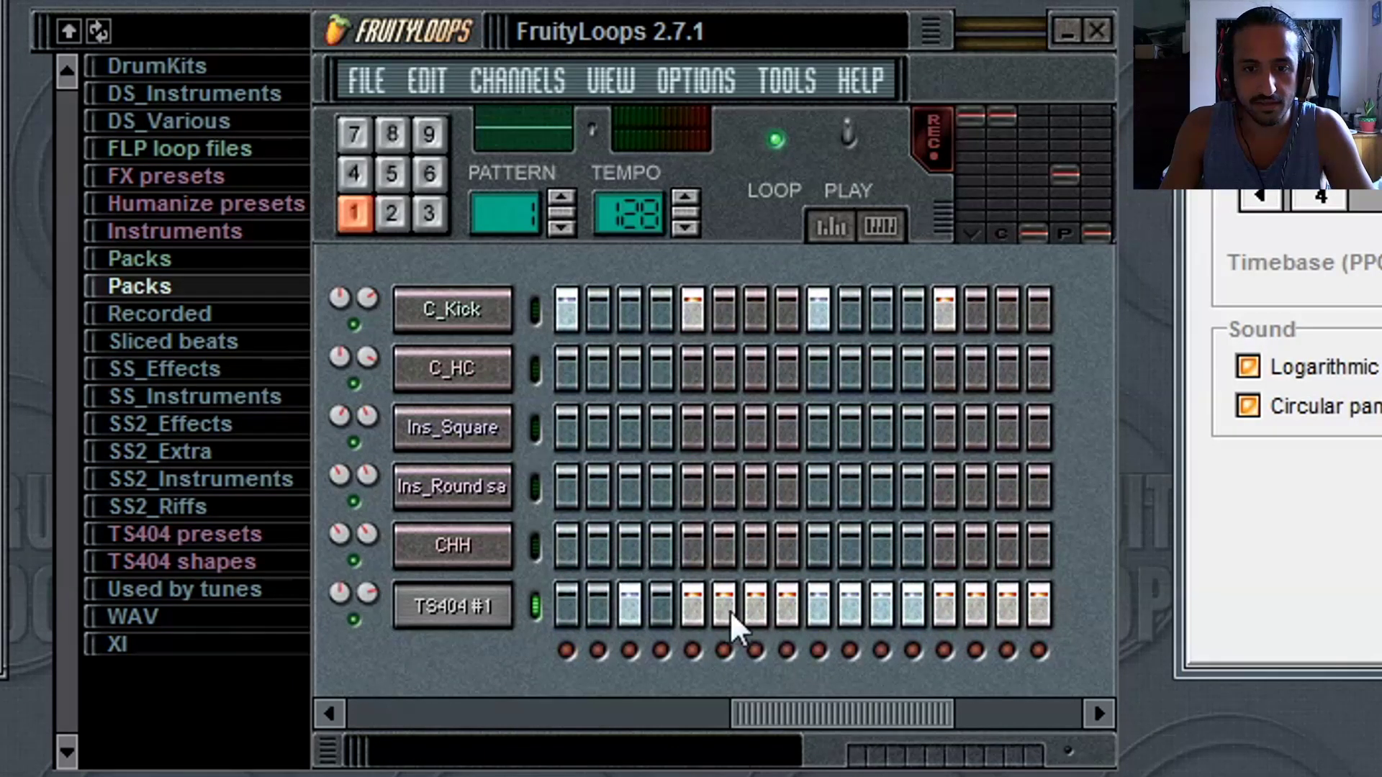
click(1047, 713)
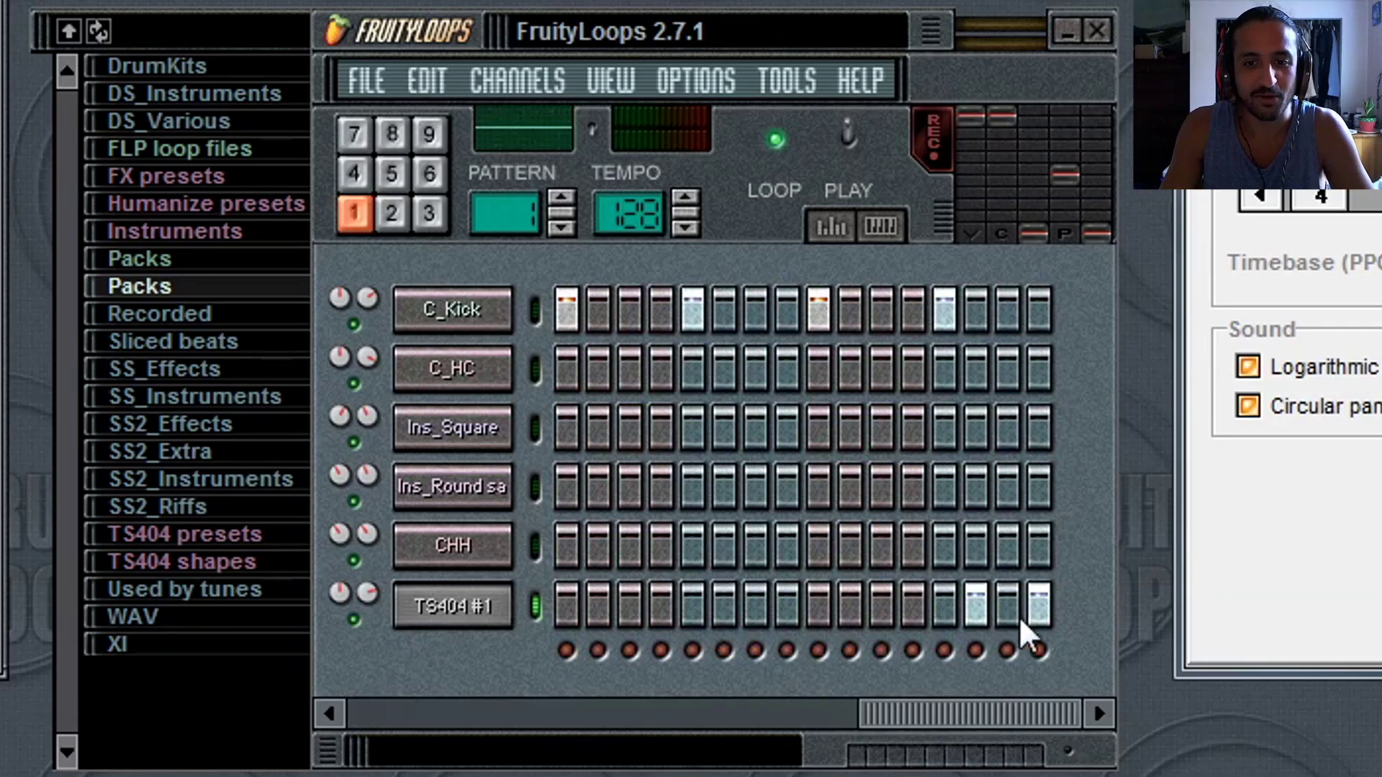
drag(979, 727, 421, 672)
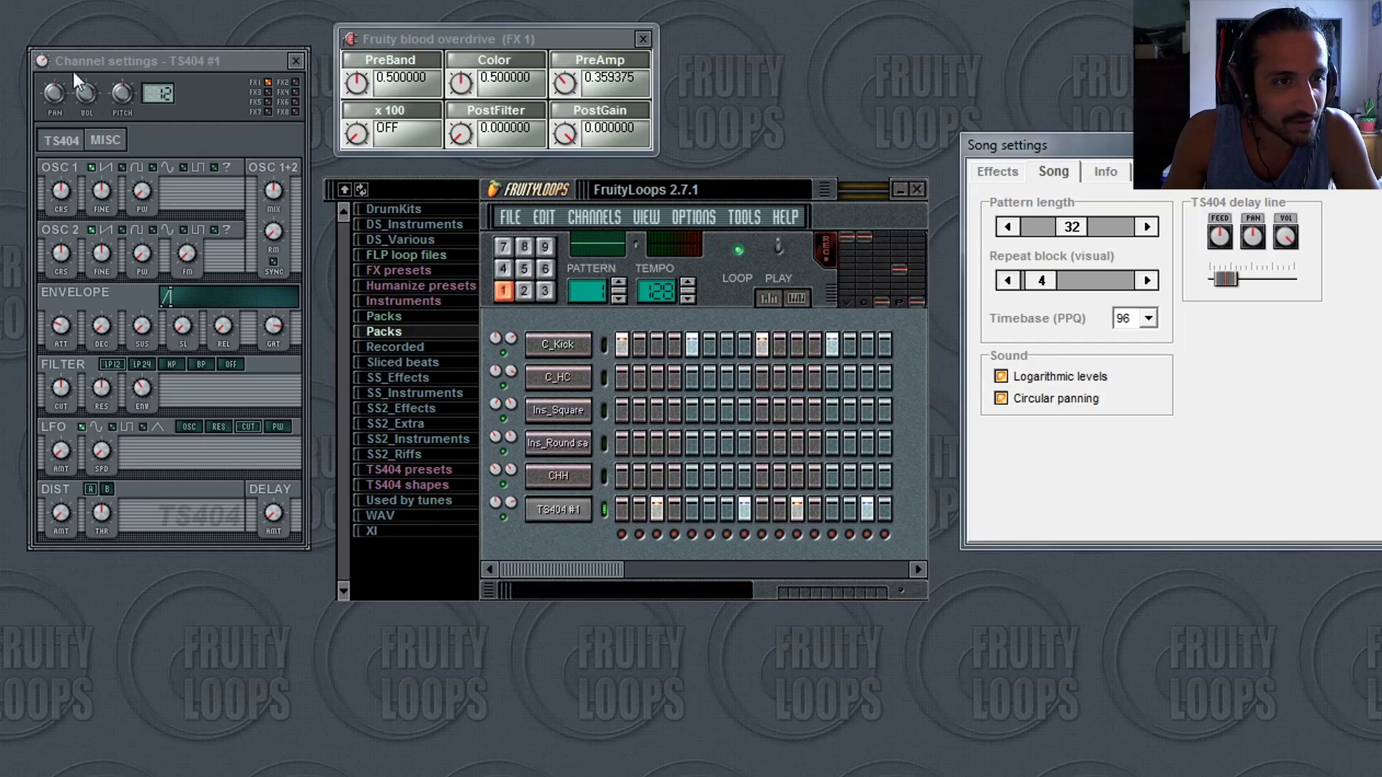
Look at the miscellaneous properties and synthesizer controls in the TS404 #1 channel settings.
click(103, 140)
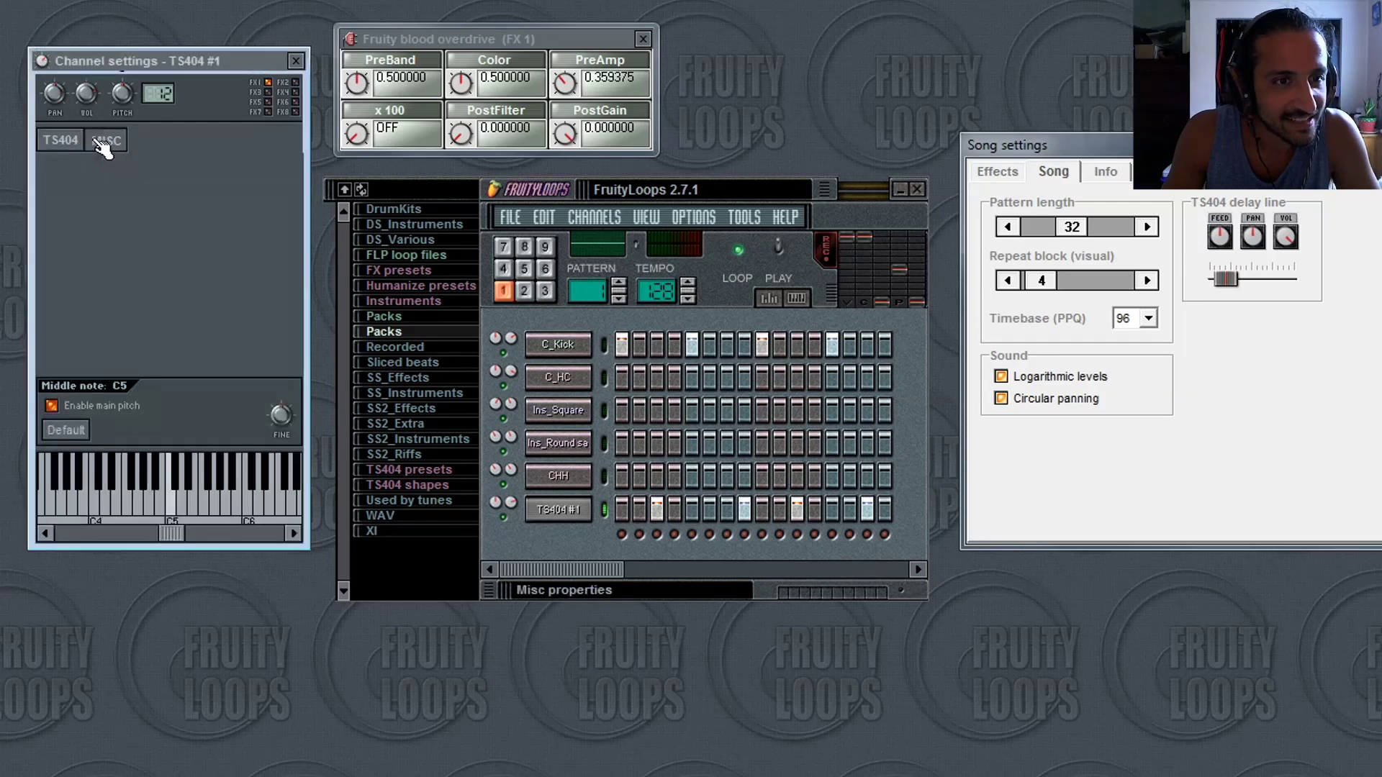
click(69, 140)
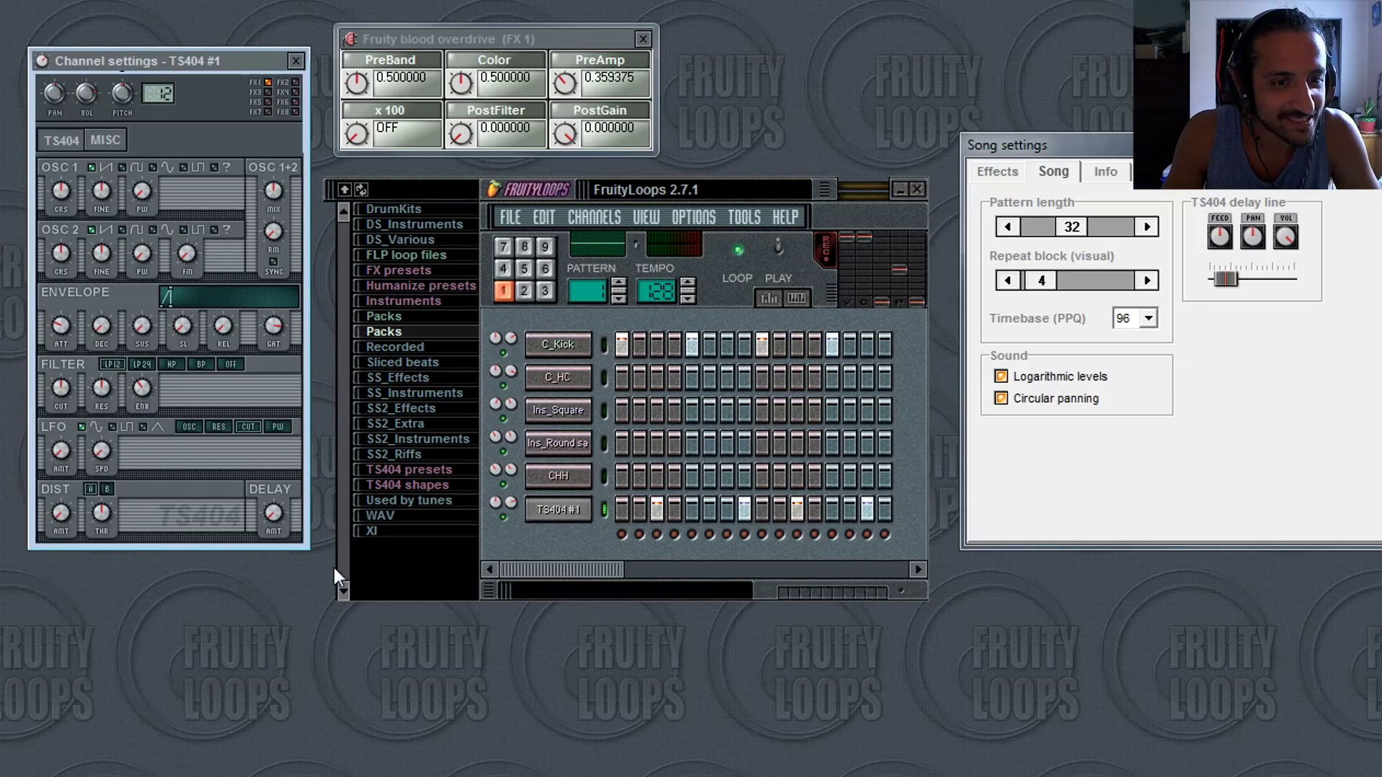
key(space)
Try the distortion amount and the OSC 1 coarse tuning of TS404 #1, and reset OSC 1's coarse and fine tuning.
mouse_move(63, 512)
mouse_down()
mouse_move(63, 485)
mouse_move(64, 513)
mouse_up()
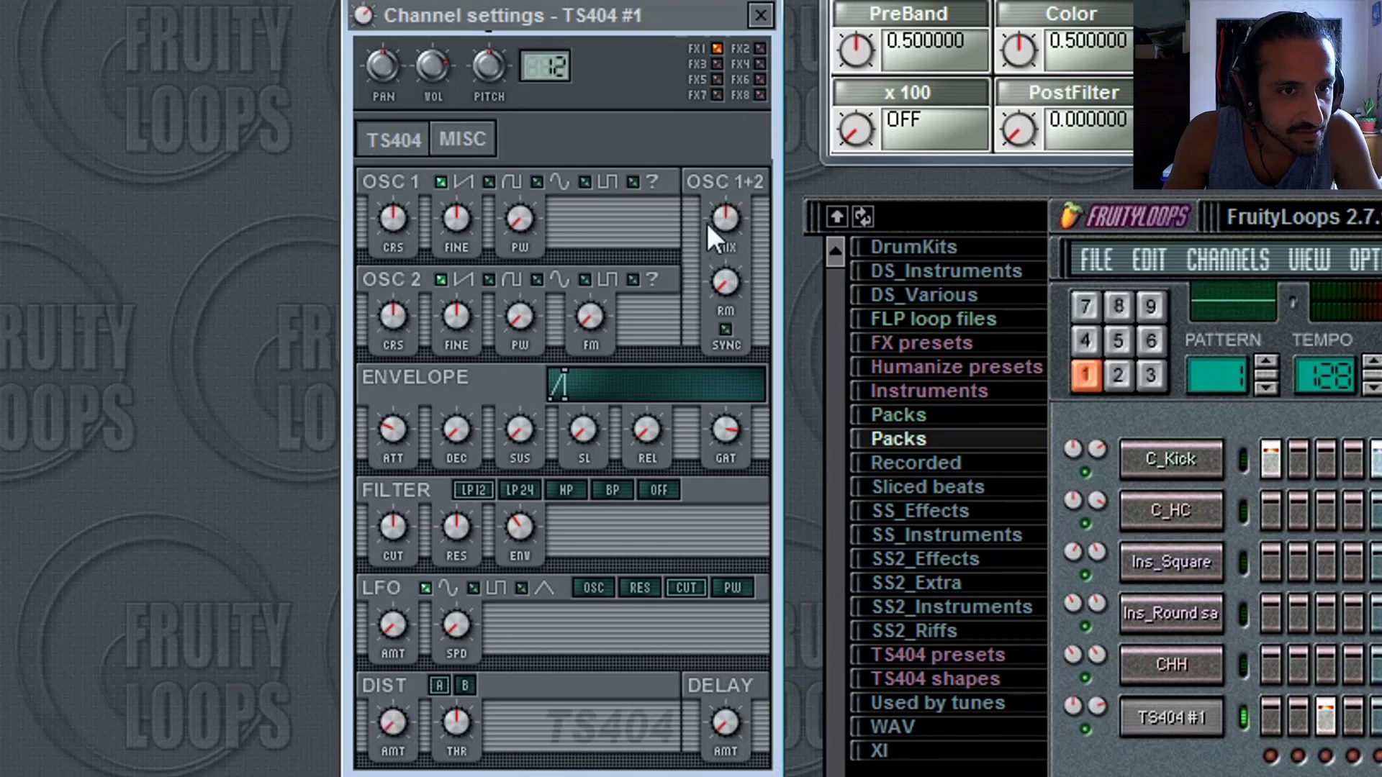
drag(396, 222, 395, 189)
right_click(393, 218)
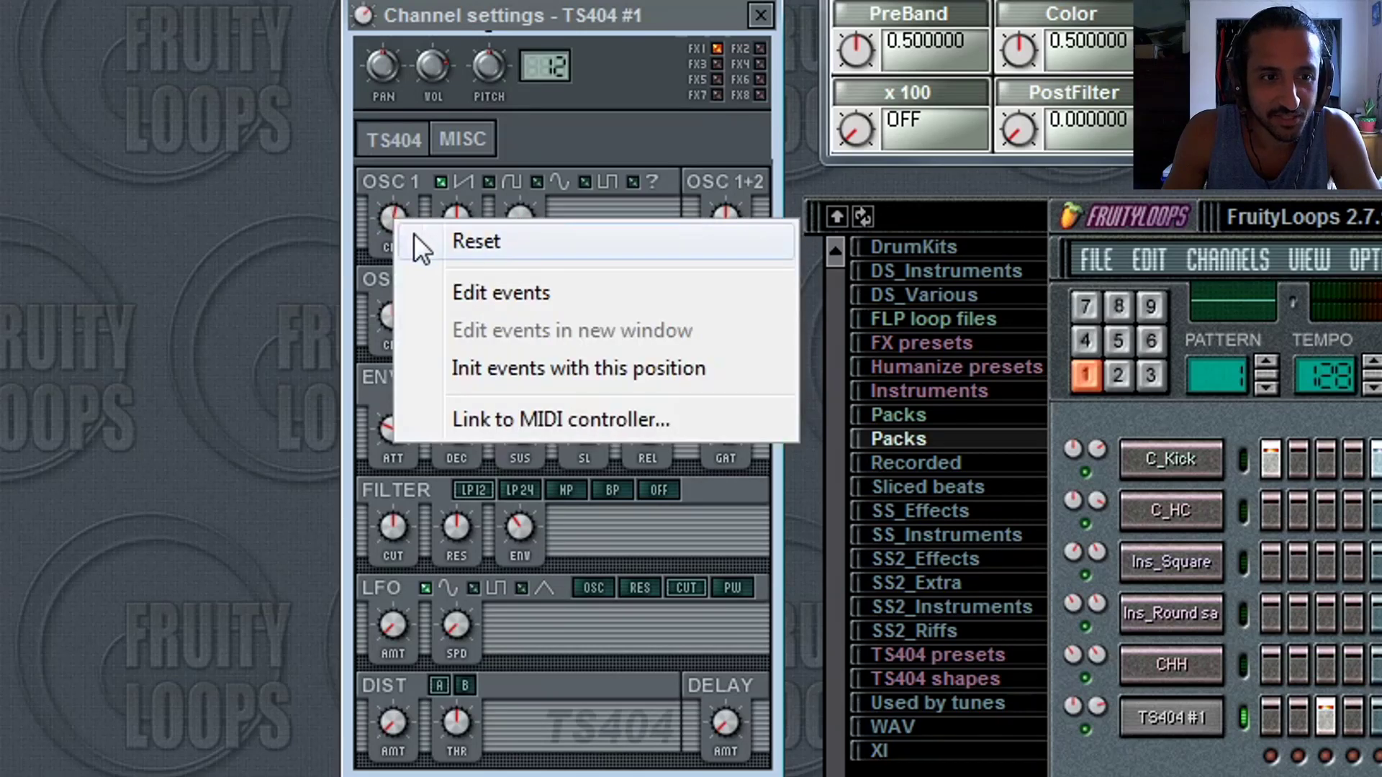
click(413, 235)
right_click(446, 216)
click(461, 234)
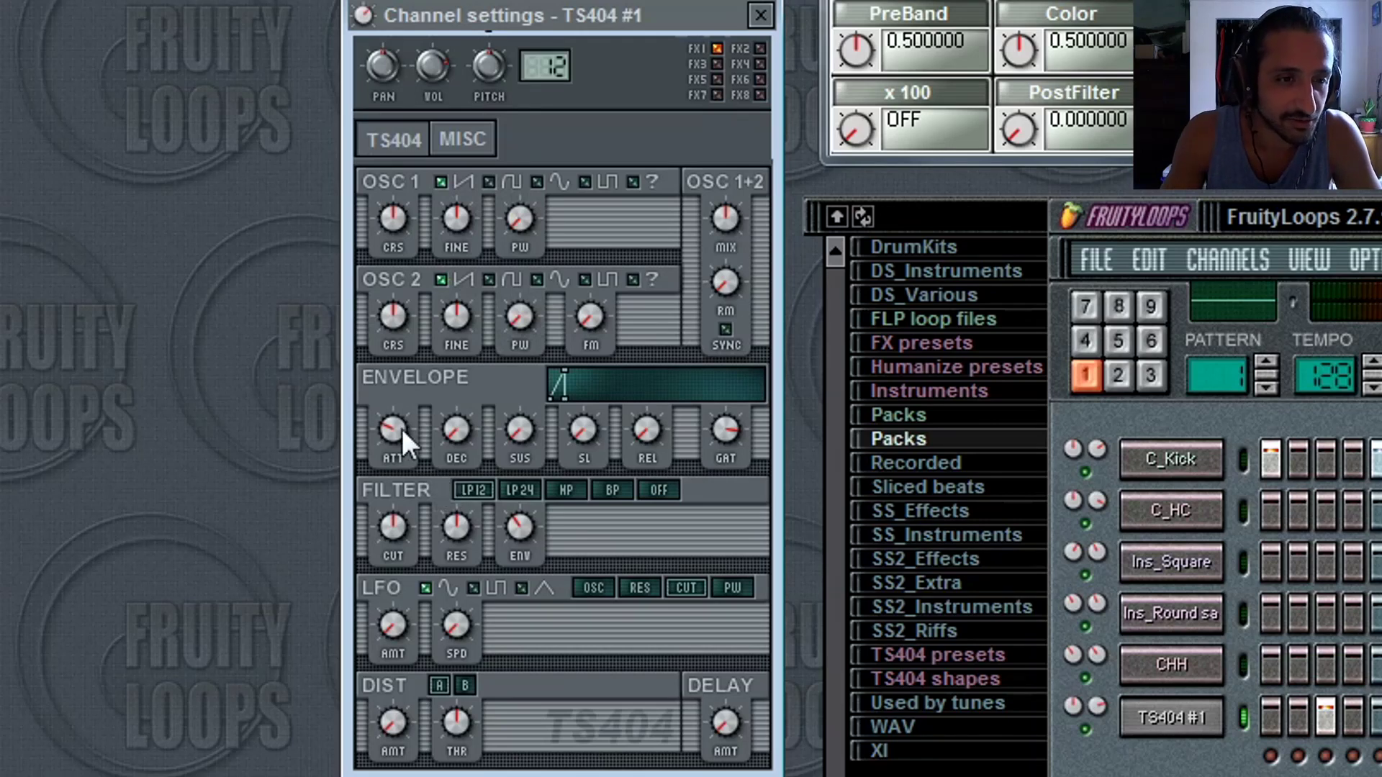
Lengthen the attack of the TS404 #1 envelope, audition it, and shorten the attack again.
drag(402, 430, 402, 407)
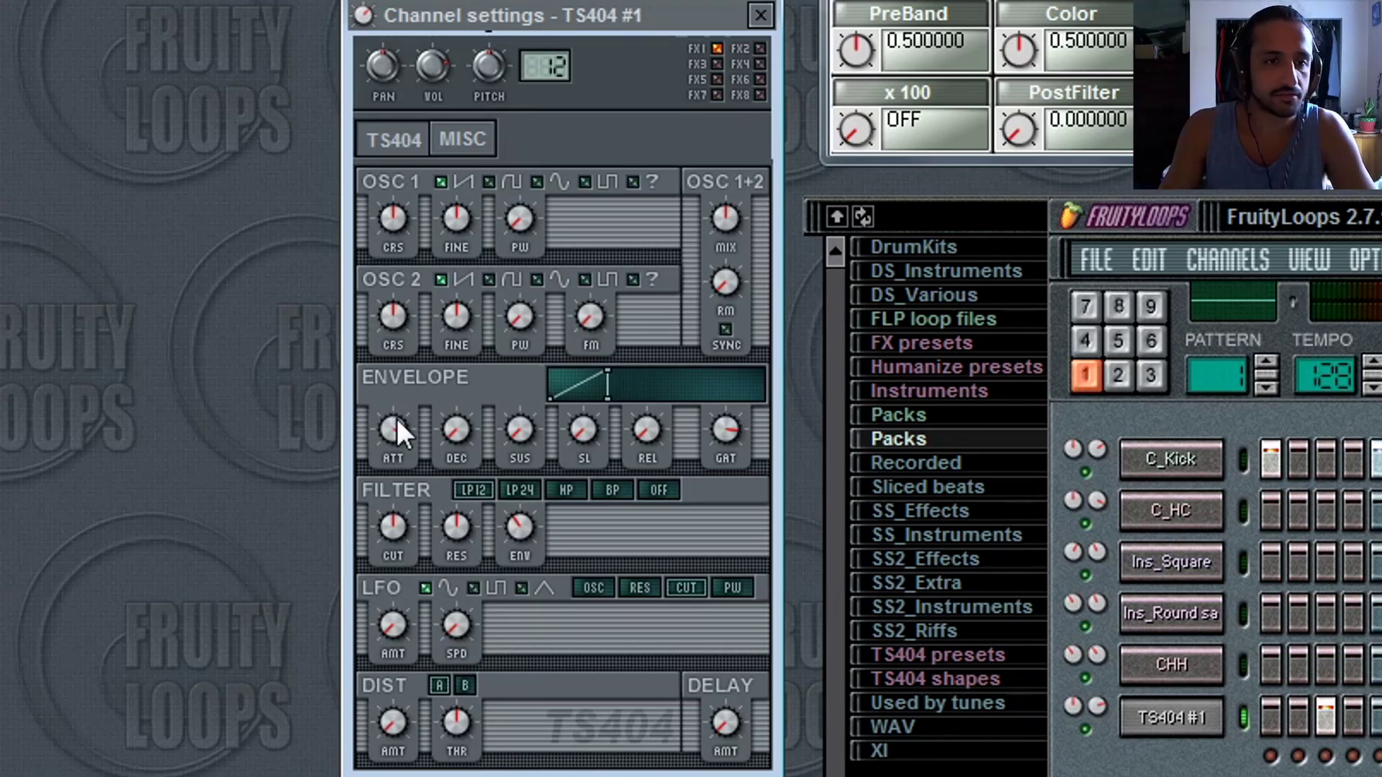
key(space)
mouse_move(394, 430)
mouse_down()
mouse_move(394, 472)
mouse_move(393, 454)
mouse_up()
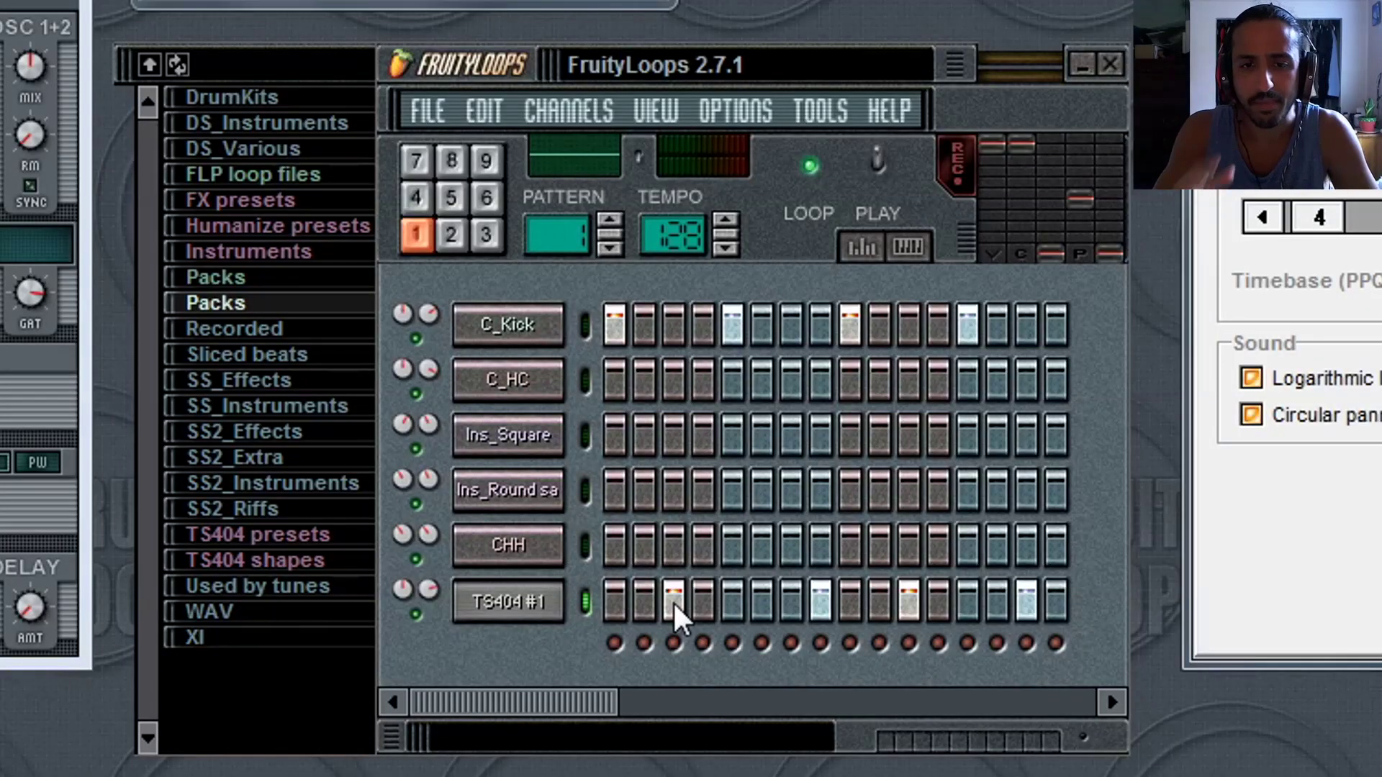
Place C_HC hits on steps 5 and 13, and play the pattern.
click(737, 381)
key(space)
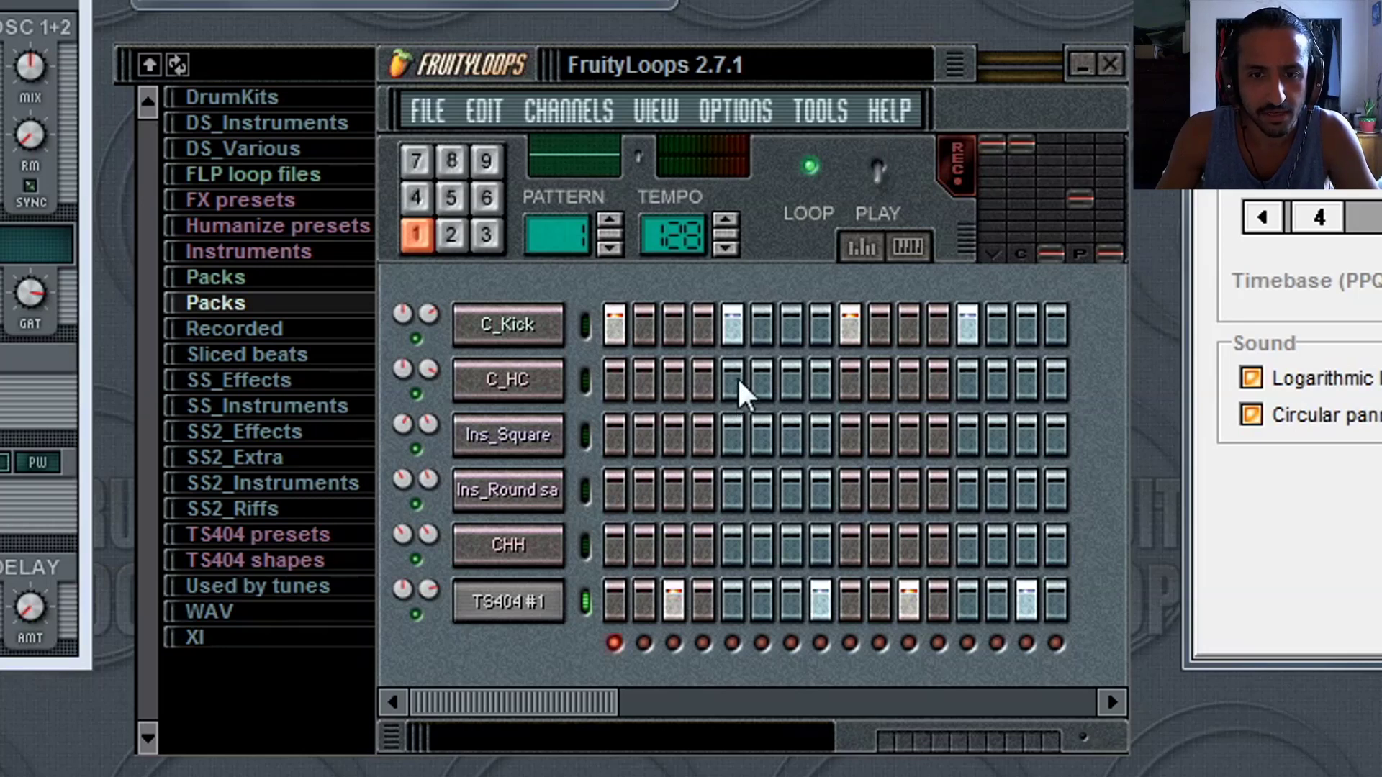
click(963, 385)
drag(575, 701, 441, 682)
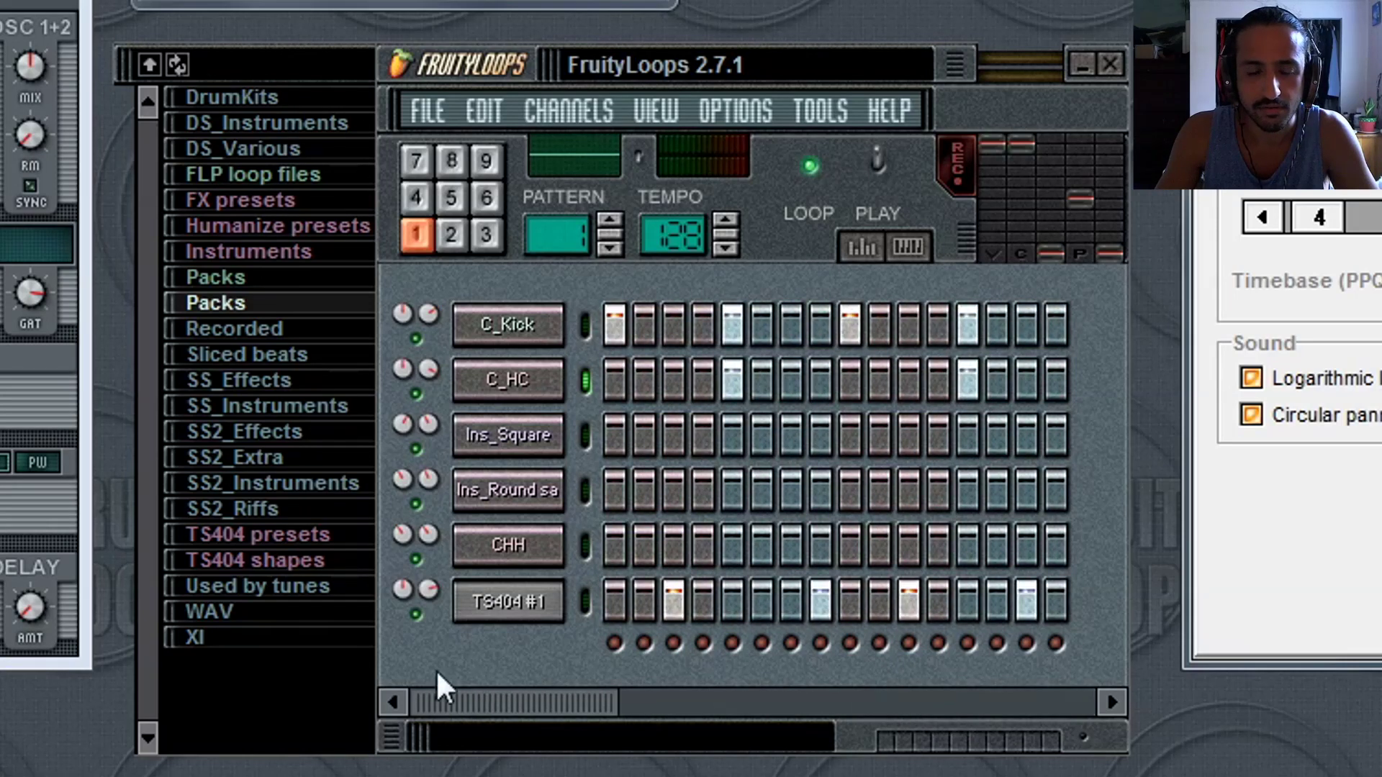
key(space)
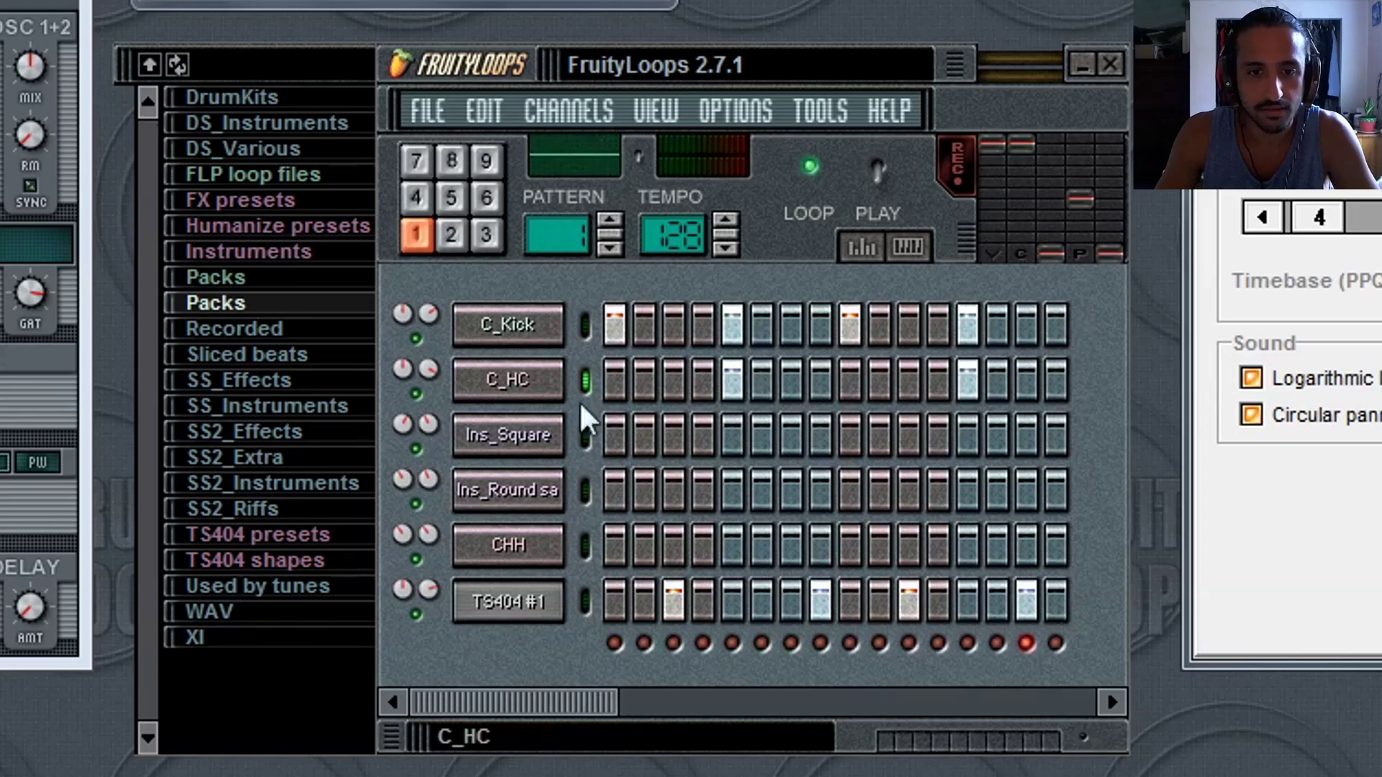
Show the C_HC channel's settings and enable its volume envelope.
click(525, 374)
key(space)
click(2, 29)
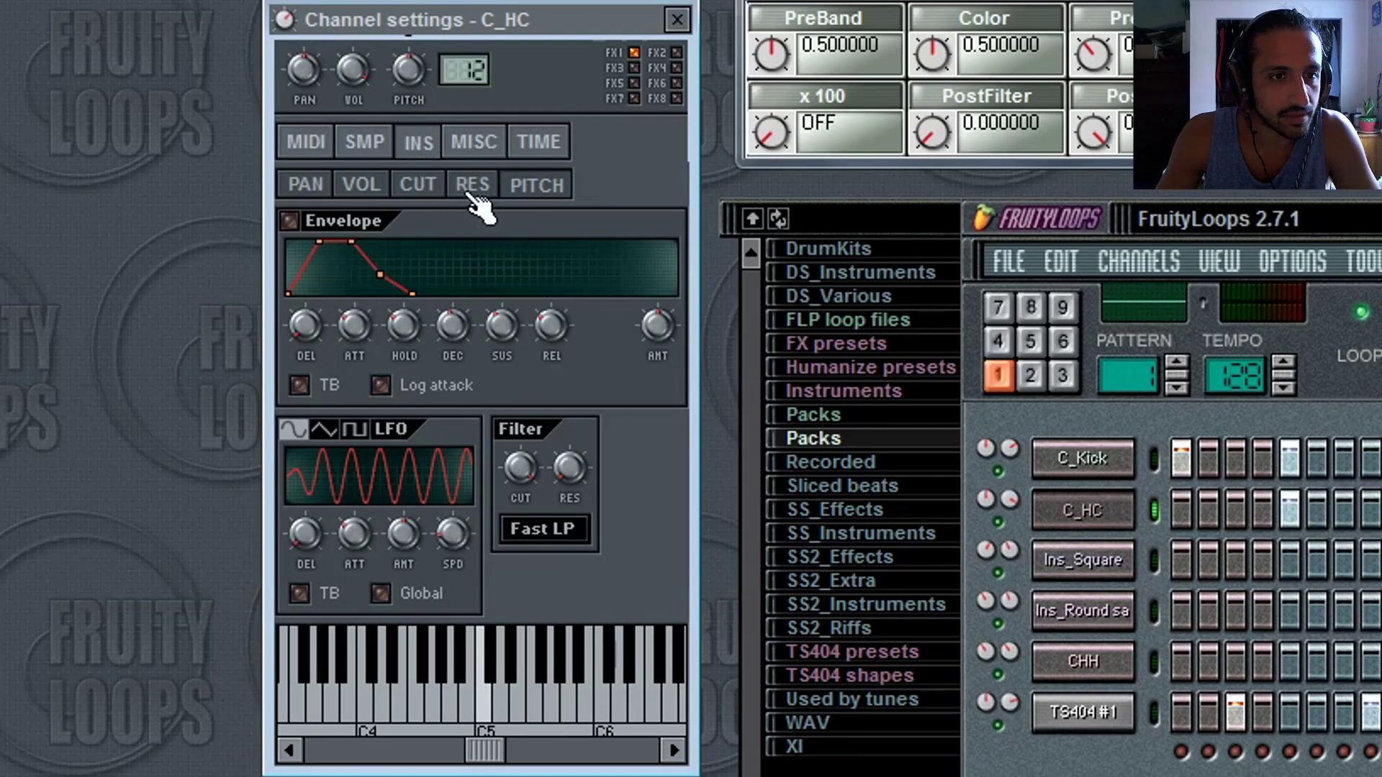
click(356, 186)
click(292, 222)
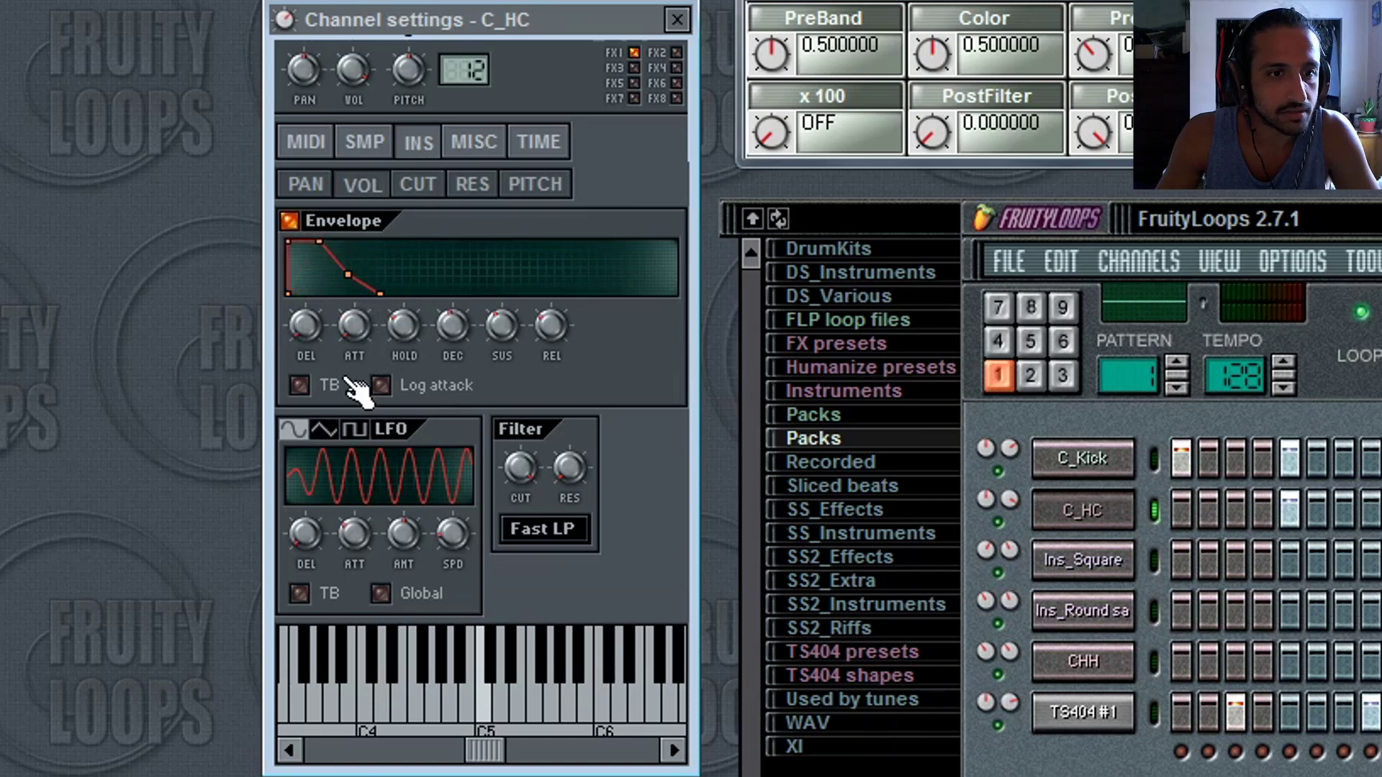
Shape the C_HC volume envelope with no hold, a very short decay and a short release, auditioning it with the pattern.
drag(463, 317, 462, 374)
drag(409, 320, 408, 374)
mouse_move(452, 321)
mouse_down()
mouse_move(451, 303)
mouse_move(449, 327)
mouse_up()
key(space)
drag(534, 332, 534, 367)
drag(495, 302, 455, 304)
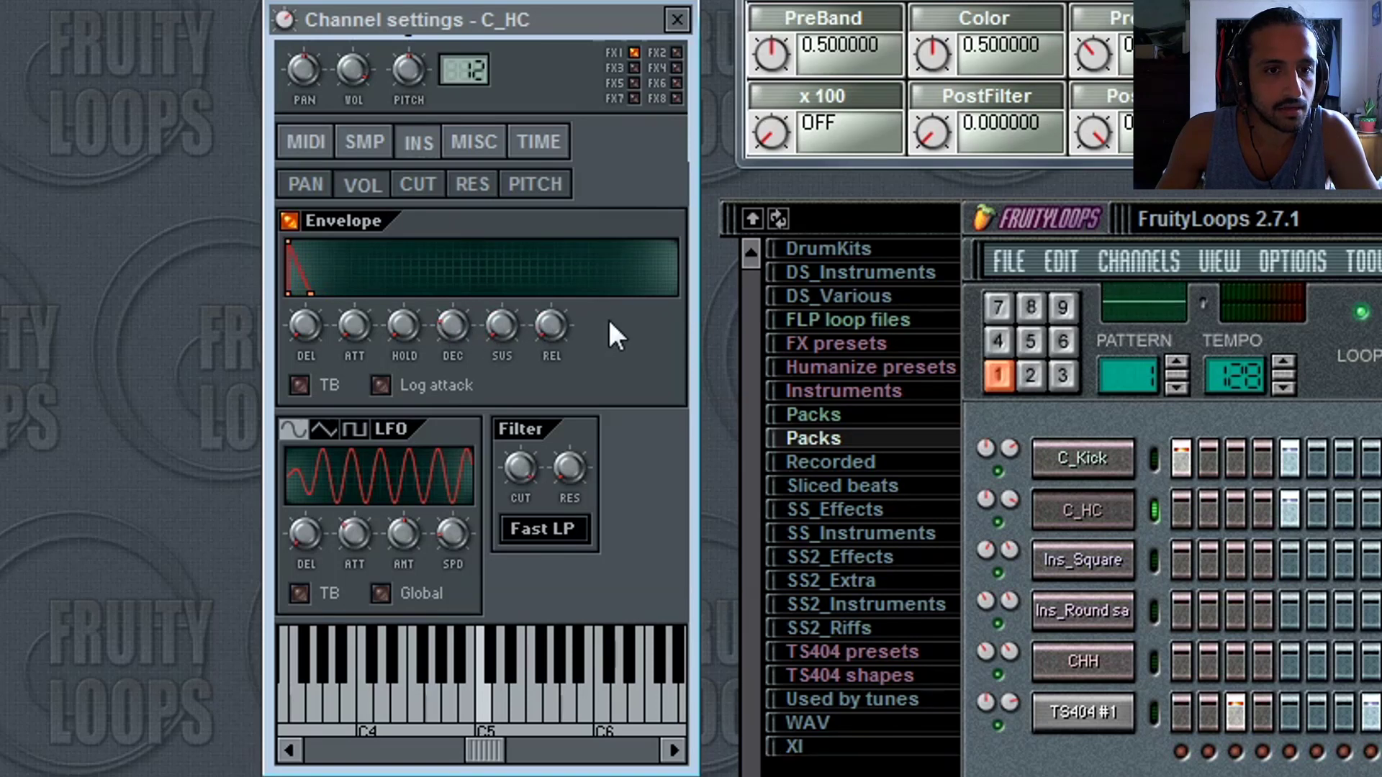
drag(552, 317, 553, 309)
key(space)
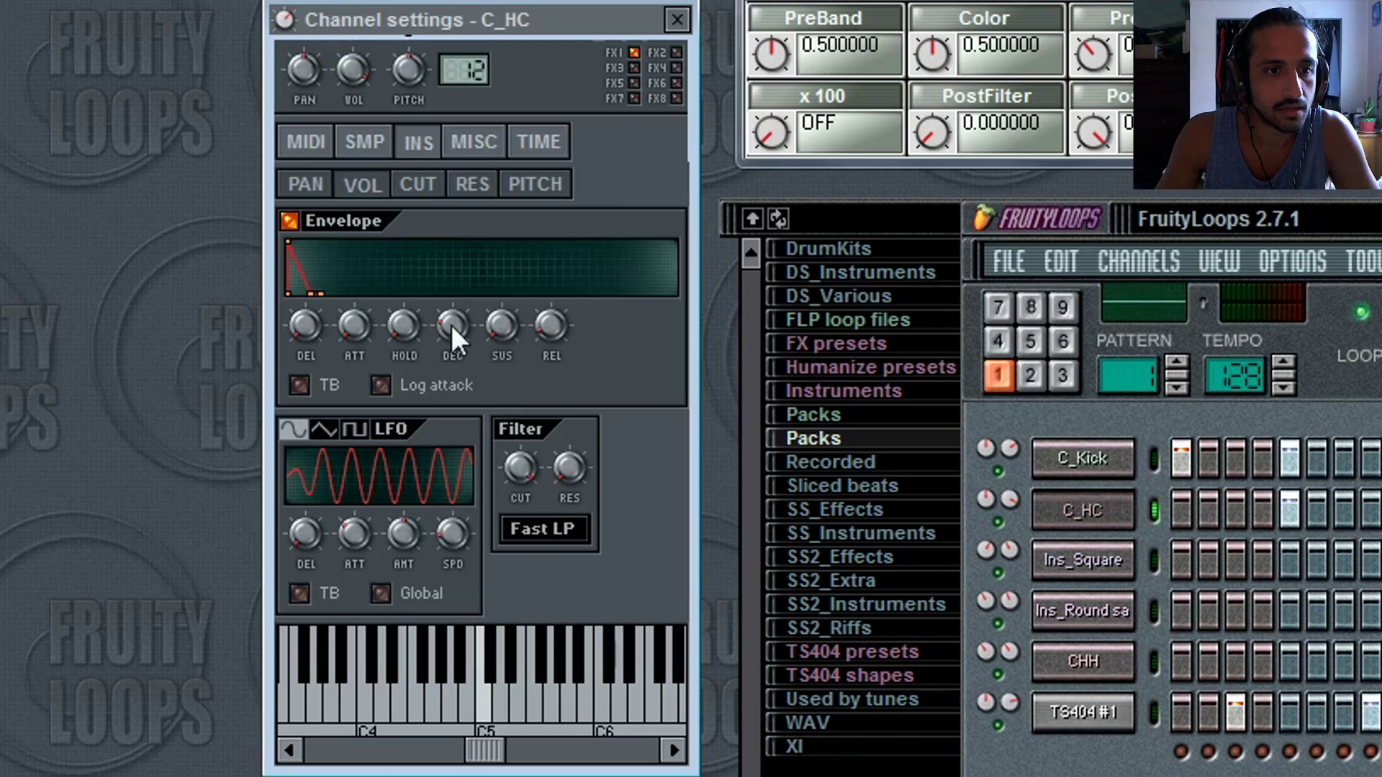
key(space)
drag(452, 324, 452, 326)
key(space)
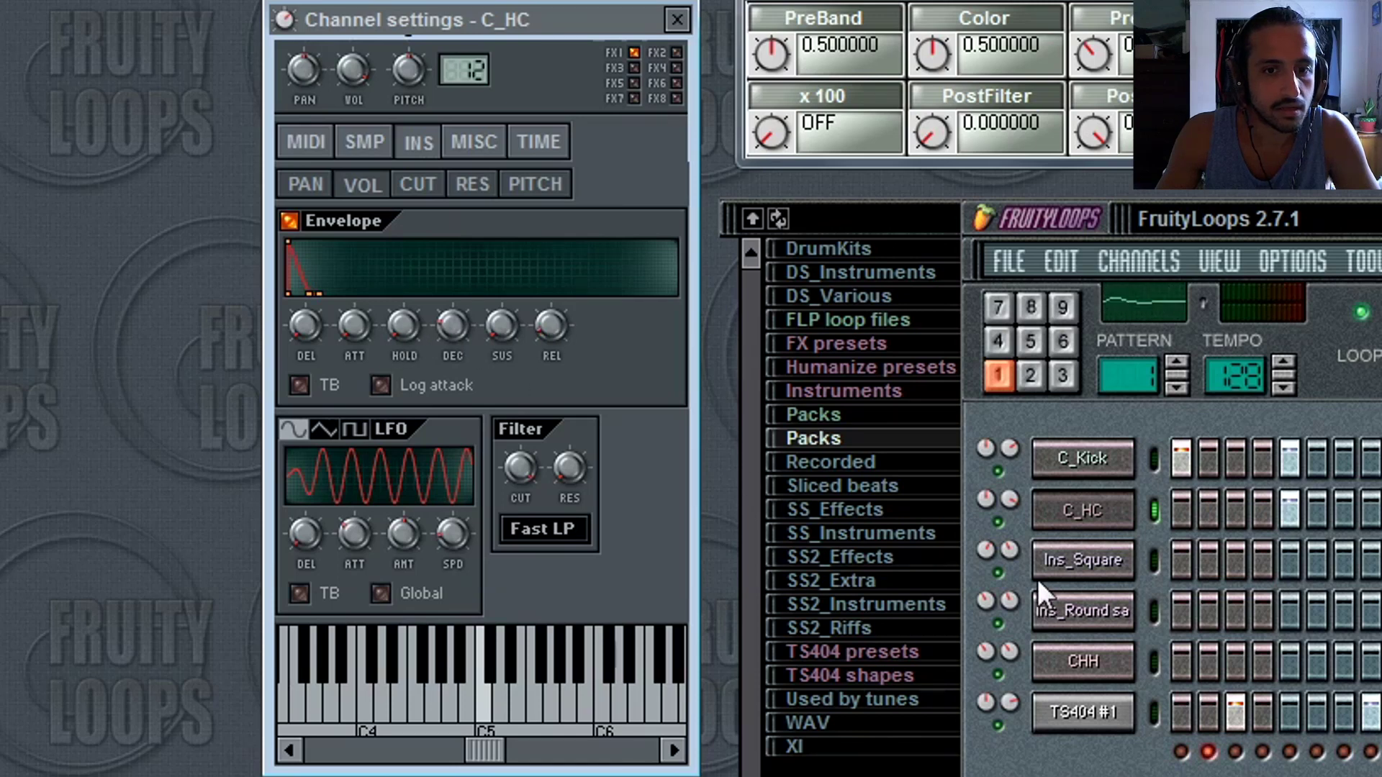
Try a note on step 3 of Ins_Square, remove it, and look through that channel's instrument, MIDI, miscellaneous and sample settings.
click(1237, 560)
right_click(1237, 559)
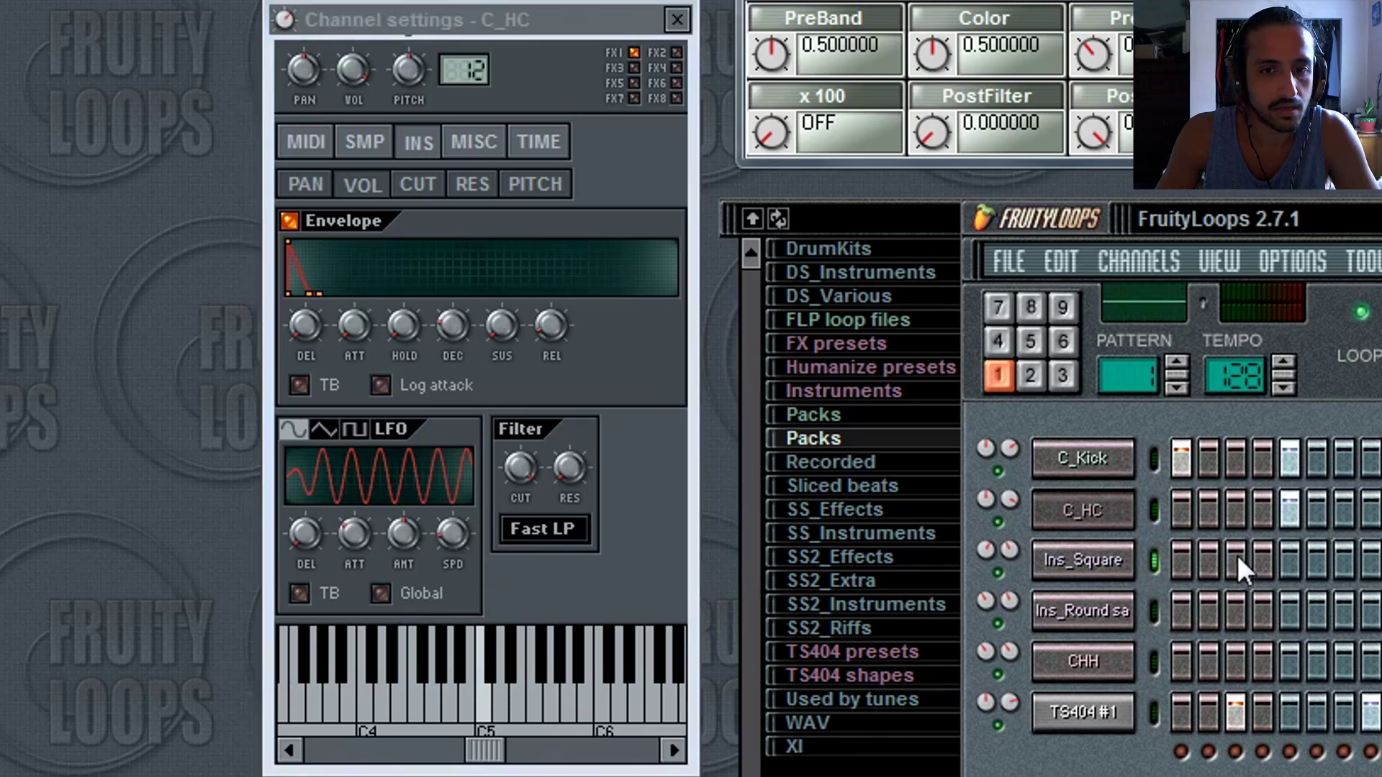
click(1112, 565)
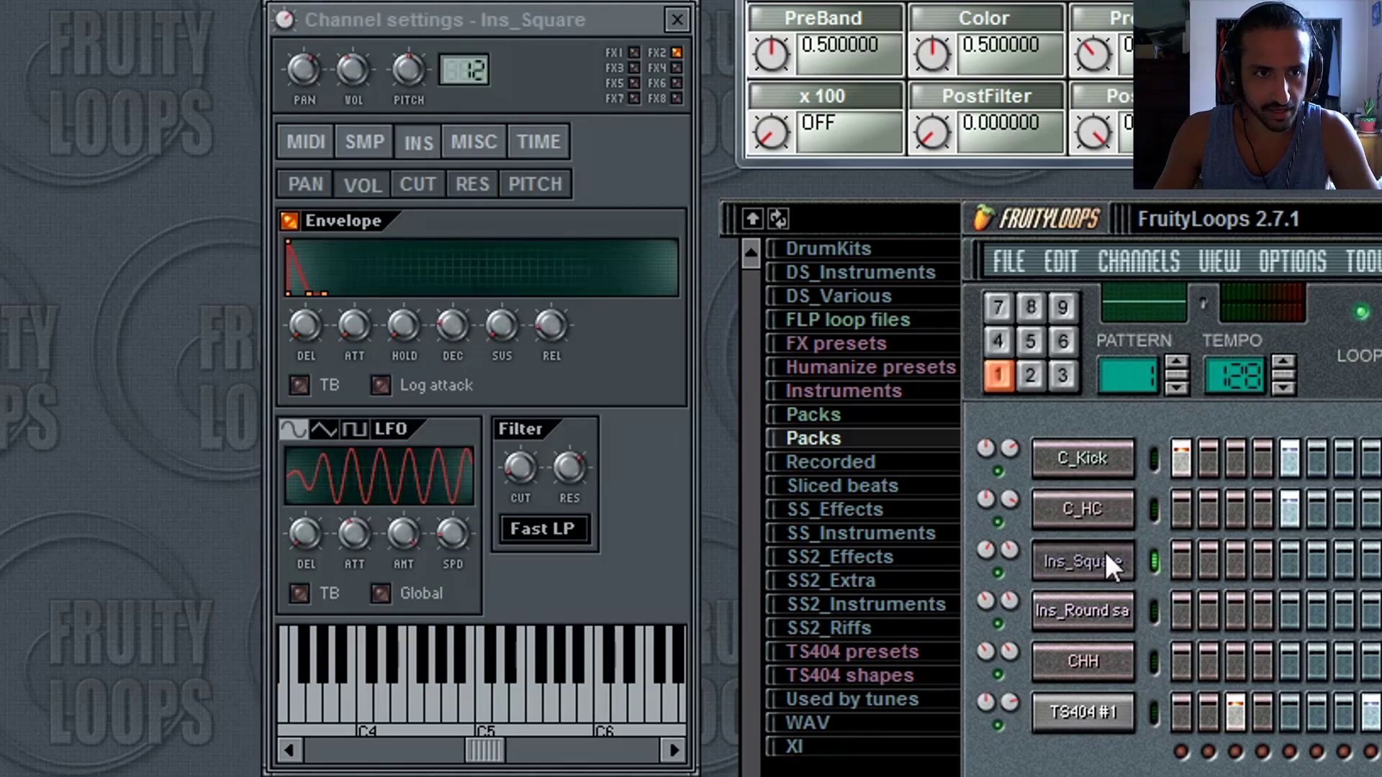
click(308, 183)
click(311, 143)
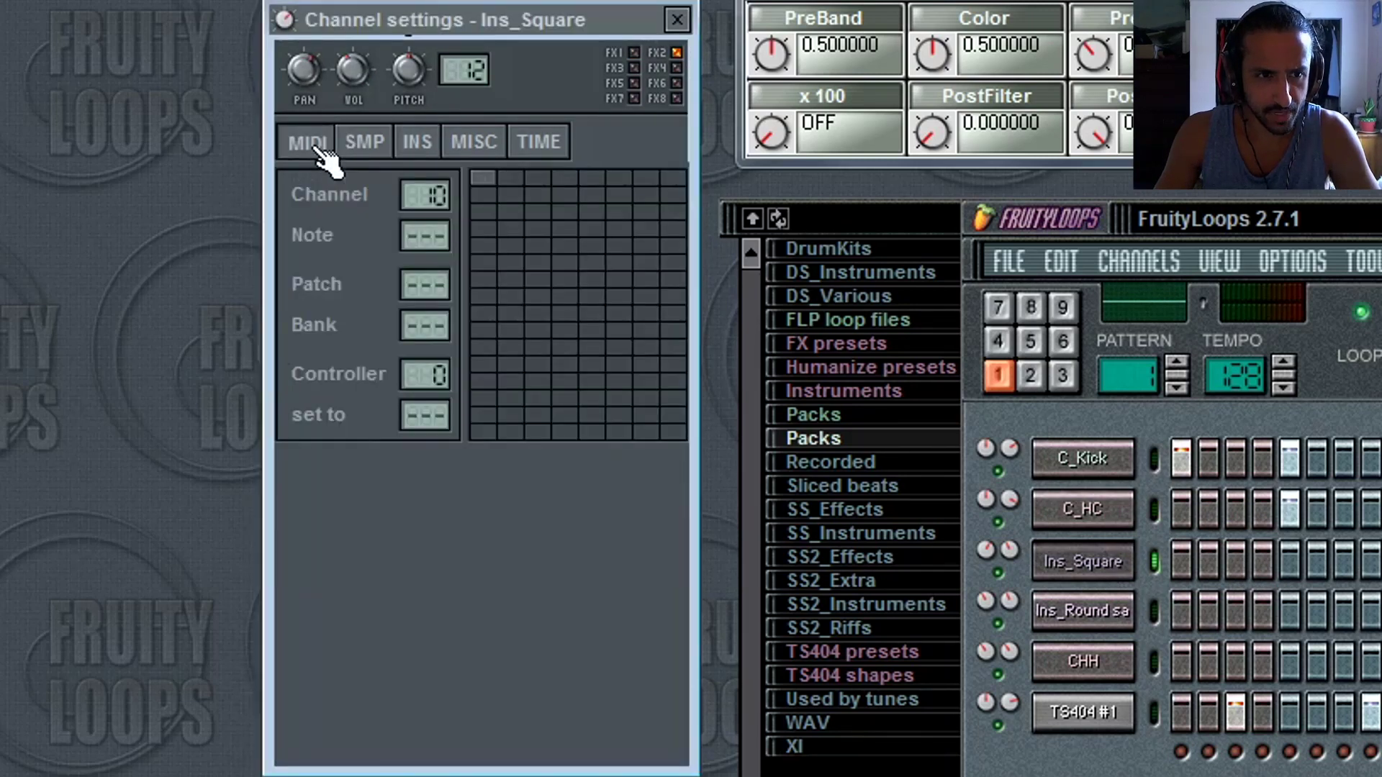
click(473, 142)
click(371, 143)
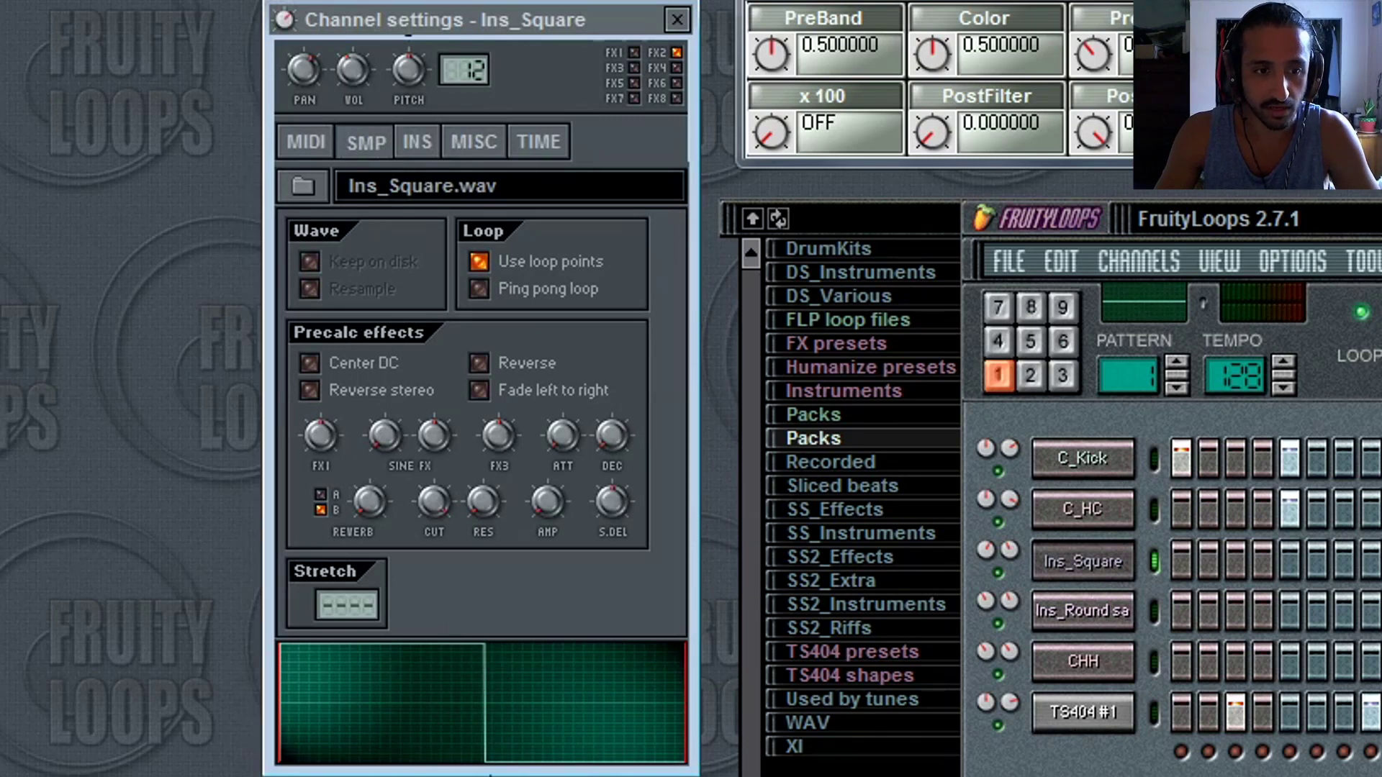
Show the Ins_Round saw channel's sample settings and try a note on its third step.
click(1088, 613)
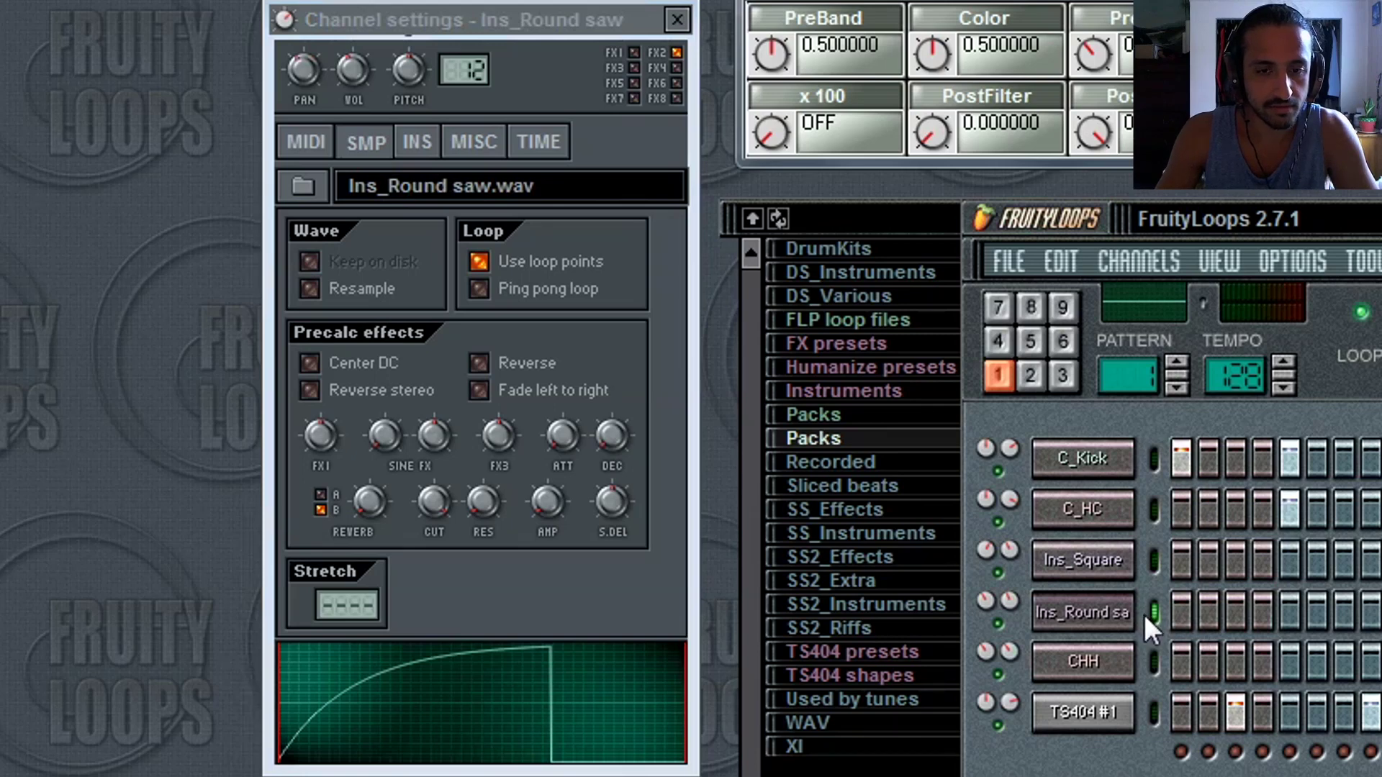
click(1228, 611)
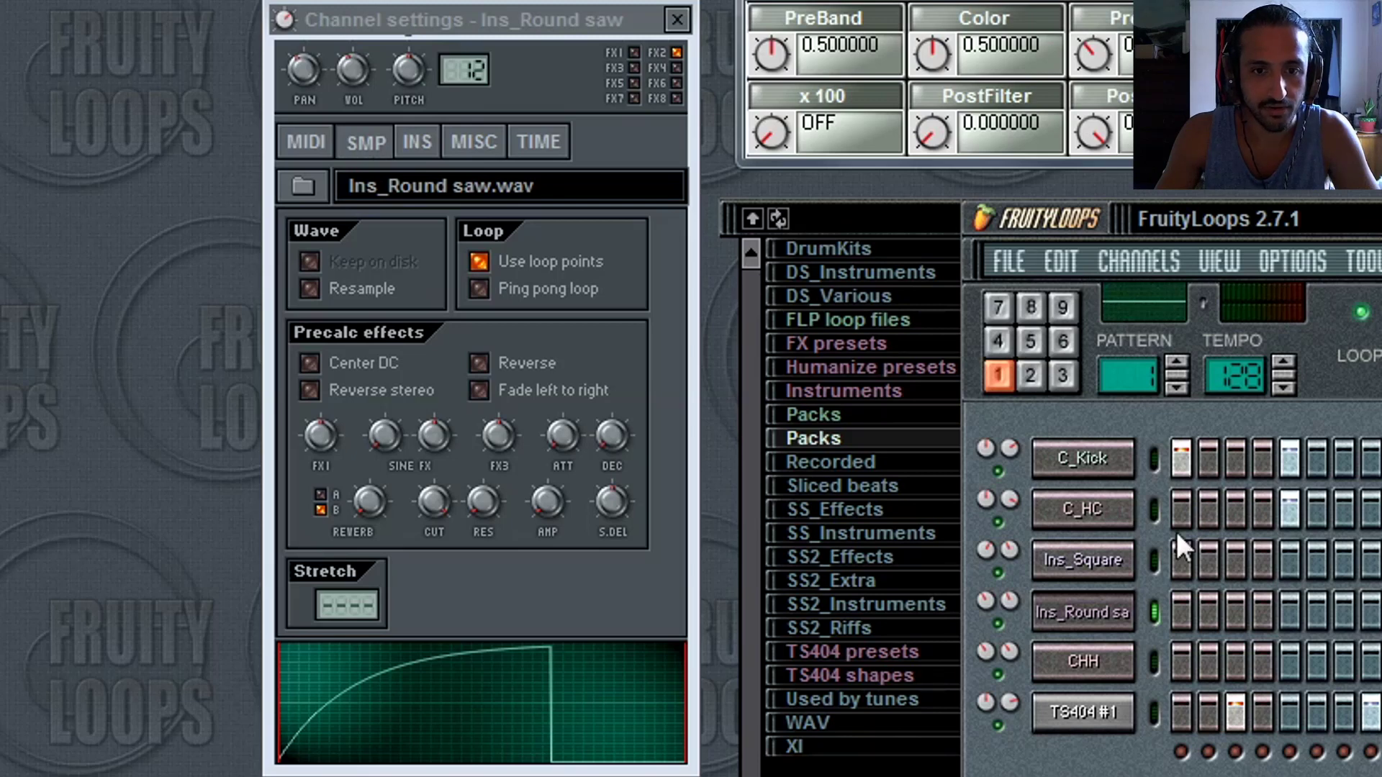
Delete the Ins_Round saw channel and the Ins_Square channel from the step sequencer.
right_click(1086, 615)
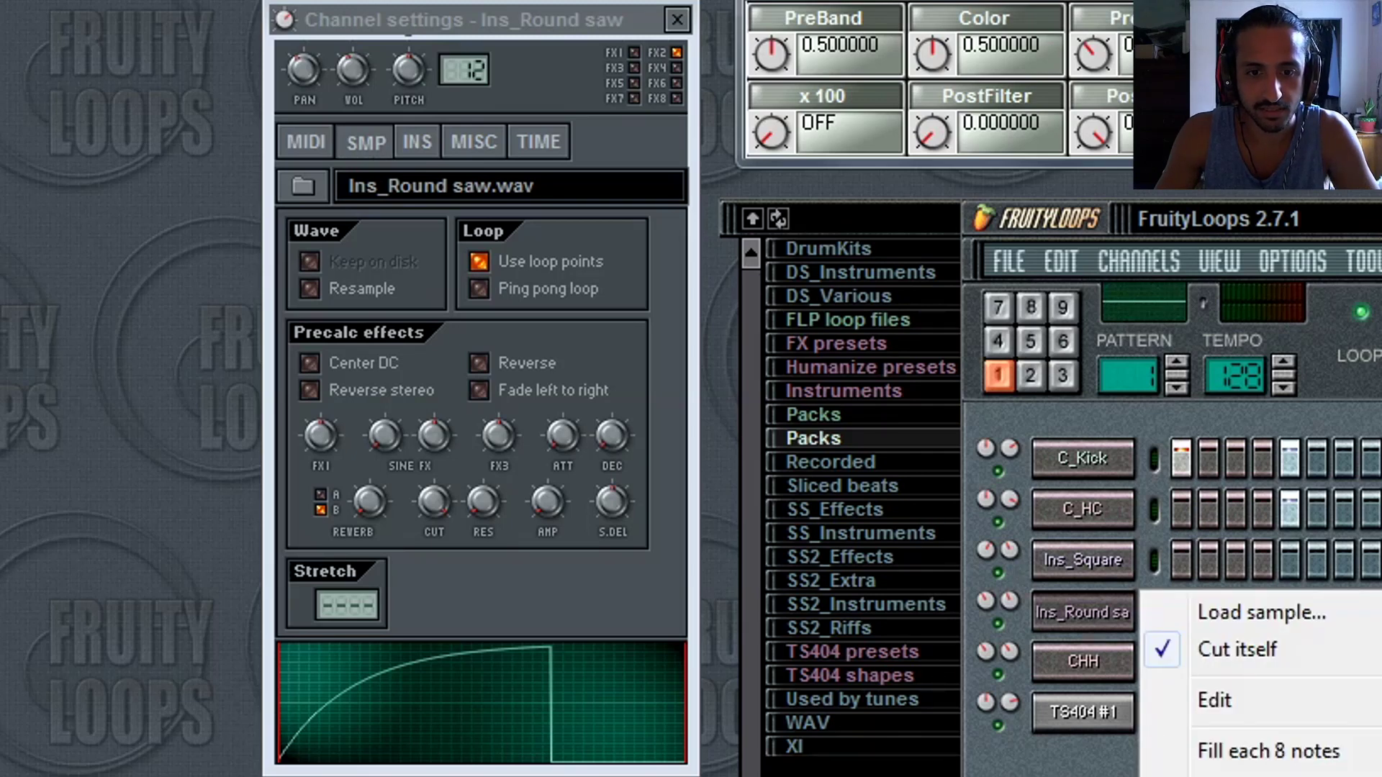
click(1238, 776)
click(1235, 596)
right_click(1088, 565)
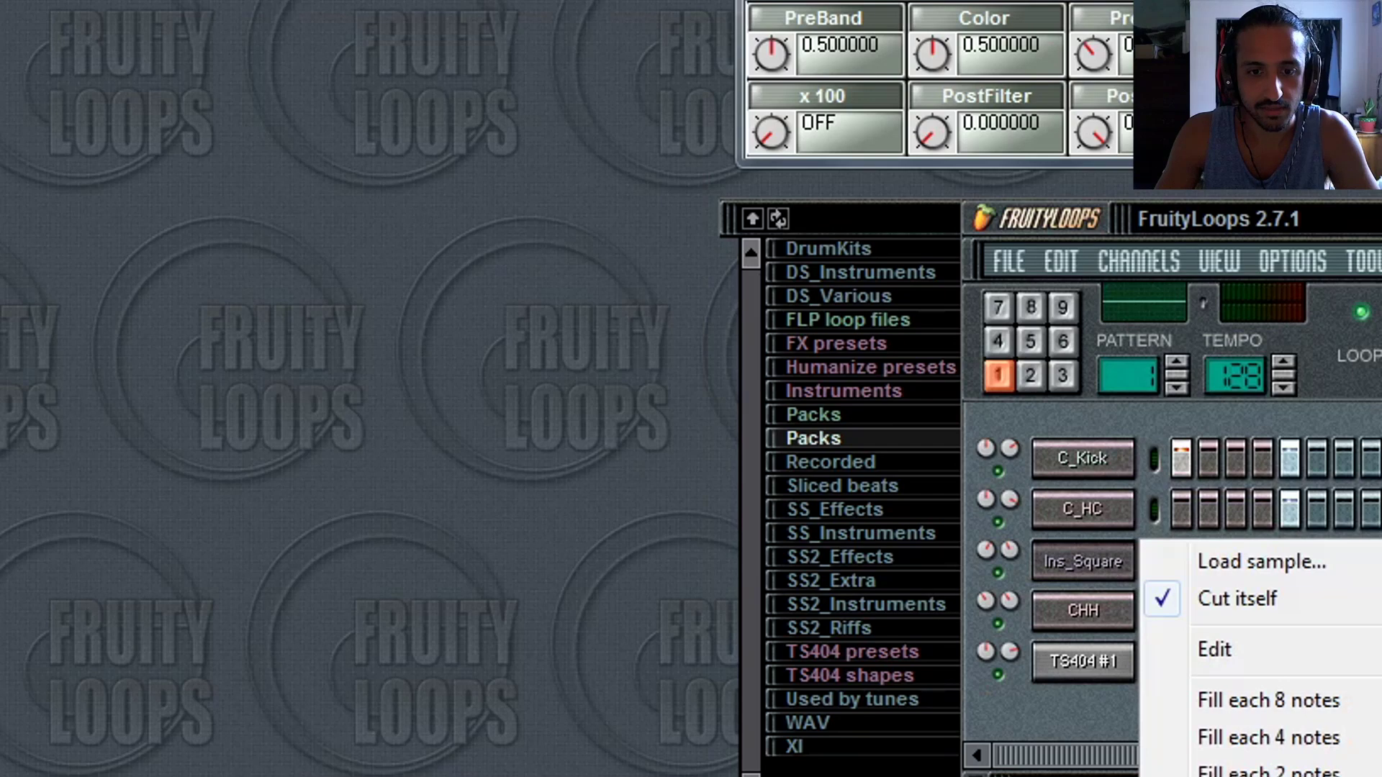
click(1238, 776)
click(1256, 595)
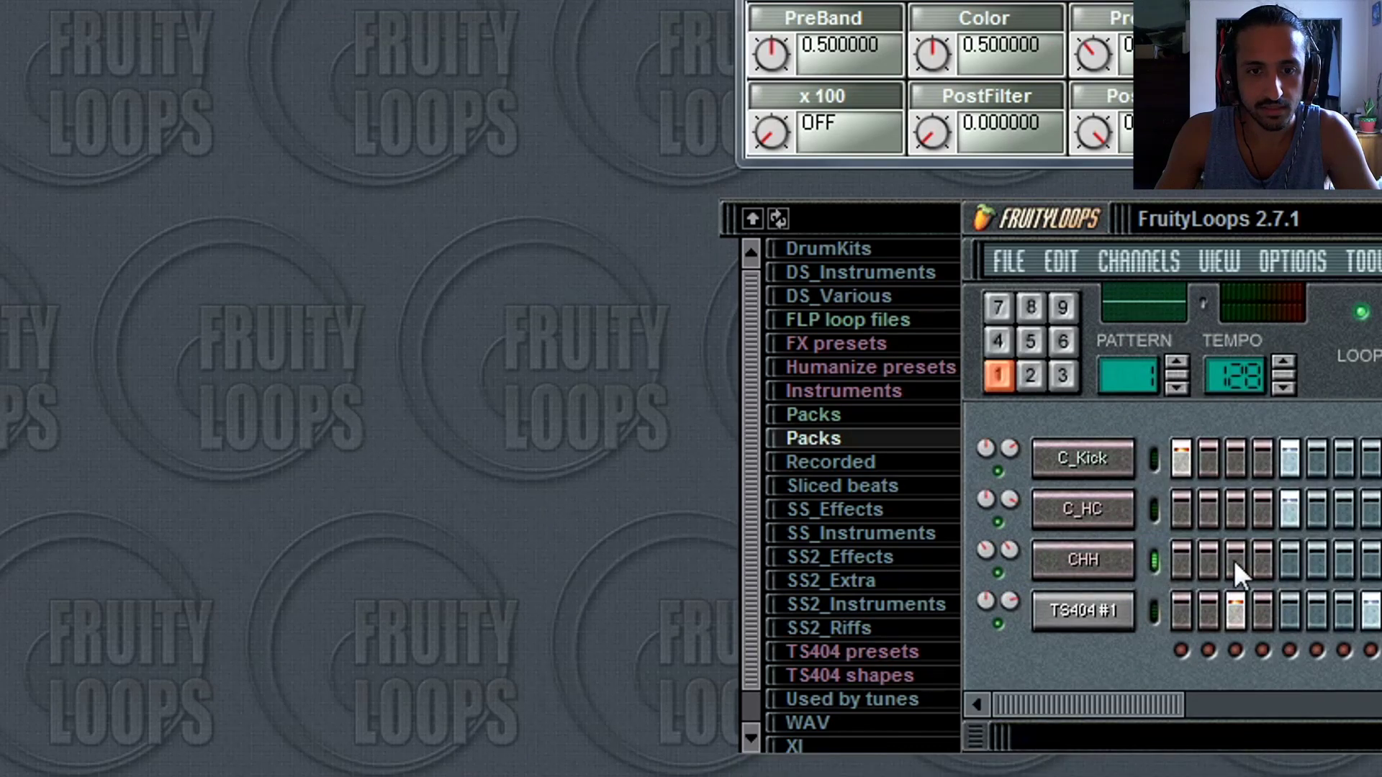
Play the pattern briefly to audition CHH and delete the CHH channel.
key(space)
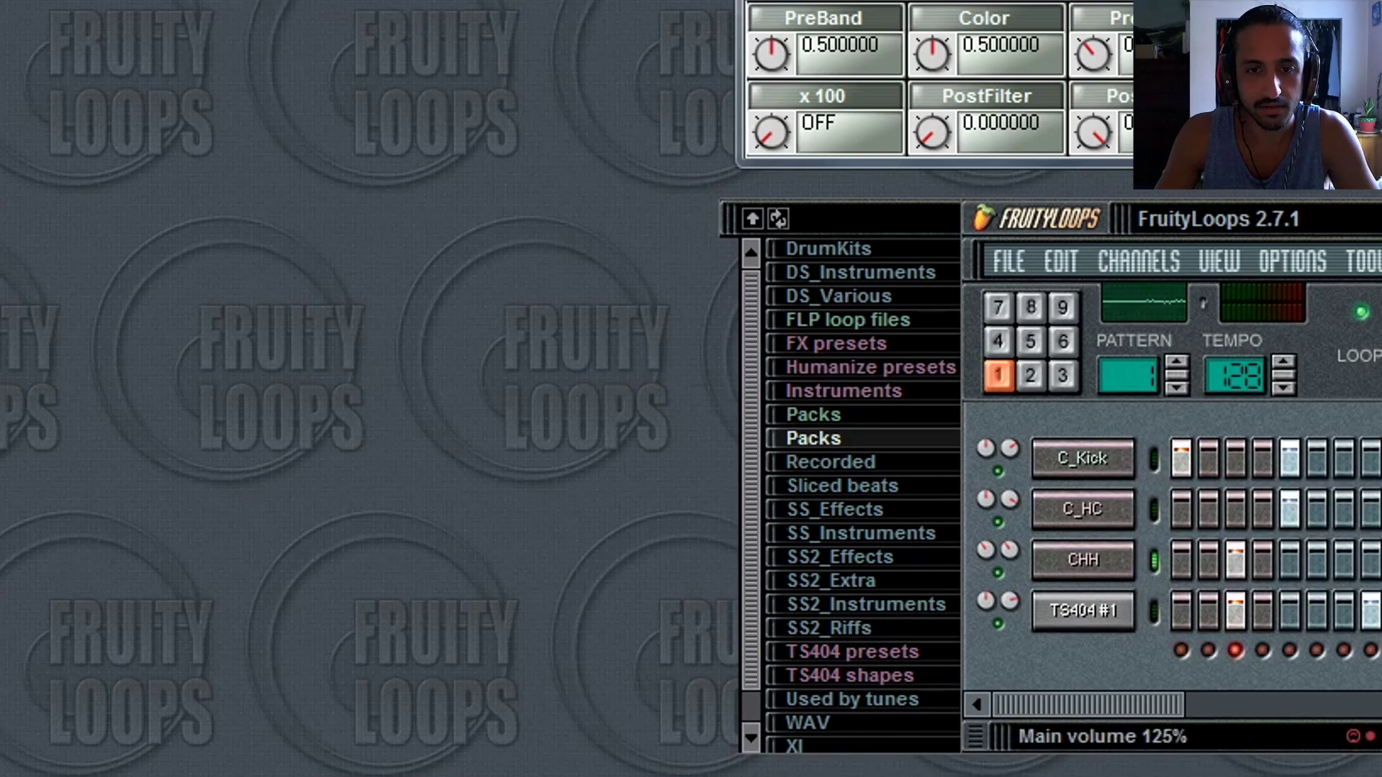
right_click(1105, 563)
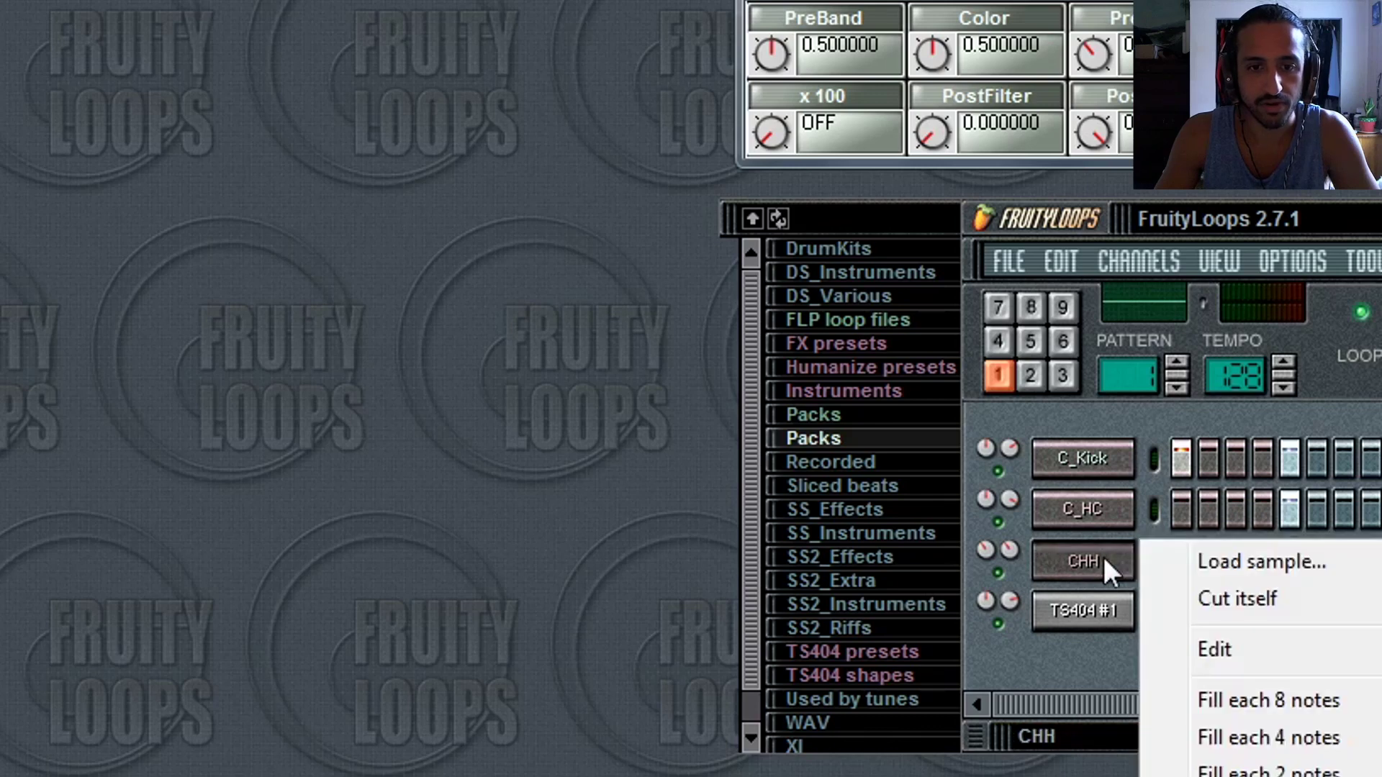
click(1238, 776)
click(1268, 603)
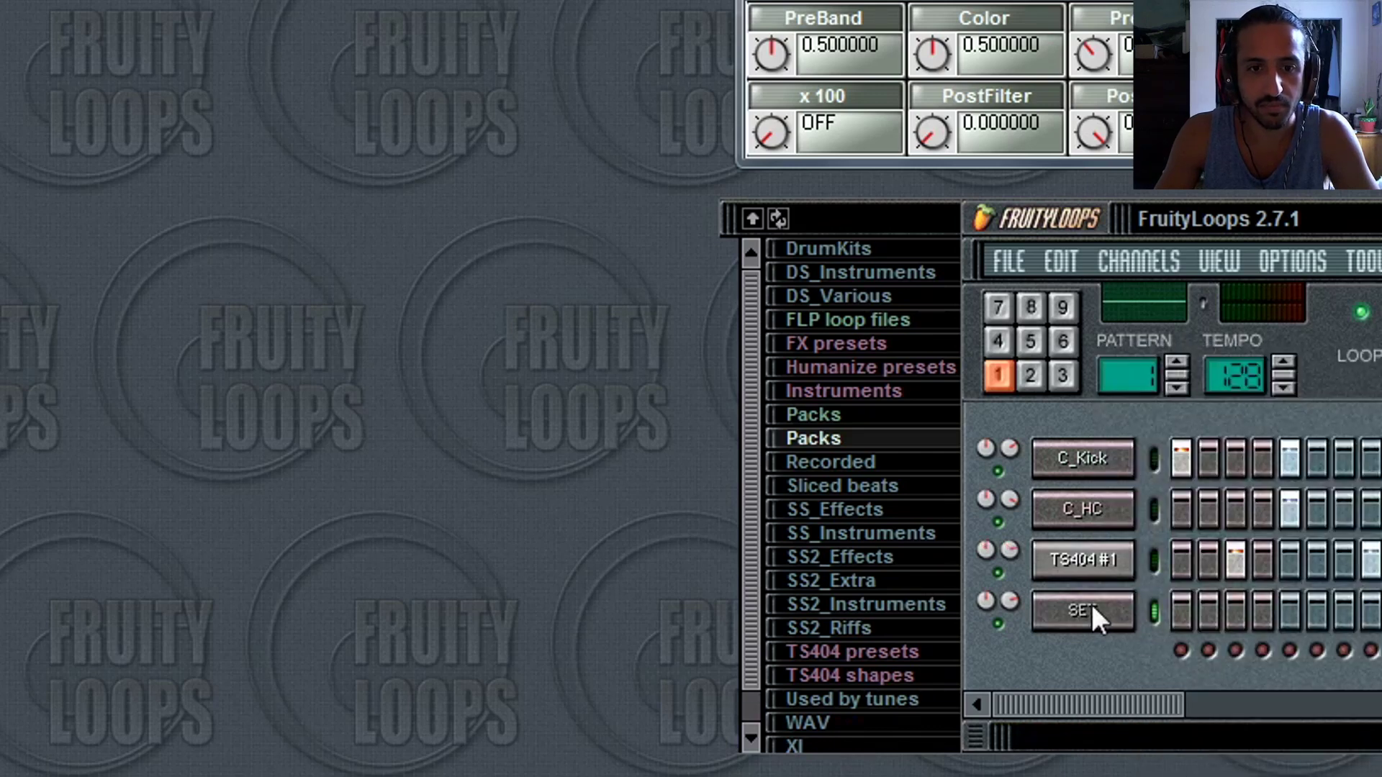
Try to delete the SET channel and look at its channel settings.
right_click(1090, 619)
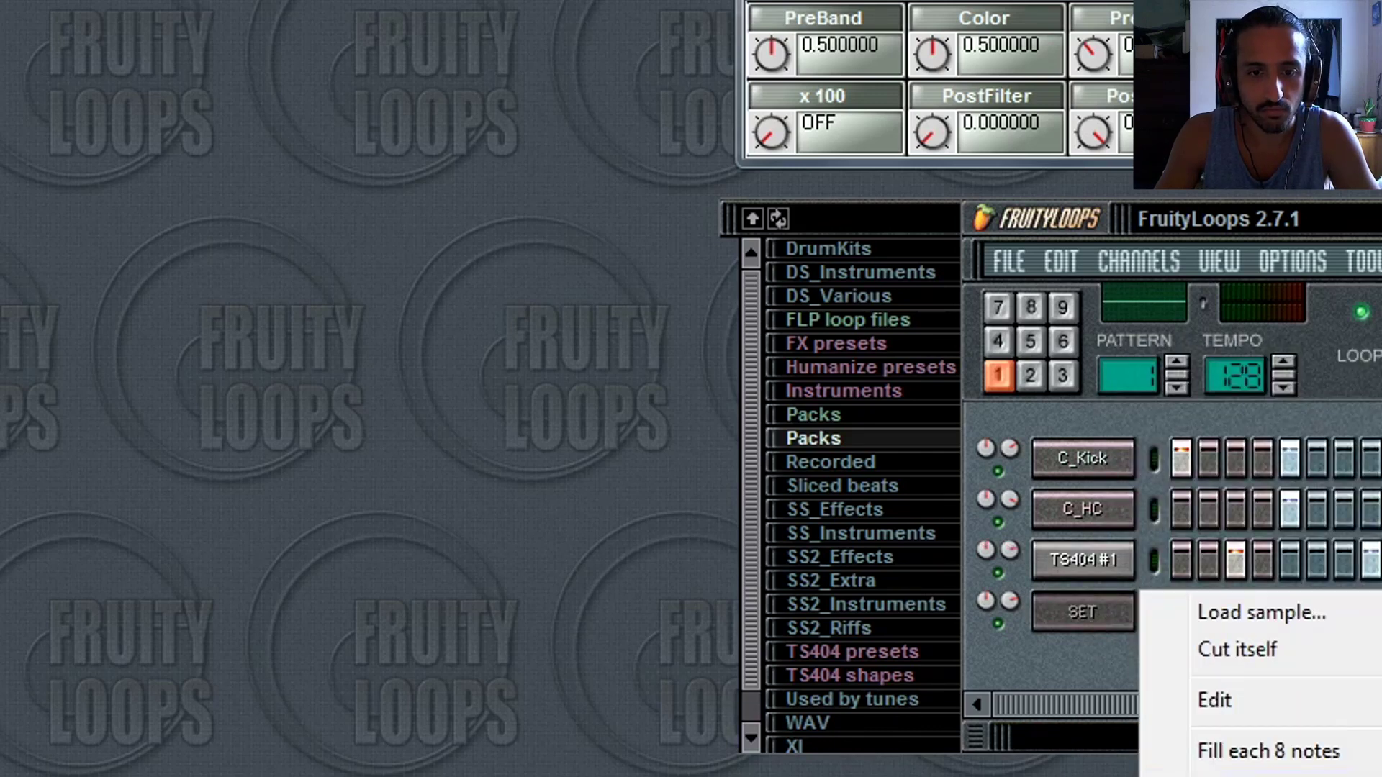
click(1180, 776)
click(1238, 596)
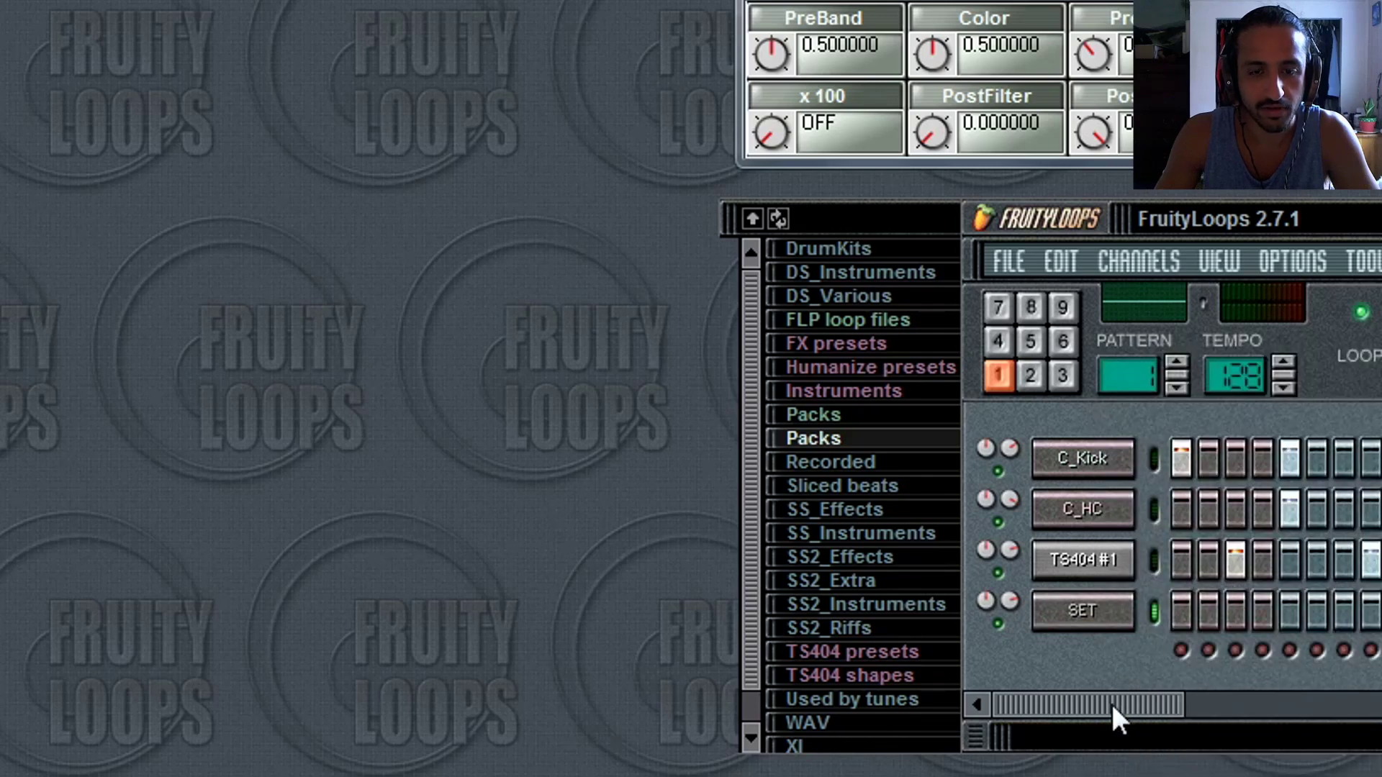
click(1078, 613)
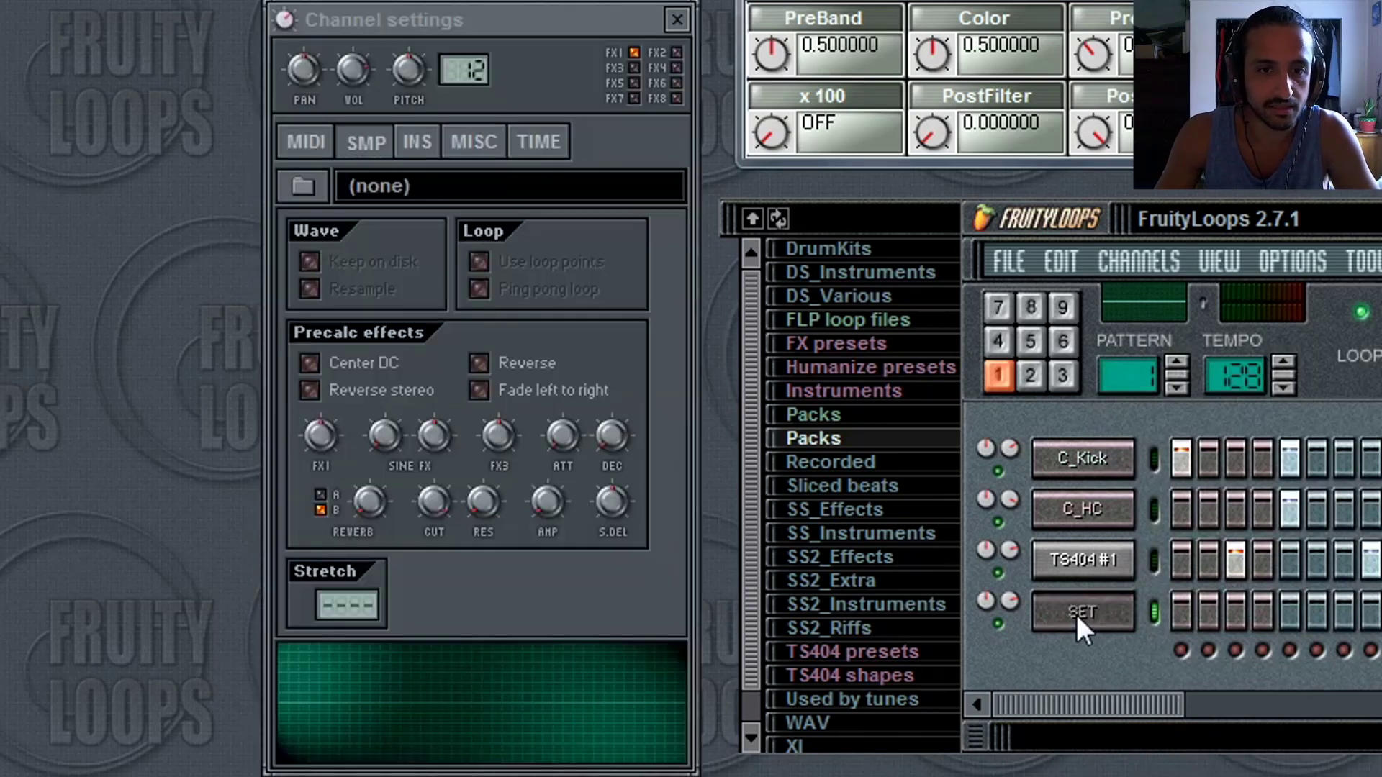
click(1078, 613)
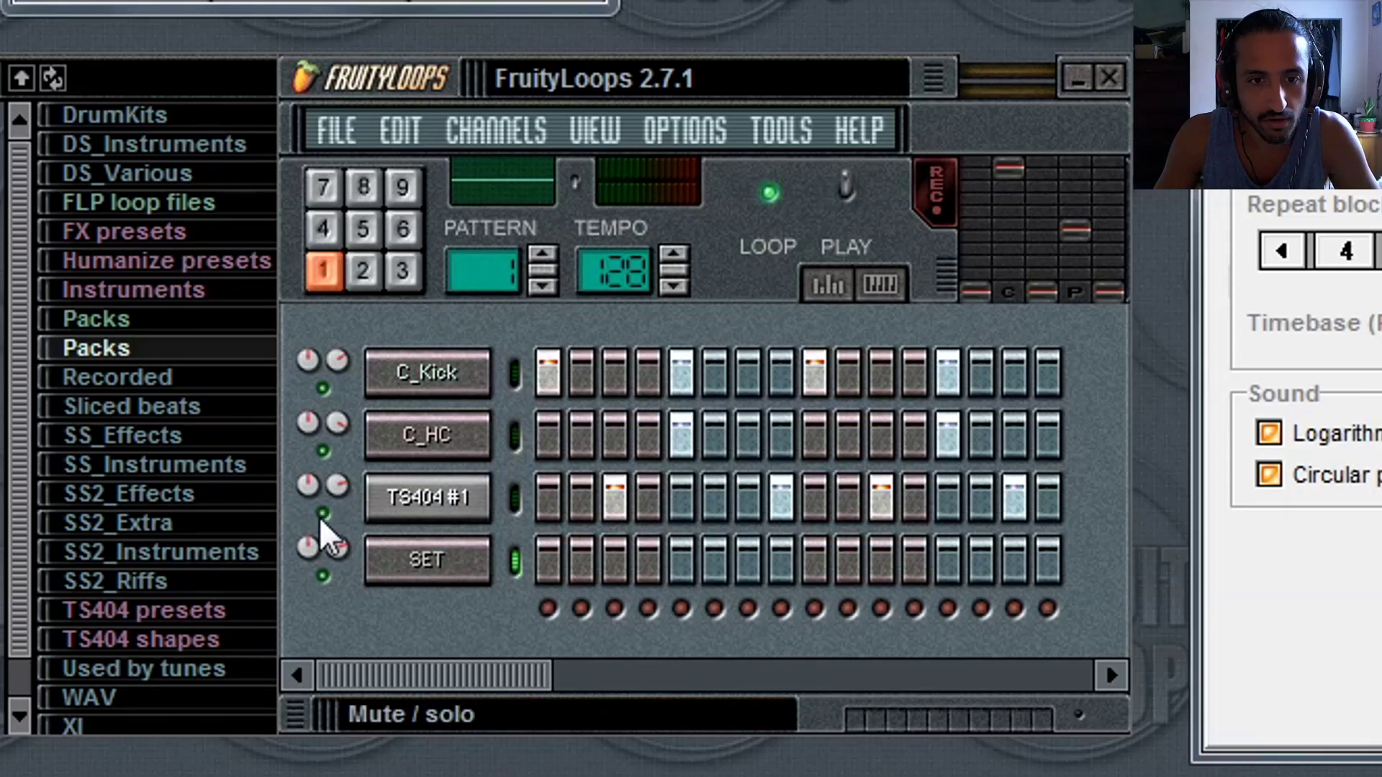
Try selecting single channels and all channels together, leaving only TS404 #1 selected.
click(516, 496)
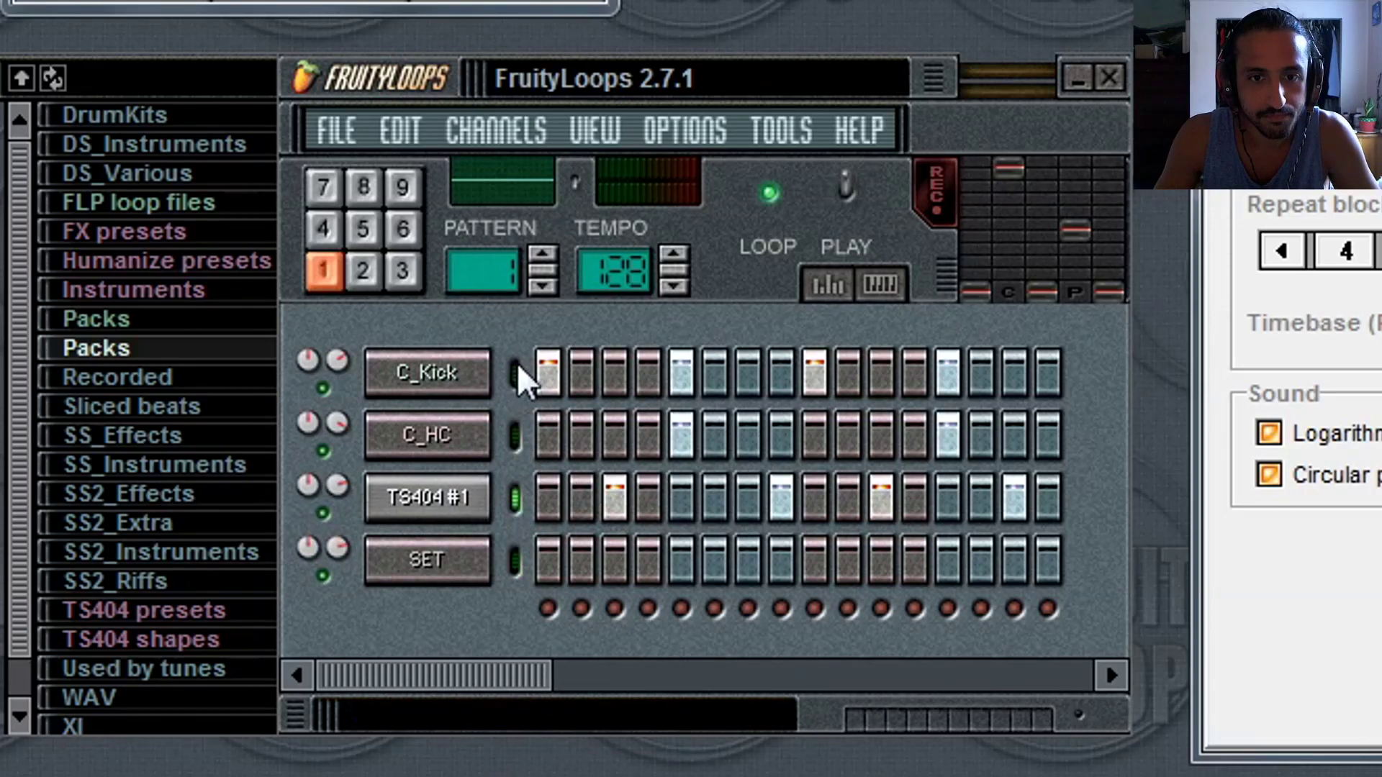
click(514, 563)
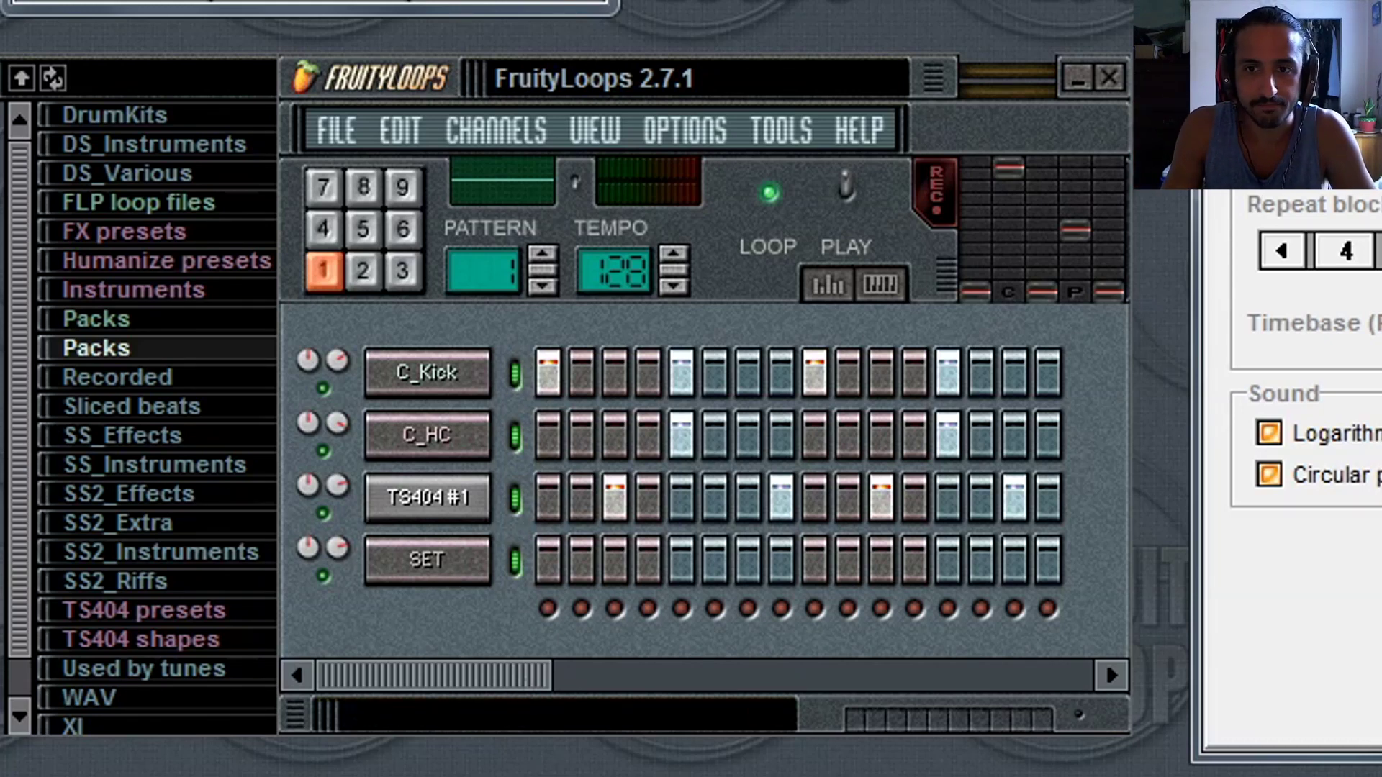
click(514, 498)
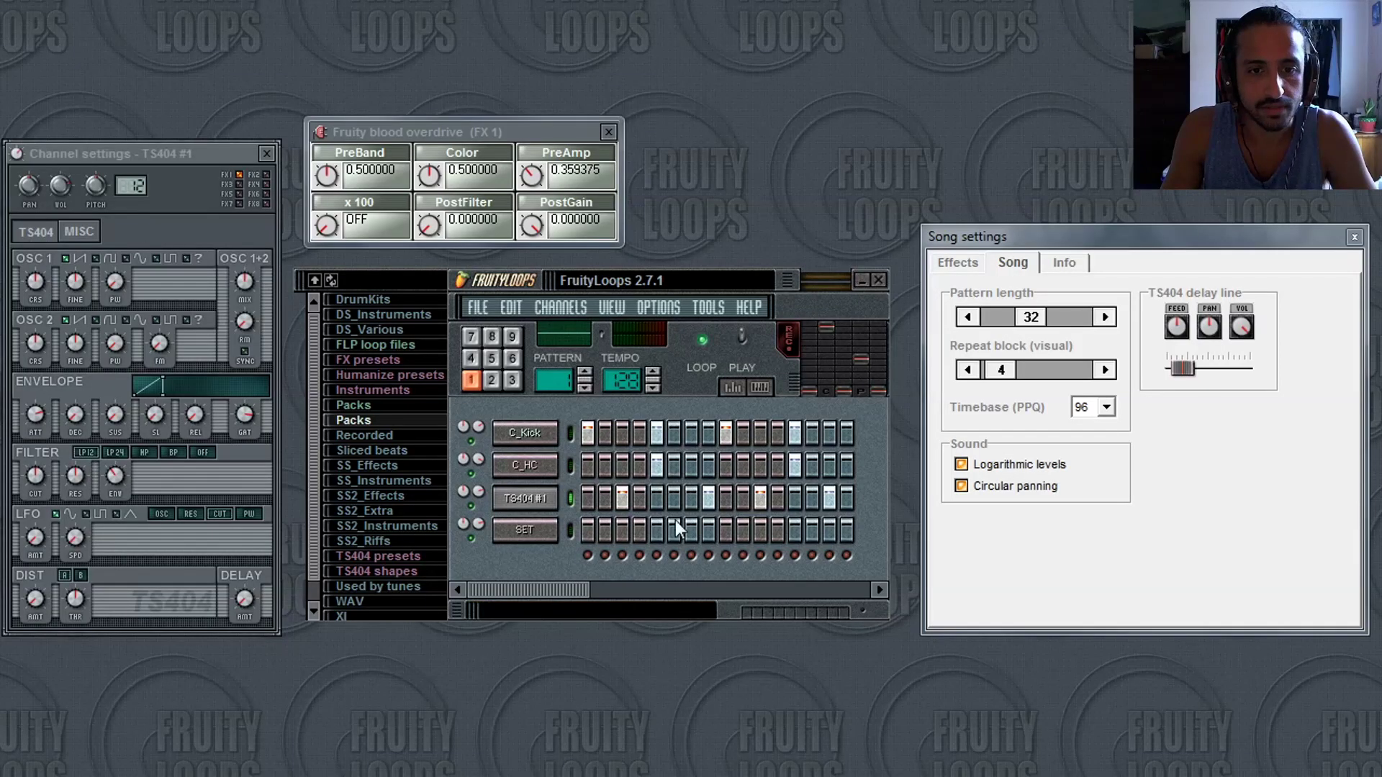
Show the song's FX2 and FX8 effect tracks and route the TS404 #1 channel to FX8.
click(958, 263)
click(1061, 295)
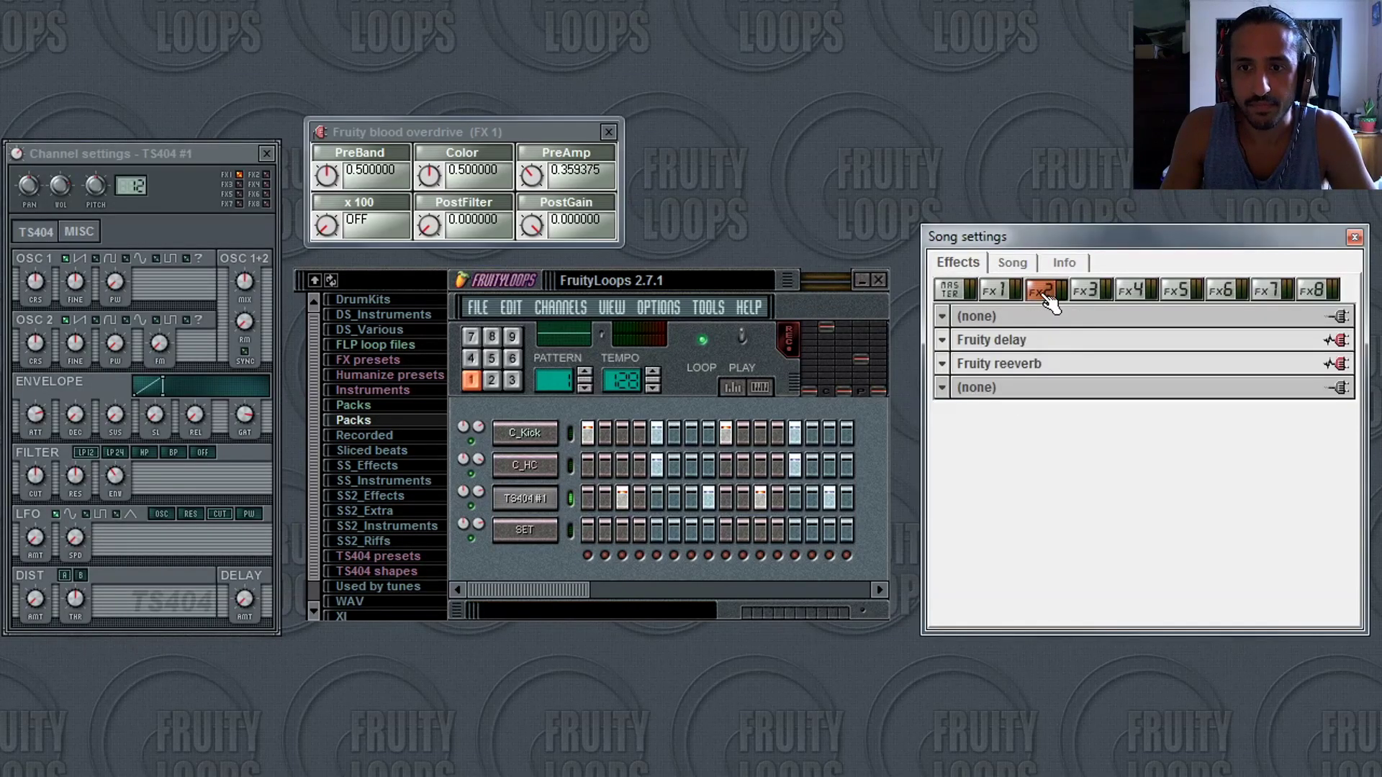
click(1317, 295)
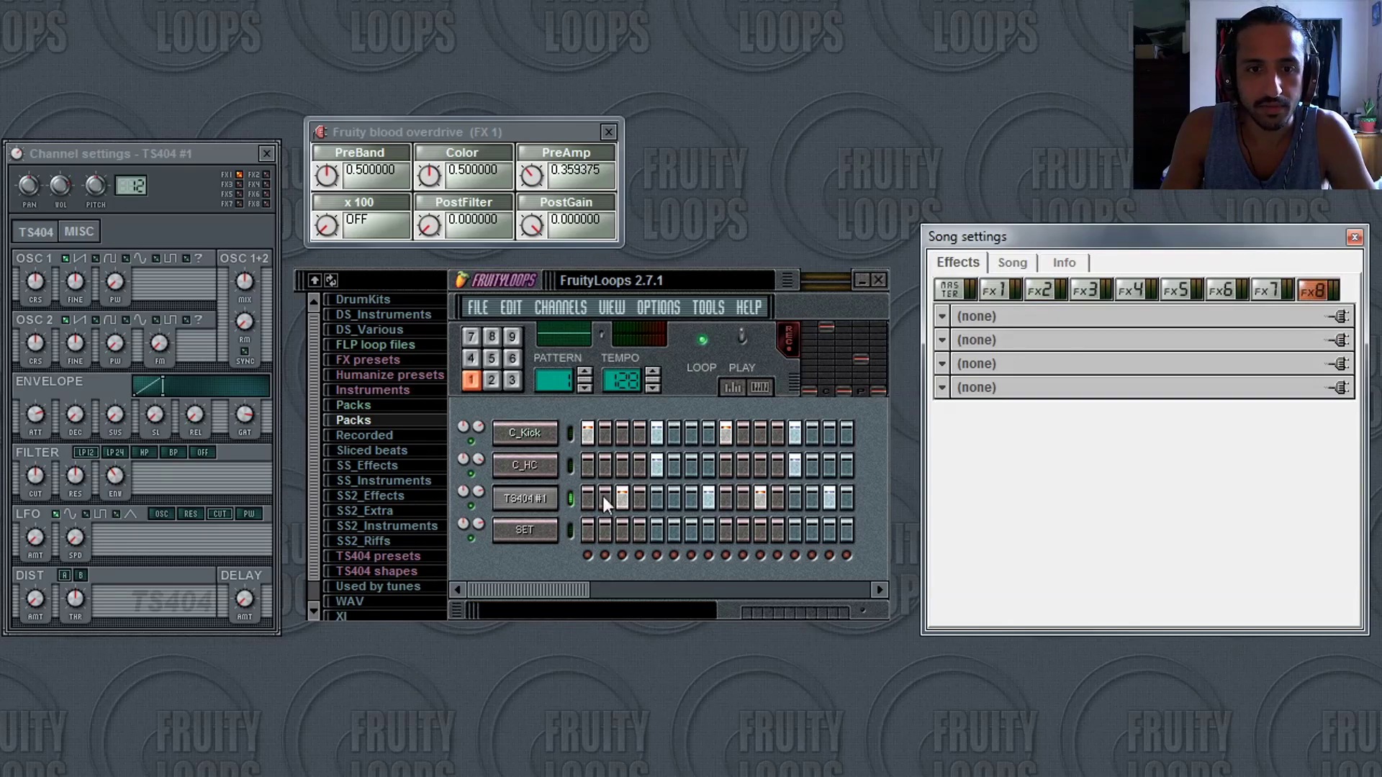
click(267, 205)
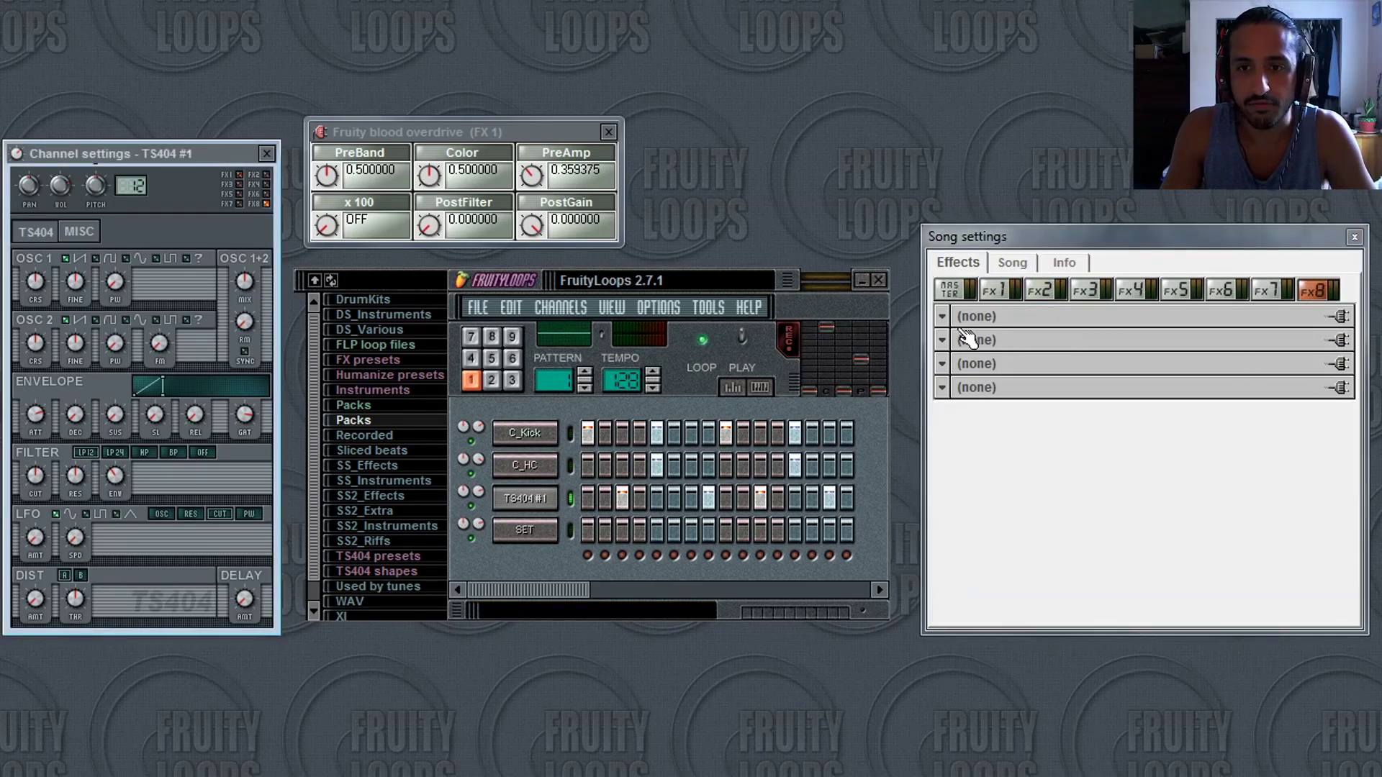
Look through the favorite effects offered for the first and fourth FX8 slots without loading one.
click(943, 316)
mouse_move(1065, 367)
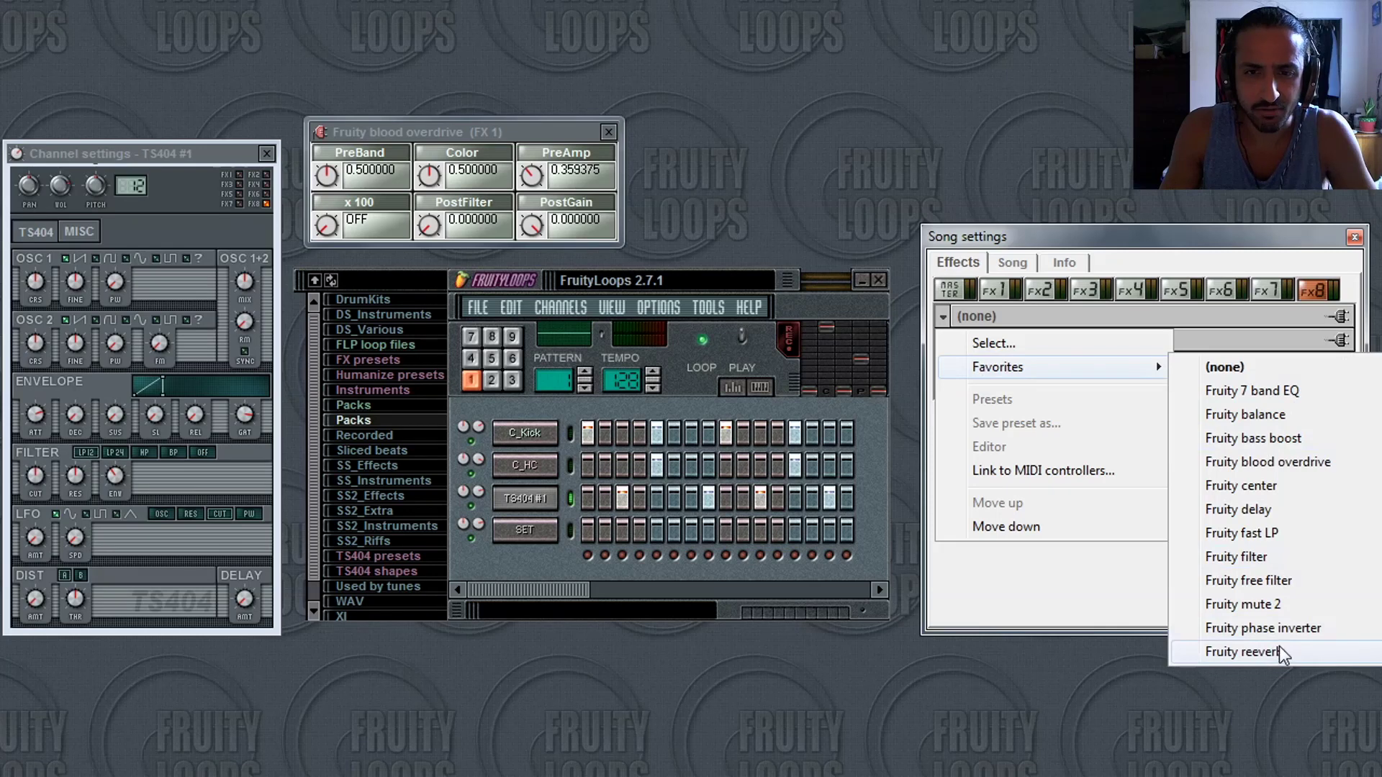
click(533, 593)
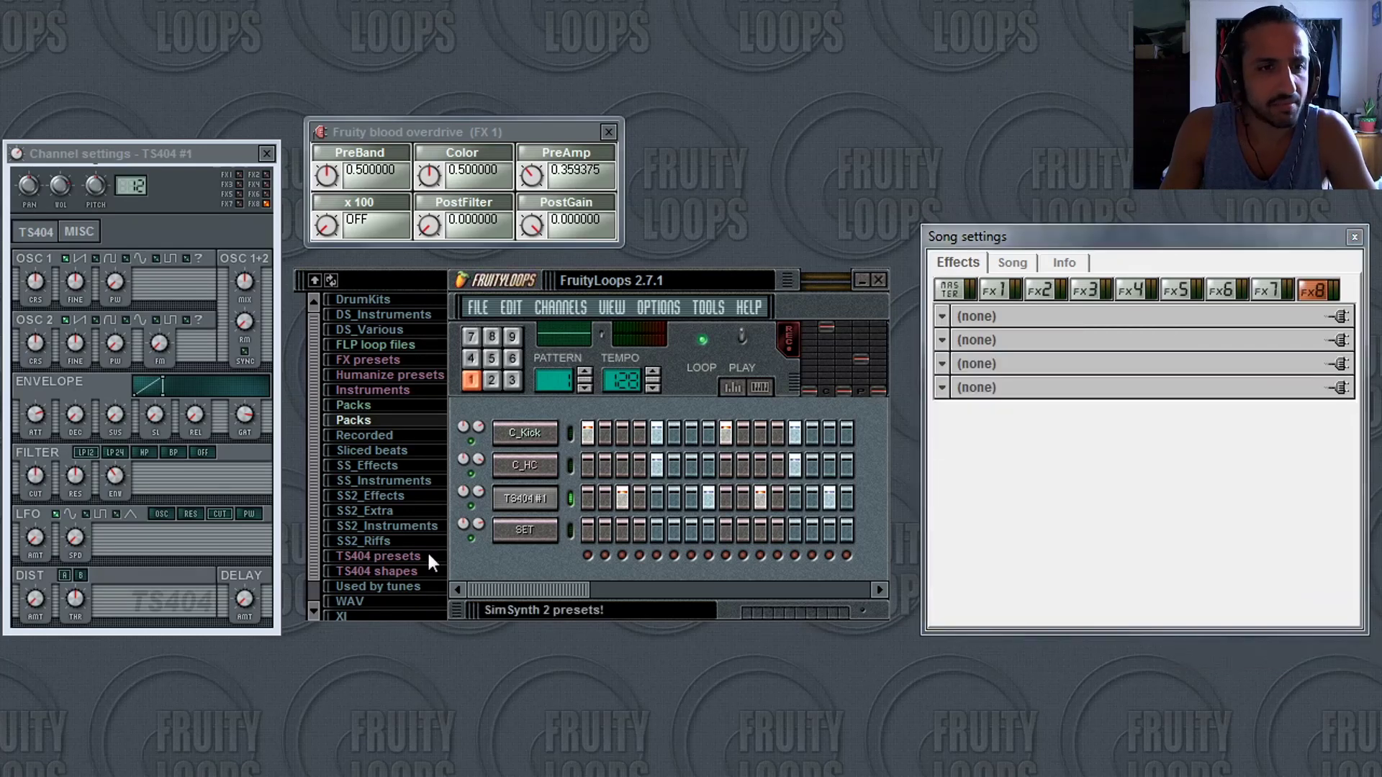
click(943, 388)
mouse_move(996, 437)
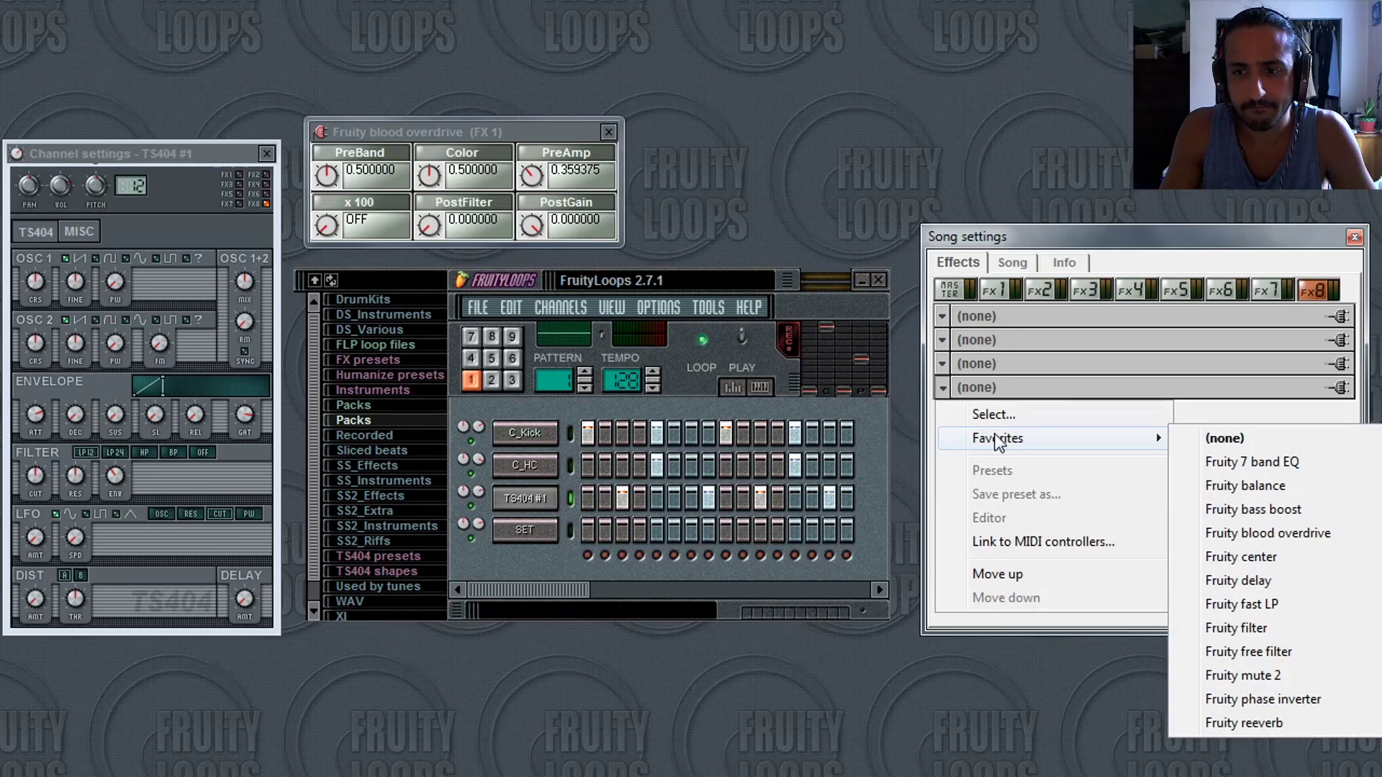
click(516, 585)
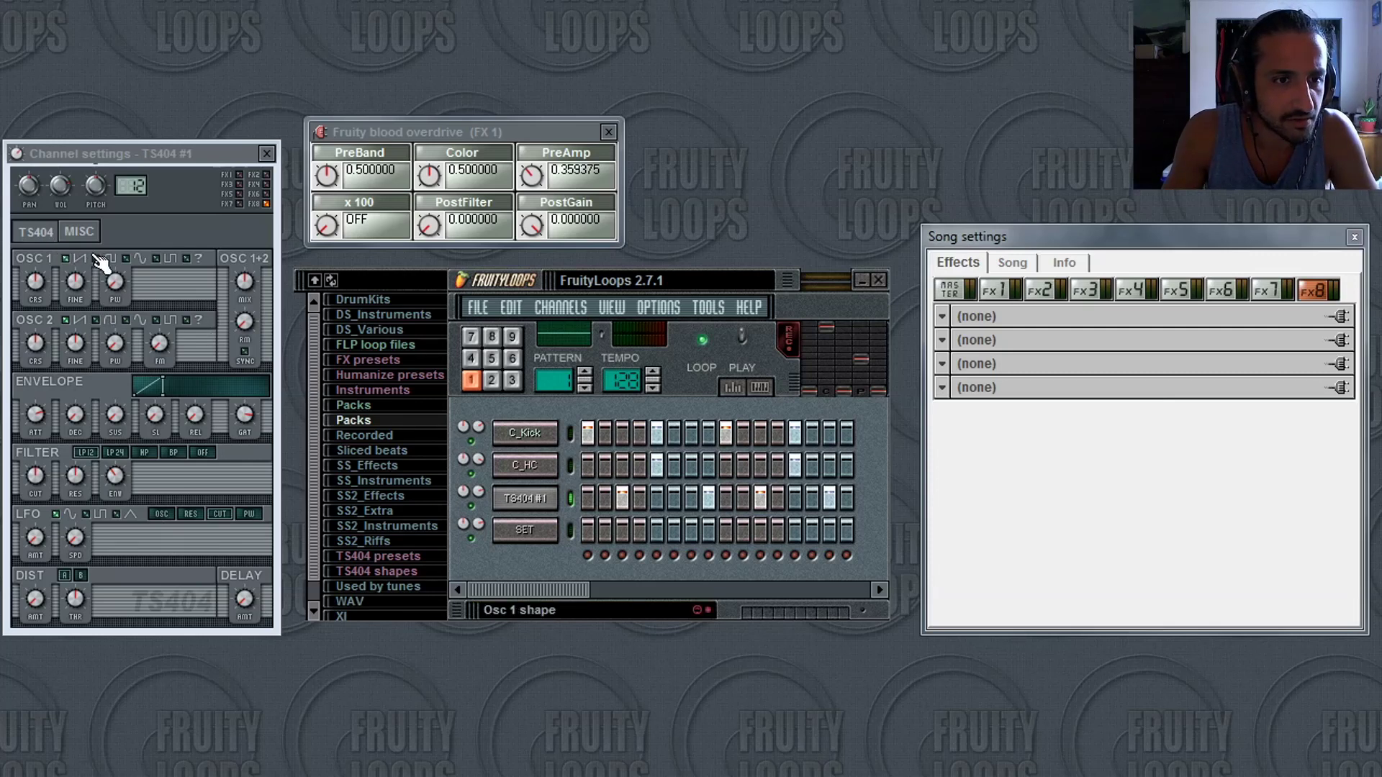
Audition the TS404 #1 pattern and raise the first of the main sliders beside the record switch.
click(139, 153)
key(space)
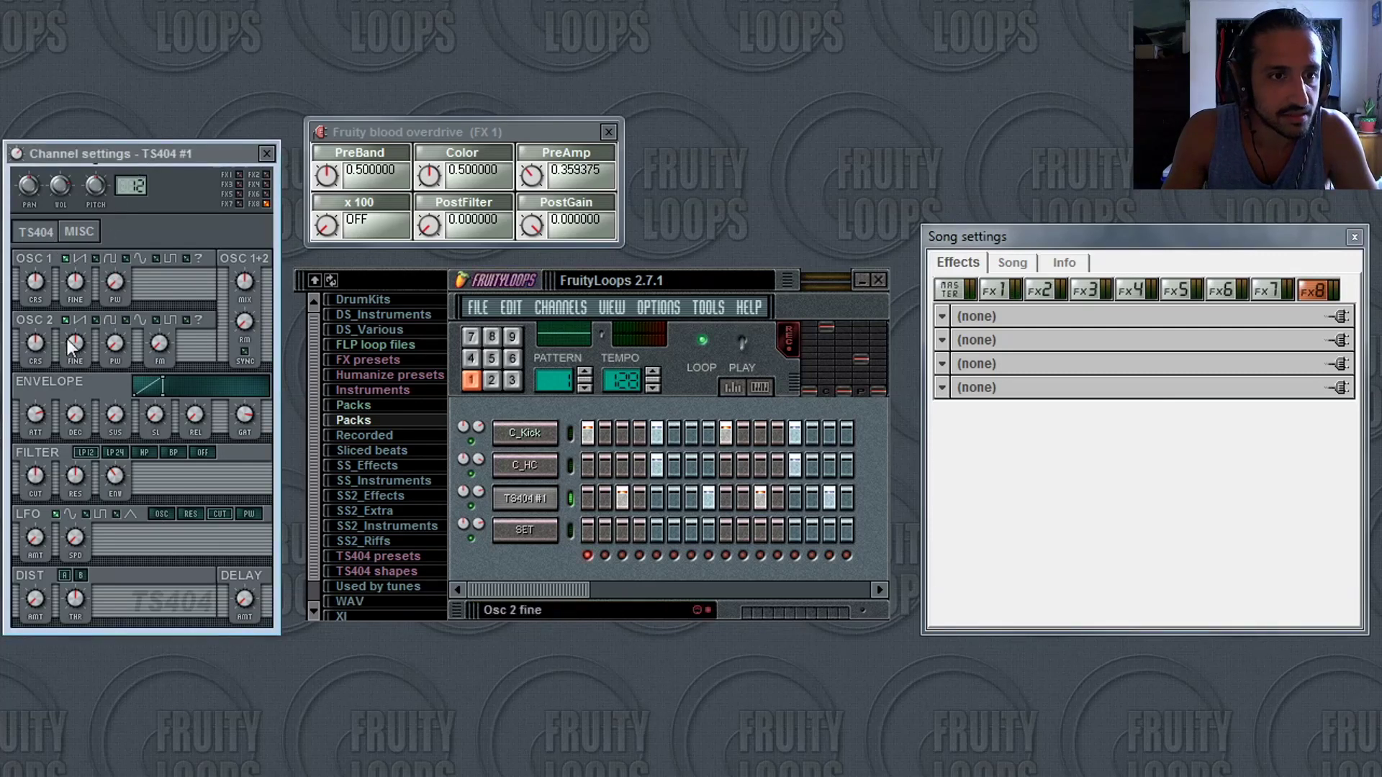
mouse_move(813, 365)
mouse_down()
mouse_move(809, 327)
mouse_move(809, 339)
mouse_up()
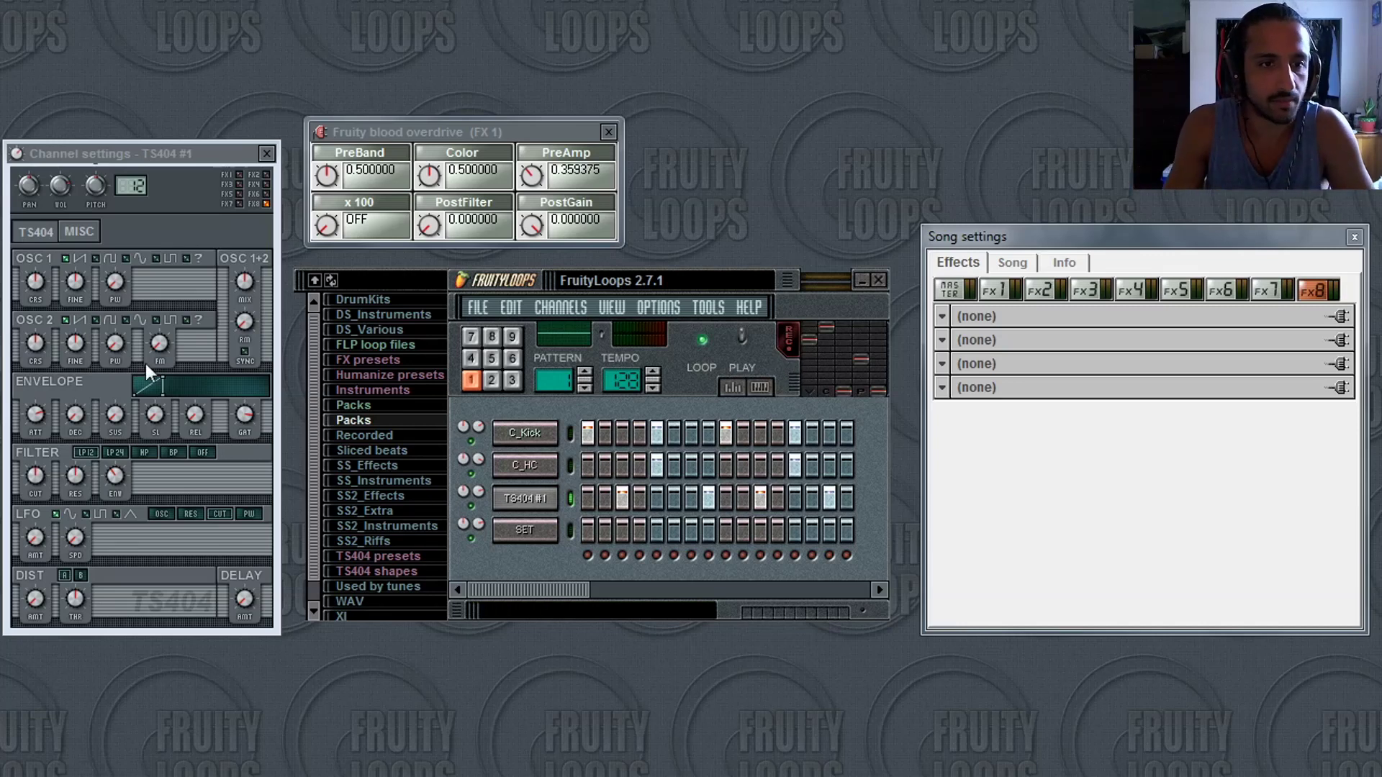
key(space)
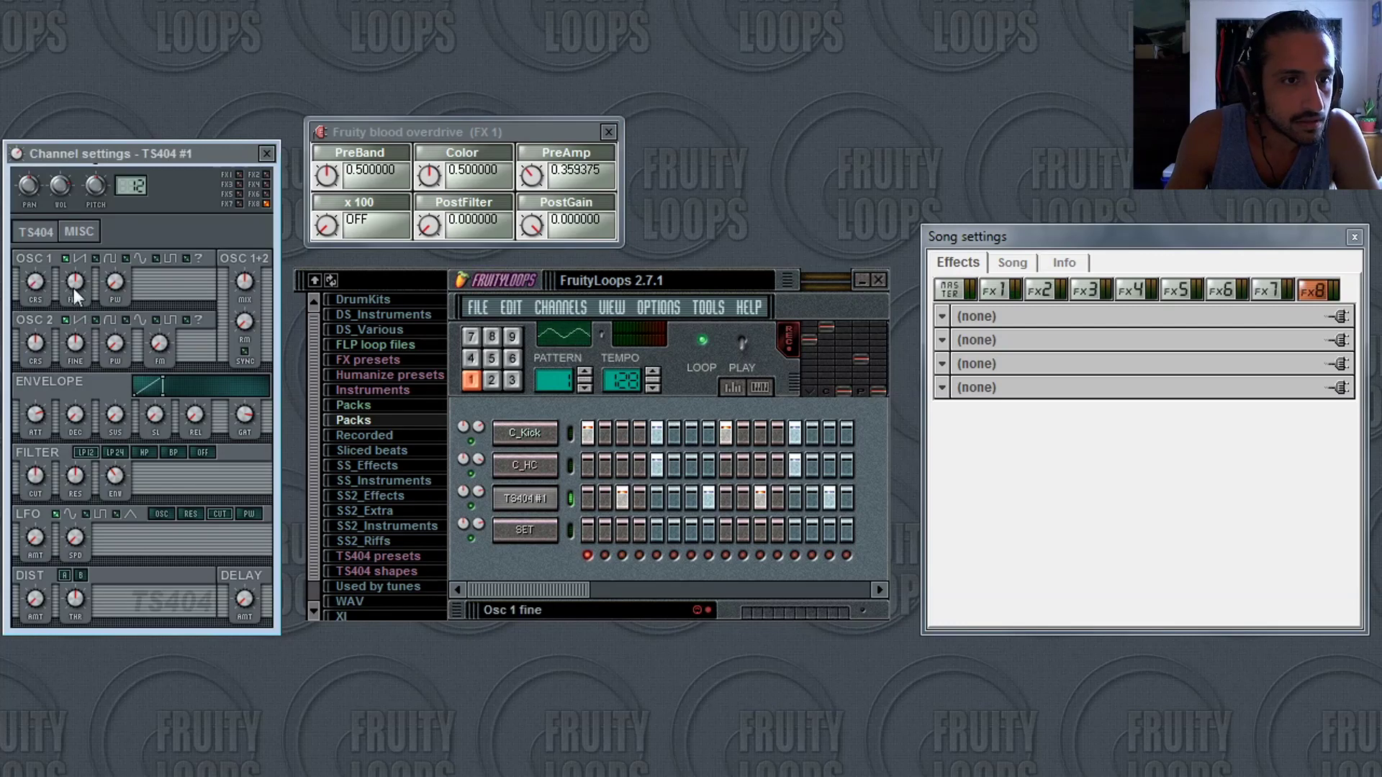
Set the TS404 #1 channel's pitch bend range to 36 semitones, auditioning the pattern.
key(space)
drag(132, 187, 131, 192)
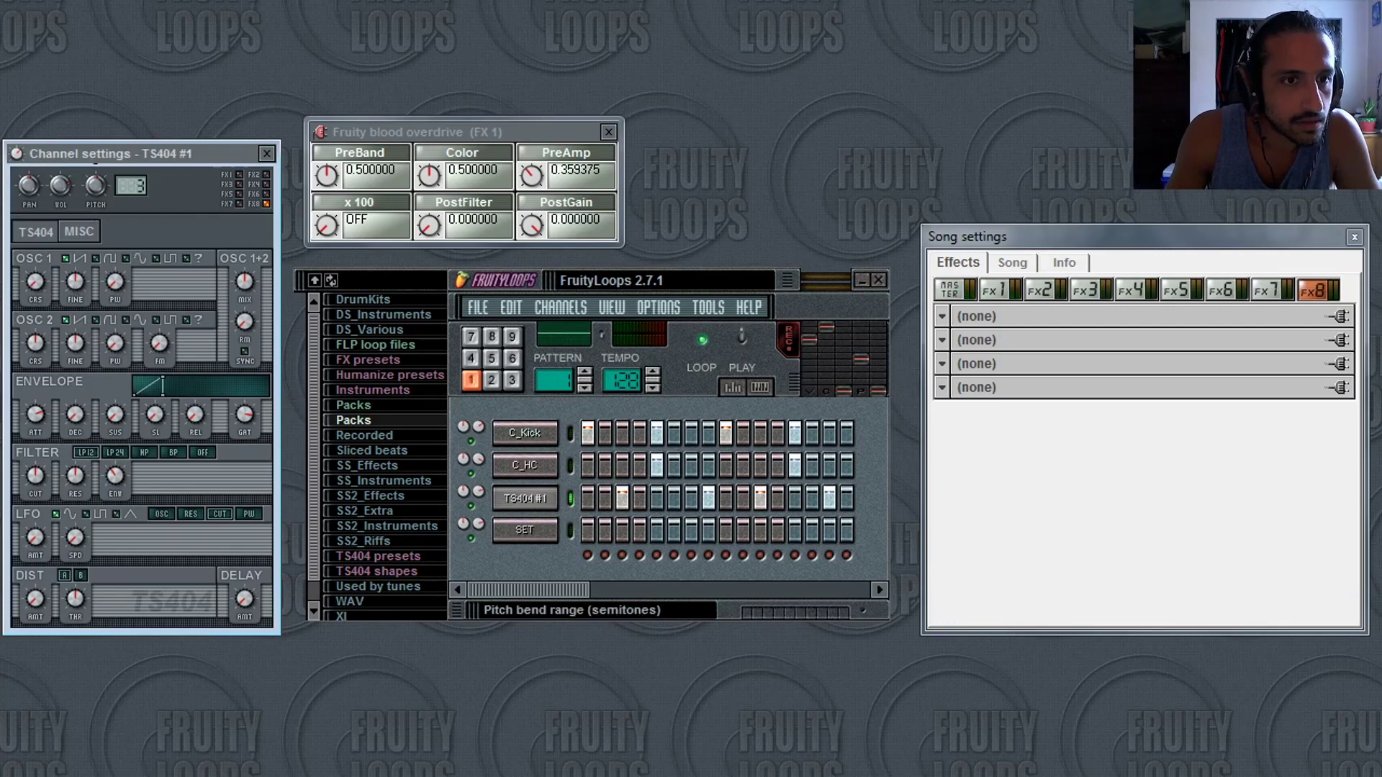
right_click(38, 282)
click(62, 302)
key(space)
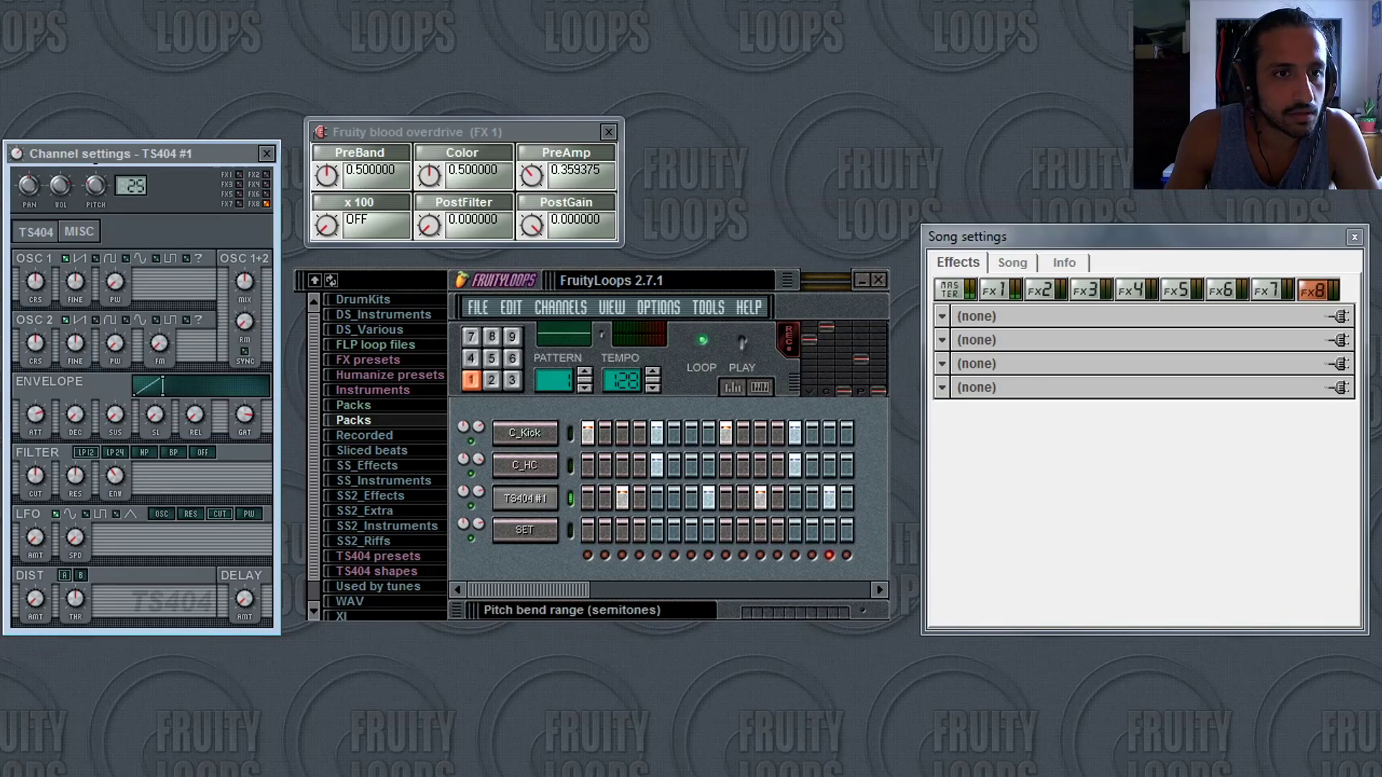
drag(136, 186, 97, 193)
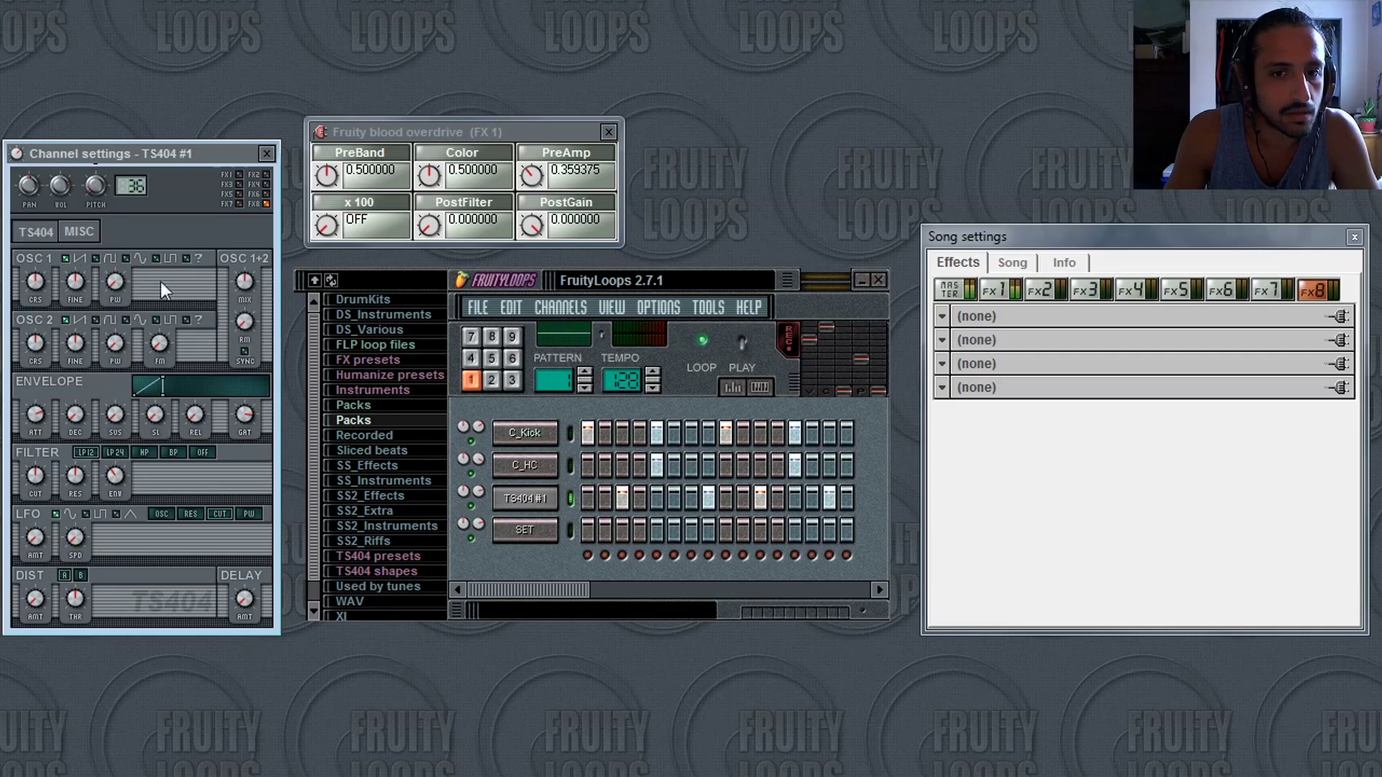
Extend the TS404 #1 part into the second half of the pattern with notes on steps 19 and 27.
drag(521, 589, 710, 587)
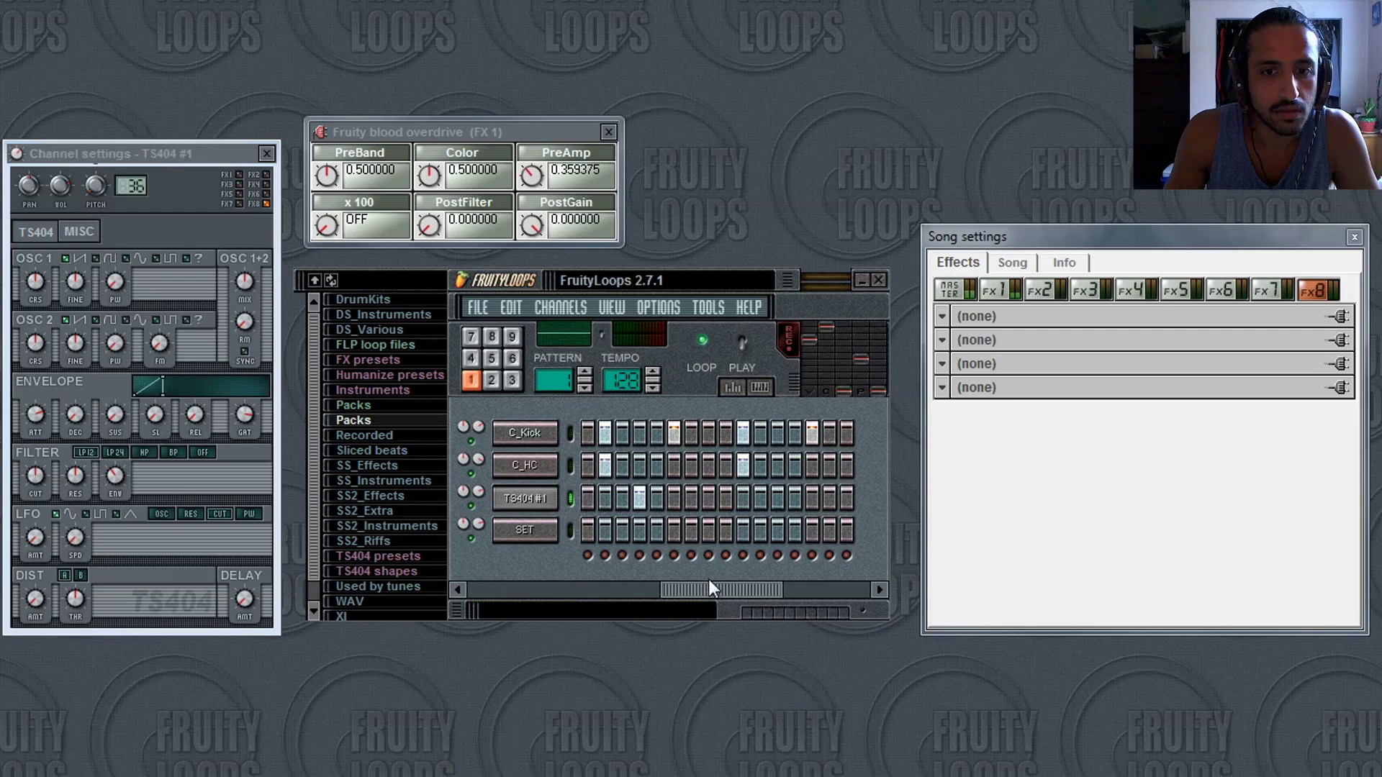
click(710, 498)
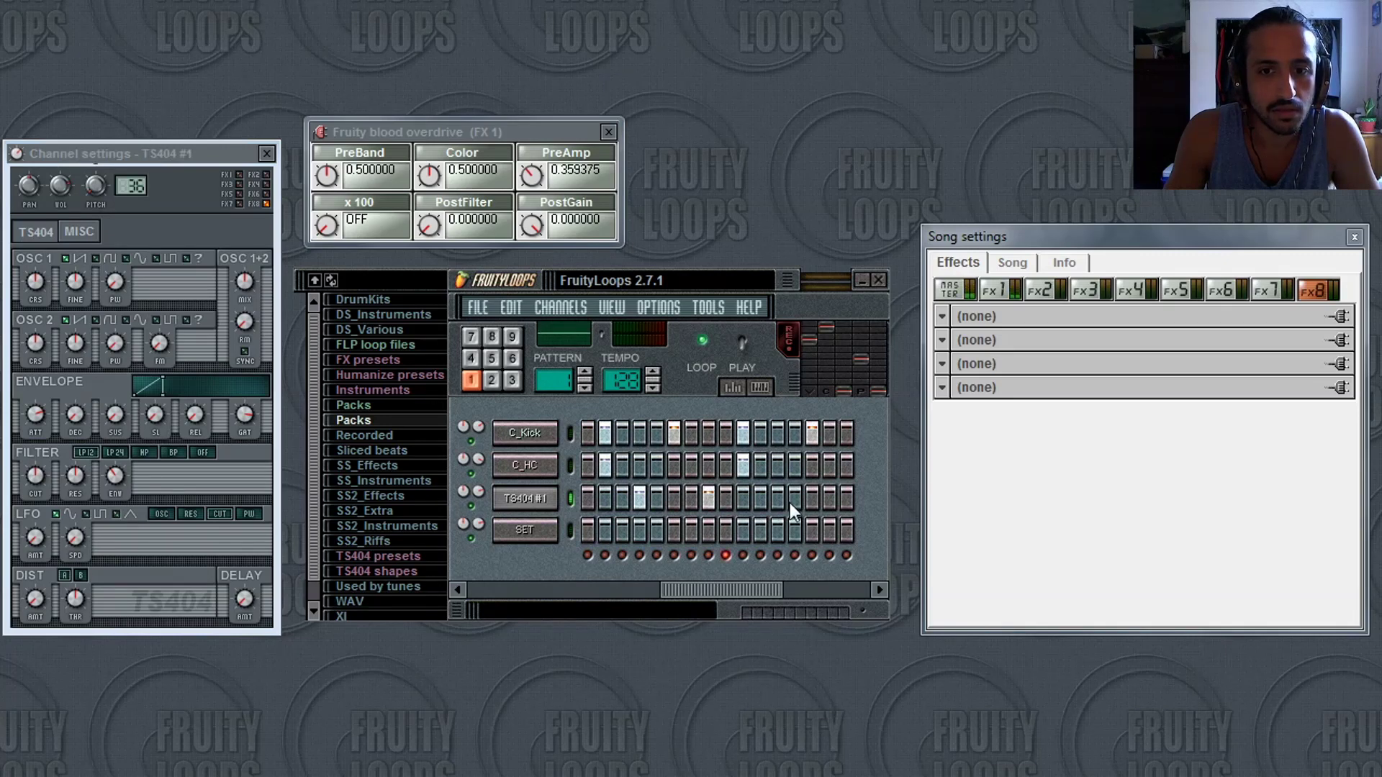
click(841, 498)
drag(723, 587, 421, 590)
click(846, 498)
click(831, 496)
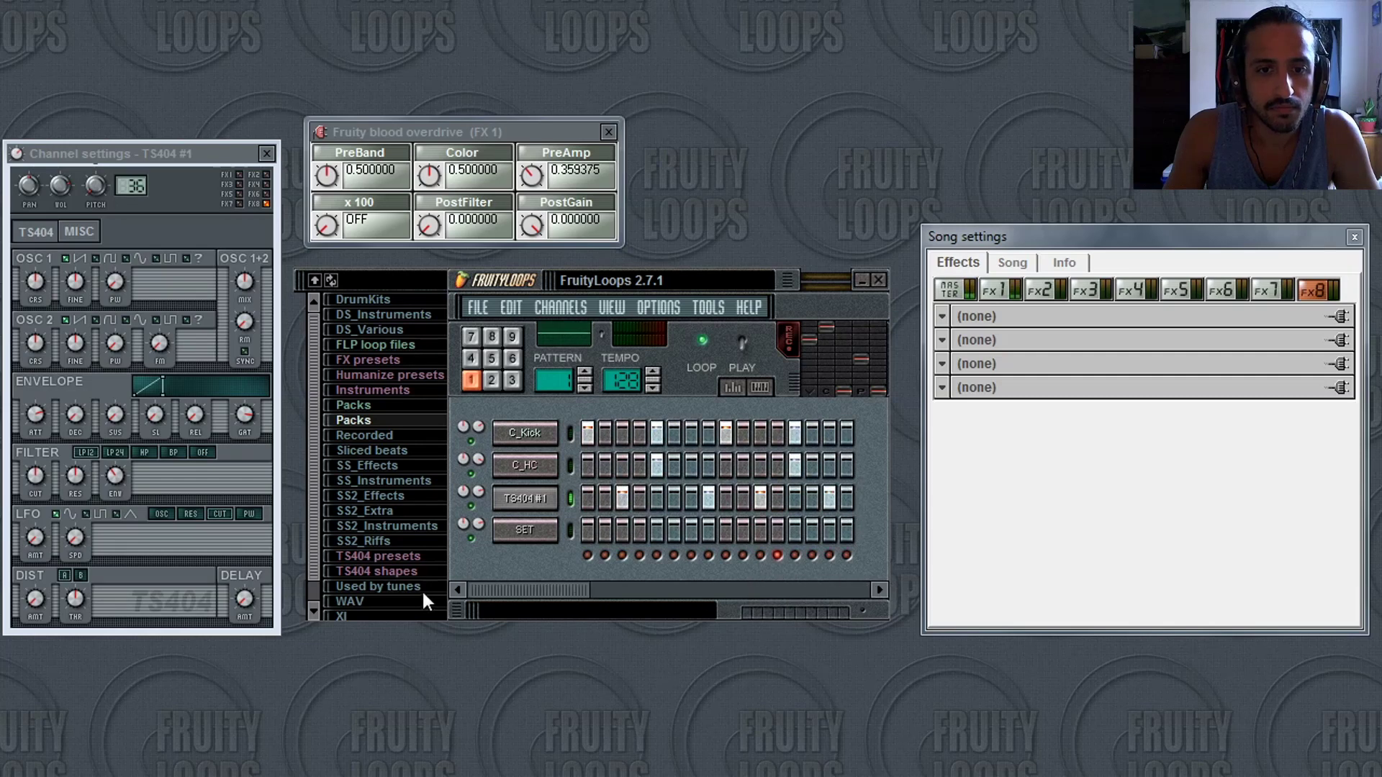
Route C_HC to FX2 and TS404 #1 to FX3, and check the effect track assigned to C_Kick.
click(539, 464)
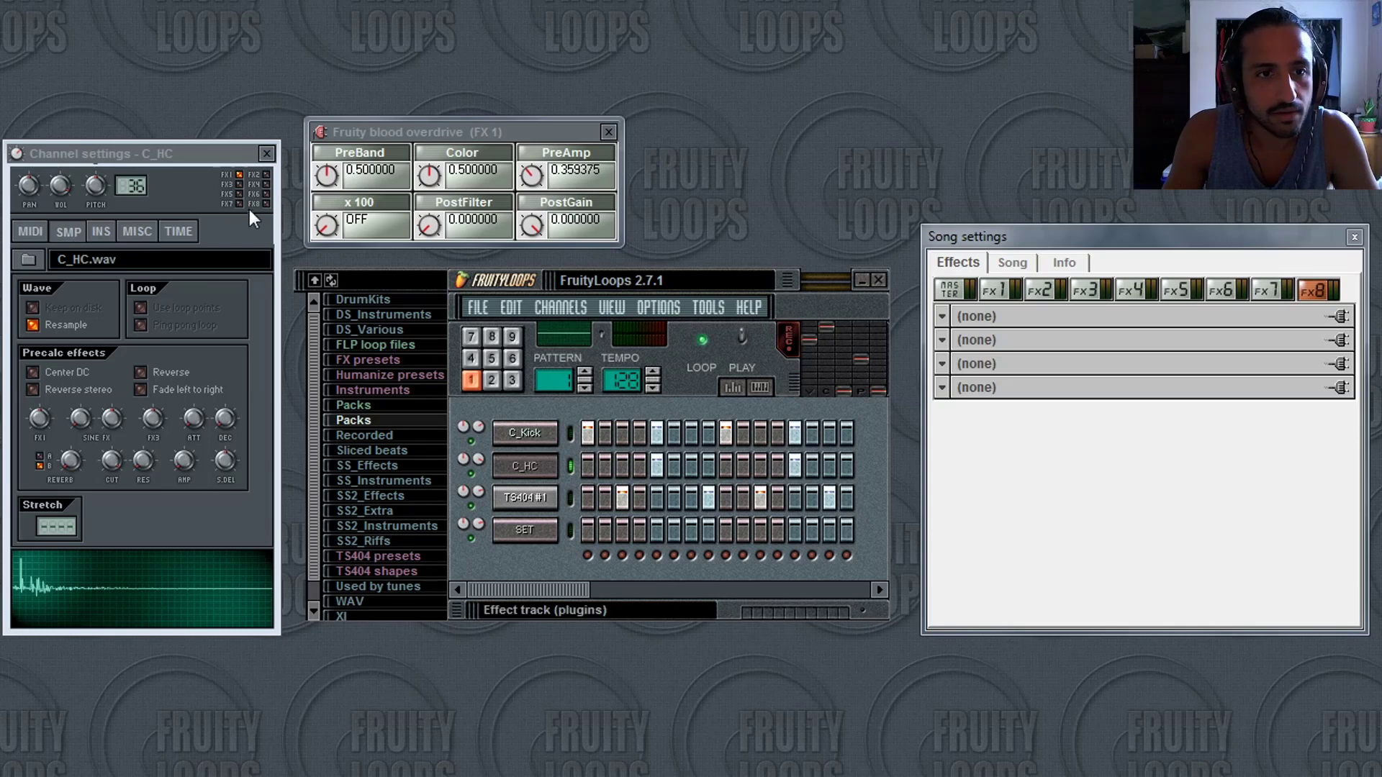
click(266, 176)
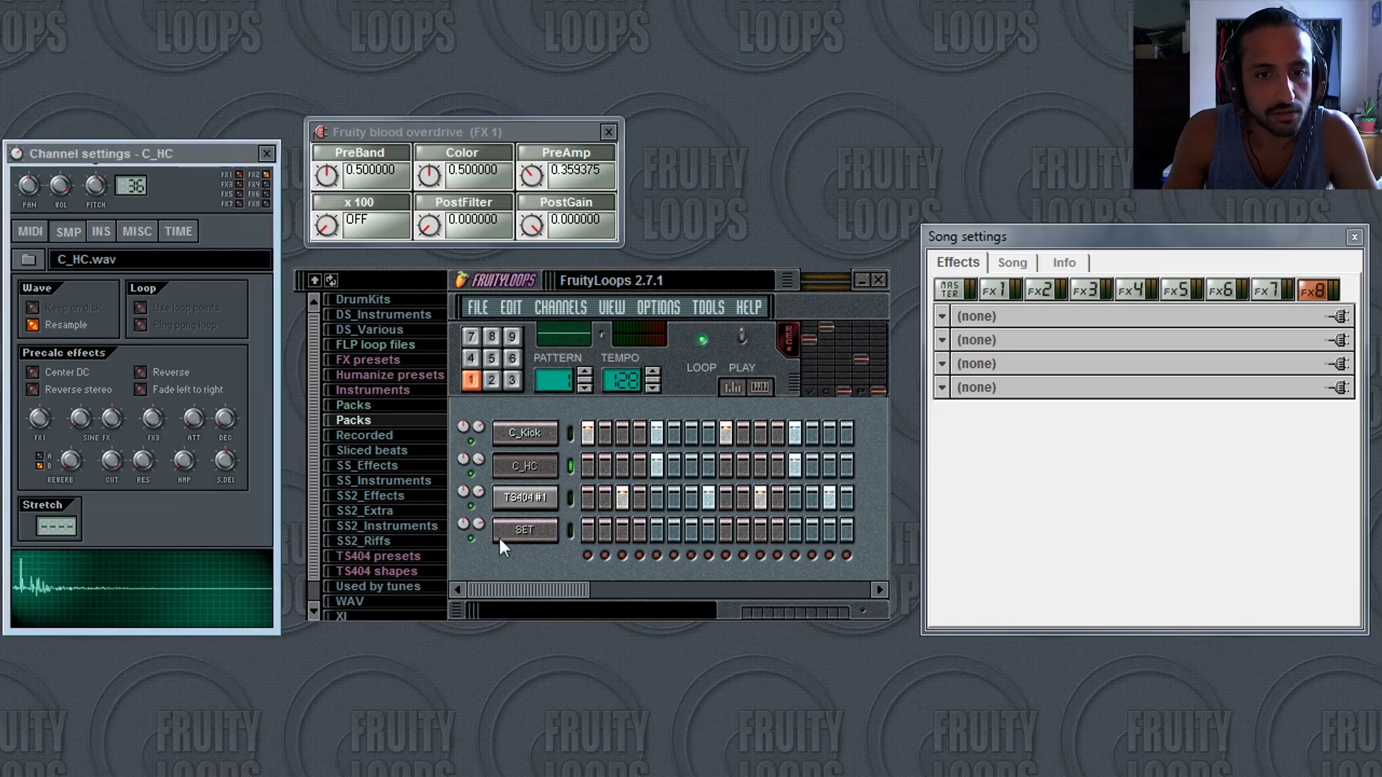
click(525, 496)
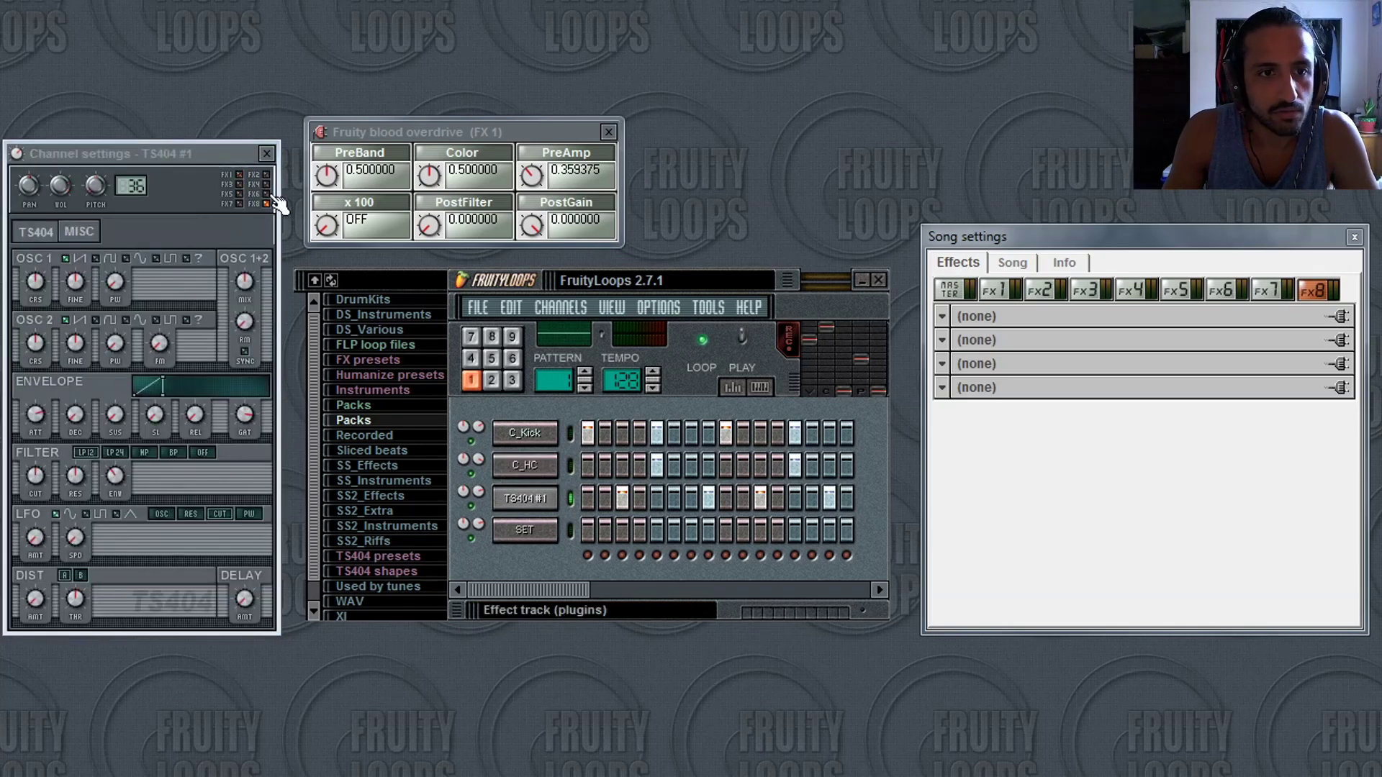
click(242, 186)
click(524, 432)
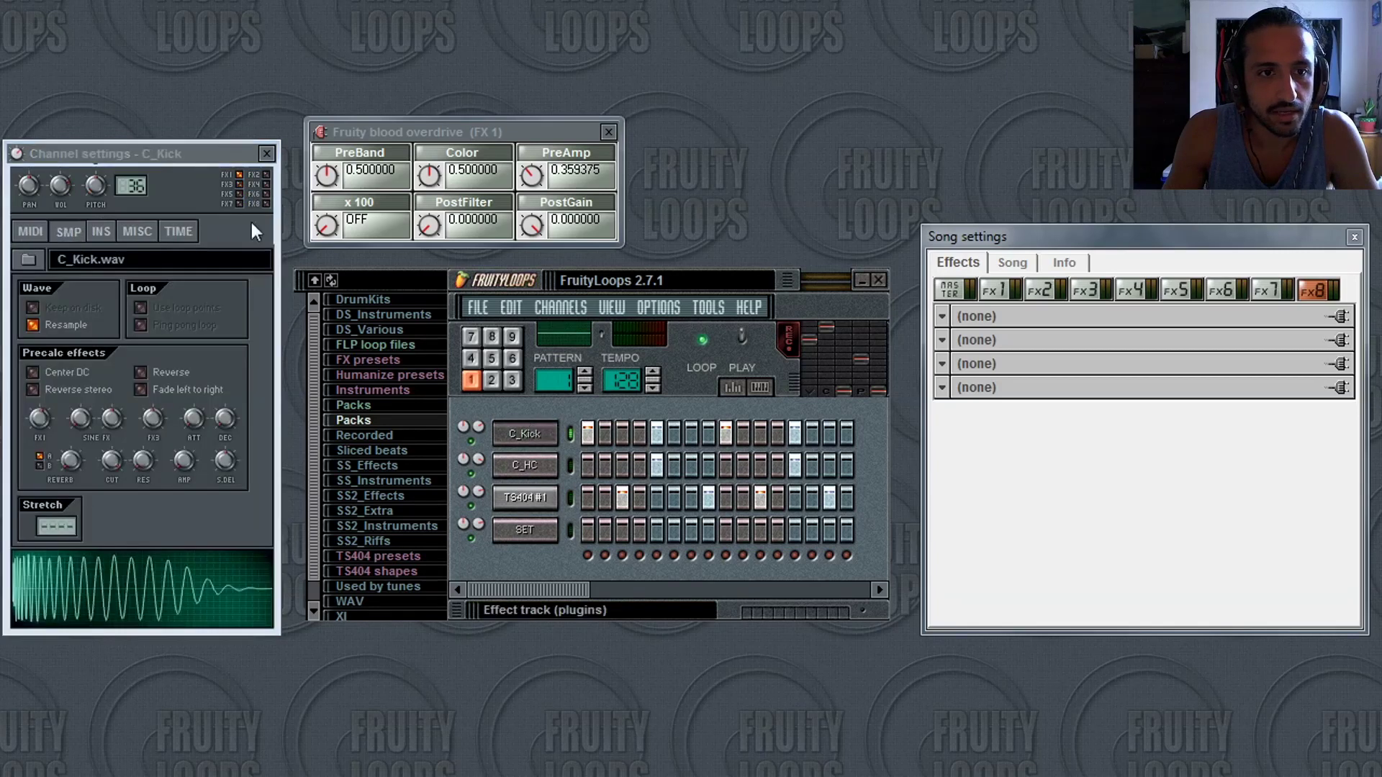
click(519, 465)
click(539, 492)
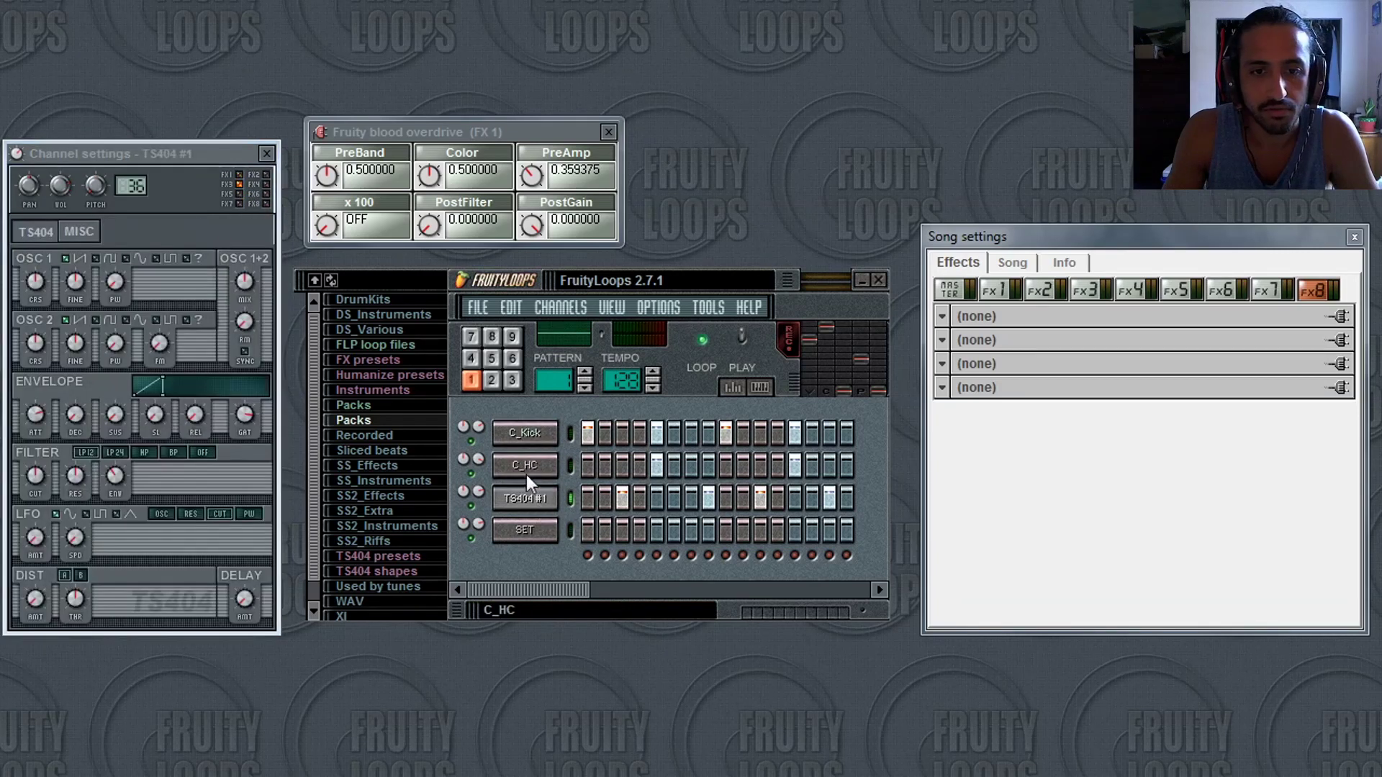
Open the C_HC channel settings, show the FX2 effects track and view the Fruity delay slot's options.
click(526, 473)
click(1042, 292)
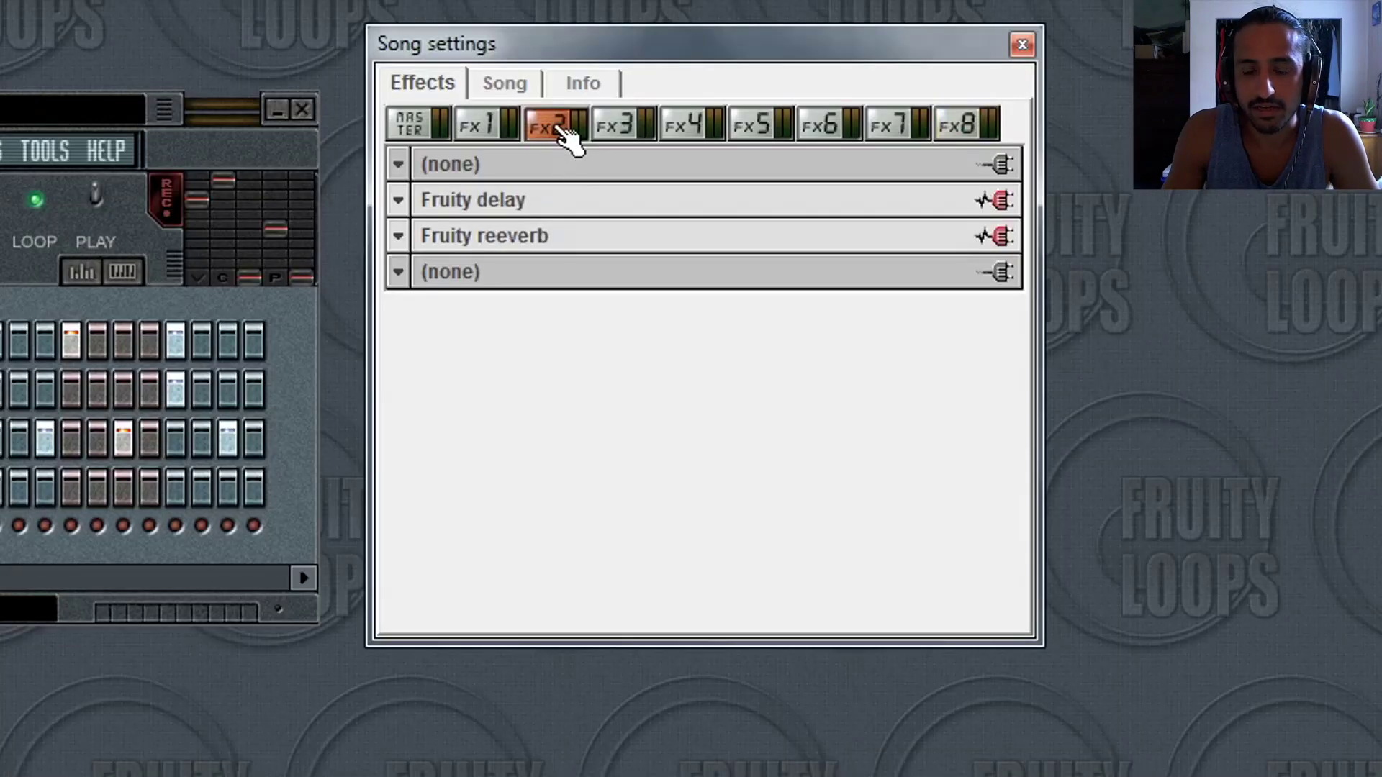
click(403, 203)
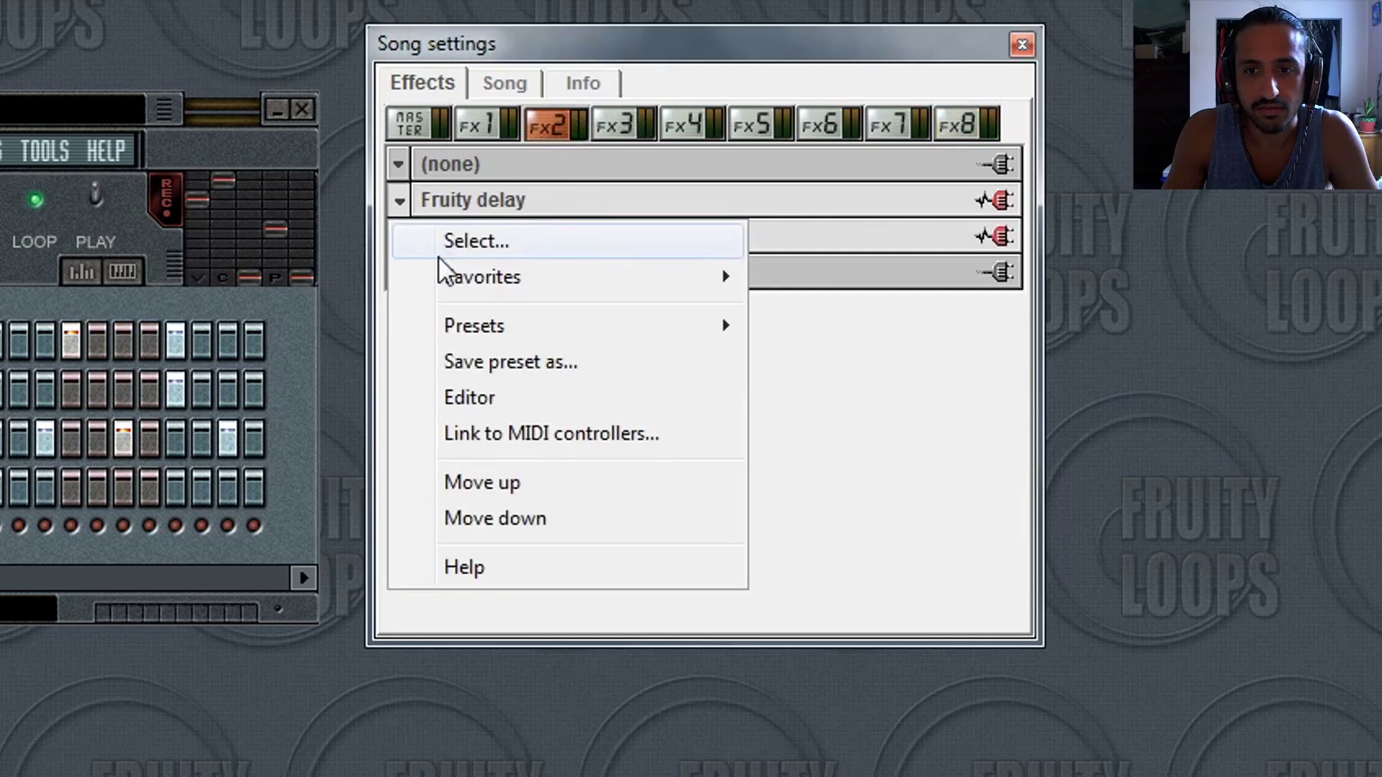
mouse_move(445, 283)
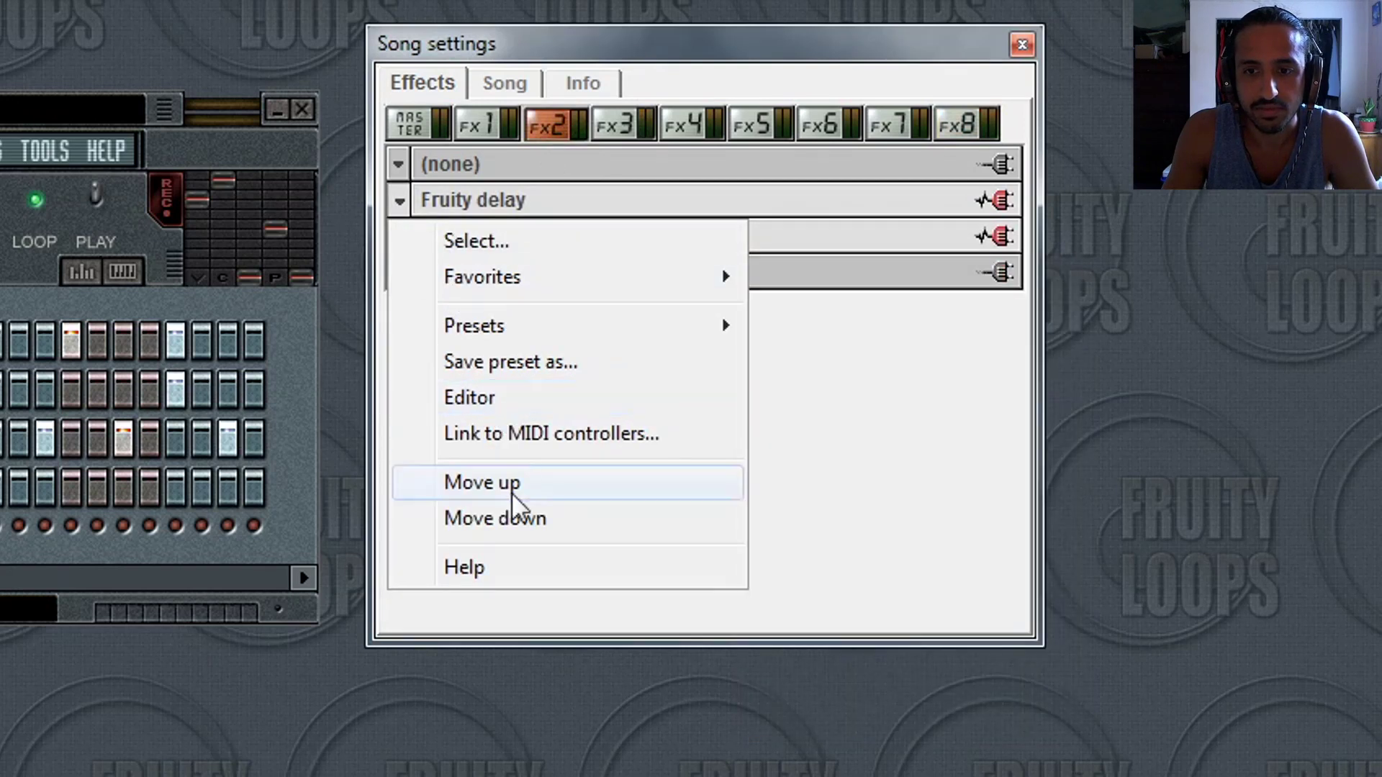
mouse_move(580, 330)
click(965, 204)
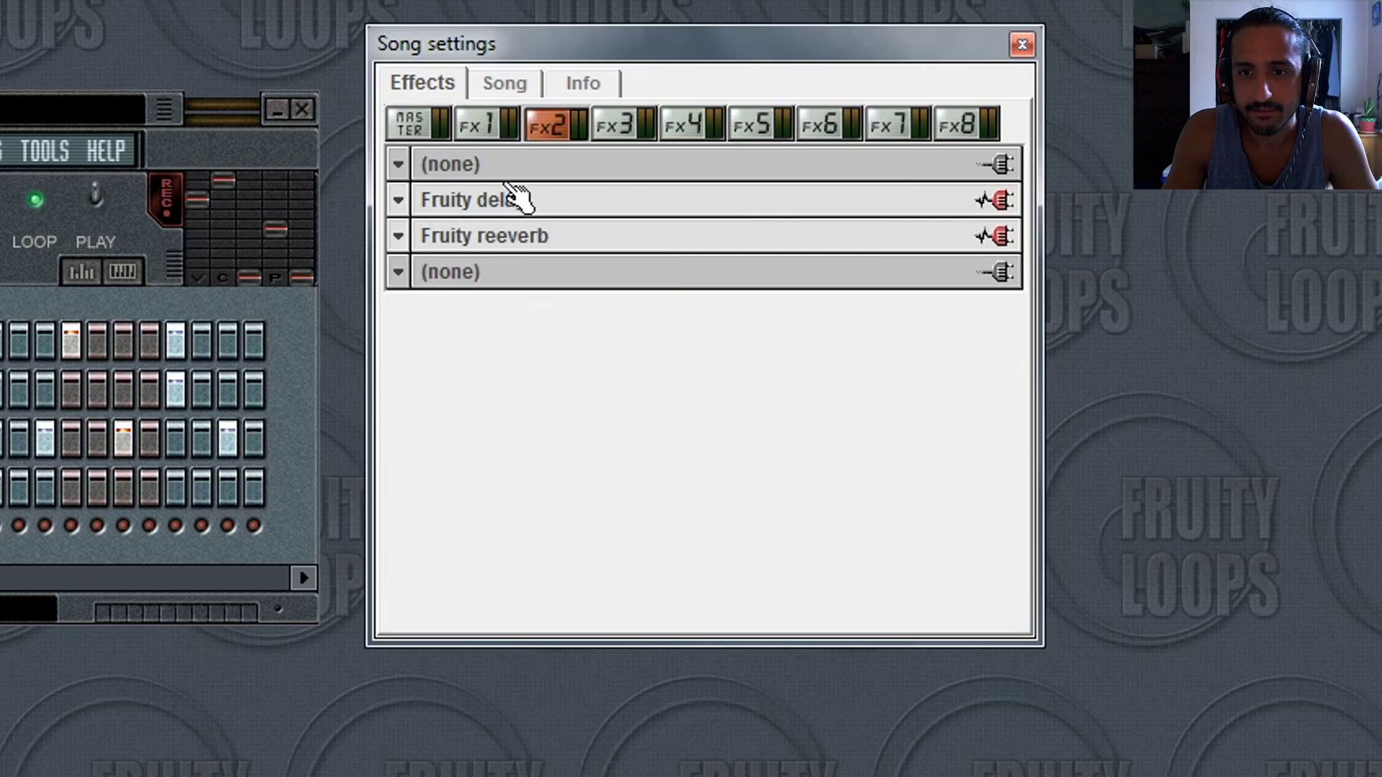
Bypass the Fruity delay effect on FX2.
click(505, 190)
click(510, 200)
click(510, 200)
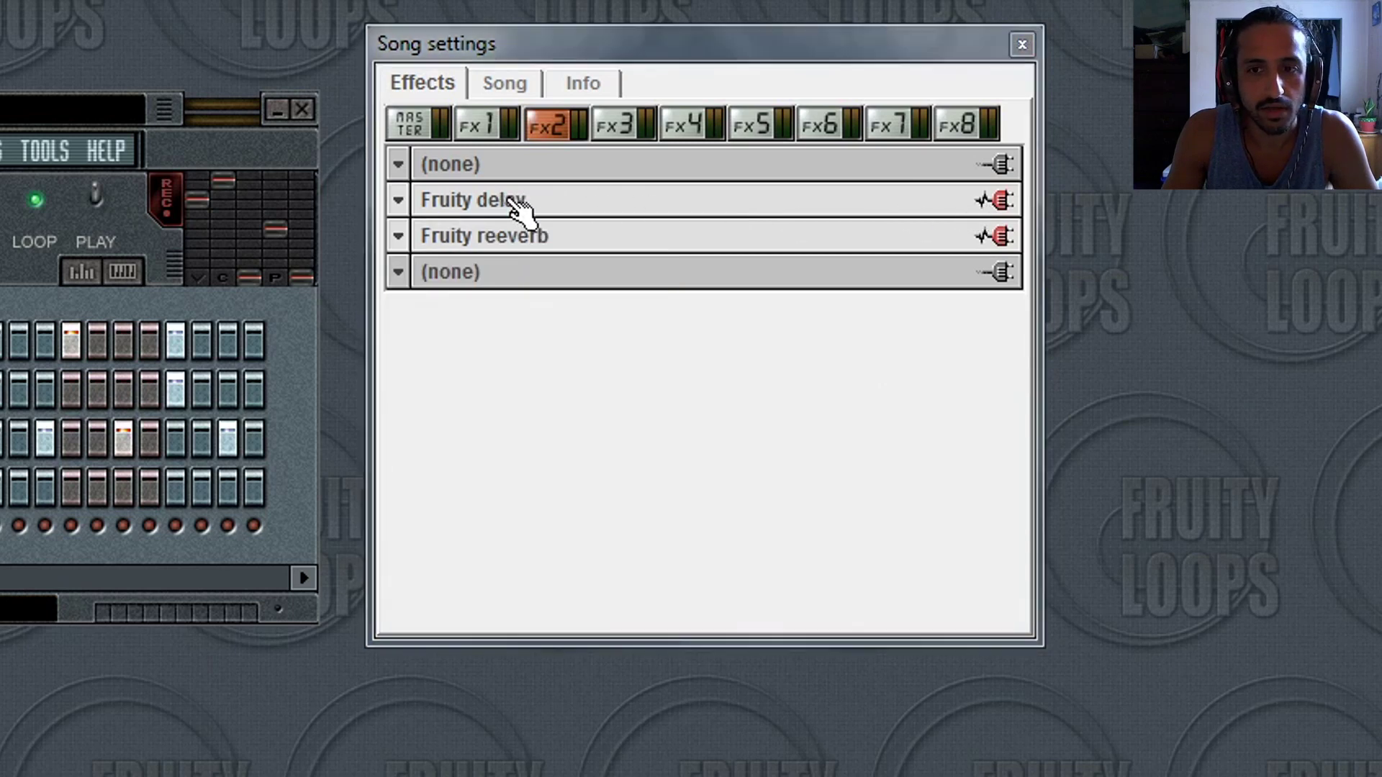
right_click(511, 200)
right_click(512, 200)
right_click(512, 201)
right_click(512, 200)
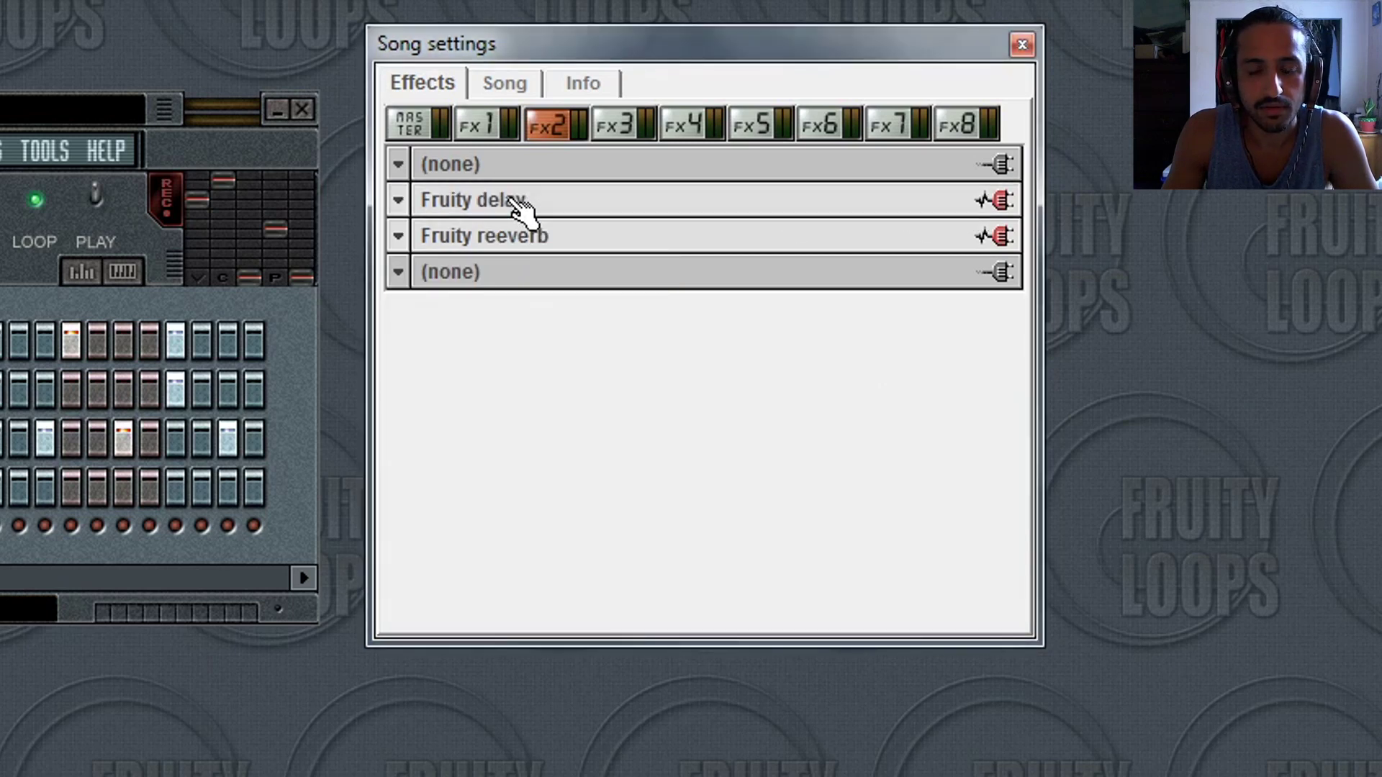
right_click(511, 200)
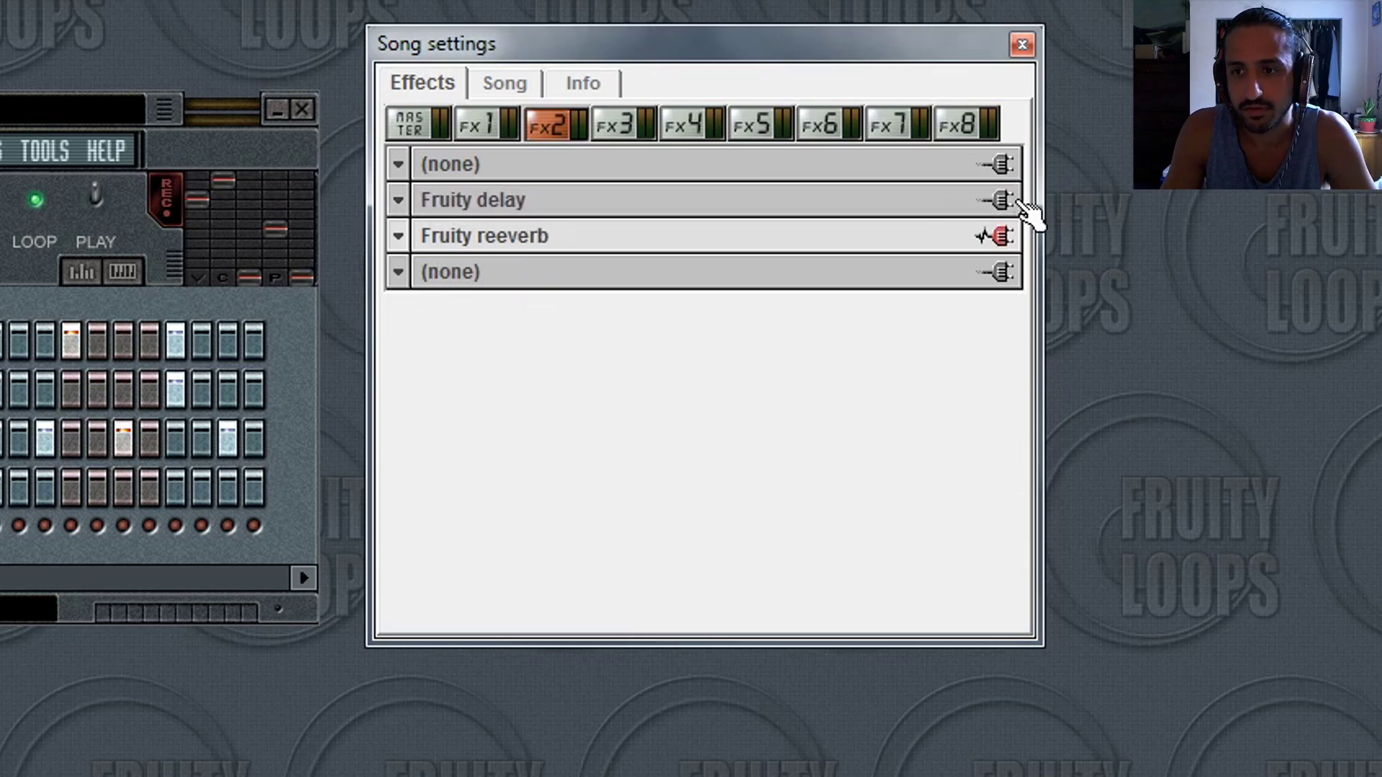
Examine the presets offered for Fruity delay and Fruity reeverb on FX2.
click(398, 200)
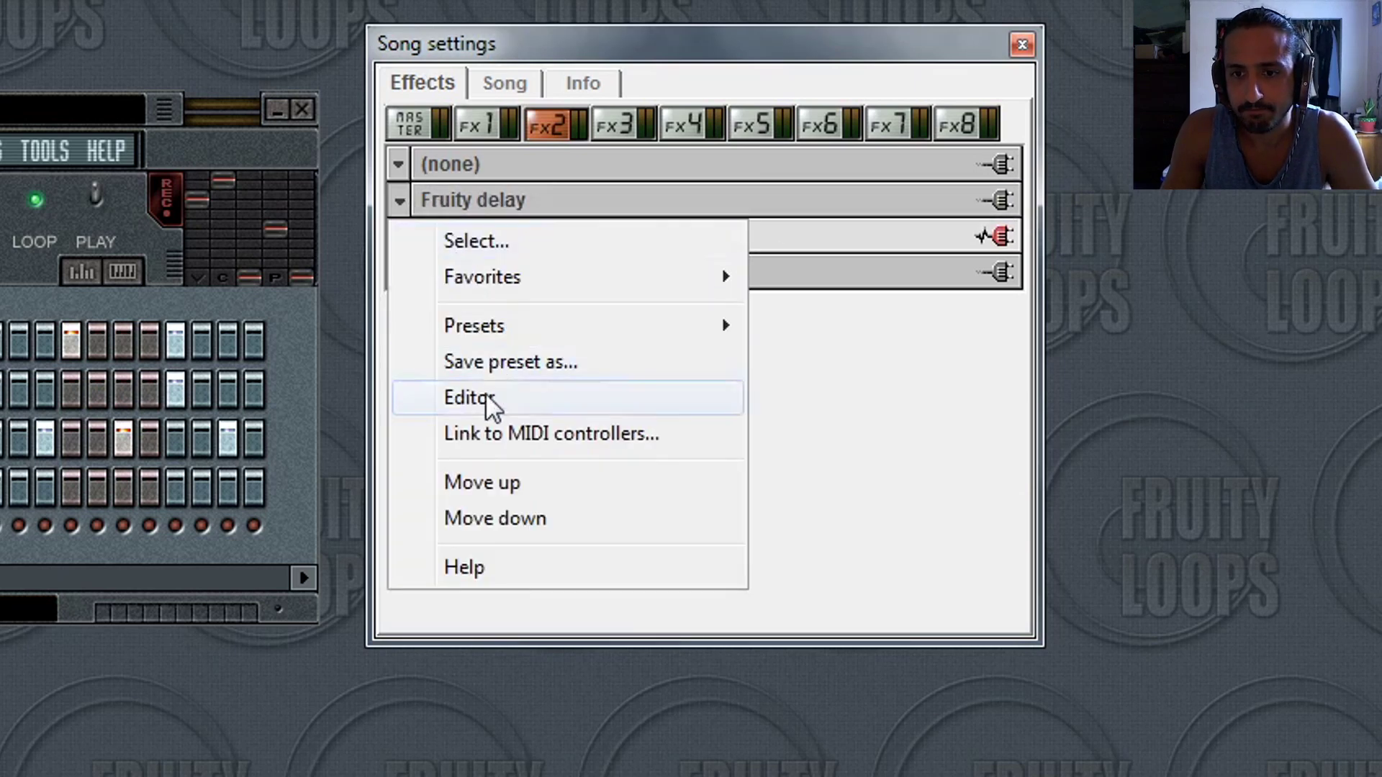
mouse_move(560, 320)
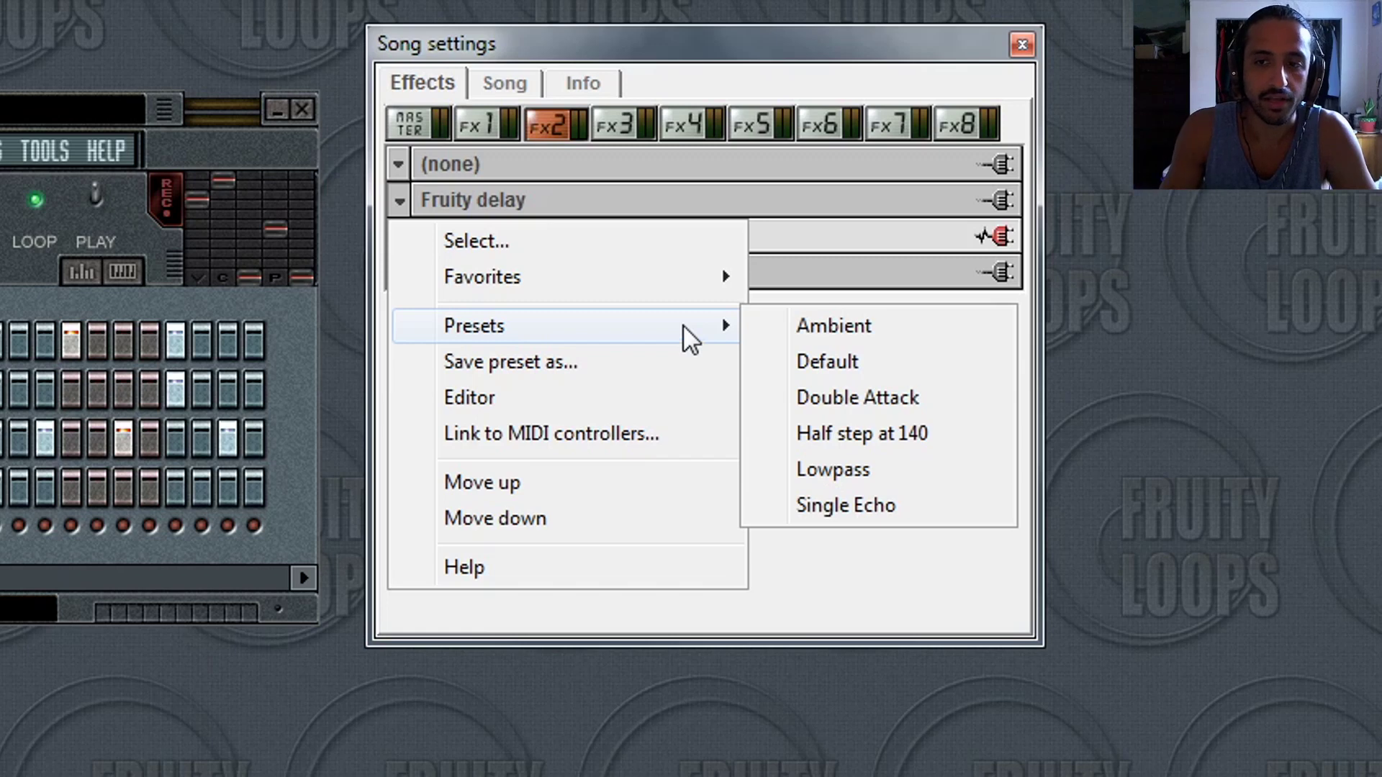
click(715, 28)
click(398, 236)
mouse_move(496, 362)
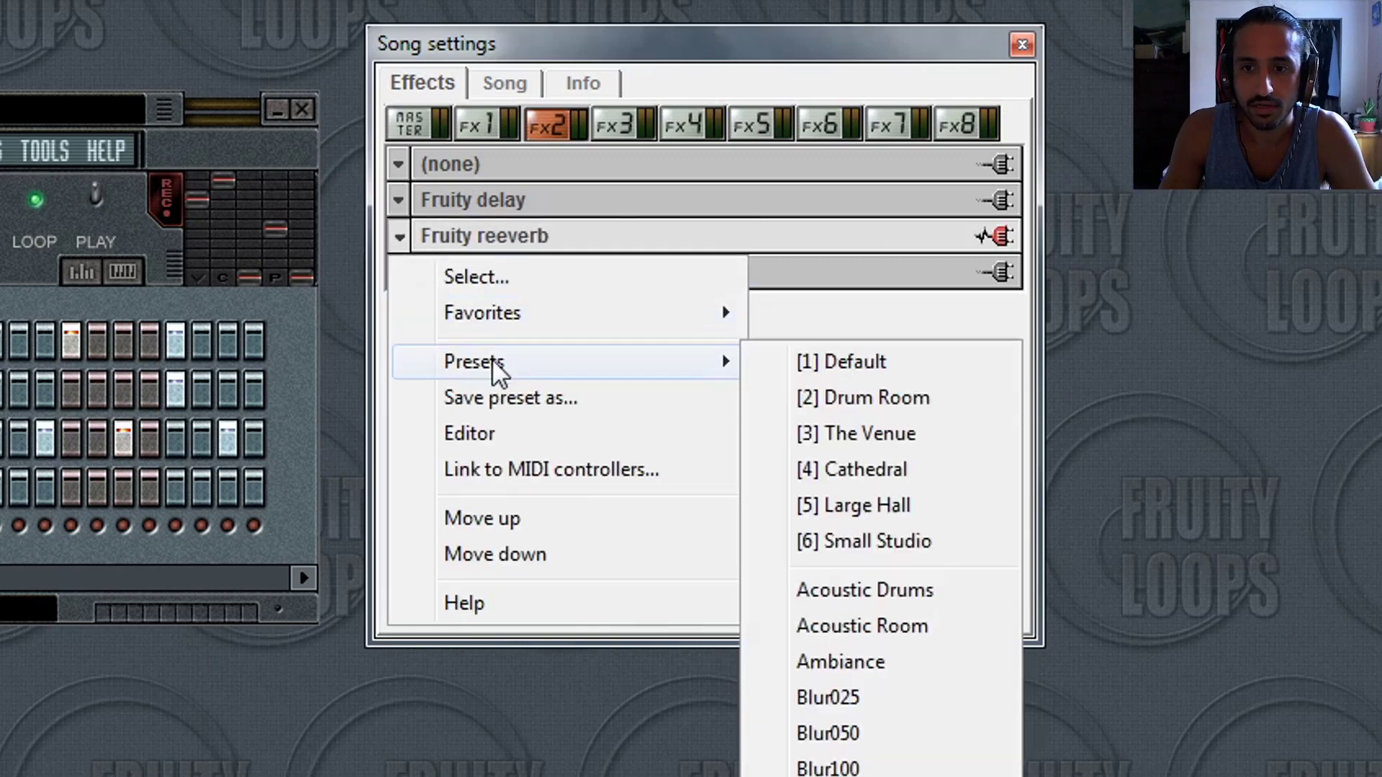
click(400, 207)
click(398, 200)
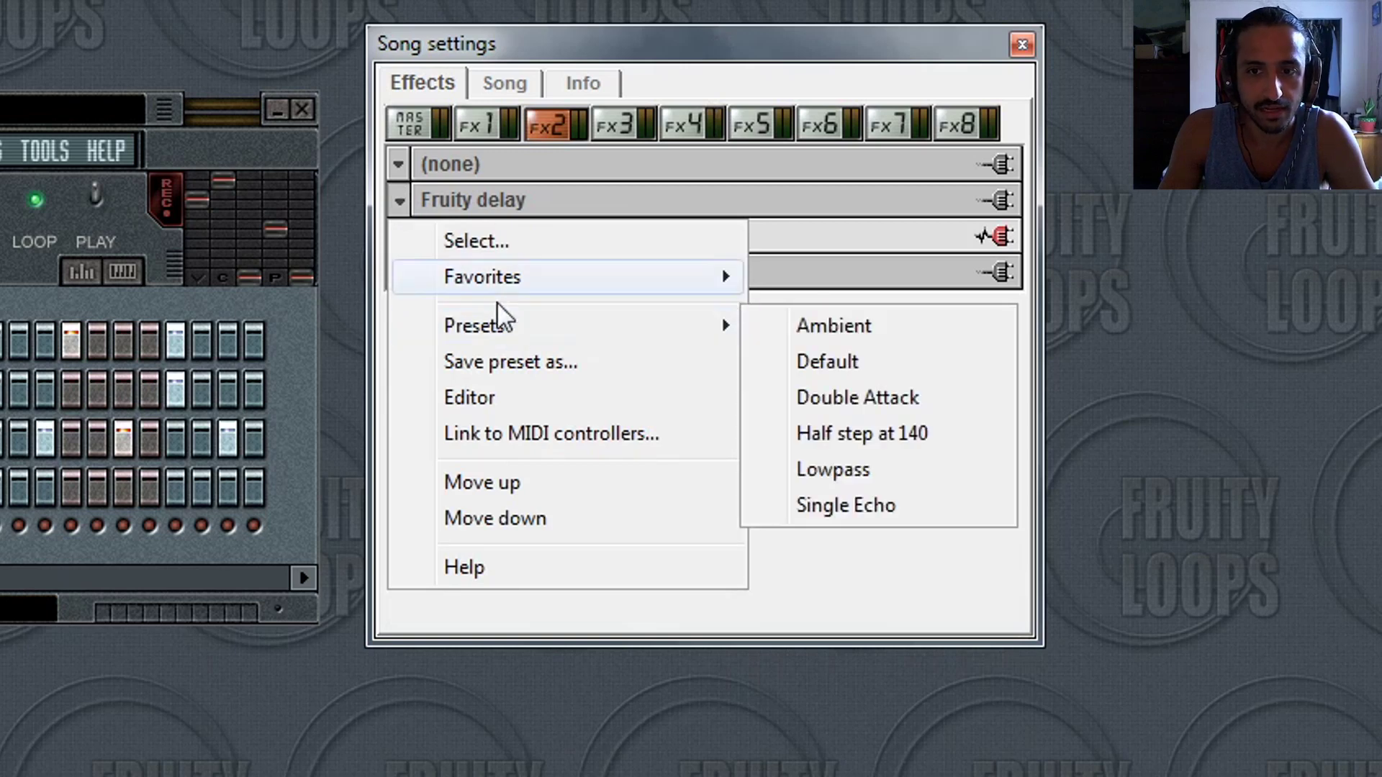
Remove Fruity delay from FX2 by setting its effect slot to (none).
click(399, 201)
click(400, 202)
mouse_move(529, 275)
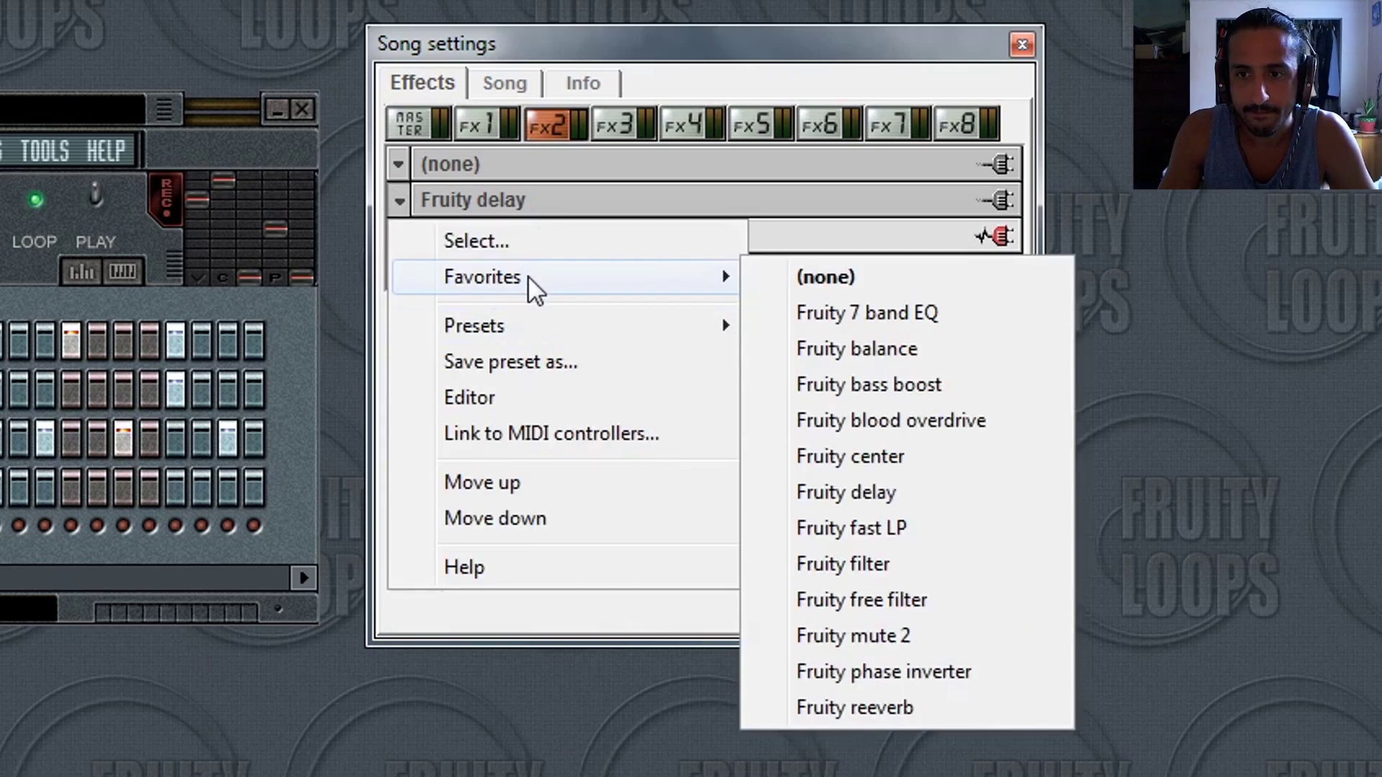
click(774, 278)
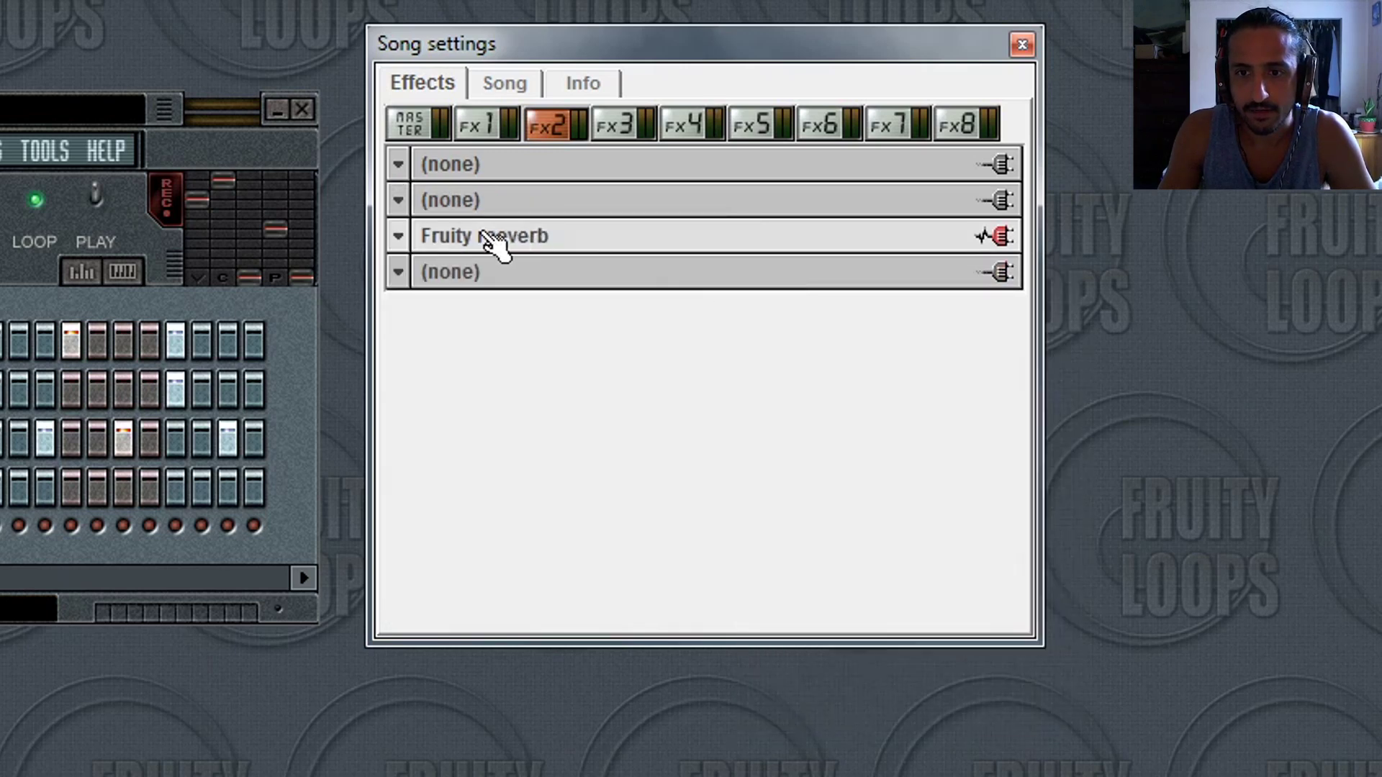
View the Fruity reeverb presets and open the effect's editor on FX2.
click(400, 236)
click(402, 236)
click(401, 236)
mouse_move(484, 365)
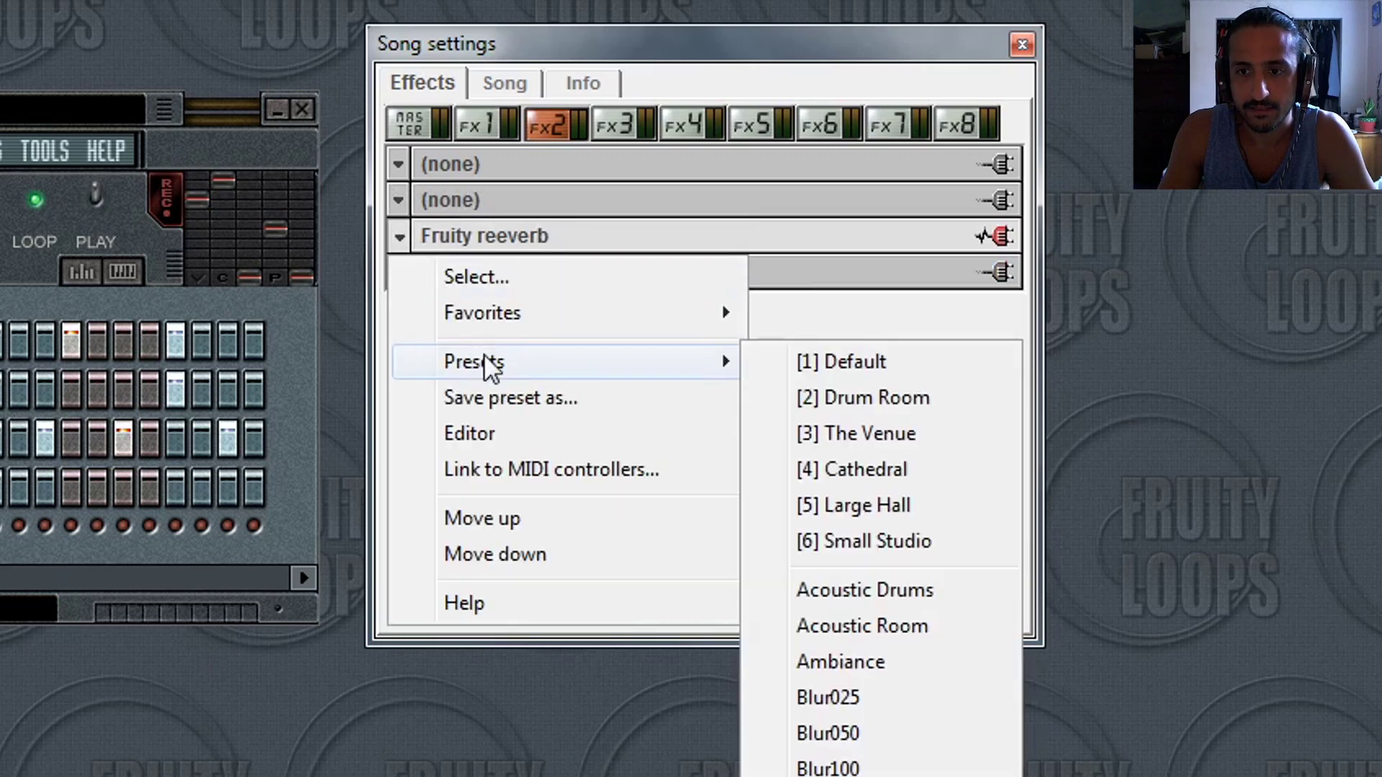
click(939, 601)
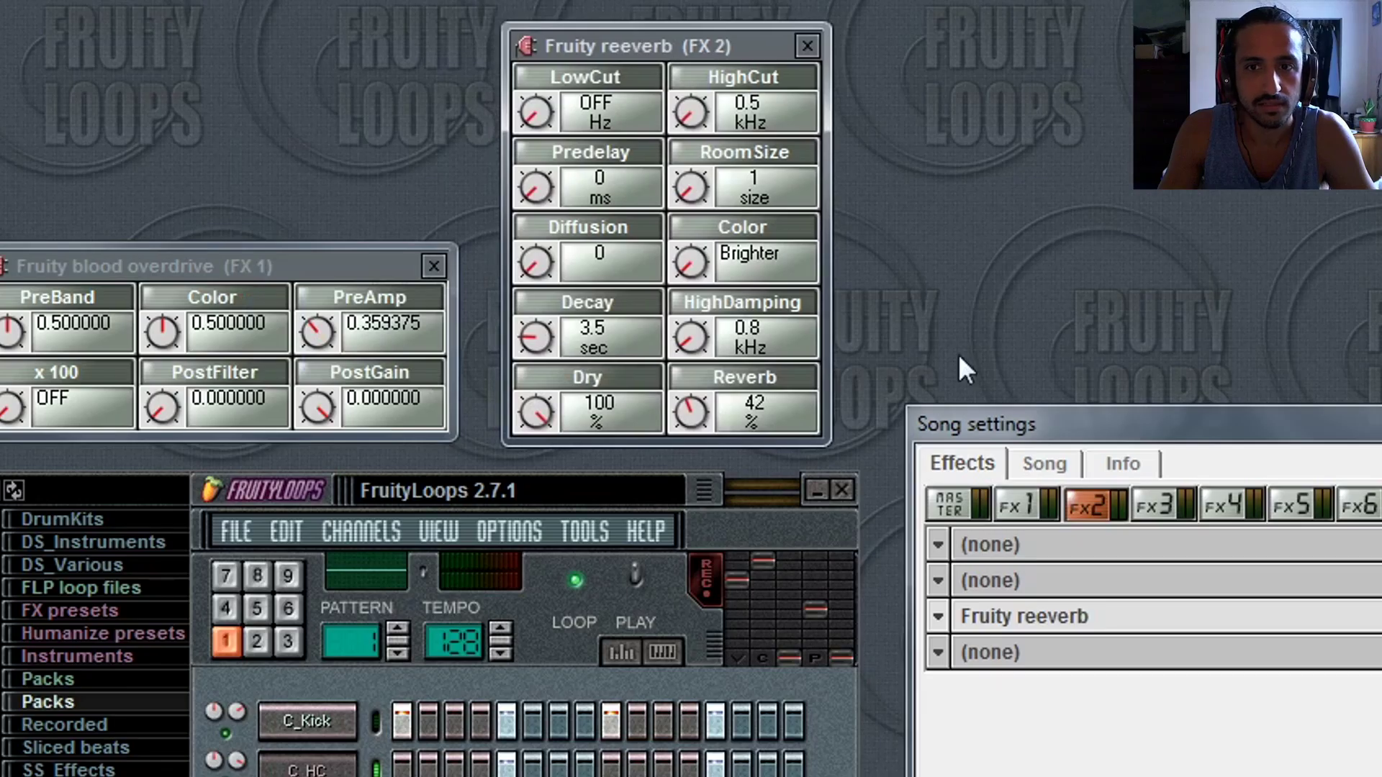
Play the pattern to listen to the reverb on FX2, and stop playback.
click(1086, 413)
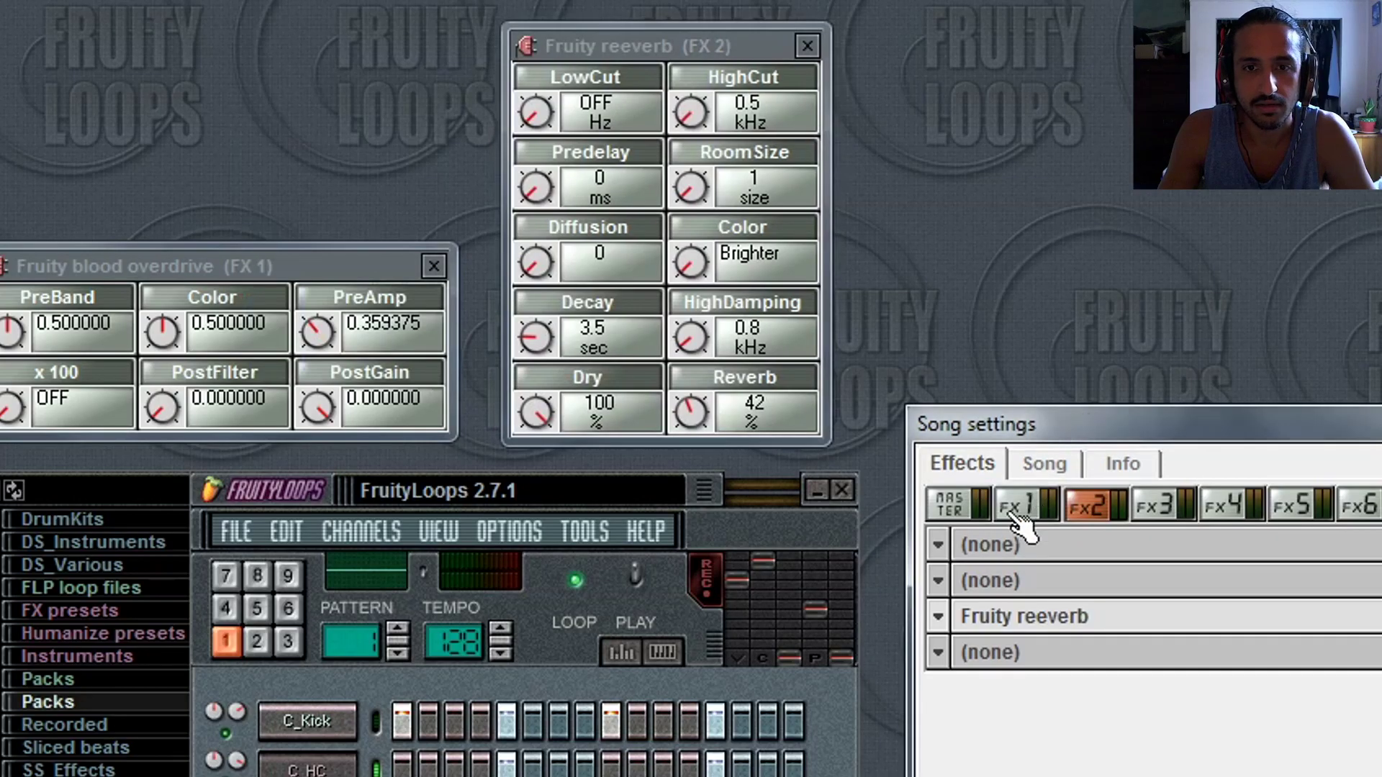
click(638, 581)
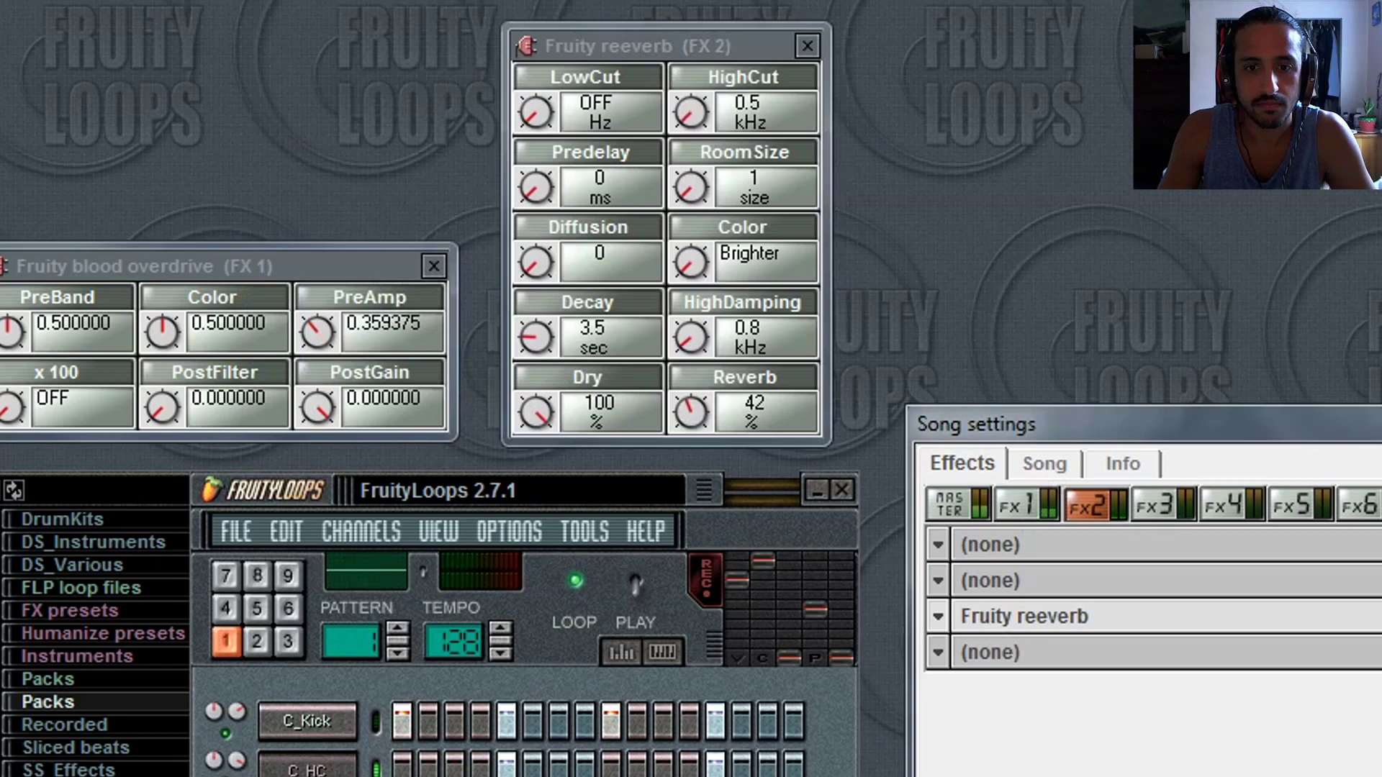
key(space)
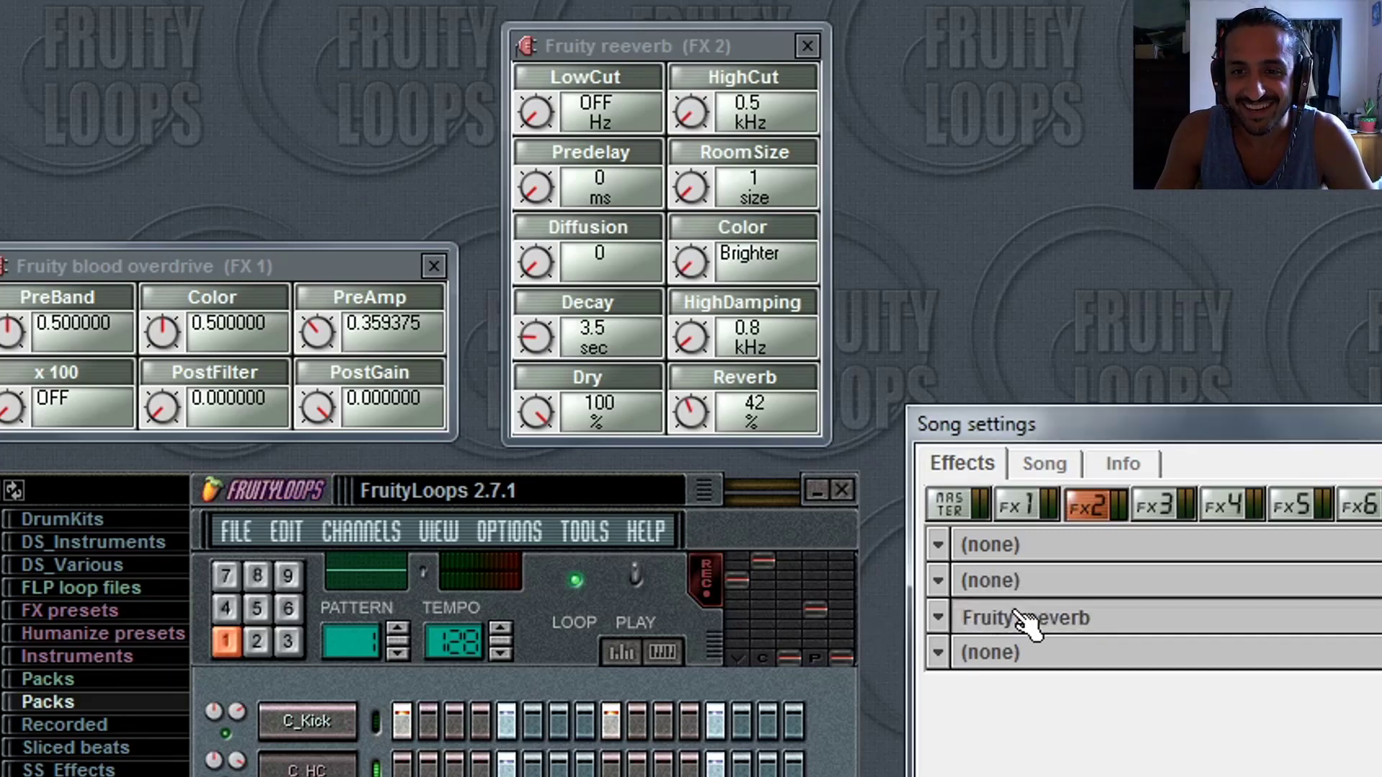
Load the [1] Default preset into Fruity reeverb on FX2.
click(940, 616)
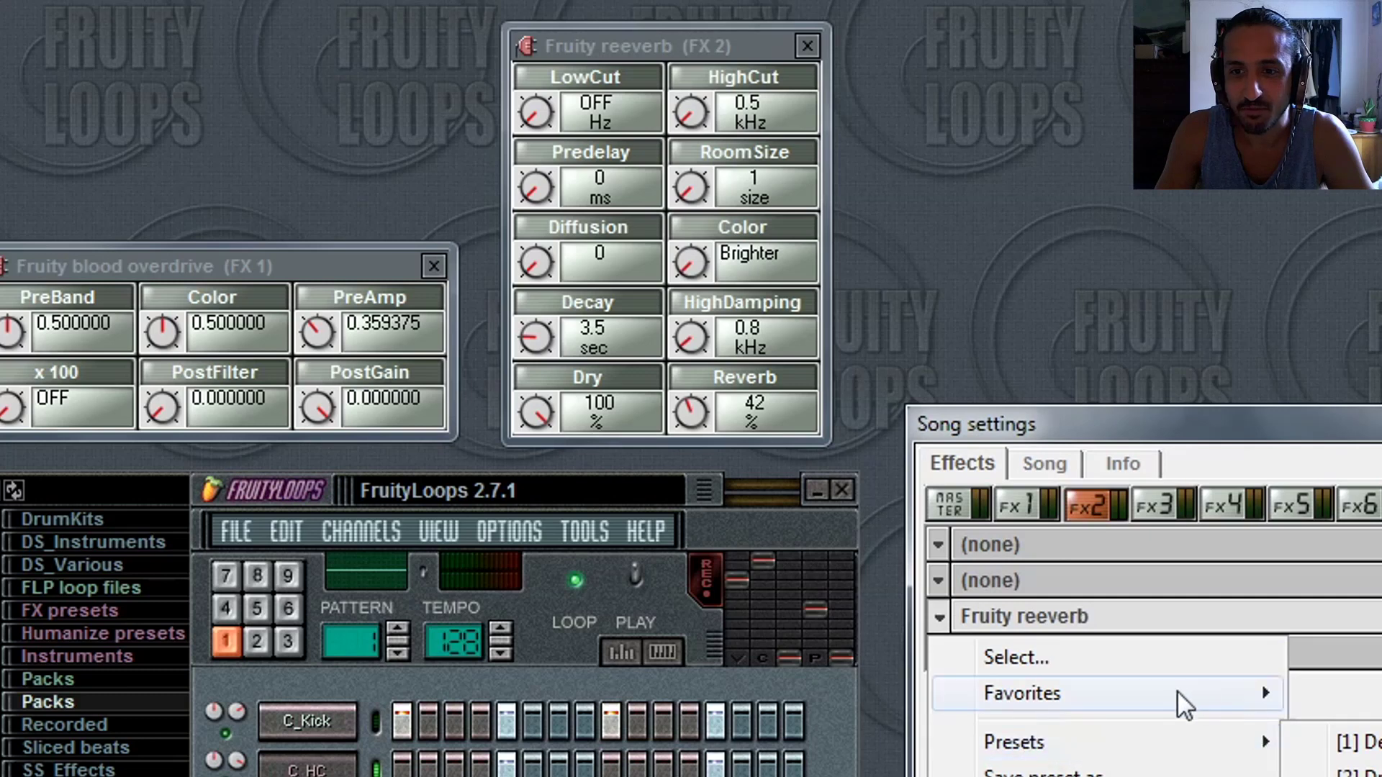
mouse_move(1158, 744)
click(1368, 743)
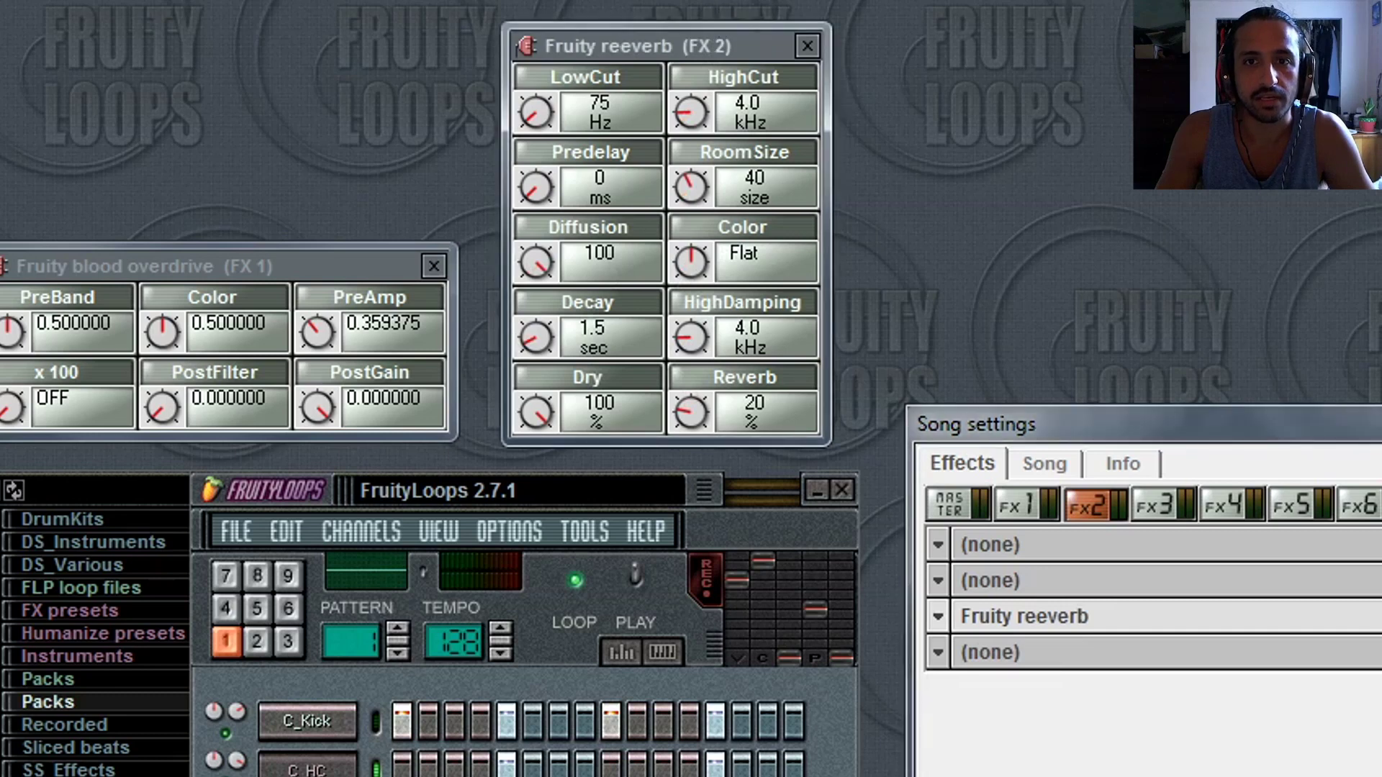
Resize the Fruity reeverb window to two rows of five controls and place it above the Song settings window.
drag(831, 76, 1294, 216)
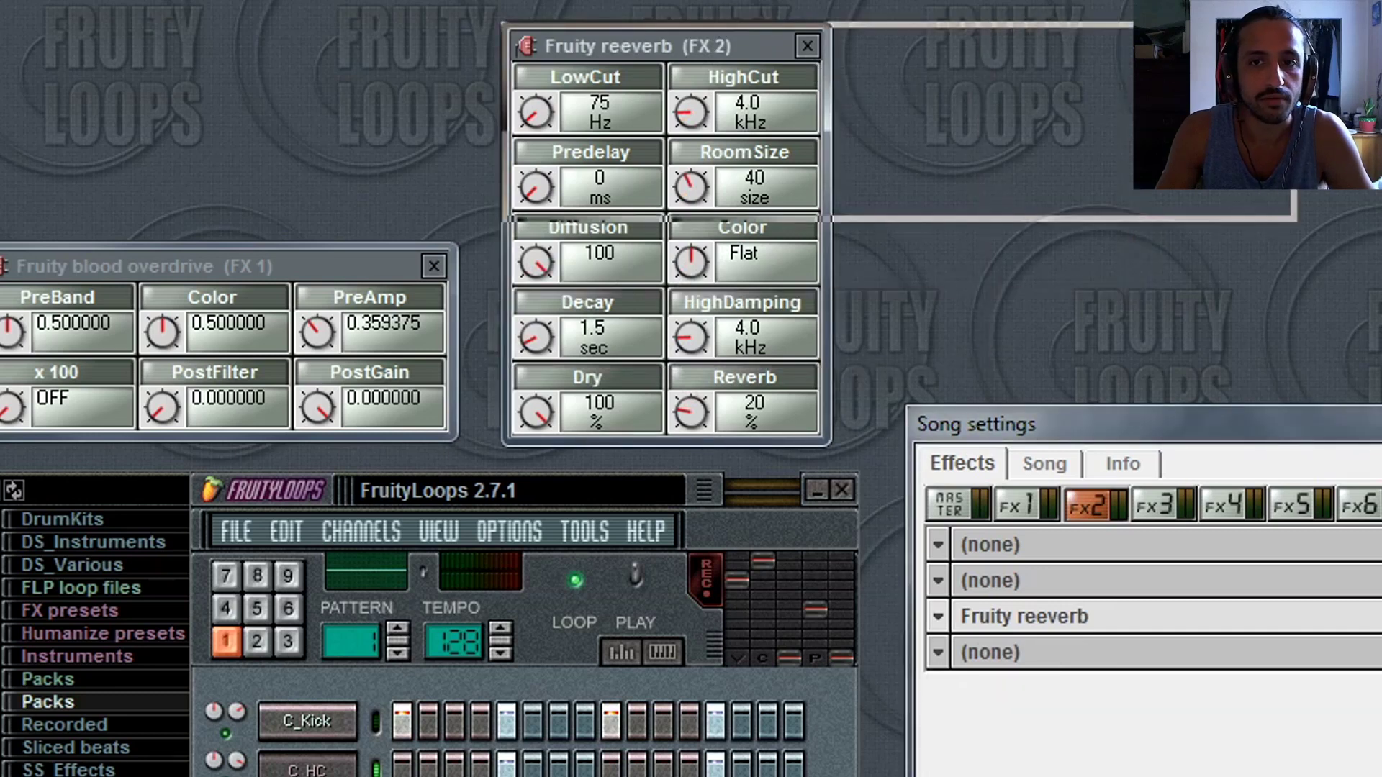
drag(1294, 108, 497, 68)
click(652, 45)
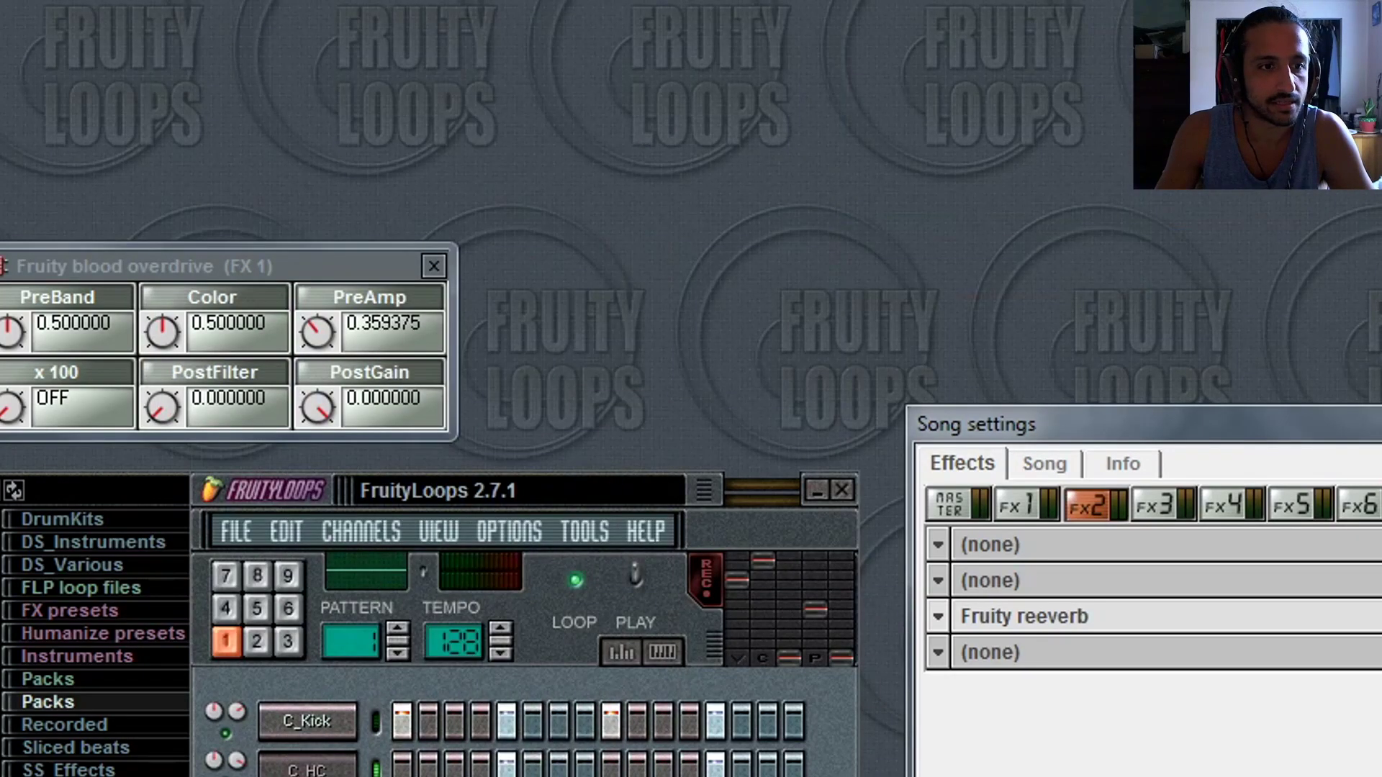
drag(1381, 43, 602, 0)
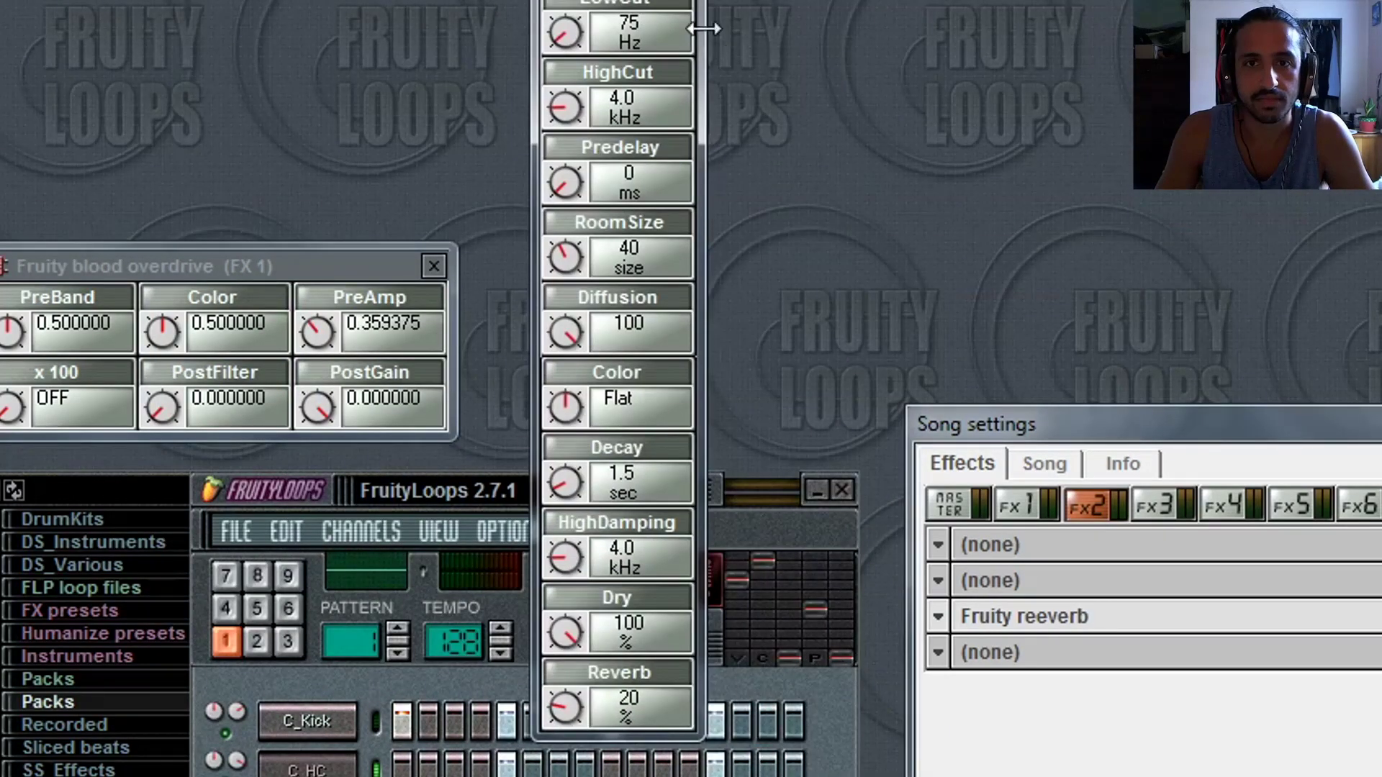
drag(704, 29, 1133, 30)
drag(830, 0, 792, 202)
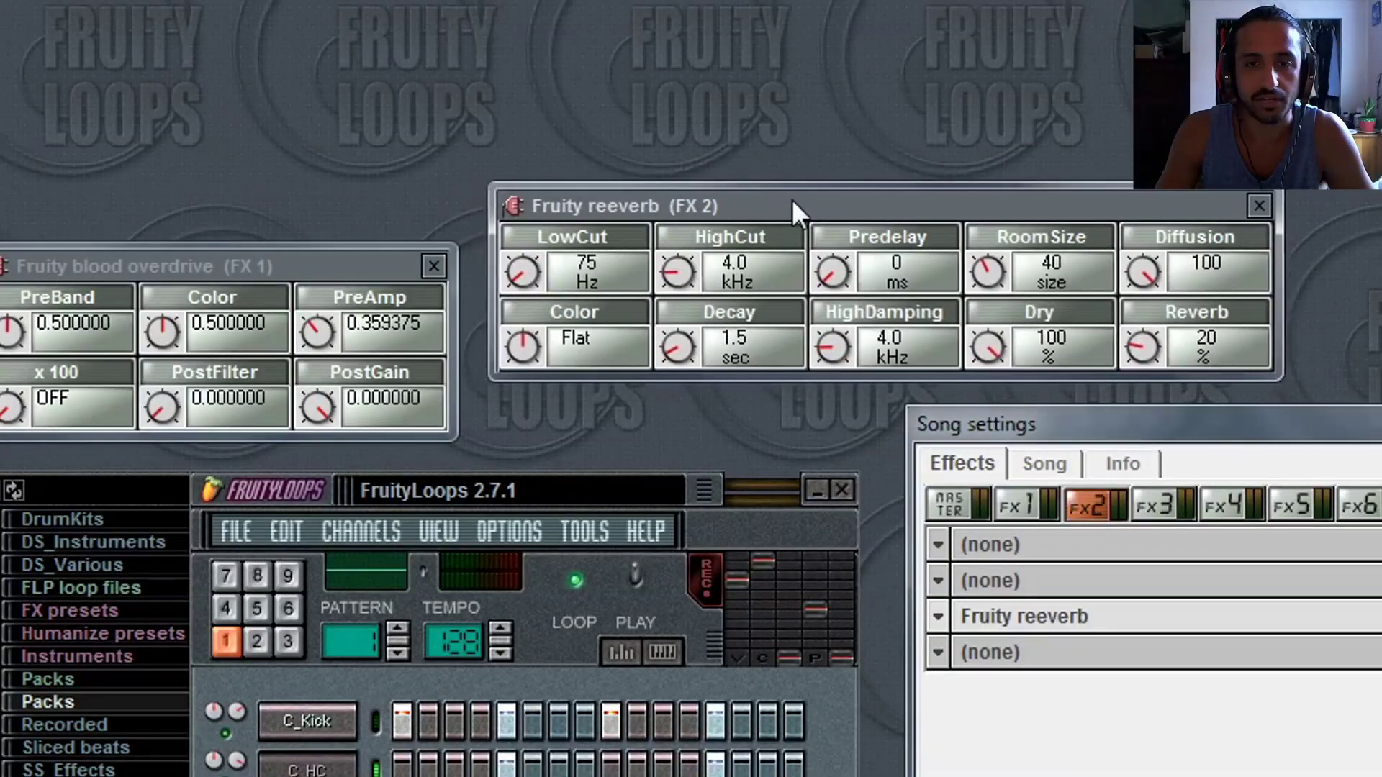
Set Fruity reeverb's LowCut to 307 Hz and its Predelay to 11 ms.
drag(513, 271, 513, 253)
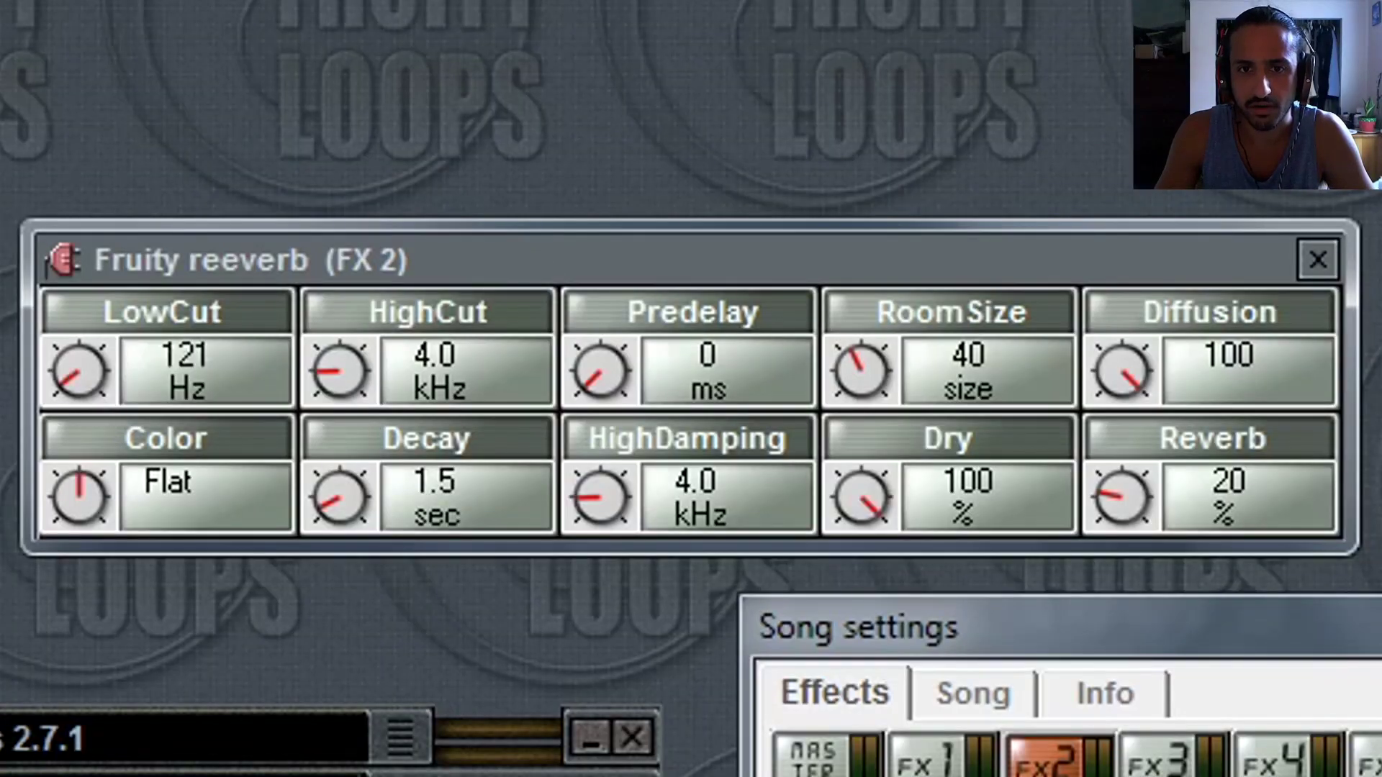
mouse_move(79, 368)
mouse_down()
mouse_move(79, 342)
mouse_move(79, 360)
mouse_up()
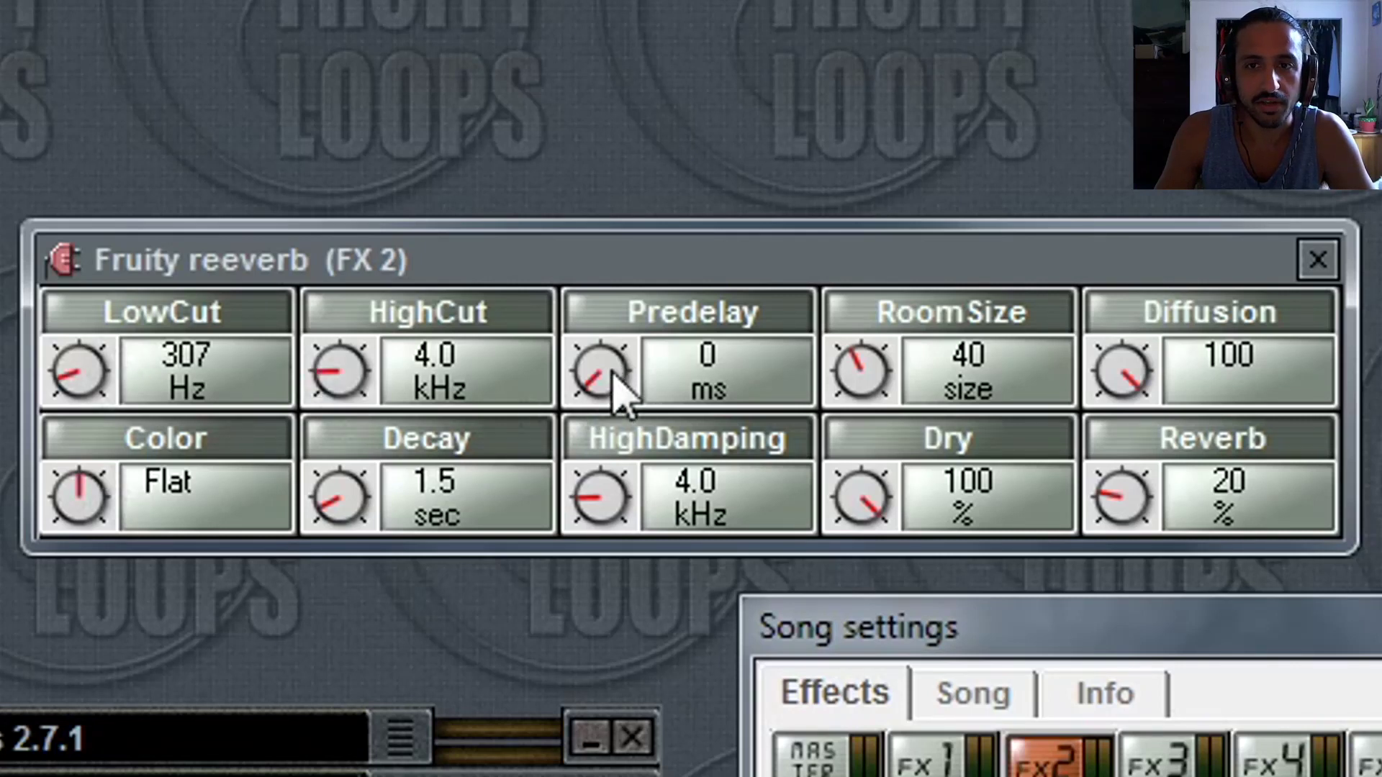
drag(617, 376, 616, 367)
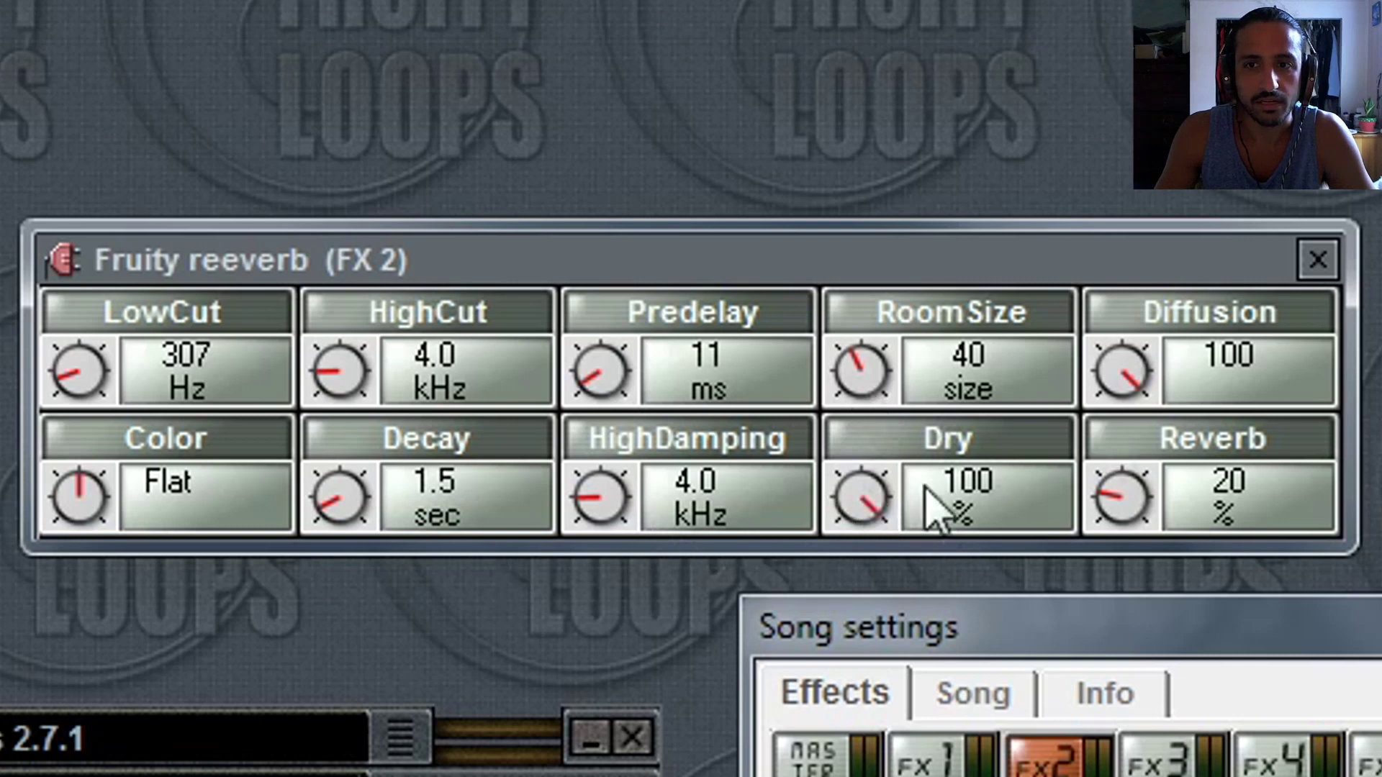
Set Fruity reeverb's Reverb level to 10% and its Decay to 0.8 sec.
drag(1123, 517, 1123, 523)
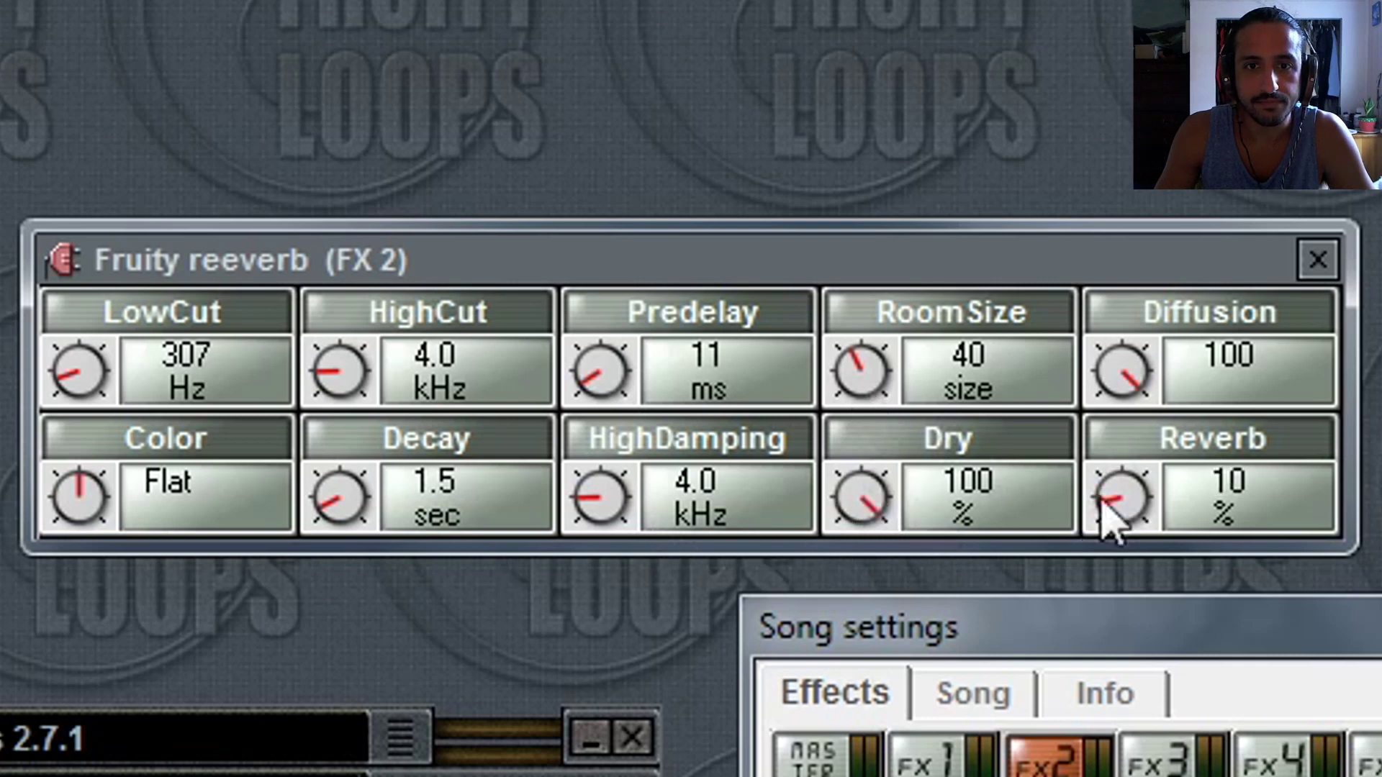
drag(336, 501, 337, 513)
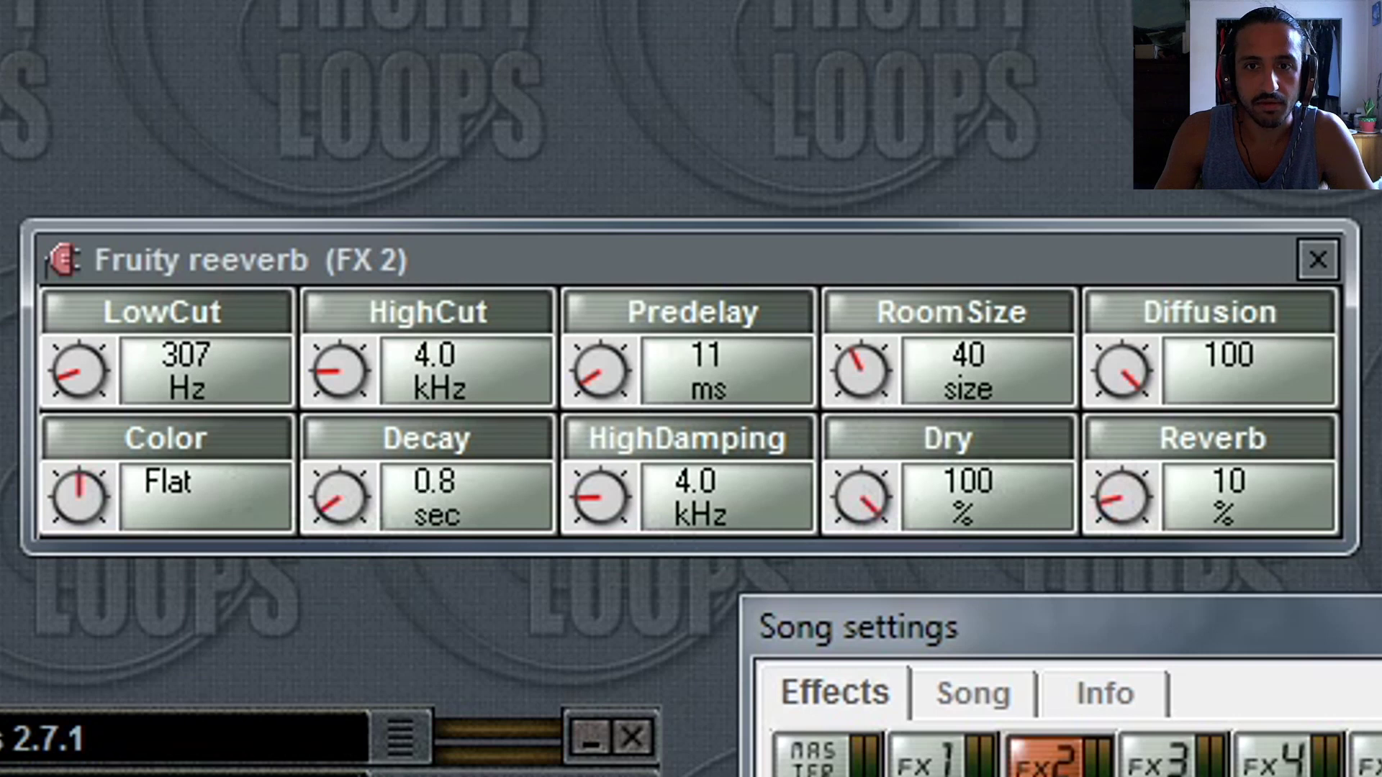
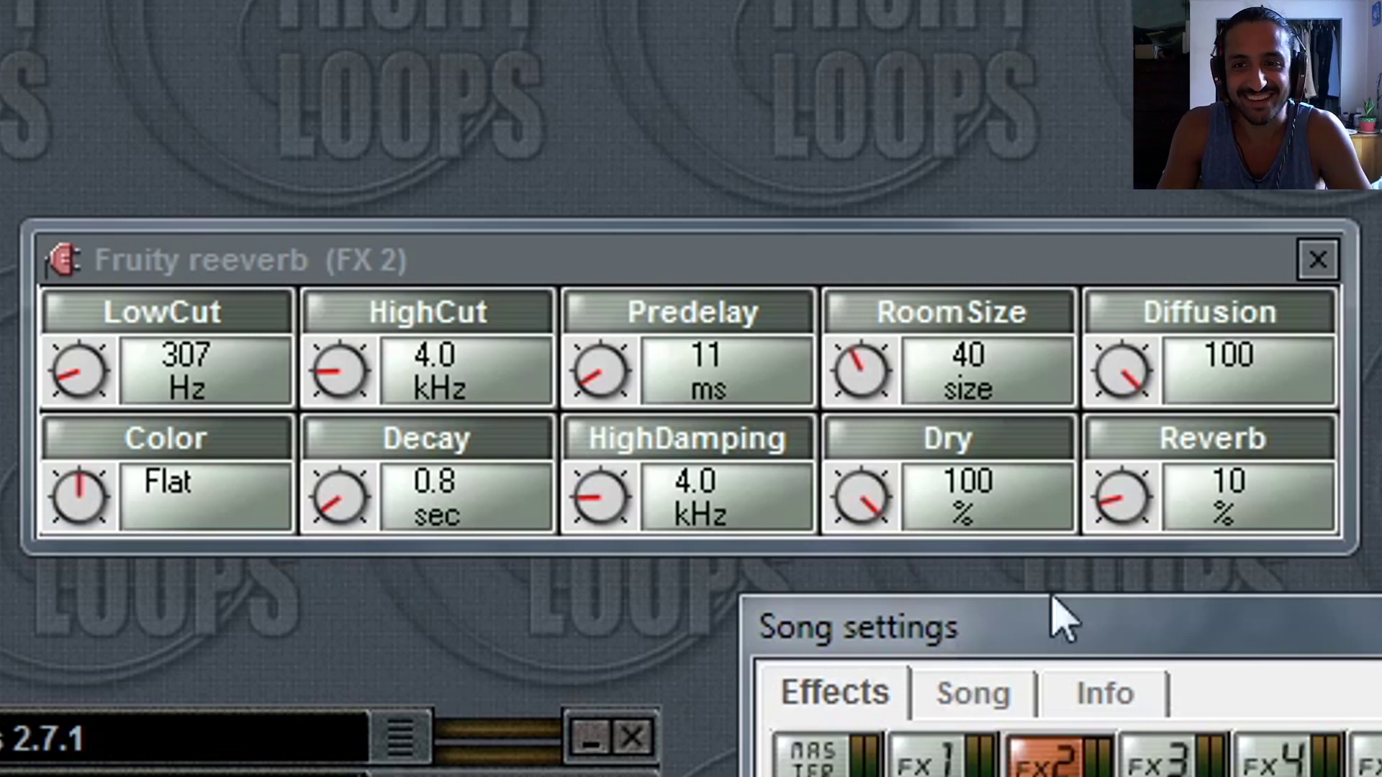
drag(1195, 526, 1141, 515)
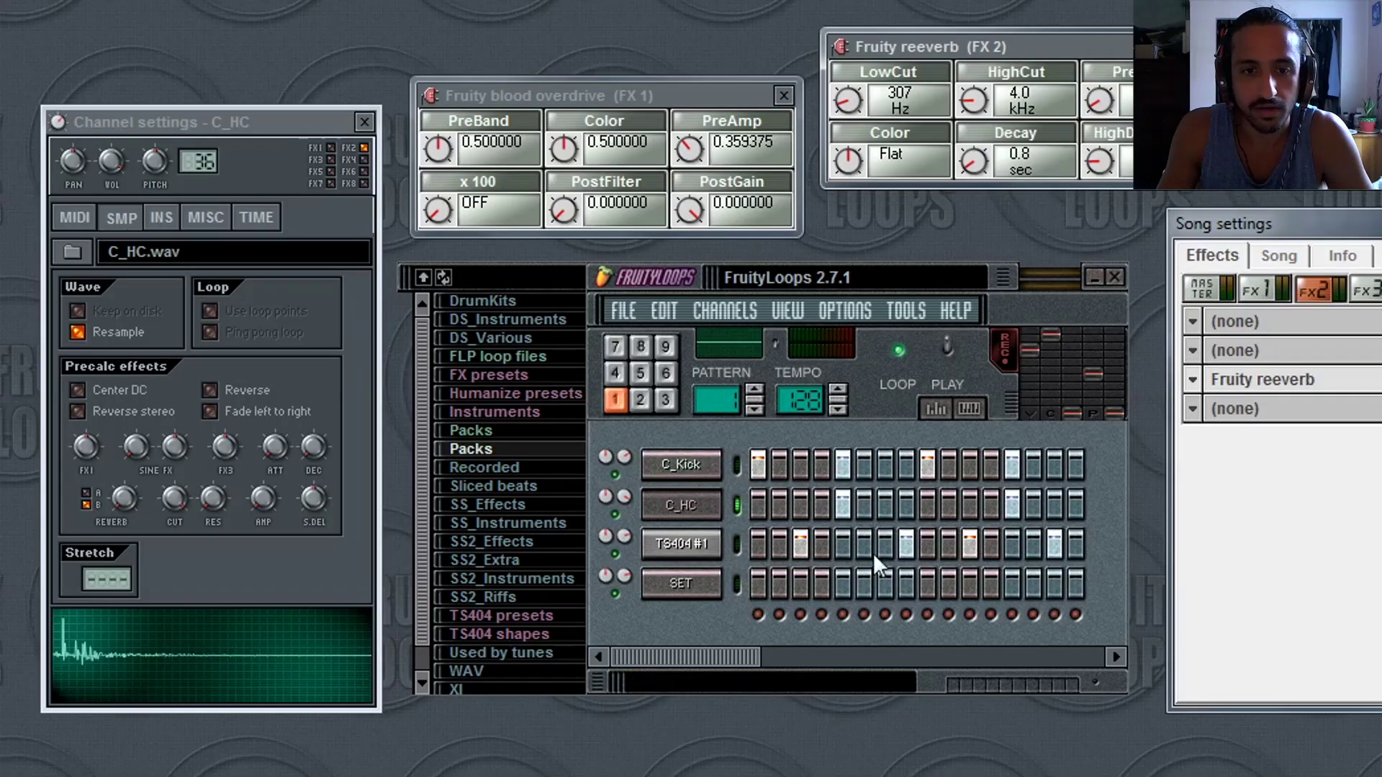
Open the TS404 #1 channel settings, toggle playback and check the channel's notes in the keyboard editor.
click(682, 545)
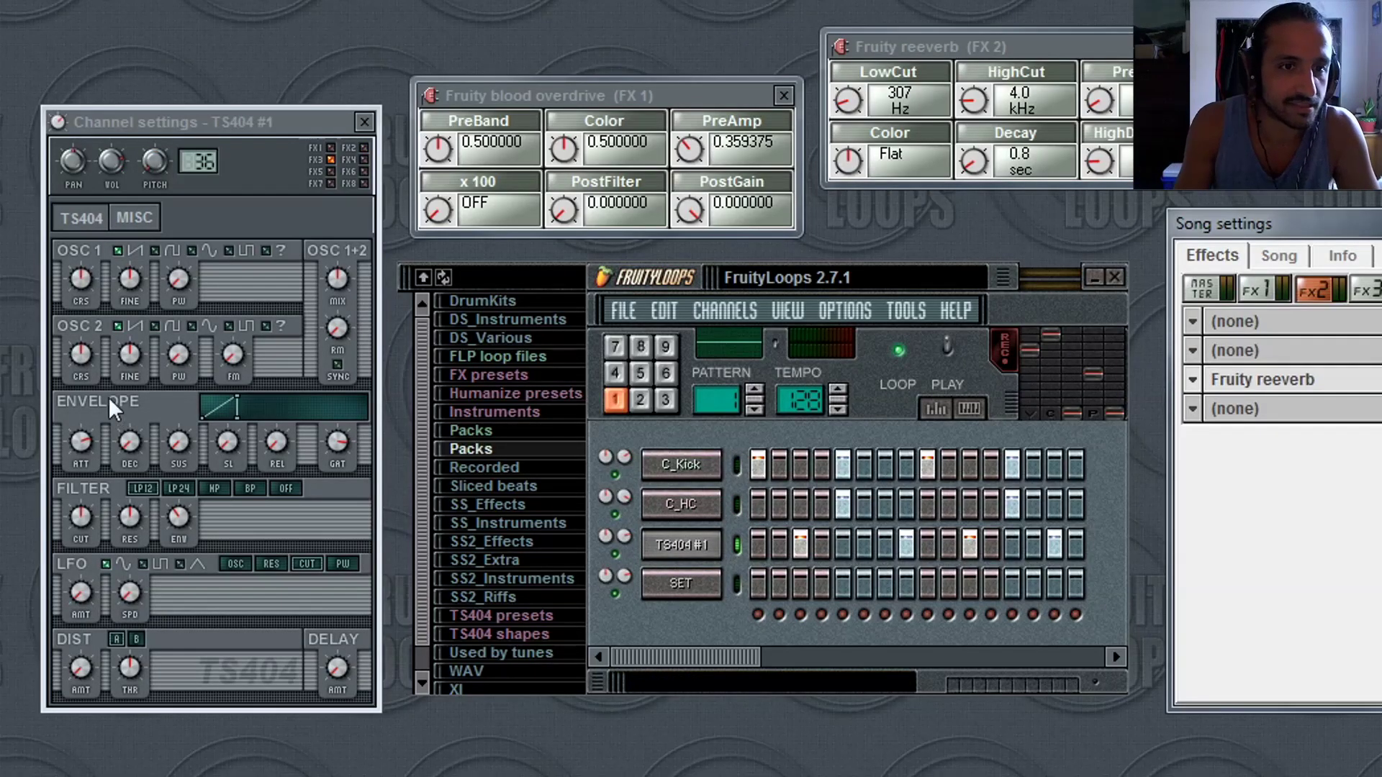
key(space)
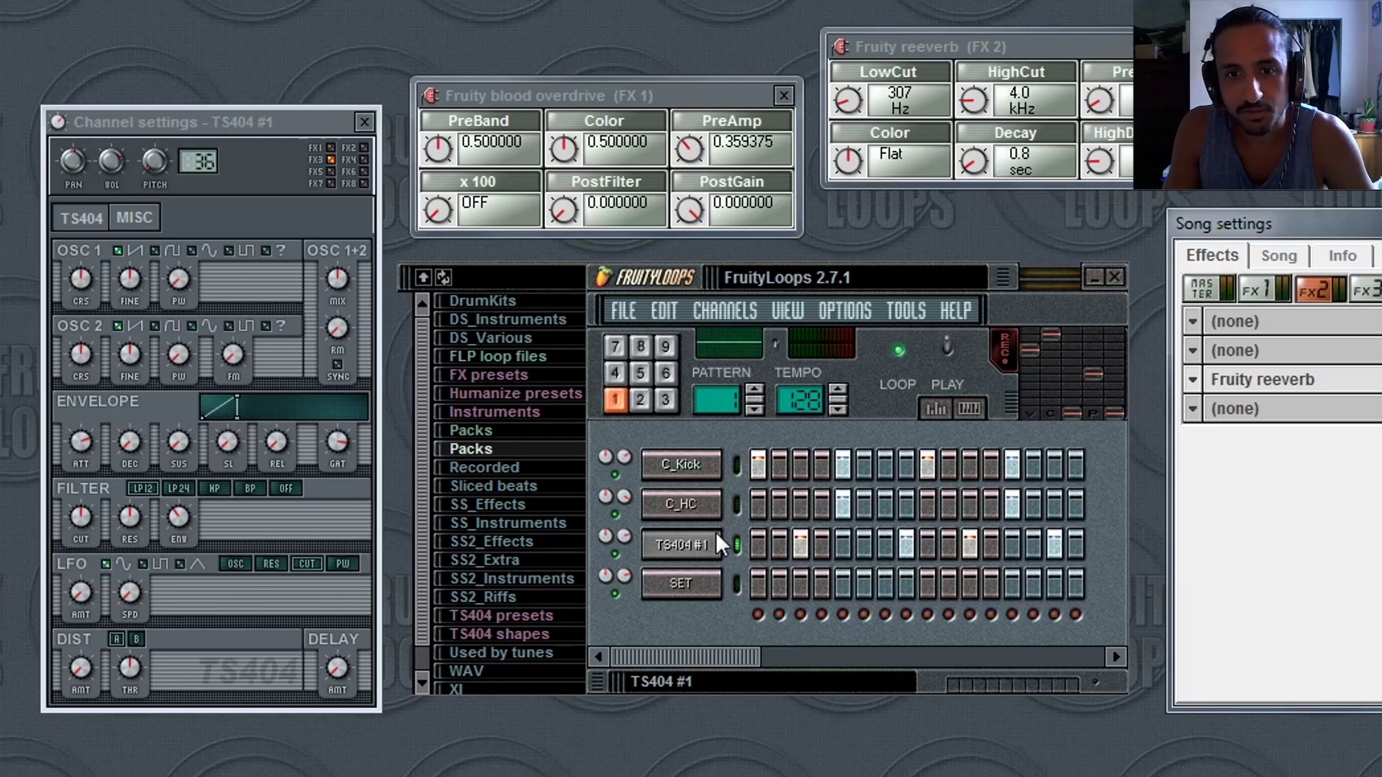
click(969, 410)
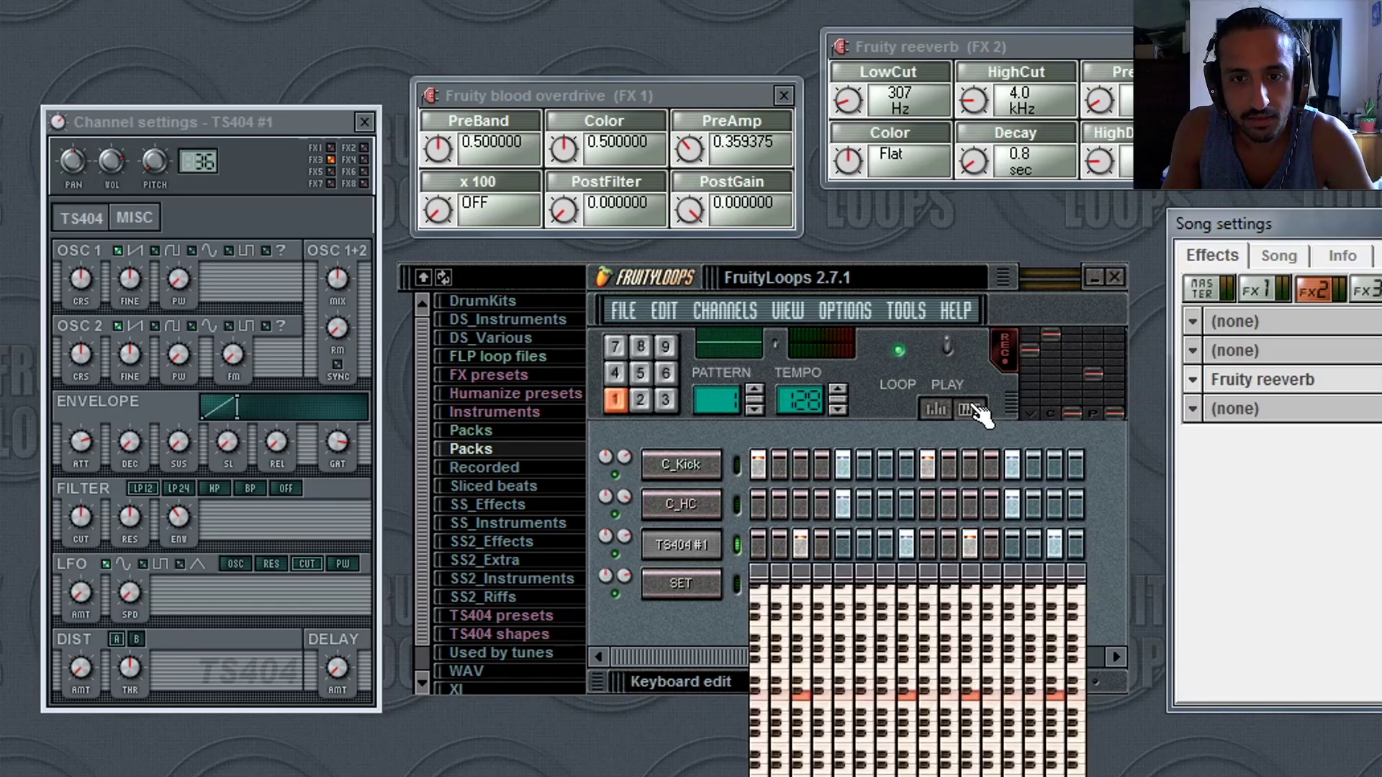
click(969, 410)
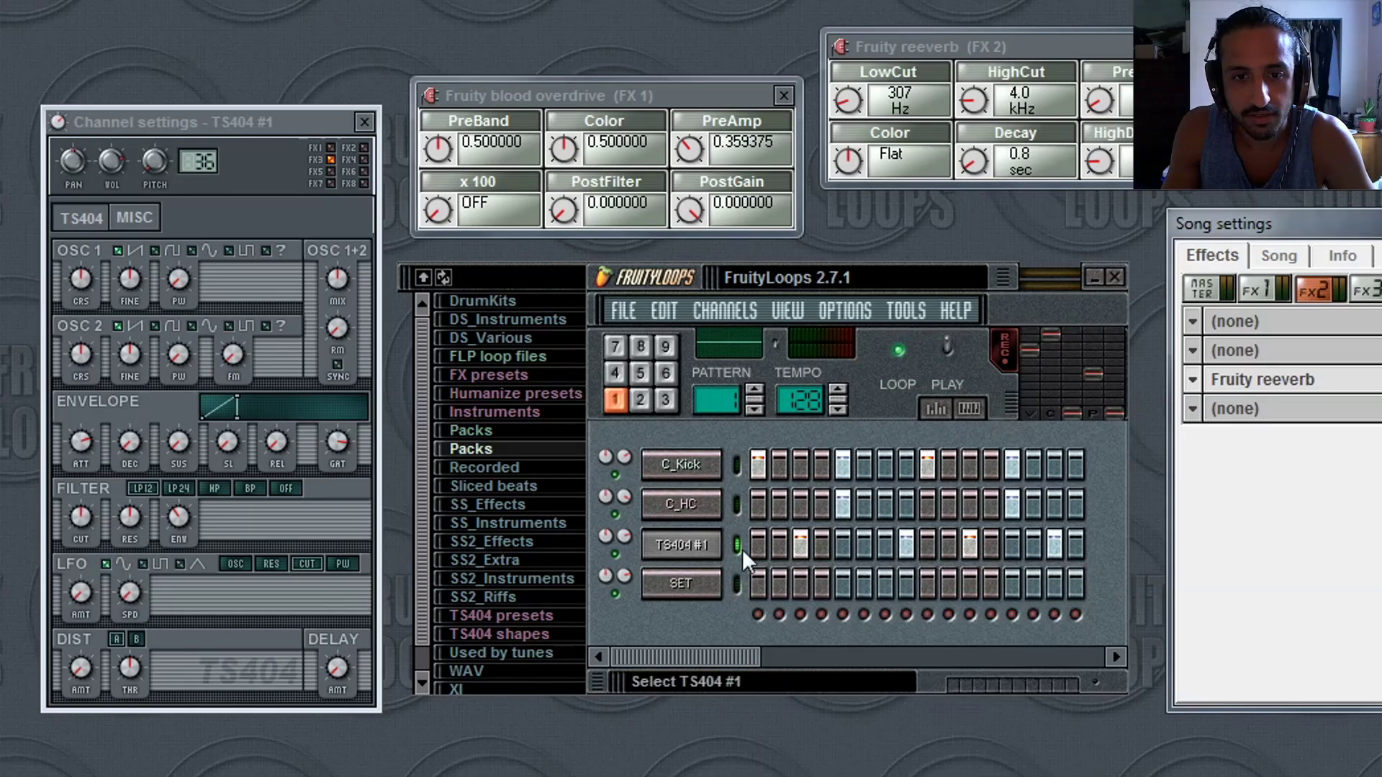
In pattern 2, add TS404 #1 notes B5 on step 1 and C#6 on step 4, and toggle playback.
click(735, 545)
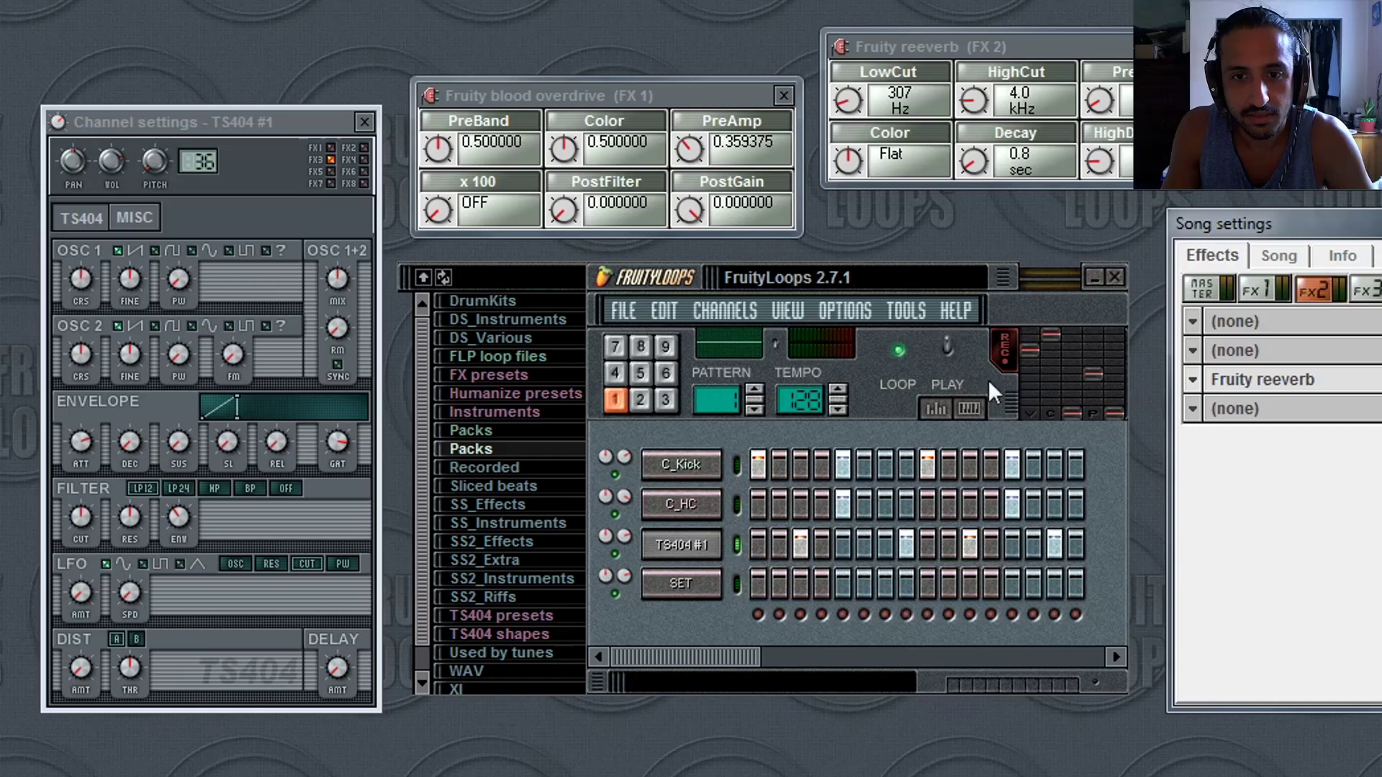
click(978, 419)
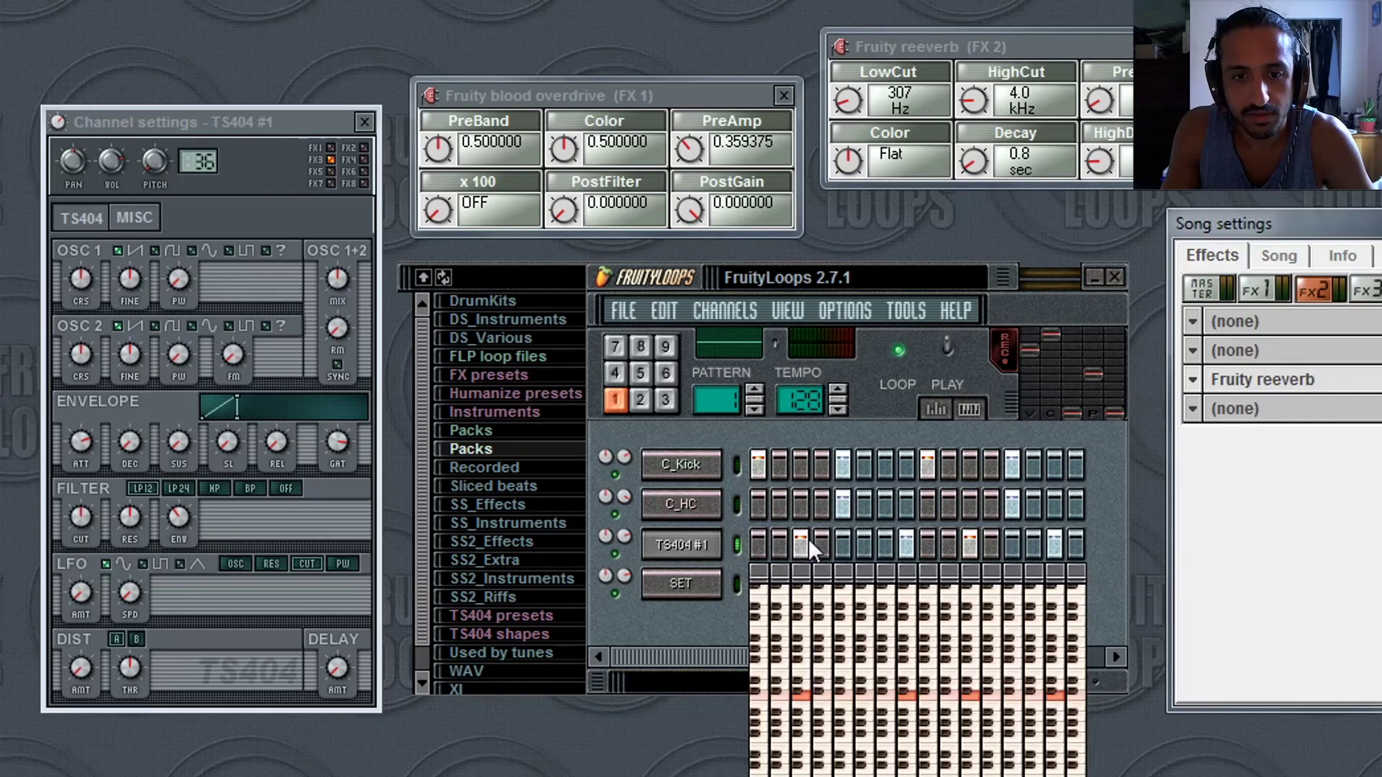
click(640, 399)
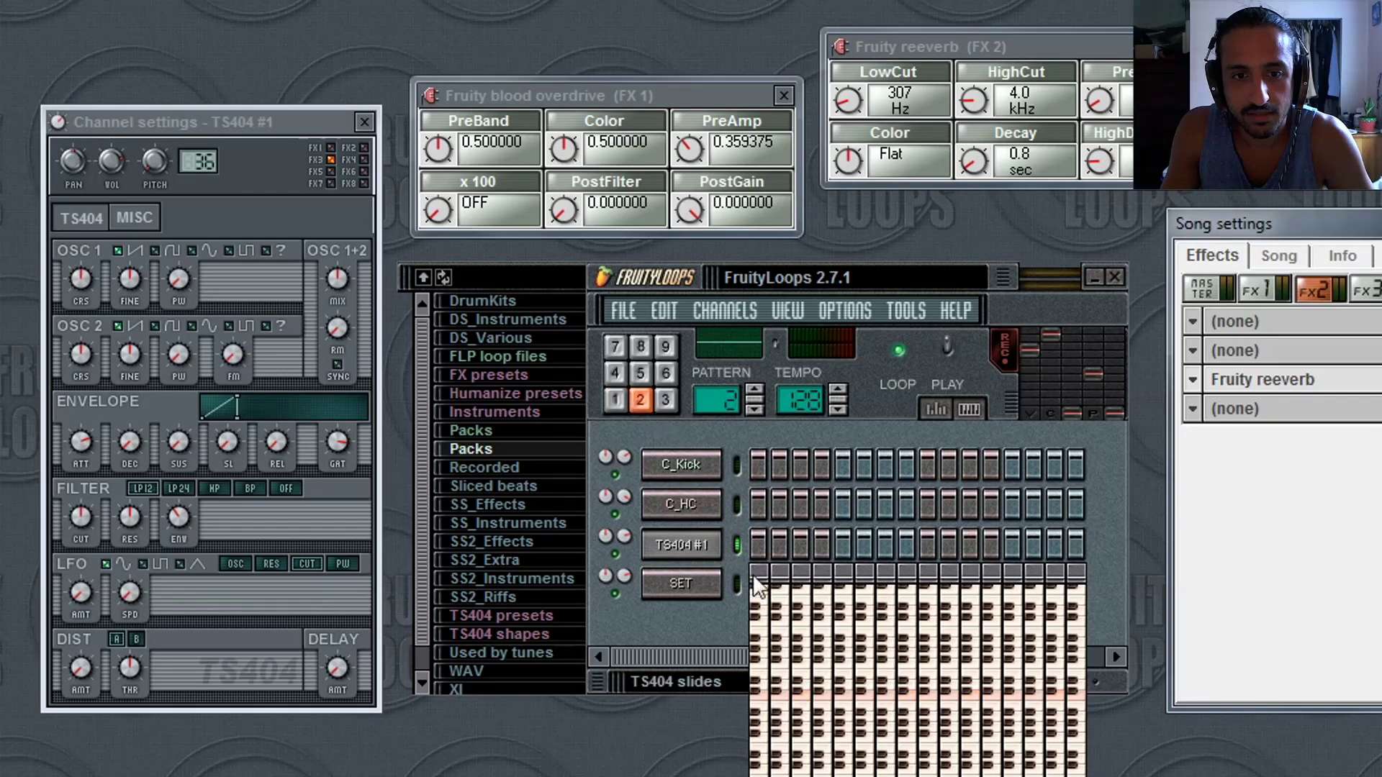
click(761, 630)
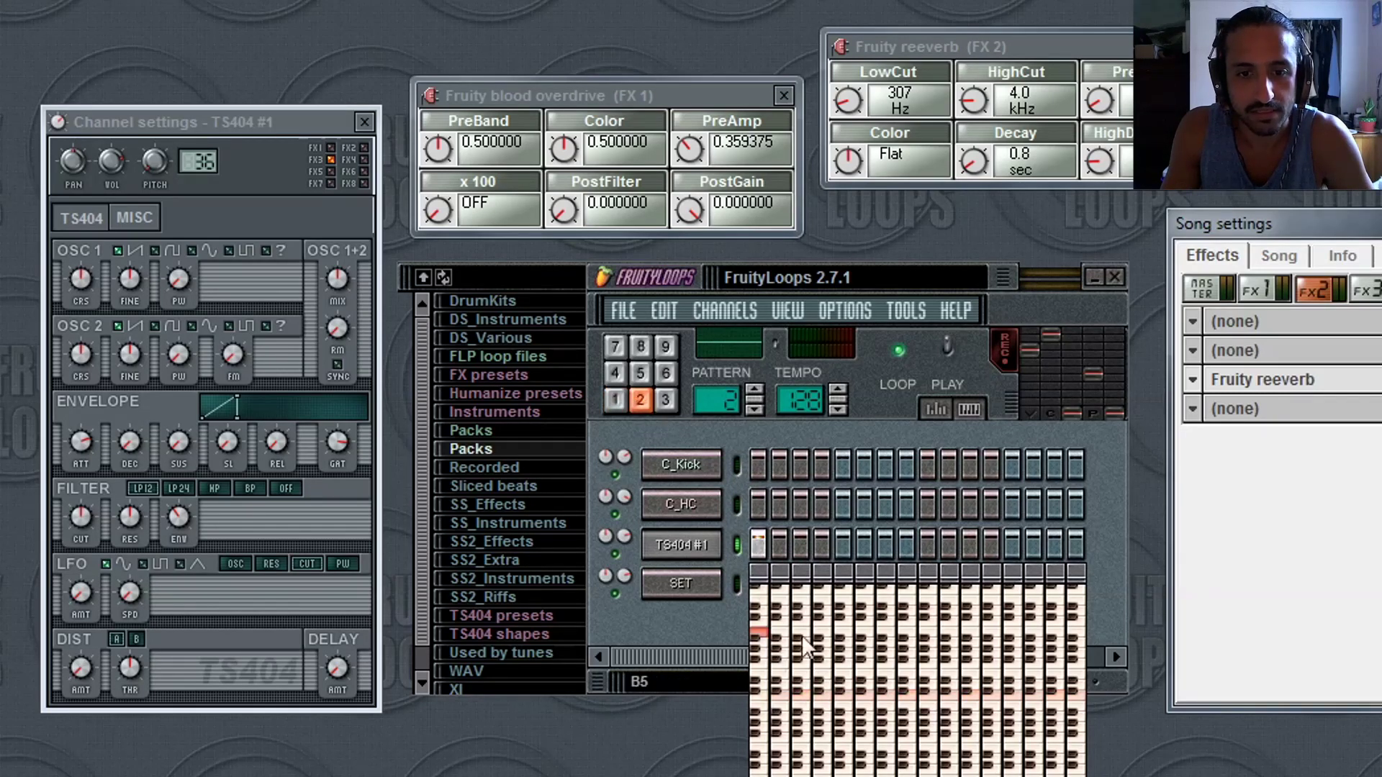
click(819, 617)
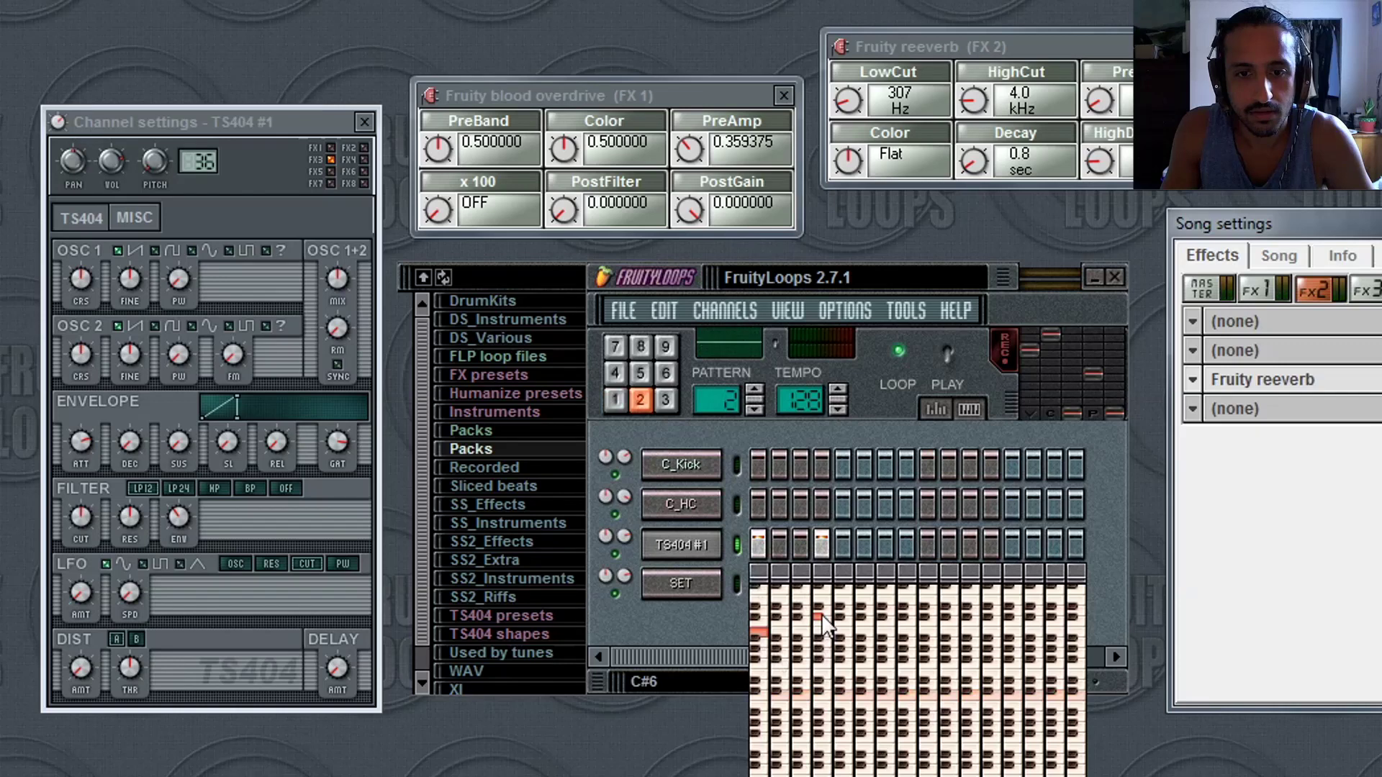
click(948, 347)
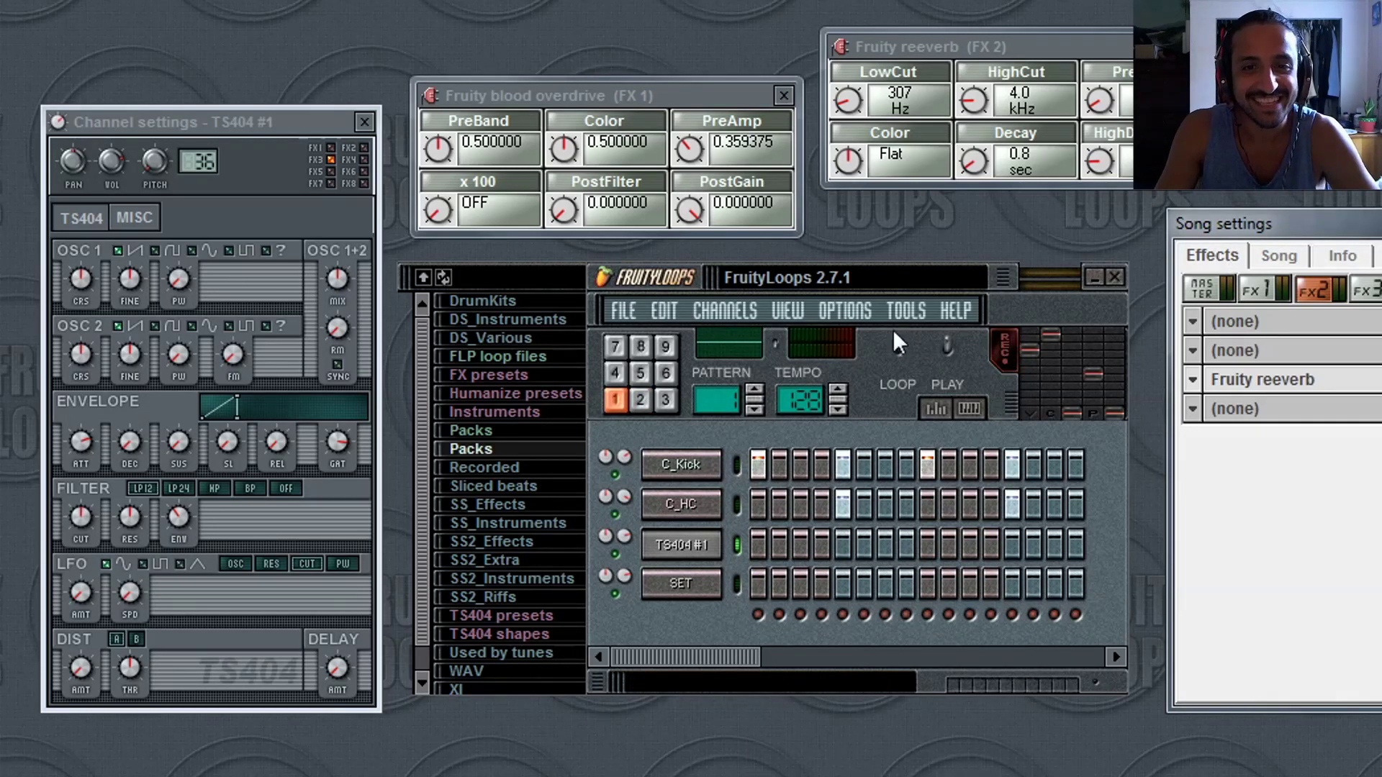
Show the Playlist window.
click(846, 312)
click(857, 308)
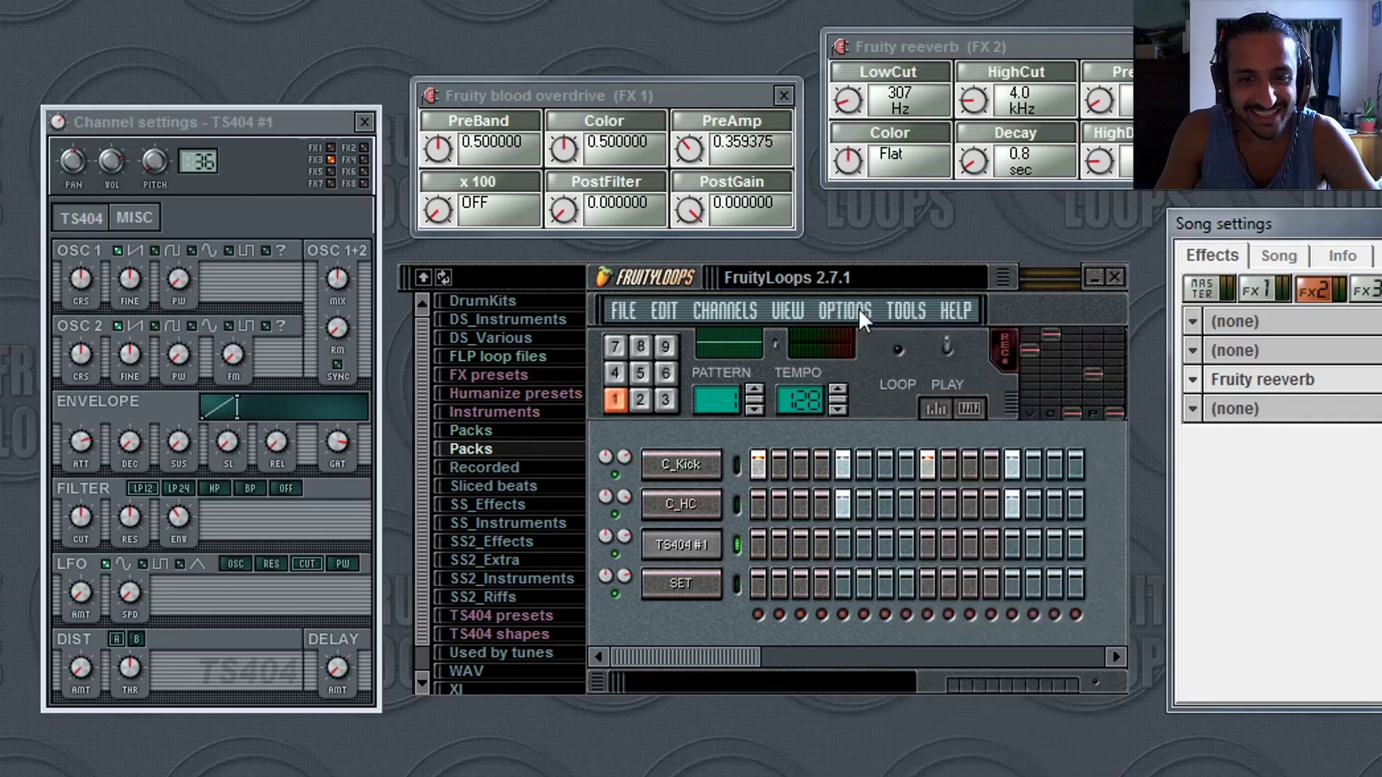
click(858, 308)
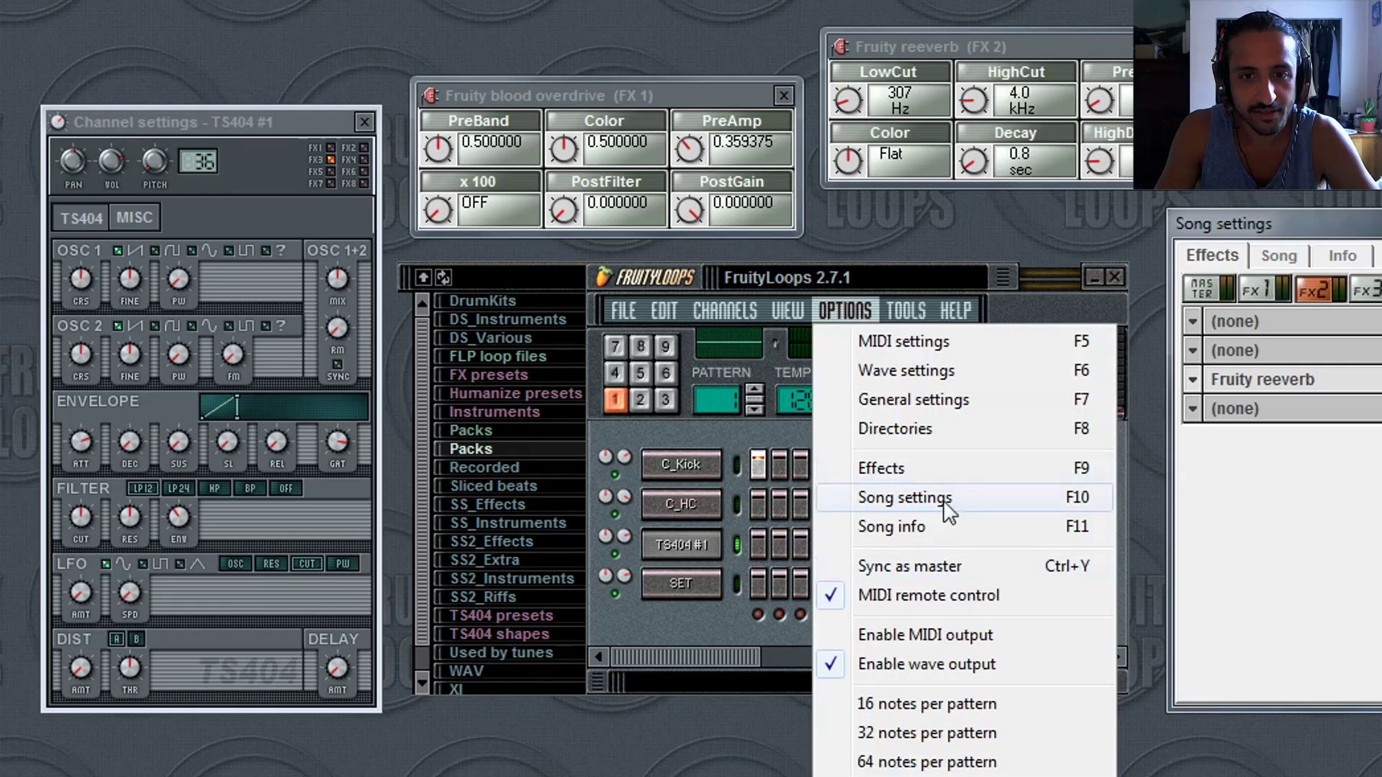
mouse_move(796, 313)
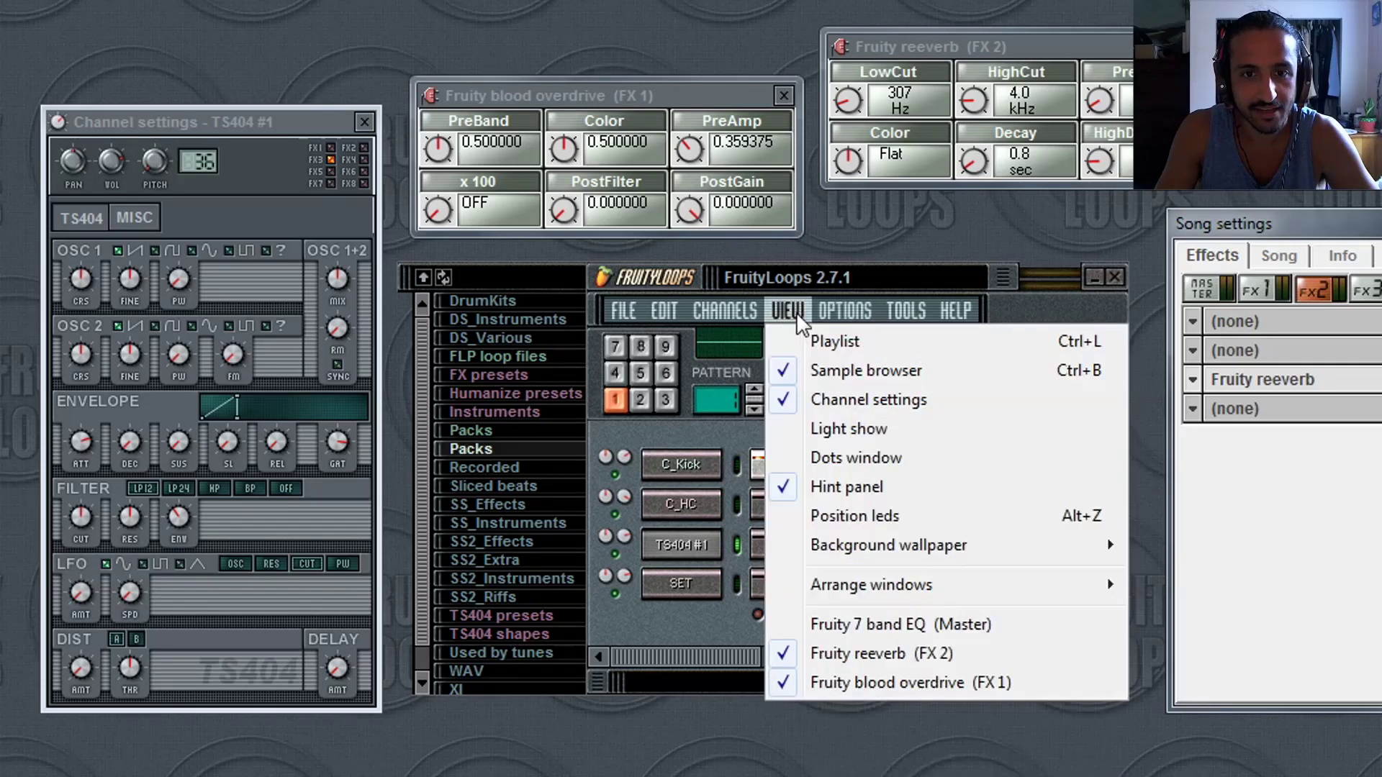
click(835, 341)
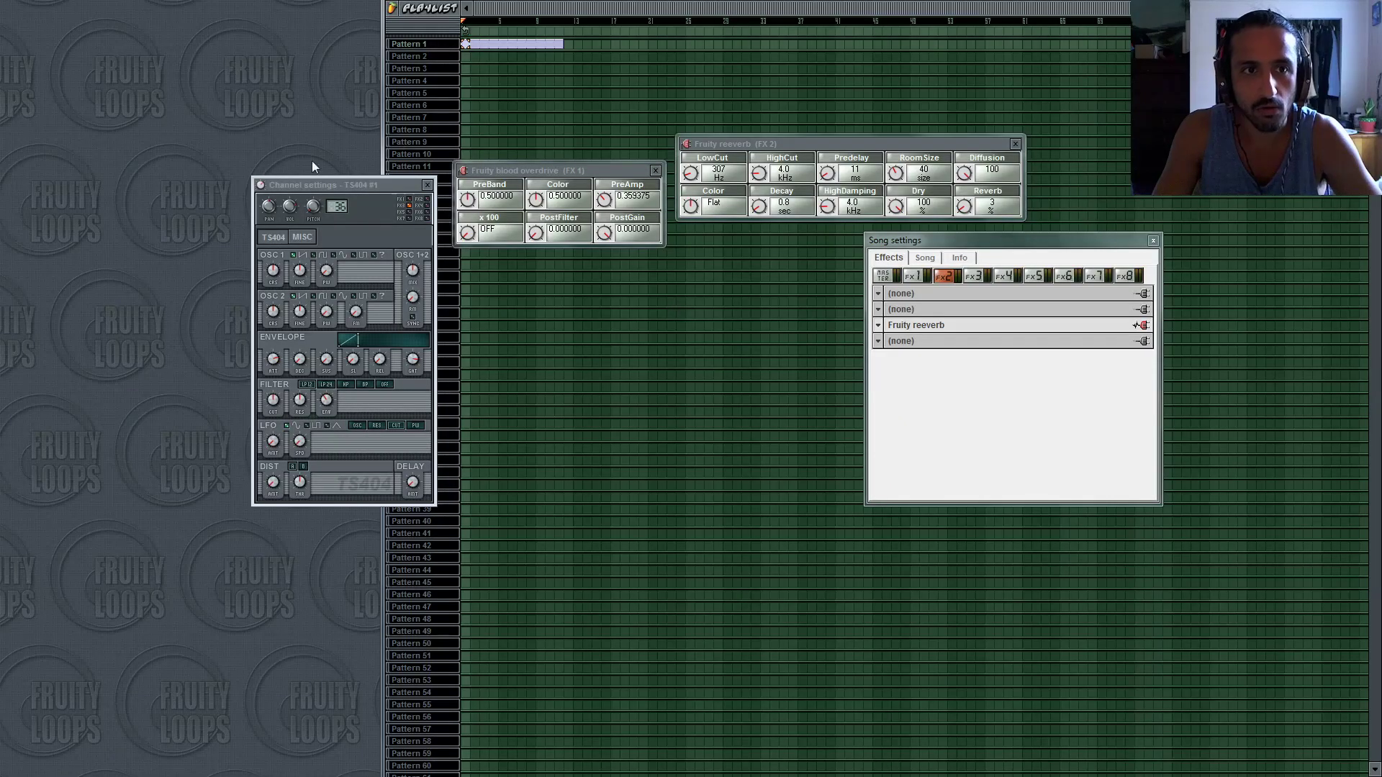
Move the Channel settings and both effect windows clear of the Playlist, and shift Song settings lower over it.
drag(296, 183, 242, 27)
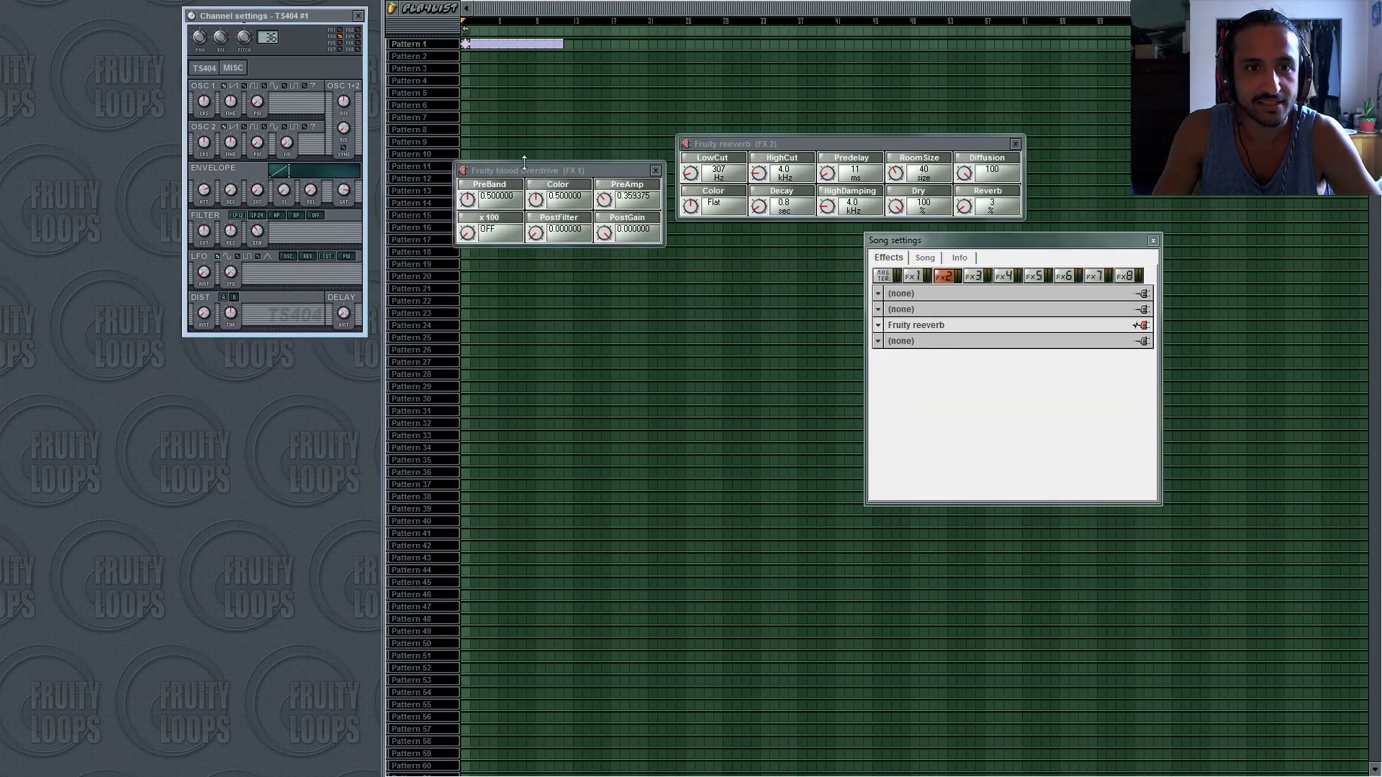
drag(523, 165, 240, 355)
drag(796, 142, 144, 452)
drag(960, 240, 896, 454)
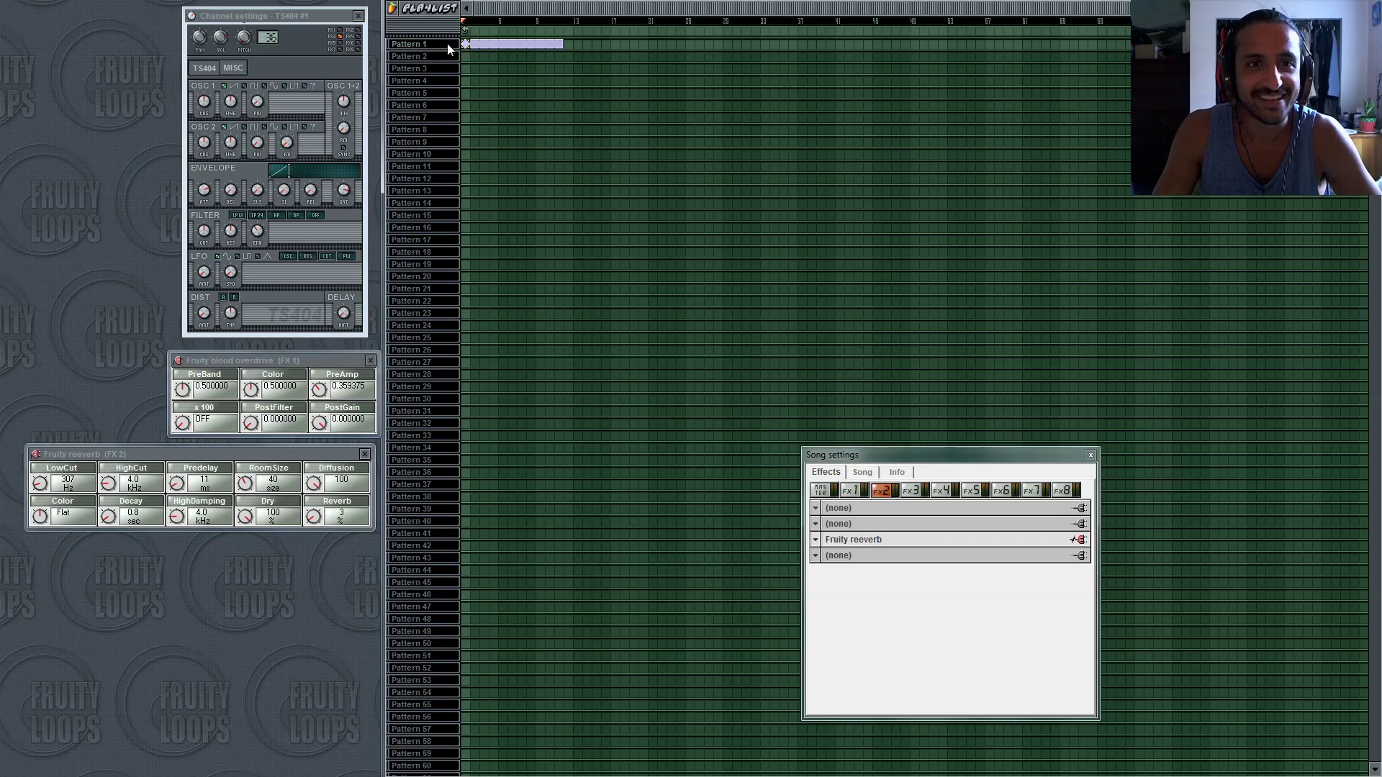
Shrink the Playlist and place it beside the main window, with Channel settings placed between the Playlist and Song settings areas.
drag(394, 9, 867, 98)
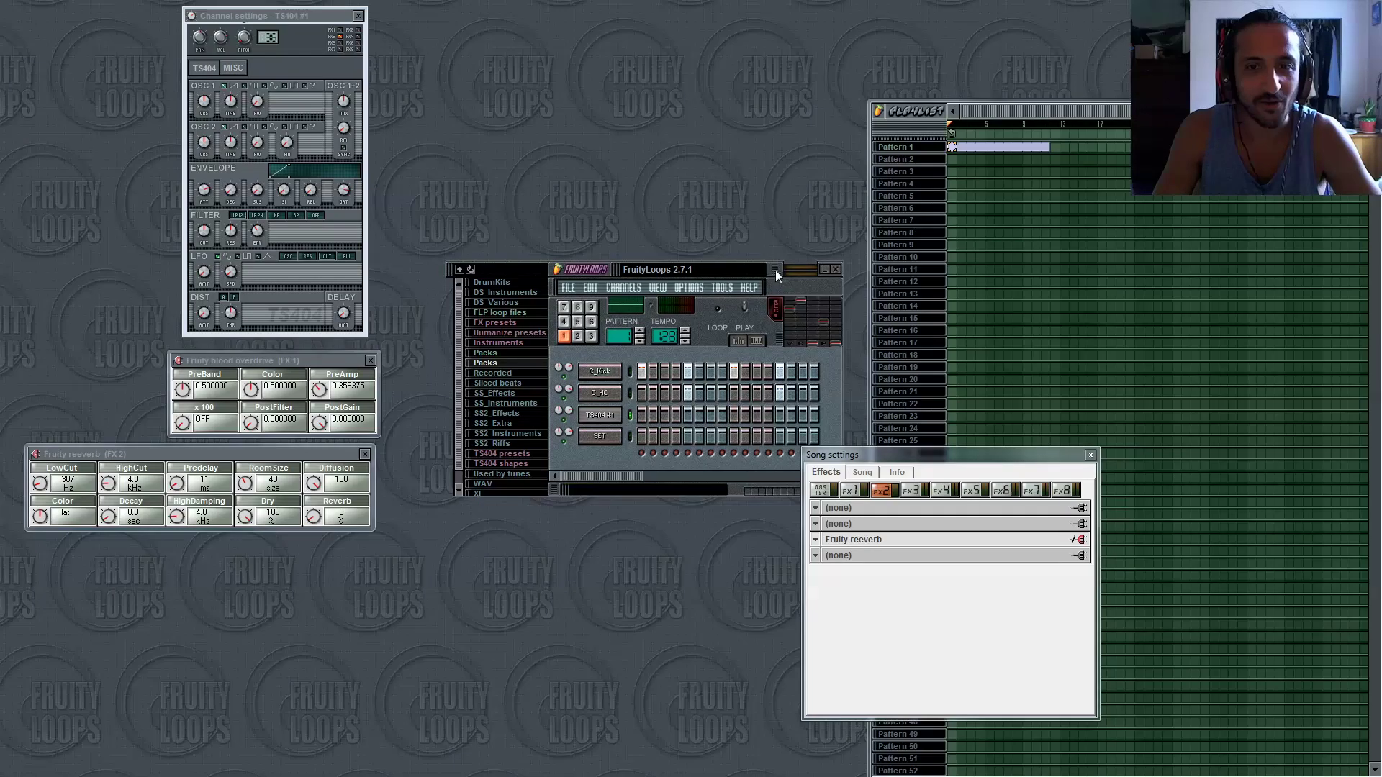
drag(775, 270, 341, 106)
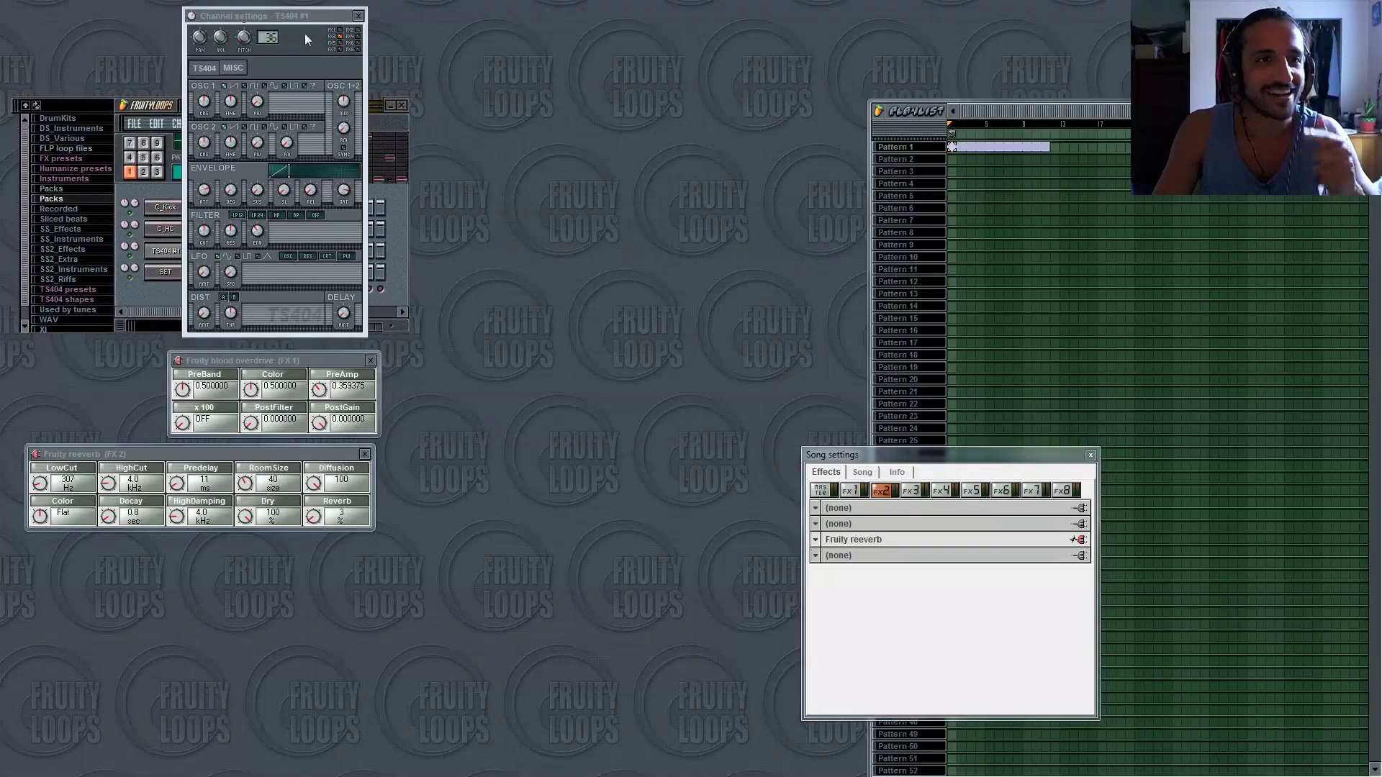
drag(302, 15, 507, 356)
drag(1067, 111, 619, 60)
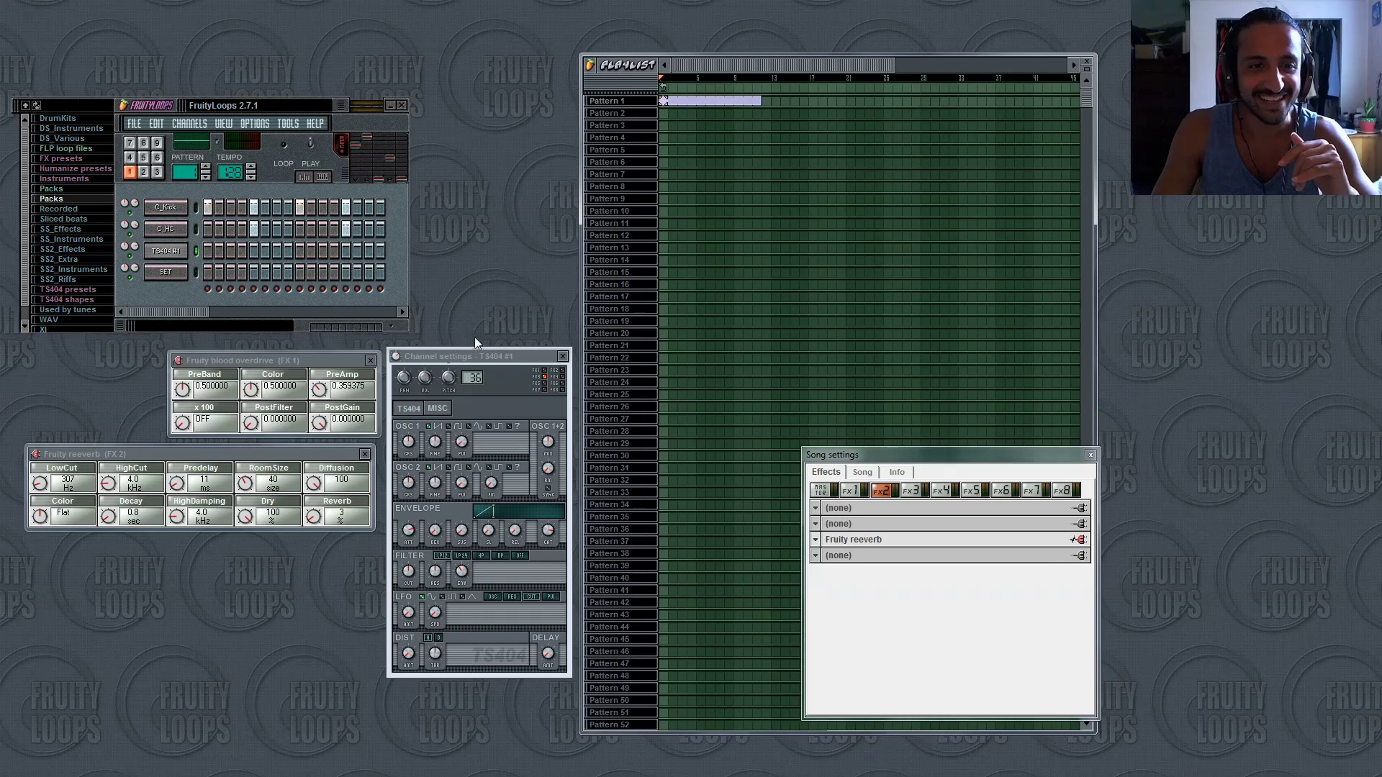
drag(475, 356, 474, 344)
Place Fruity reeverb and Fruity blood overdrive above the main window, and Song settings below it beside Channel settings.
drag(917, 456, 251, 472)
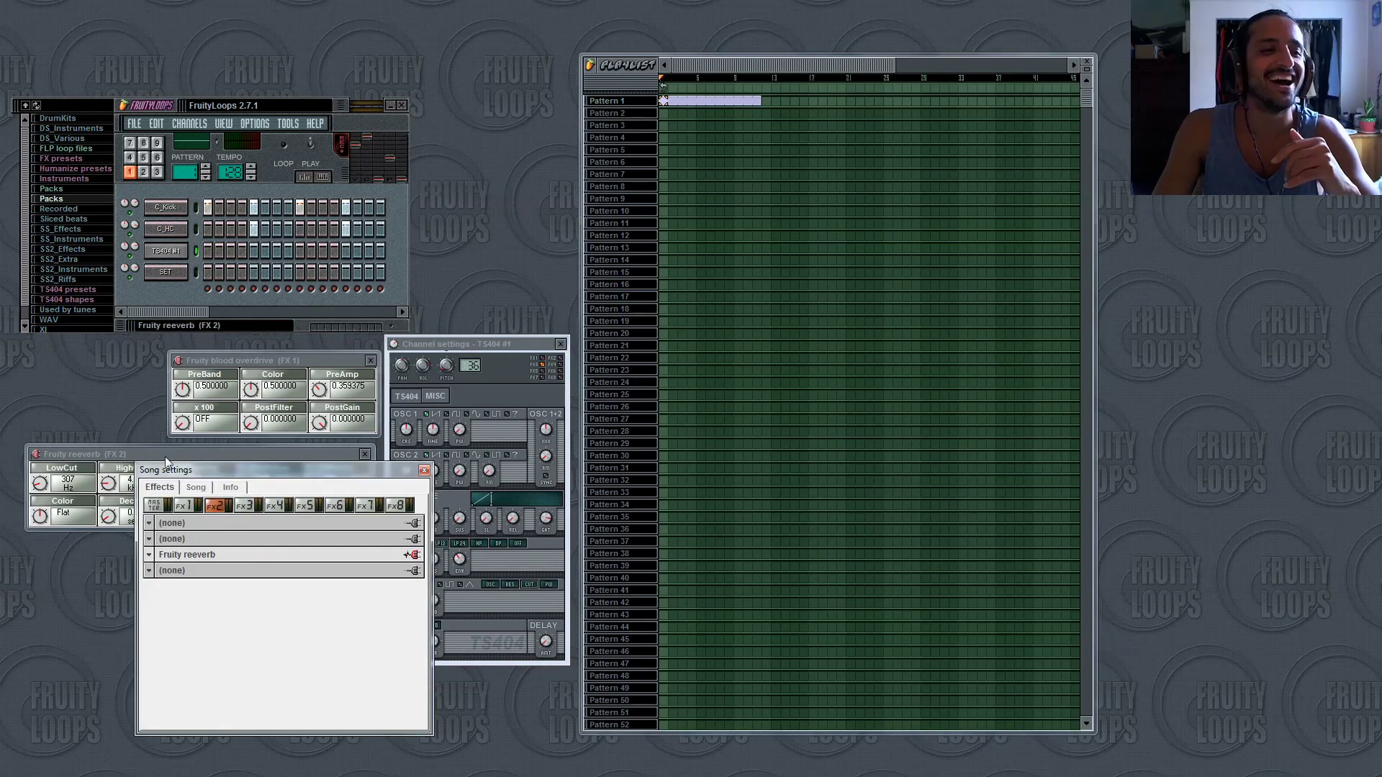
drag(111, 449, 92, 9)
drag(265, 360, 460, 20)
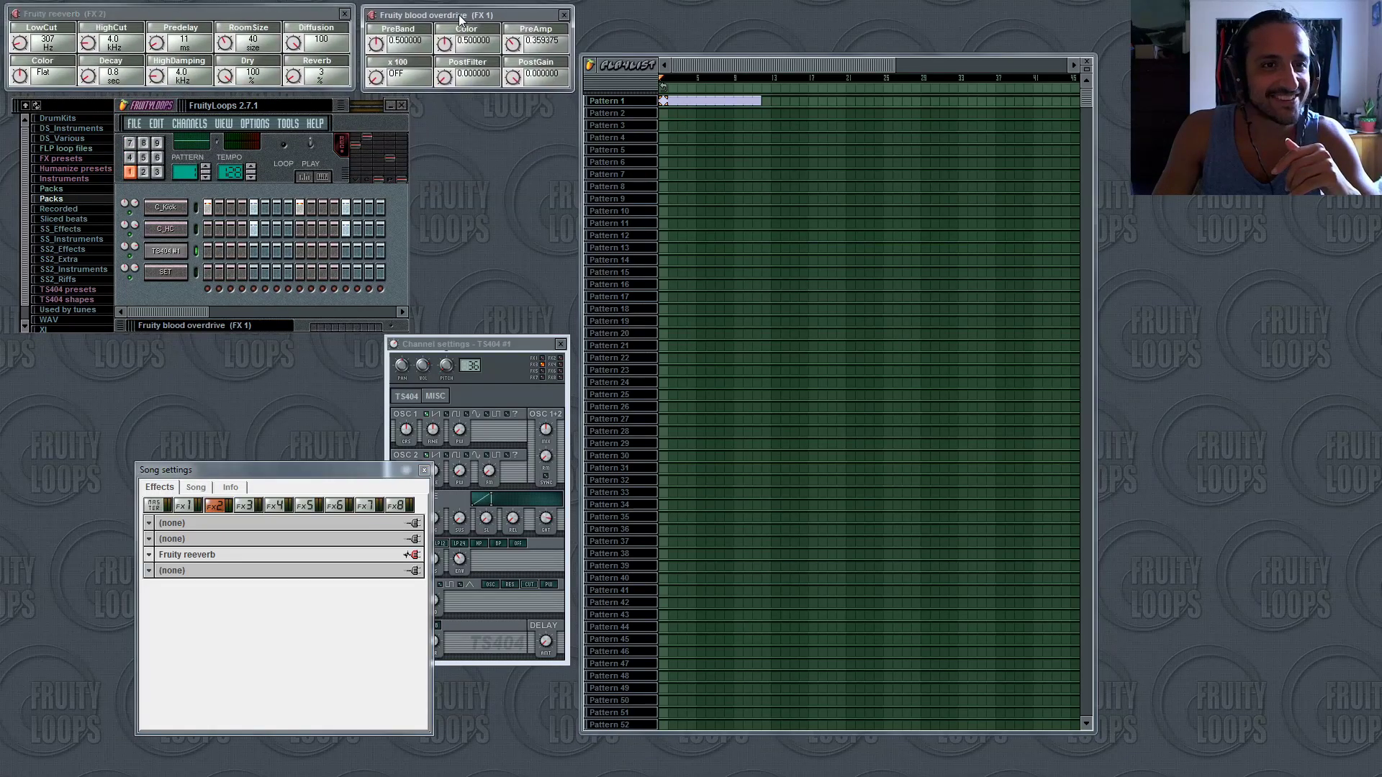
drag(322, 482, 257, 366)
mouse_move(419, 346)
mouse_down()
mouse_move(422, 365)
mouse_move(411, 357)
mouse_up()
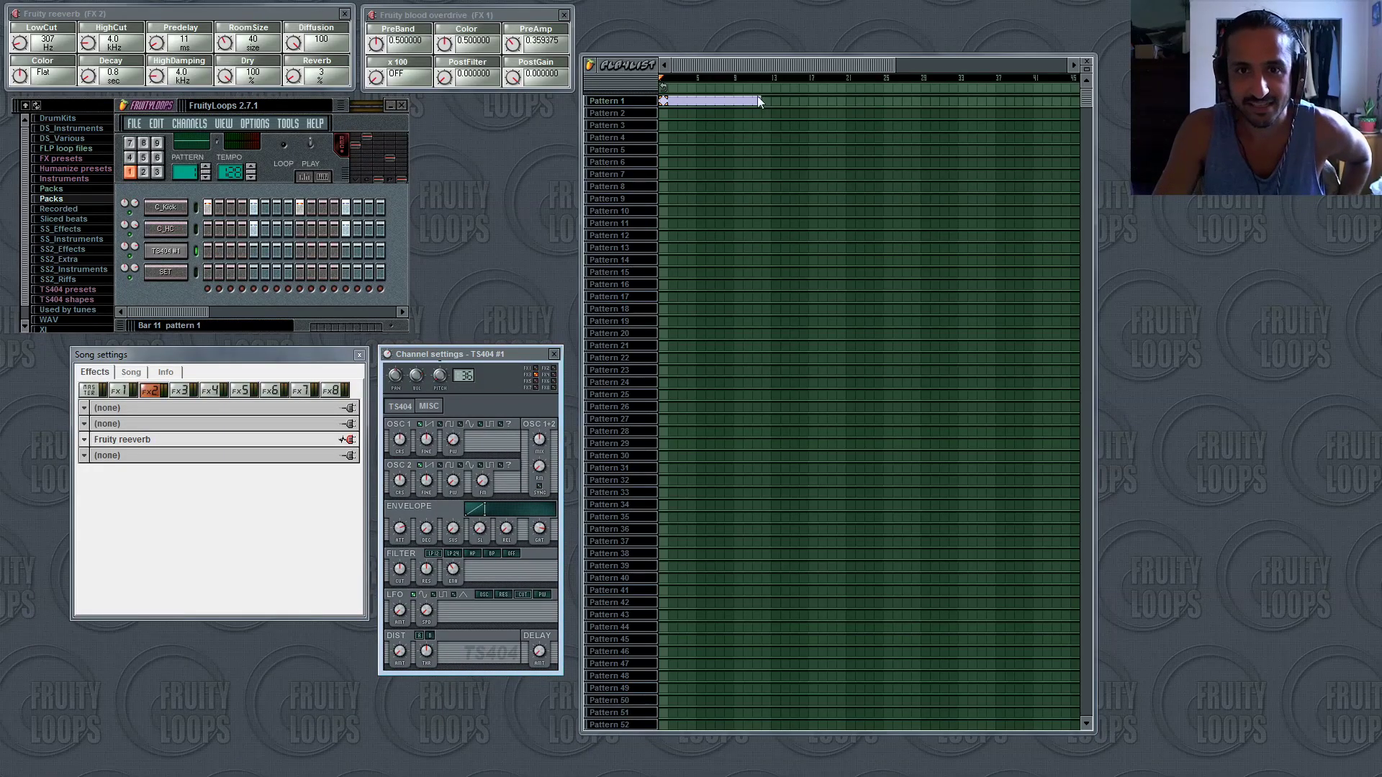
Try playback from the start of the Playlist and show the Light show window.
click(312, 144)
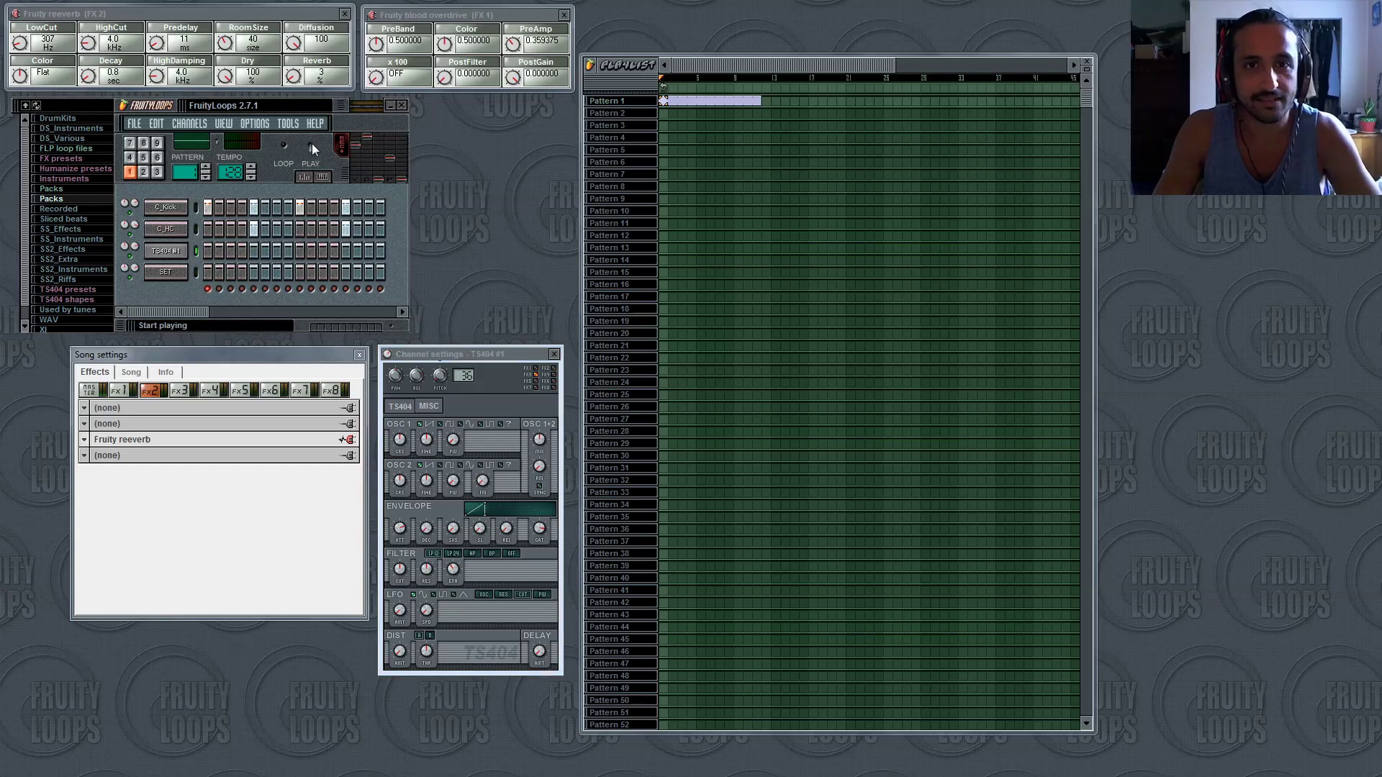
click(664, 88)
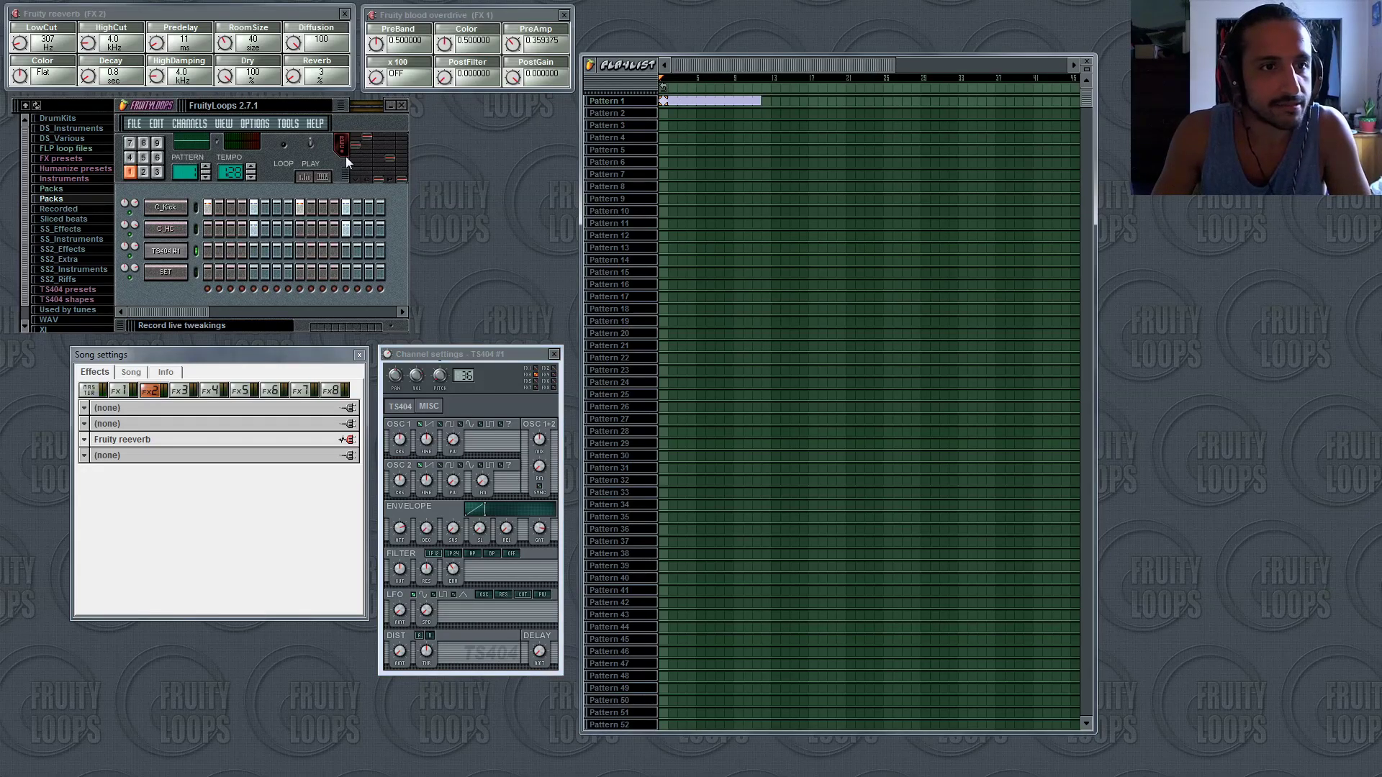
click(226, 123)
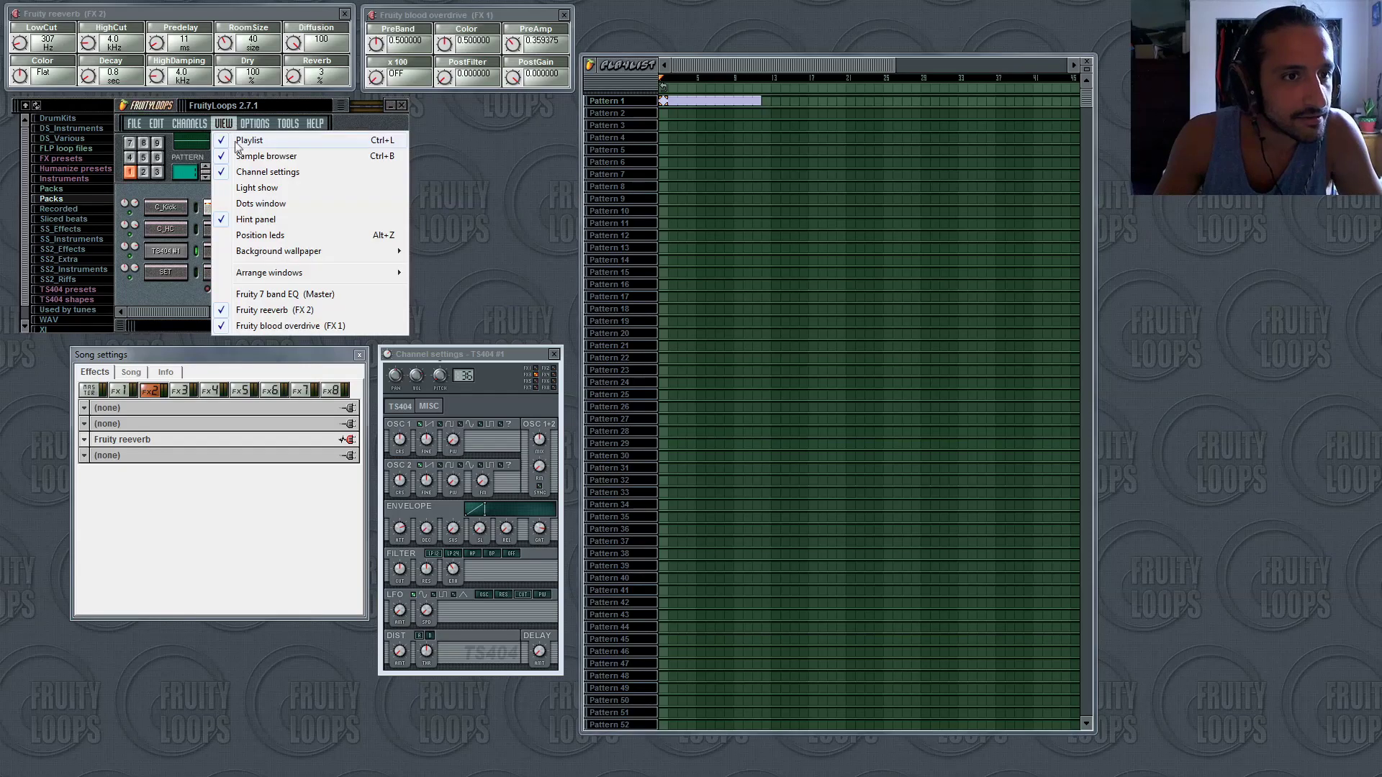
click(265, 189)
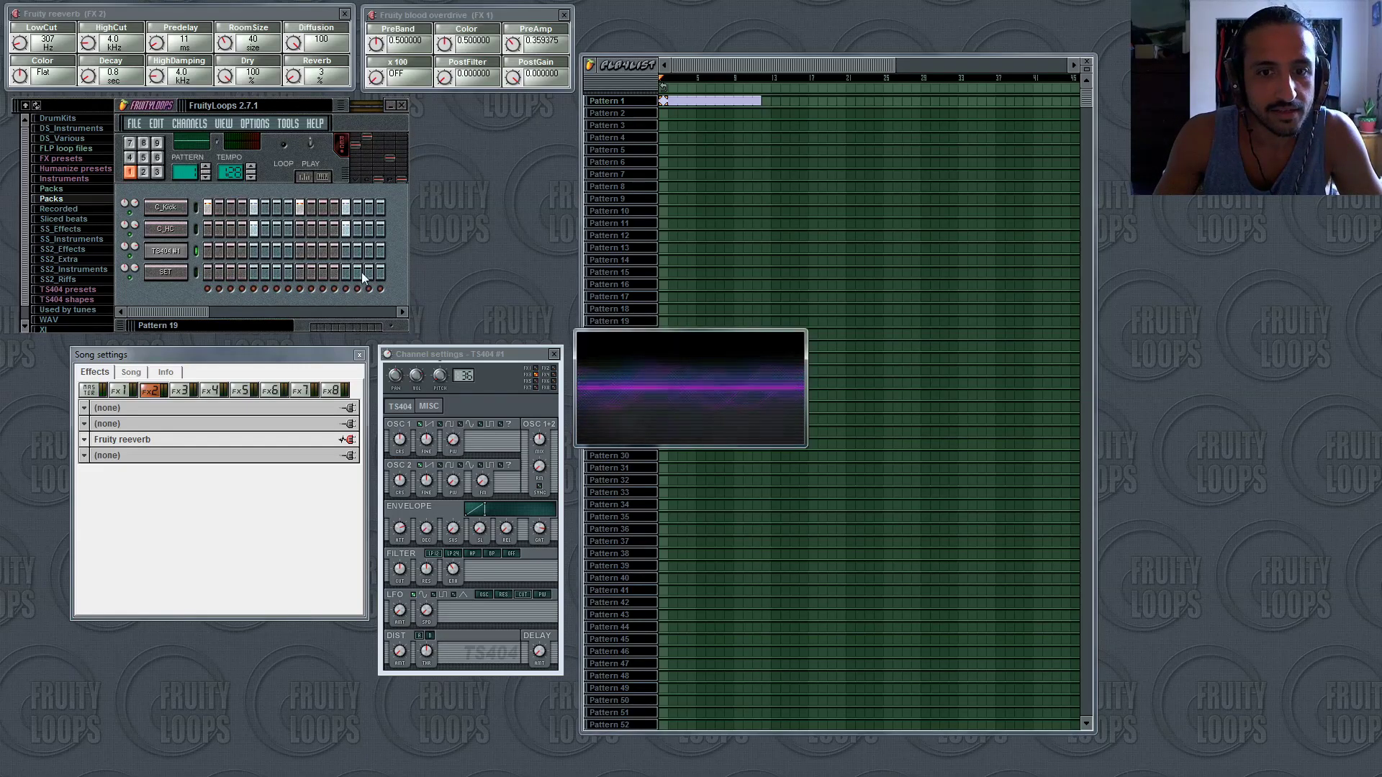
Enlarge the Light show window across most of the workspace, reduce its height and hide it.
drag(691, 331, 670, 286)
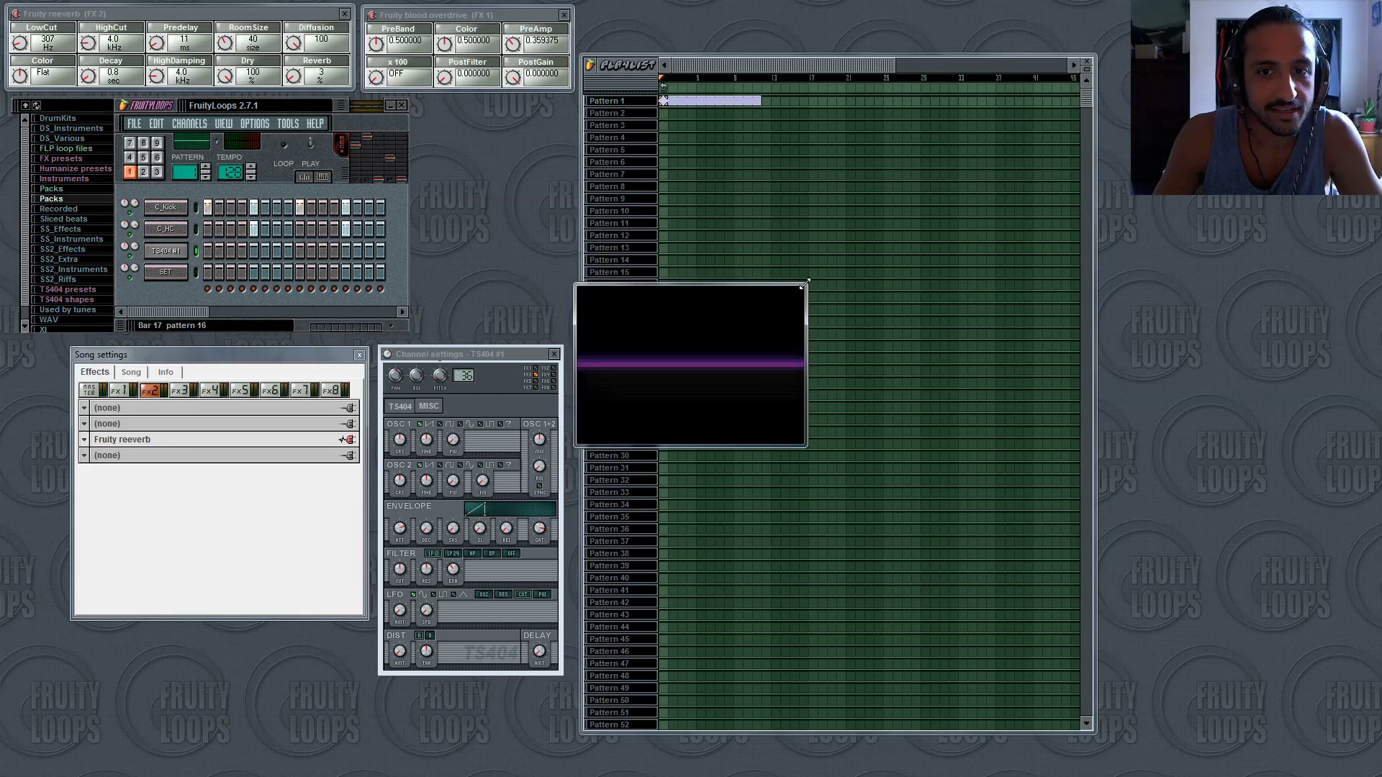
drag(806, 285, 1298, 42)
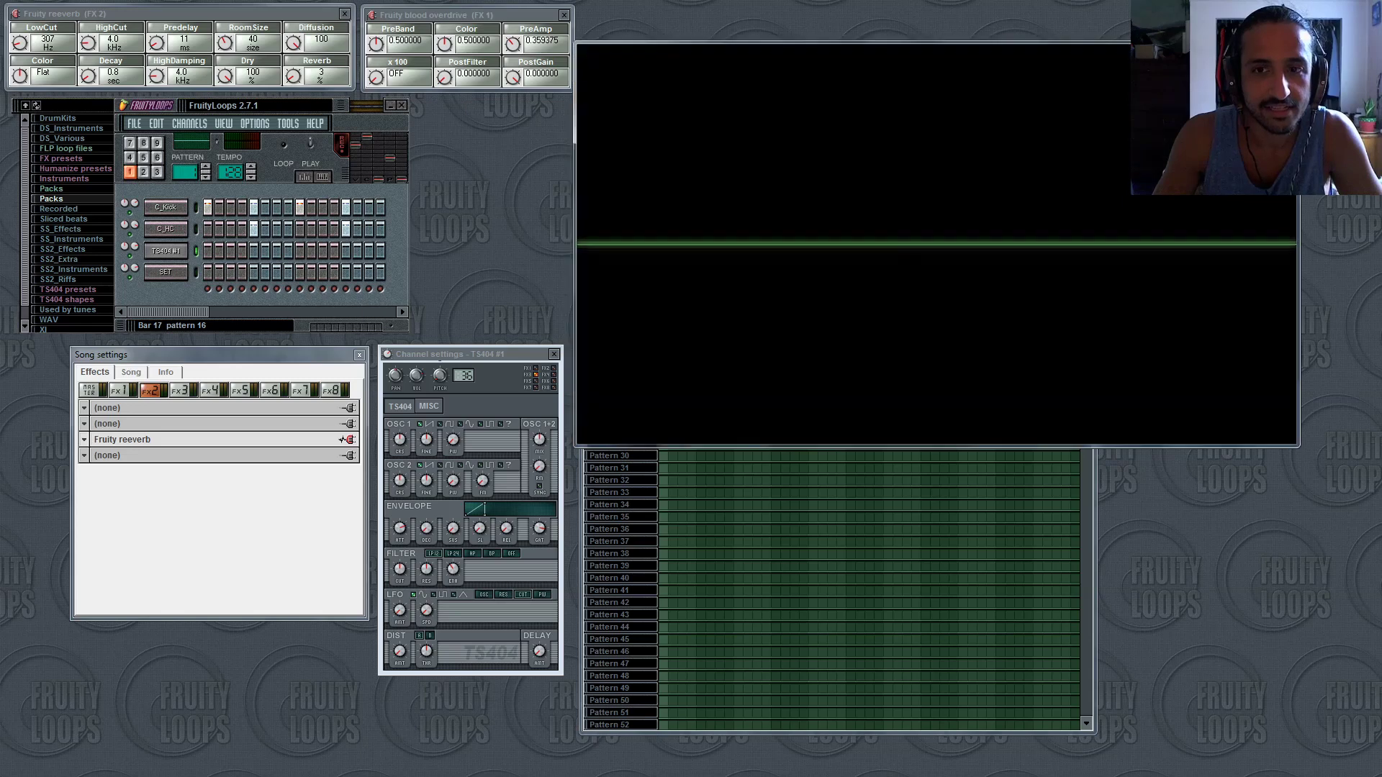
drag(575, 437, 83, 749)
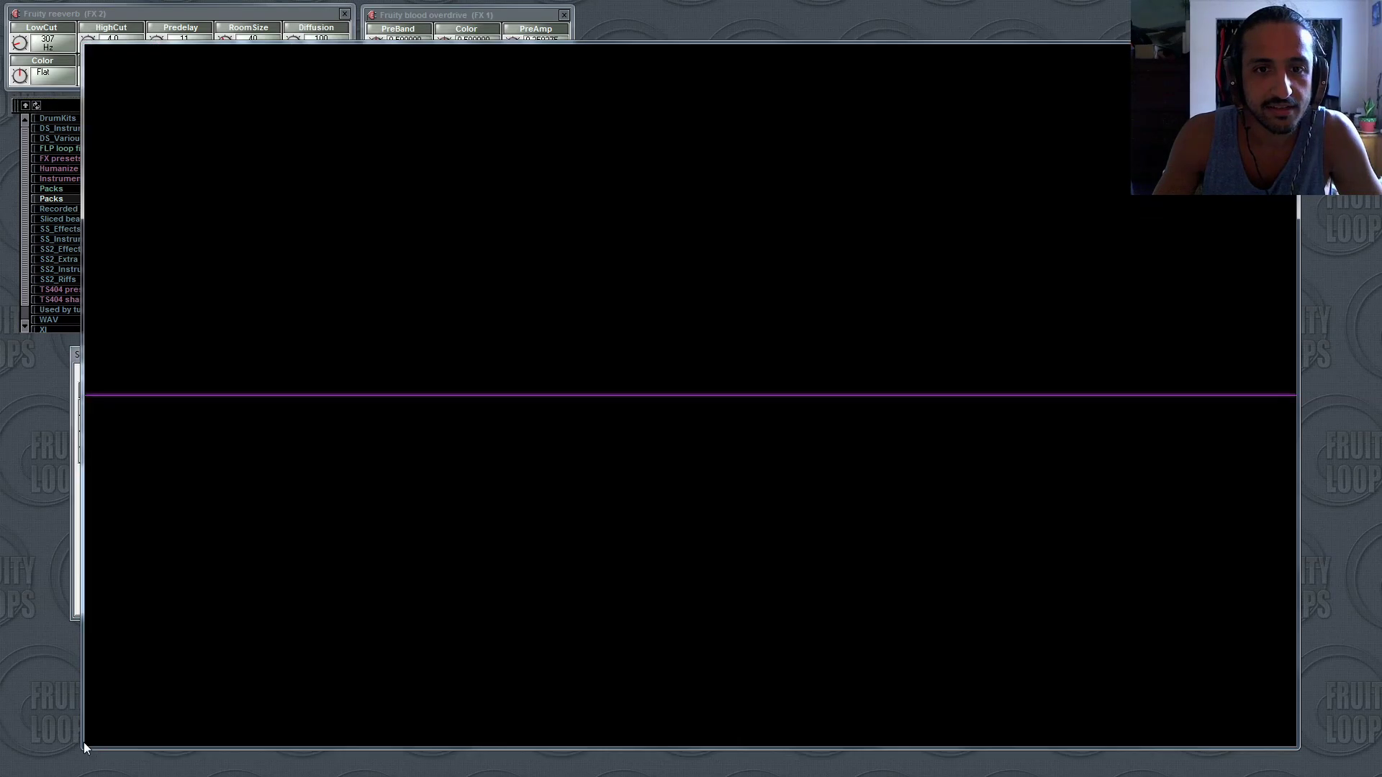
drag(1130, 42, 1130, 405)
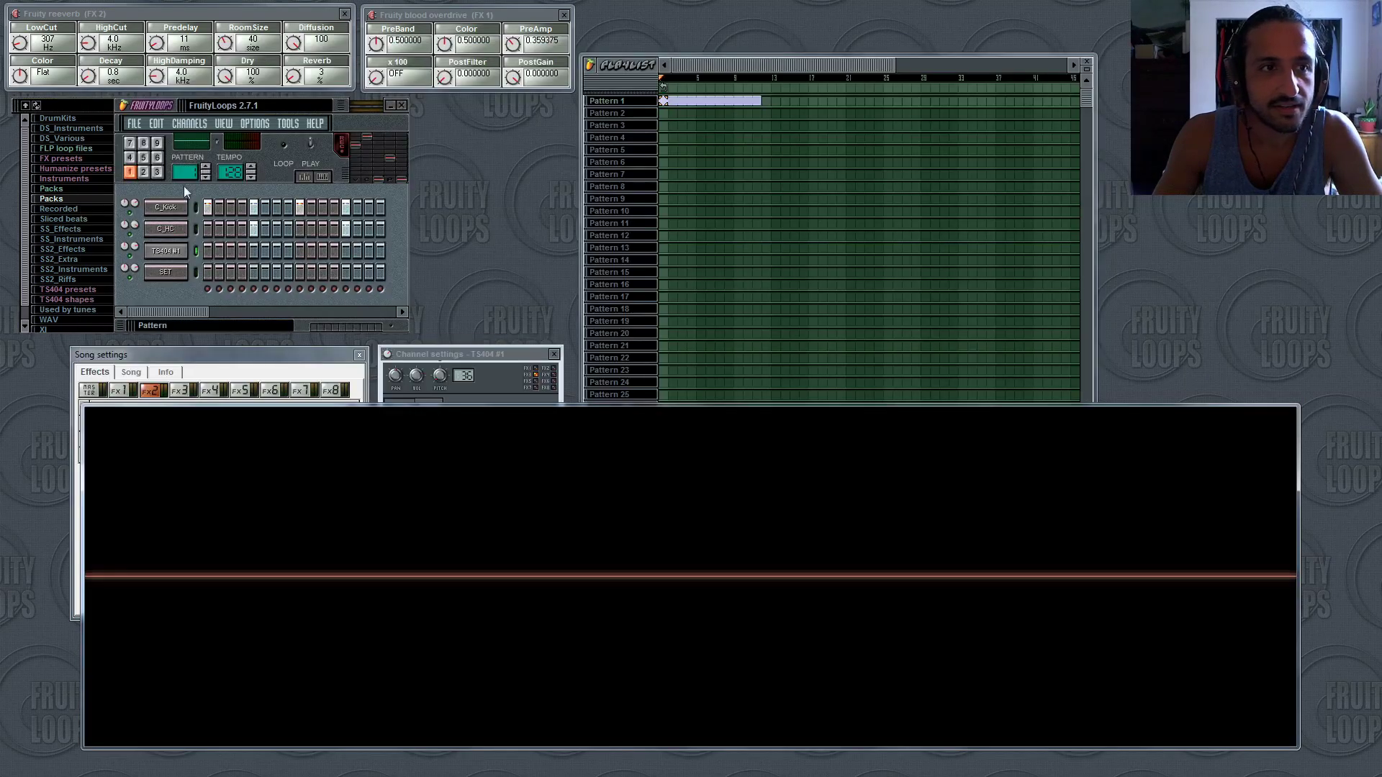
click(227, 122)
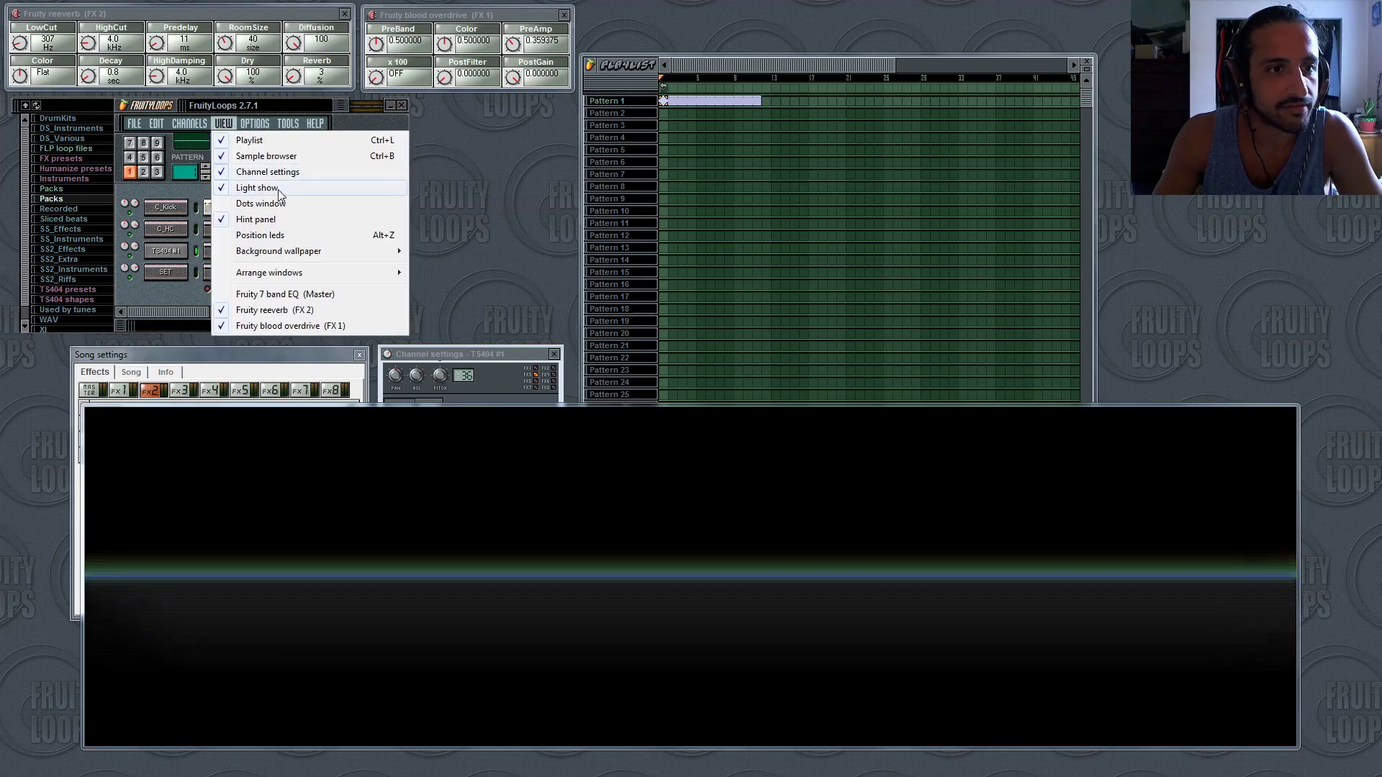
click(277, 189)
Show the Dots window and hide it again.
click(223, 123)
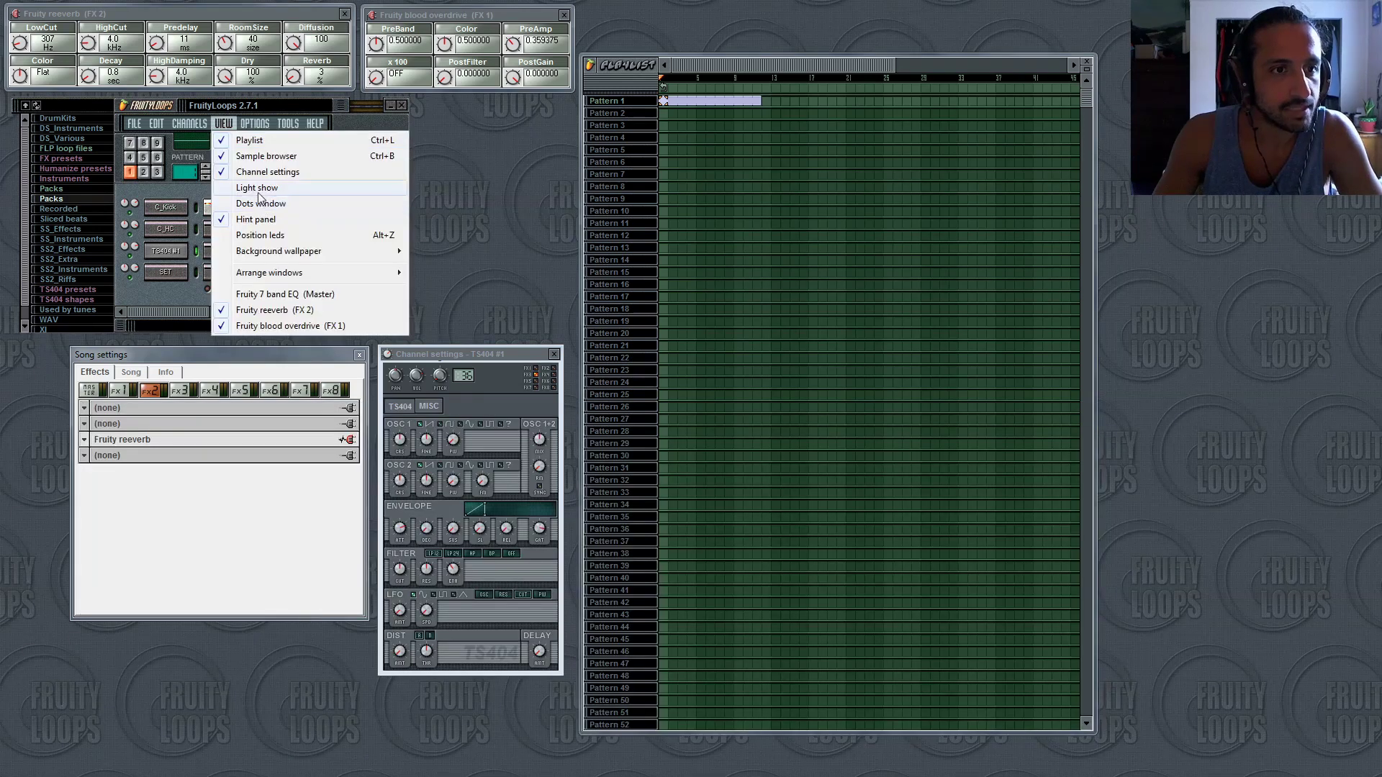
click(259, 204)
click(224, 123)
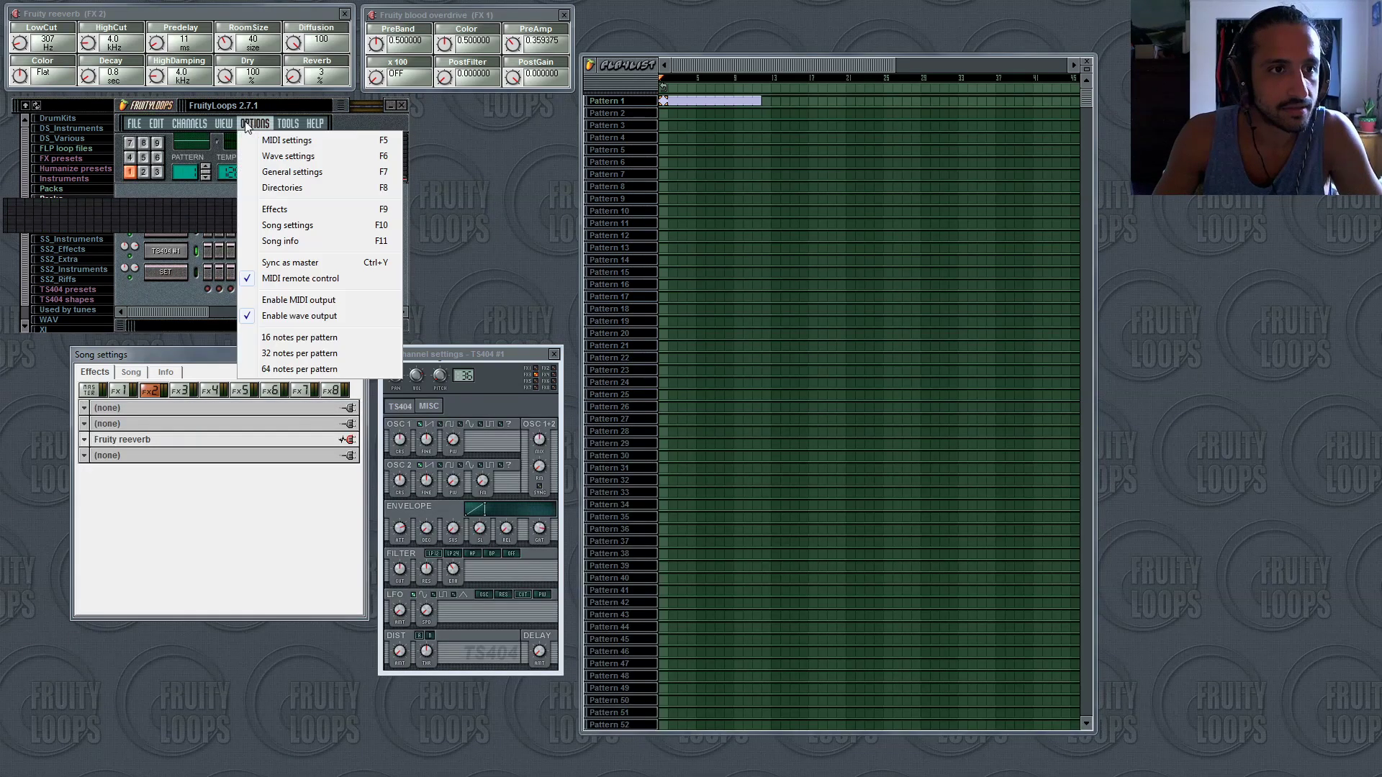
click(243, 207)
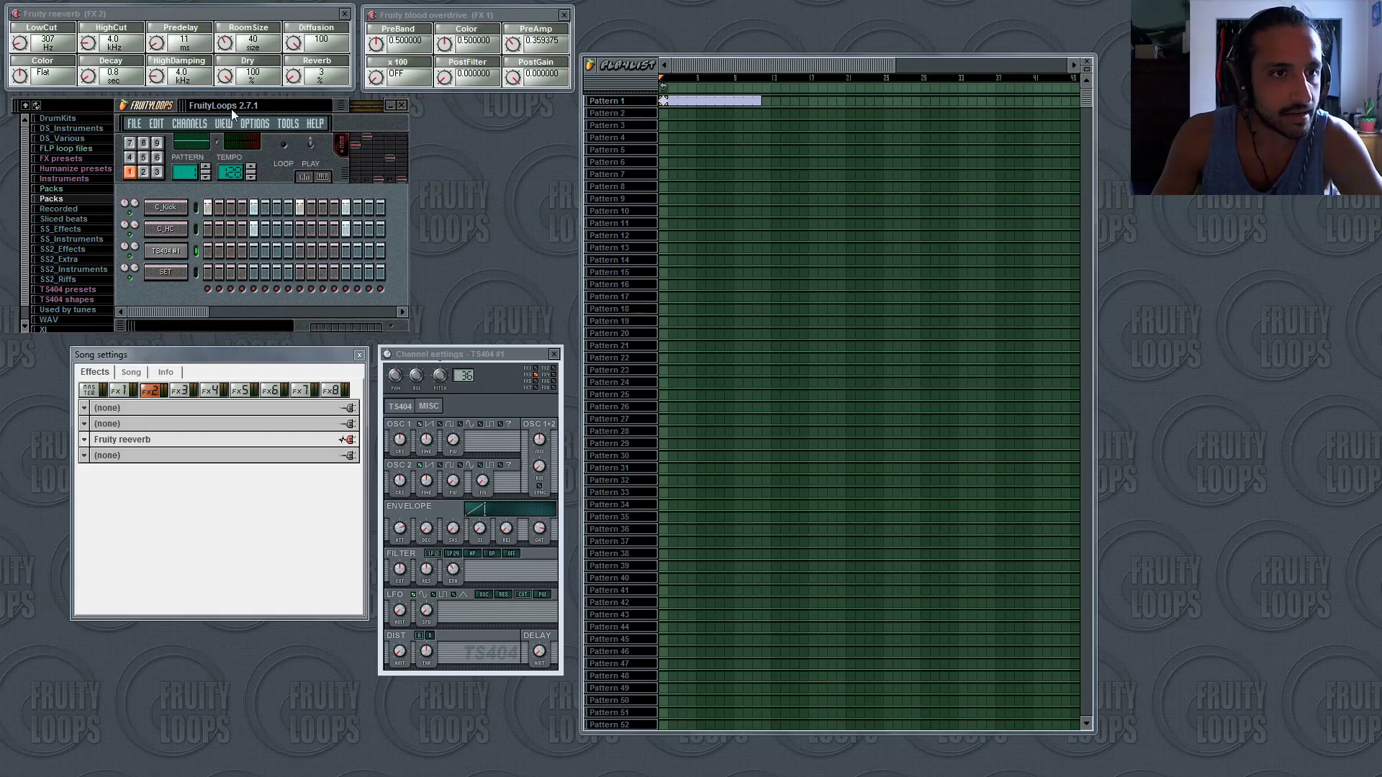
Show the position leds under every channel's steps and hide them again.
click(224, 124)
click(275, 237)
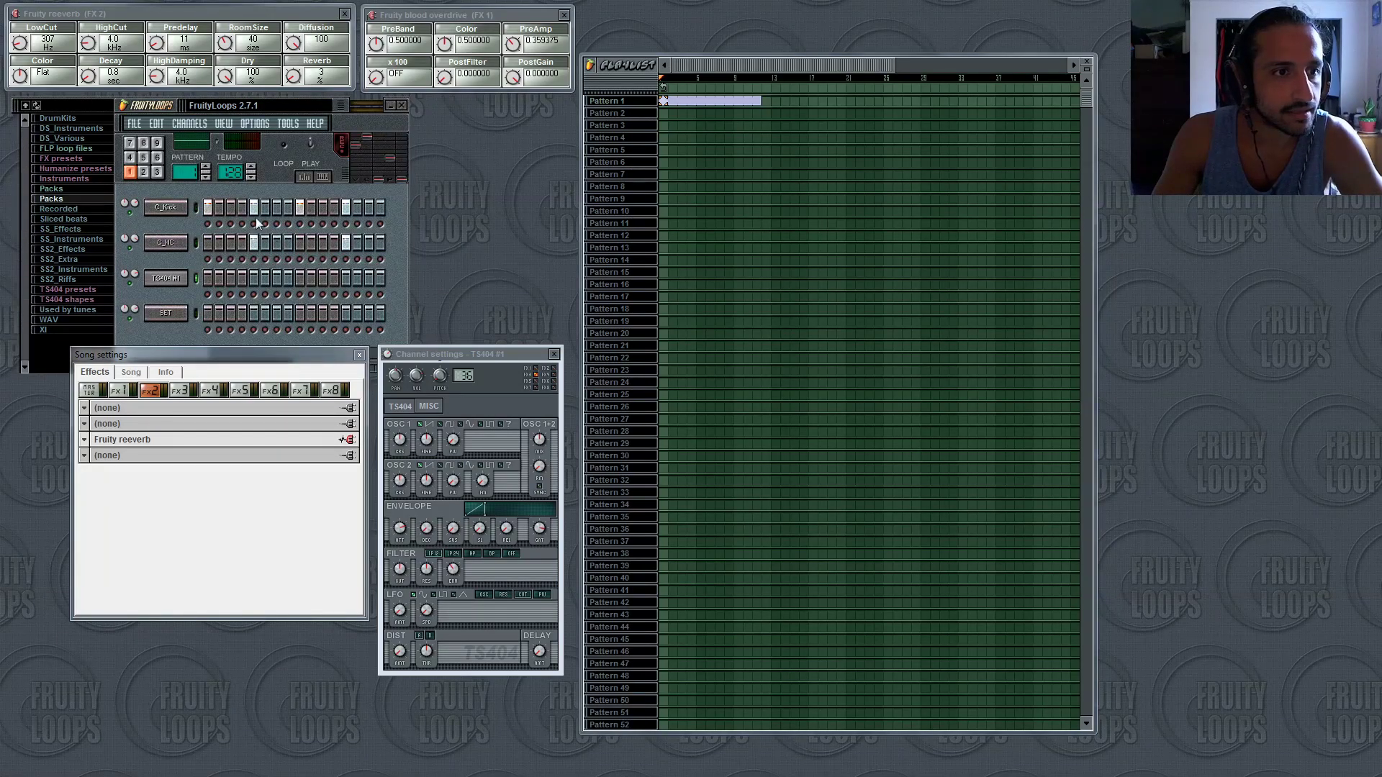
click(230, 126)
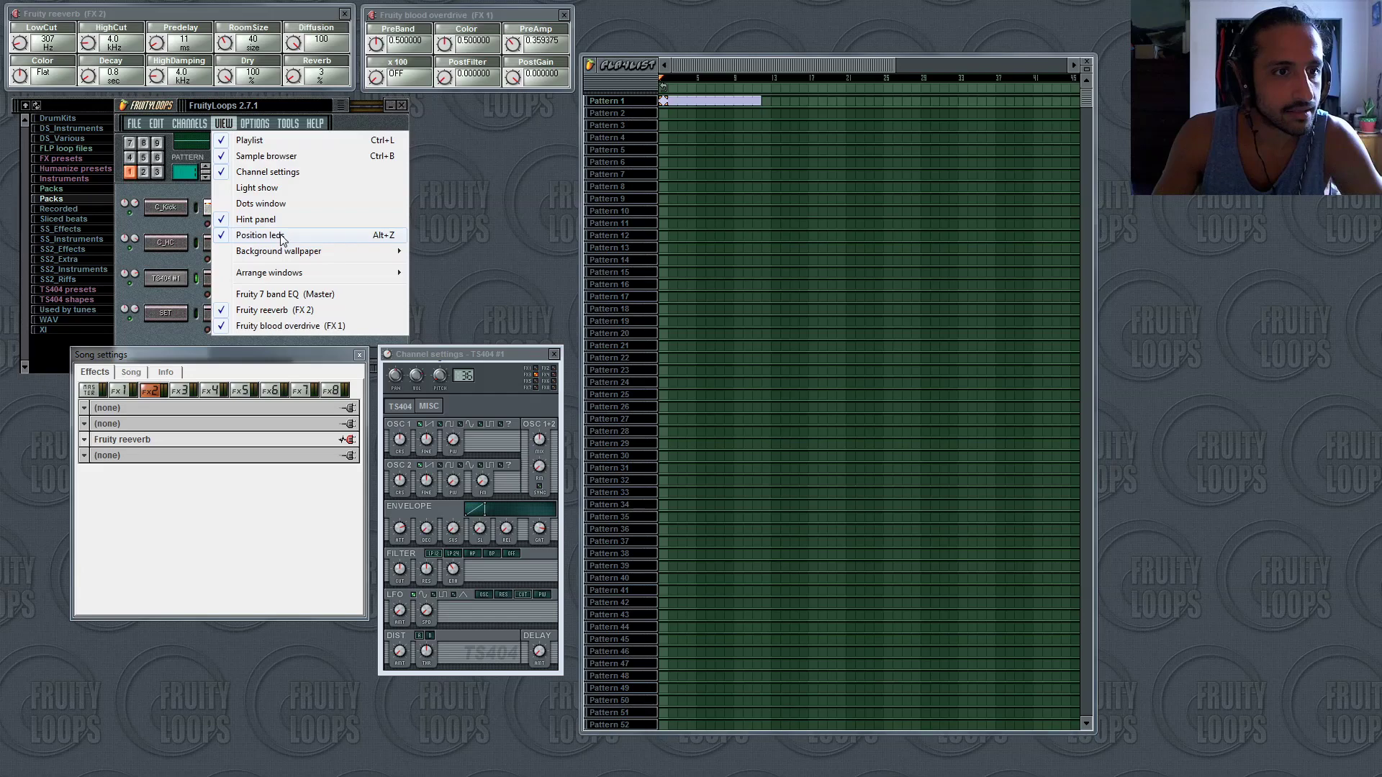
click(280, 238)
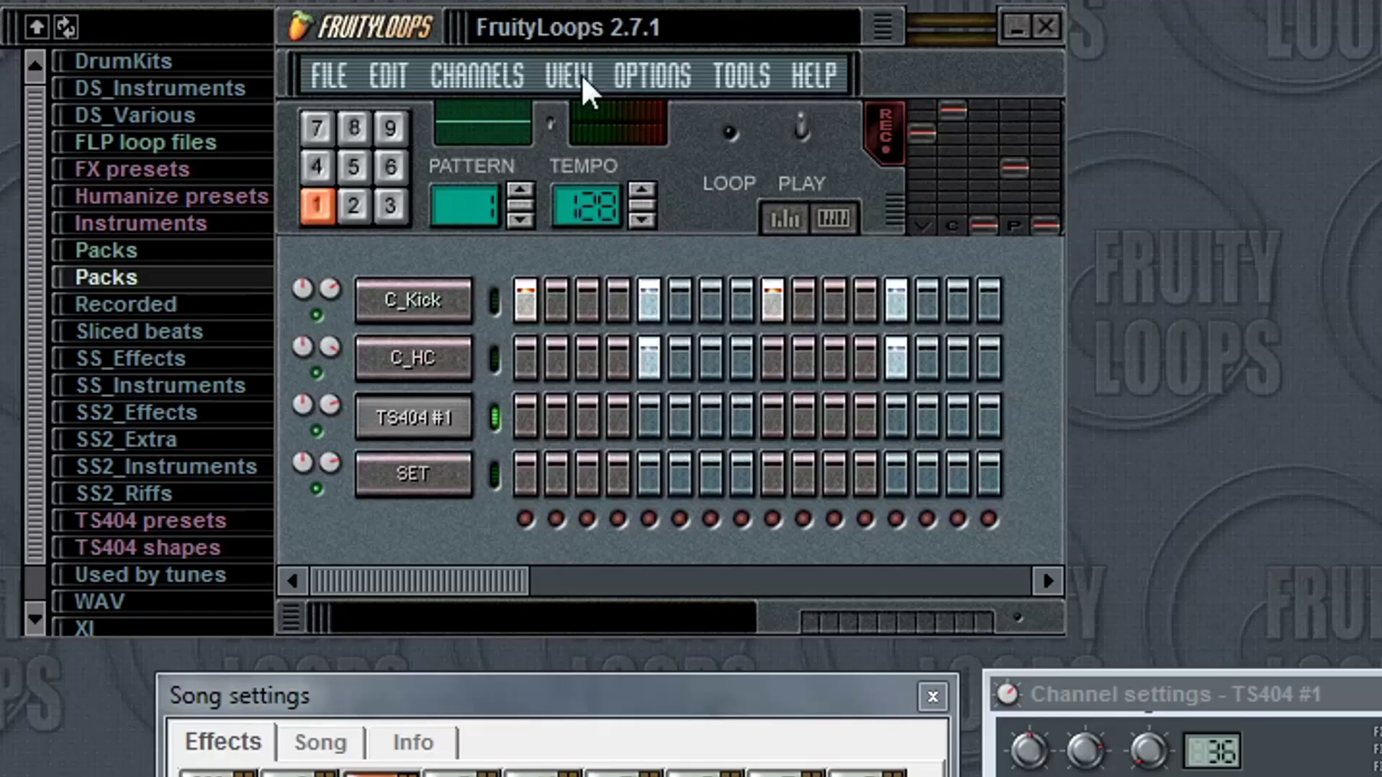
Turn the position leds on once more and switch them back off.
click(227, 123)
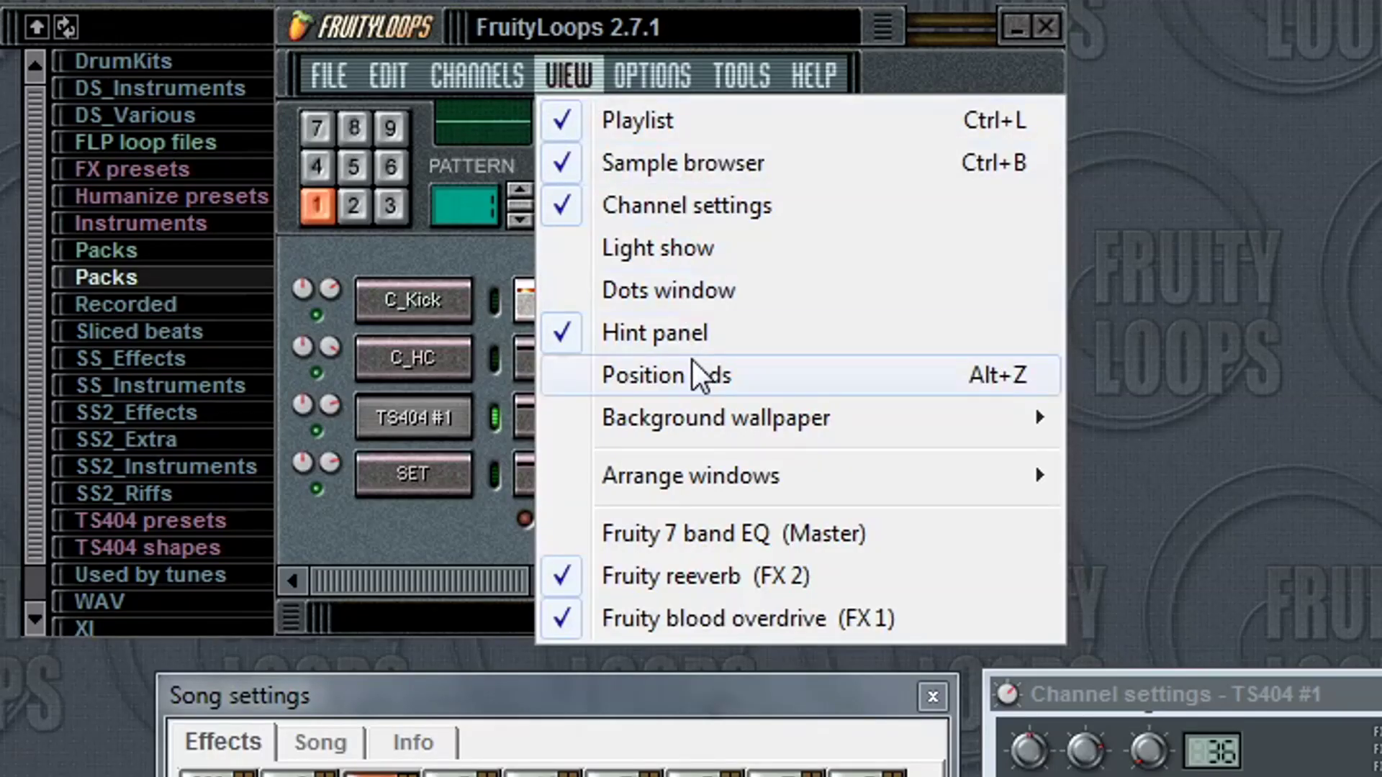
click(697, 375)
click(570, 76)
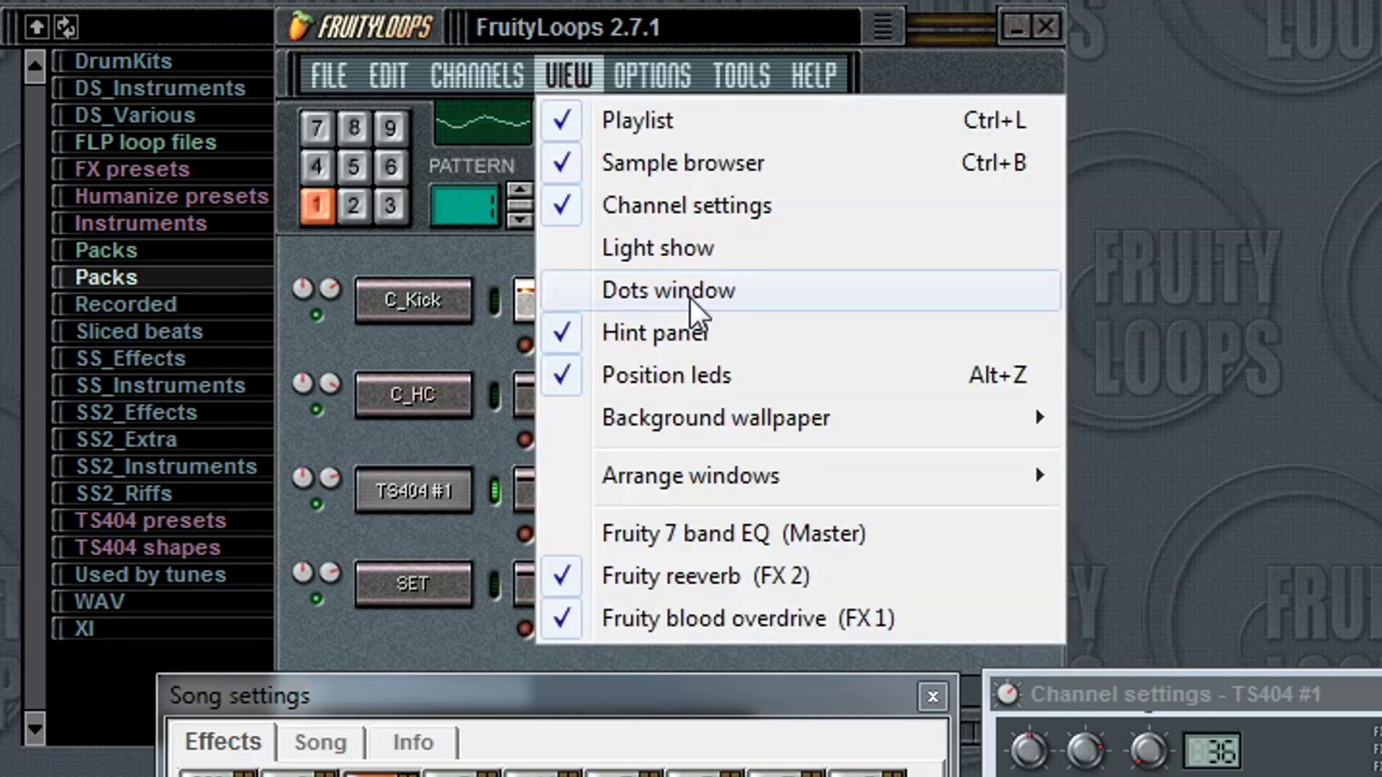
click(701, 349)
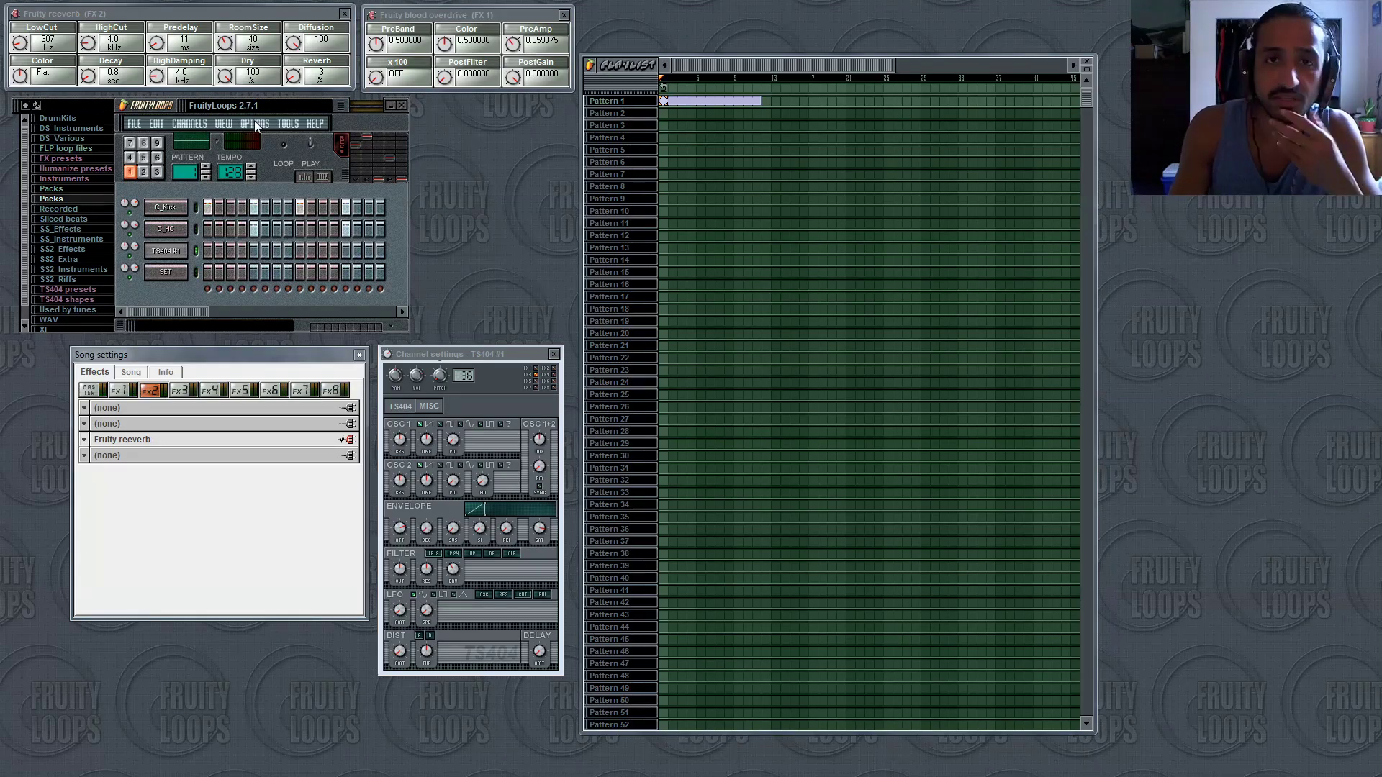
click(253, 119)
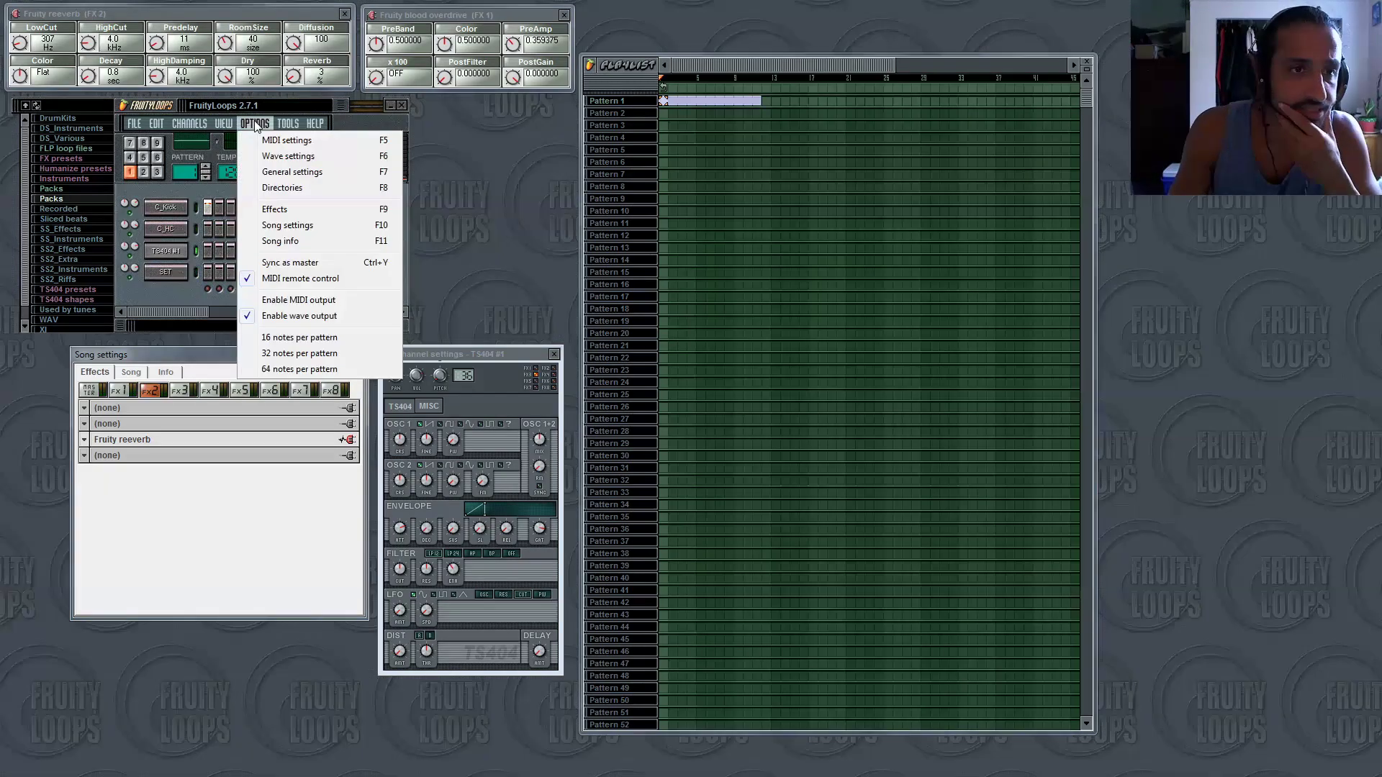
mouse_move(223, 123)
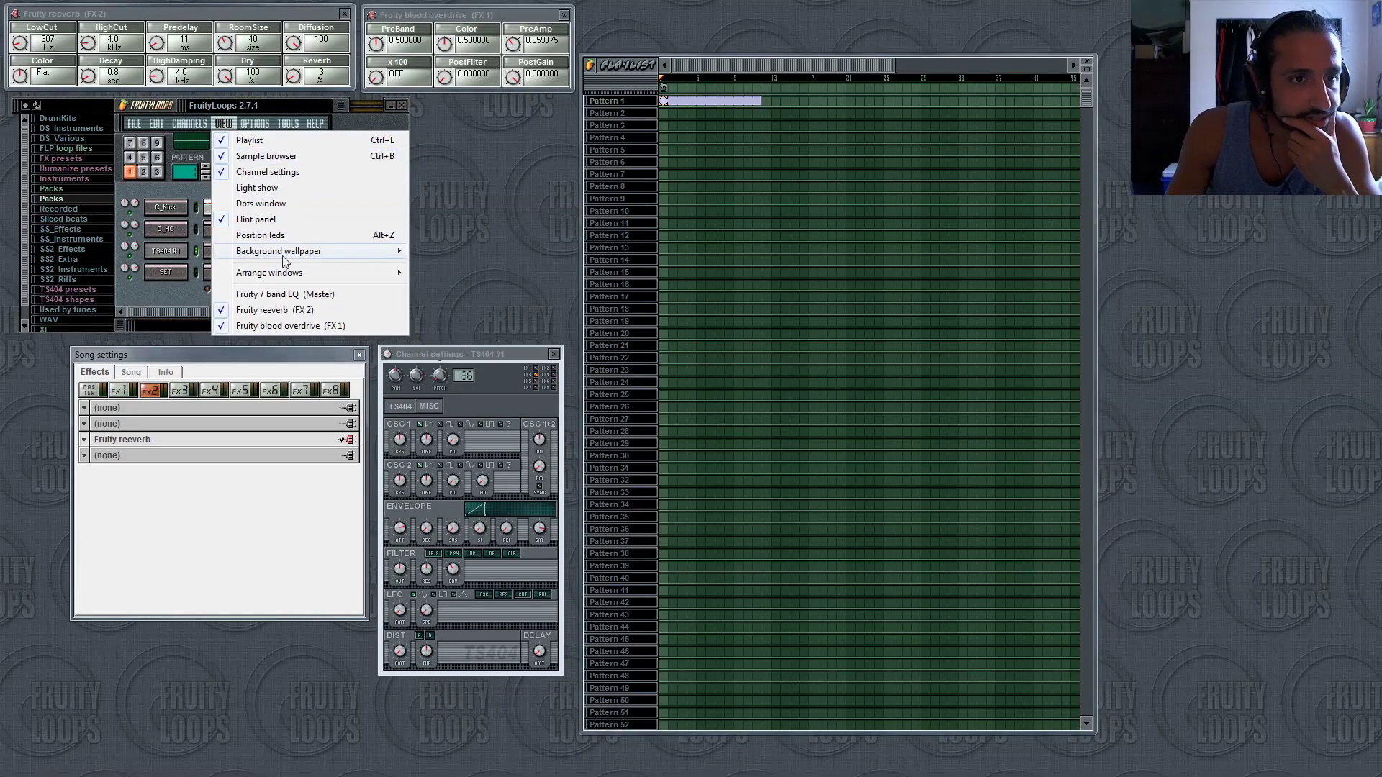
mouse_move(294, 281)
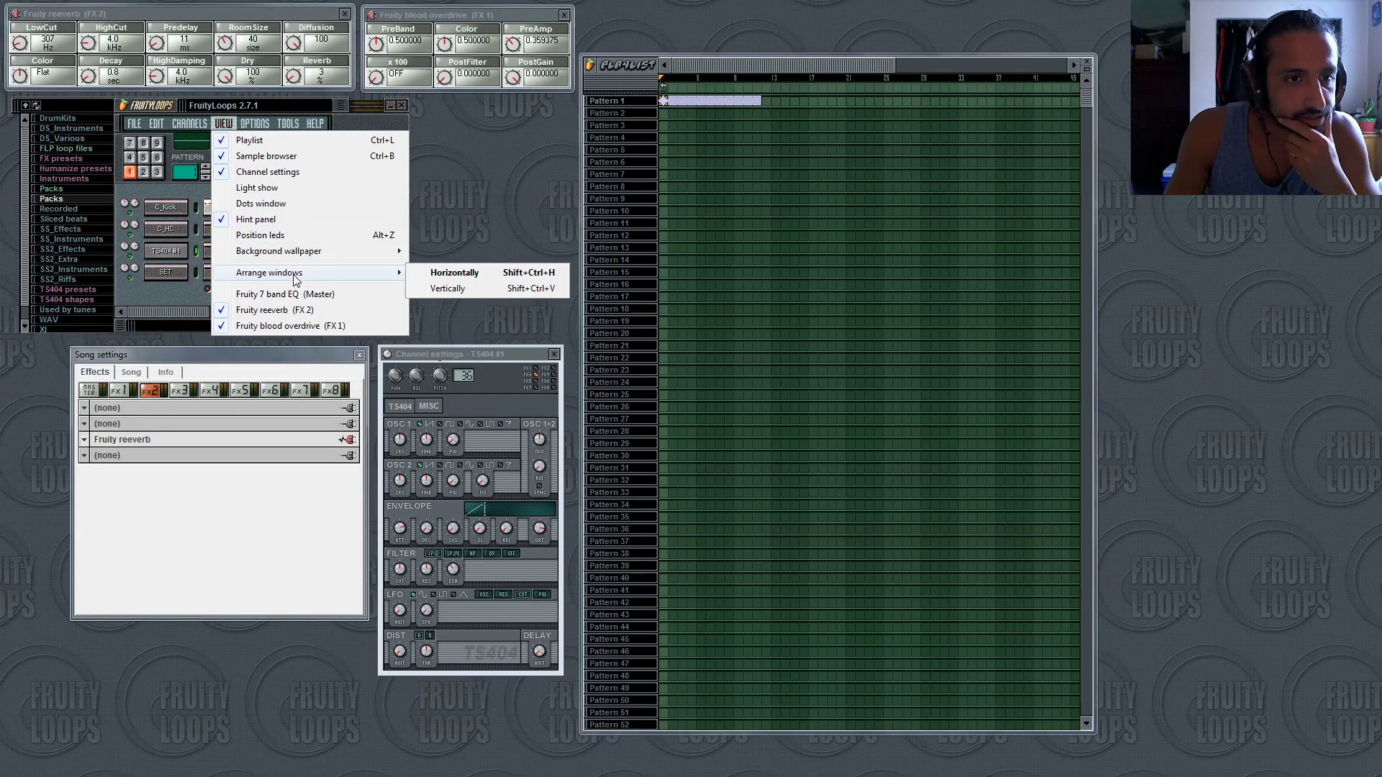
mouse_move(303, 253)
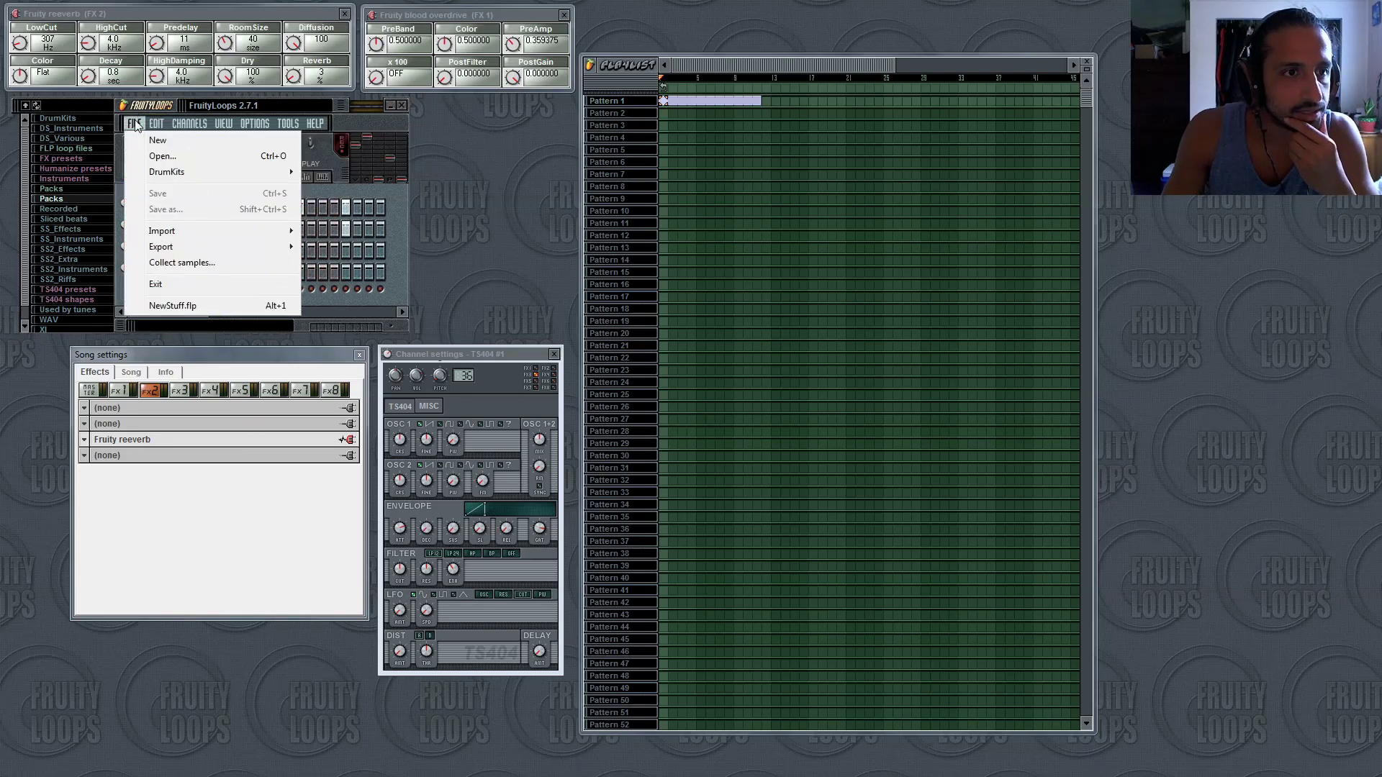
mouse_move(177, 178)
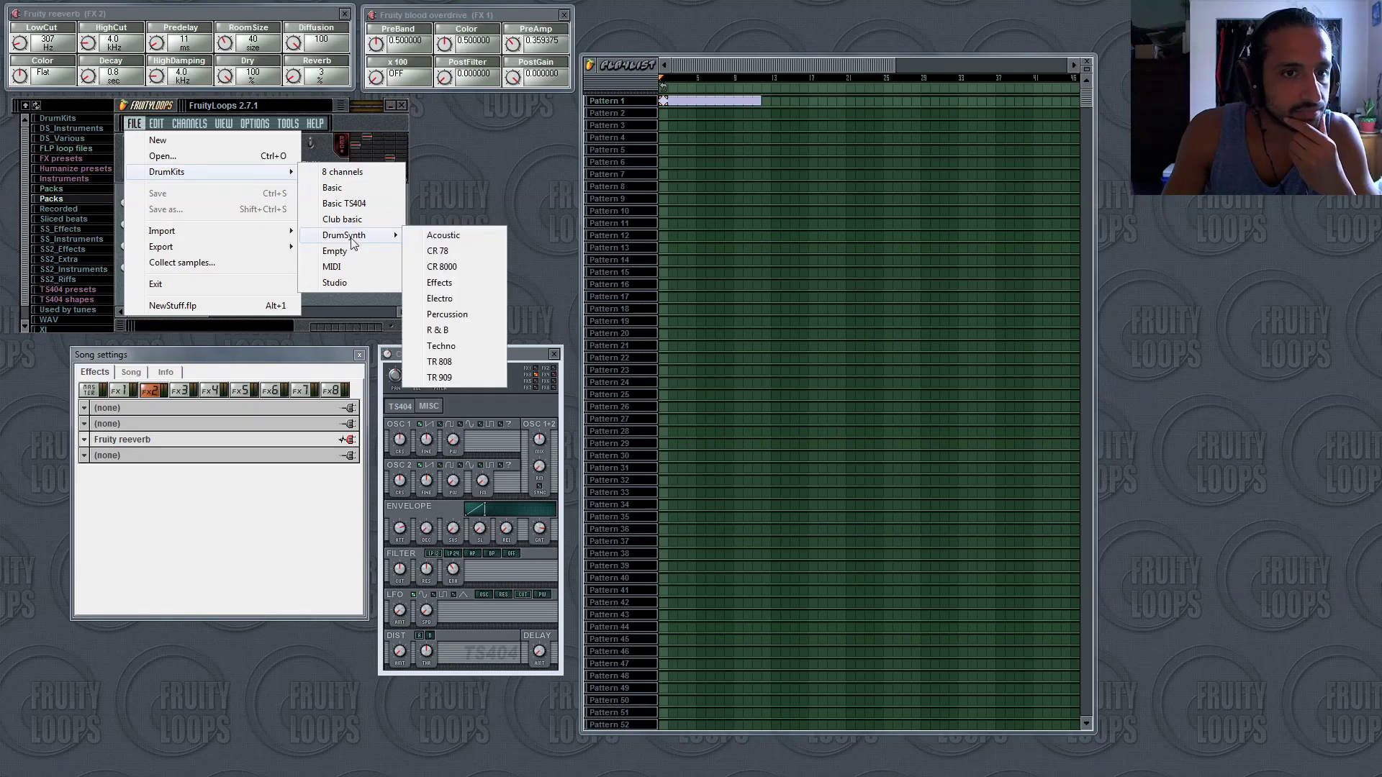
click(781, 71)
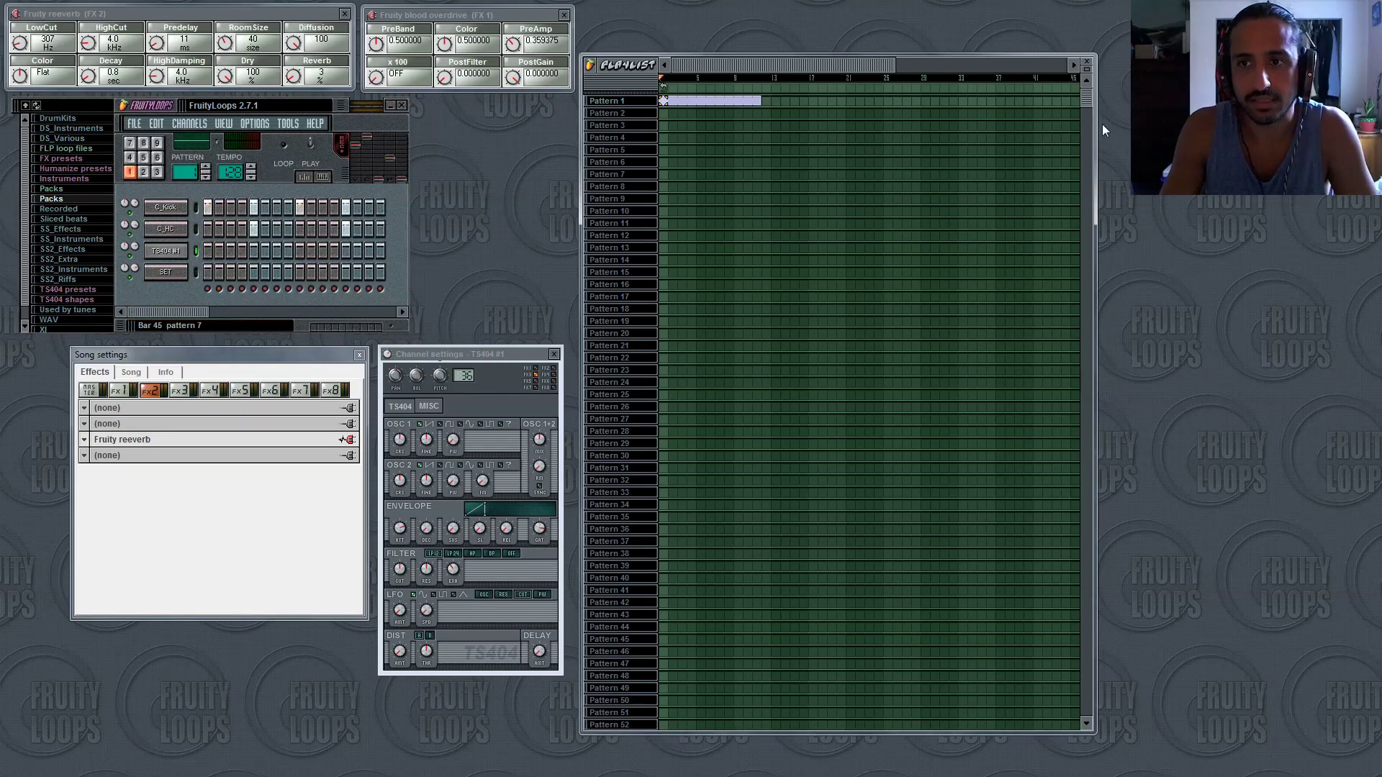
Widen the Playlist window across the rest of the workspace and extend its upper edge slightly.
drag(1097, 122, 1357, 122)
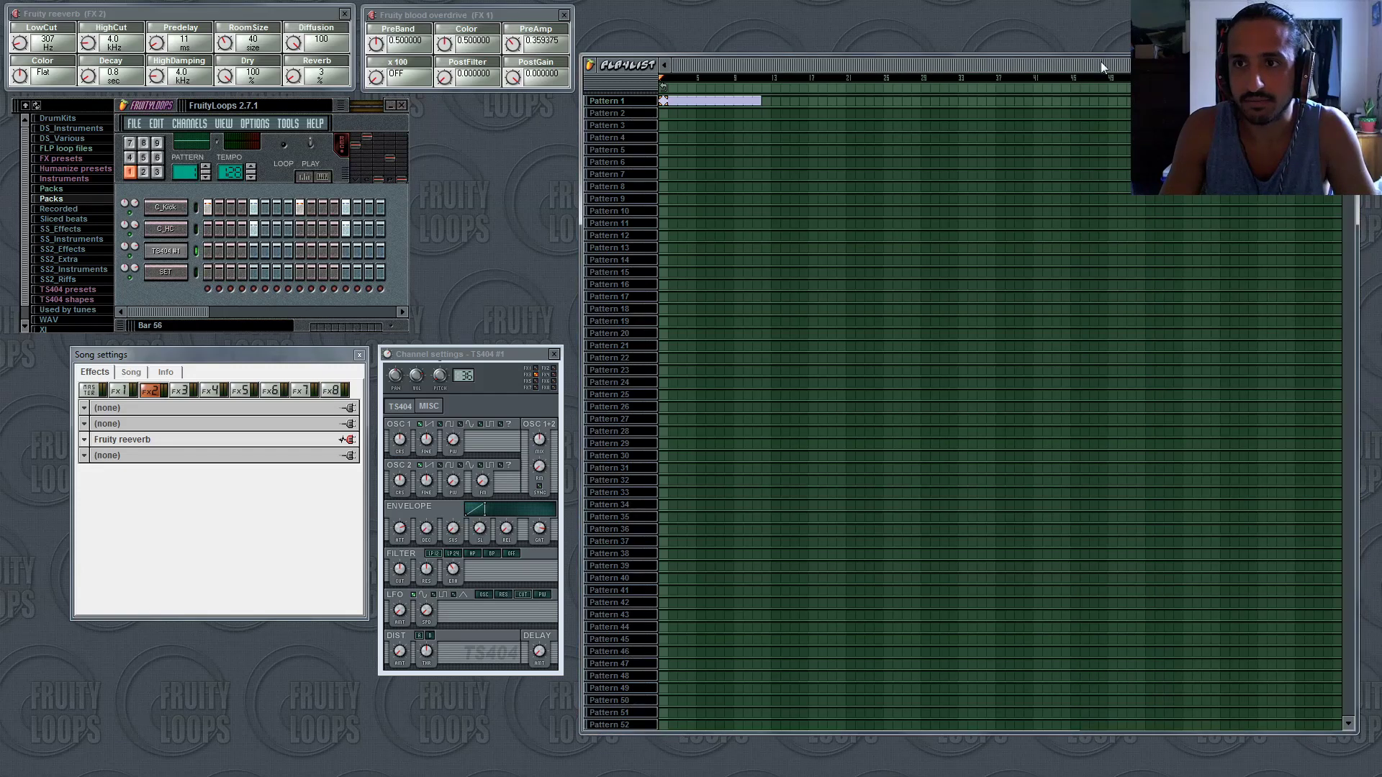
drag(1082, 51, 1078, 37)
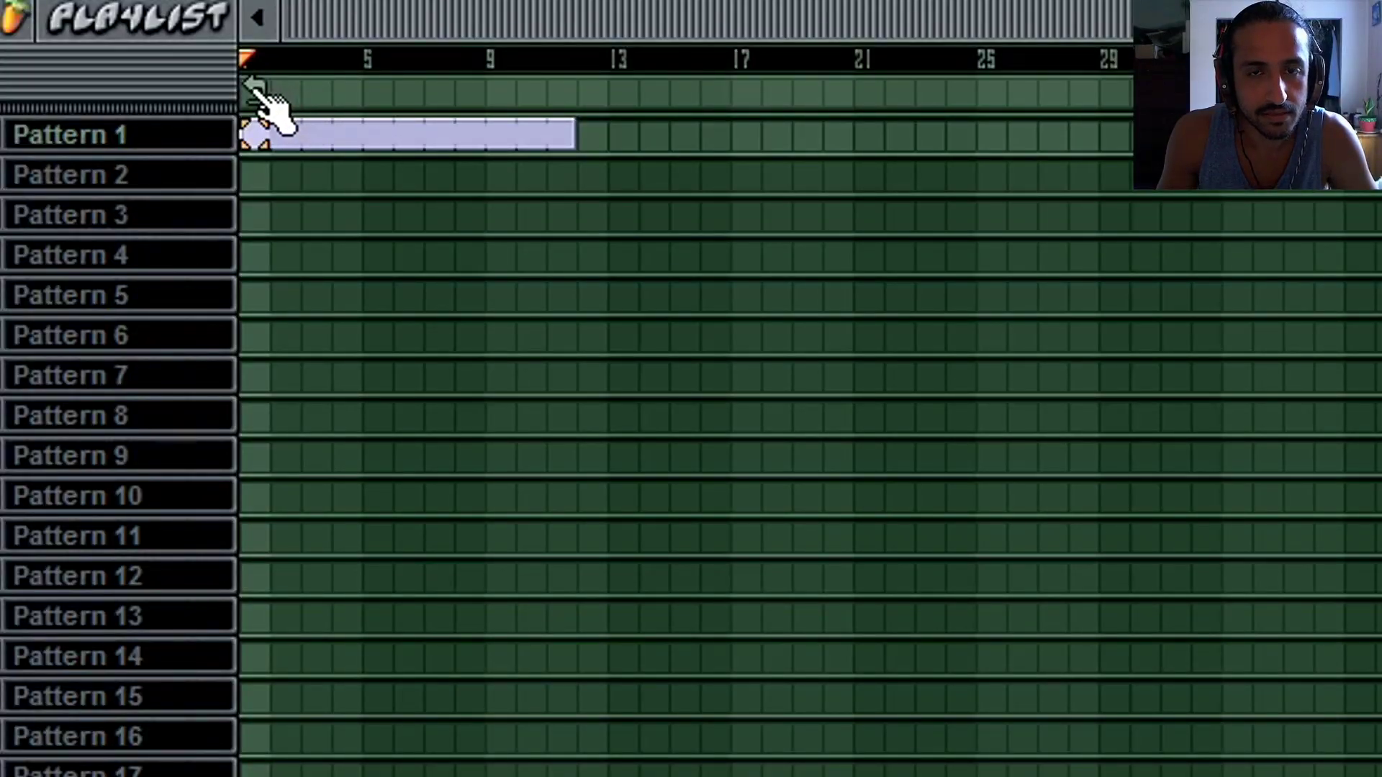
Try the loop marker at several bars of the Playlist and leave it at bar 12.
click(259, 90)
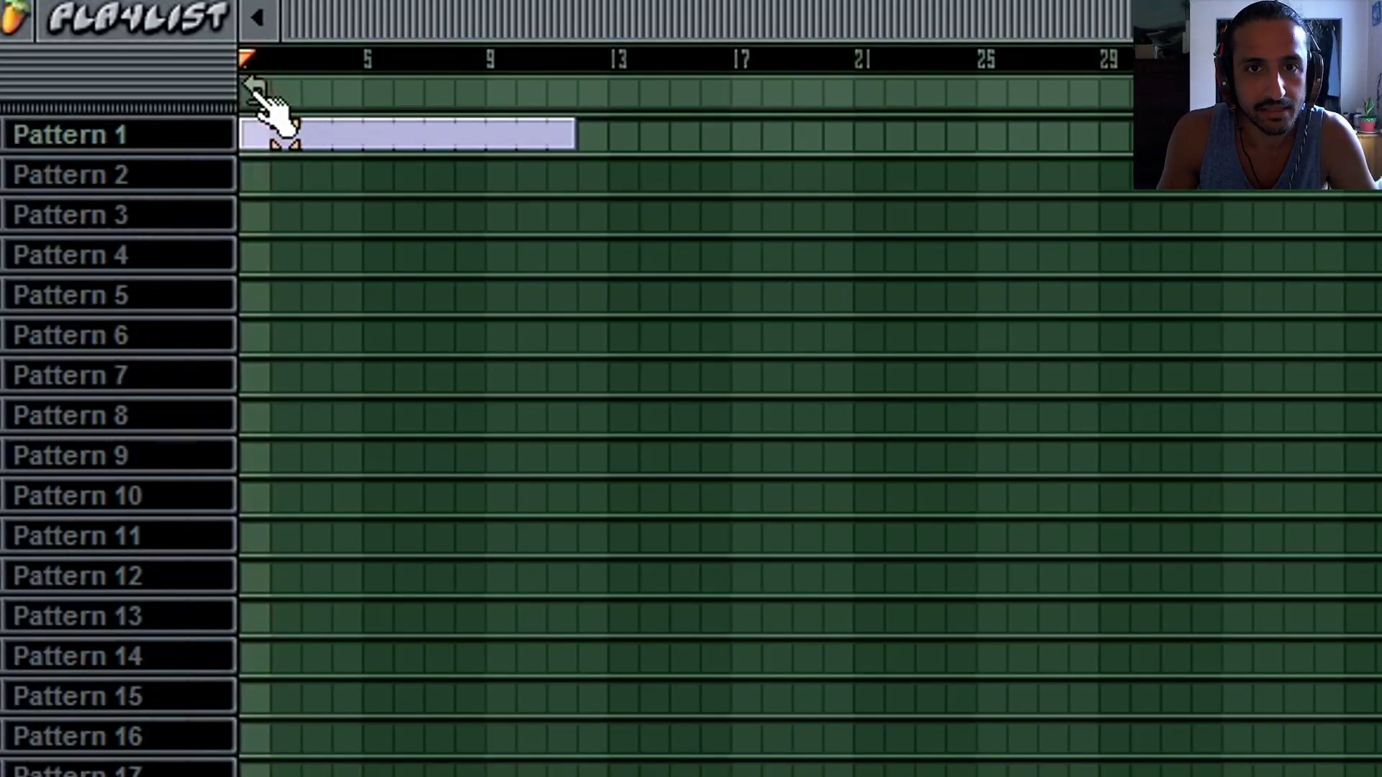
click(257, 99)
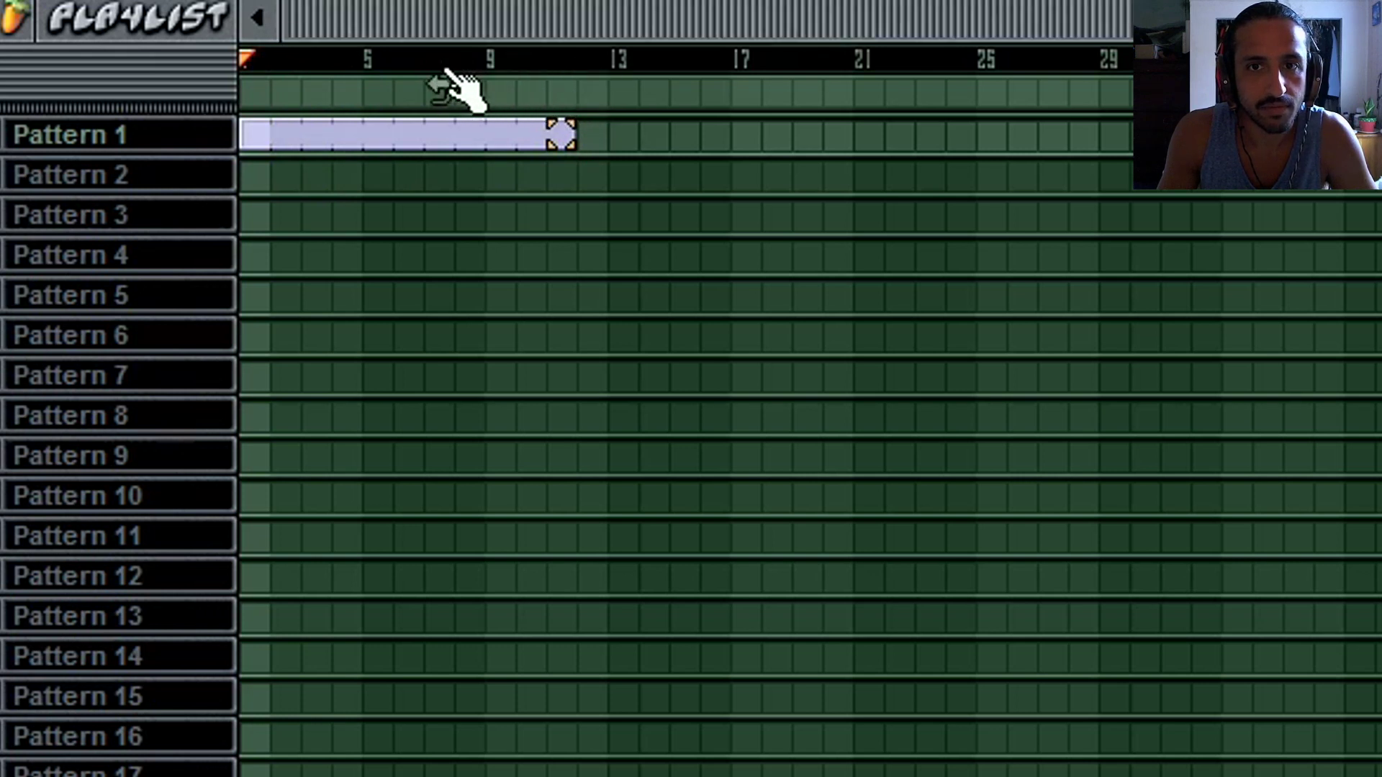
click(542, 71)
click(562, 69)
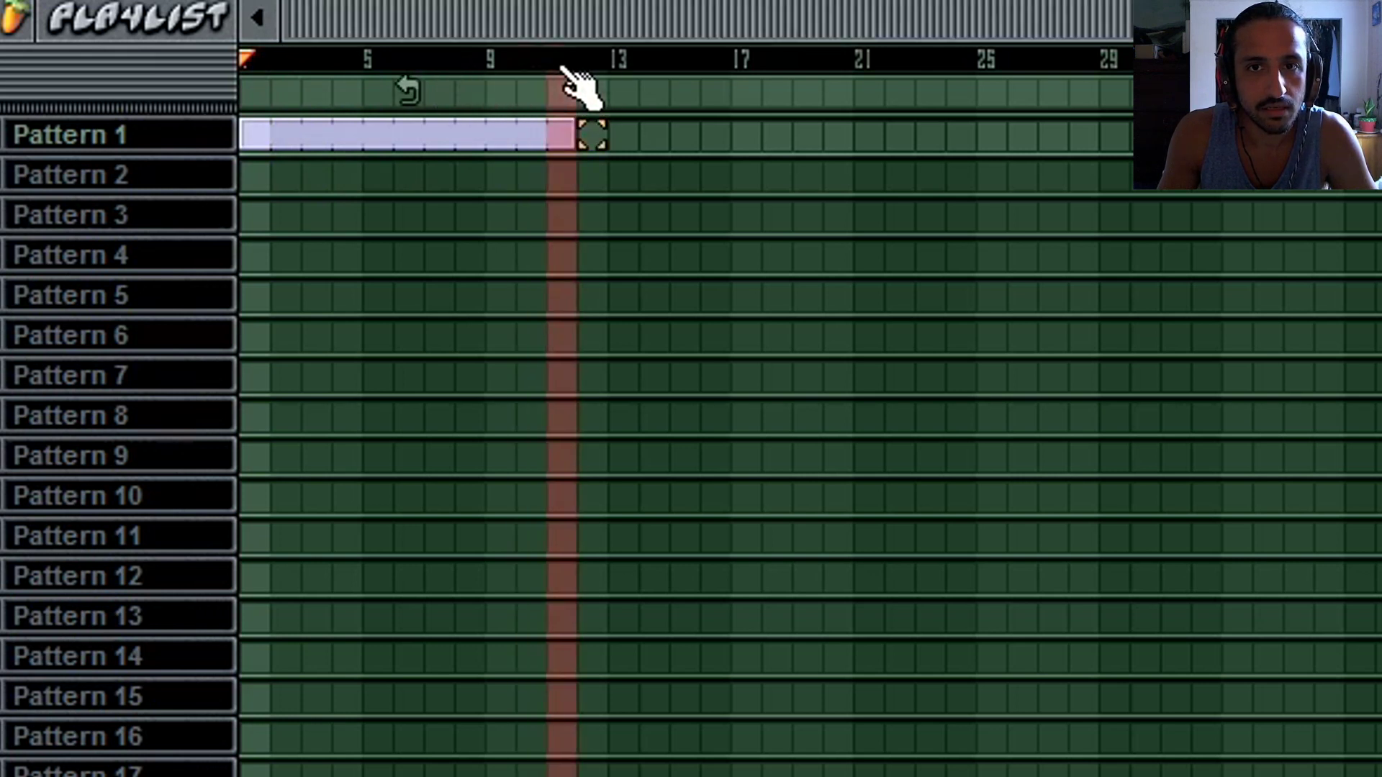
drag(413, 72, 603, 68)
click(633, 69)
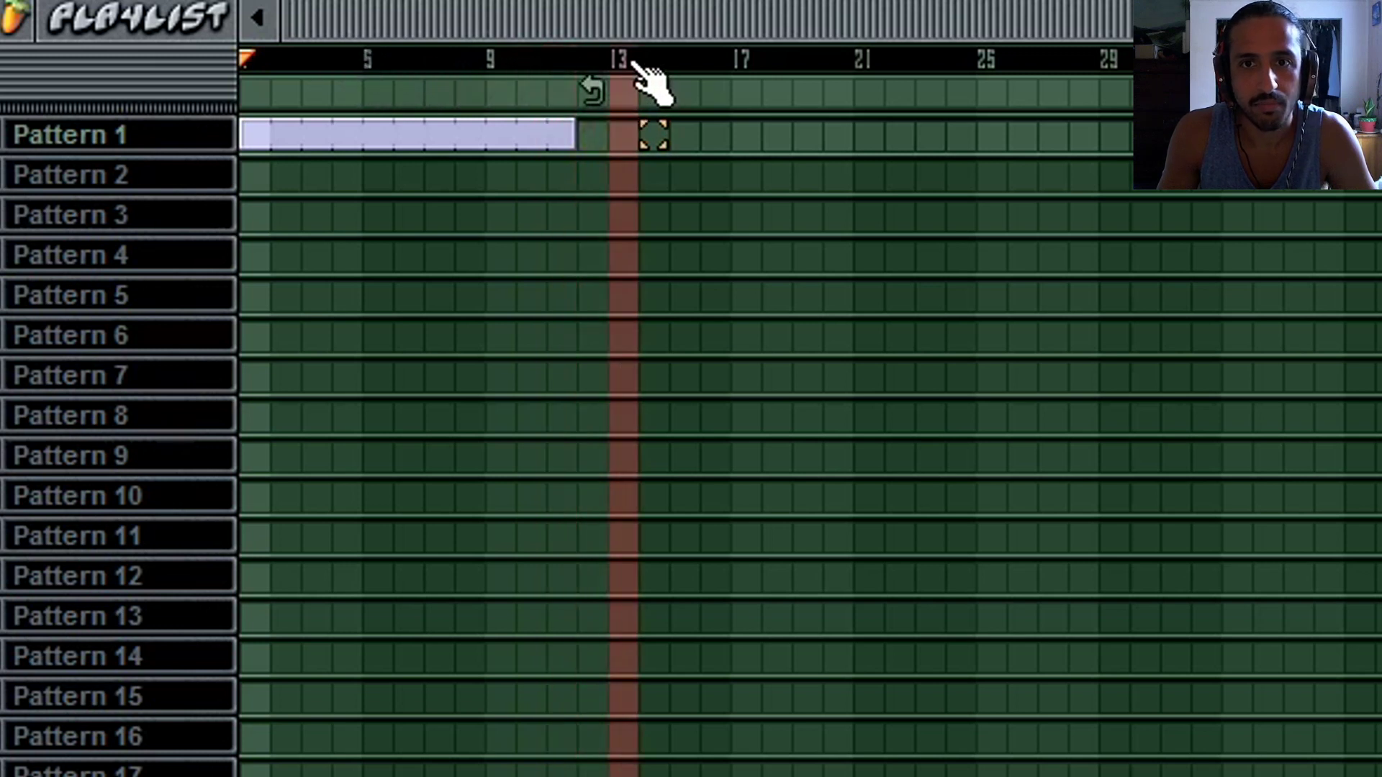
Try selecting different single bars in the Playlist and keep bar 8 selected.
click(545, 69)
click(536, 73)
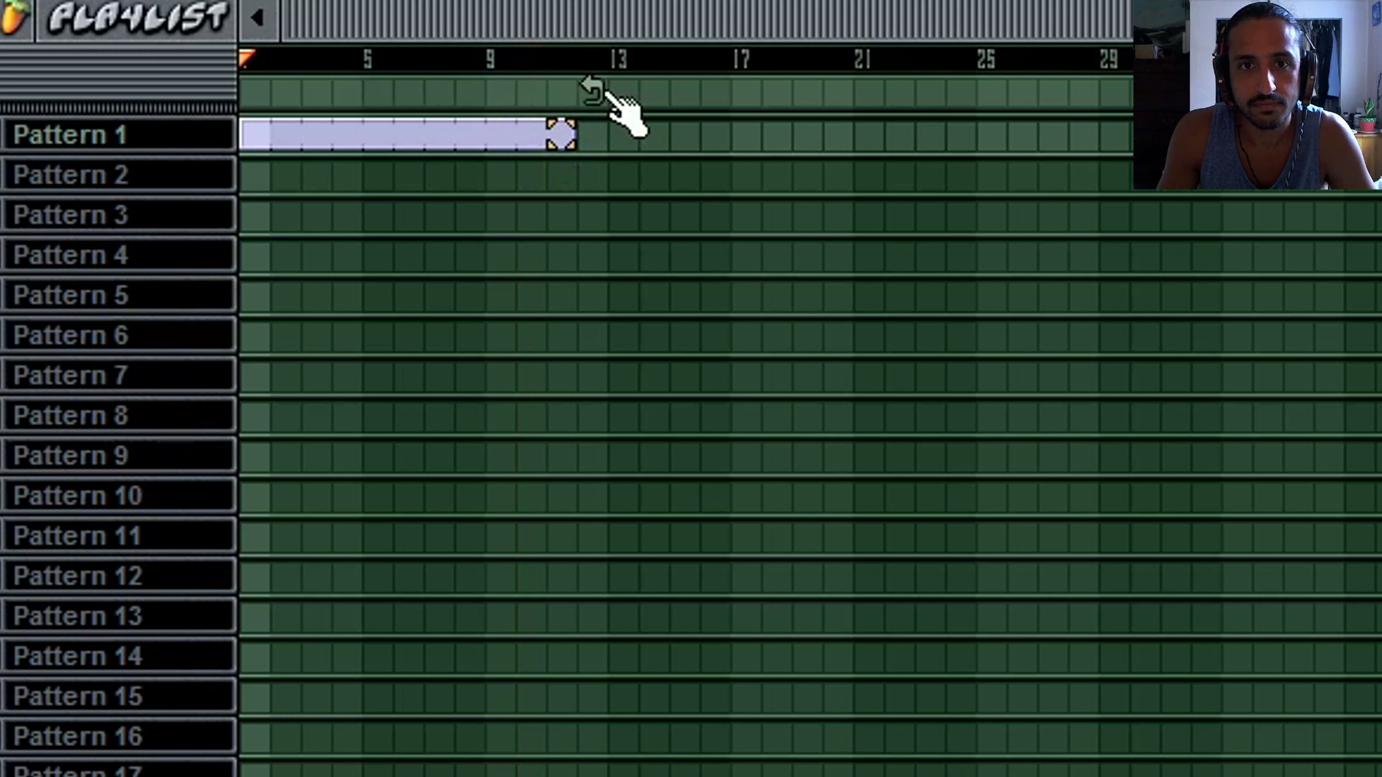
click(566, 92)
click(486, 92)
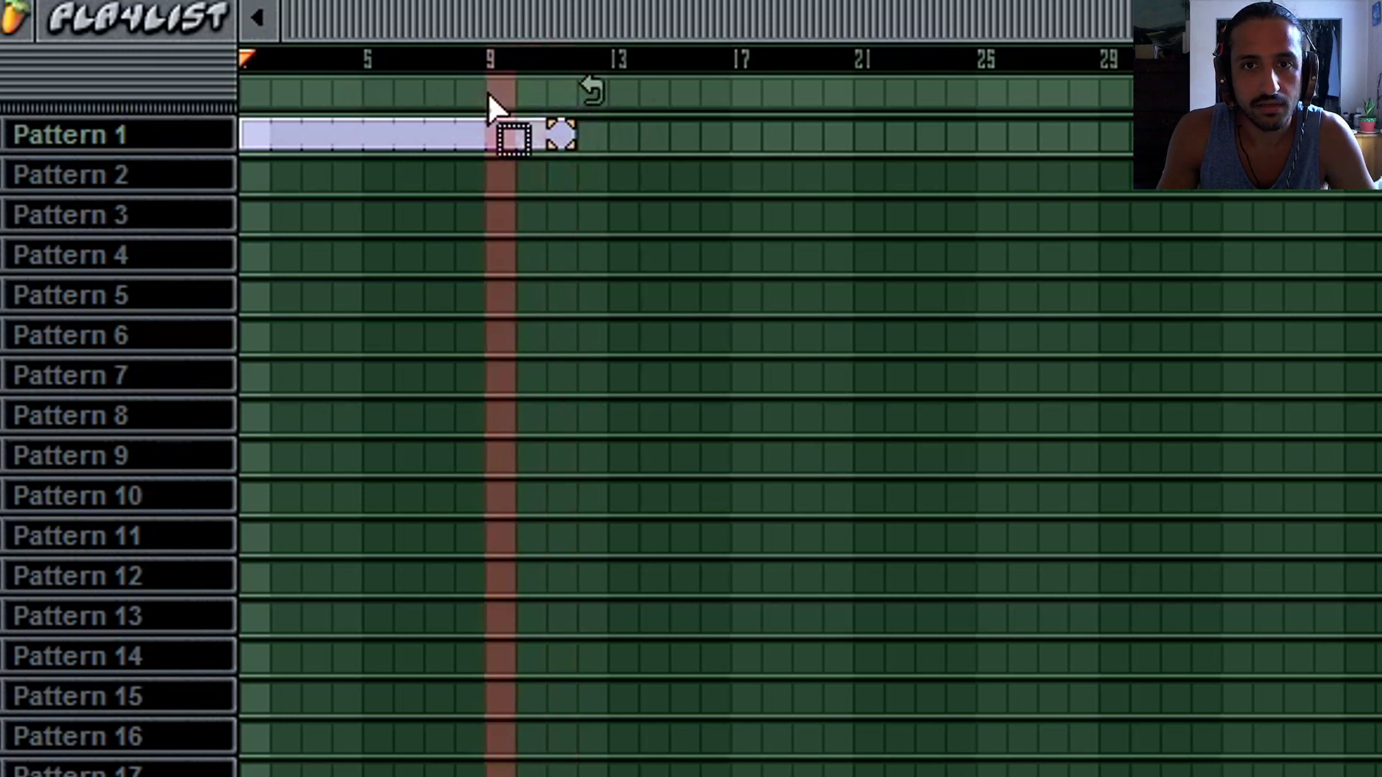
click(470, 92)
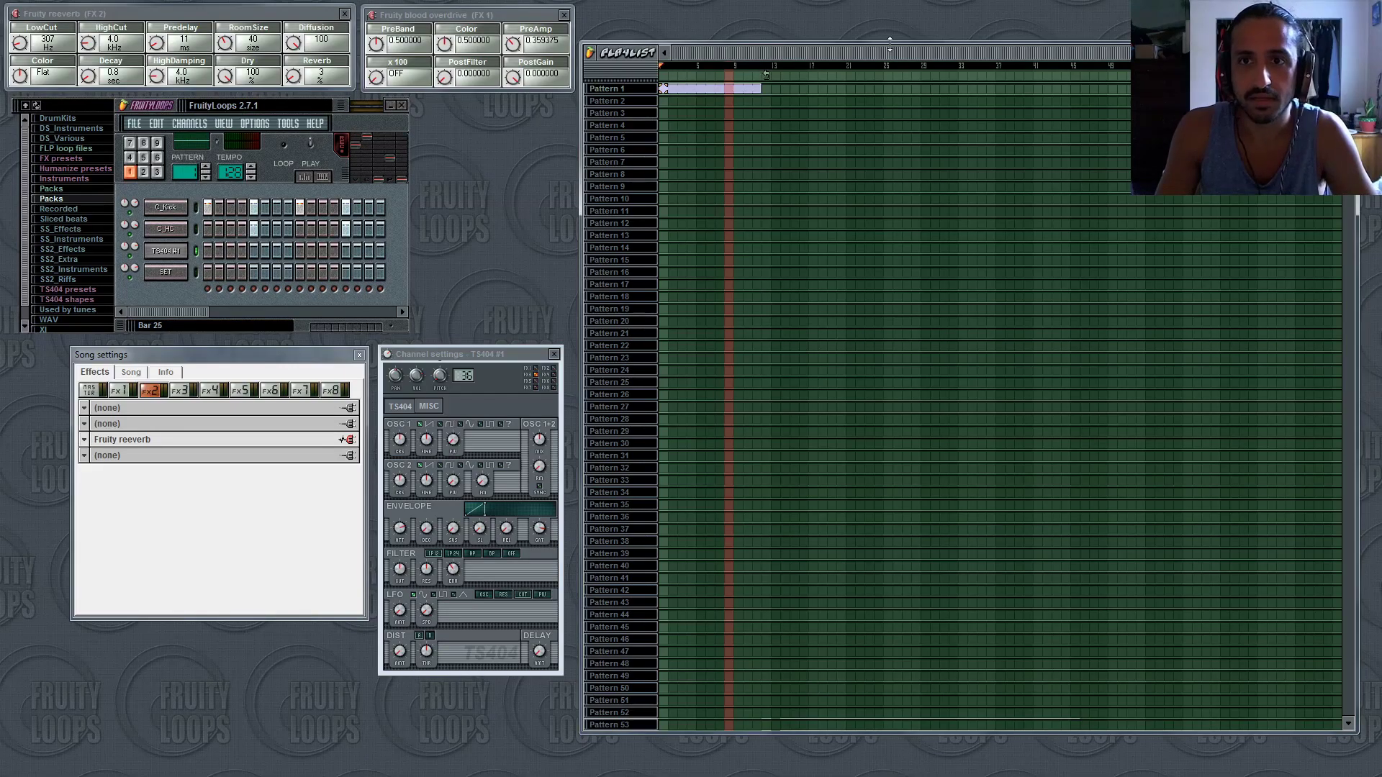
Shorten the Playlist window by lowering its upper edge and shift the window slightly sideways.
drag(890, 45, 885, 134)
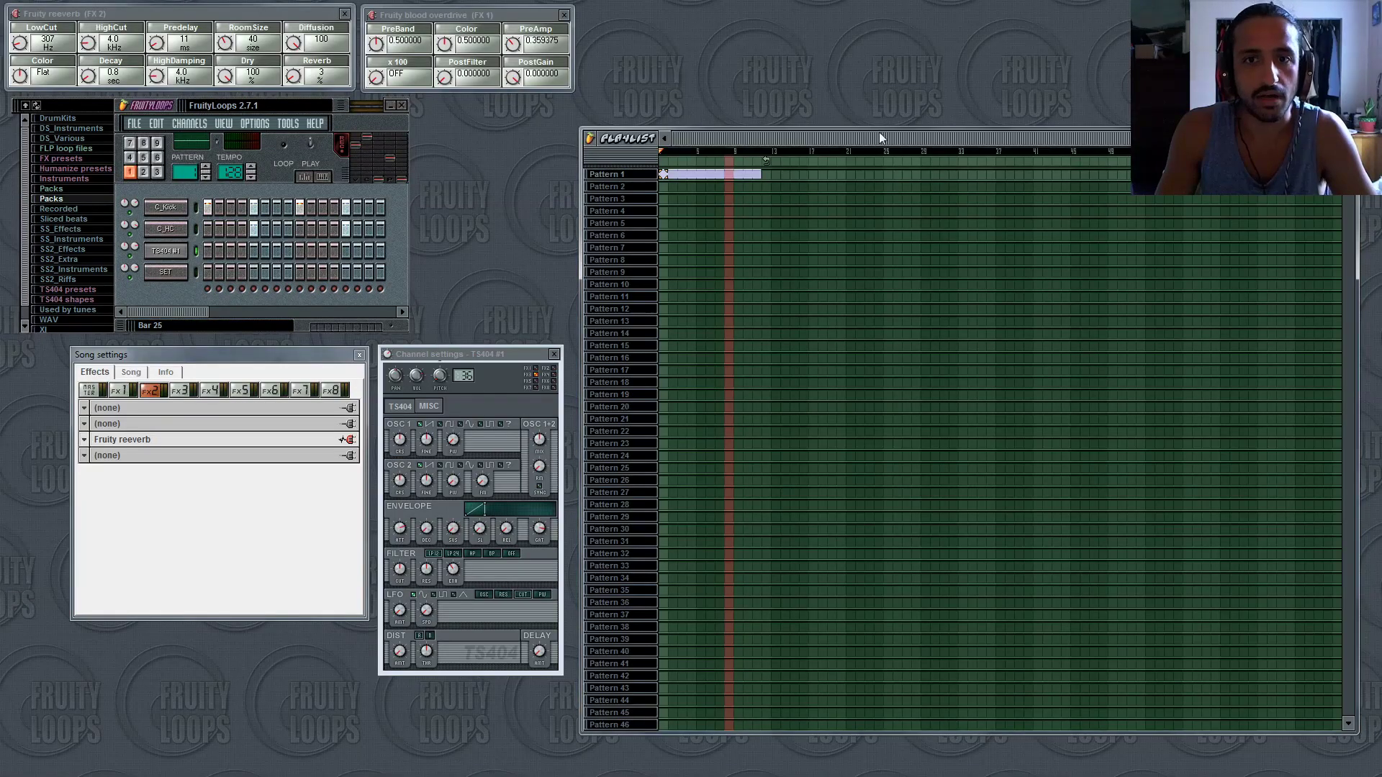
drag(600, 140, 596, 141)
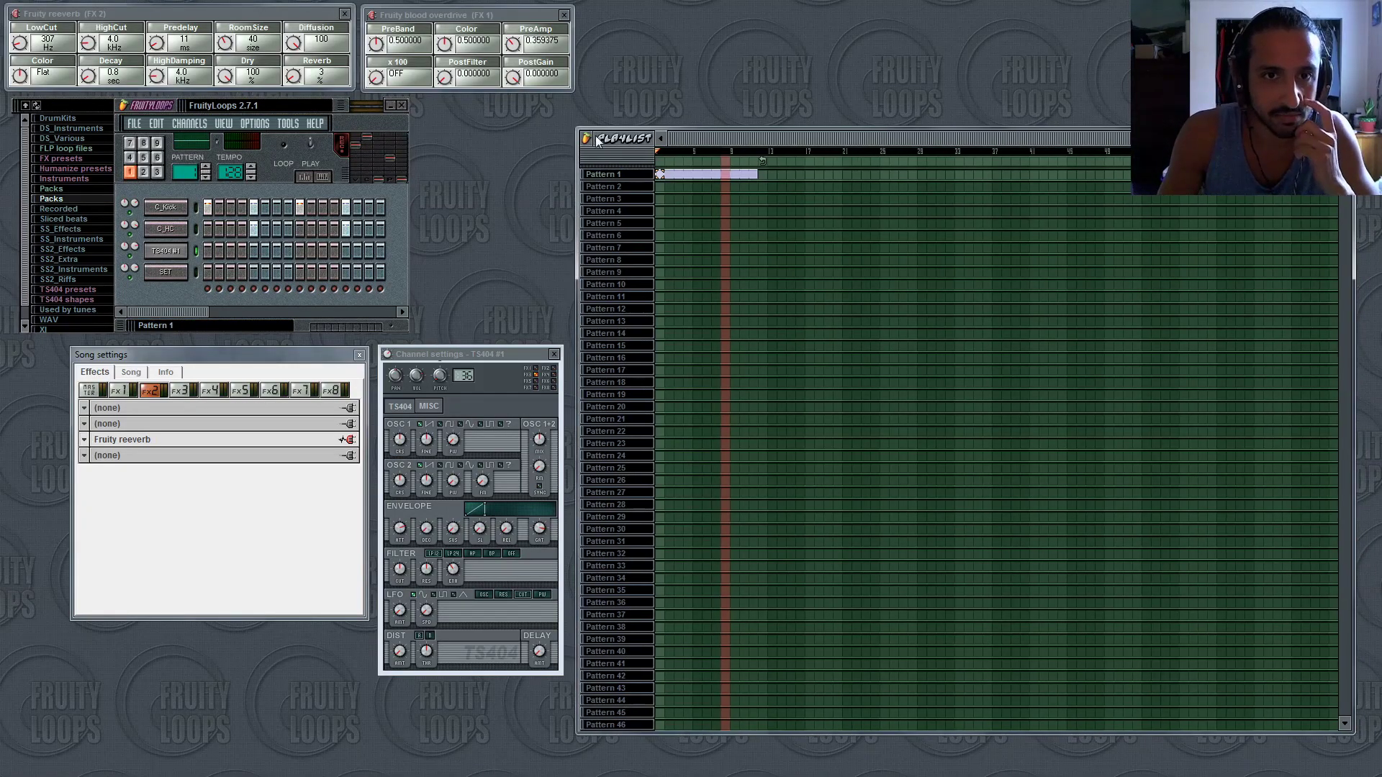
Change the Playlist grid color to the grey-green custom color with RGB 75, 92, 88.
click(596, 141)
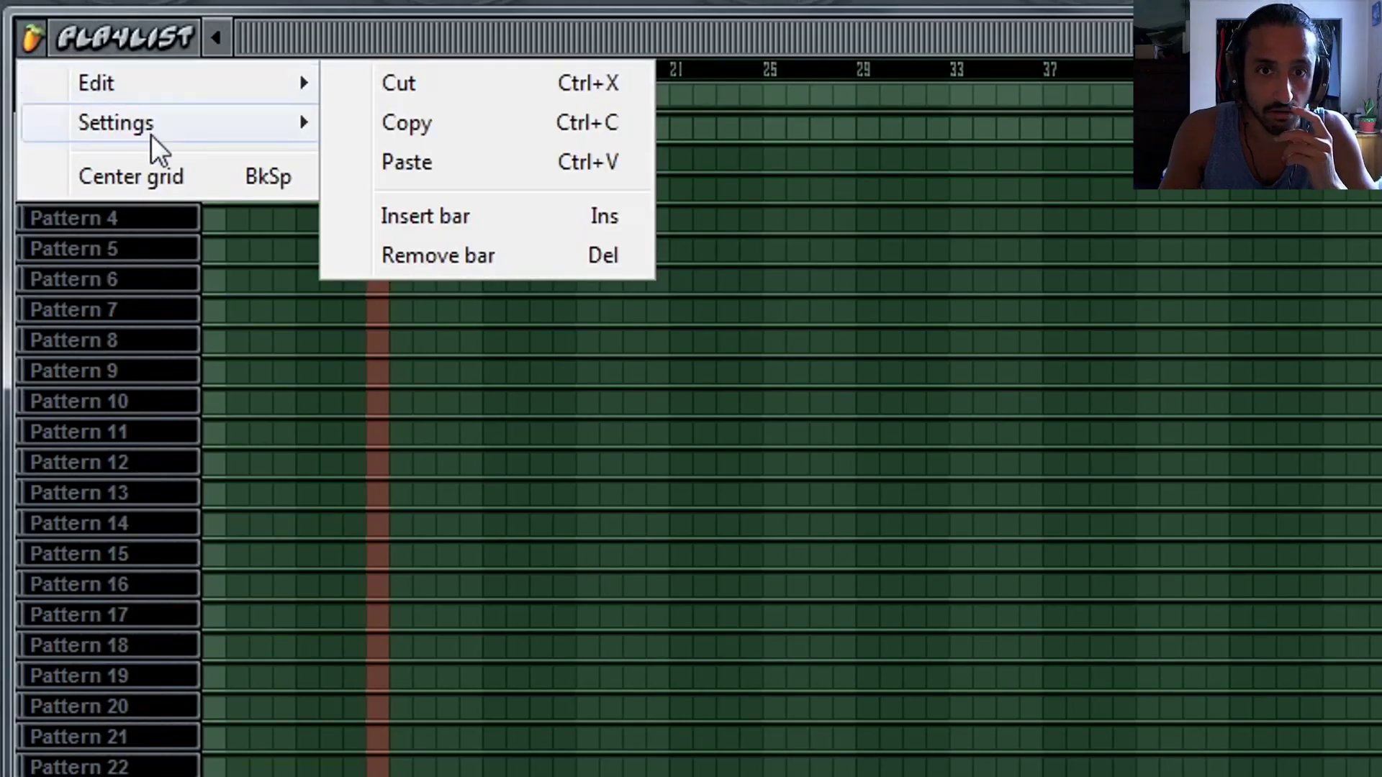
mouse_move(204, 148)
click(373, 170)
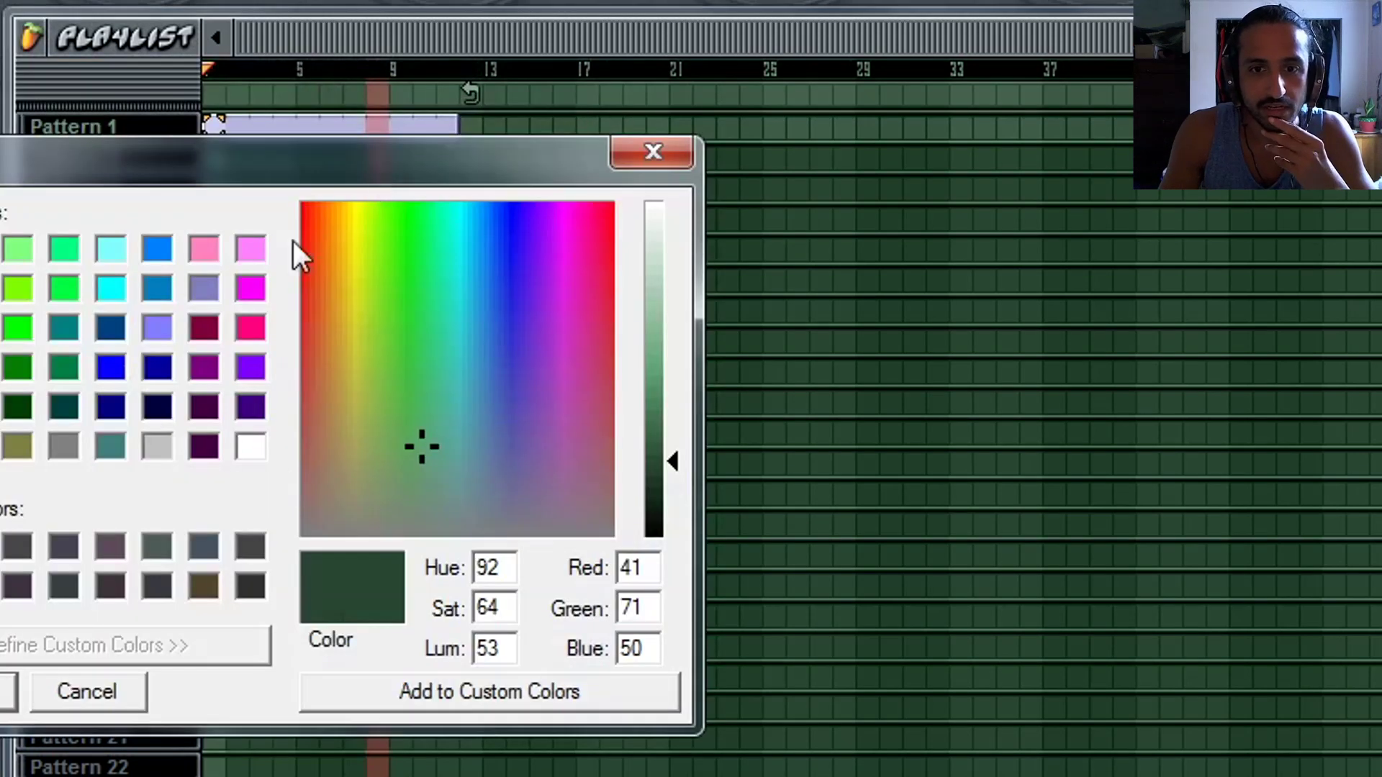
click(157, 547)
click(8, 691)
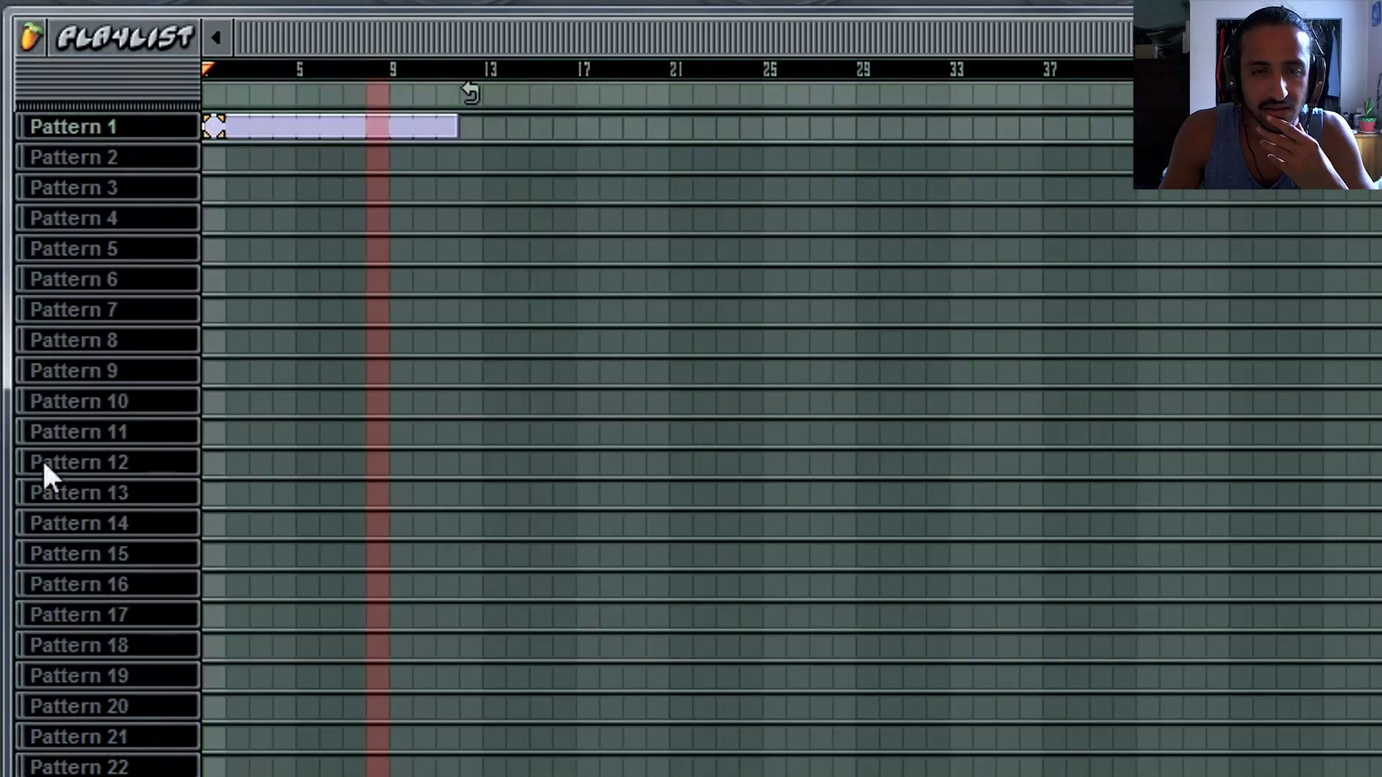
Change the Playlist grid color to a very dark grey-blue custom color.
click(31, 36)
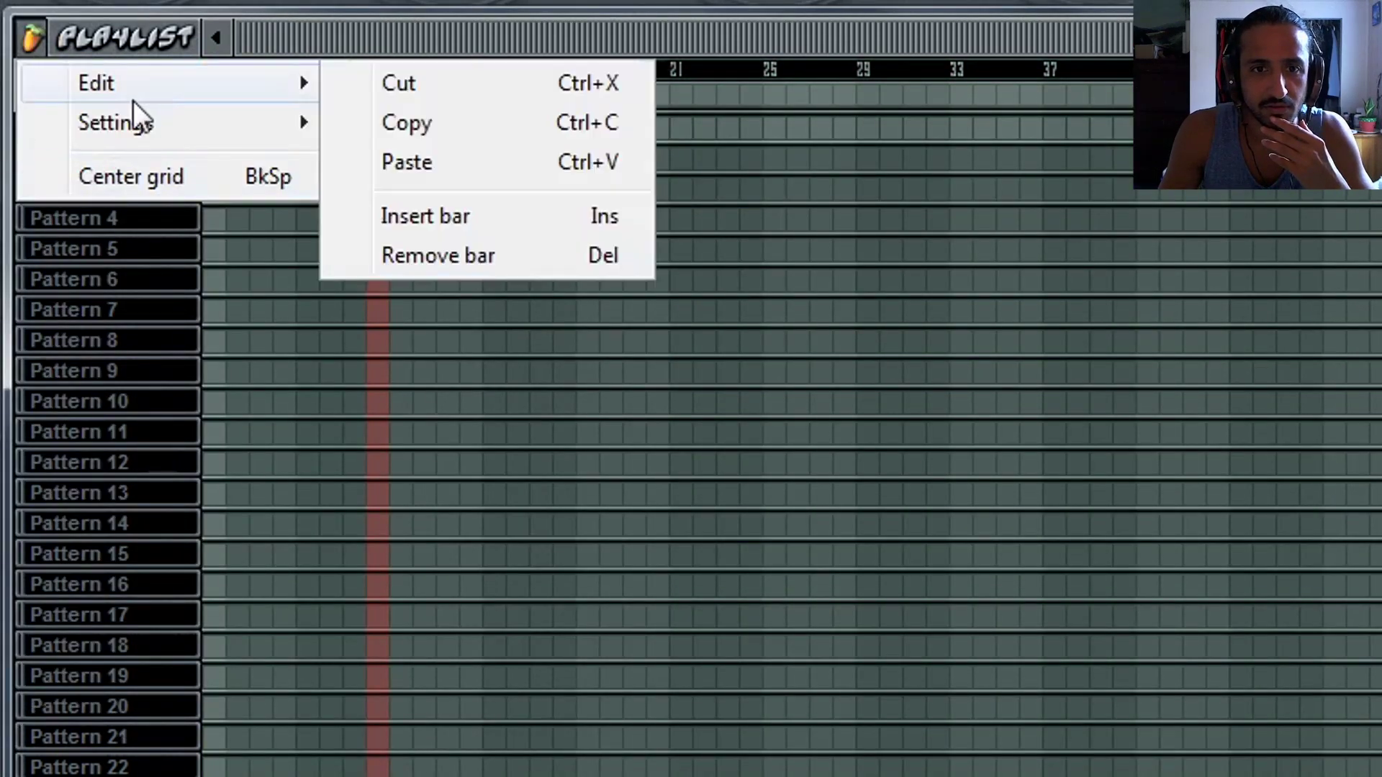
mouse_move(185, 126)
click(417, 161)
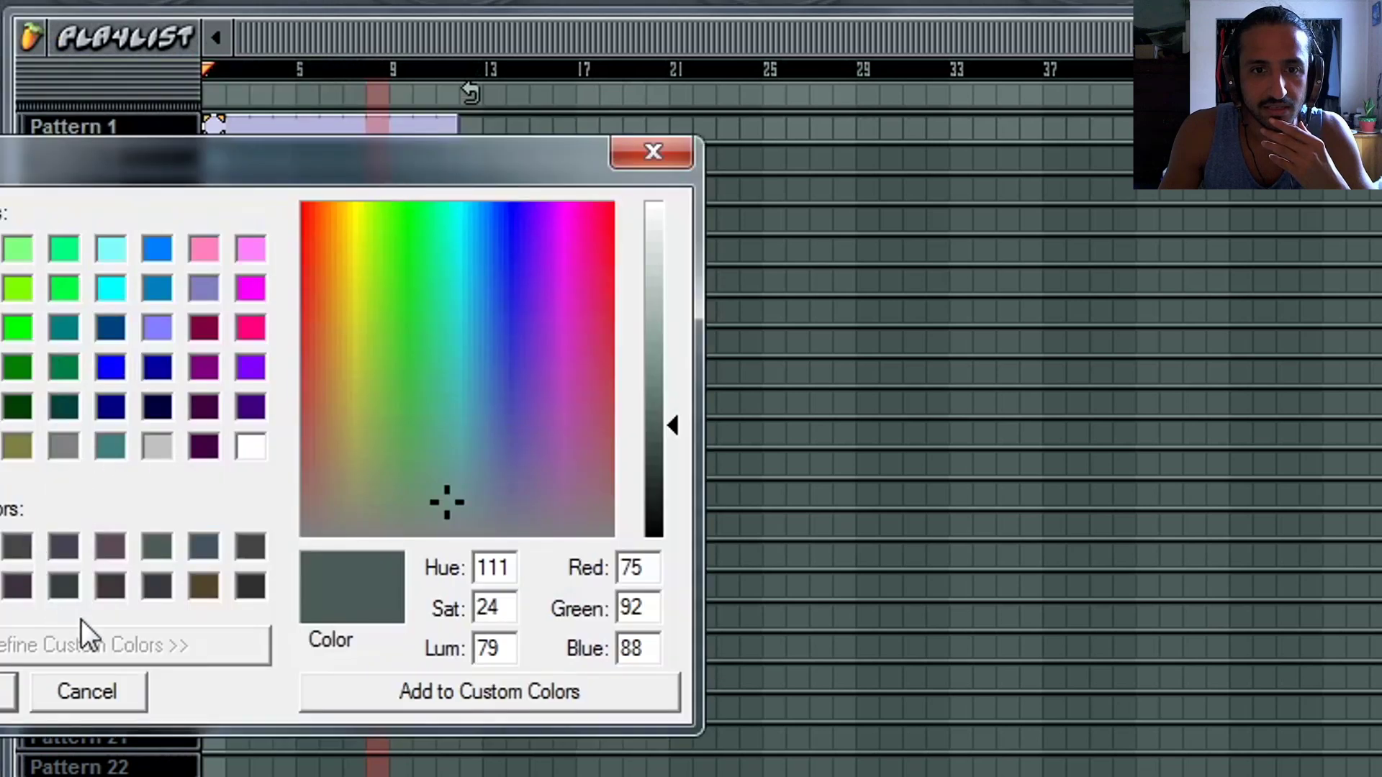
click(0, 587)
click(2, 691)
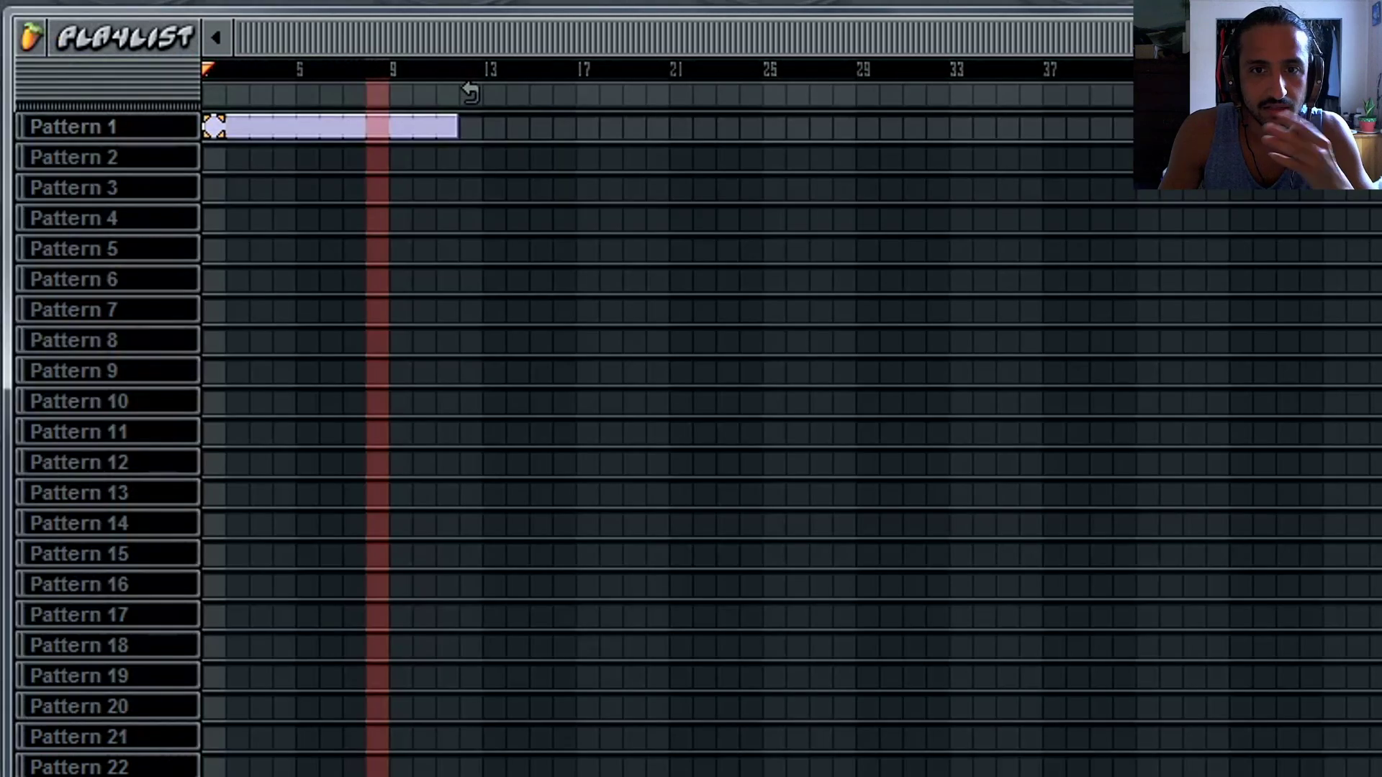
click(45, 33)
mouse_move(105, 127)
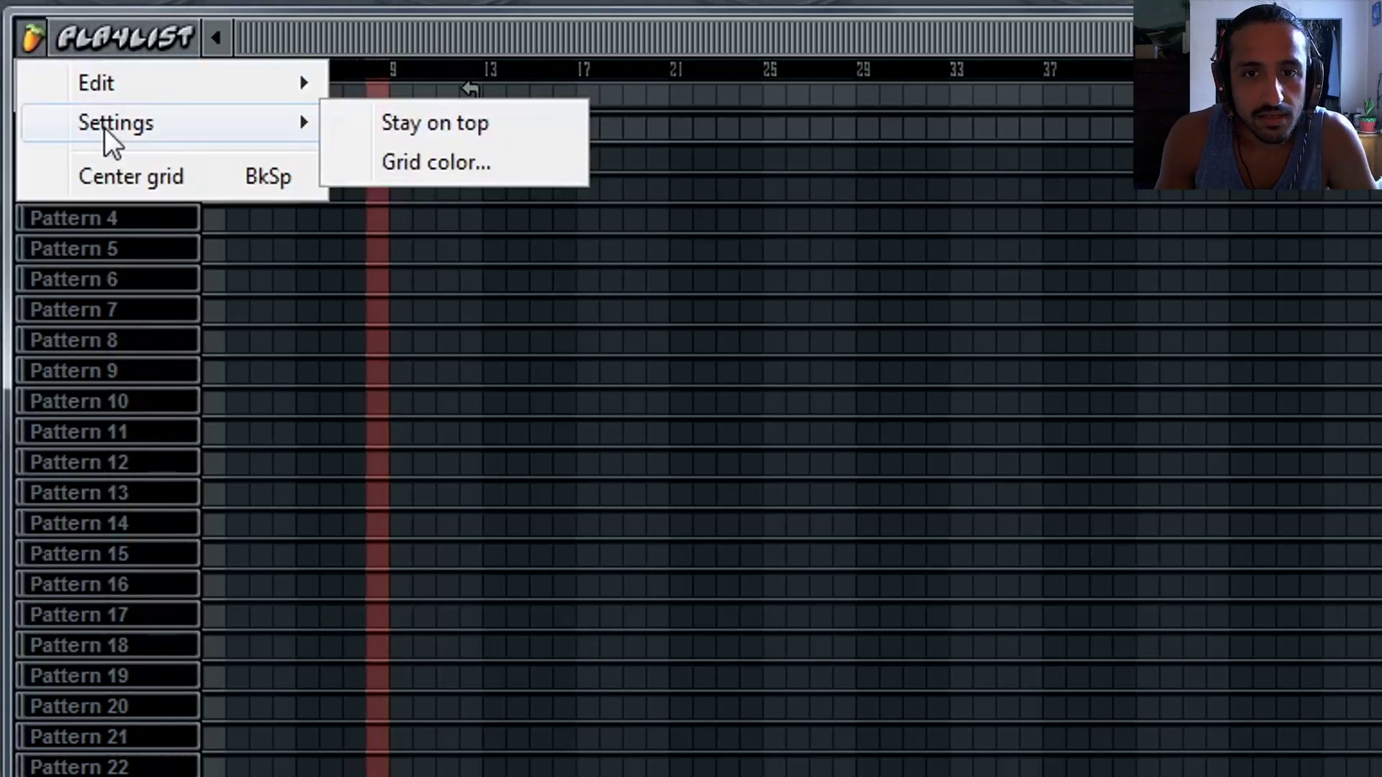
mouse_move(171, 88)
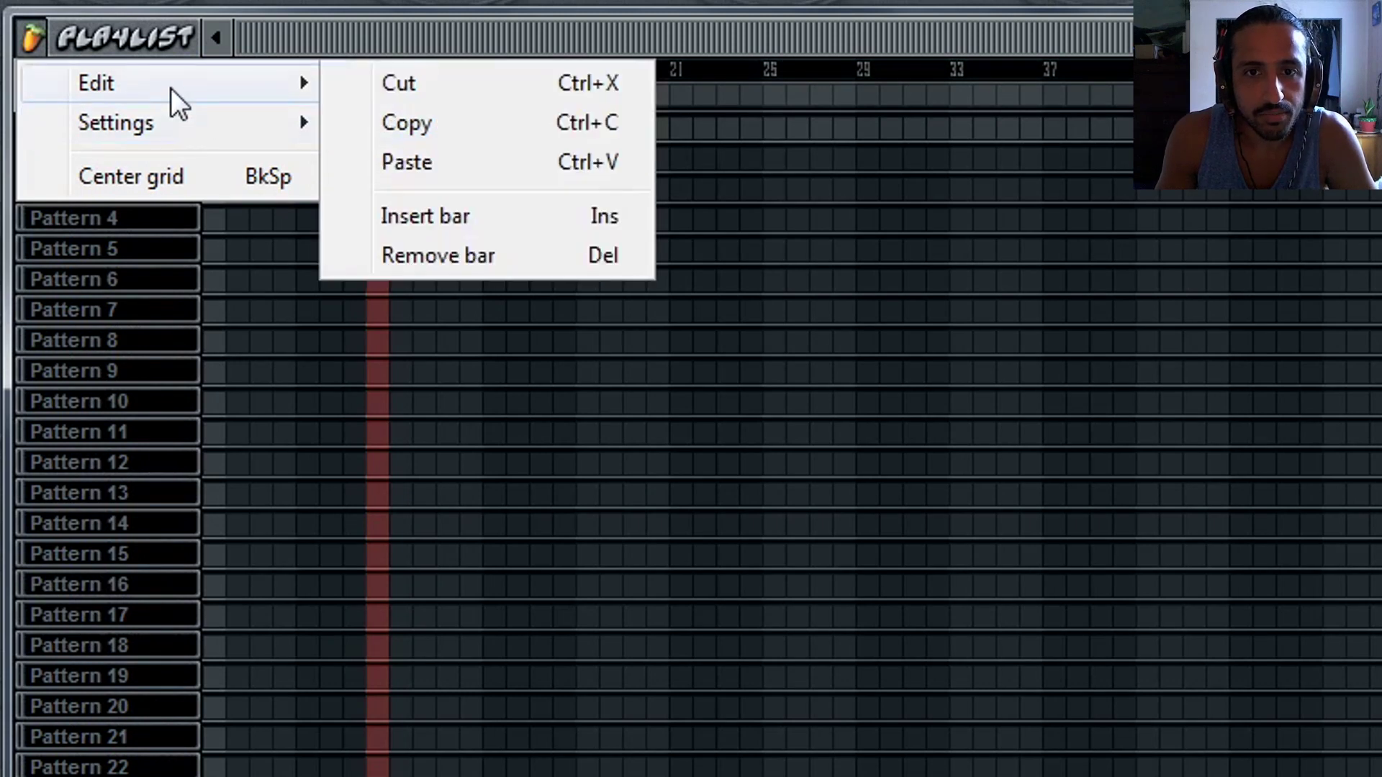
click(464, 69)
Cut the contents of the selected bar 8 in the Playlist.
click(43, 48)
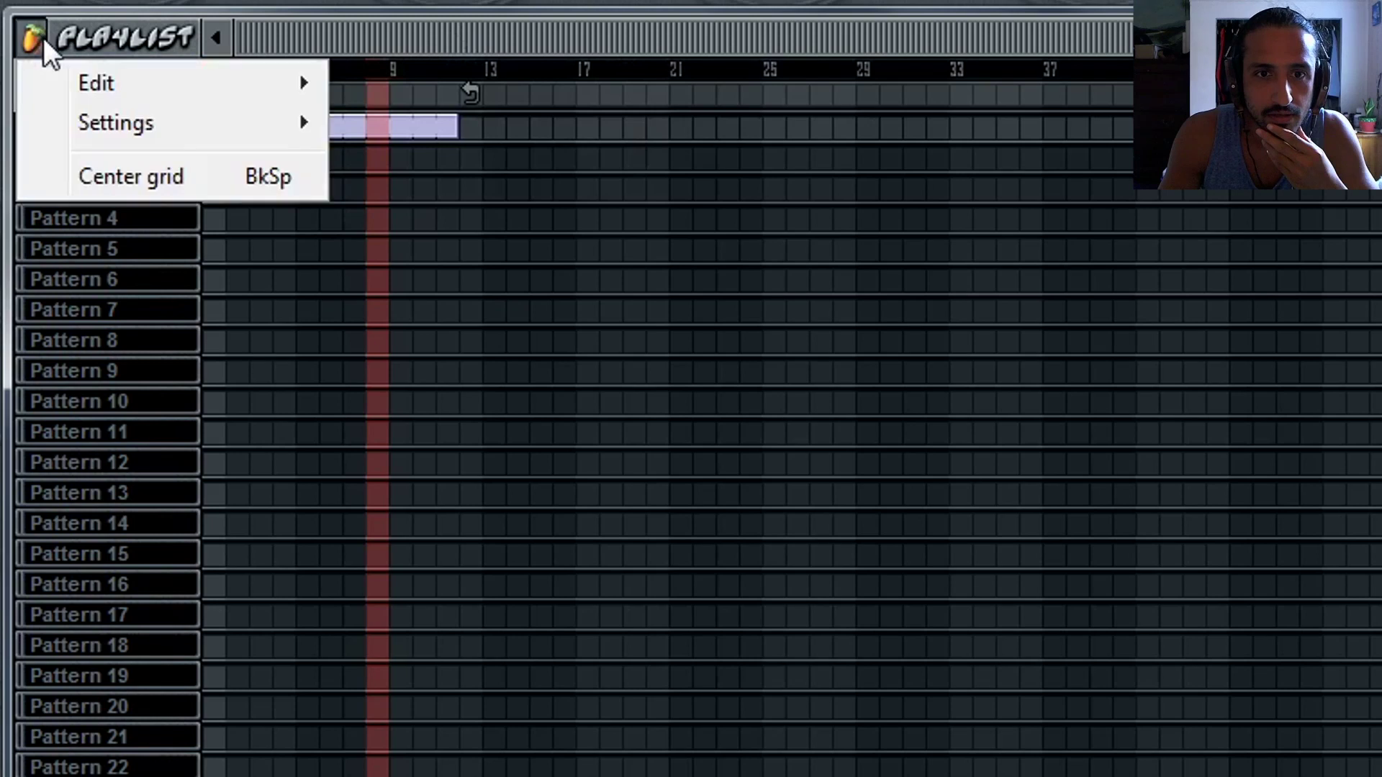
mouse_move(170, 85)
click(378, 84)
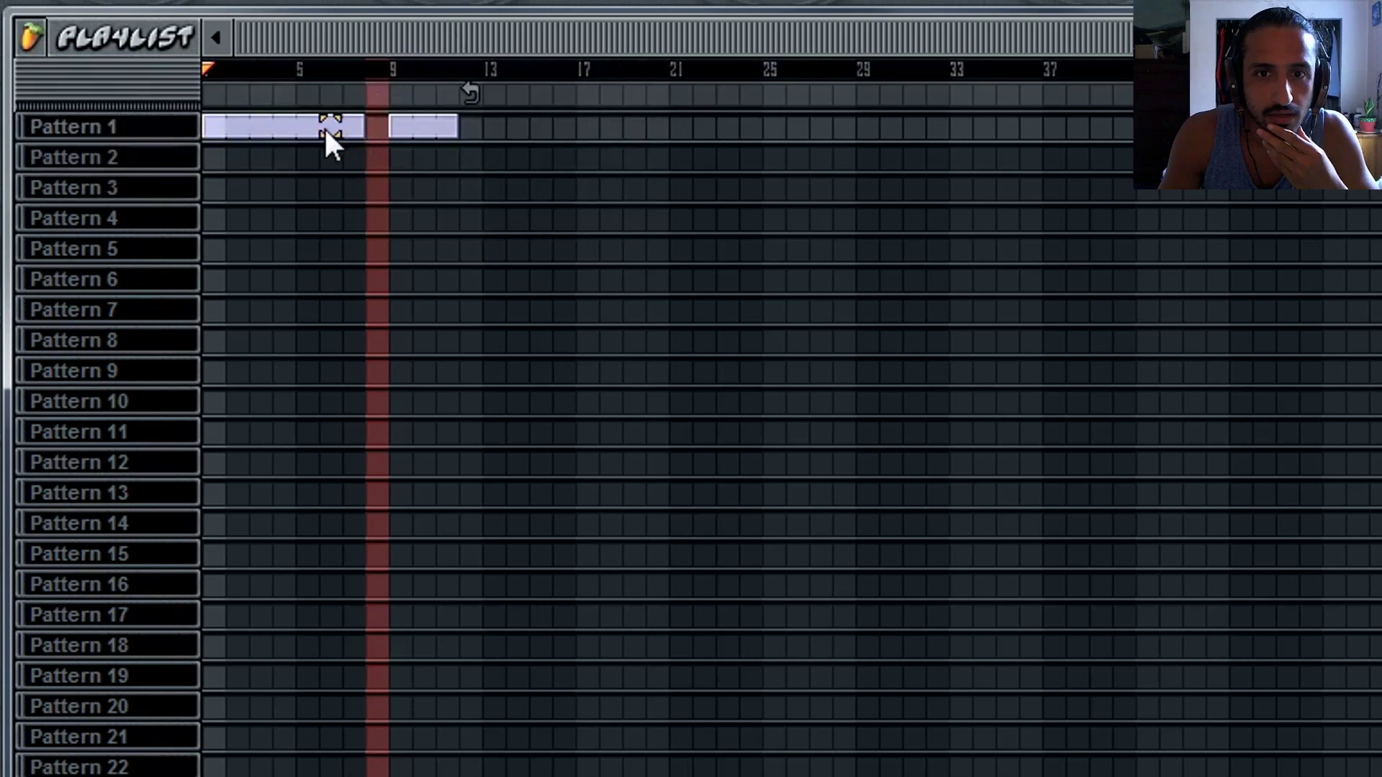
Remove Pattern 1's block in bar 11 and fill its empty bar 8 with a block.
right_click(448, 124)
click(378, 130)
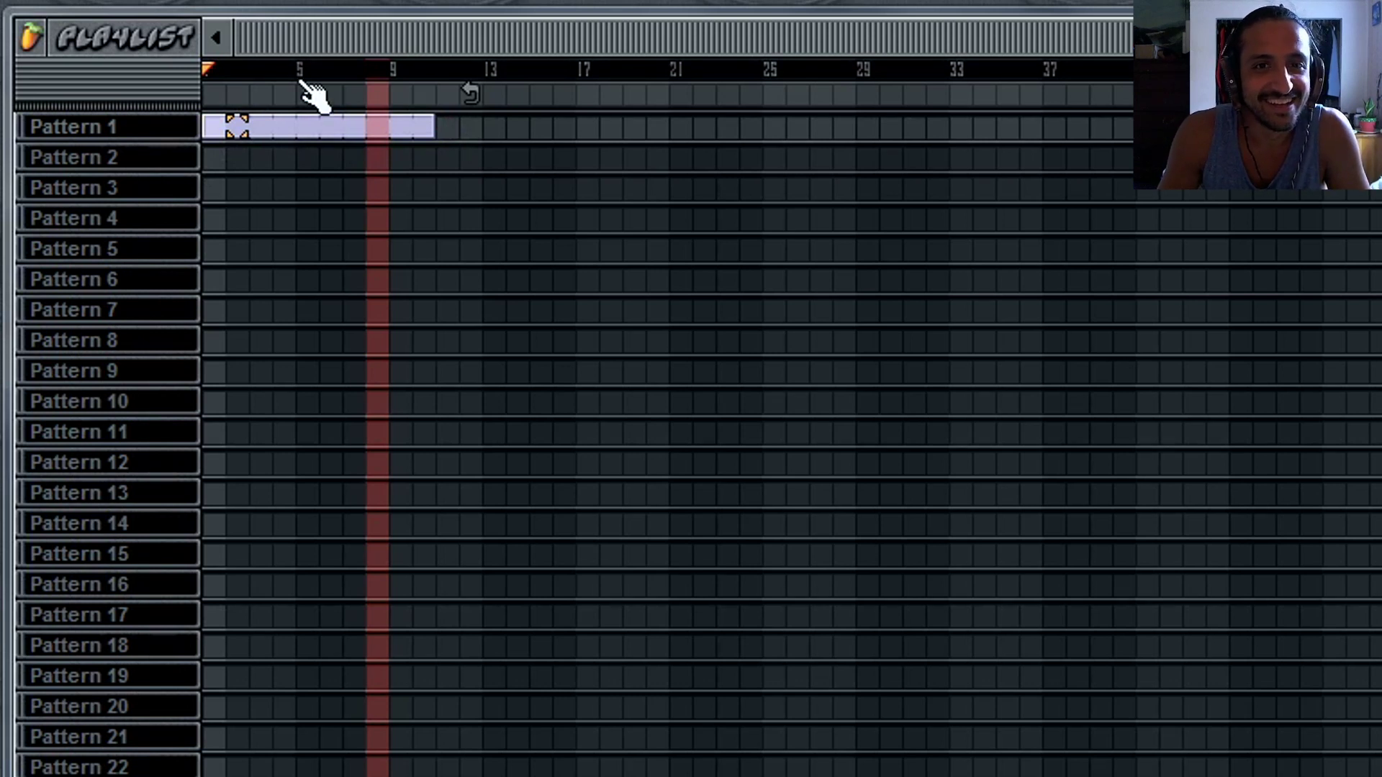
Set the song position to bar 8 and move the loop marker to bar 2.
click(343, 38)
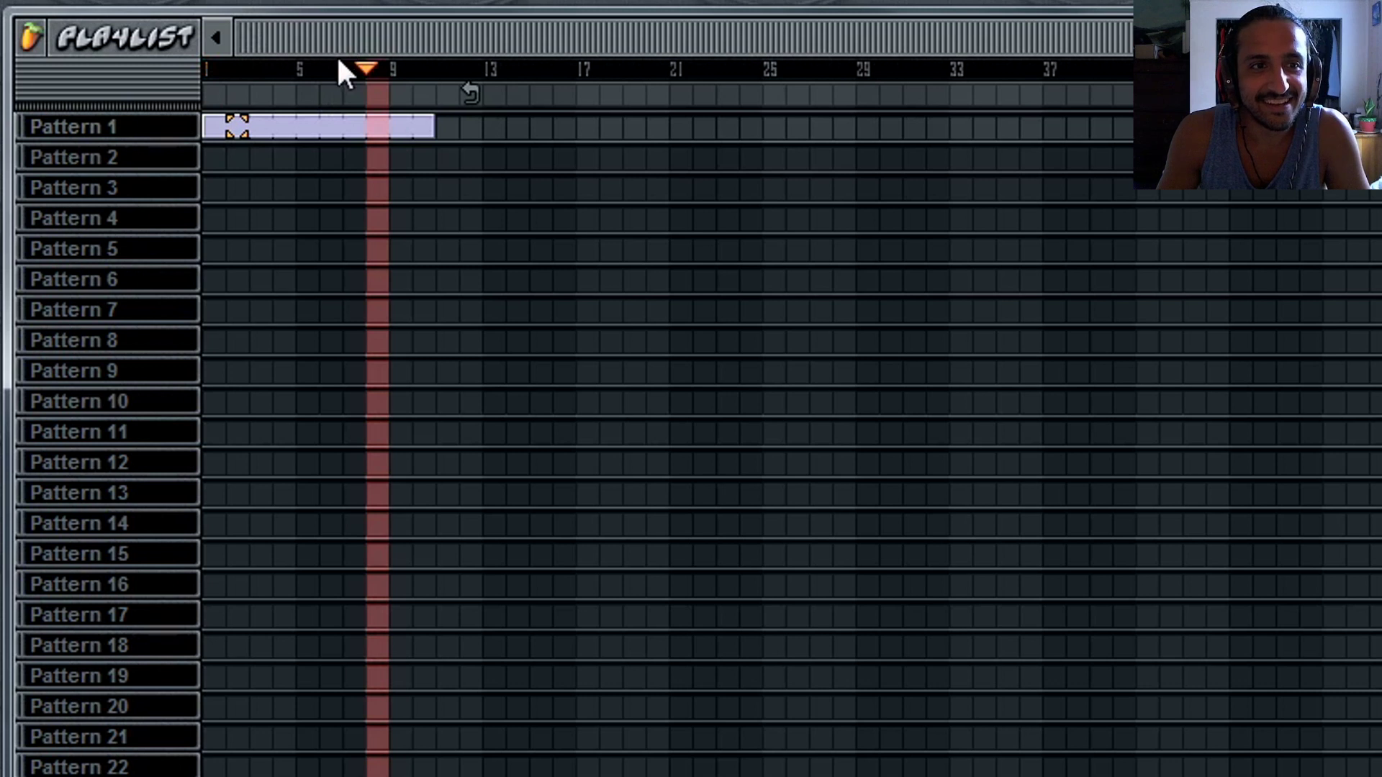
click(225, 93)
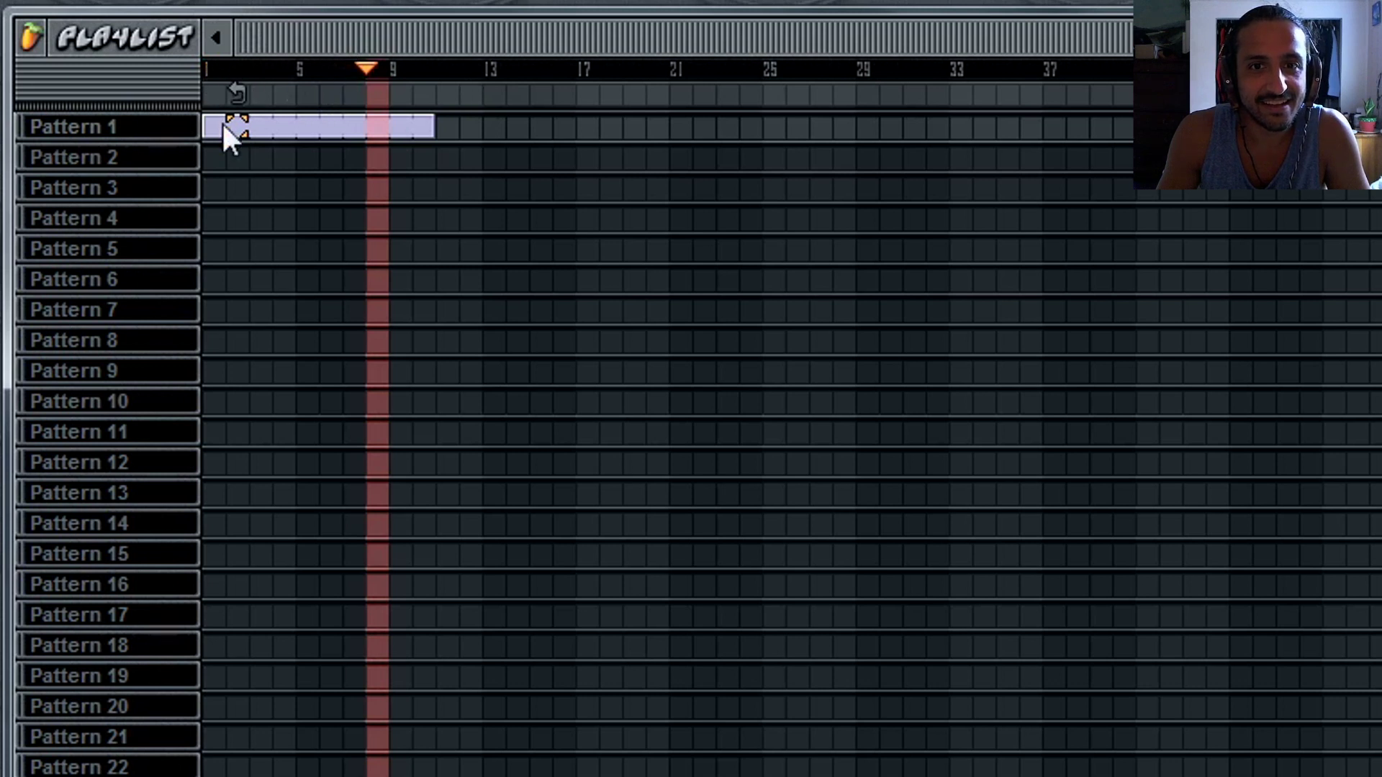
Clear all of Pattern 1's blocks from the Playlist.
drag(223, 123, 239, 127)
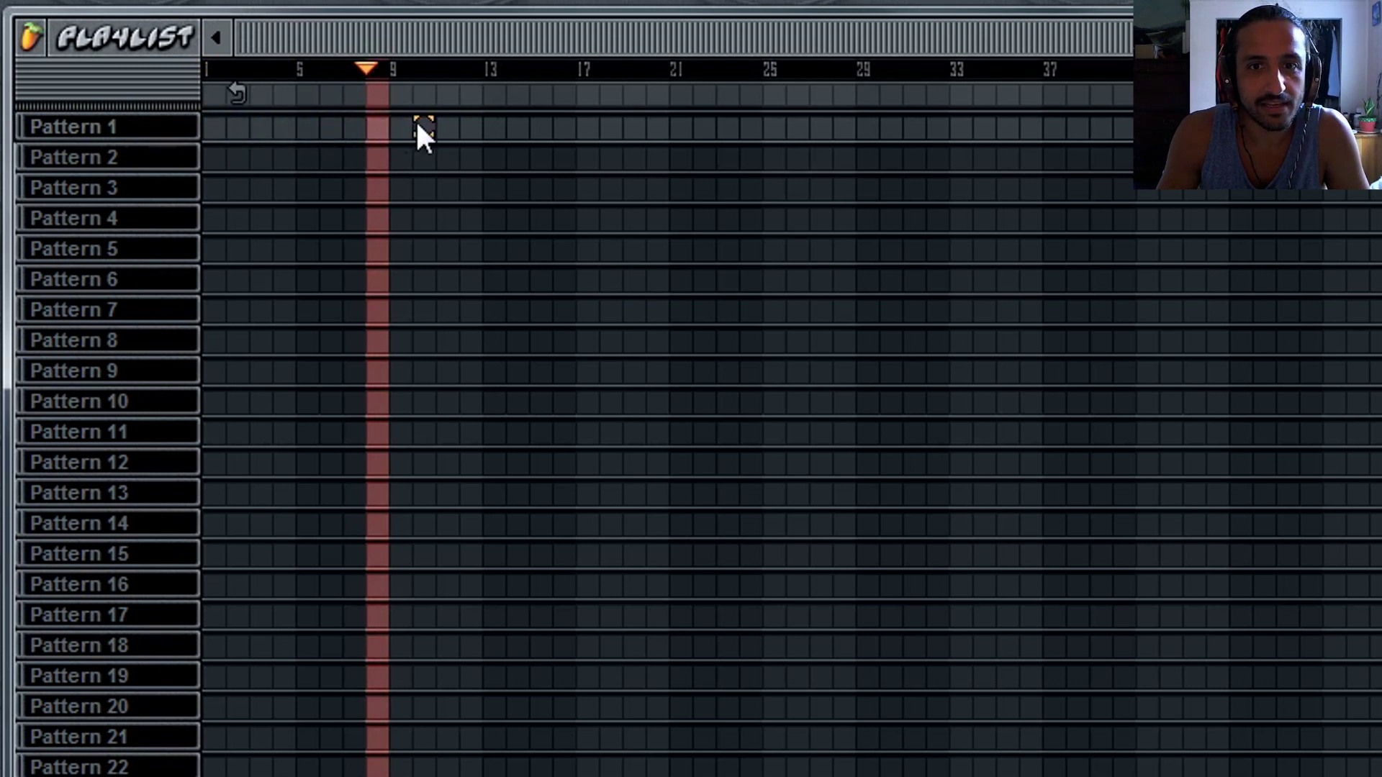
drag(417, 122, 252, 97)
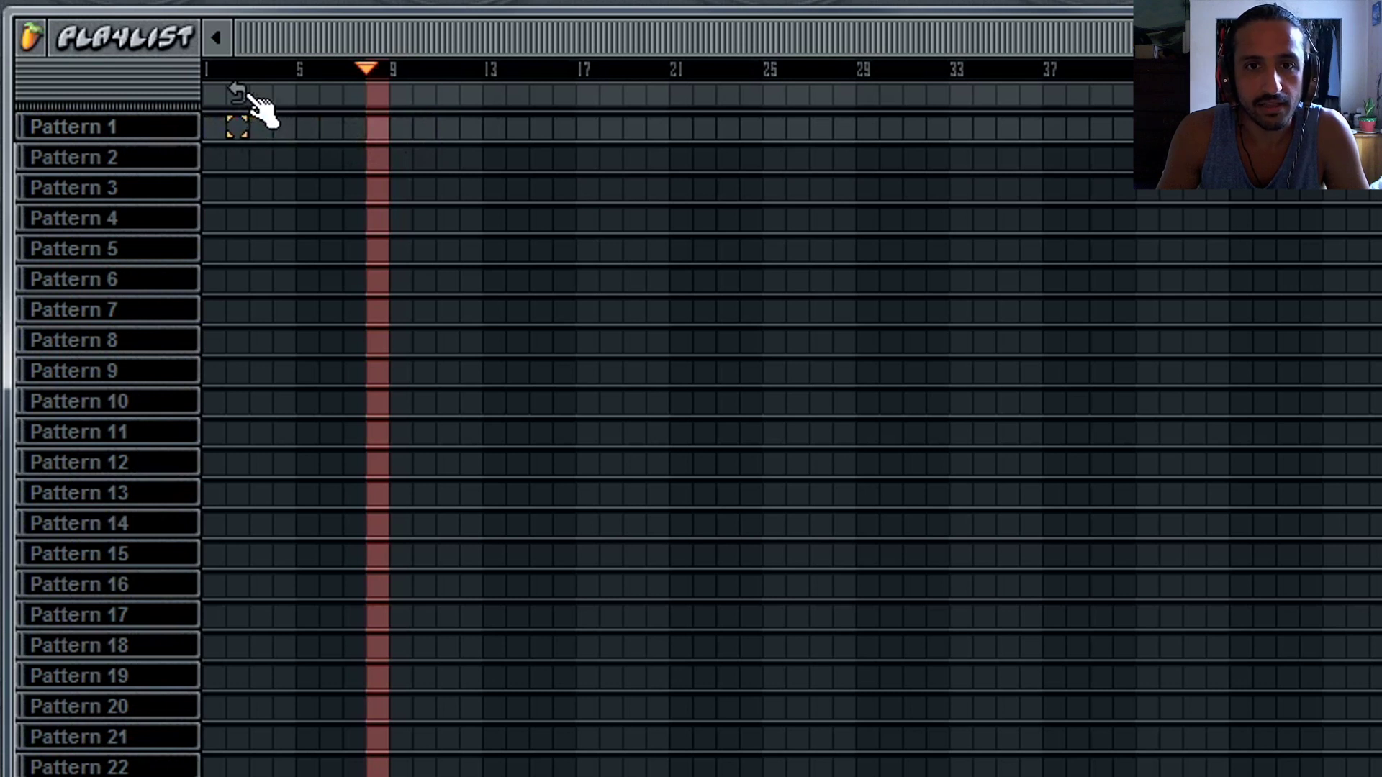
Move the Playlist's loop marker to bar 1.
click(239, 93)
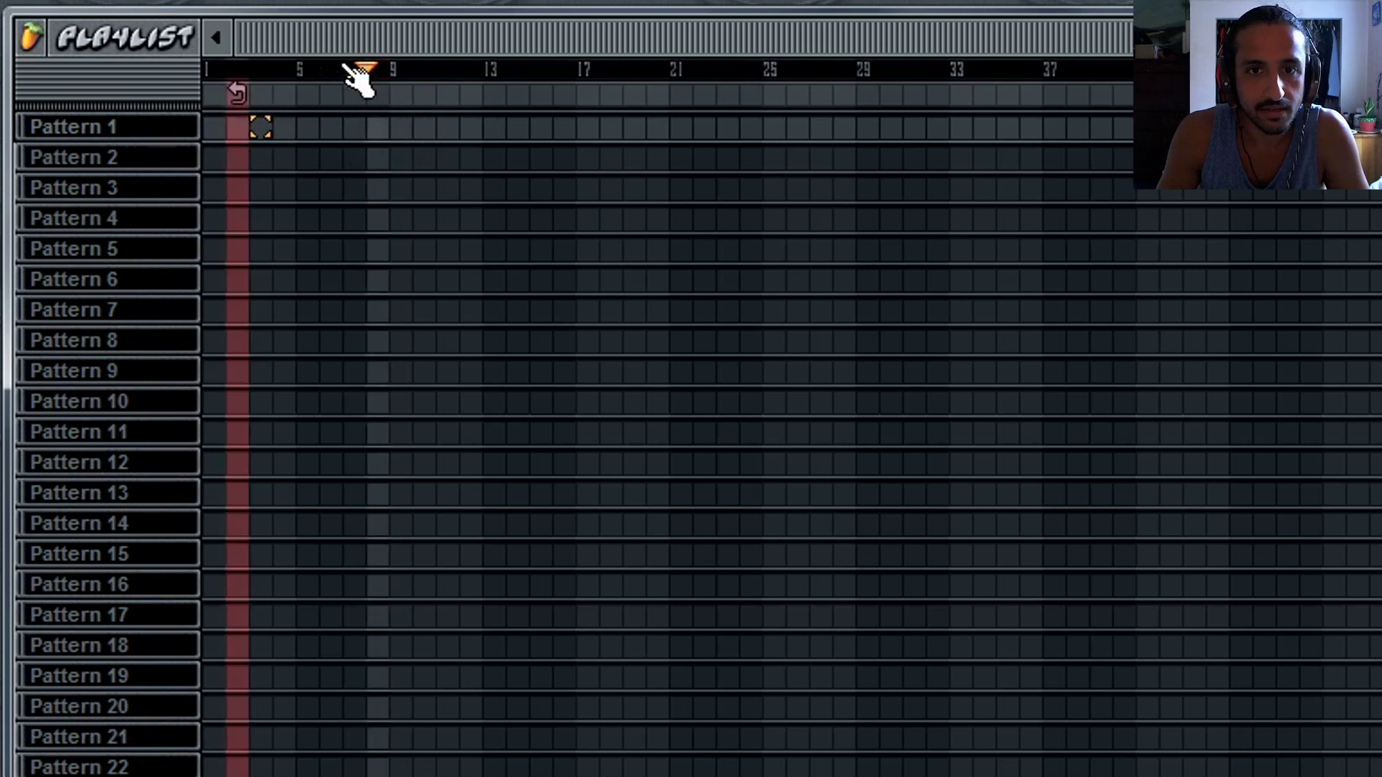
click(224, 85)
click(217, 70)
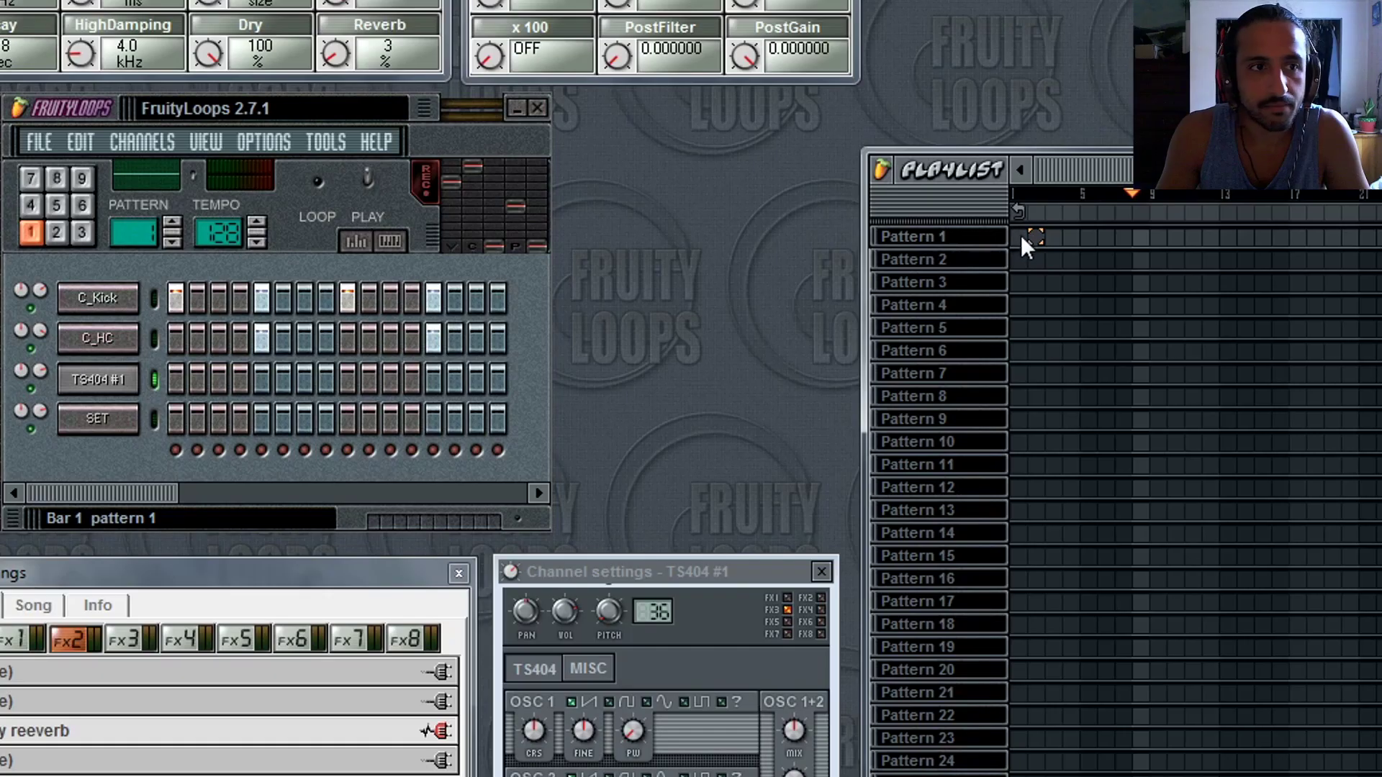
click(40, 141)
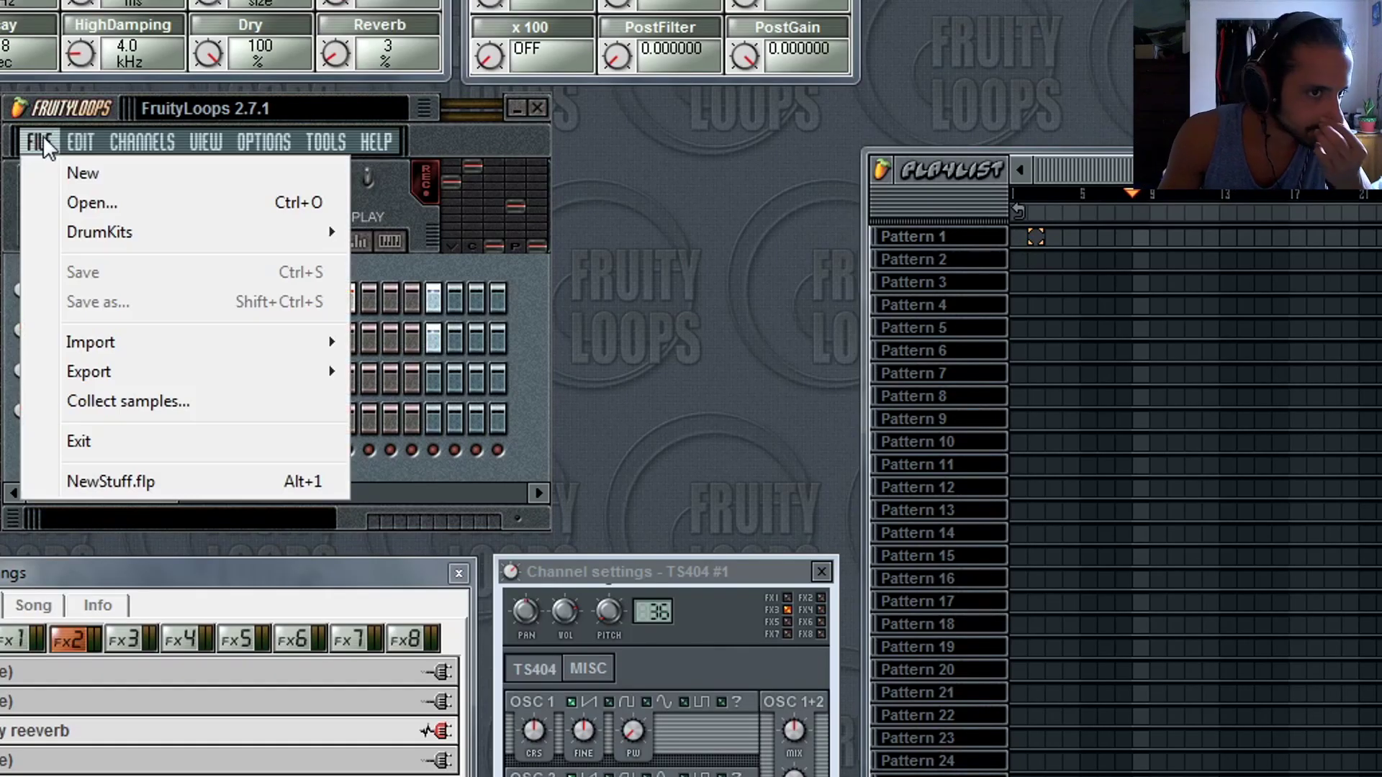
click(43, 138)
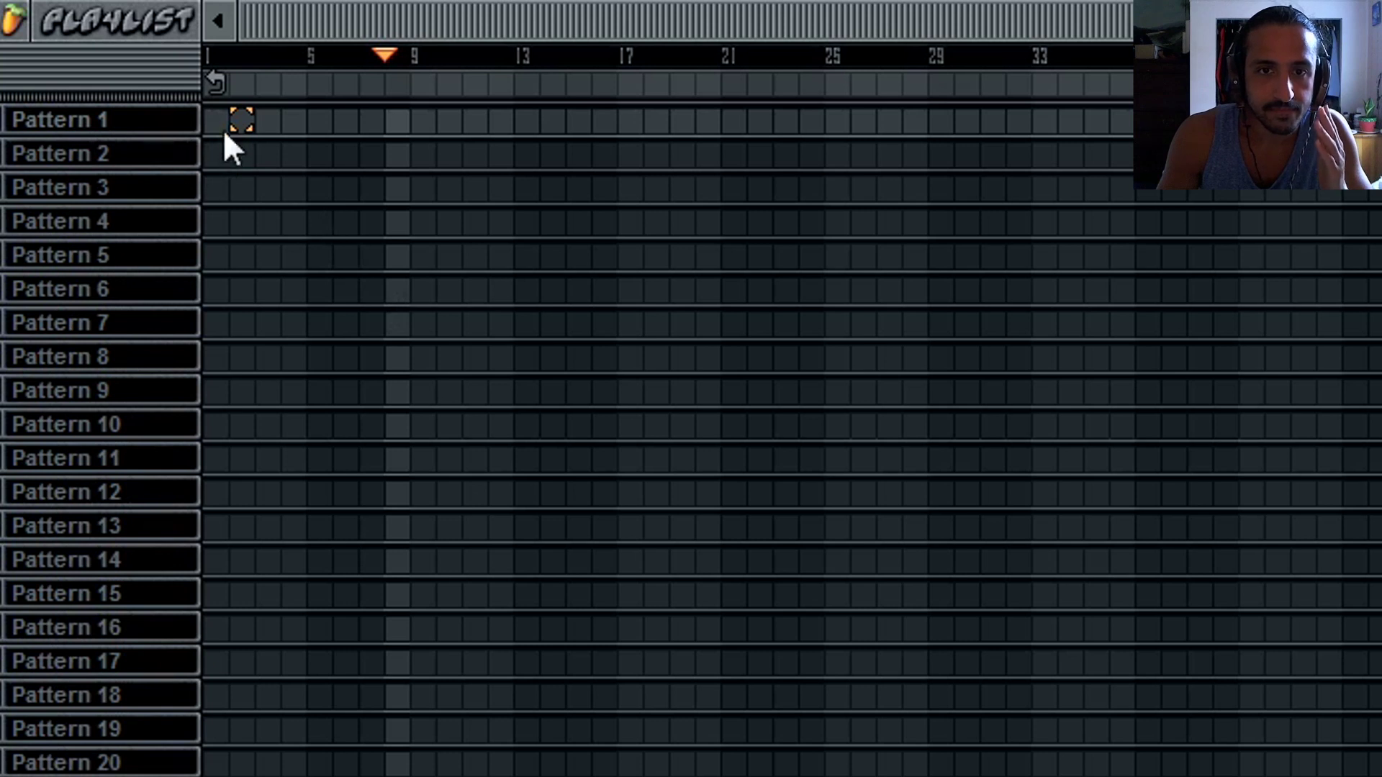
Paint scattered blocks for Patterns 1 to 7 across the first 11 bars of the Playlist.
mouse_move(215, 121)
mouse_down()
mouse_move(322, 127)
mouse_move(385, 165)
mouse_move(478, 267)
mouse_move(328, 278)
mouse_up()
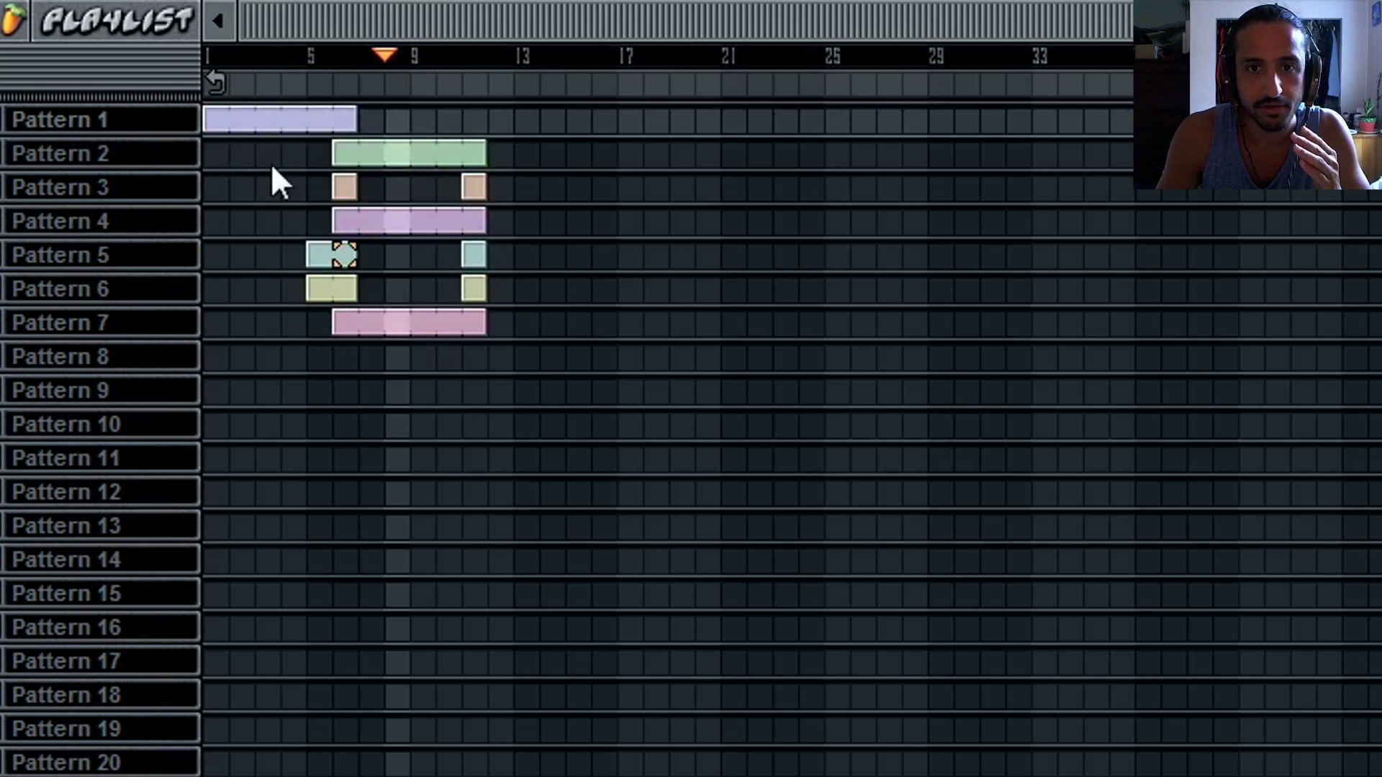
Rename Pattern 1 as DRUMS, Pattern 2 as BASS and Pattern 3 as LEAD in the Playlist.
double_click(151, 121)
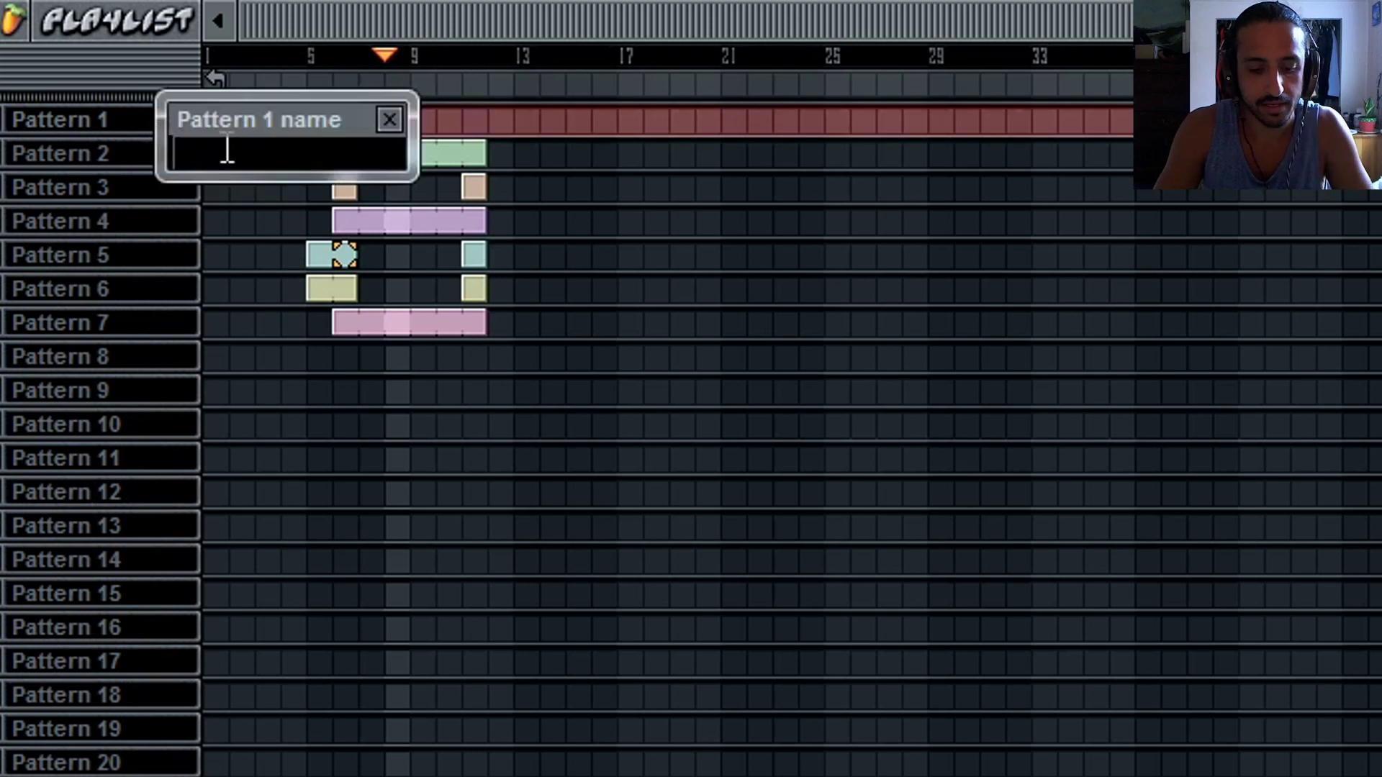
text(DRUMS)
key(Return)
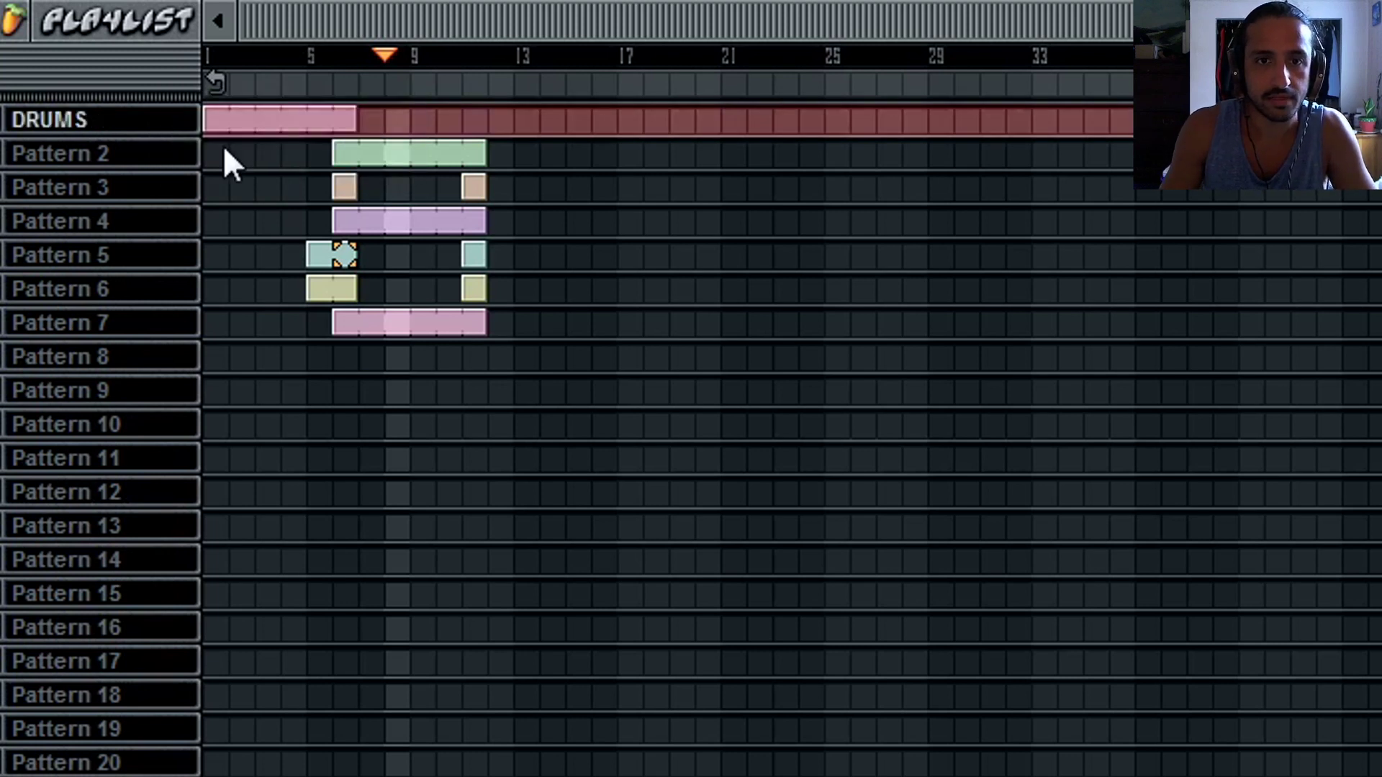
double_click(139, 156)
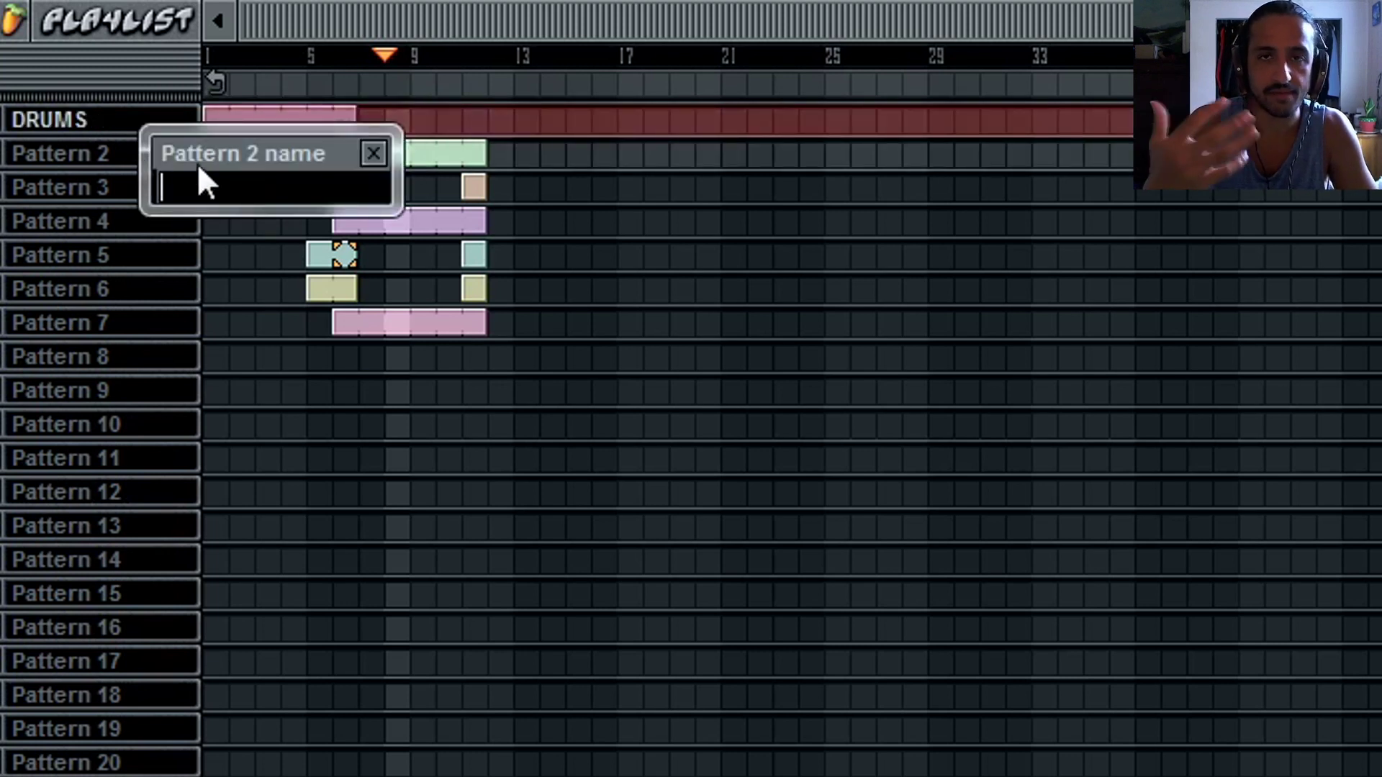
text(BASS)
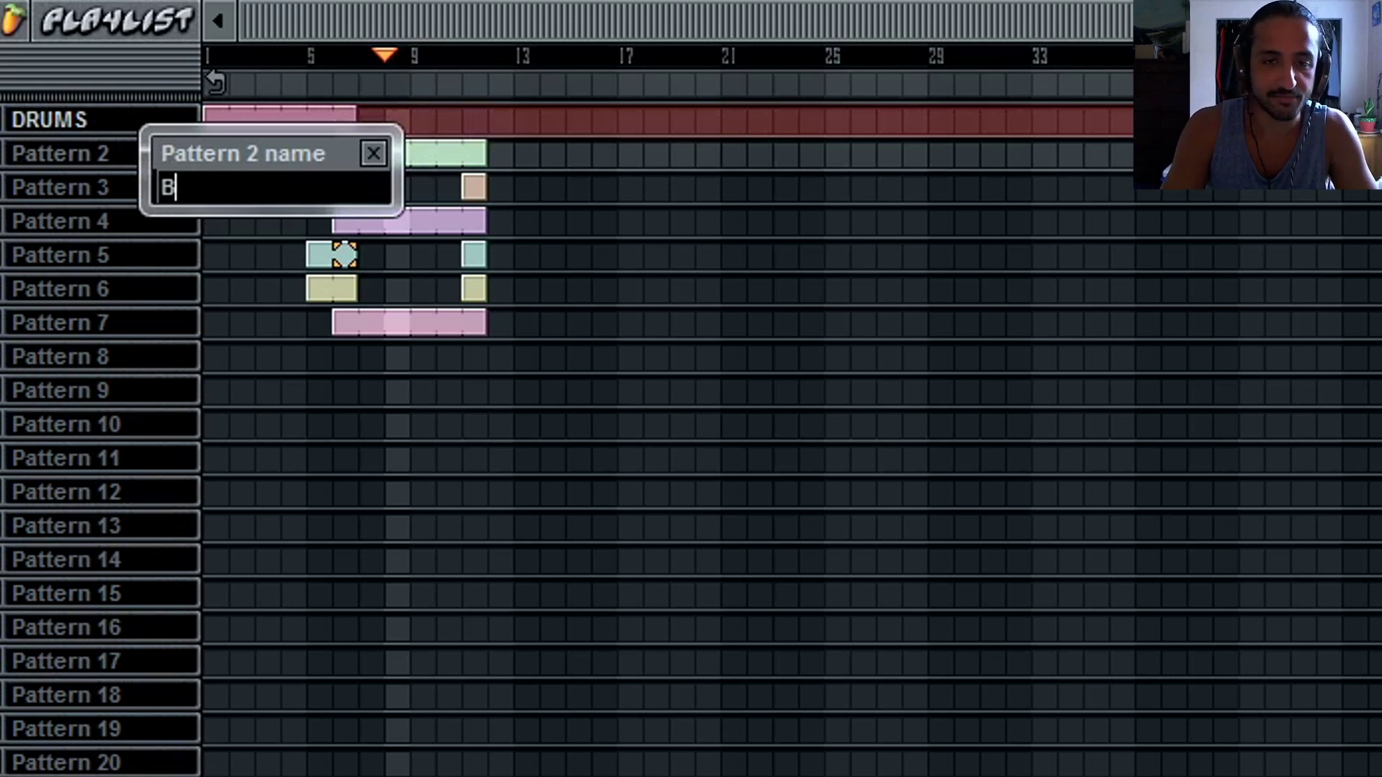
key(Return)
double_click(76, 187)
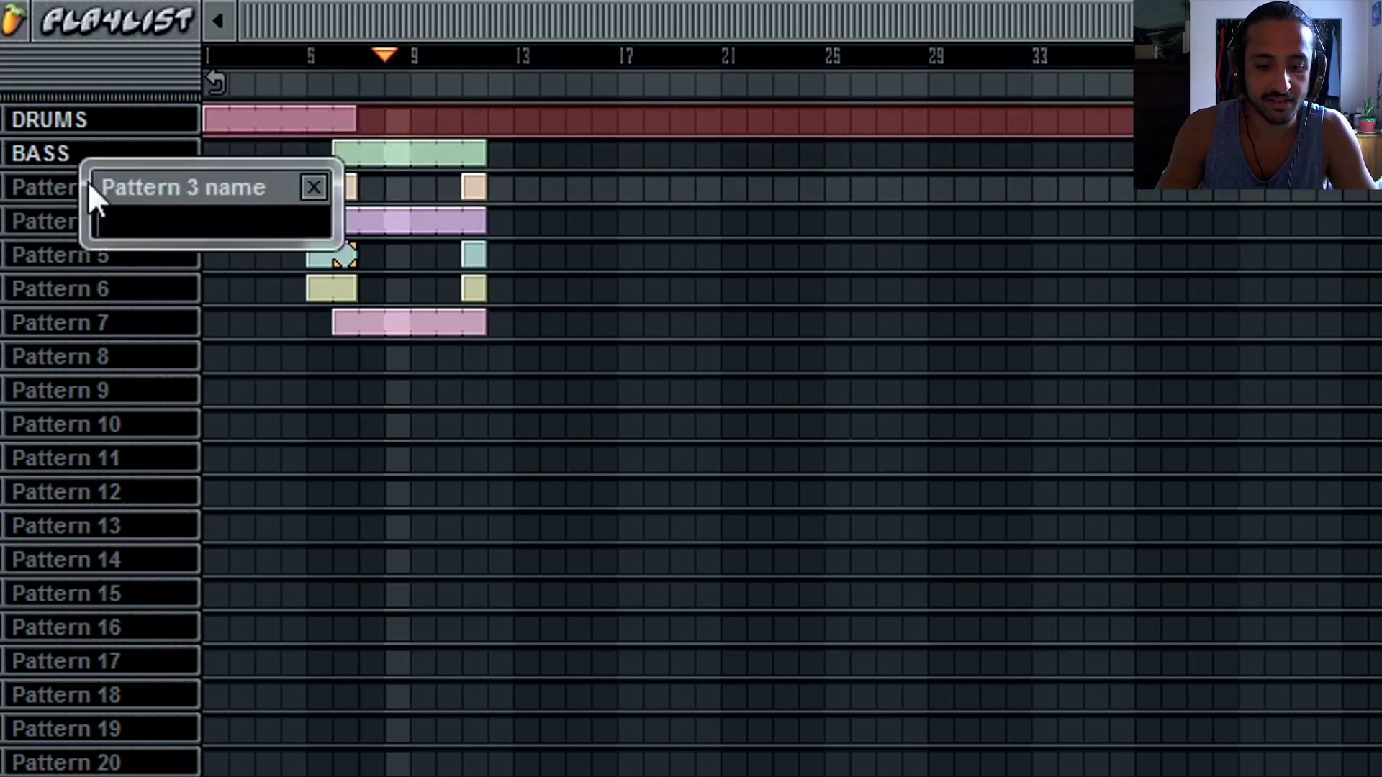
text(LEAD)
key(Return)
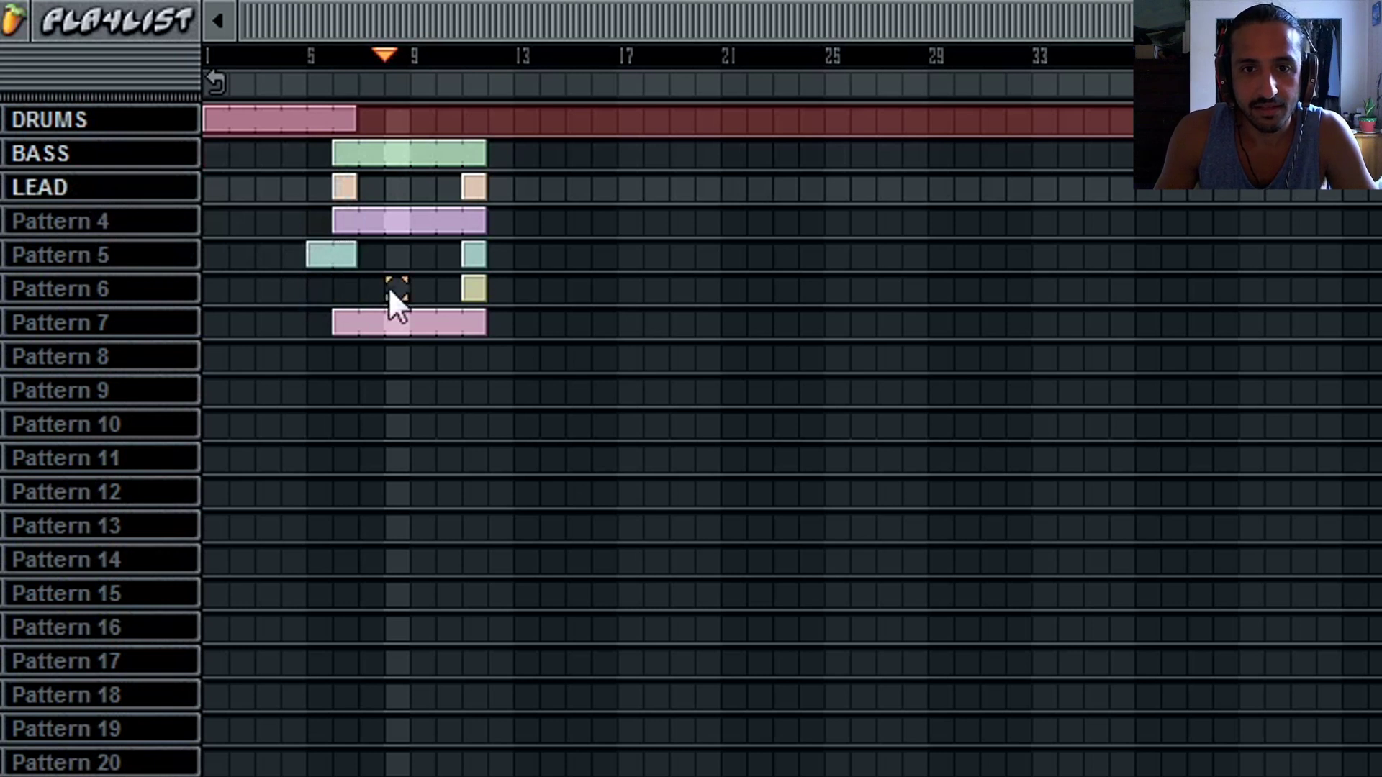
Erase all the painted blocks from the DRUMS, BASS, LEAD and Pattern 4 to 7 tracks.
right_click(474, 289)
right_click(472, 322)
right_click(324, 254)
right_click(474, 255)
right_click(467, 221)
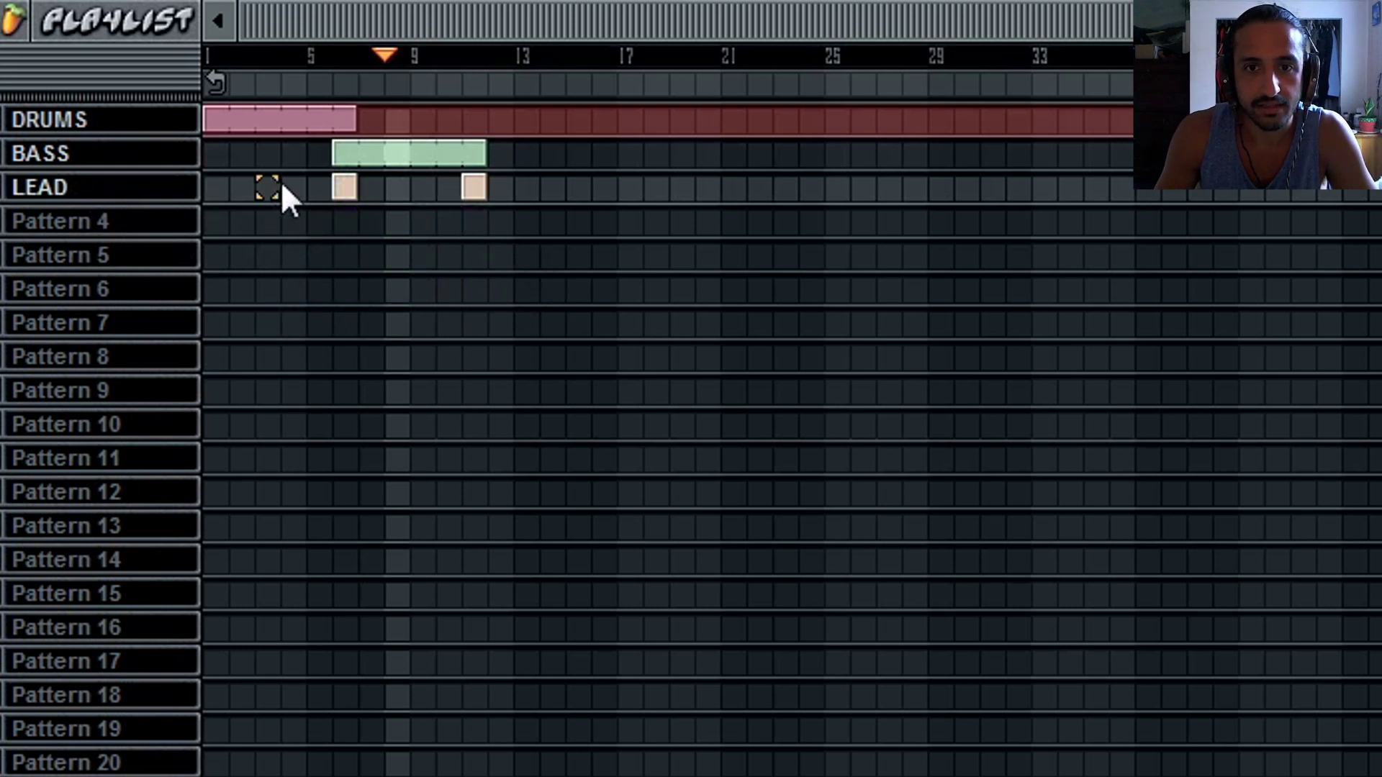
right_click(344, 188)
right_click(474, 187)
right_click(461, 153)
right_click(367, 153)
right_click(317, 120)
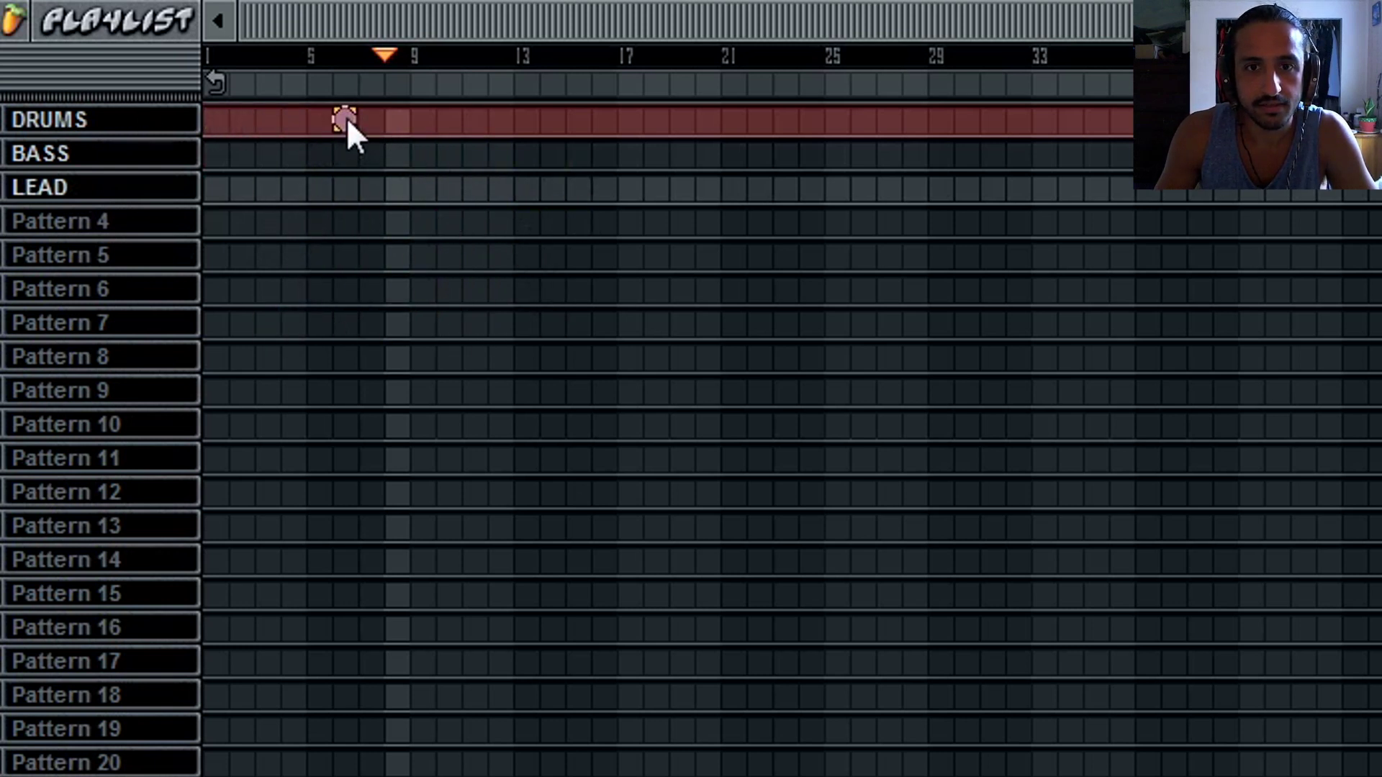
Move the song position back to bar 1 in the Playlist.
click(418, 66)
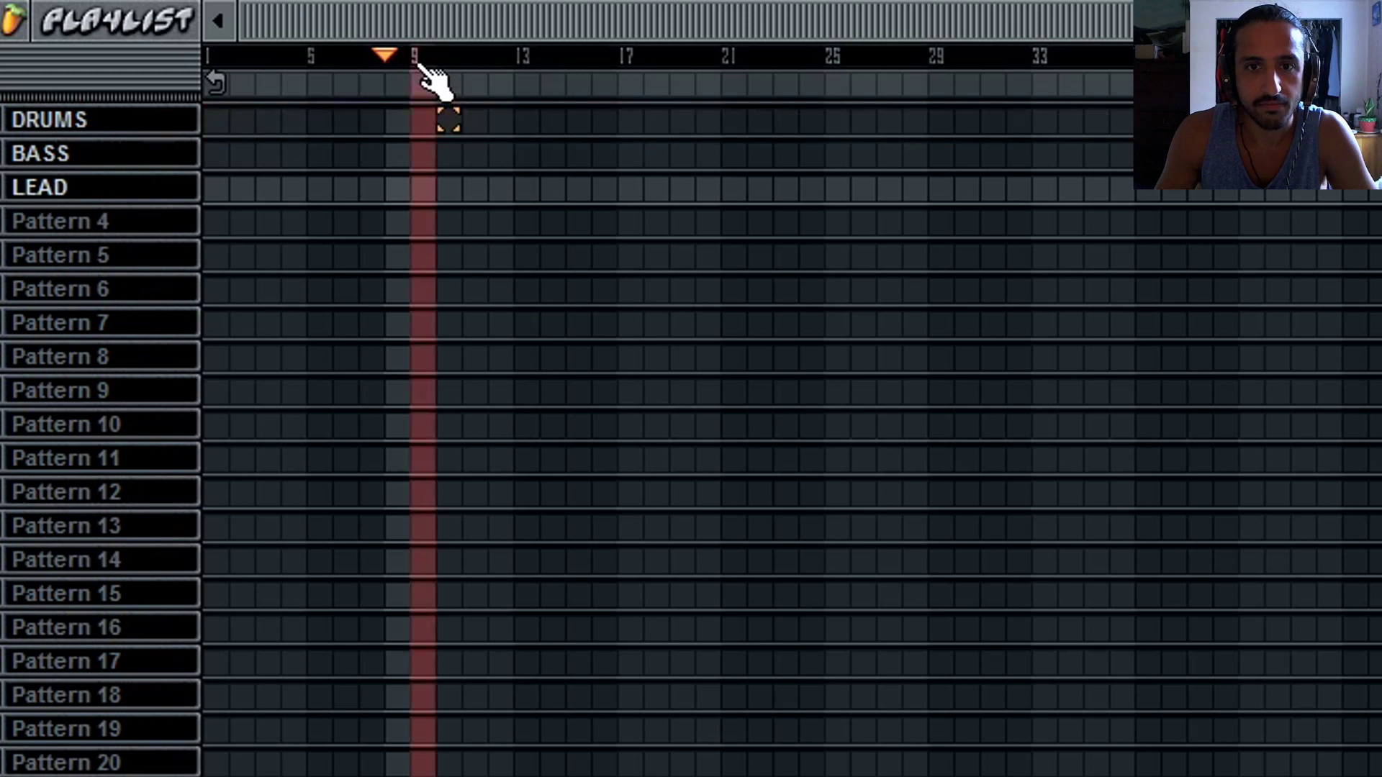
click(426, 65)
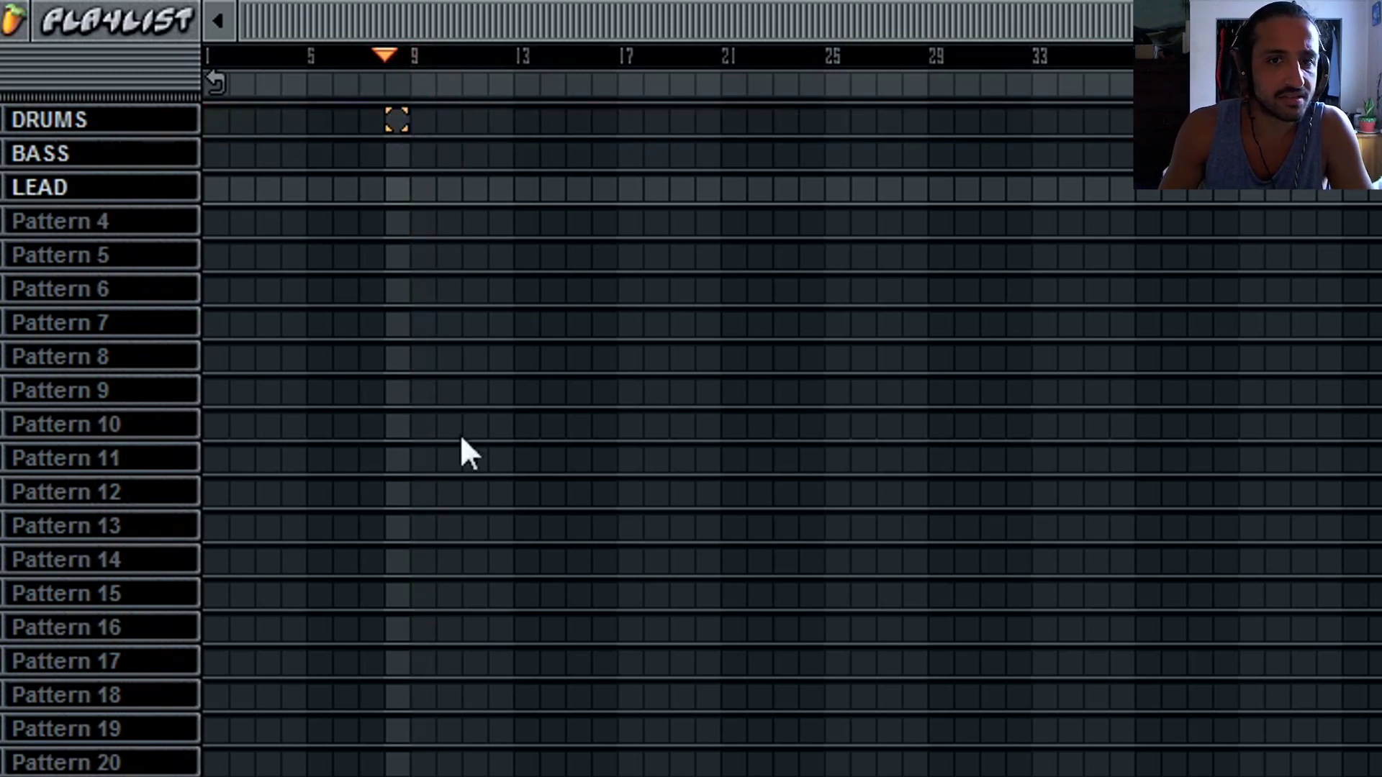
click(218, 119)
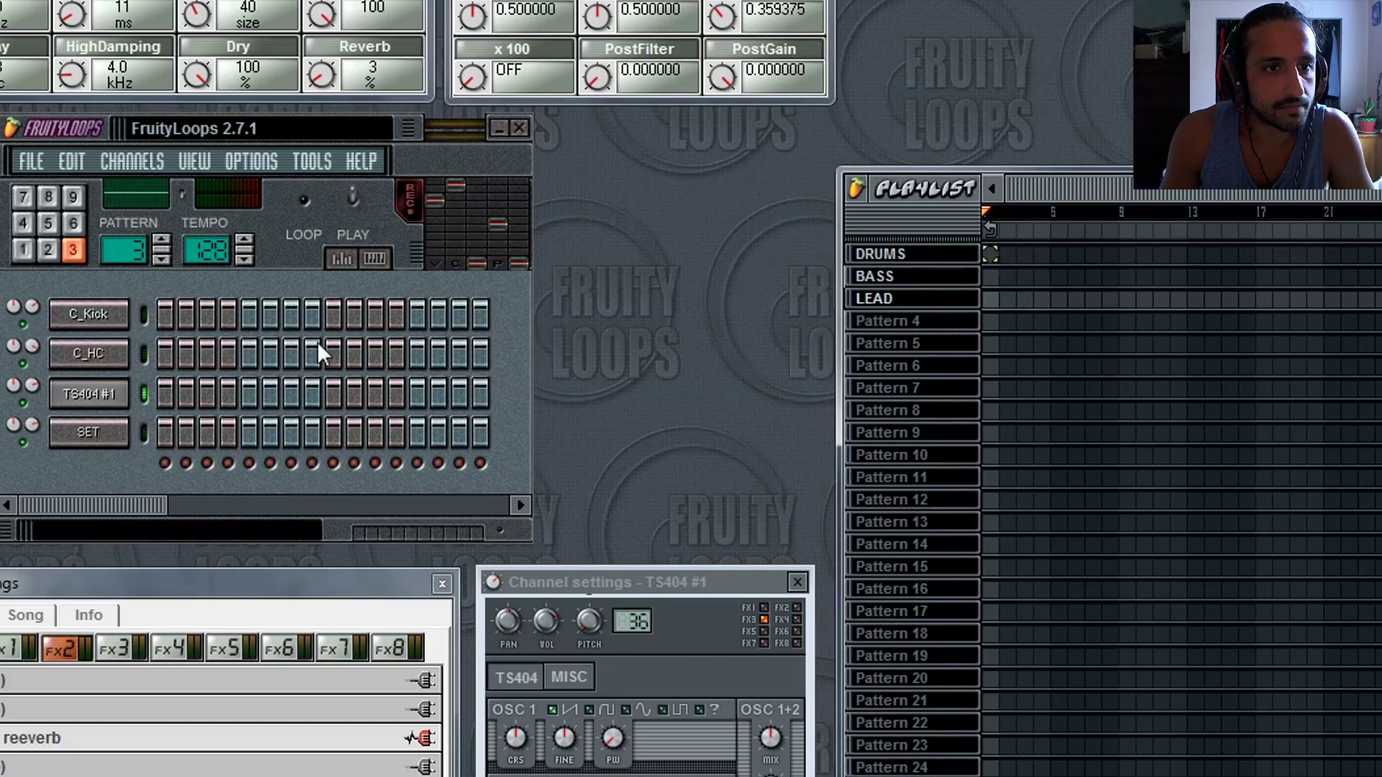
Fill C_Kick in pattern 3 on each 4 notes and paint DRUMS blocks in bars 1 to 4 of the Playlist.
click(318, 159)
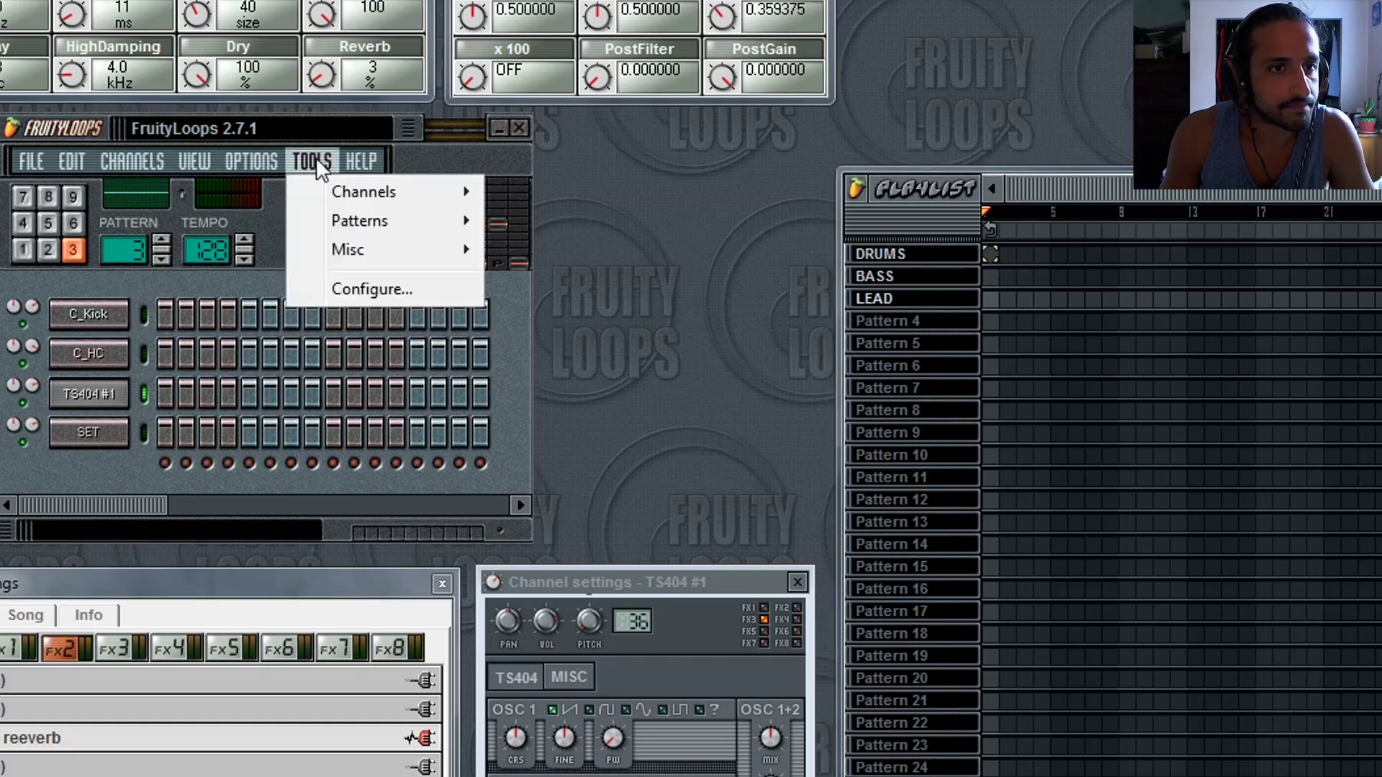
click(135, 514)
right_click(125, 327)
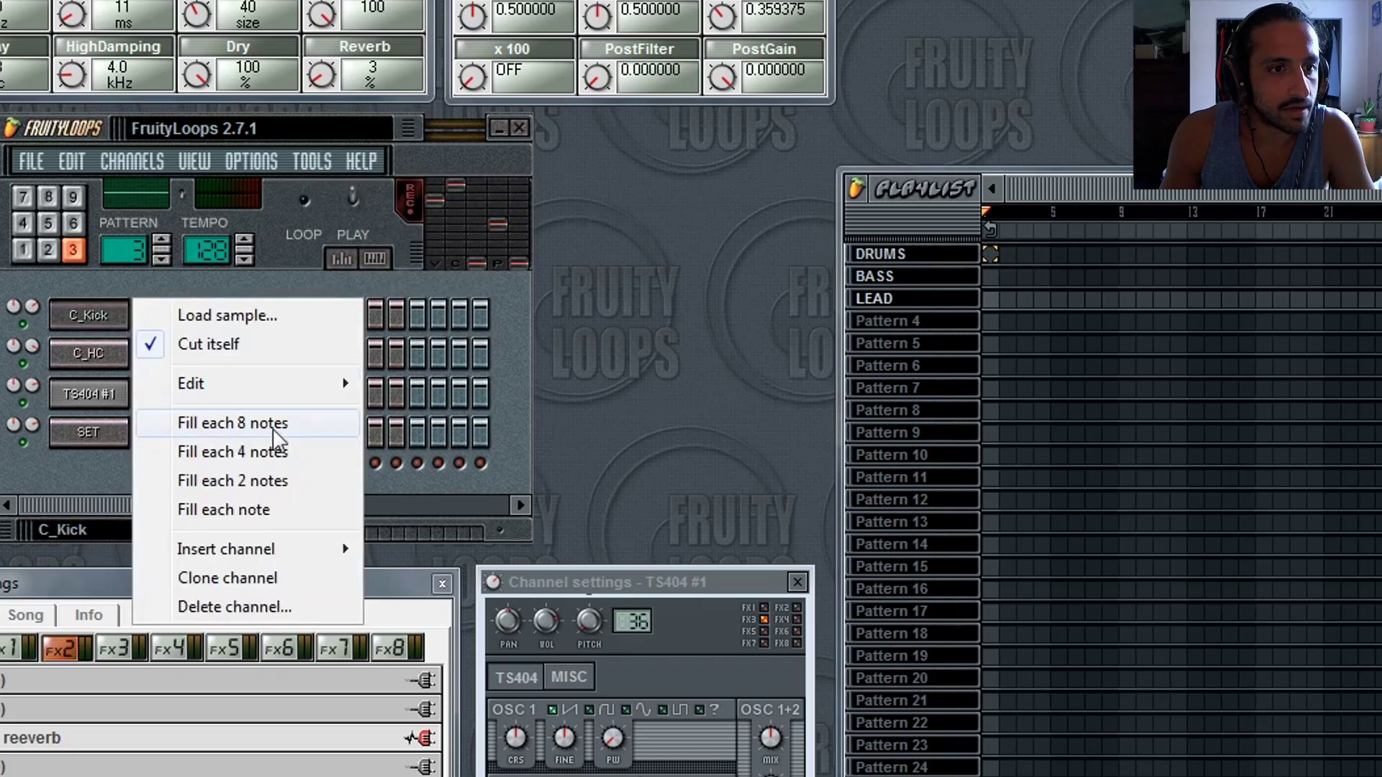
click(271, 452)
drag(985, 252, 1019, 259)
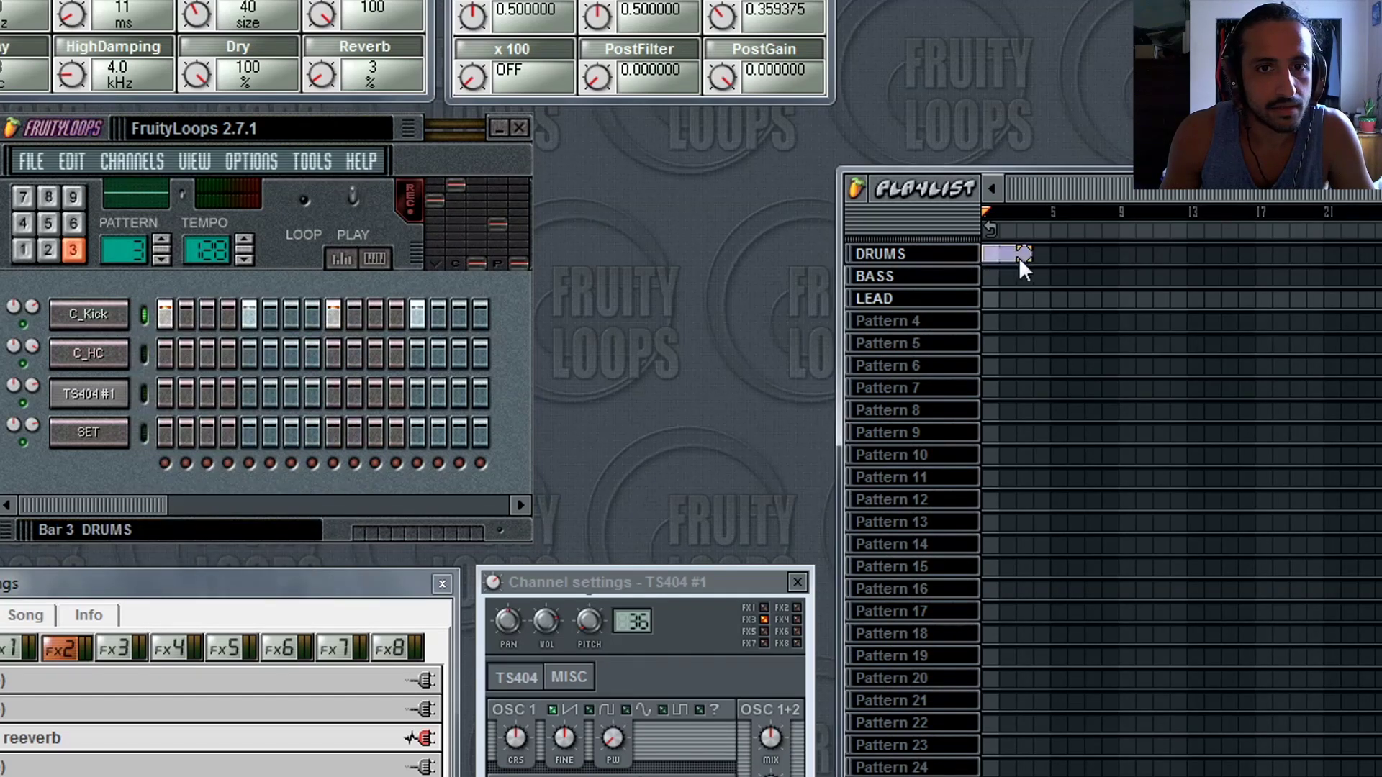
click(205, 157)
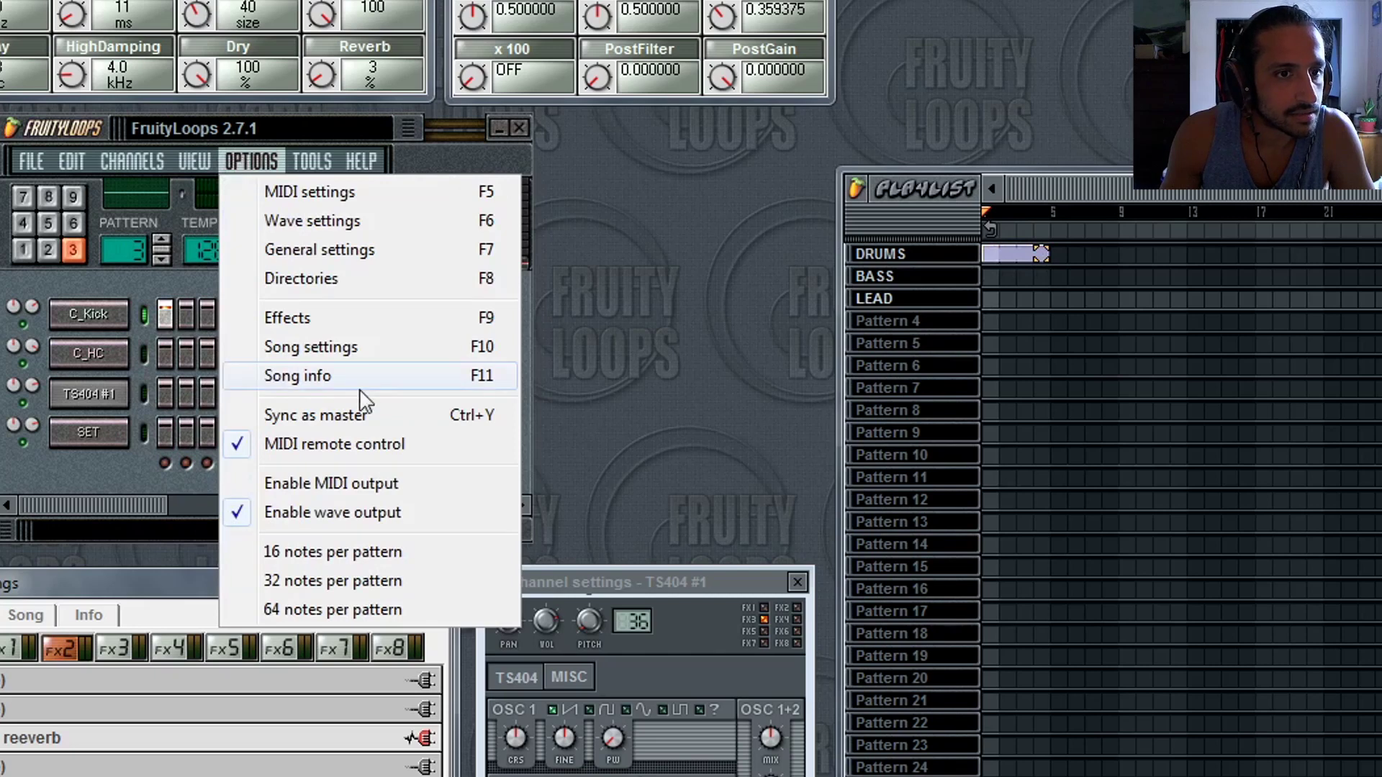
mouse_move(318, 165)
mouse_move(362, 154)
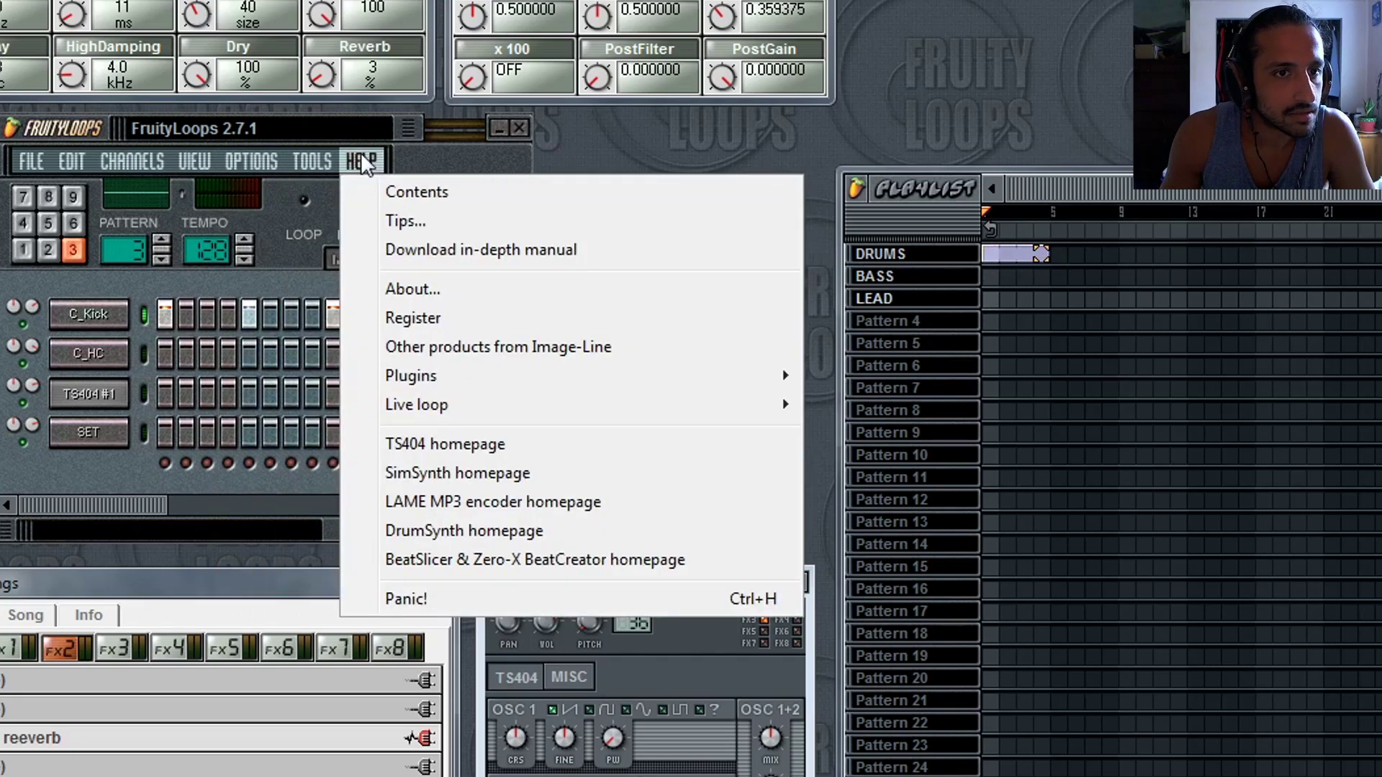
mouse_move(428, 407)
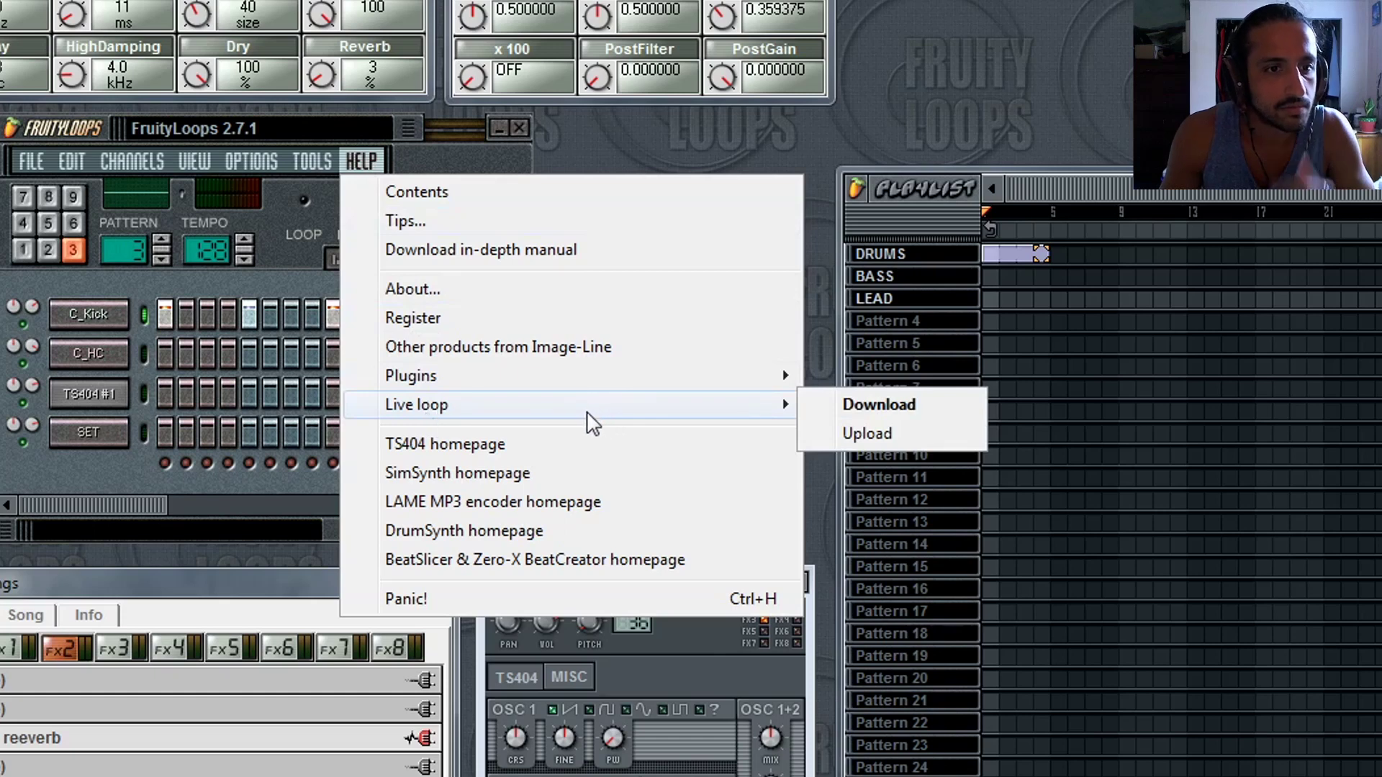
mouse_move(33, 173)
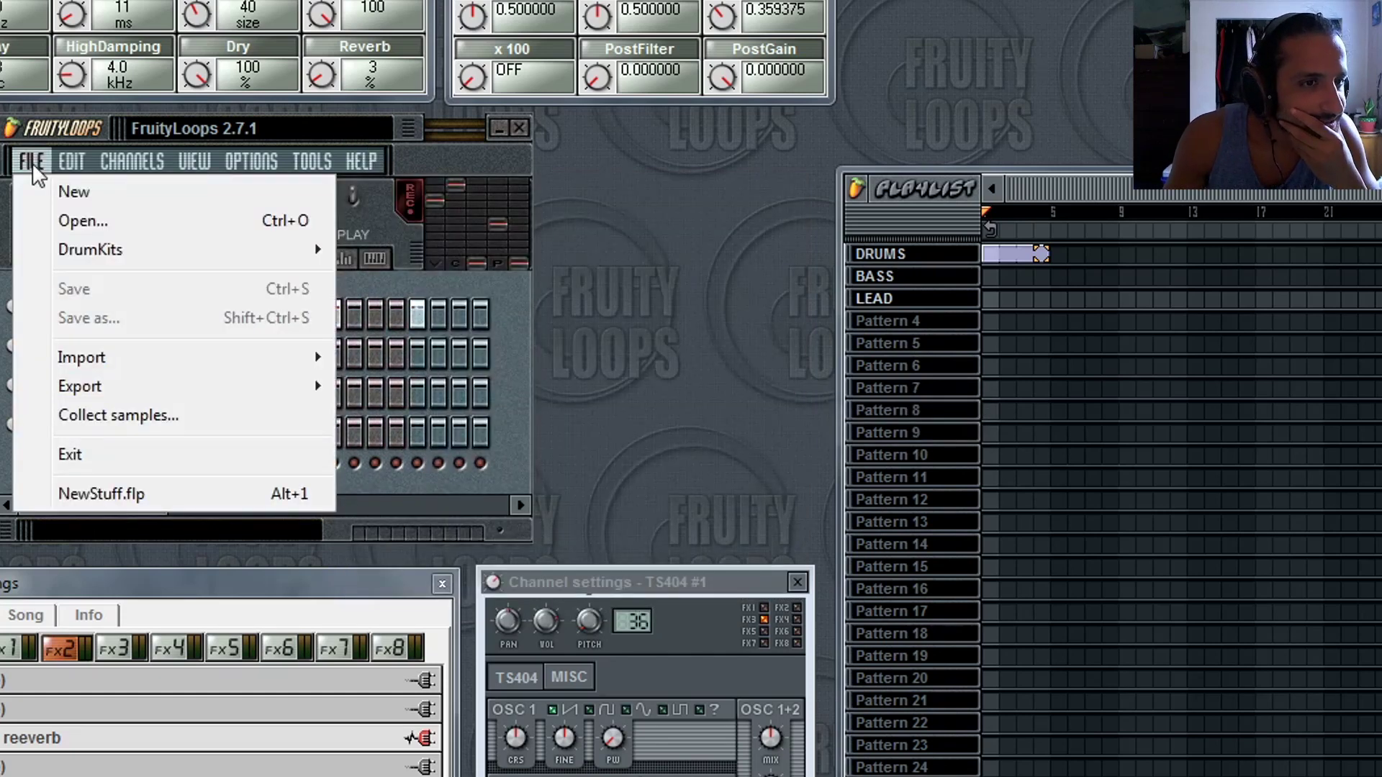
click(33, 161)
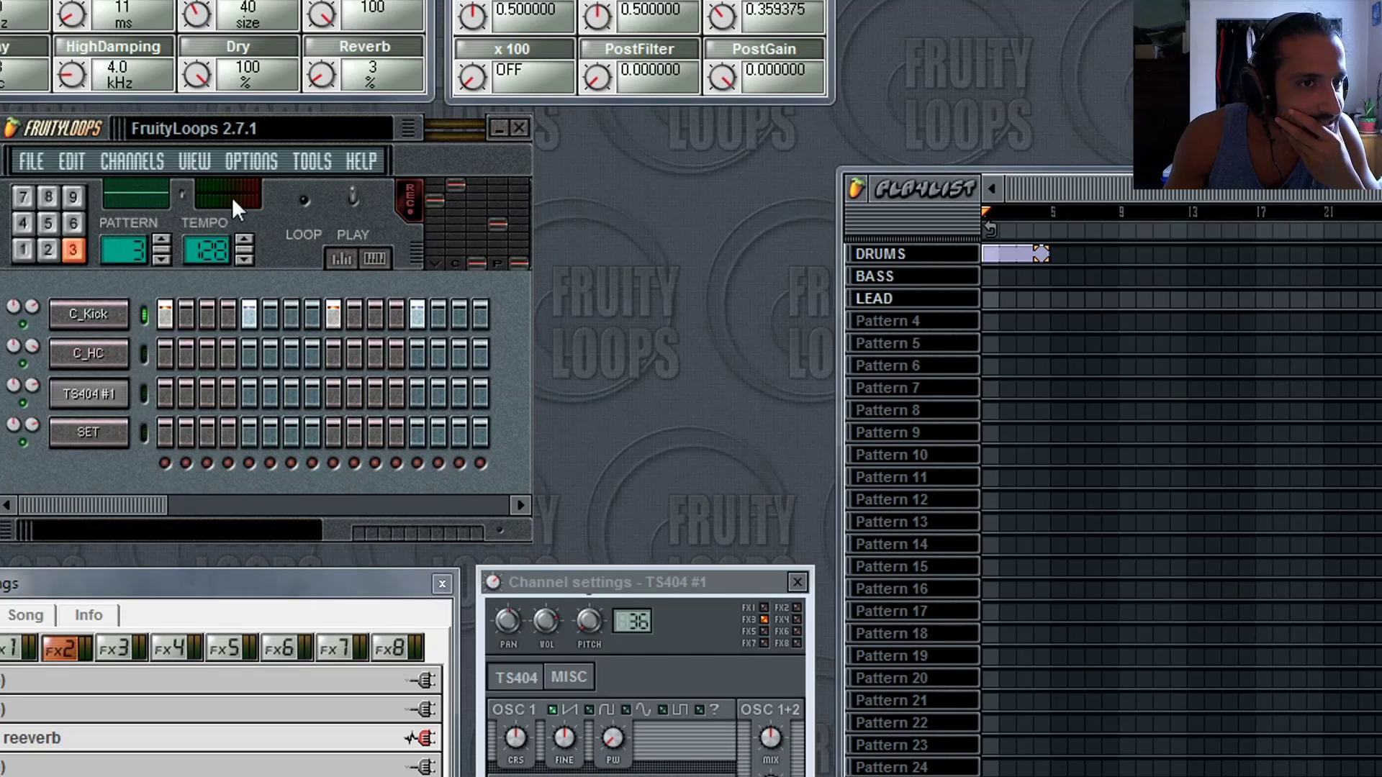
click(185, 196)
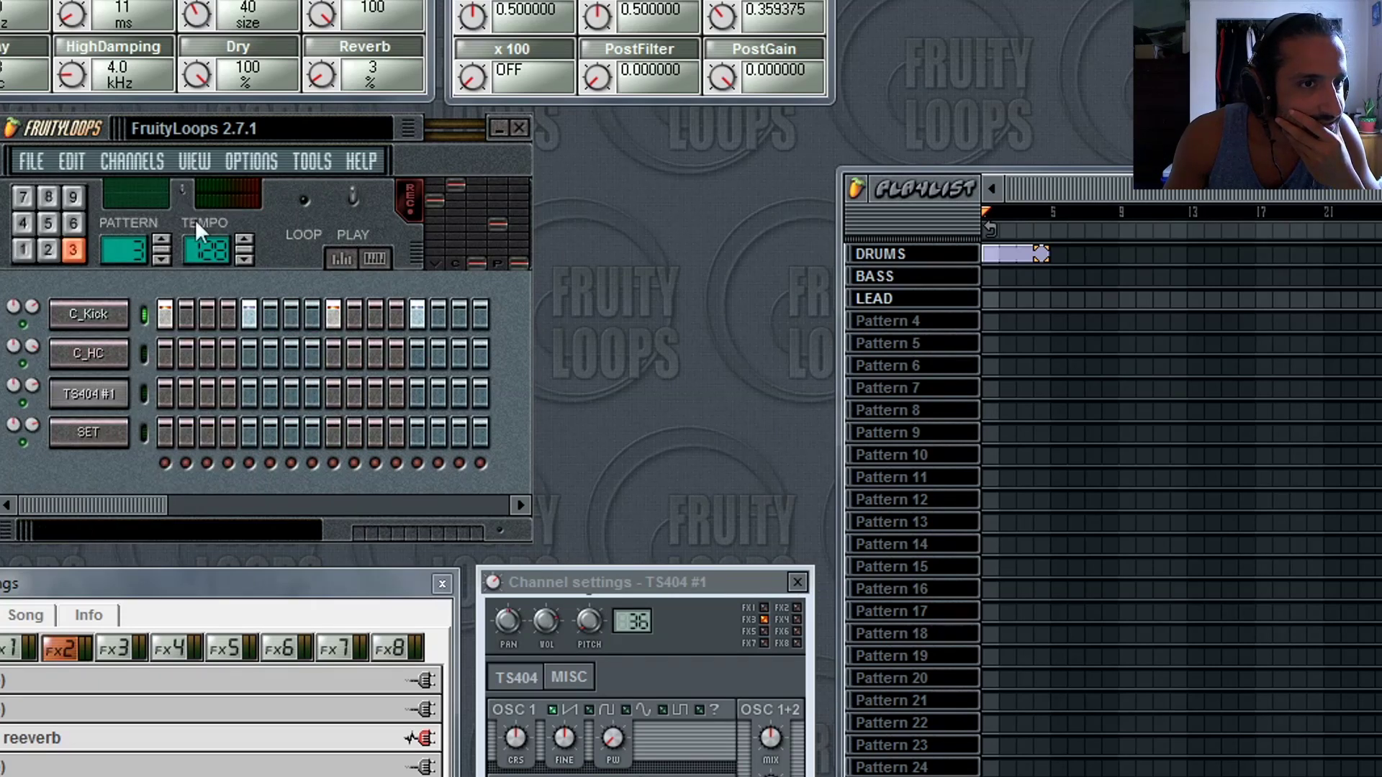
click(184, 195)
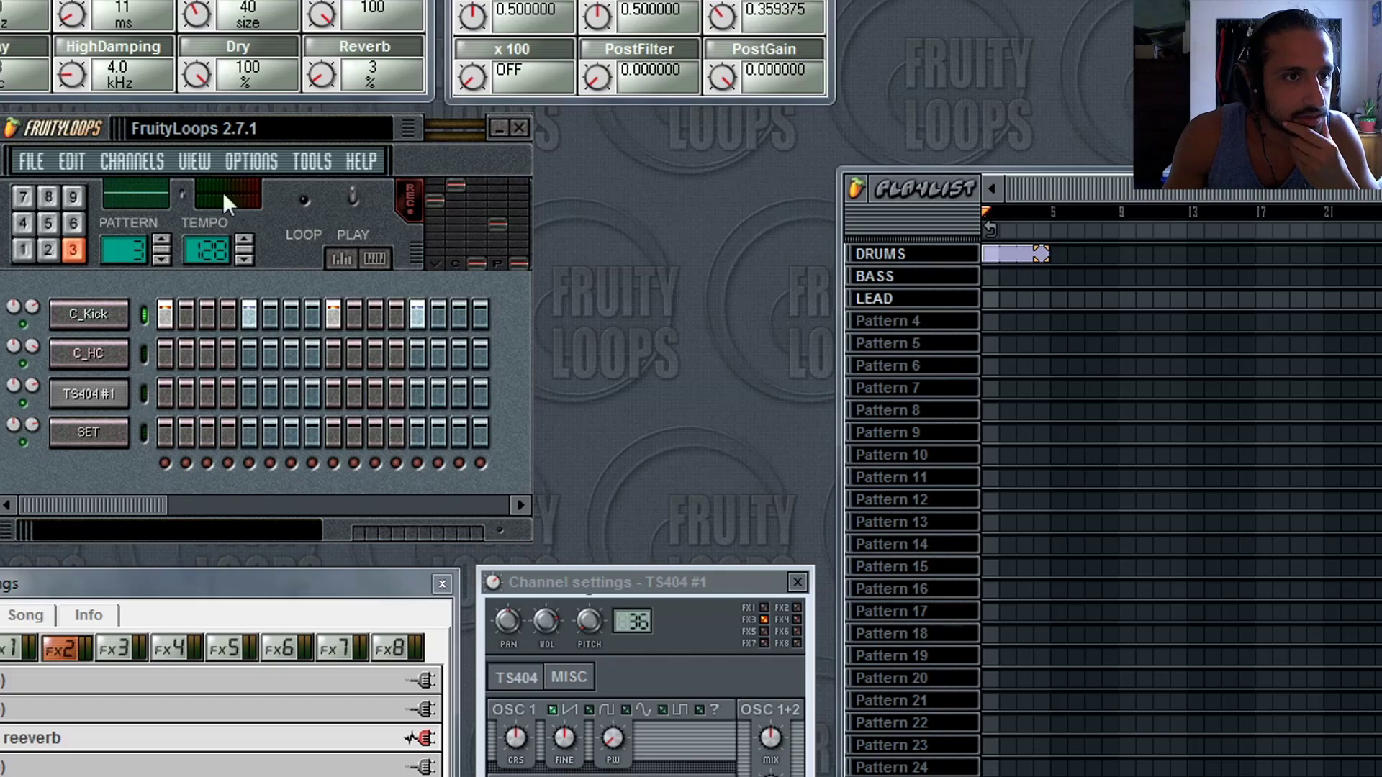
click(60, 161)
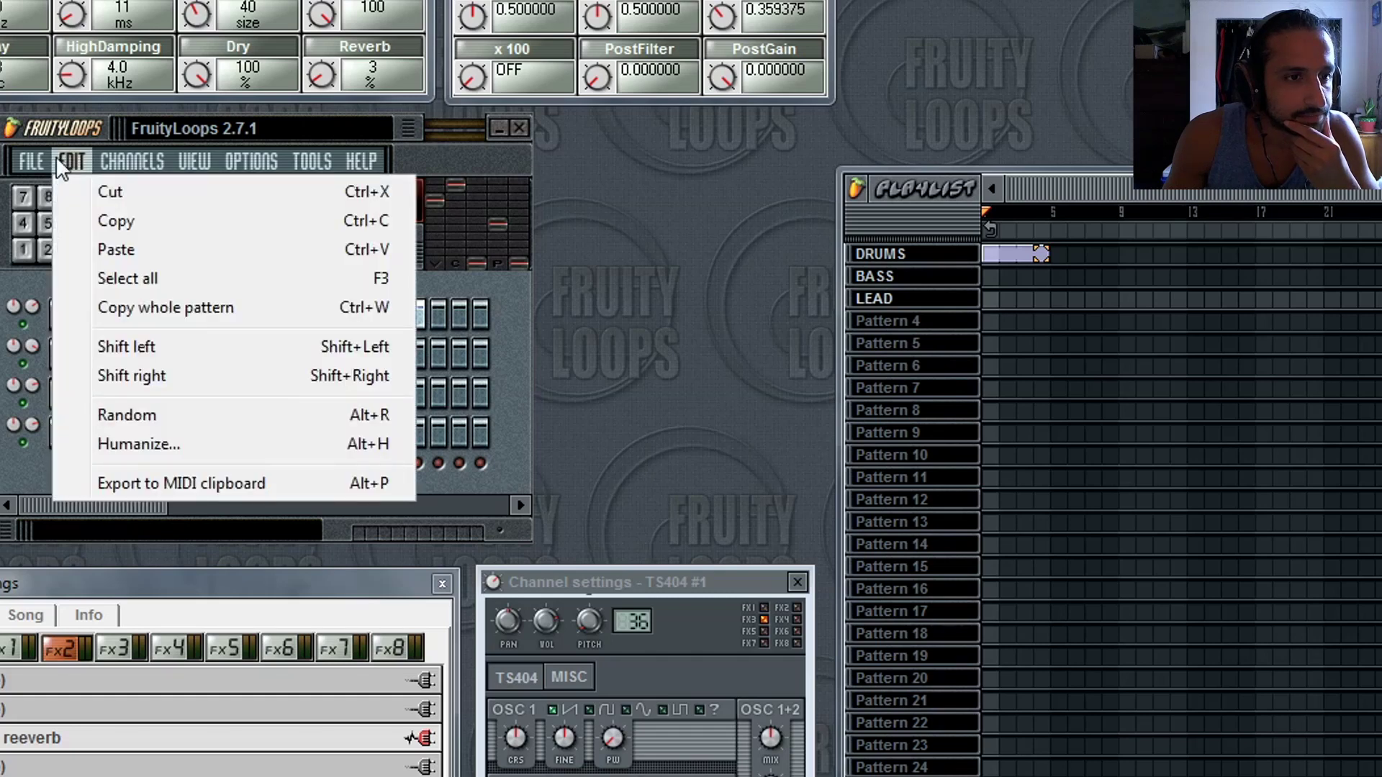
click(132, 154)
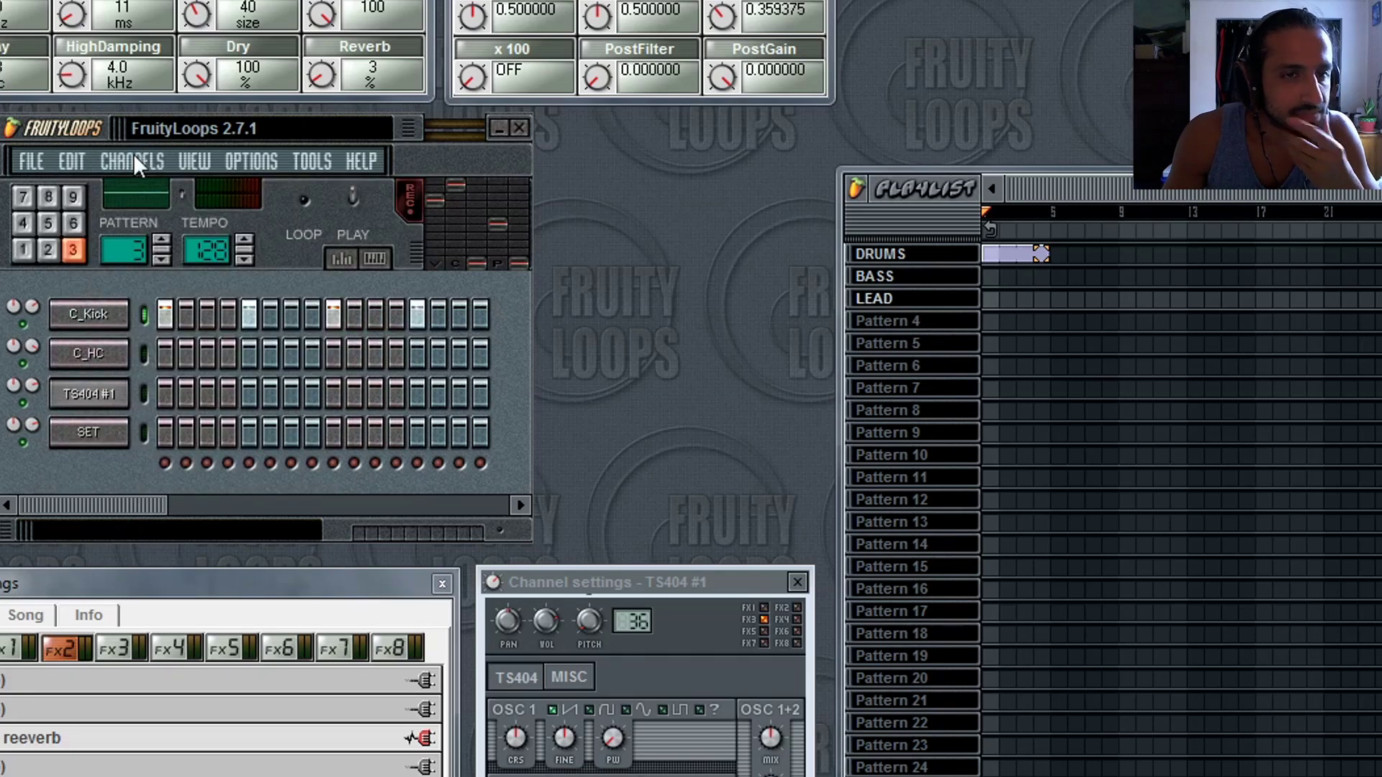
key(alt+Tab)
key(alt+Tab)
key(alt+Tab)
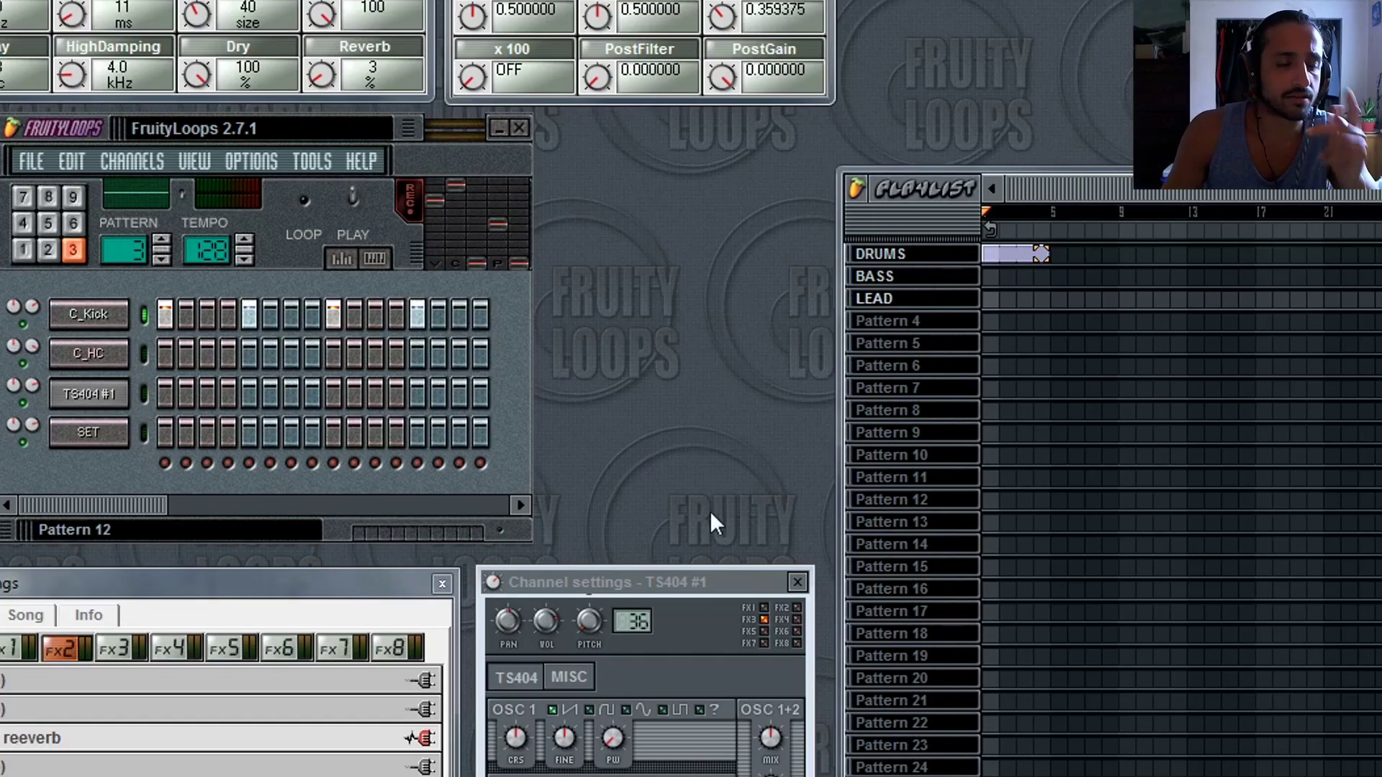
View the program's help contents and close the help window.
click(359, 163)
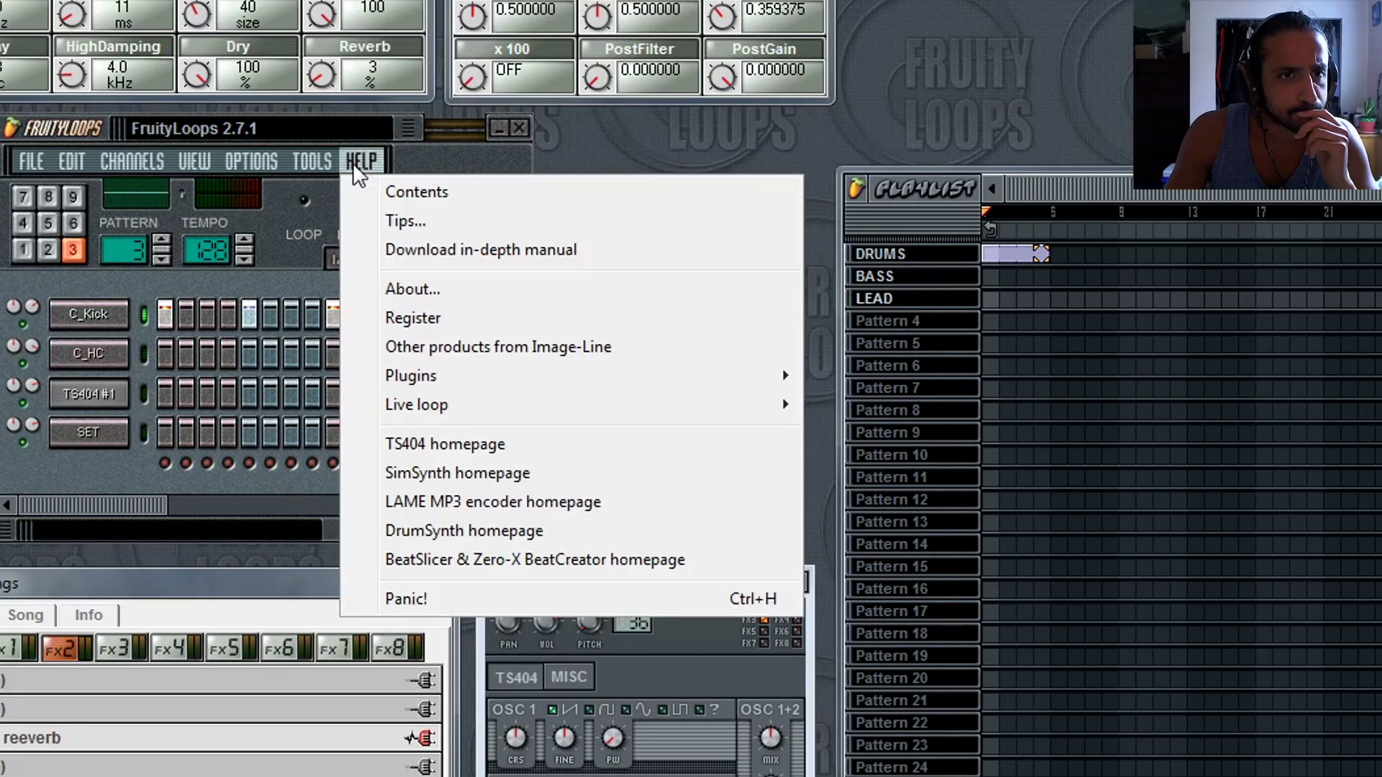
click(416, 193)
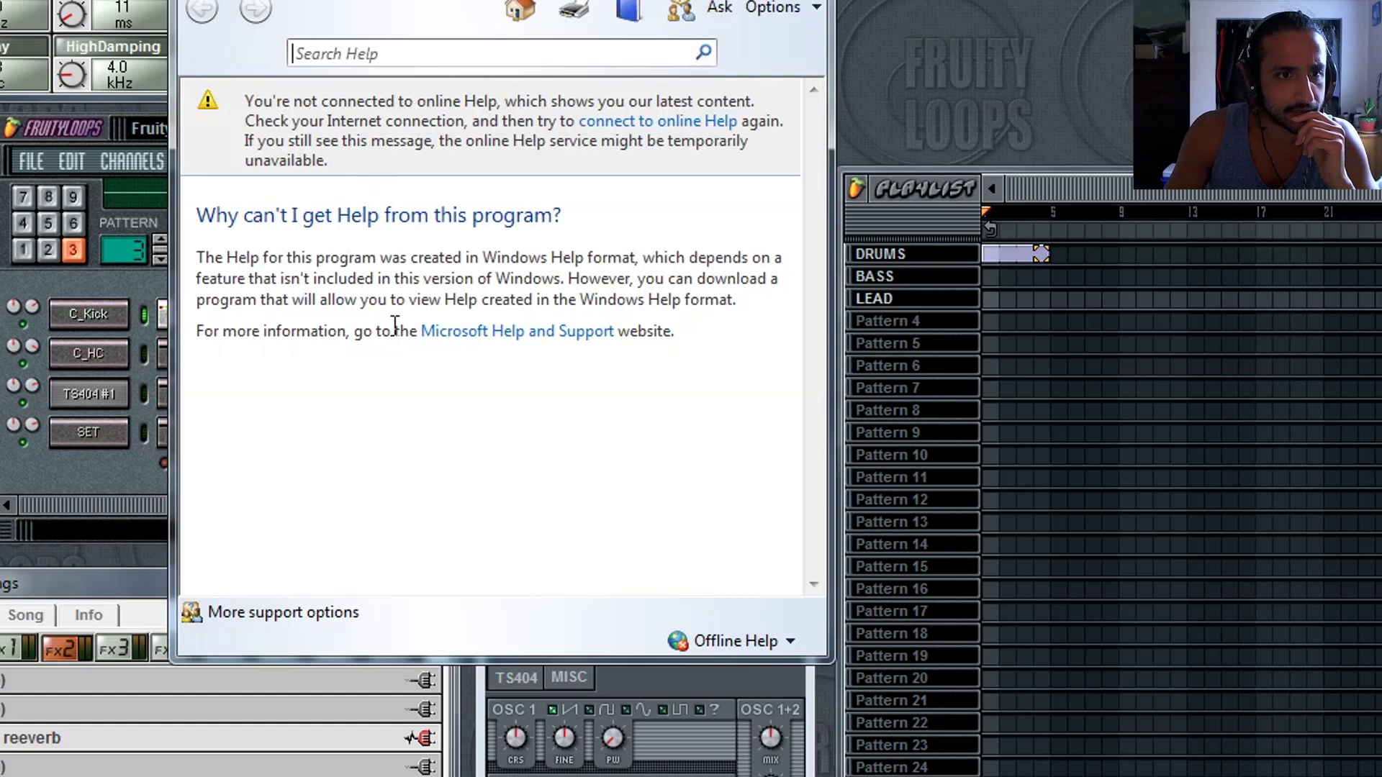
click(810, 0)
View the Live loop download and upload options and dismiss the name box of pattern 1 unchanged.
click(361, 164)
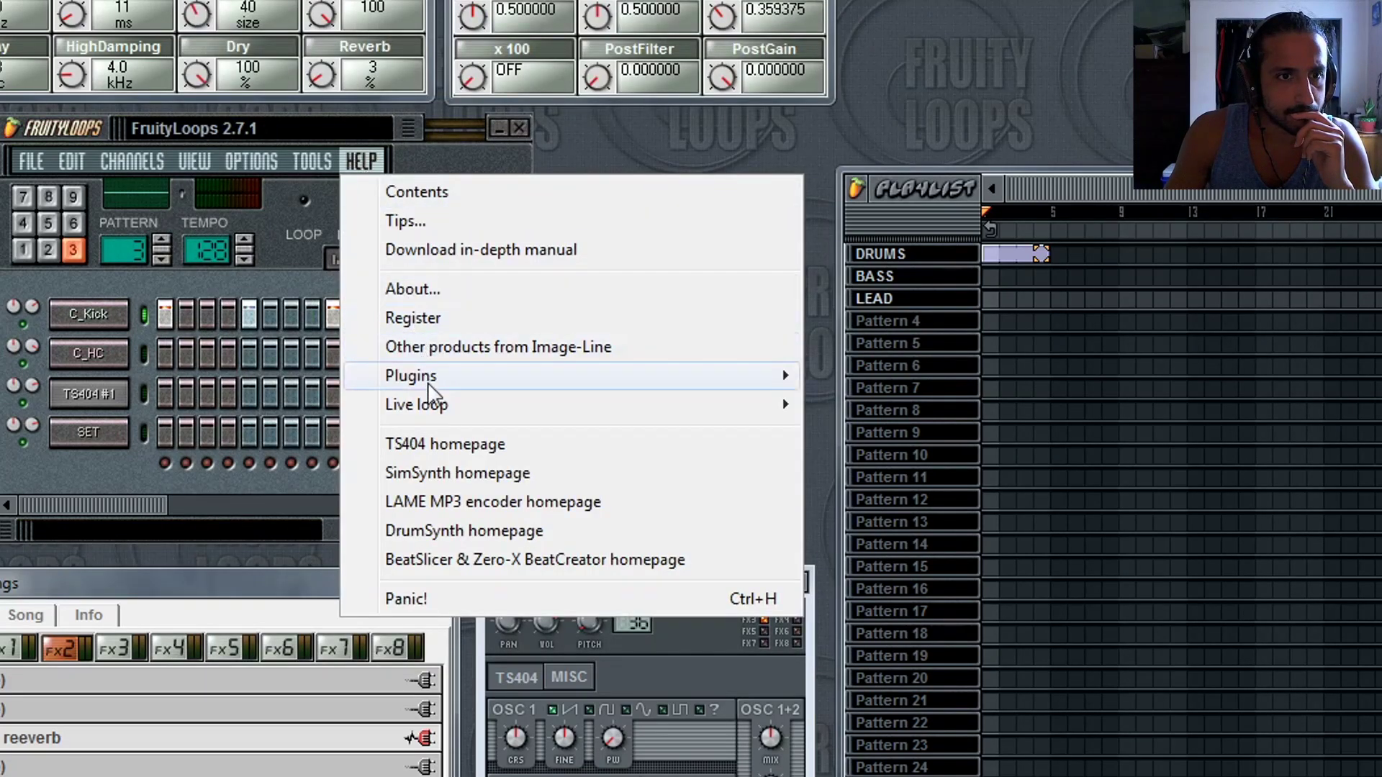
mouse_move(430, 408)
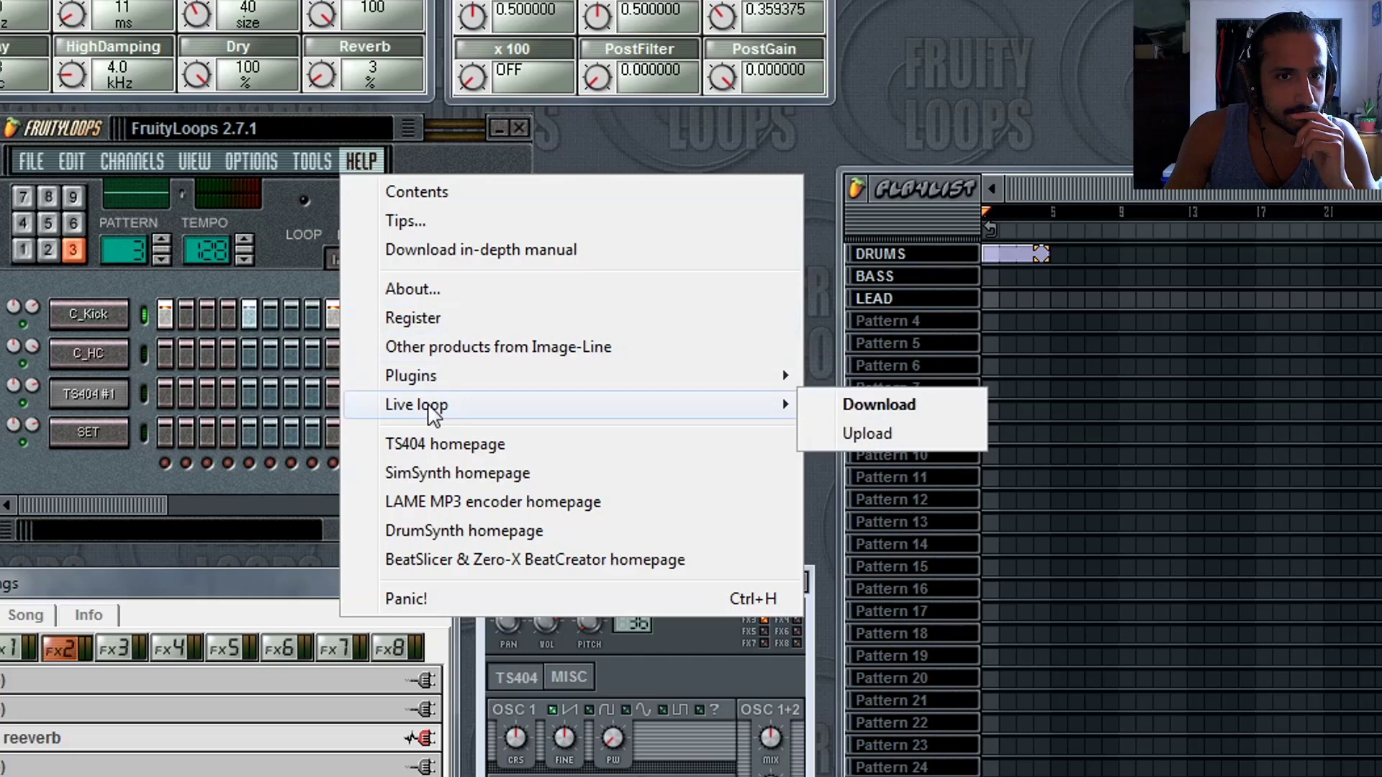
click(940, 410)
click(361, 162)
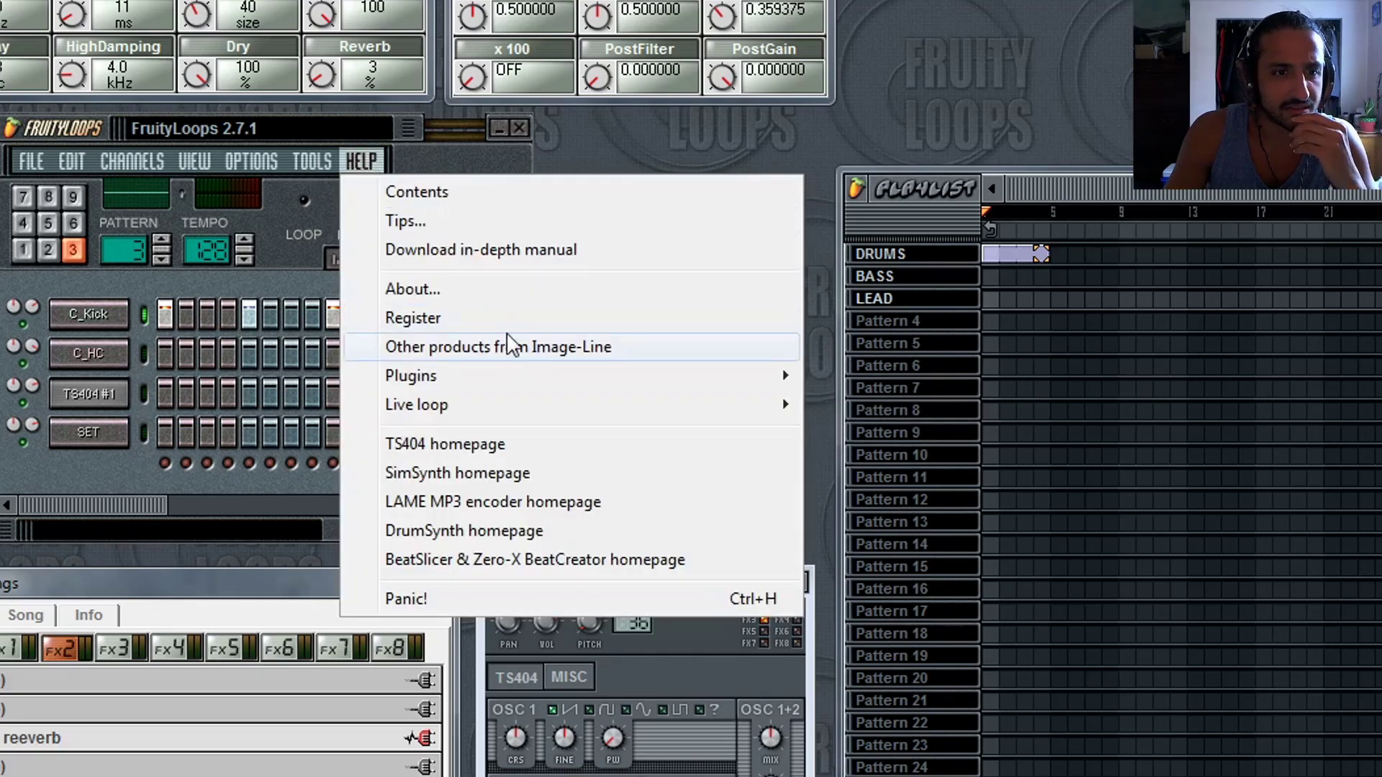
mouse_move(486, 411)
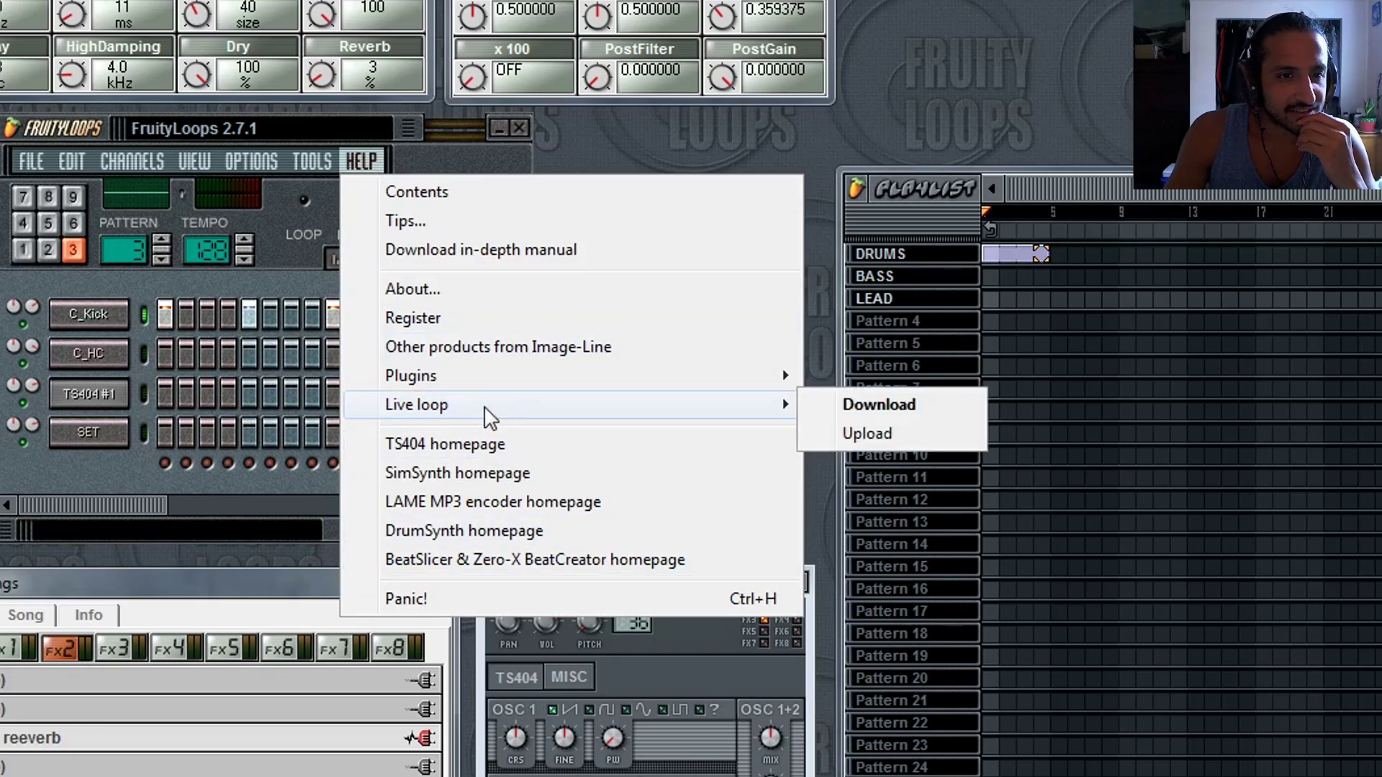
click(974, 257)
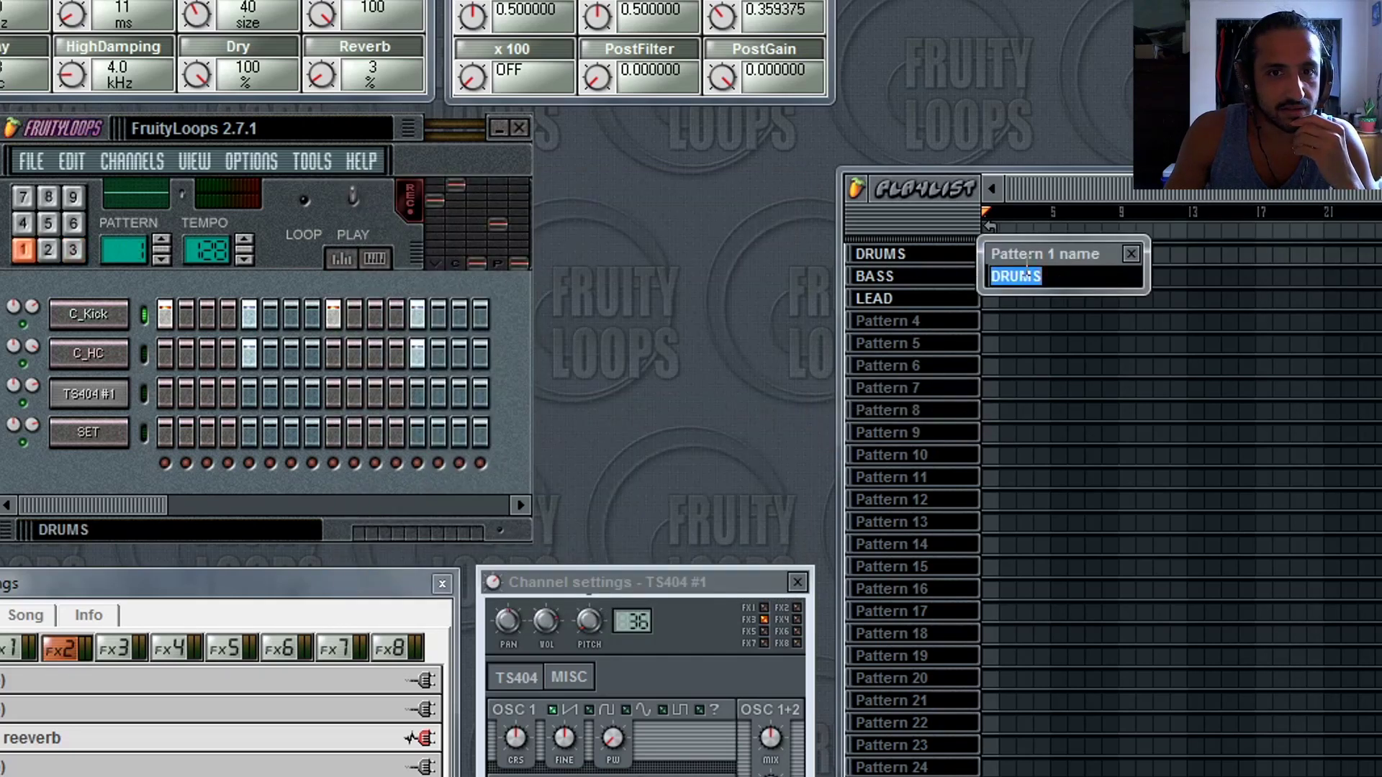
click(1130, 257)
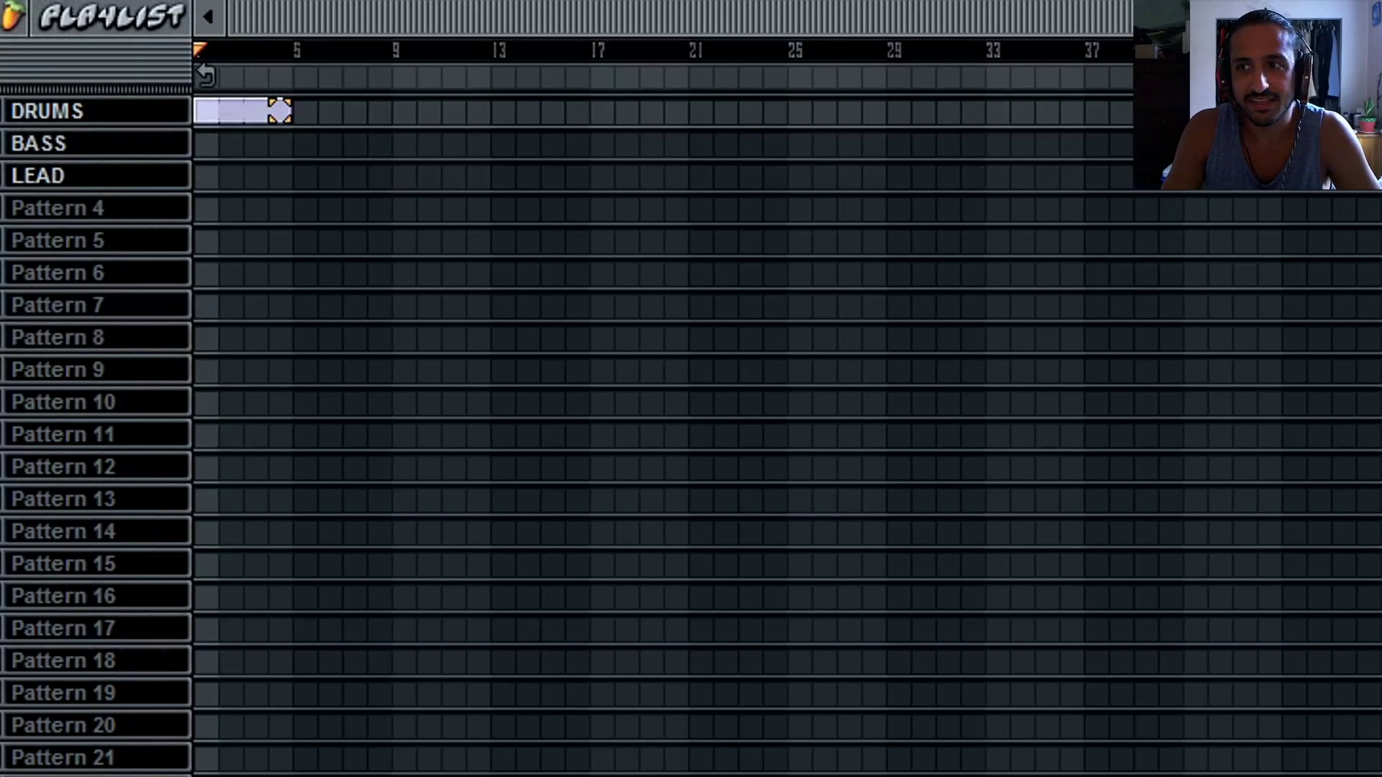
Look through the Playlist's long list of pattern tracks, return to the first ones and center the grid.
scroll(662, 432, right, 1)
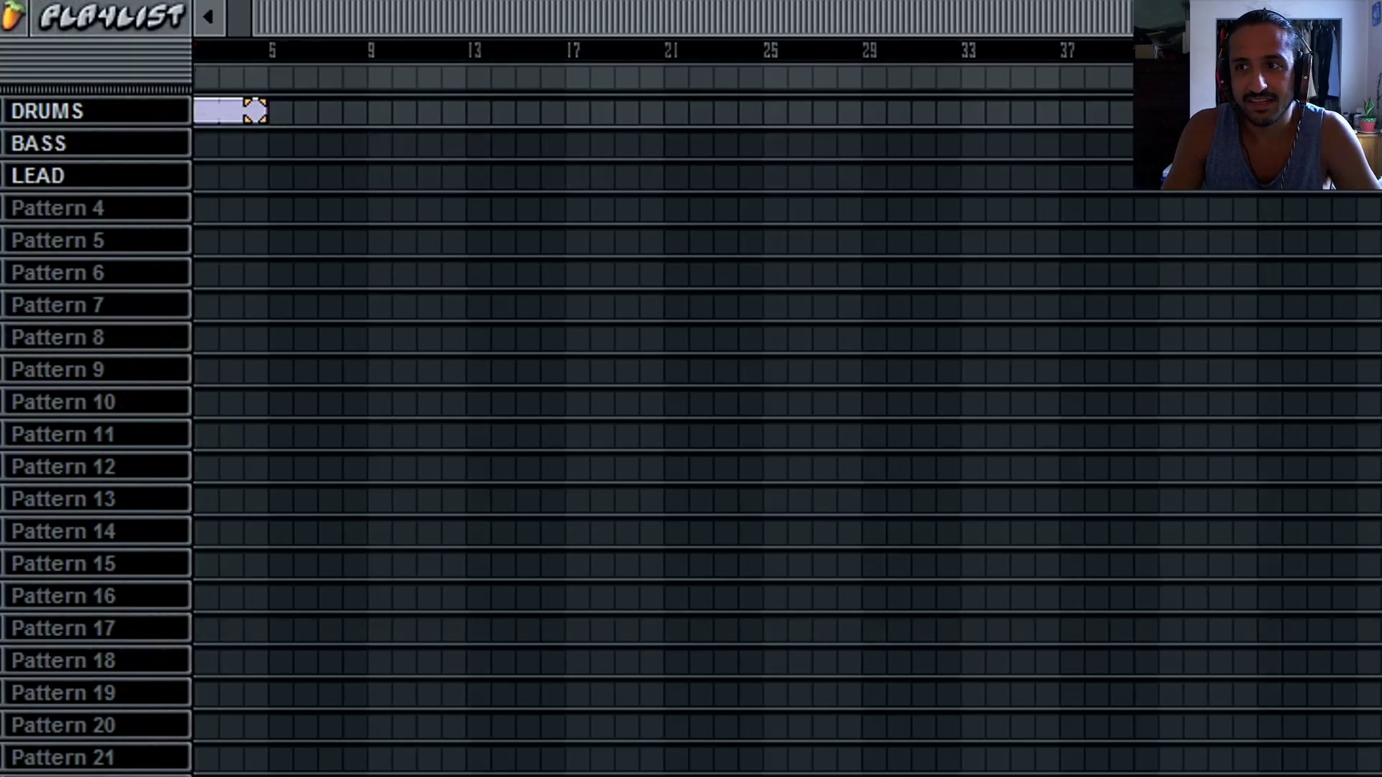
scroll(662, 432, down, 20)
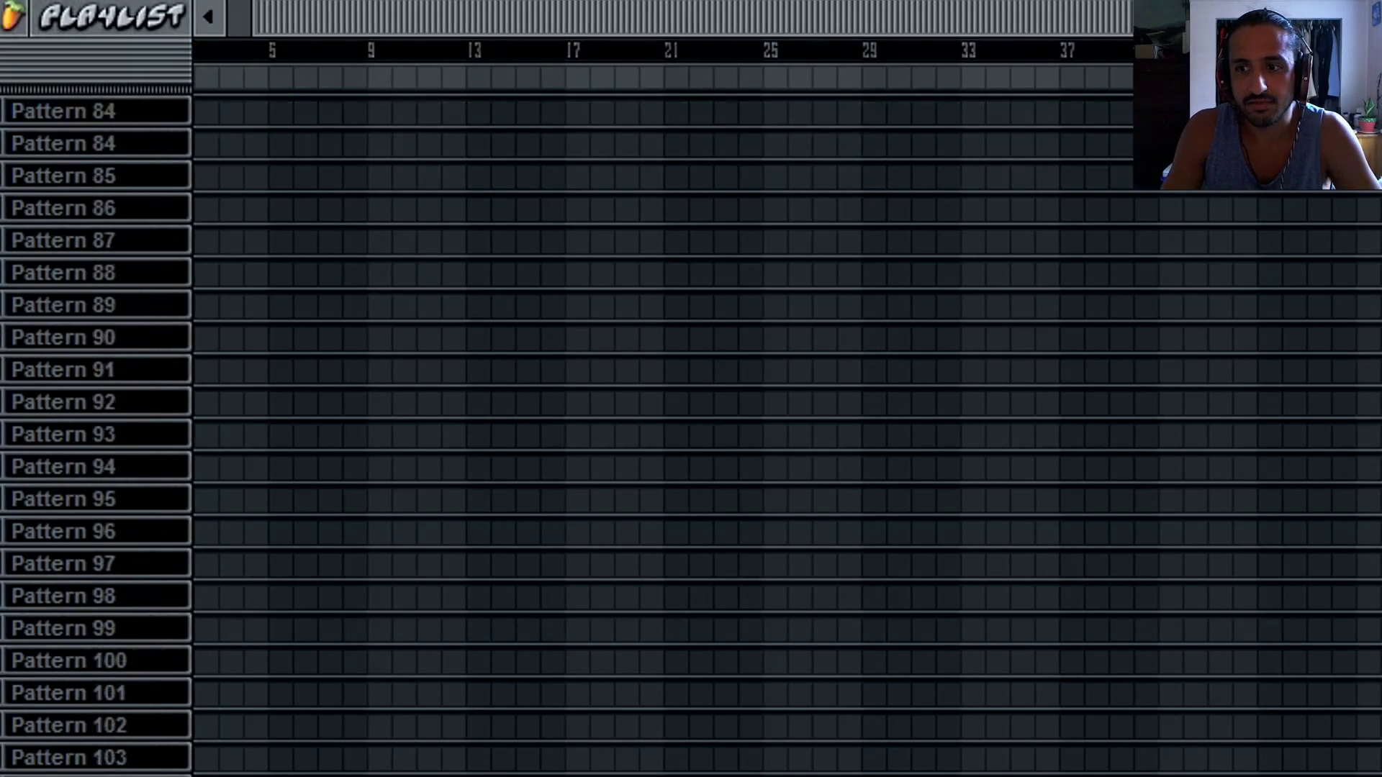
scroll(663, 432, up, 19)
scroll(662, 432, down, 20)
scroll(662, 432, up, 20)
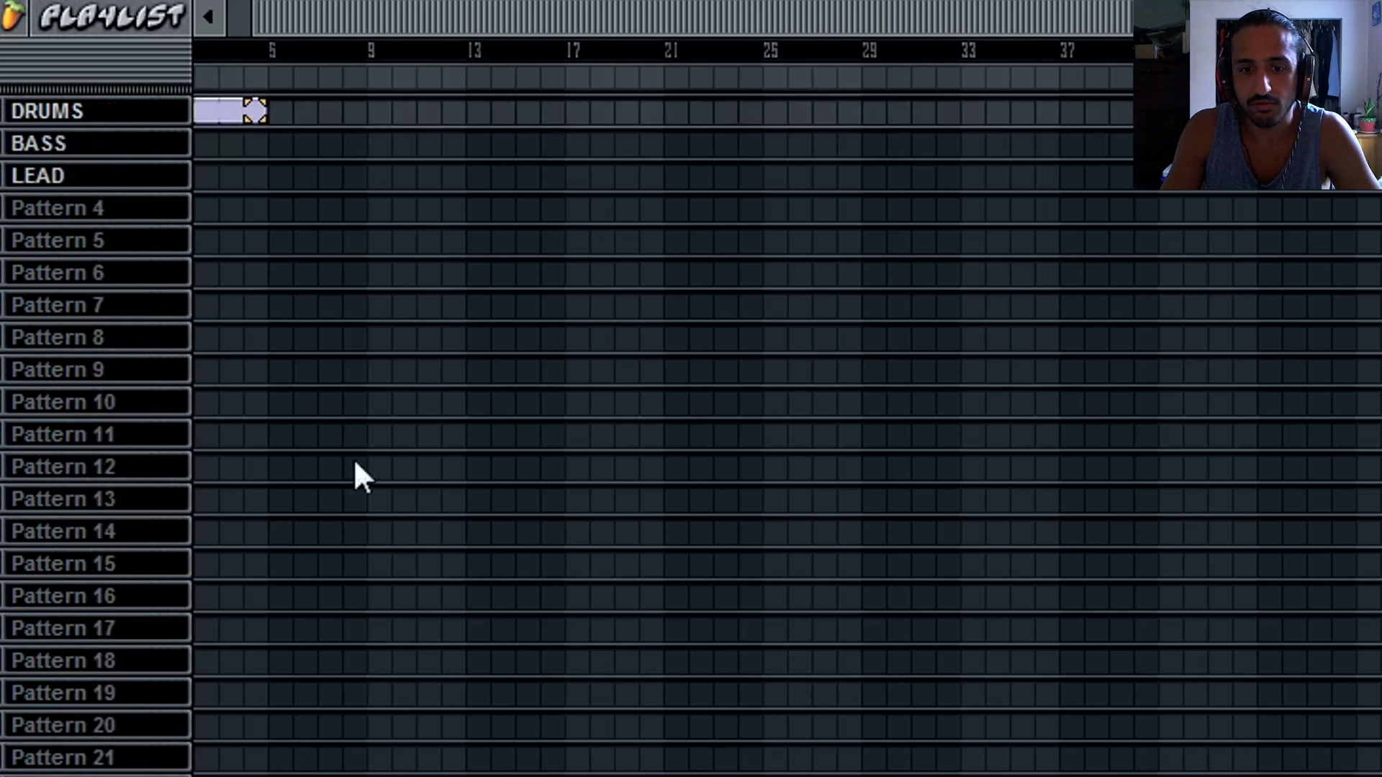
scroll(662, 432, down, 20)
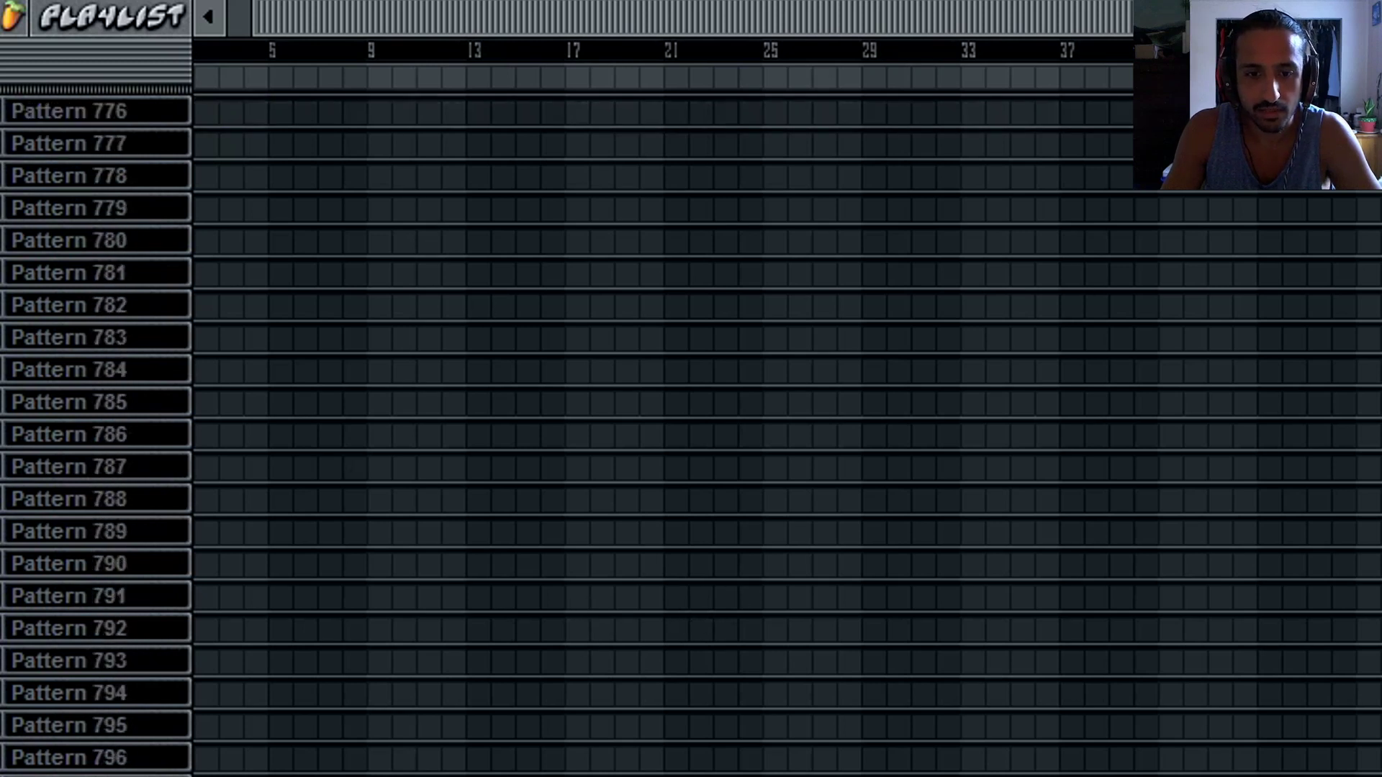
scroll(662, 432, up, 20)
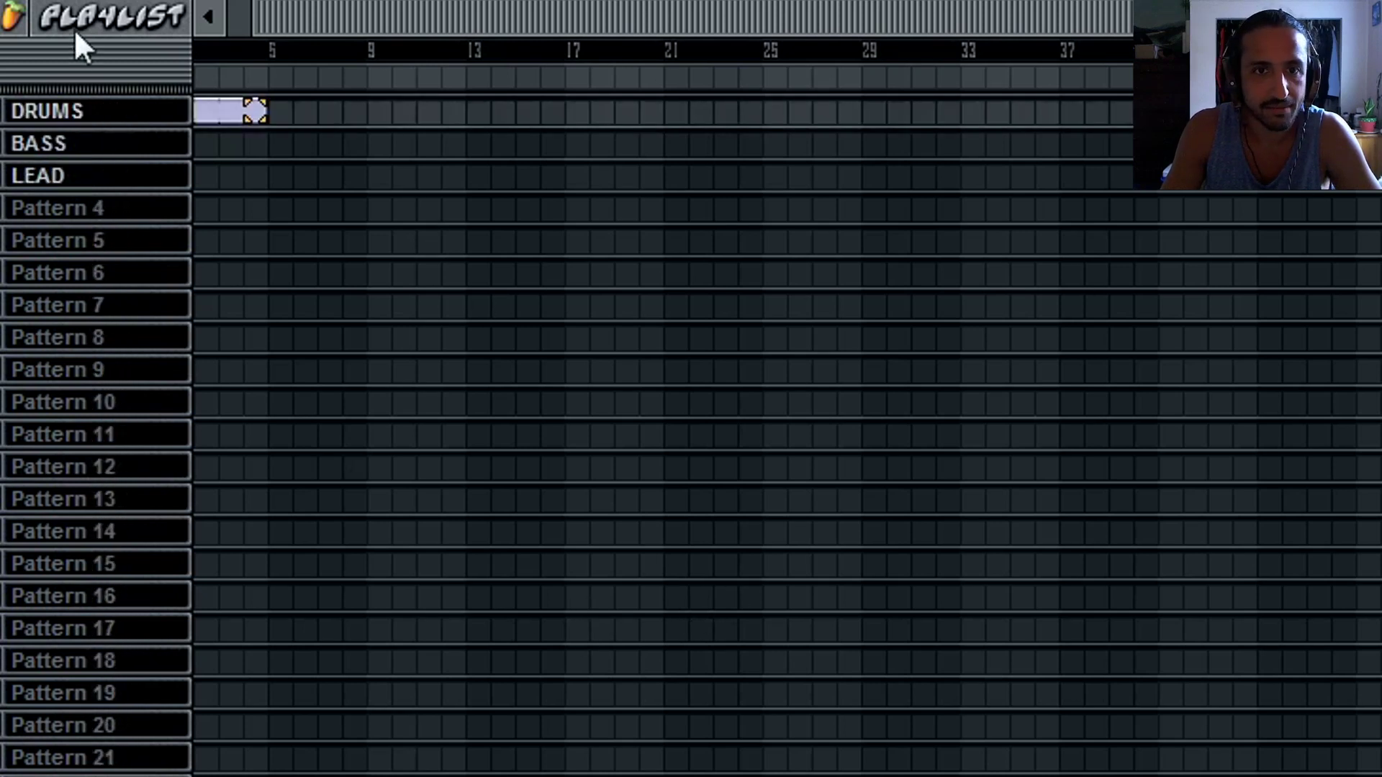
click(7, 20)
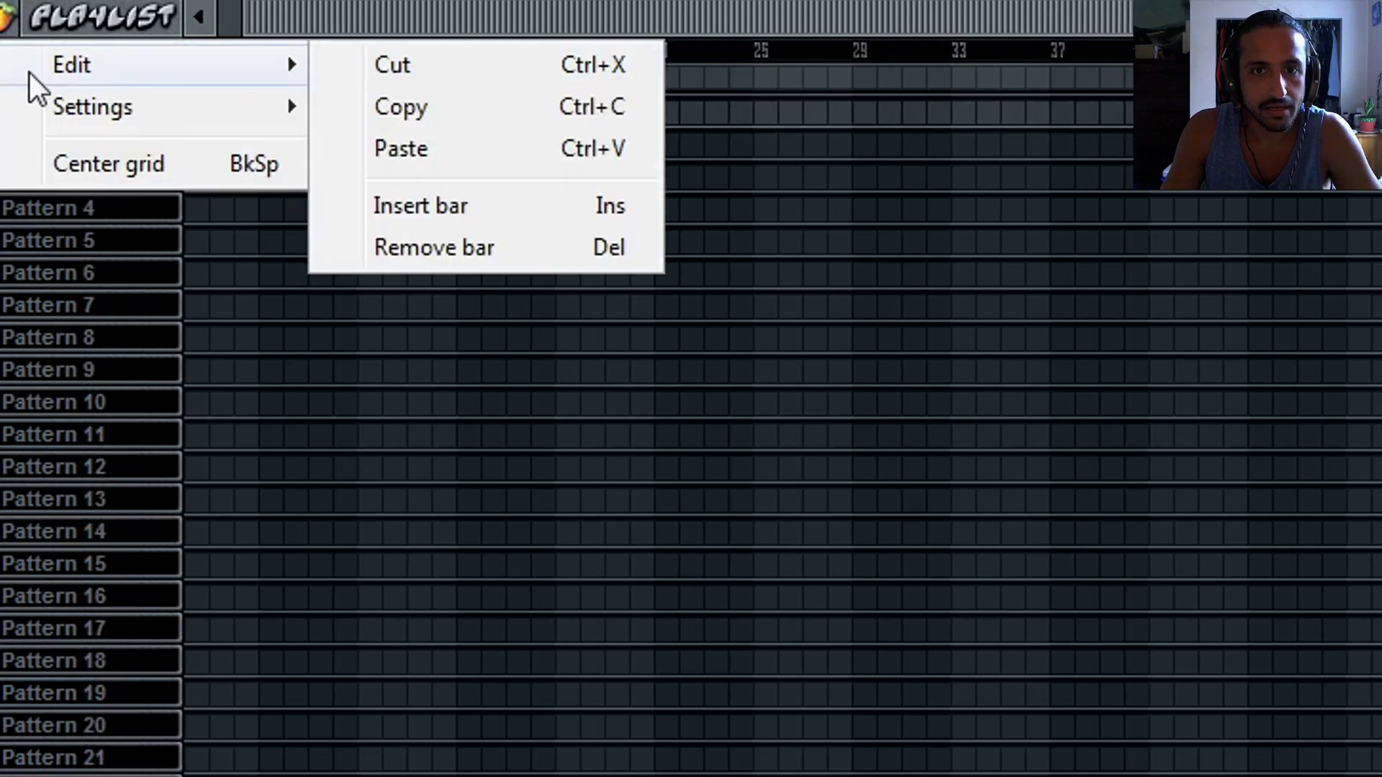
click(50, 167)
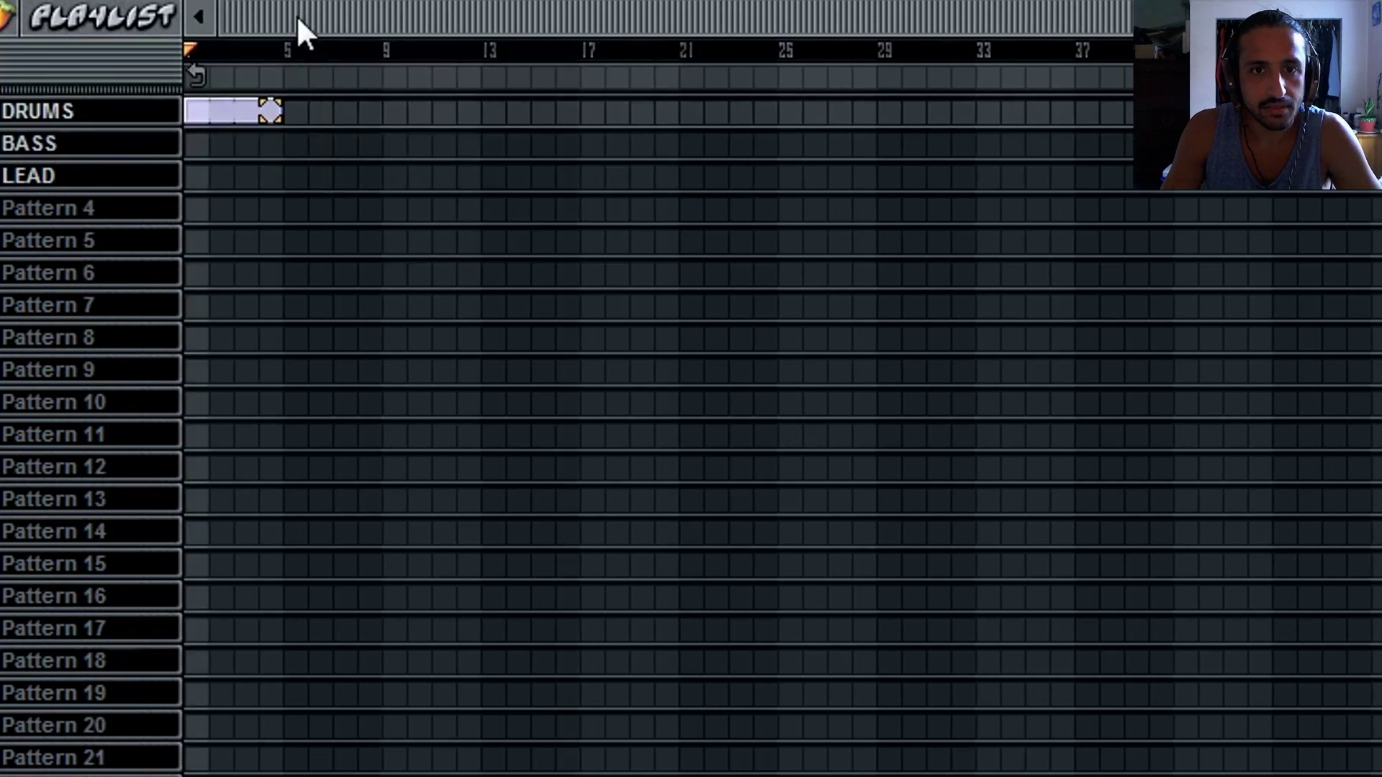
Erase the DRUMS blocks and repaint them across bars 1 to 8 of the Playlist.
right_click(270, 114)
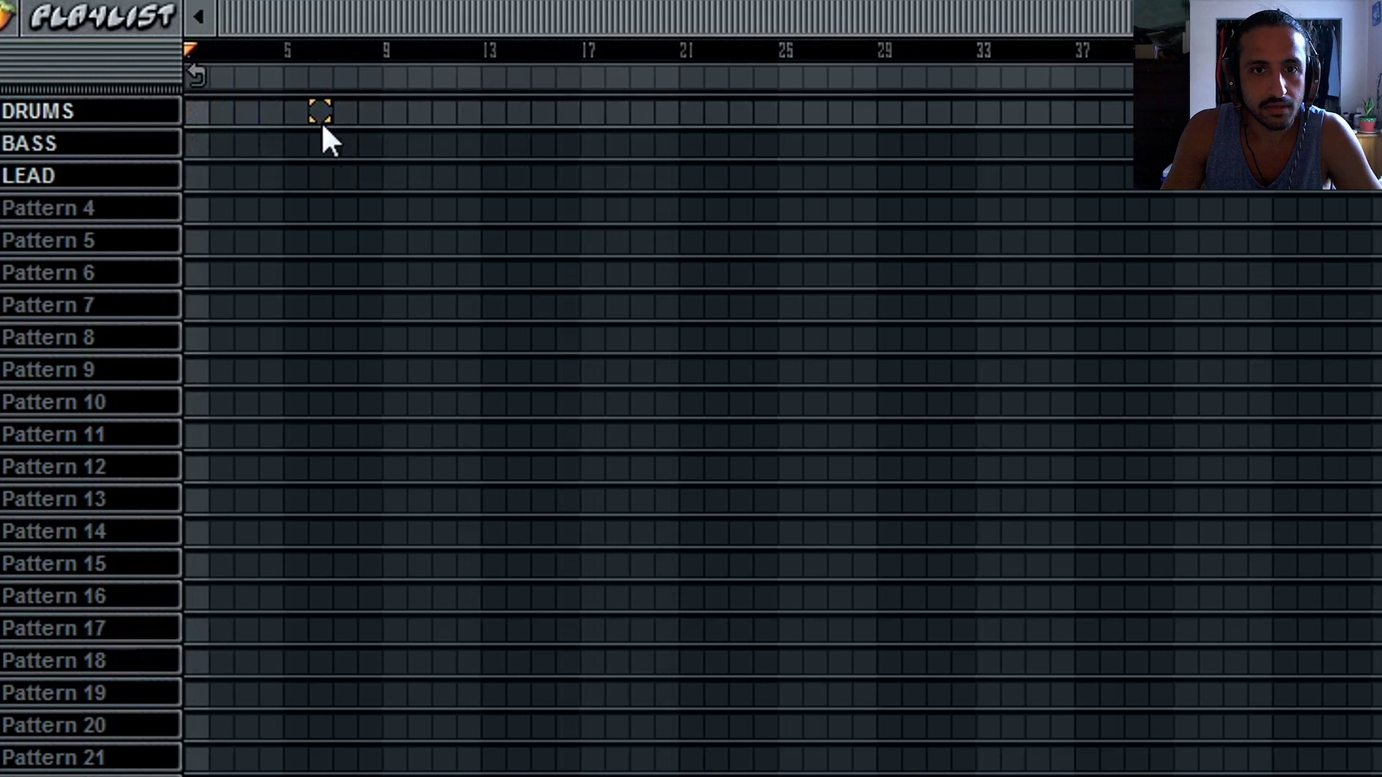
click(196, 112)
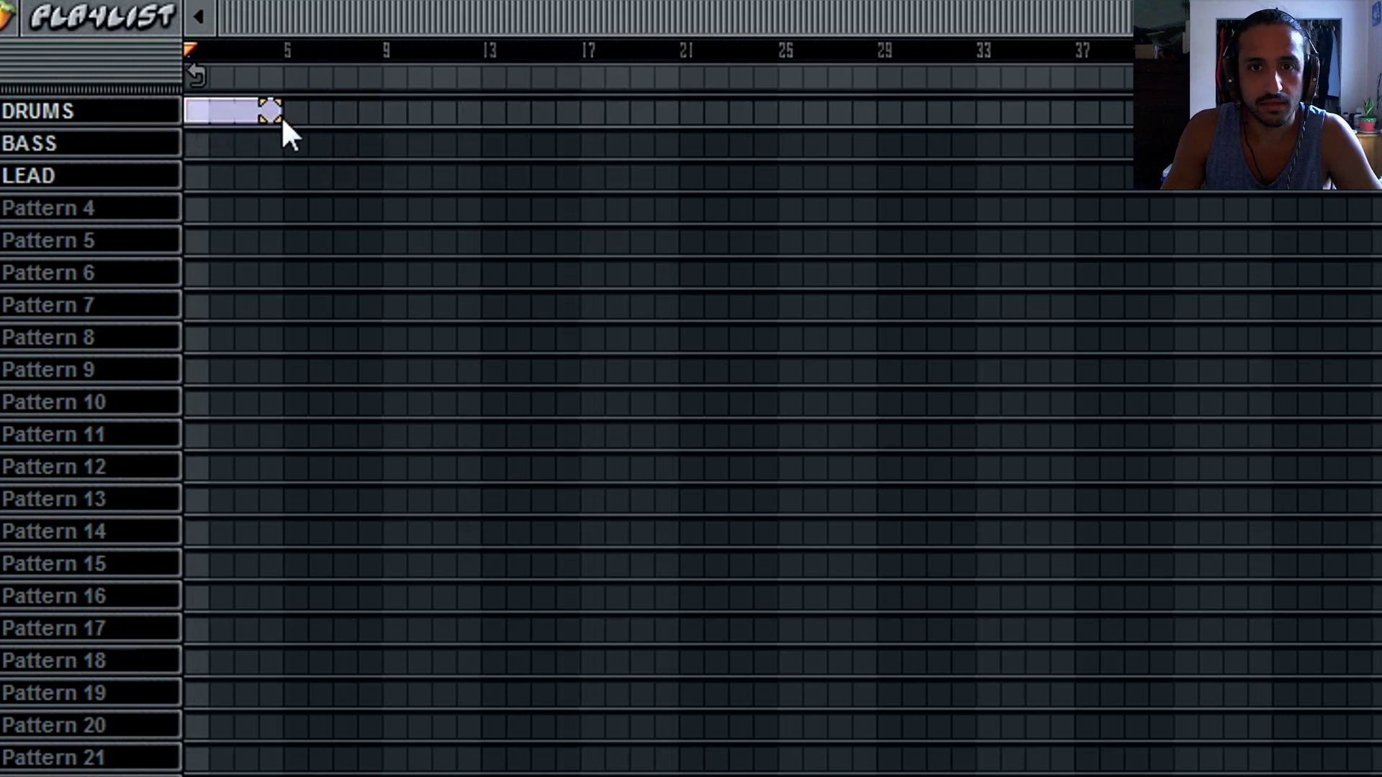
drag(282, 113, 366, 113)
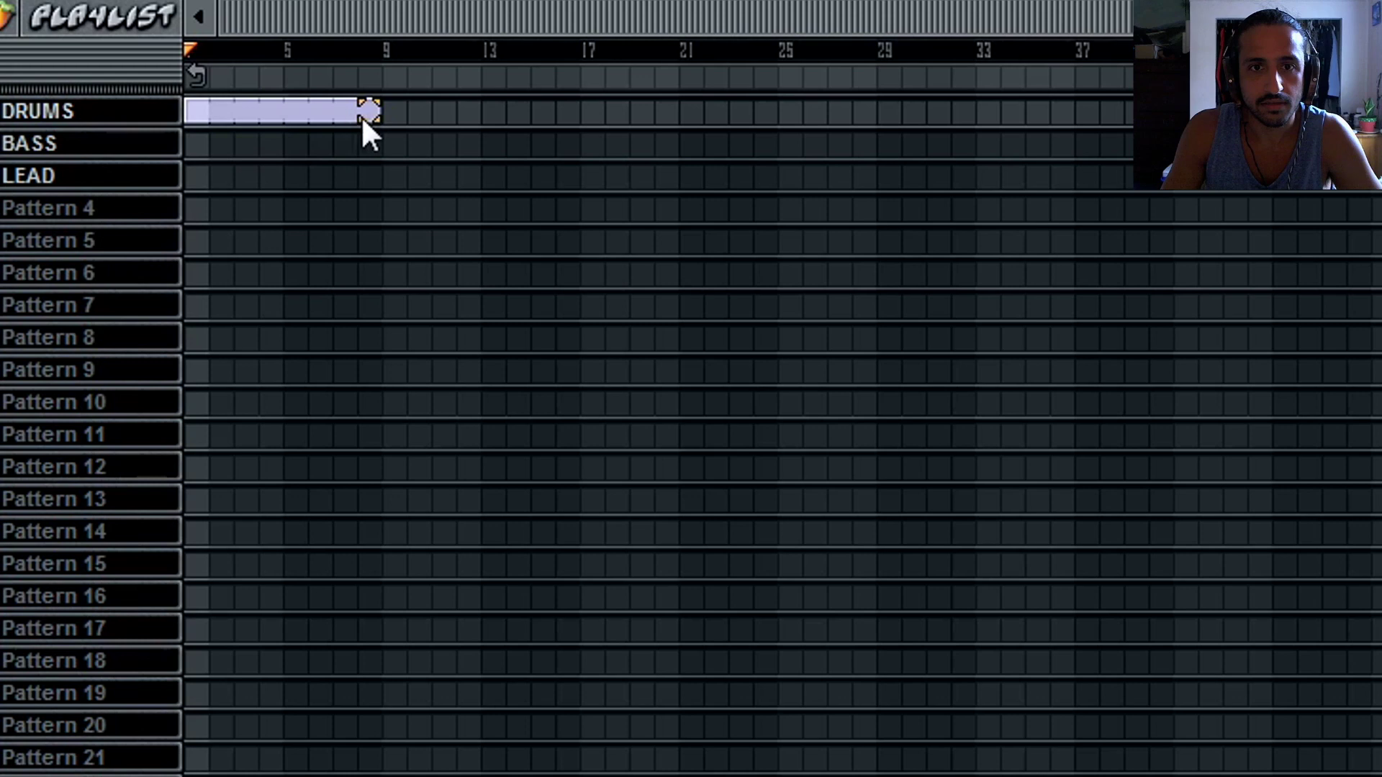
Select bar 4 in the Playlist, set the loop marker at bar 8, turn LOOP on and toggle playback.
click(275, 55)
click(314, 51)
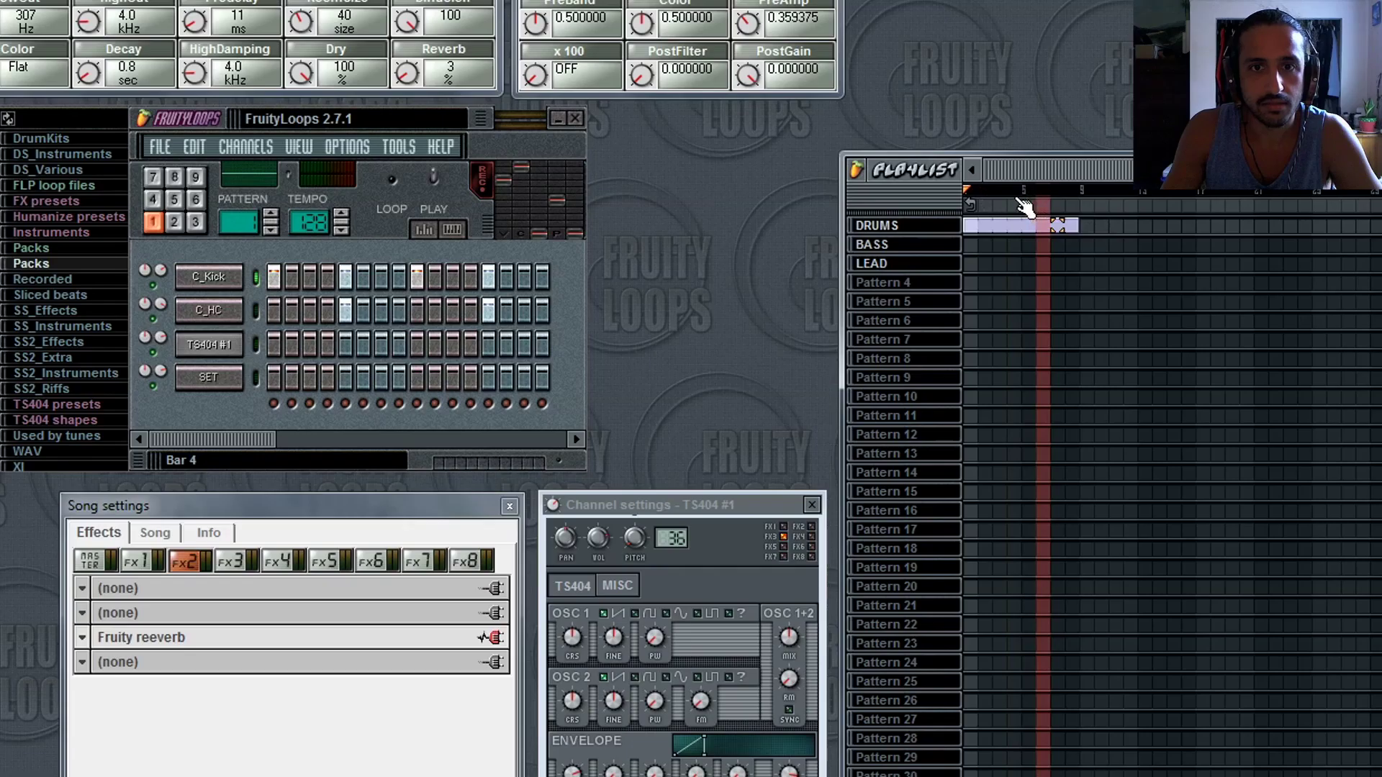
click(1015, 204)
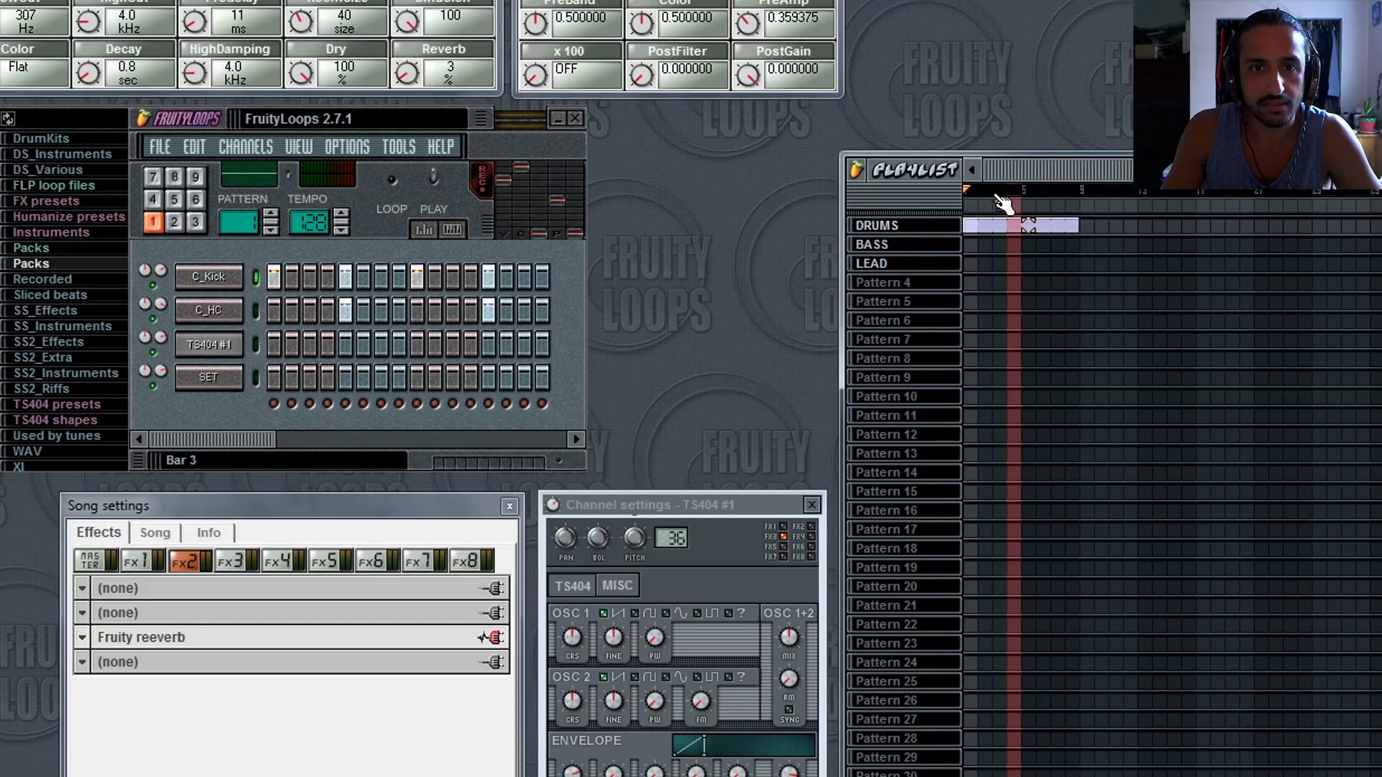
right_click(1071, 204)
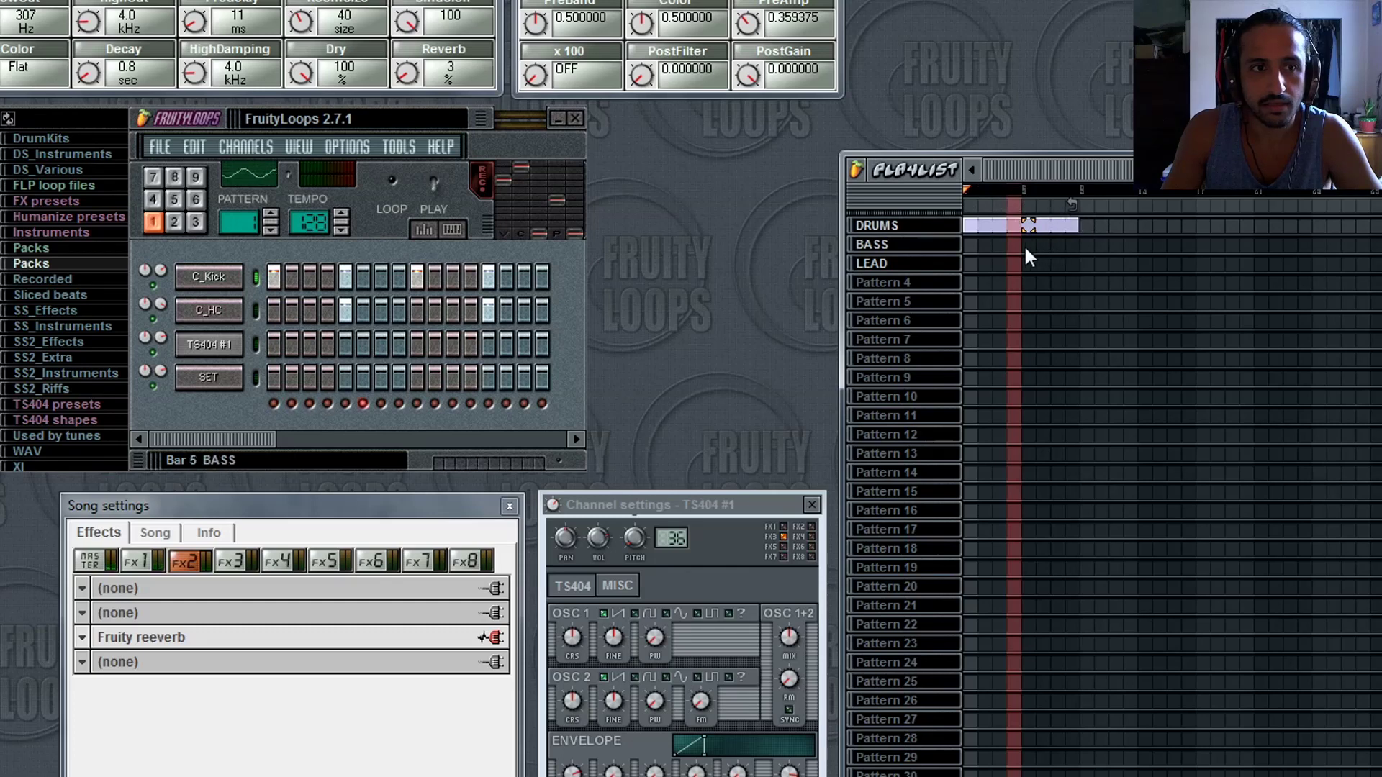
click(394, 179)
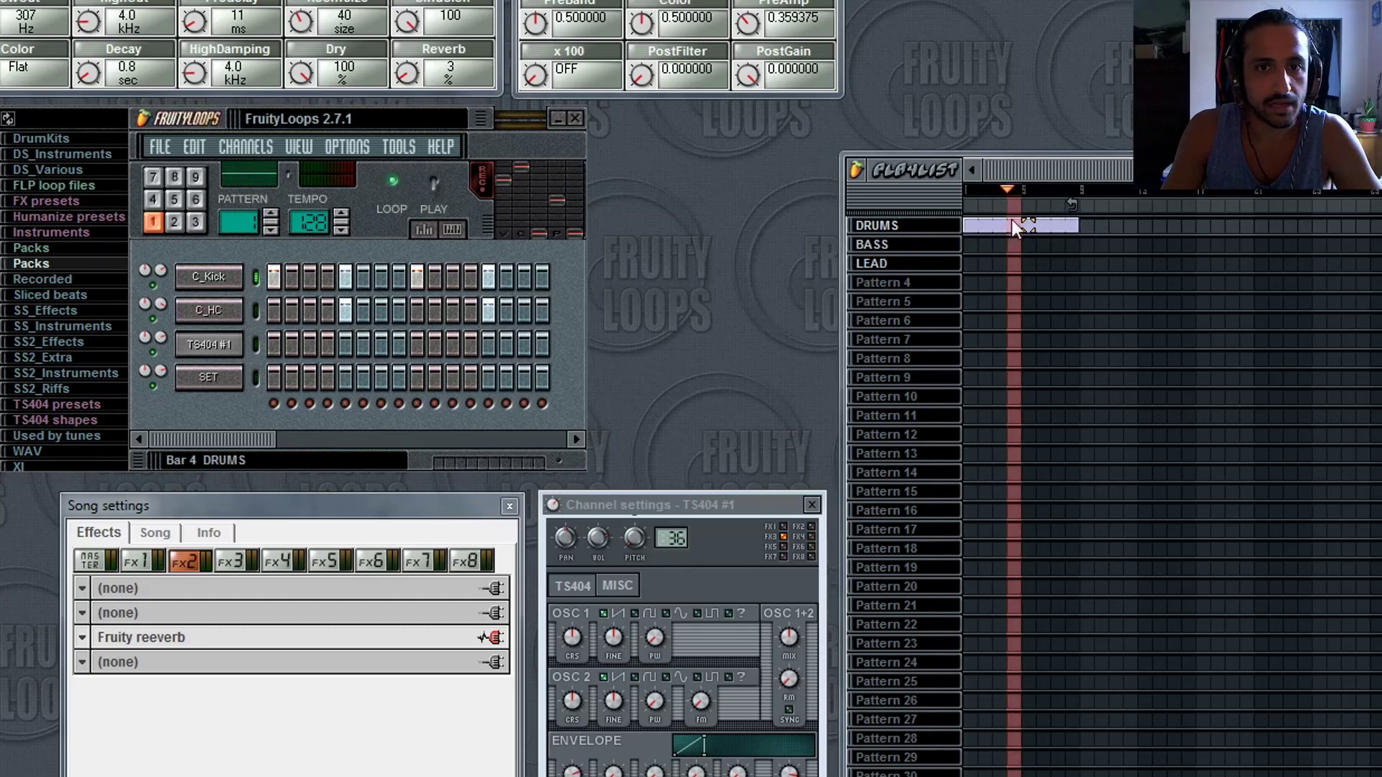
click(434, 181)
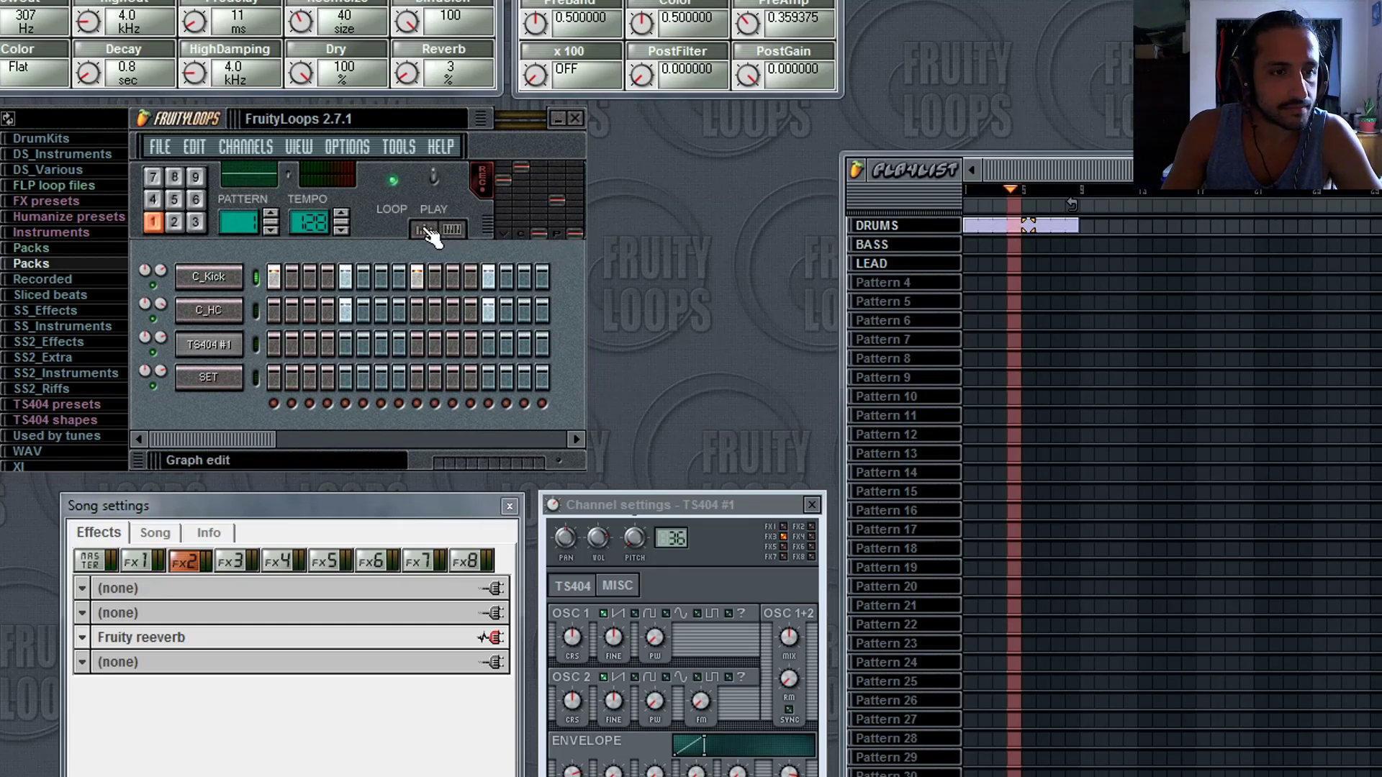
Move the Playlist song position to bar 4, on to bar 8 and back to bar 1.
click(250, 150)
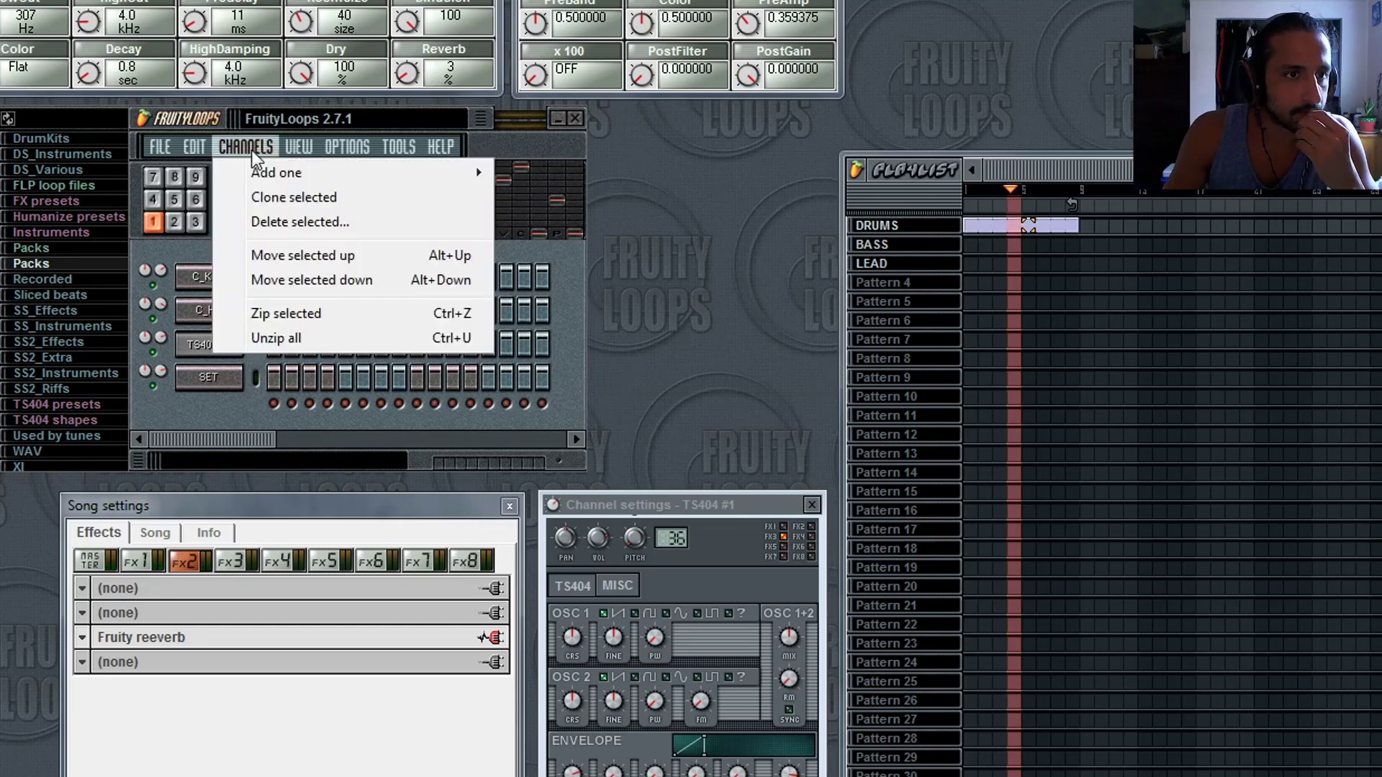
click(252, 149)
click(966, 191)
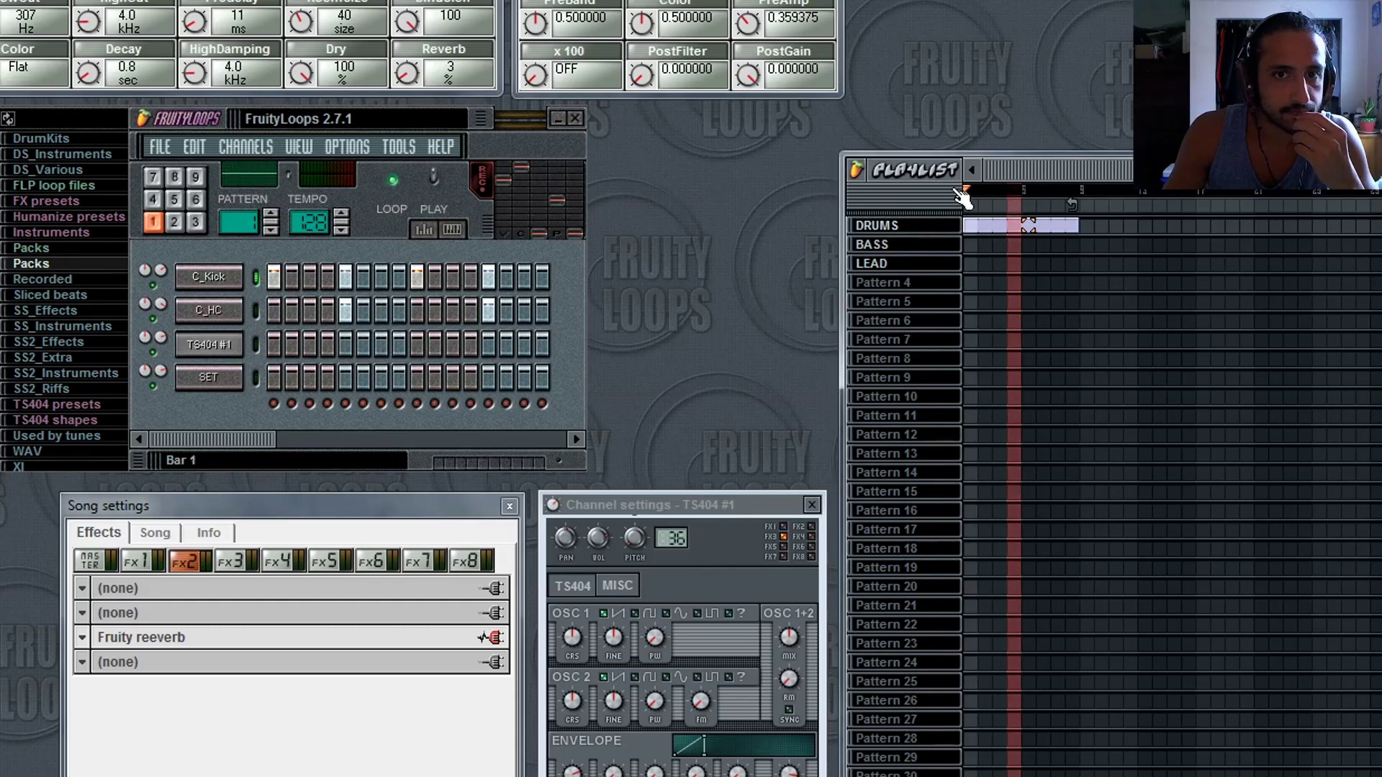
drag(976, 196, 1010, 195)
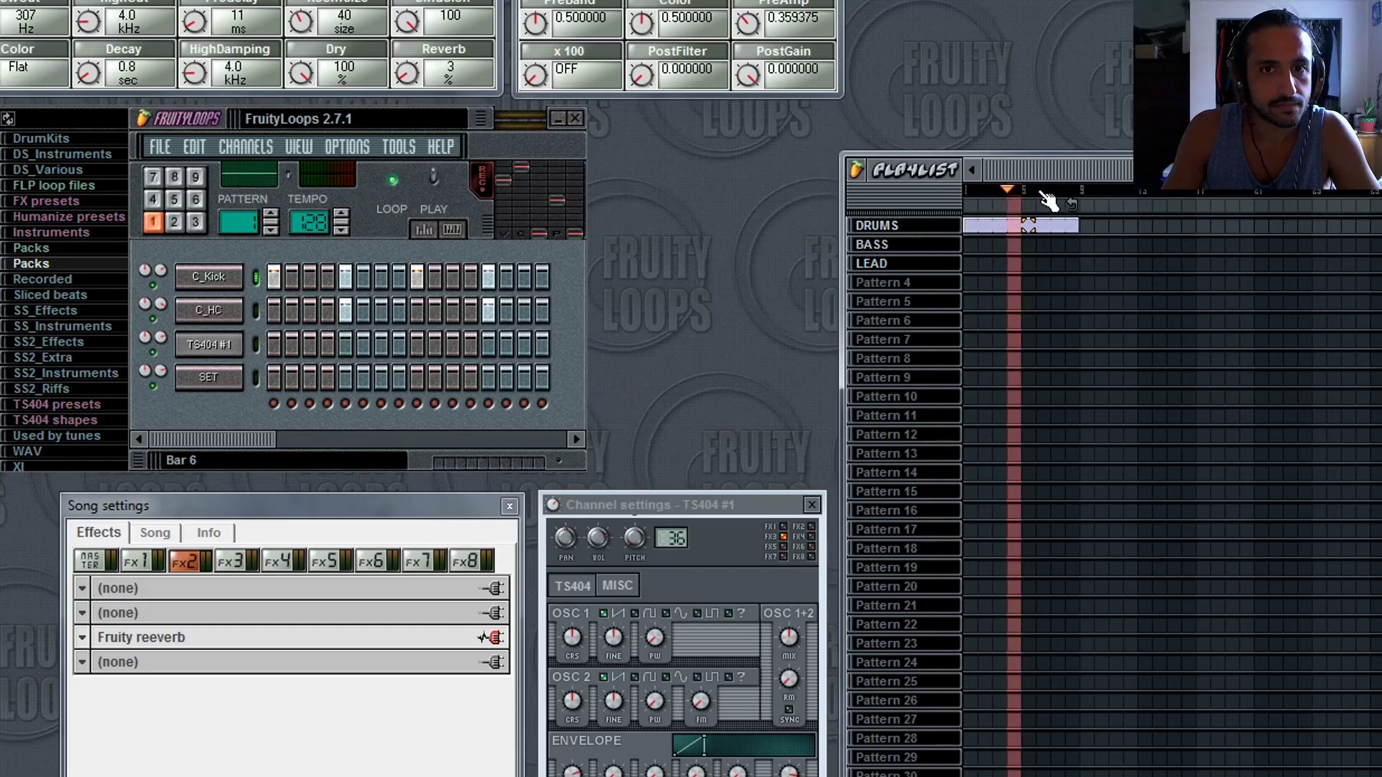
mouse_move(1047, 195)
mouse_down()
mouse_move(1085, 197)
mouse_move(1068, 197)
mouse_up()
click(965, 193)
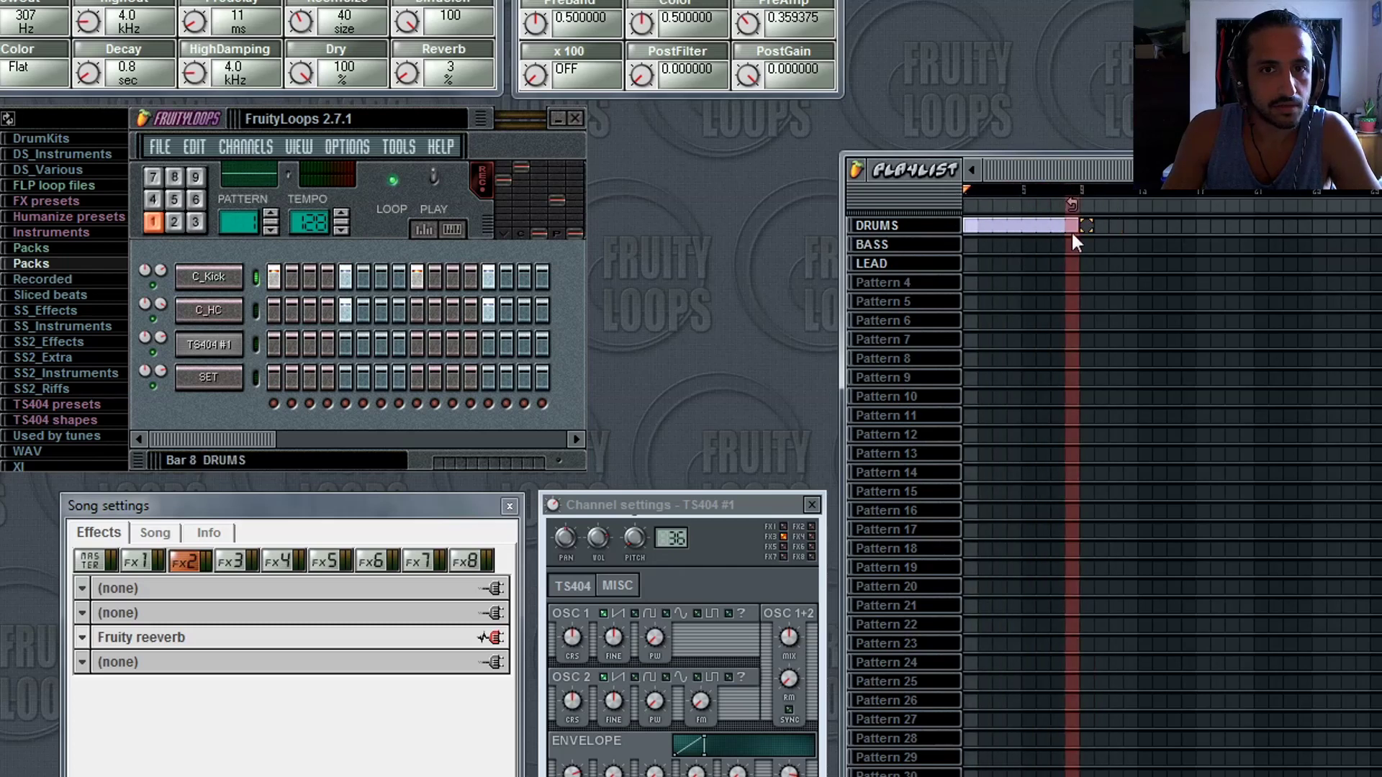
click(980, 196)
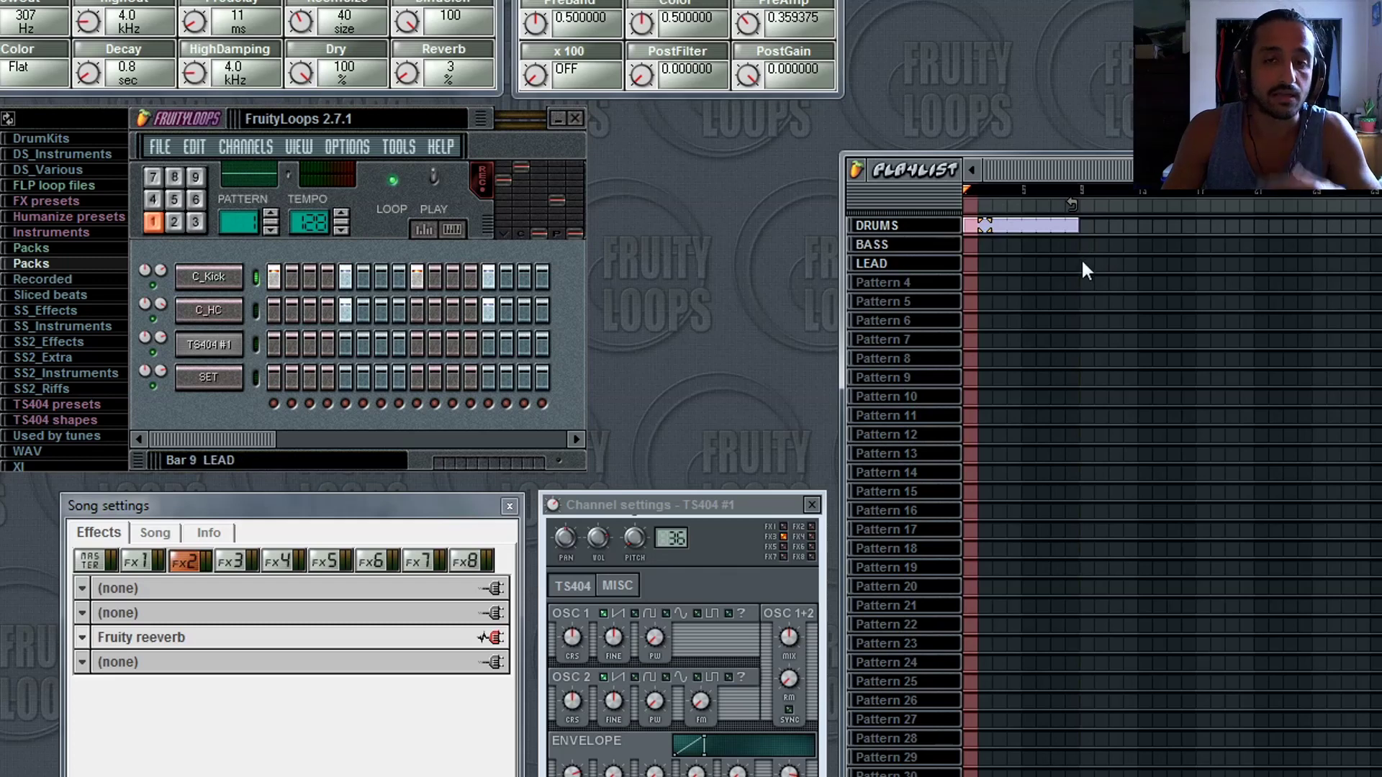
Erase the DRUMS blocks from bars 1 to 8 and toggle the third TS404 #1 step on and off.
drag(1076, 225, 966, 219)
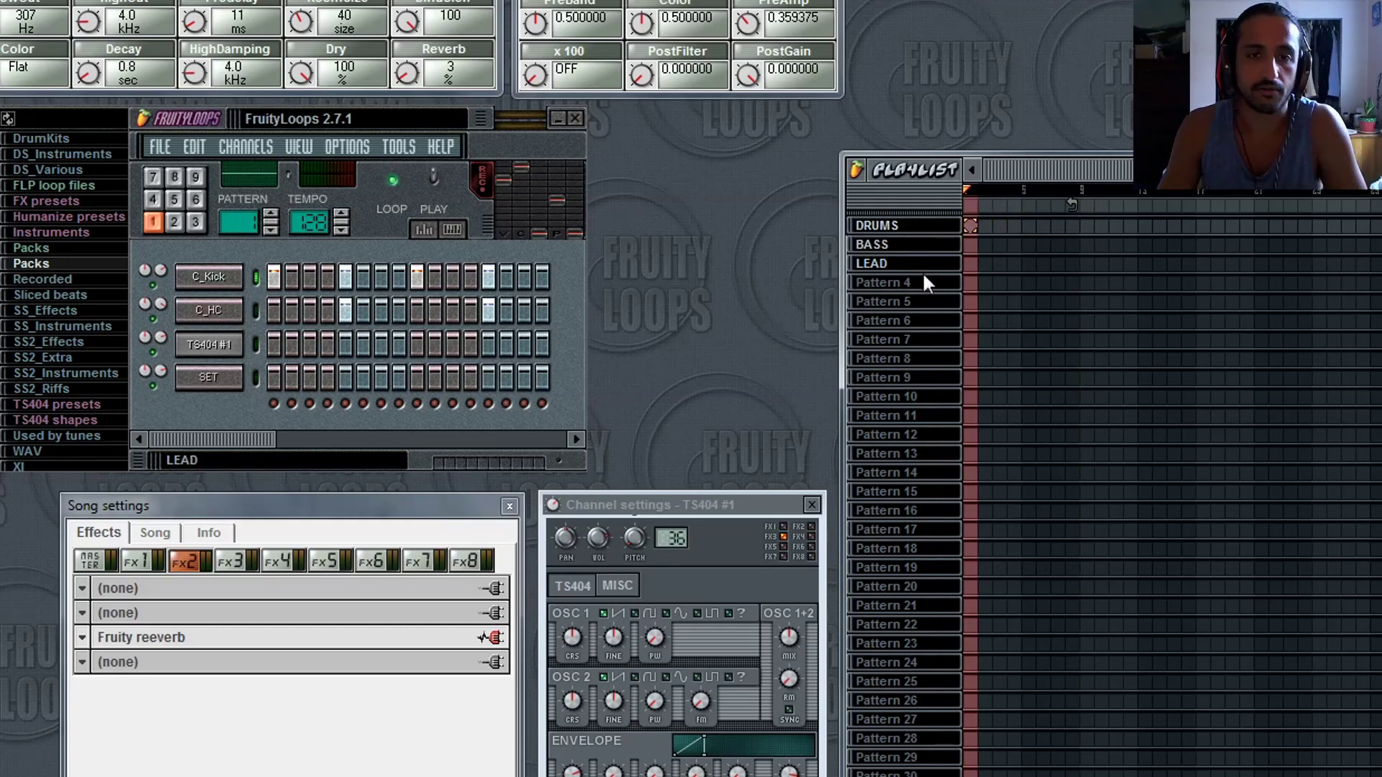
click(973, 203)
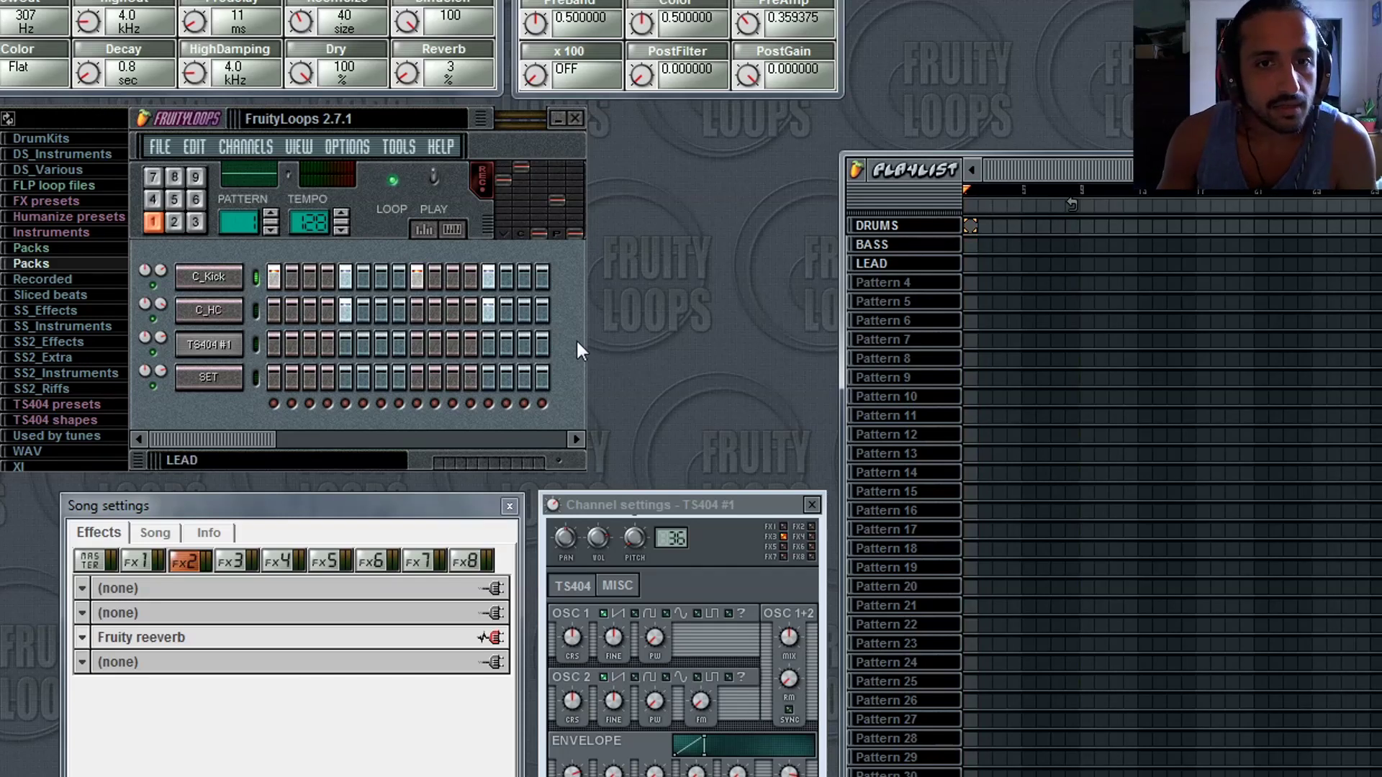
click(311, 344)
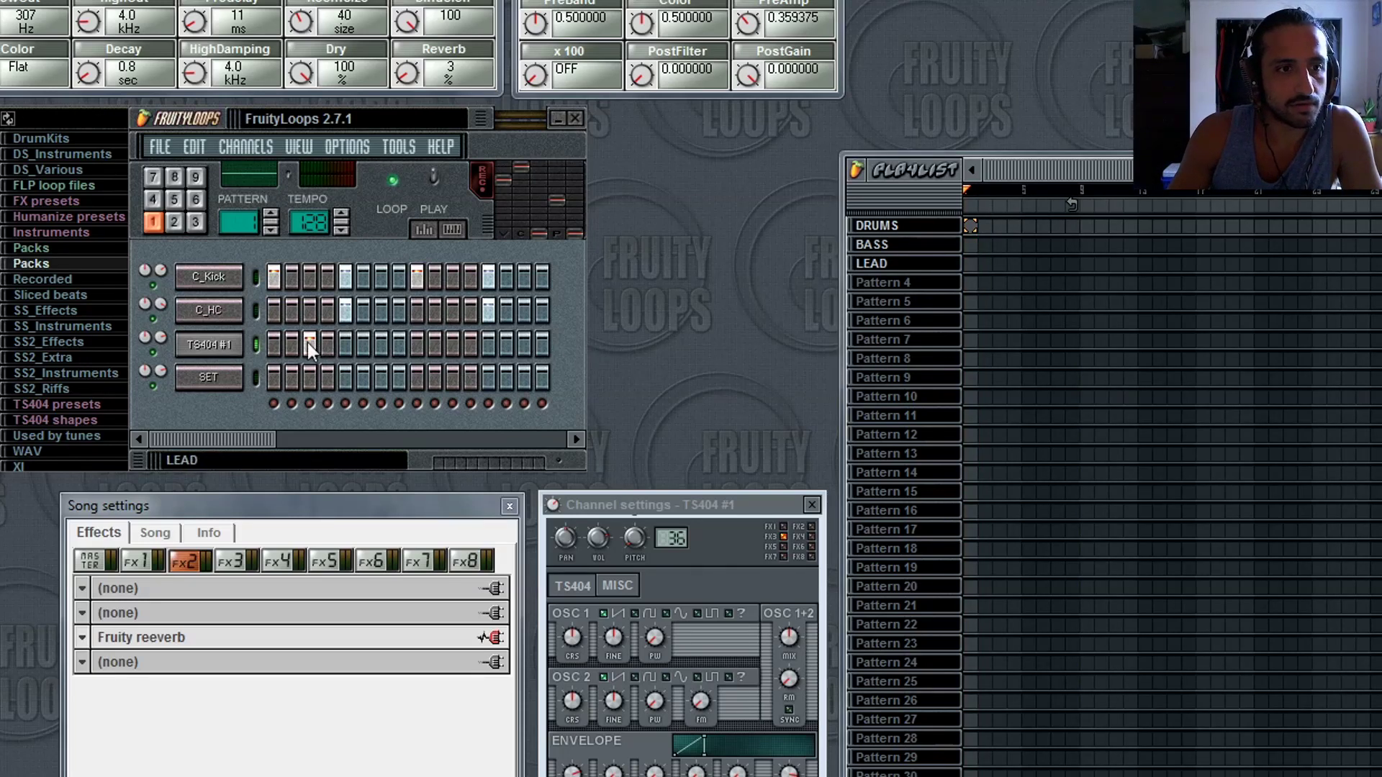
click(309, 343)
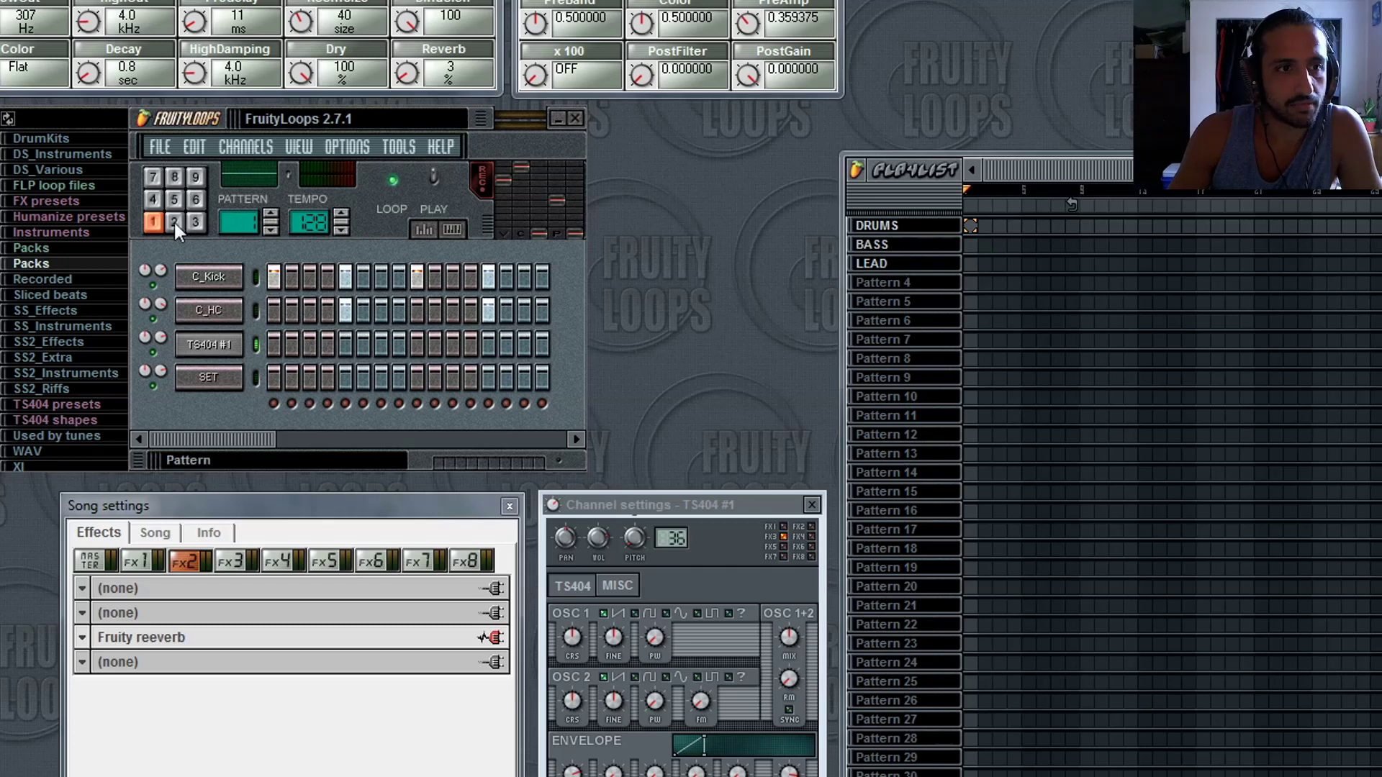
Compare the step sequences of patterns 1, 2 and 3 by switching between them.
click(174, 222)
click(196, 223)
click(175, 225)
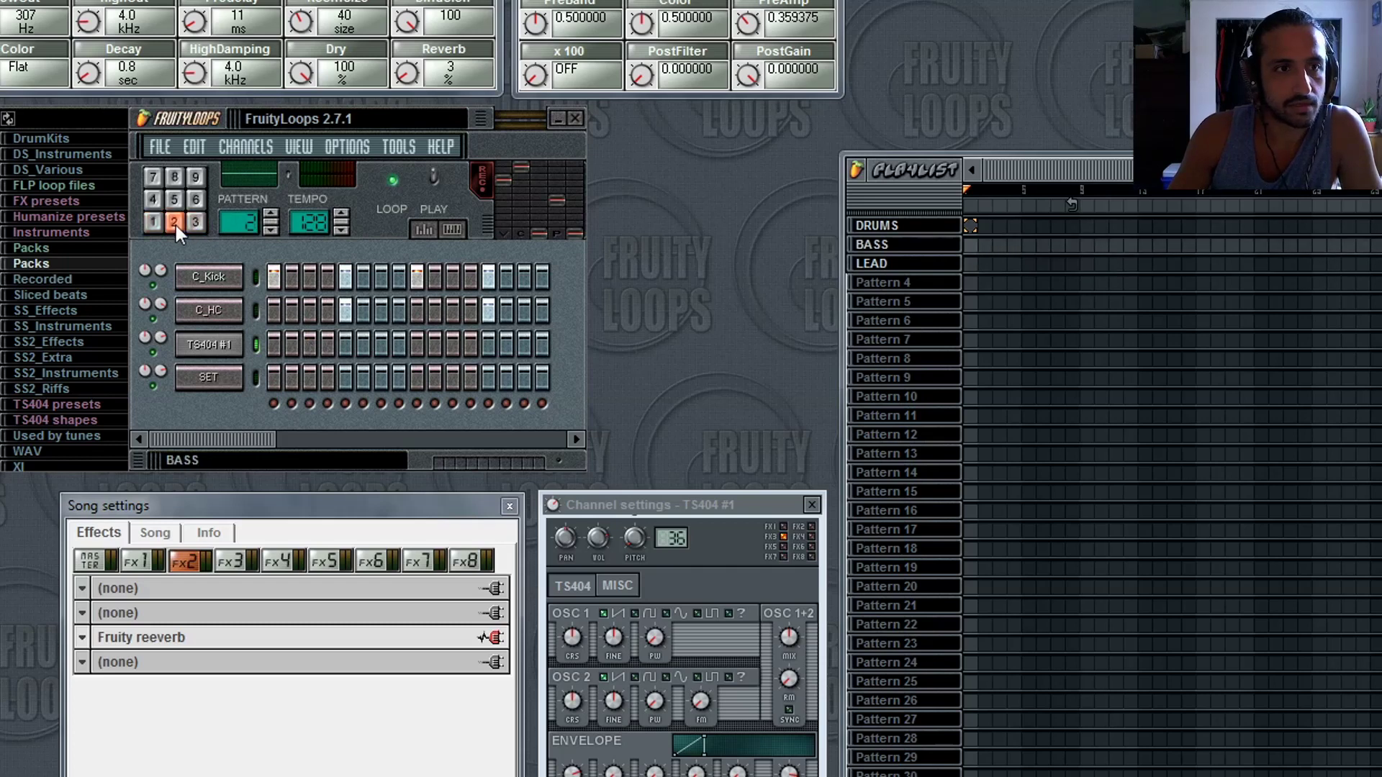
click(153, 224)
click(176, 226)
click(195, 226)
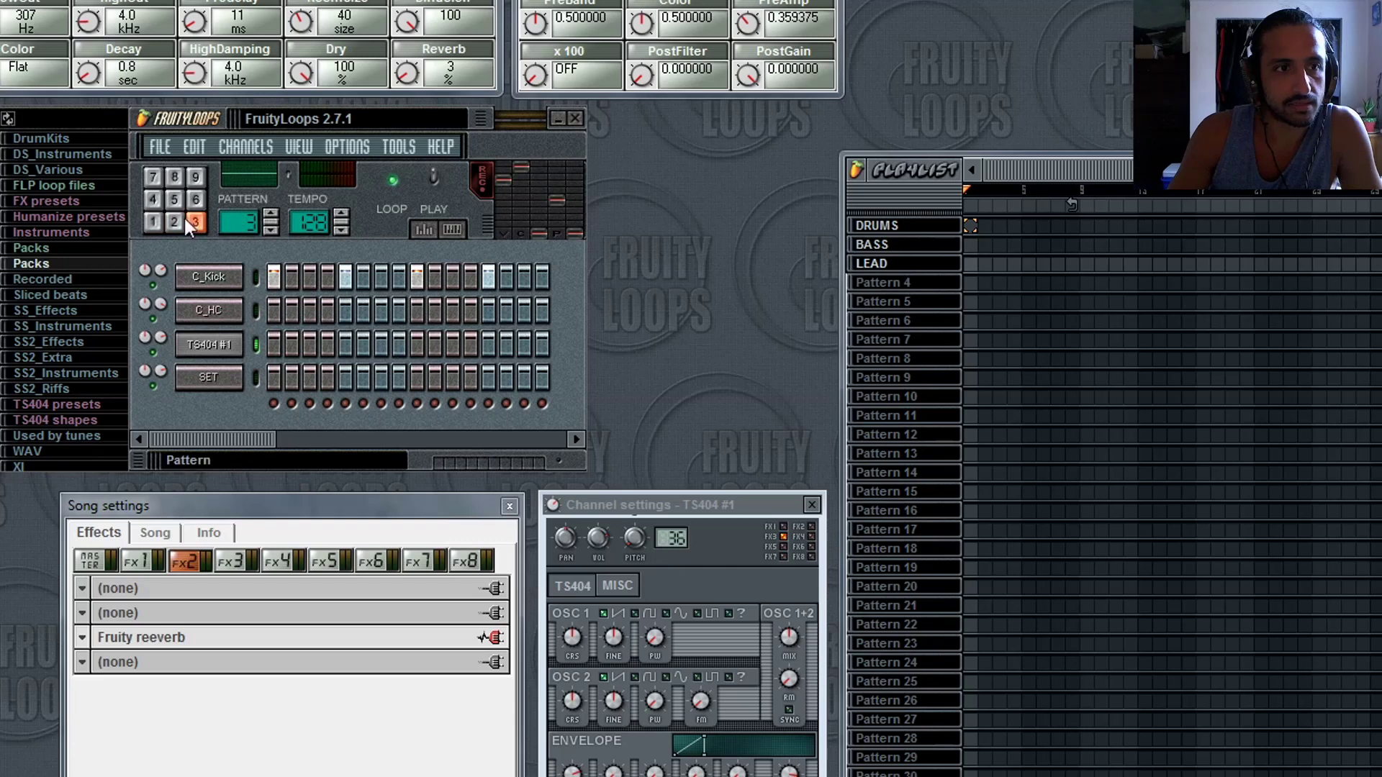
click(174, 223)
click(153, 223)
click(175, 223)
click(196, 223)
Clear all the C_Kick and C_HC steps from pattern 2.
click(171, 223)
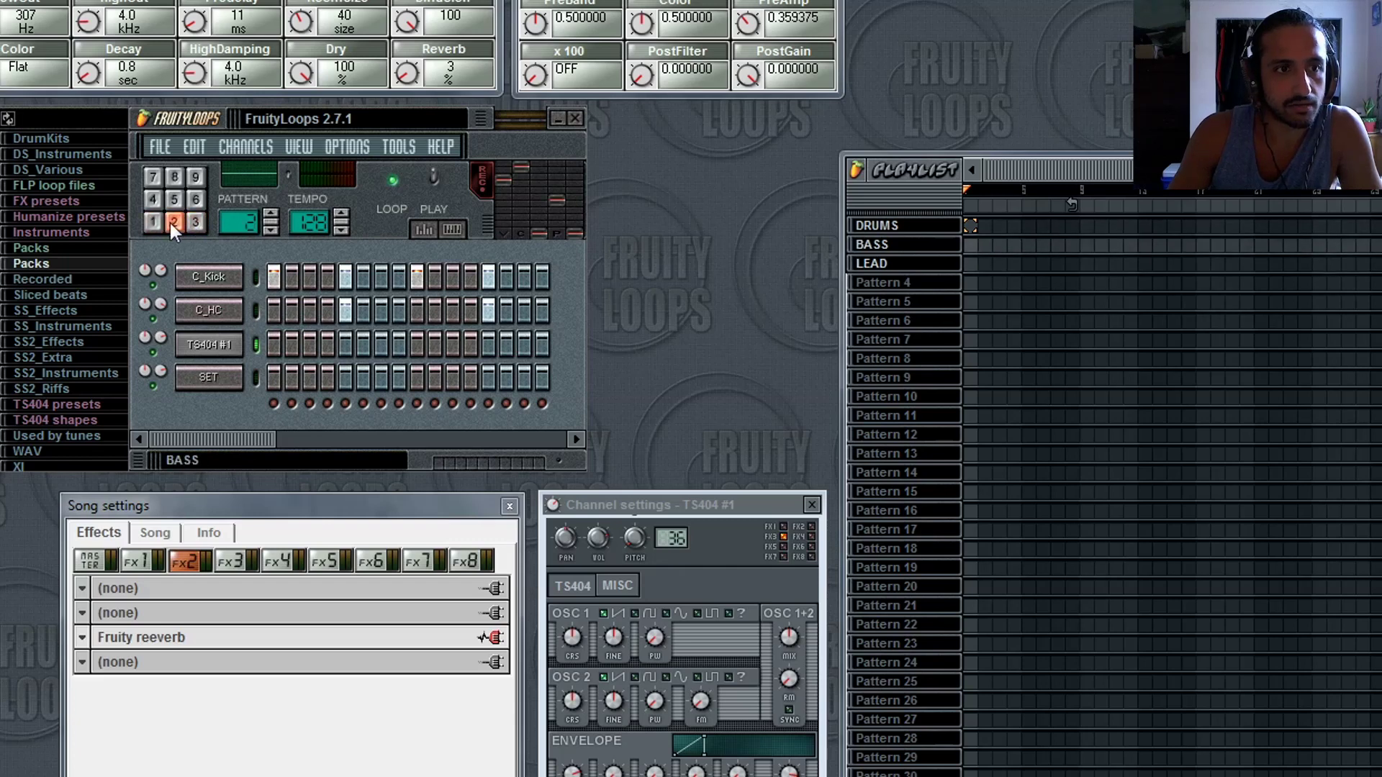
right_click(235, 275)
mouse_move(389, 369)
click(484, 337)
right_click(232, 310)
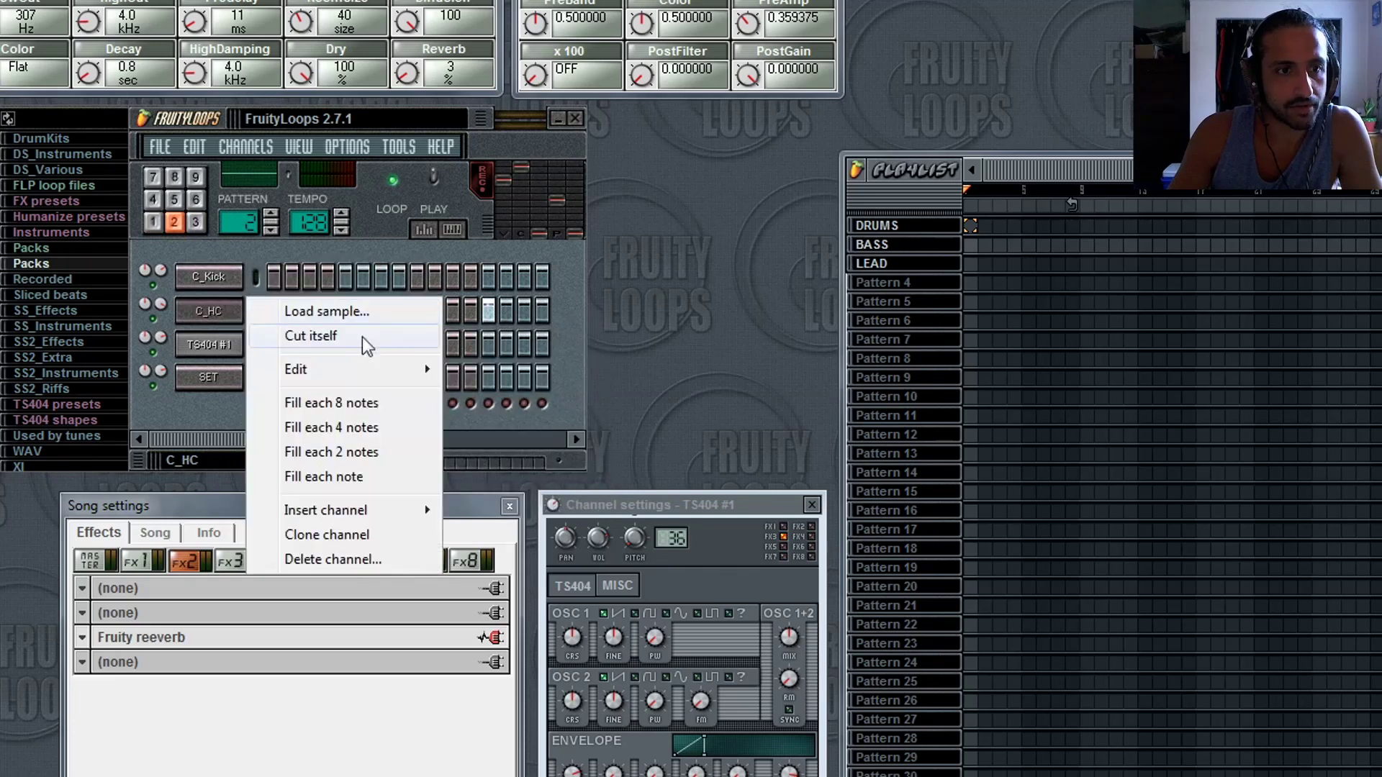
click(483, 369)
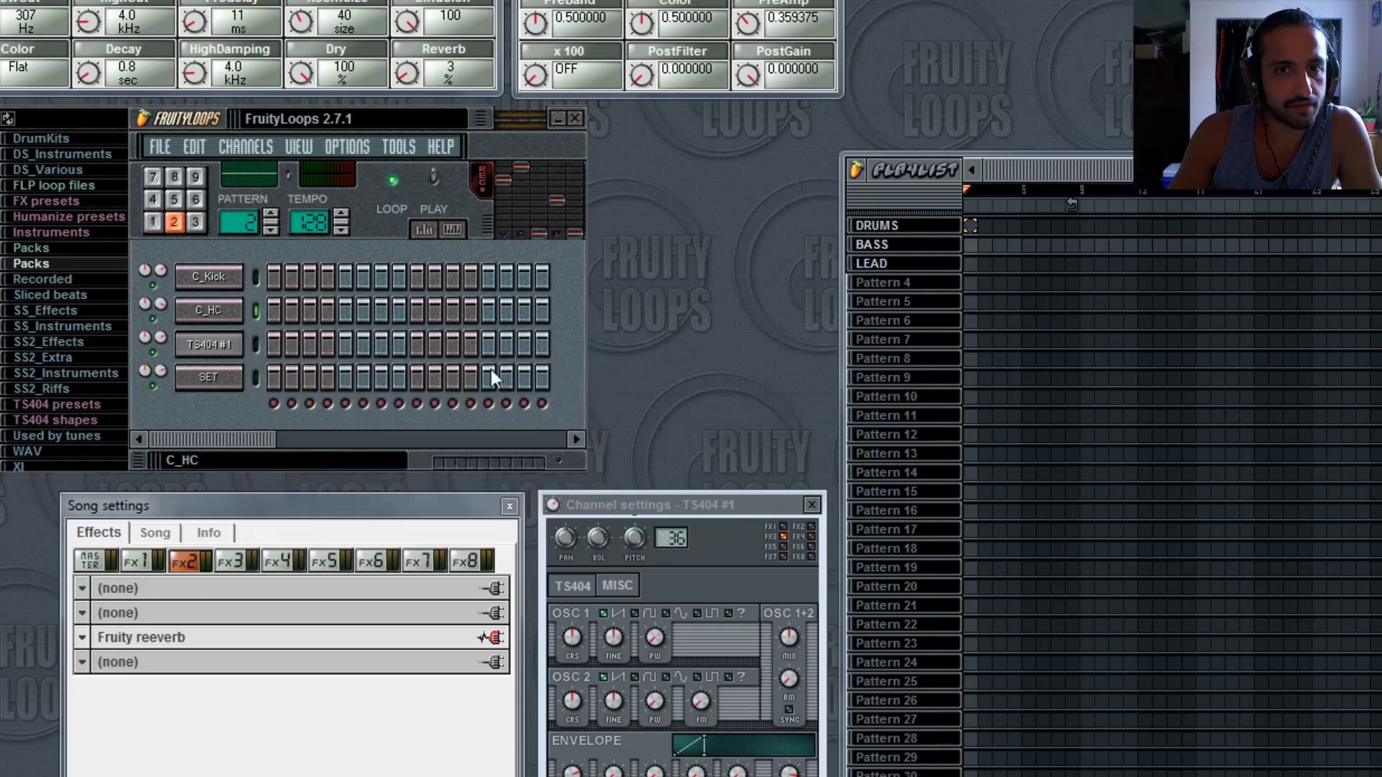
Clear the C_Kick steps from pattern 3.
click(201, 223)
right_click(235, 275)
click(445, 325)
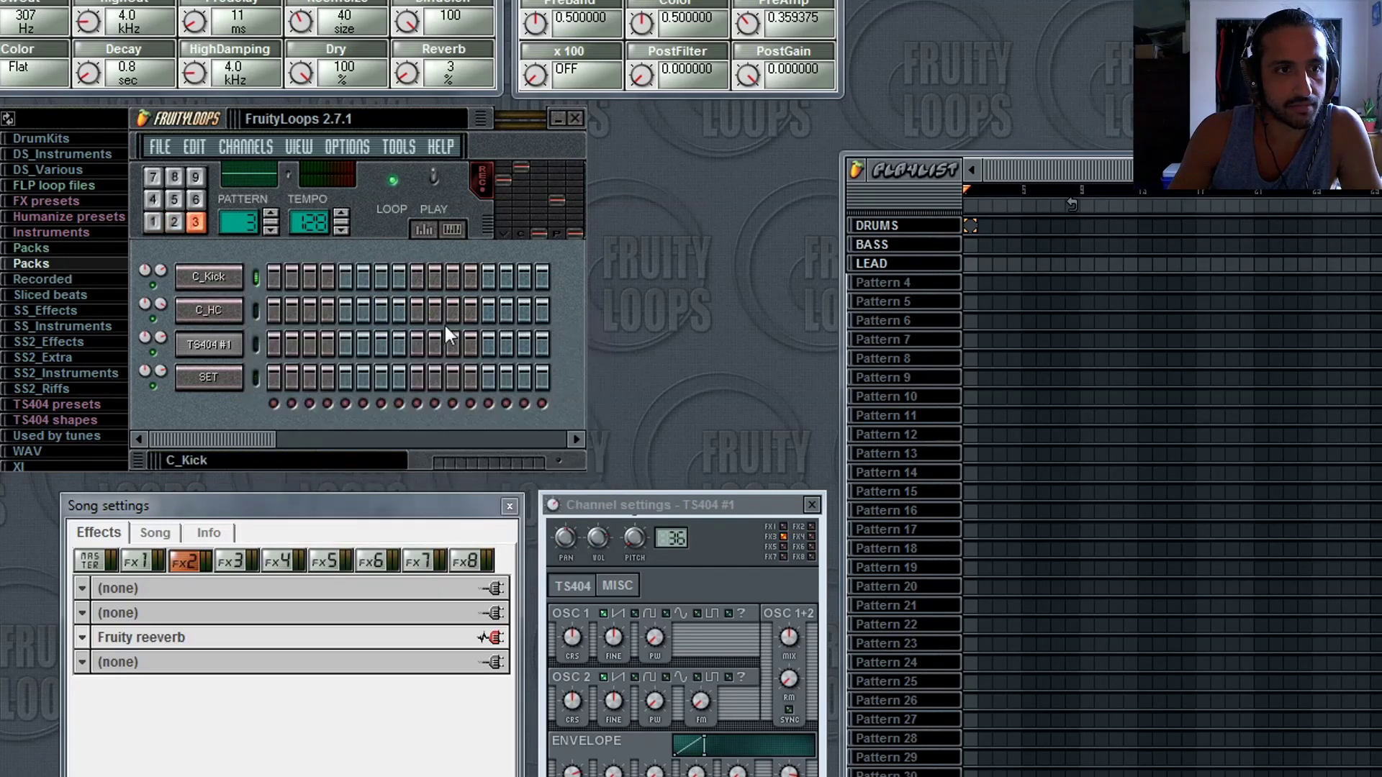
Switch to pattern 1 and fill the DRUMS row of the Playlist from bar 1 to bar 16.
click(153, 223)
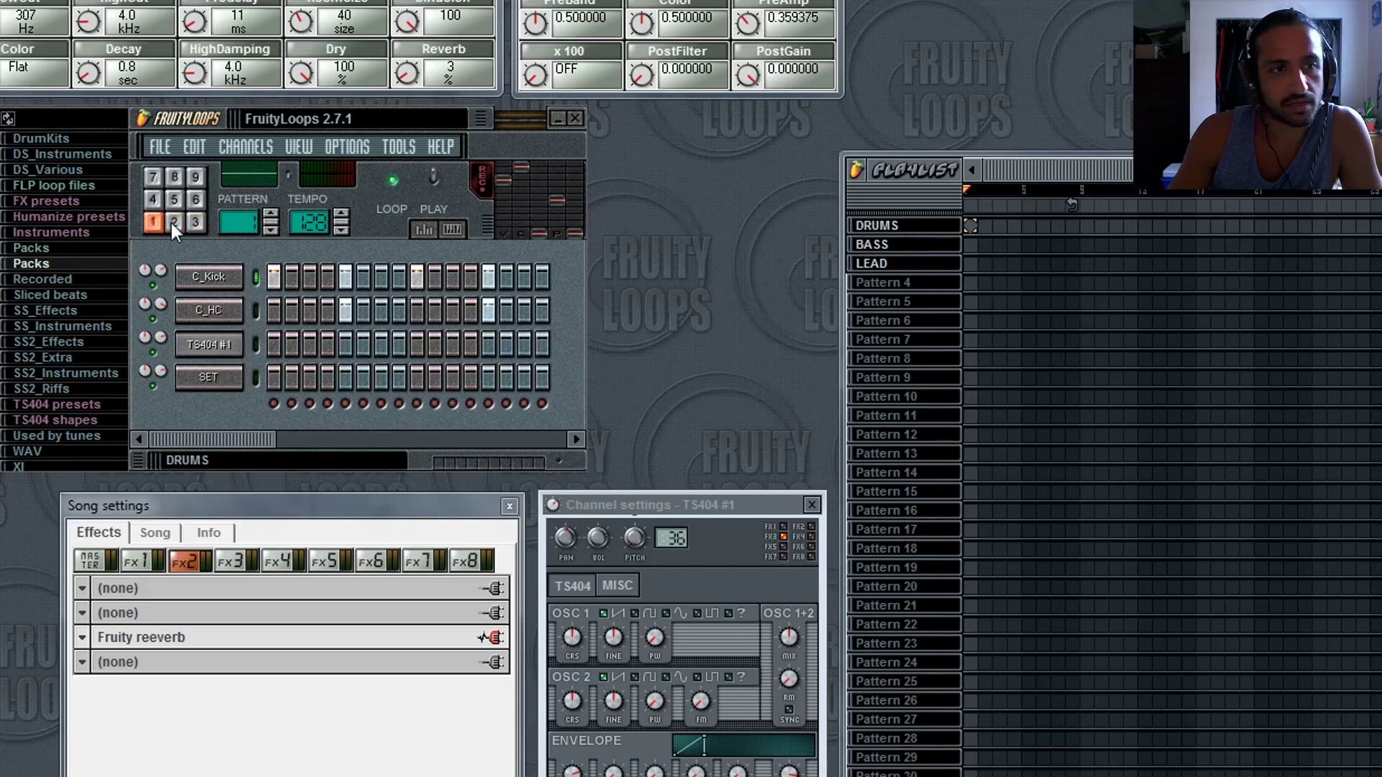
drag(969, 225, 1186, 229)
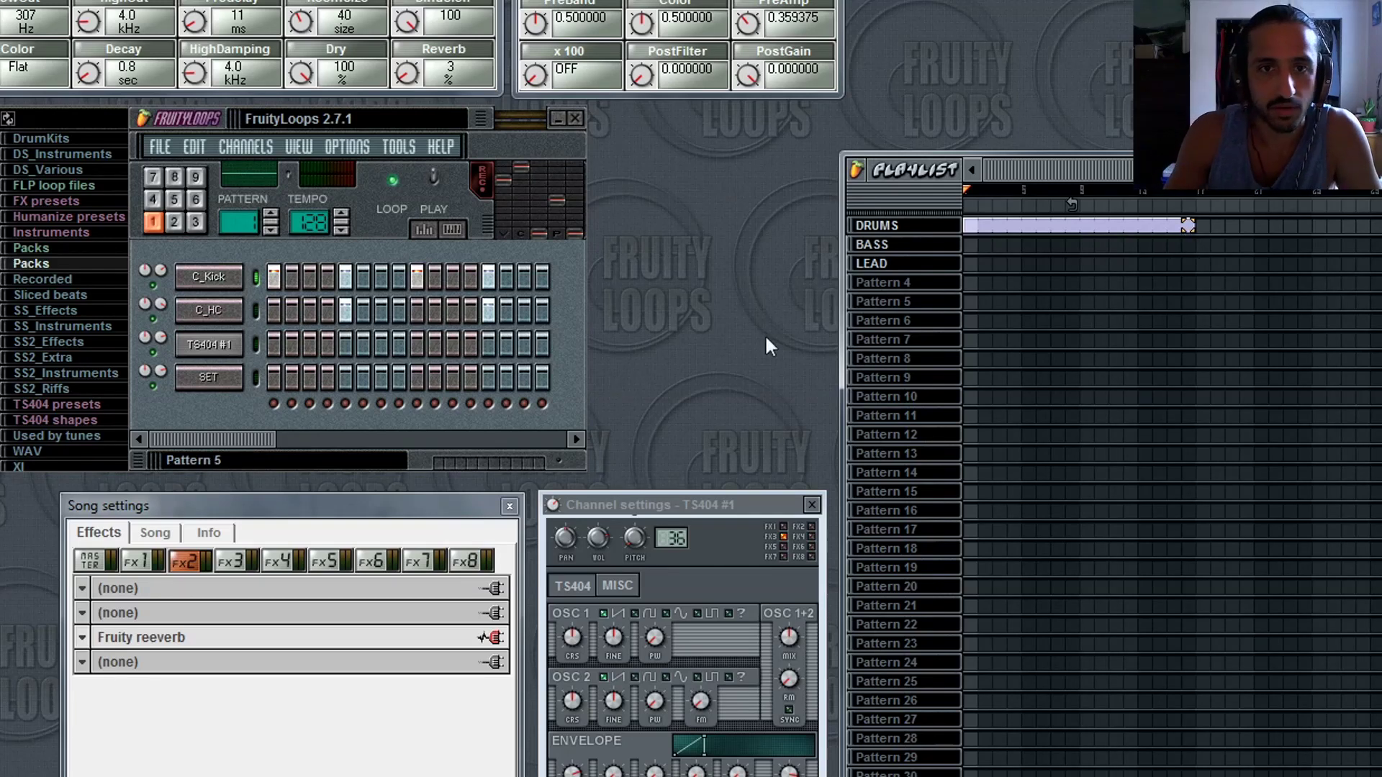
Enter TS404 #1 notes on the third step of every beat throughout pattern 2 and fill the BASS row from bar 1 to bar 16.
click(177, 223)
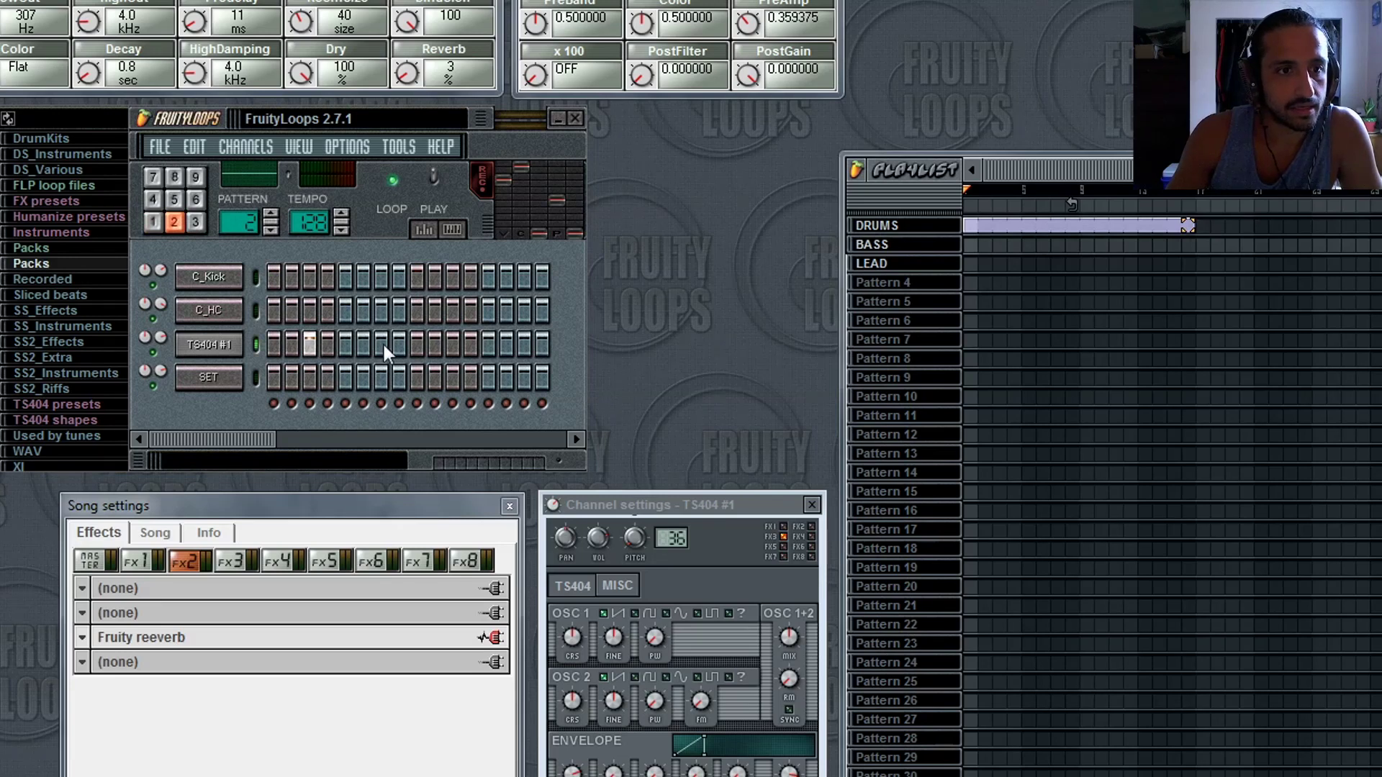
click(368, 435)
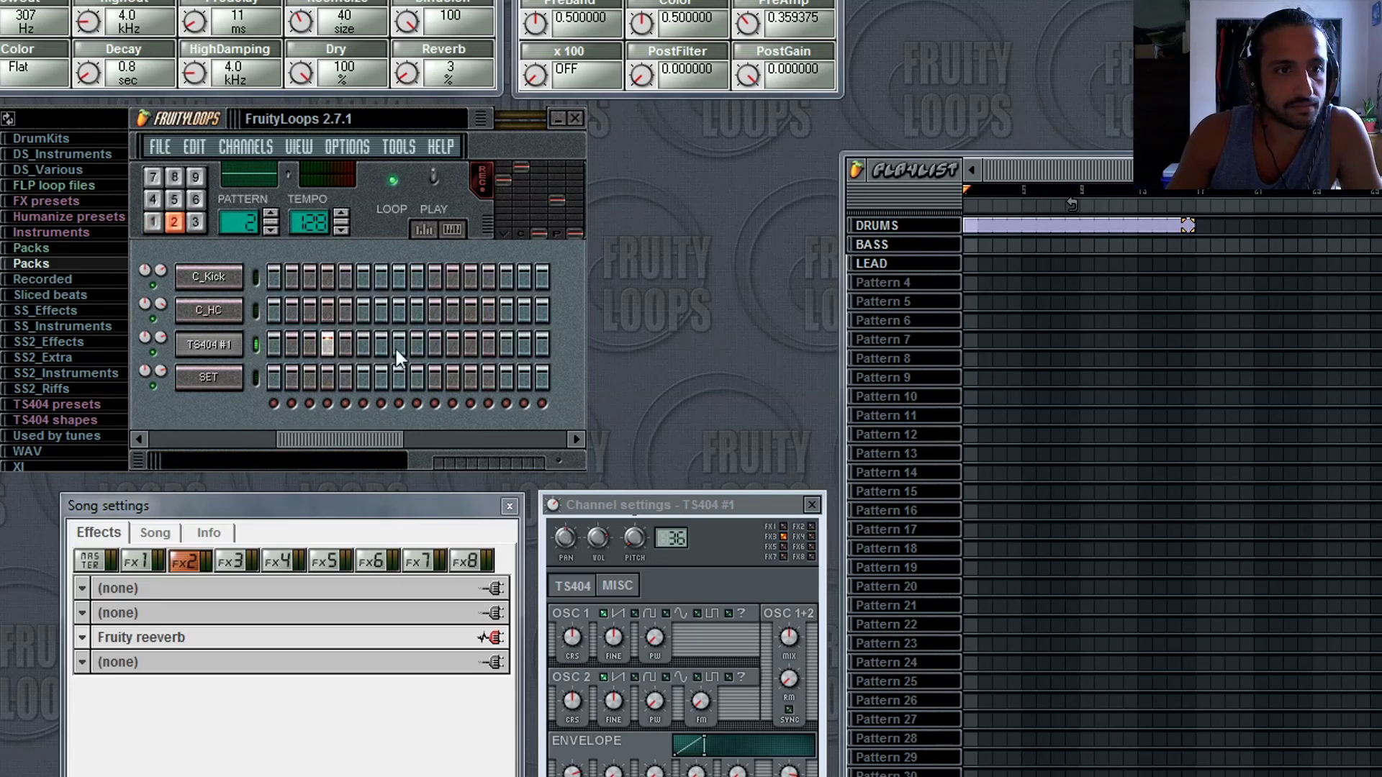
drag(356, 428, 485, 437)
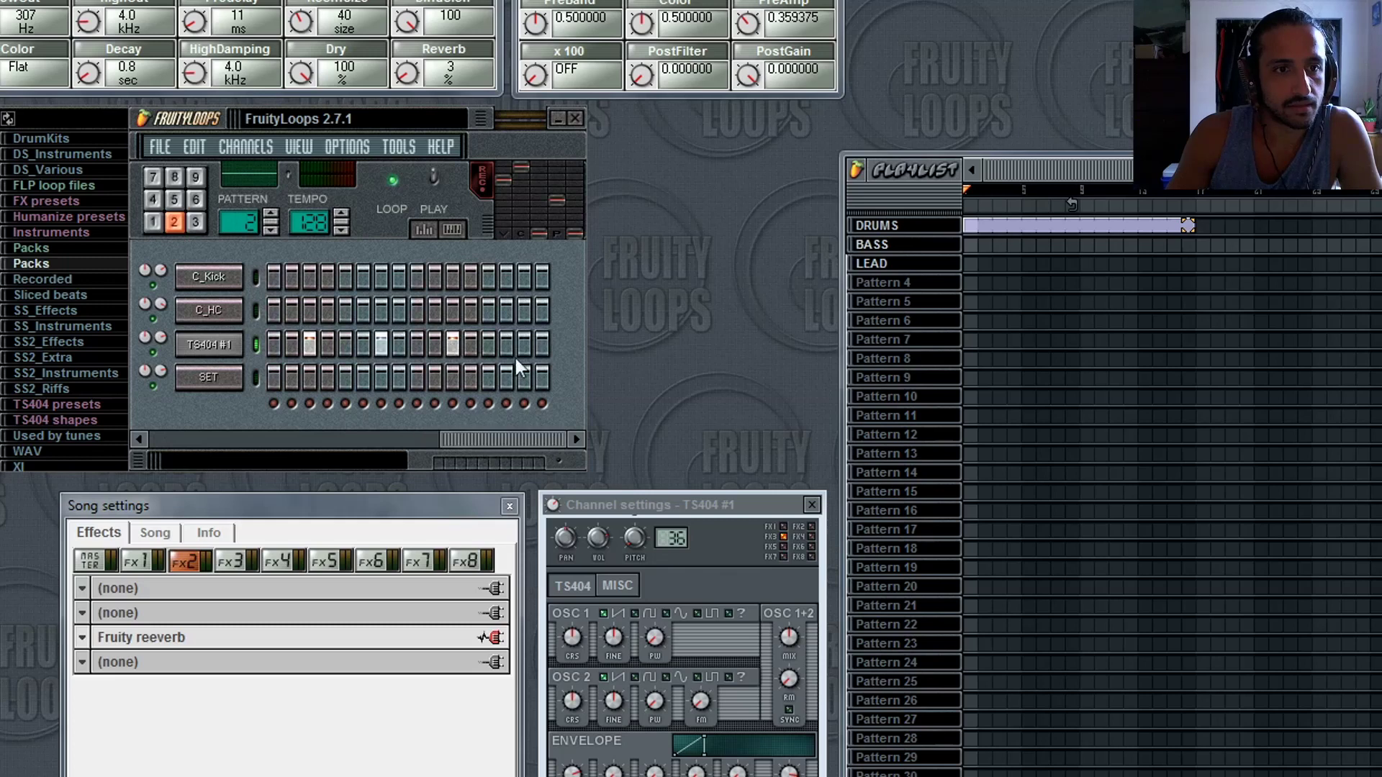
drag(1056, 249, 1181, 246)
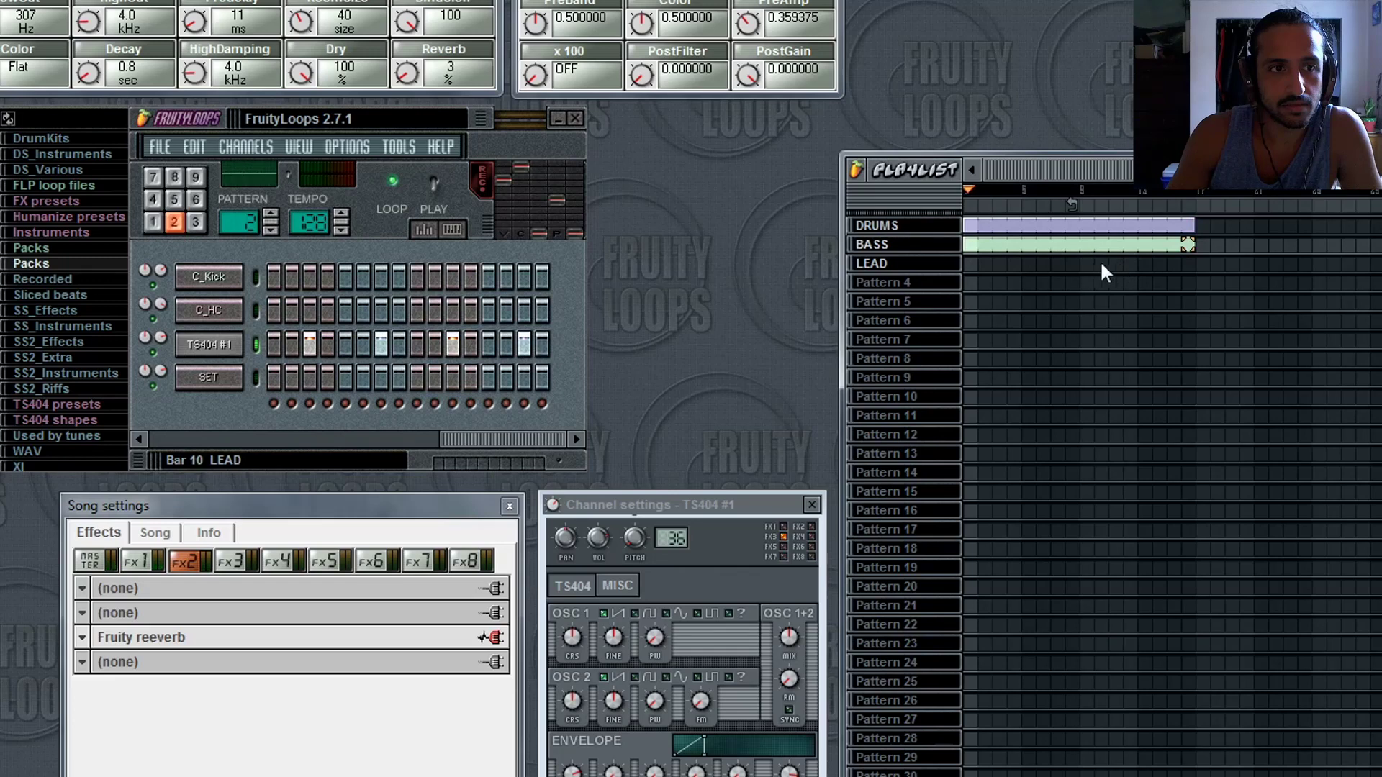
Play the arrangement, switching briefly to pattern mode and back, and return the song position to bar 1.
key(space)
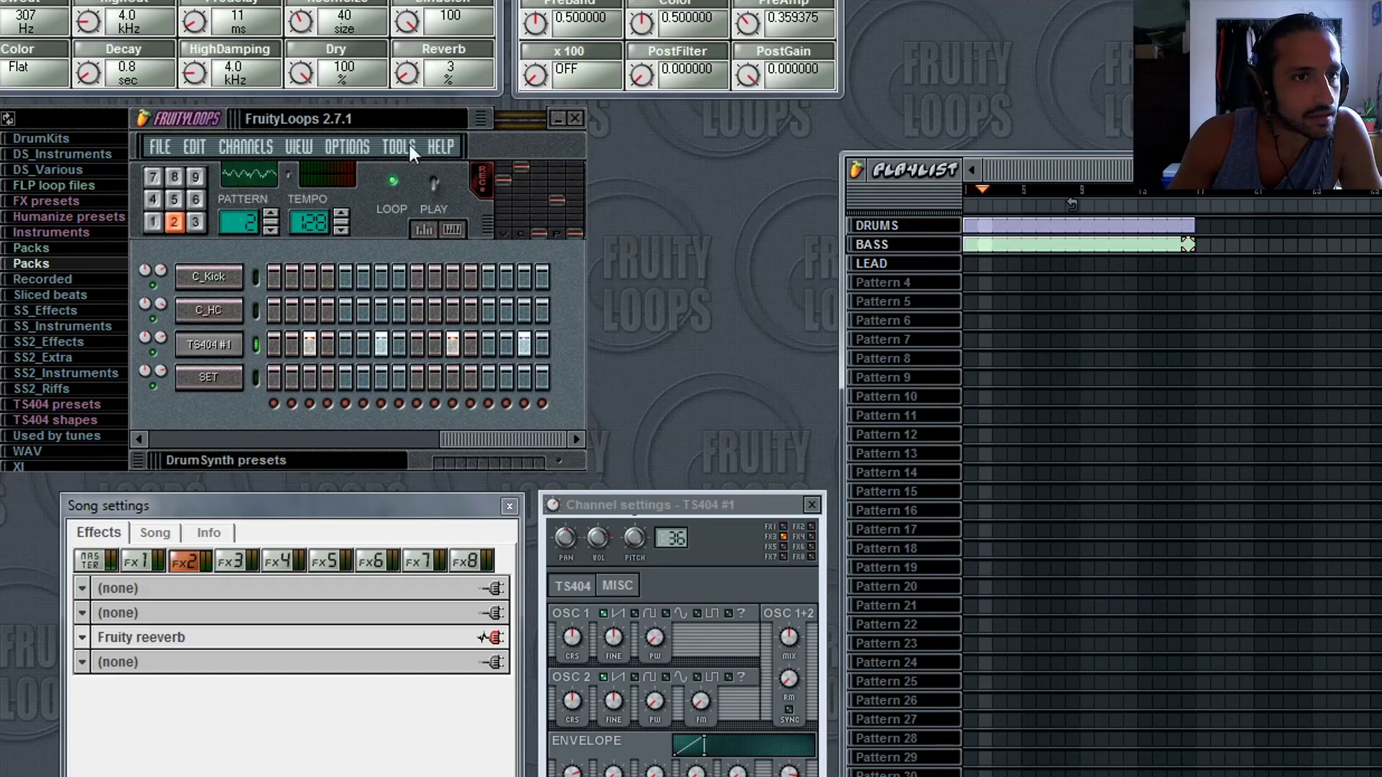
click(392, 180)
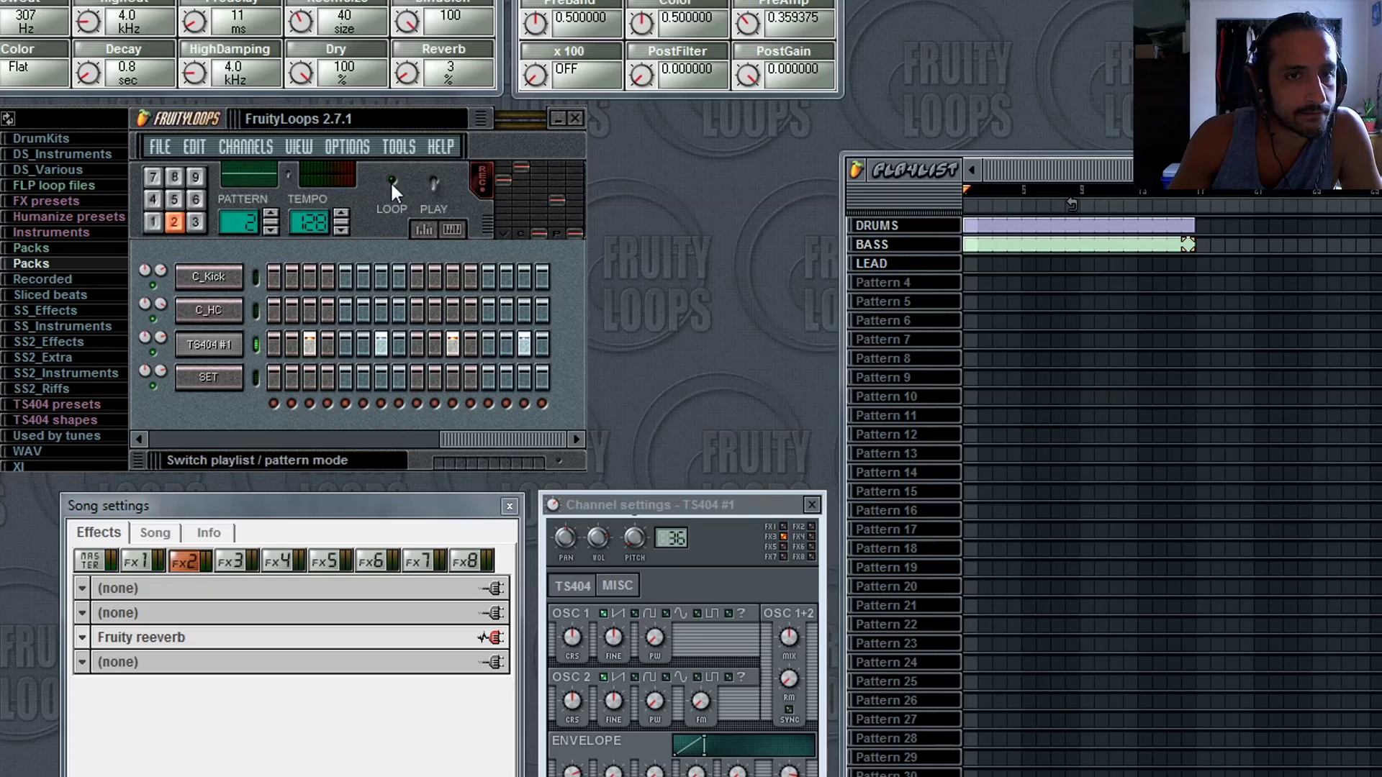
click(392, 181)
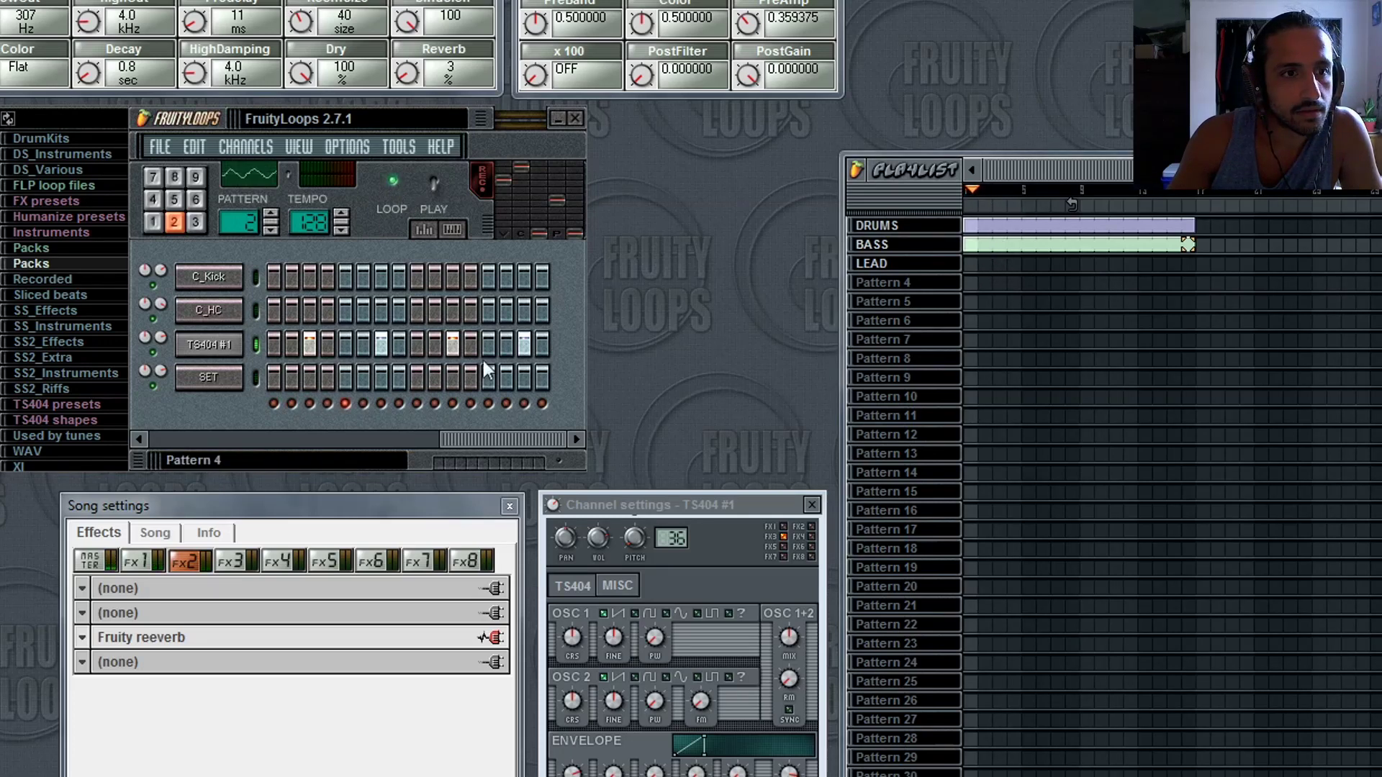
drag(469, 437, 153, 445)
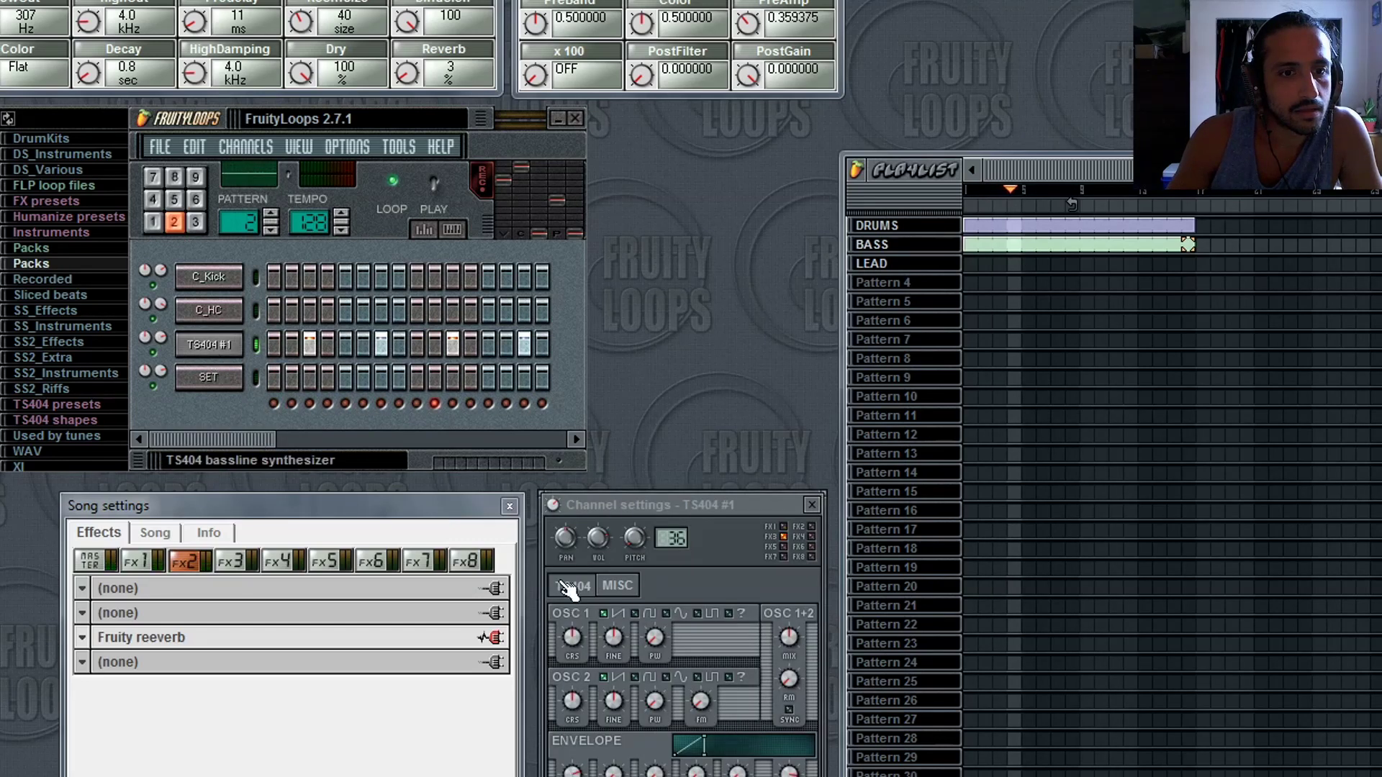
click(614, 584)
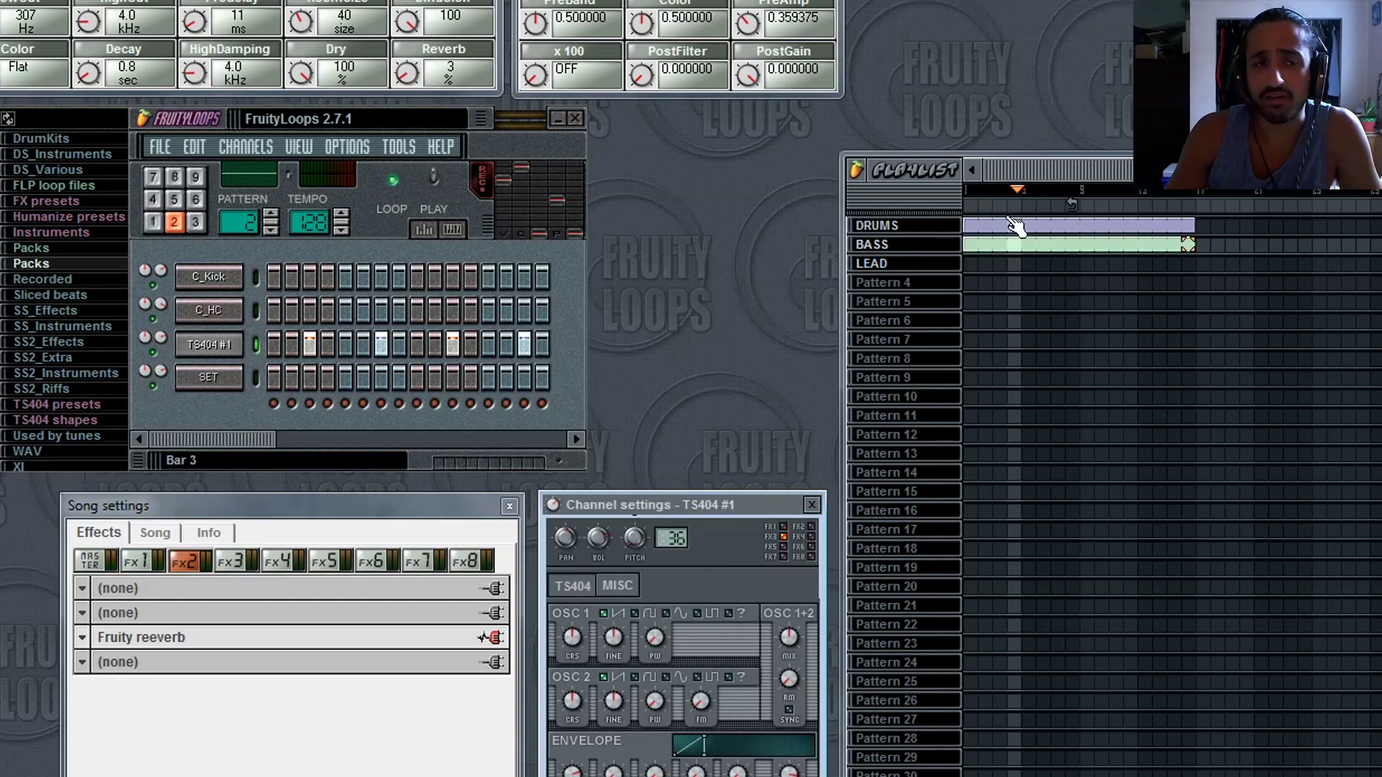
click(1013, 192)
click(966, 191)
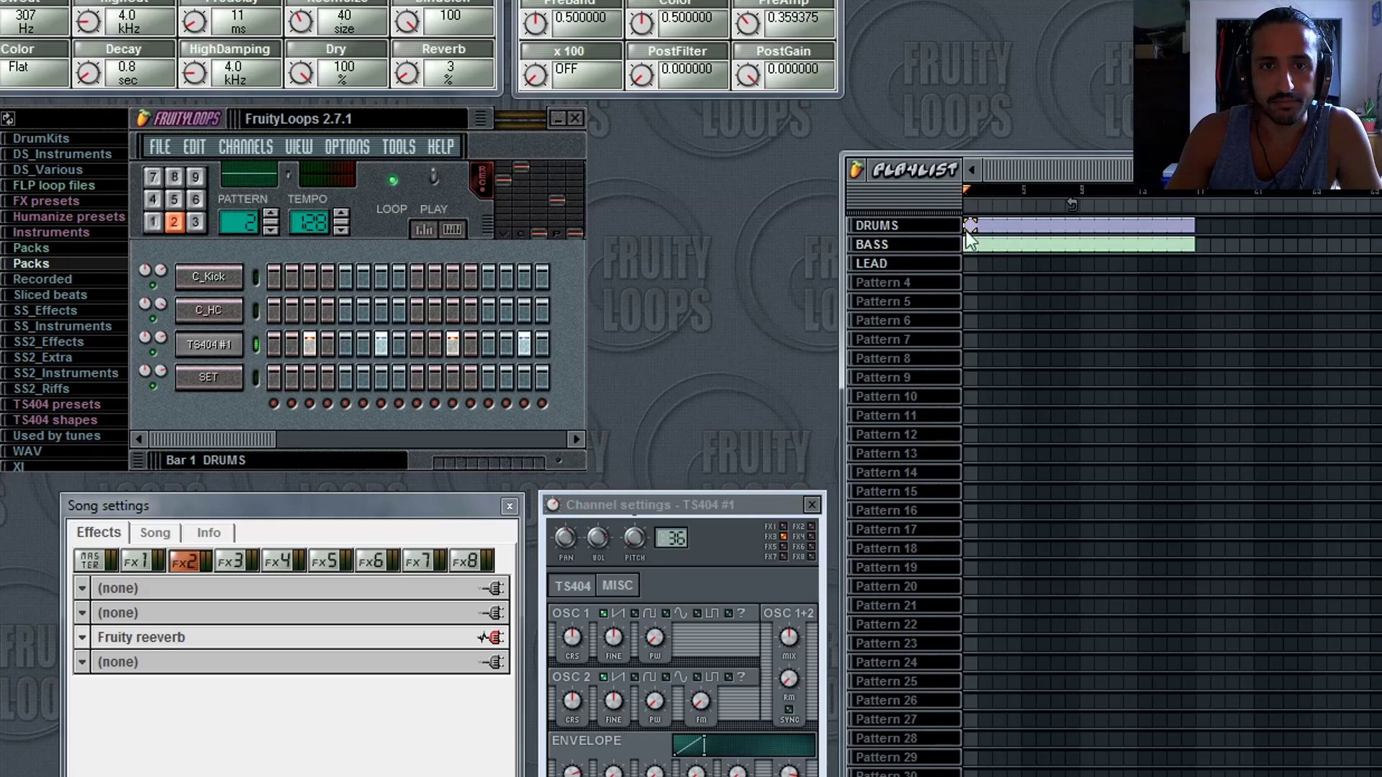
Check patterns 1 and 2 and the TS404 #1 channel, and briefly play the arrangement from bar 1.
click(160, 222)
click(173, 222)
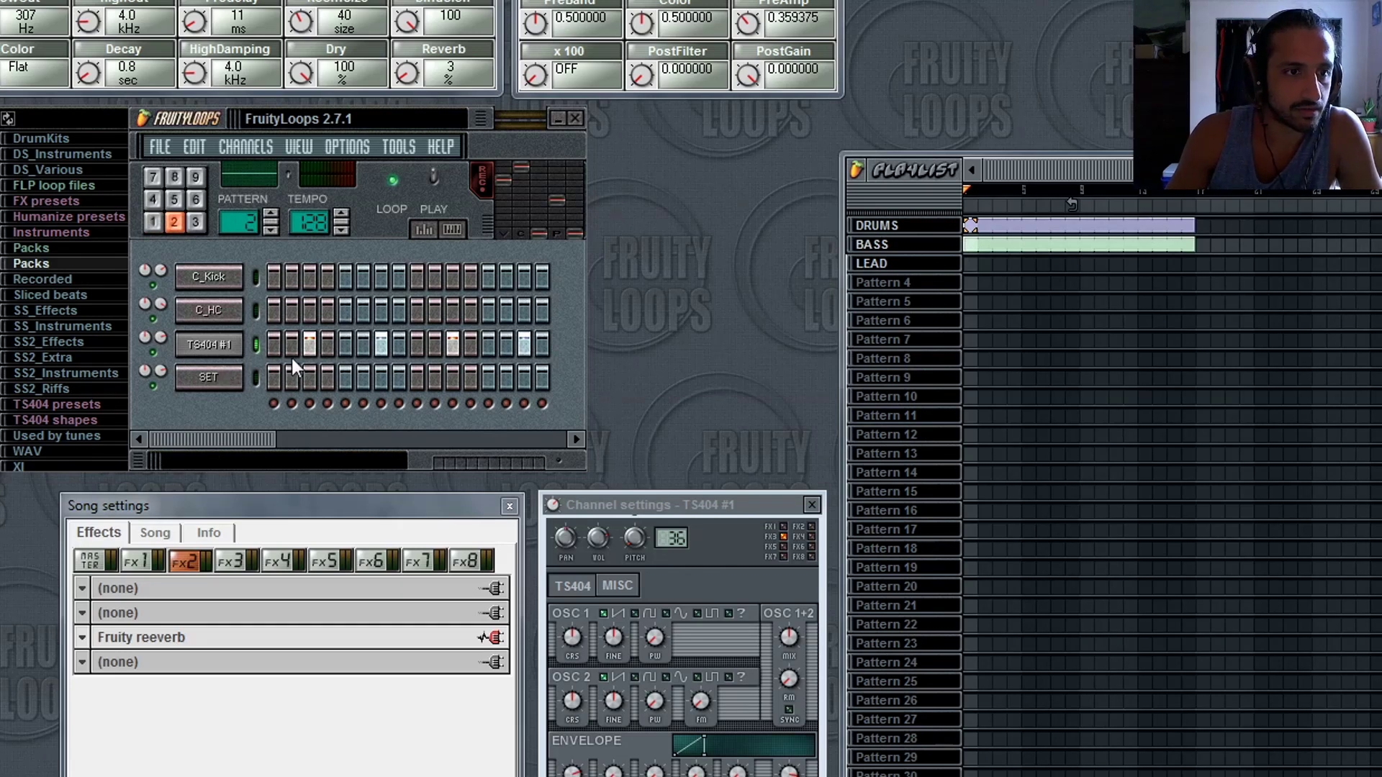
click(202, 351)
click(201, 352)
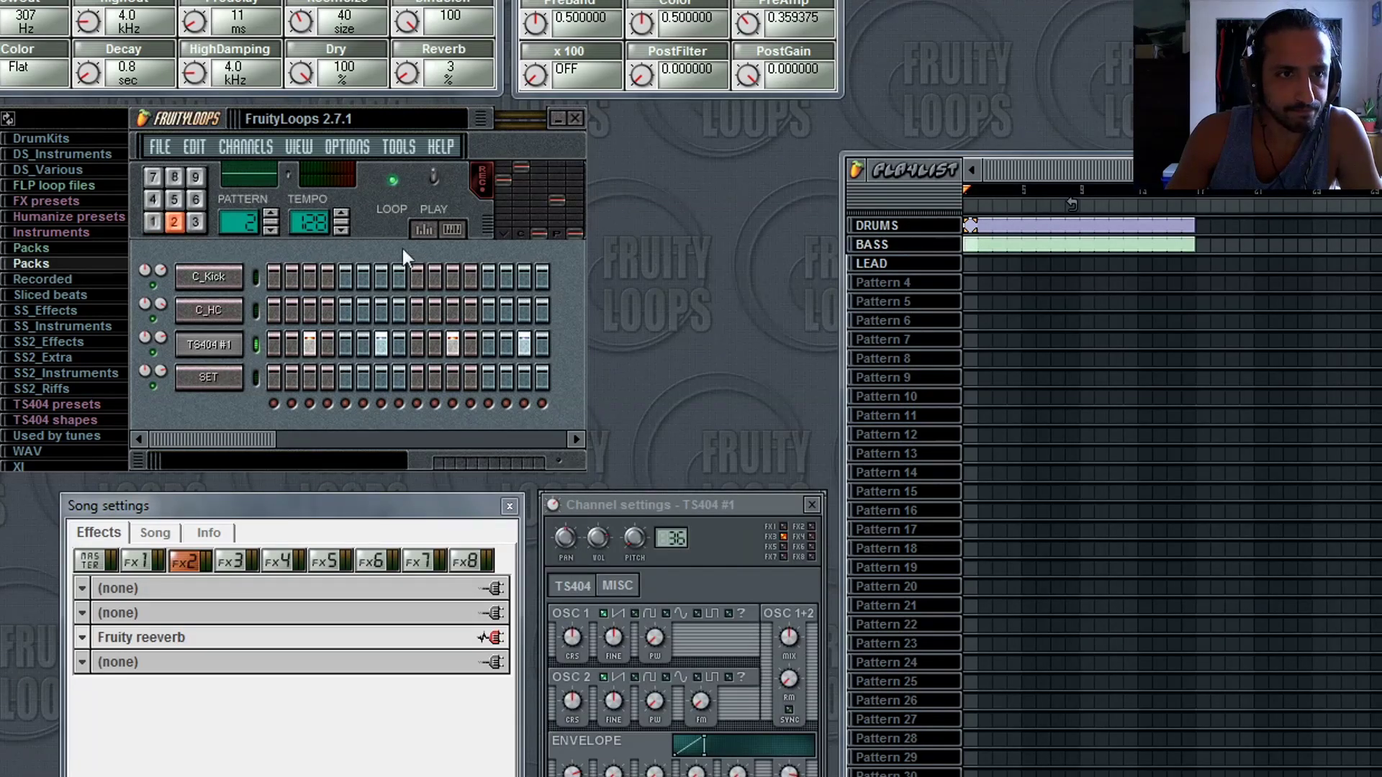
click(435, 179)
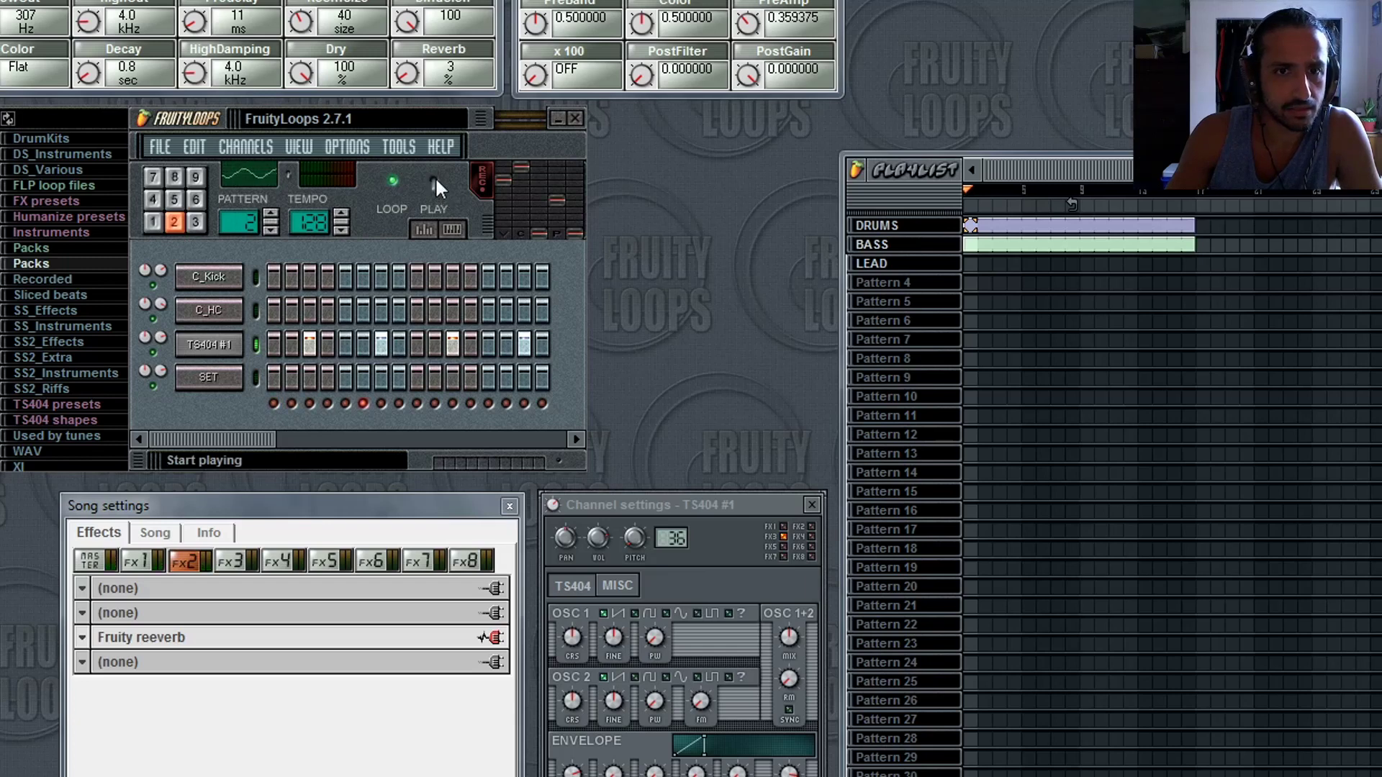
click(438, 179)
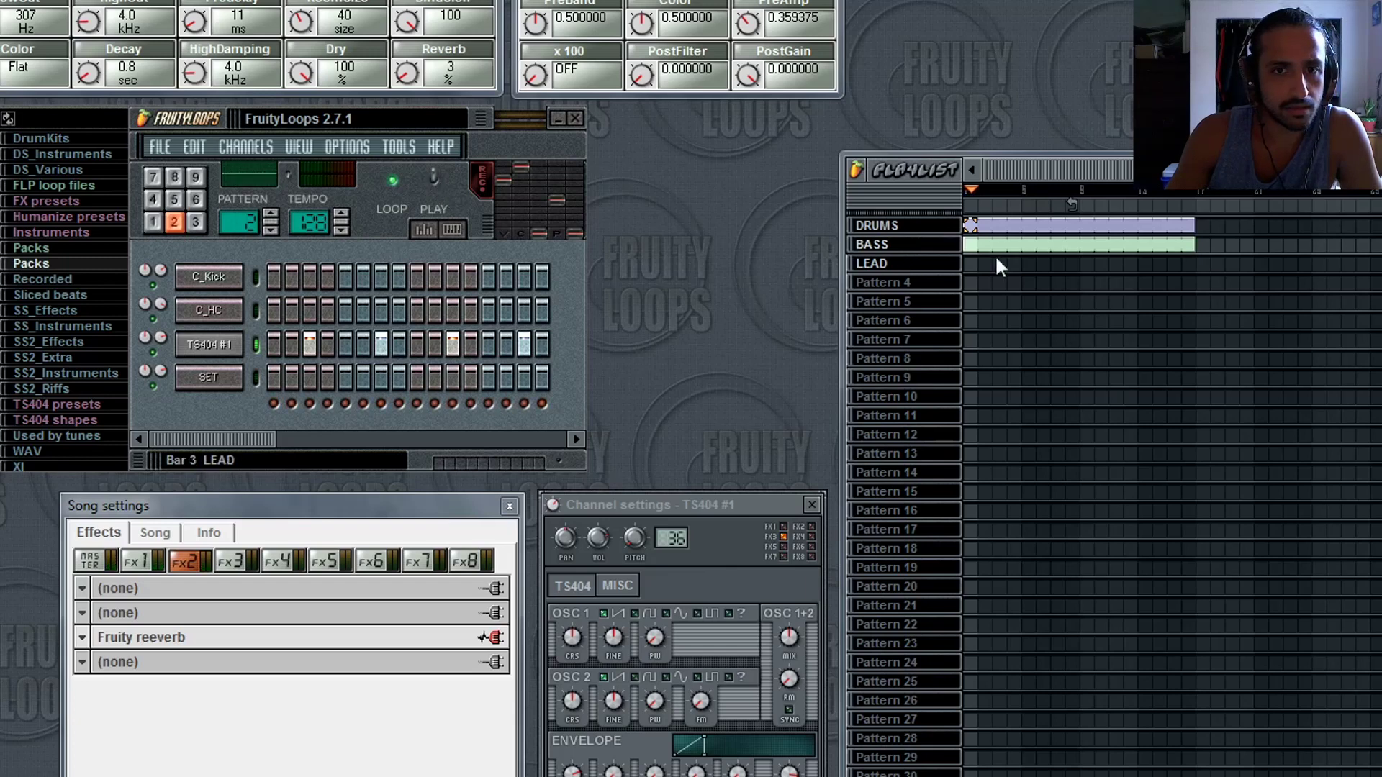
Erase the BASS blocks from bars 1 to 16 and clone the TS404 #1 channel.
mouse_move(976, 247)
mouse_down()
mouse_move(1190, 244)
mouse_move(1011, 255)
mouse_up()
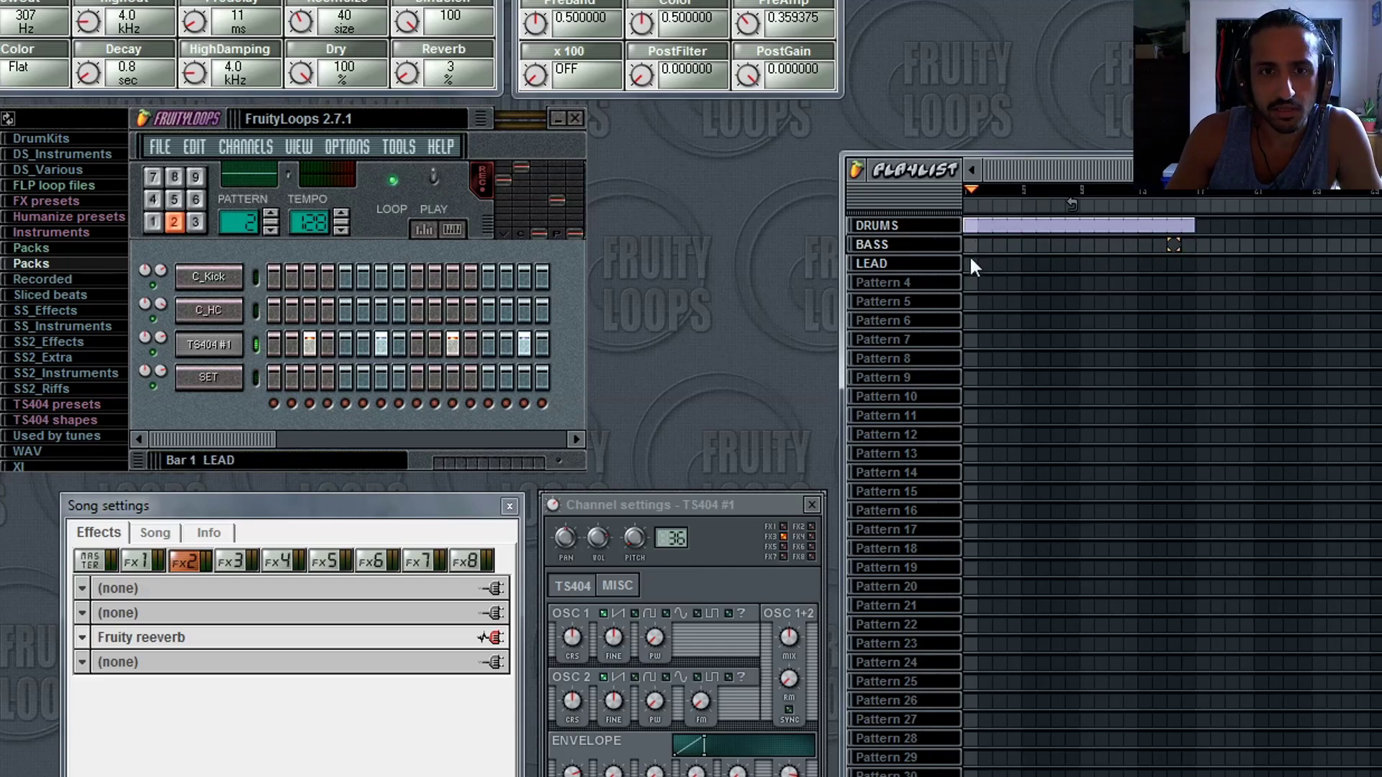
right_click(215, 347)
click(321, 509)
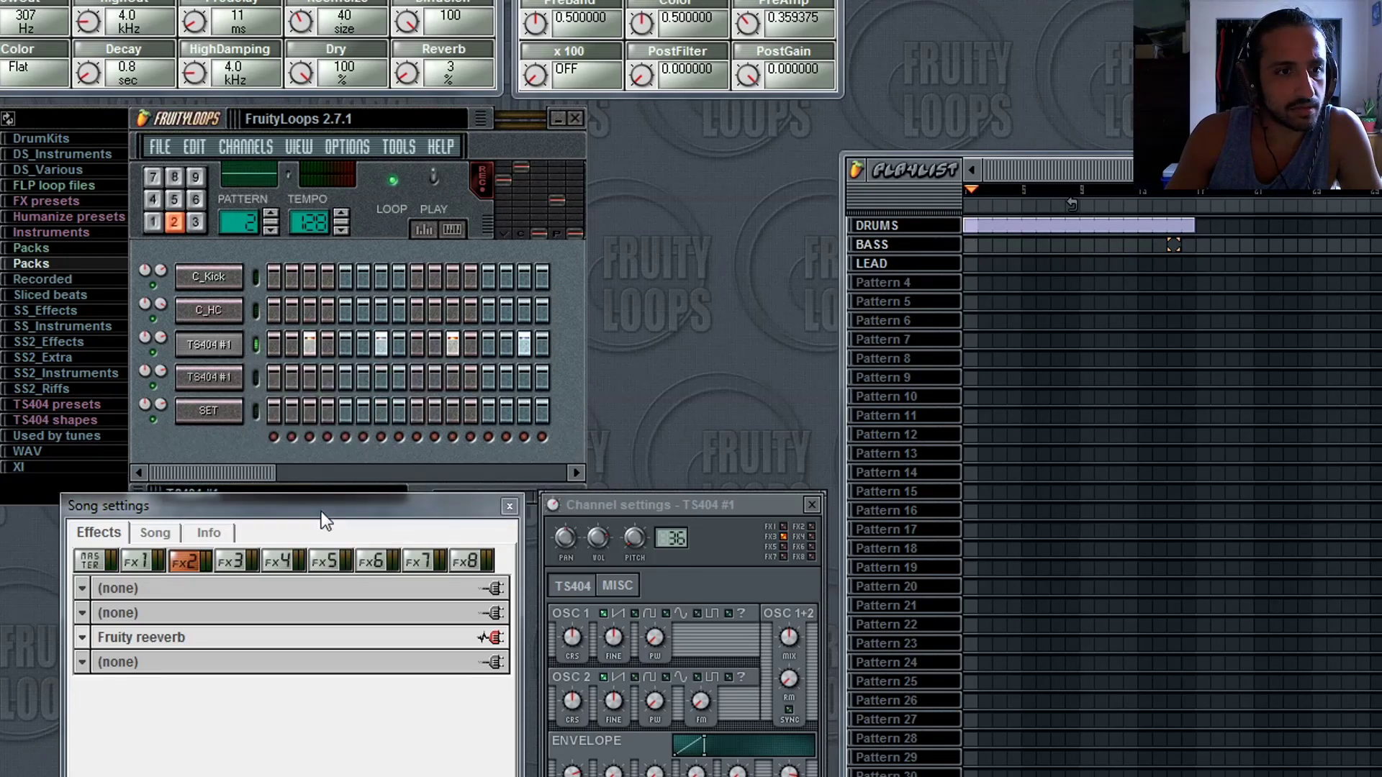
Compare the settings of the original and cloned TS404 #1 channels, and start and cancel the clone's deletion.
click(229, 378)
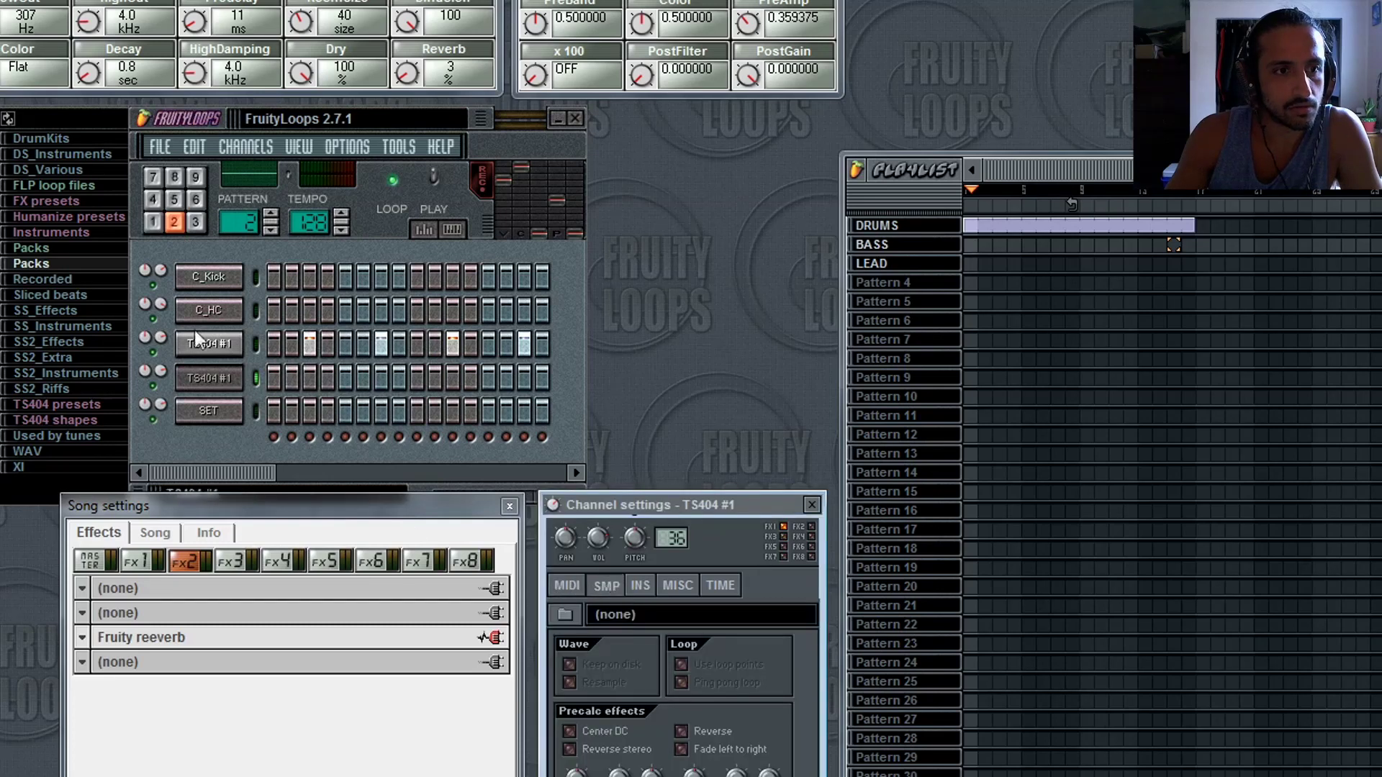
click(204, 348)
click(210, 383)
right_click(209, 385)
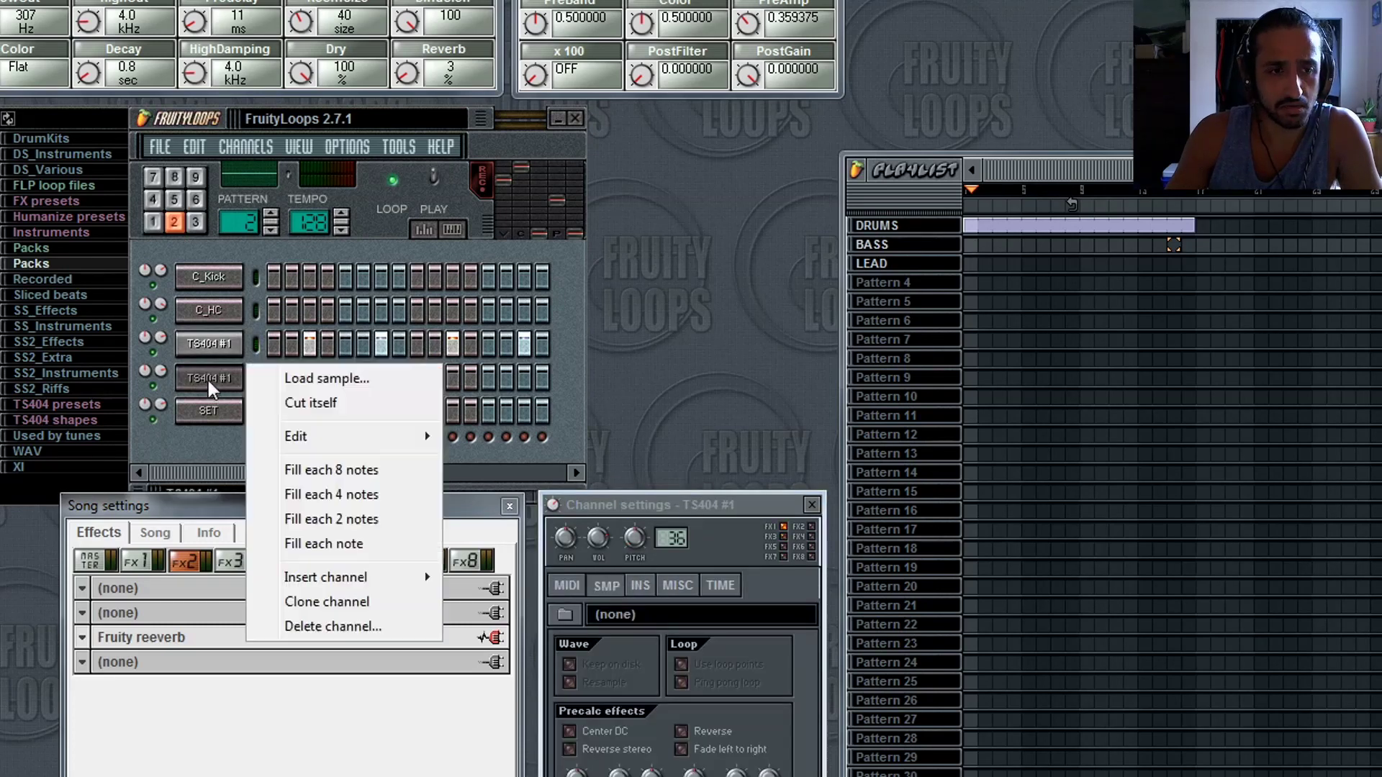
click(331, 626)
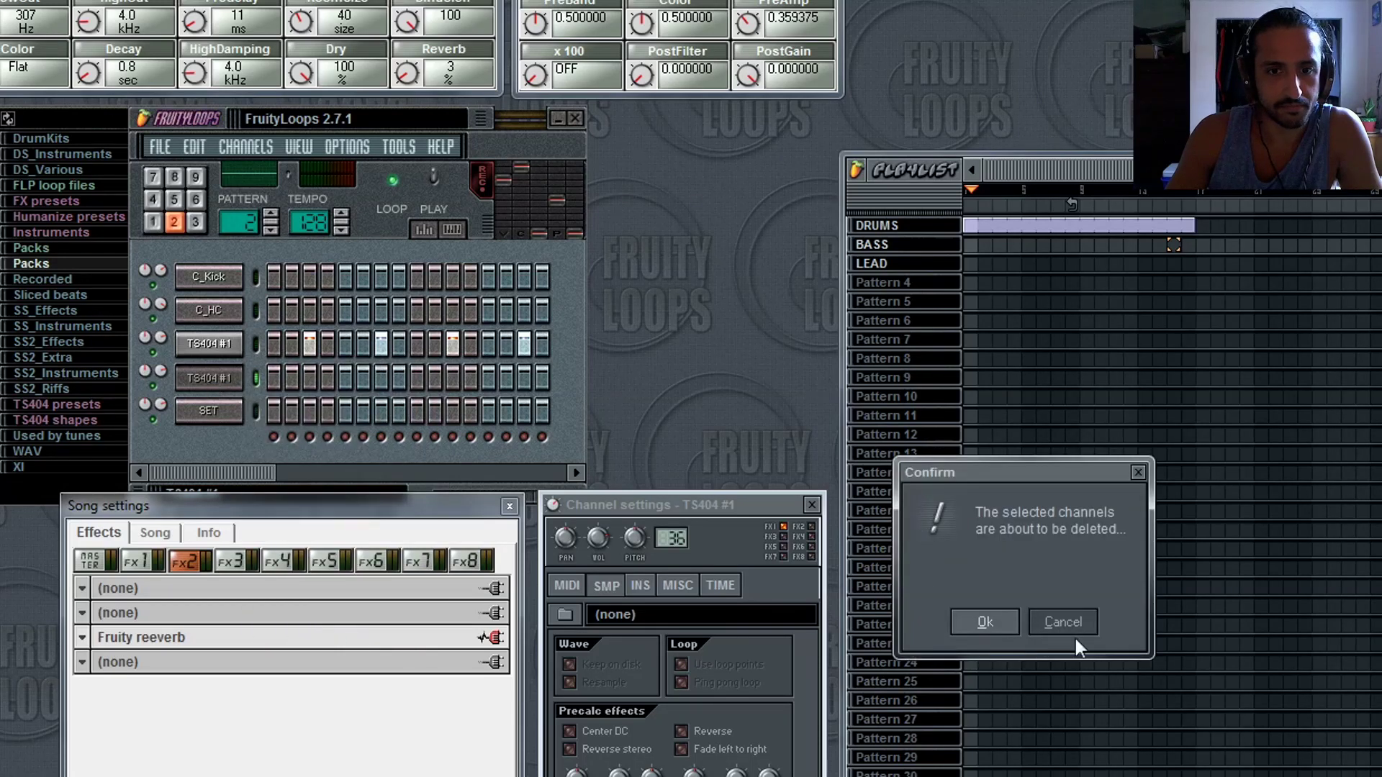
click(1059, 623)
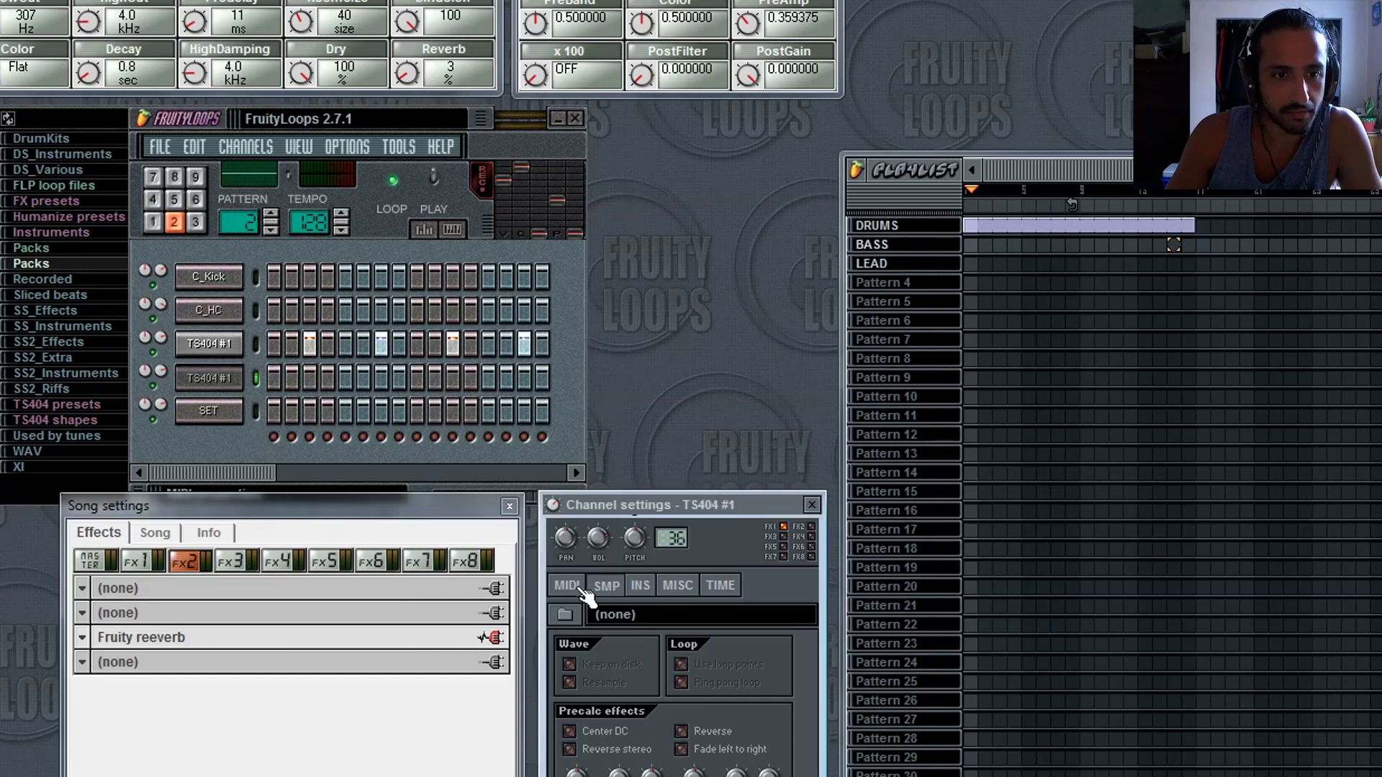
Look through the clone's MIDI, MISC, TIME and INS settings and delete the cloned TS404 #1 channel.
click(570, 587)
click(677, 587)
click(719, 586)
click(641, 587)
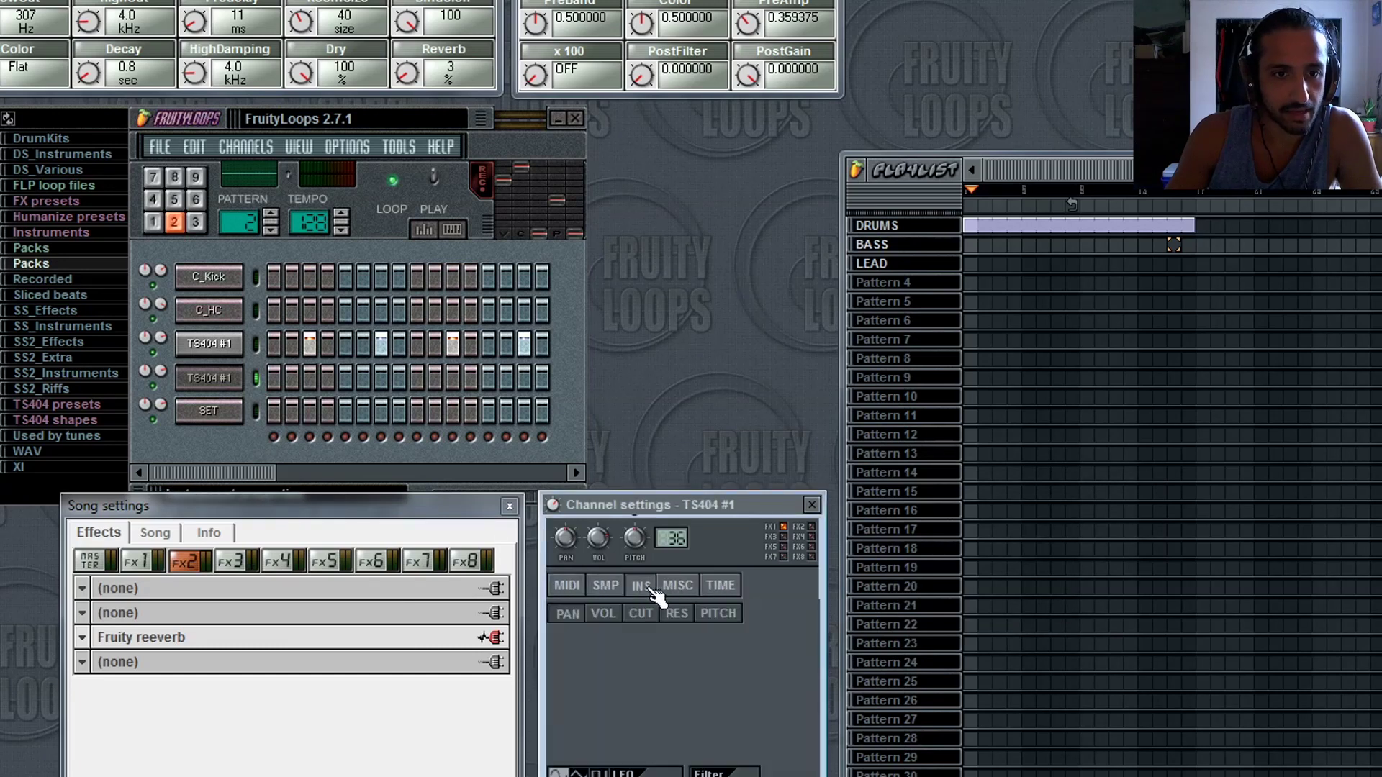
right_click(214, 380)
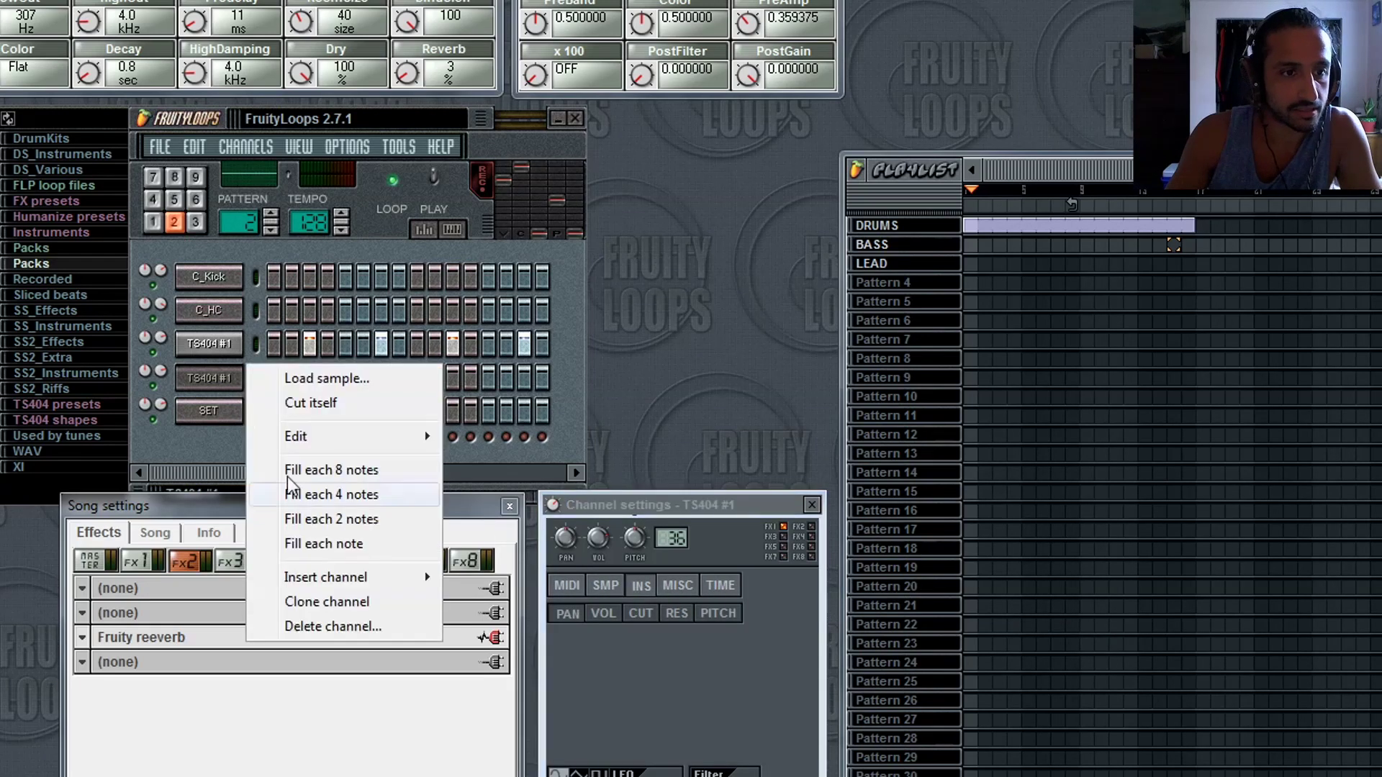
click(325, 626)
click(979, 621)
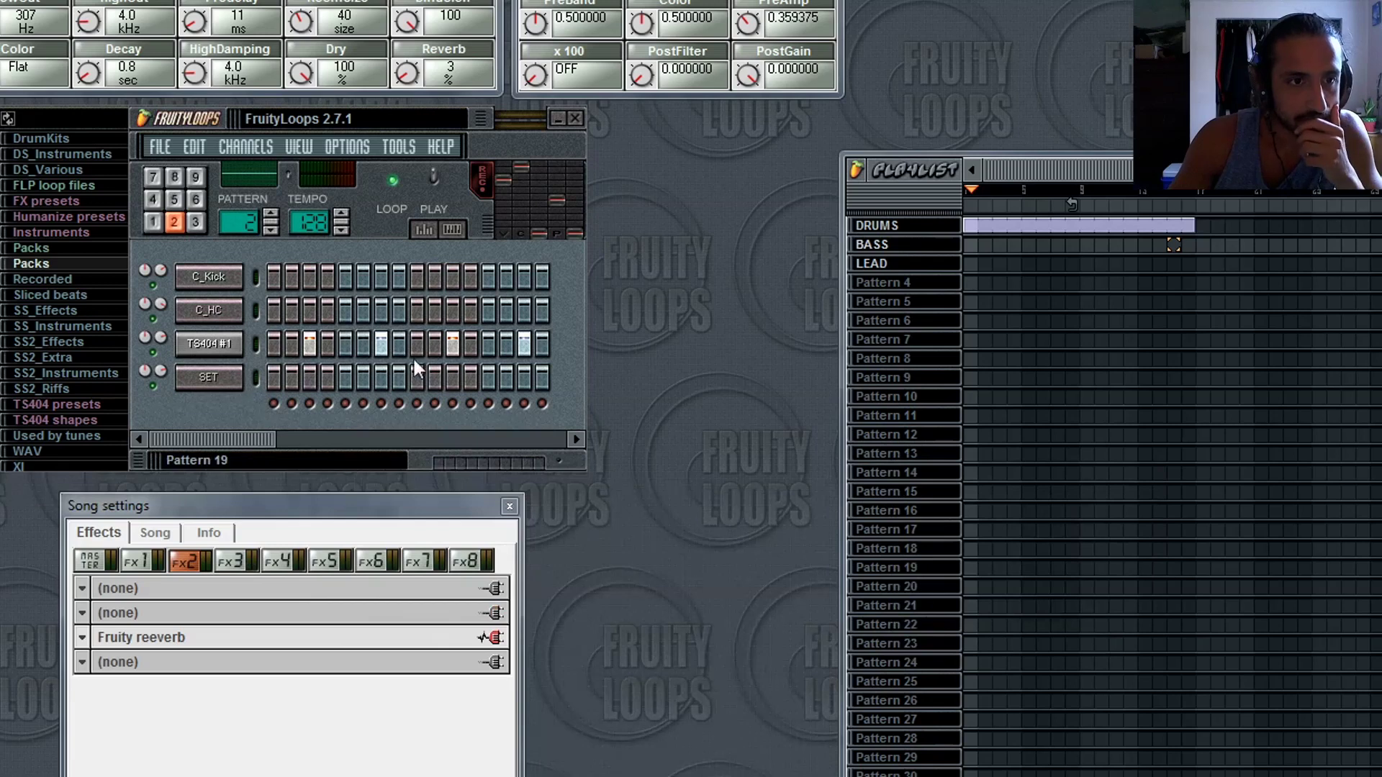
Audition pattern 2 in pattern mode, return to playlist mode and refill the BASS row from bar 1 to bar 16.
click(393, 180)
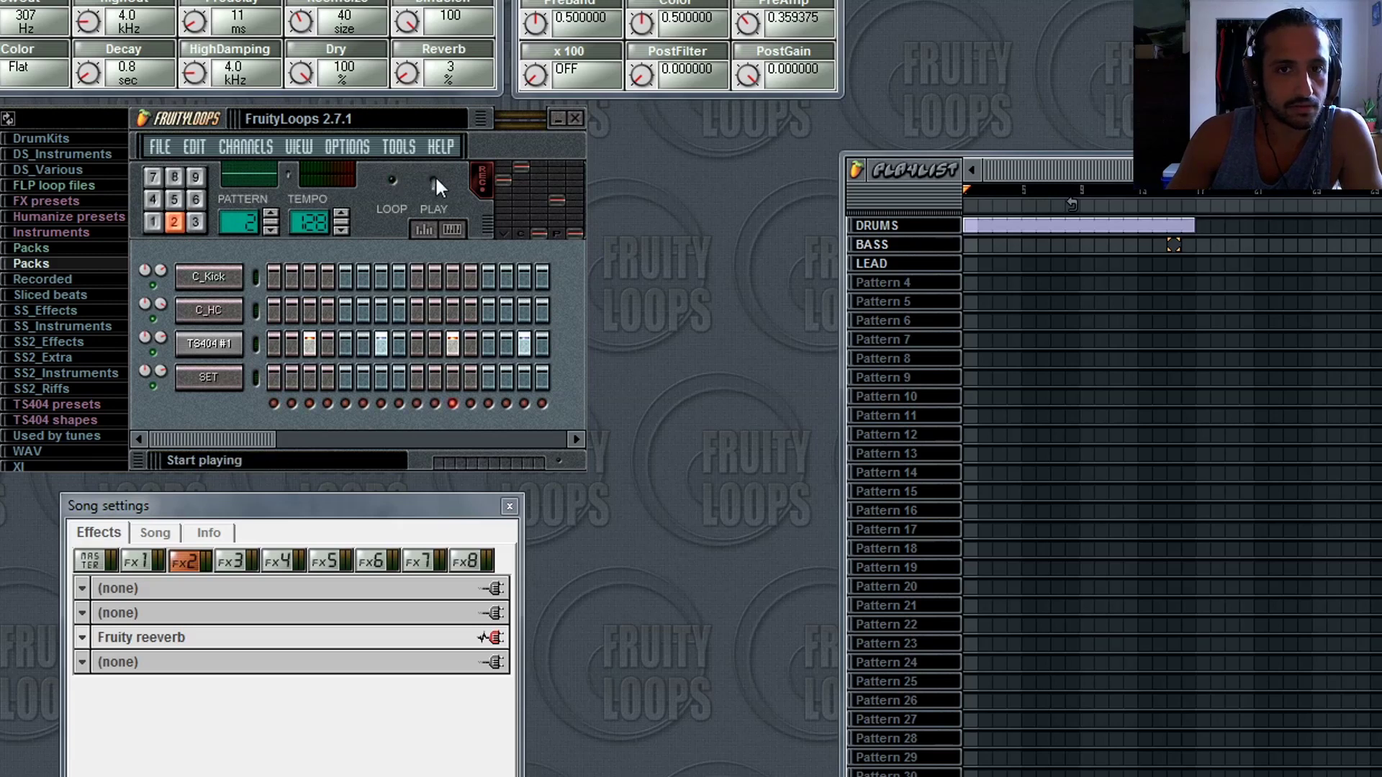
click(393, 180)
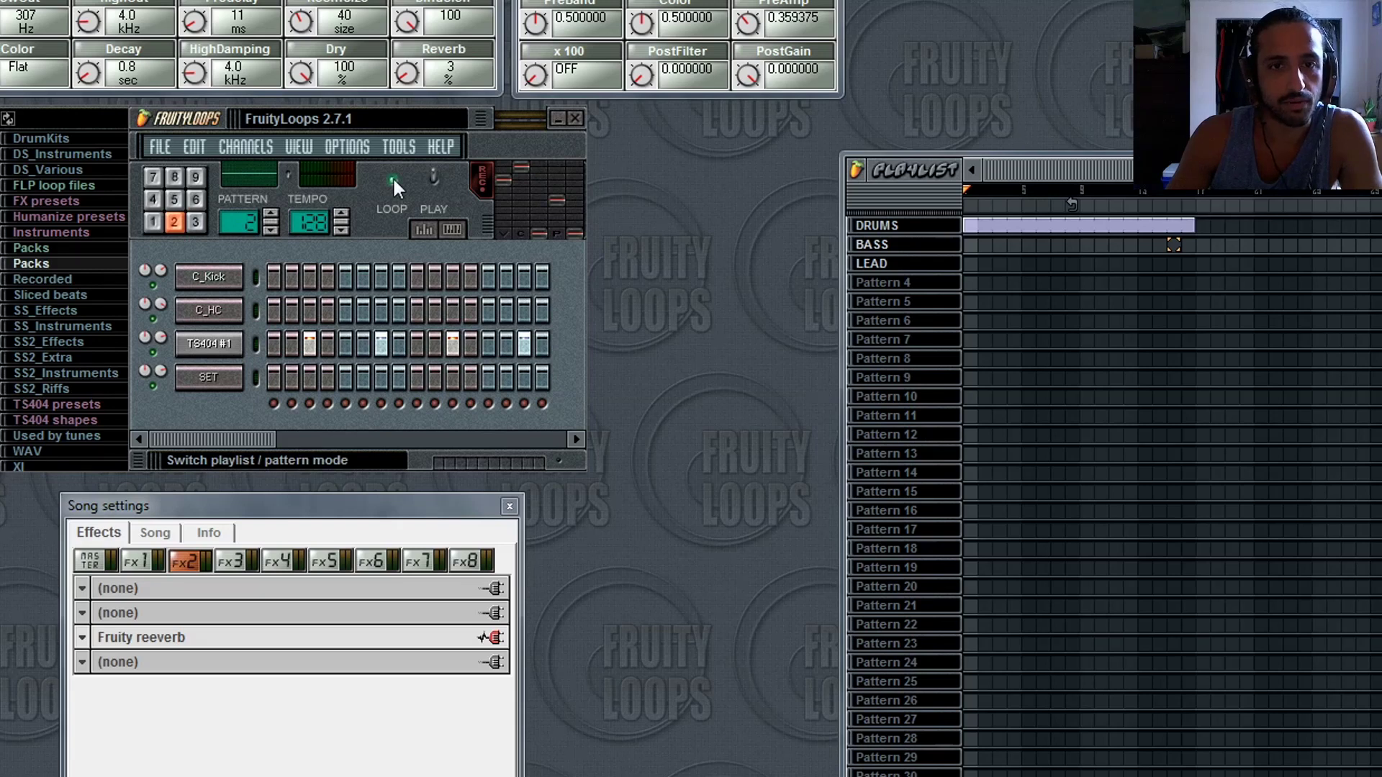
drag(970, 248, 1207, 247)
drag(1200, 264, 1294, 264)
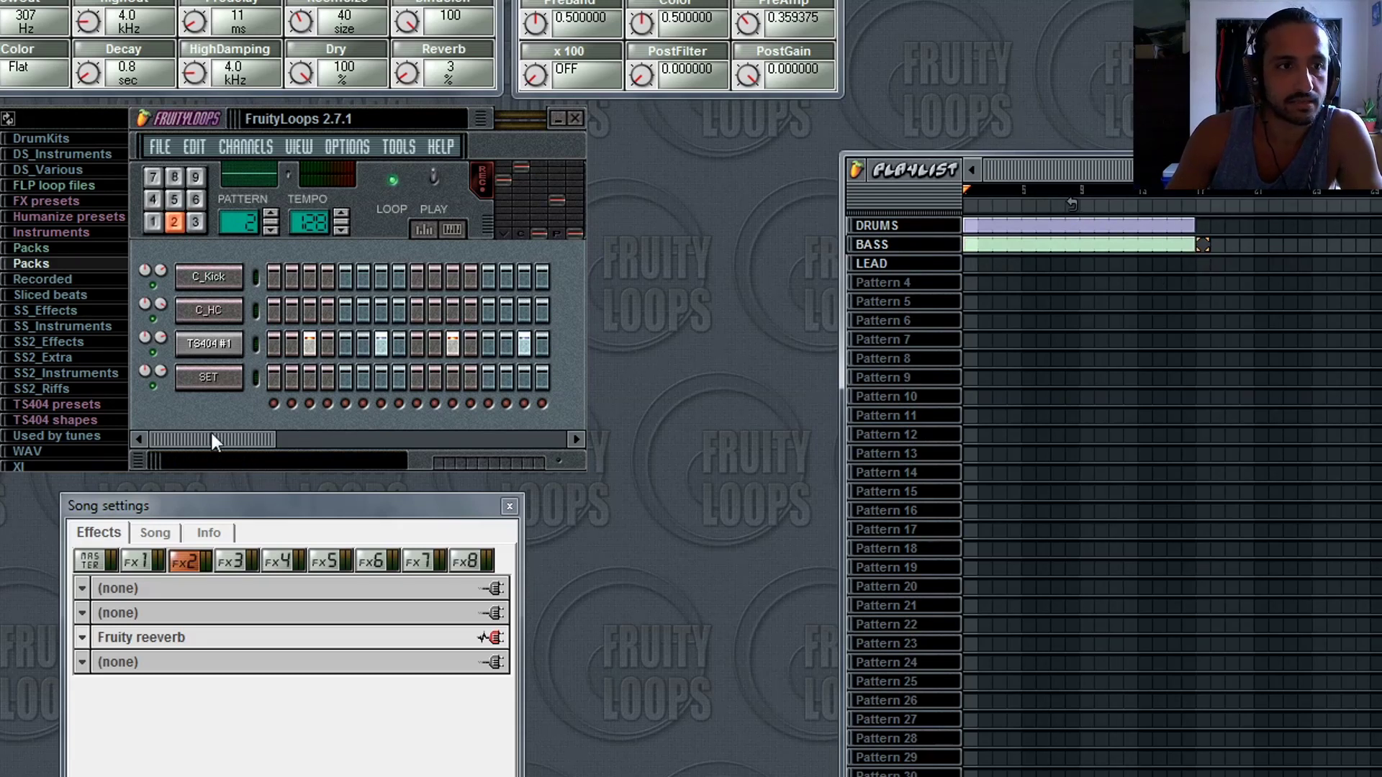
Review the steps of patterns 1 and 2 and compare the FX1, FX2 and FX3 effects with TS404 #1's channel settings.
click(152, 220)
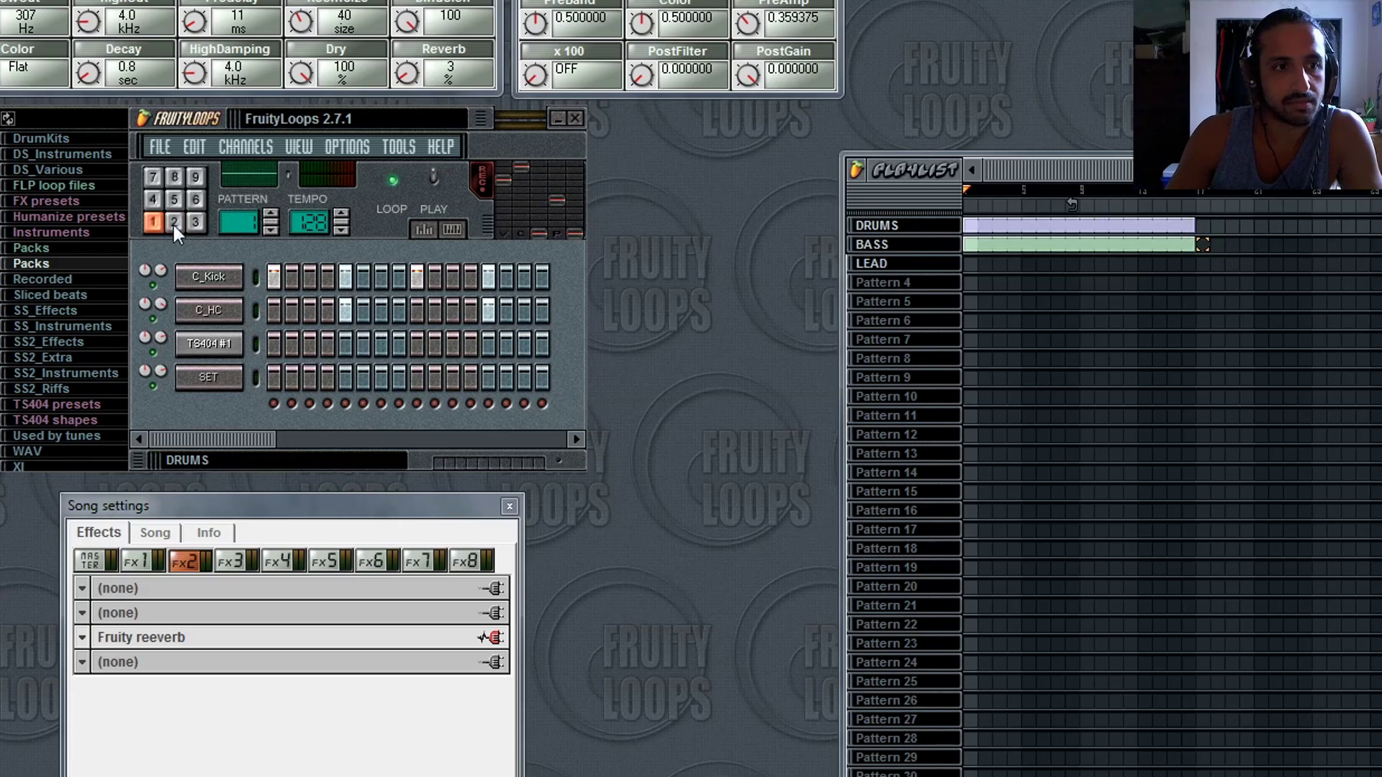
click(174, 223)
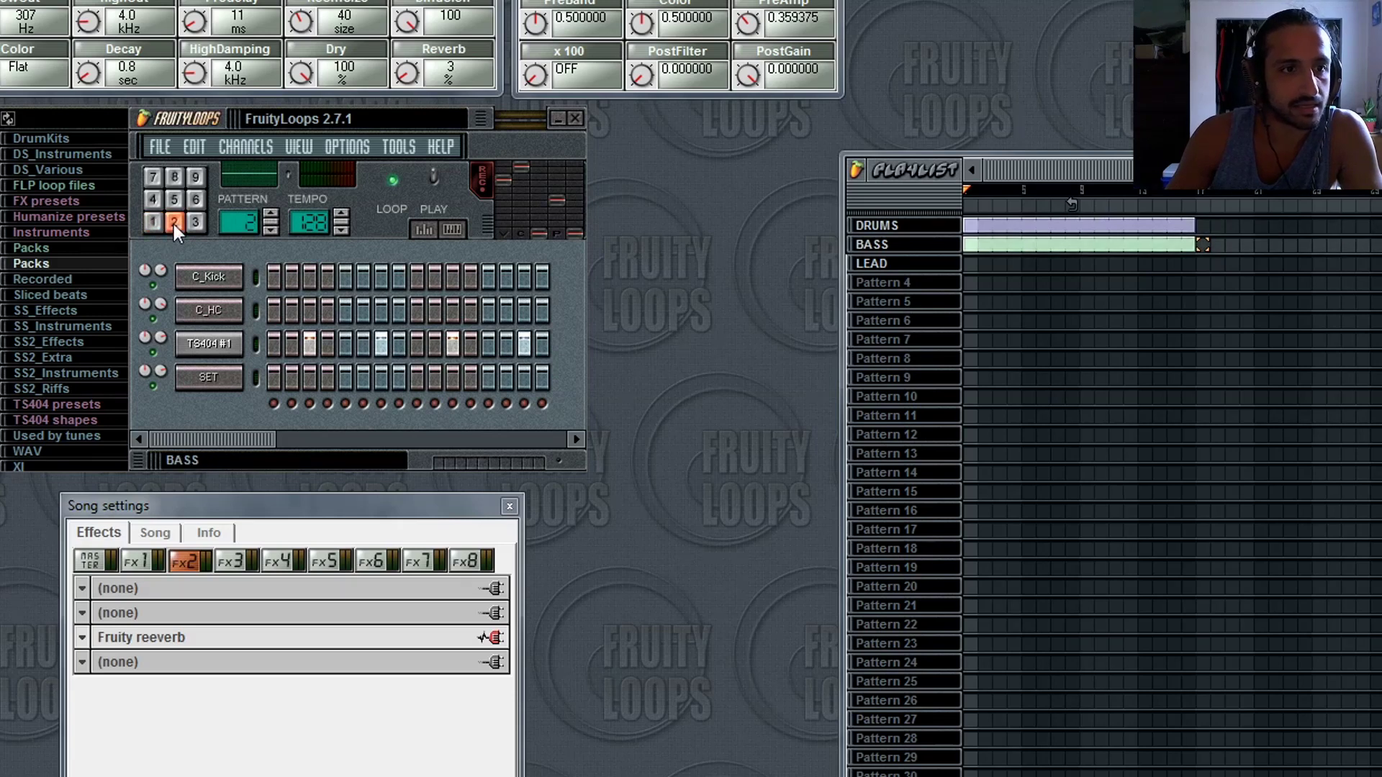
click(151, 570)
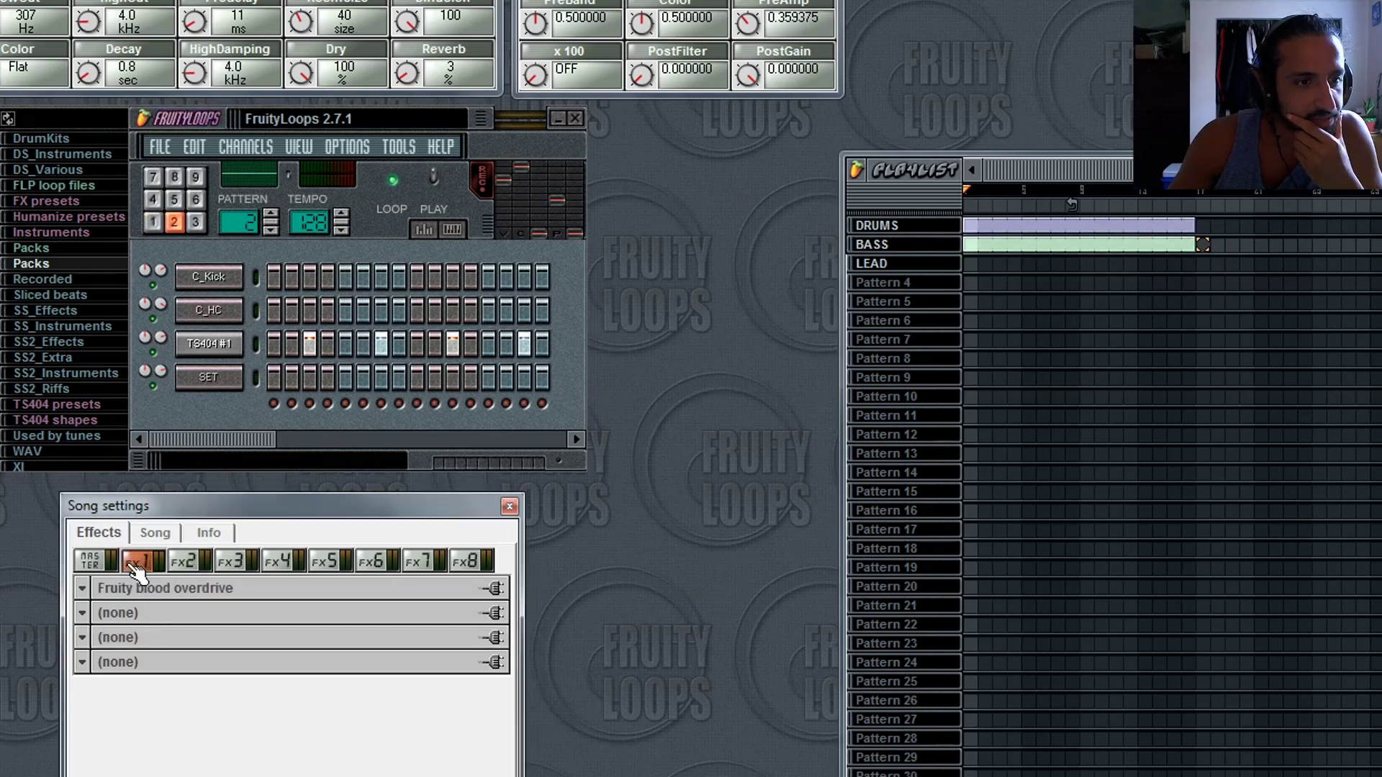
click(181, 570)
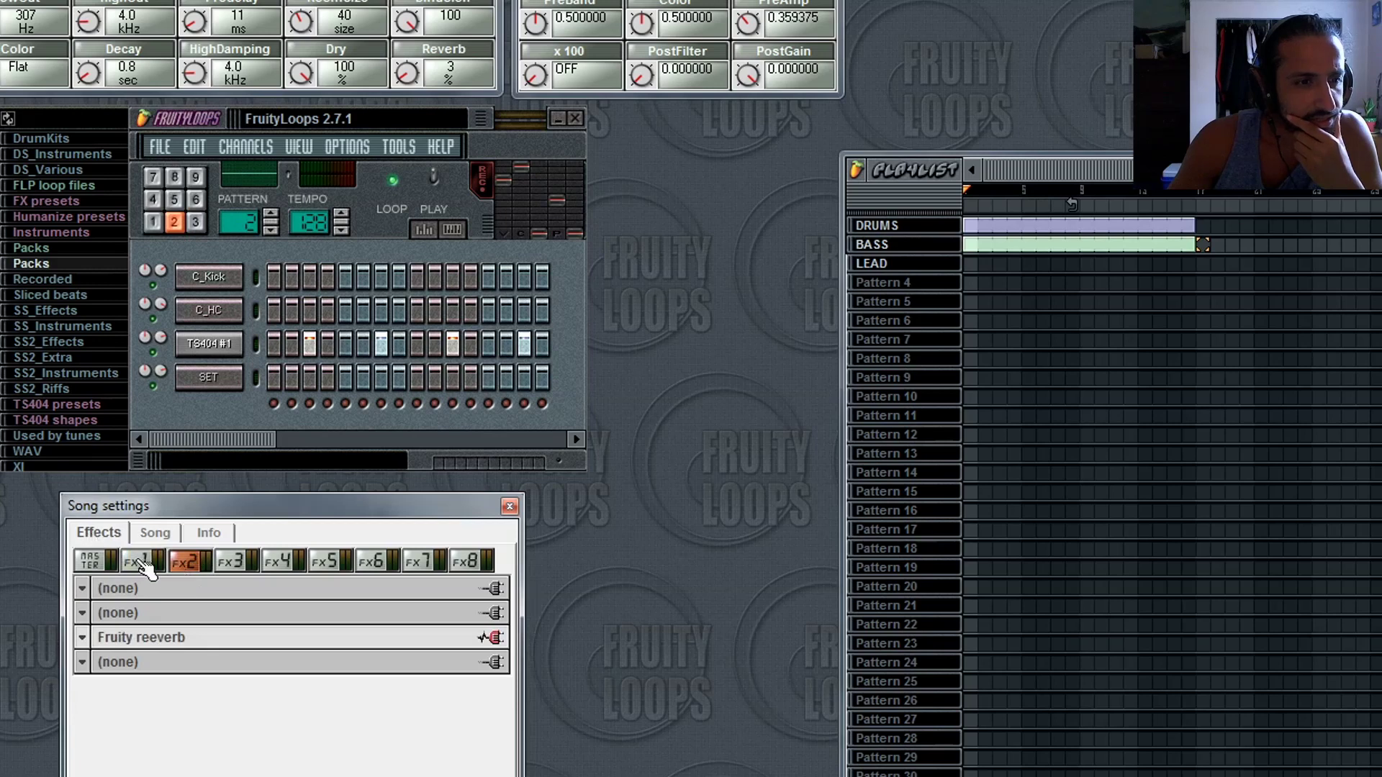
click(211, 344)
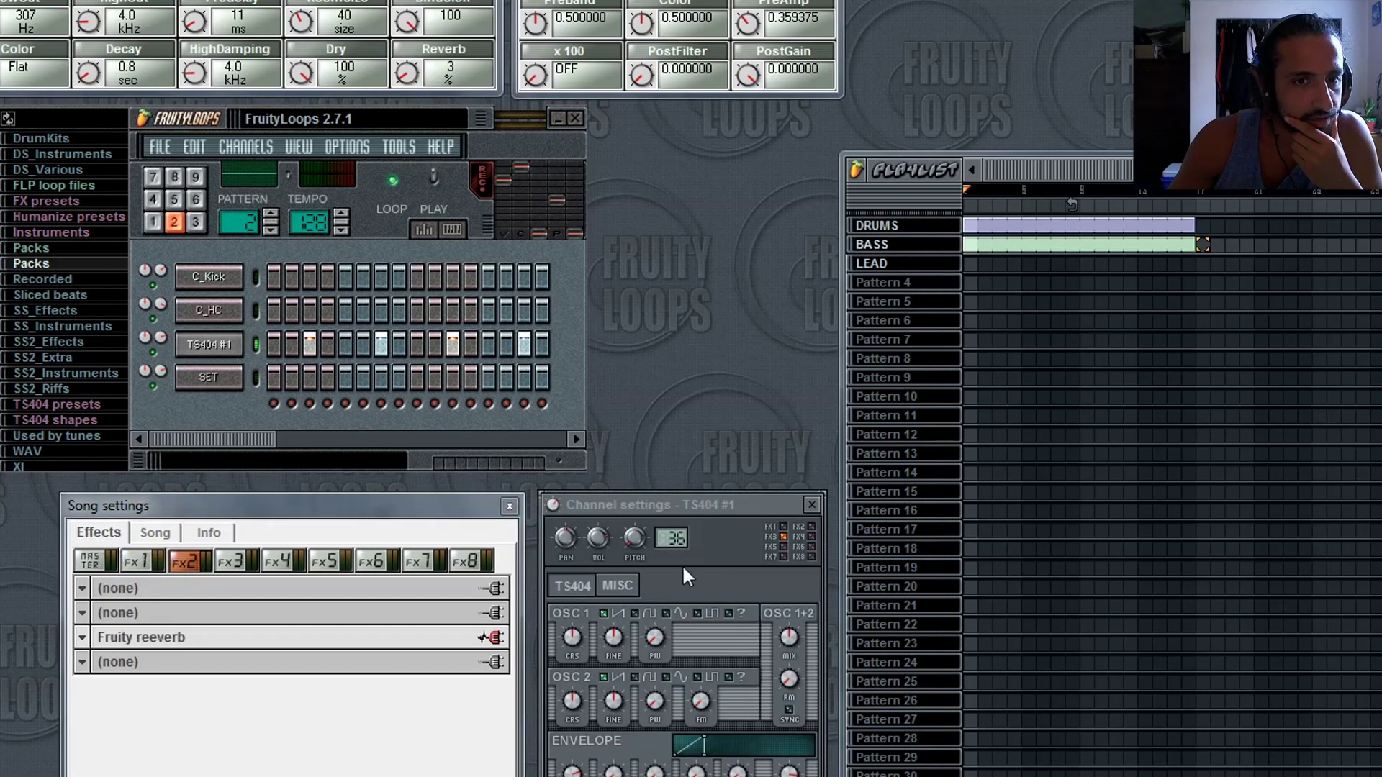
click(227, 565)
click(182, 561)
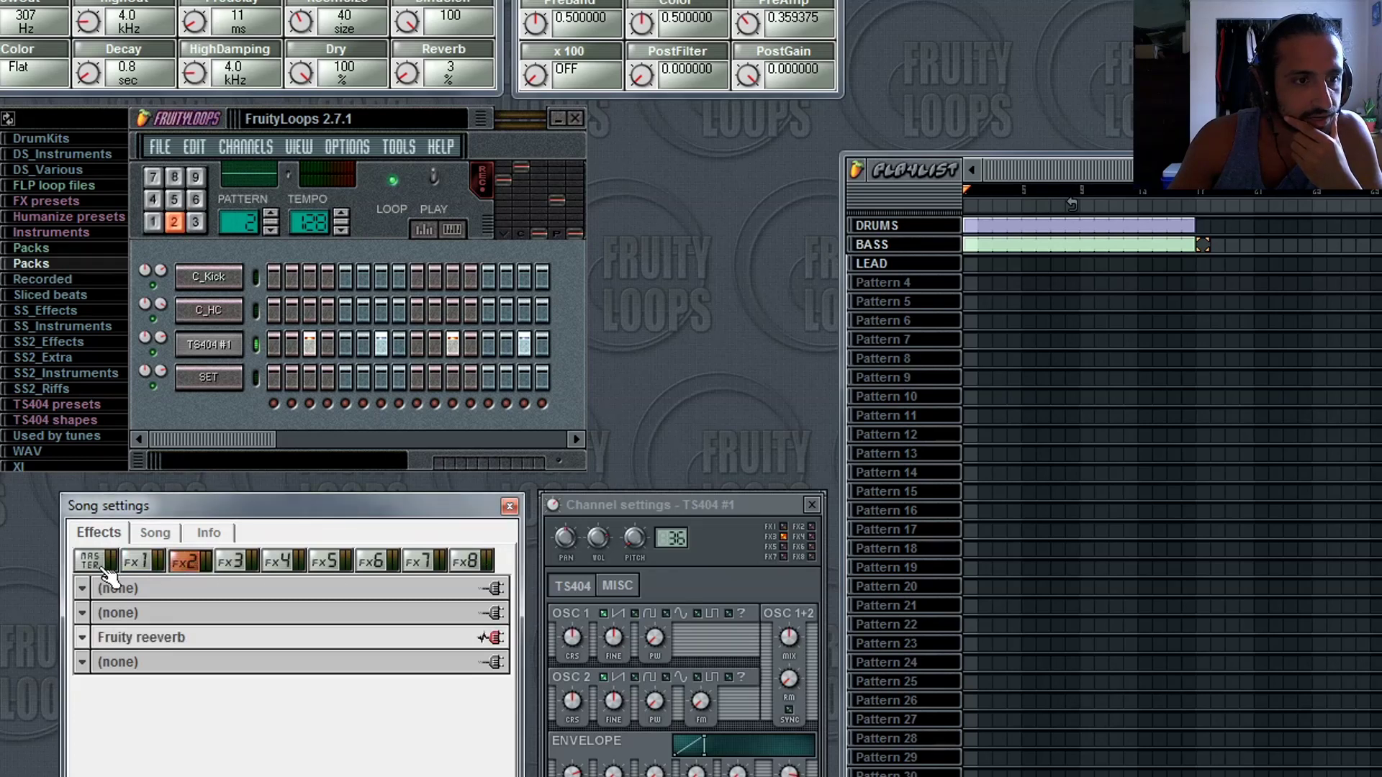
Inspect the Master channel's effects and audition the start of the Playlist arrangement.
click(95, 561)
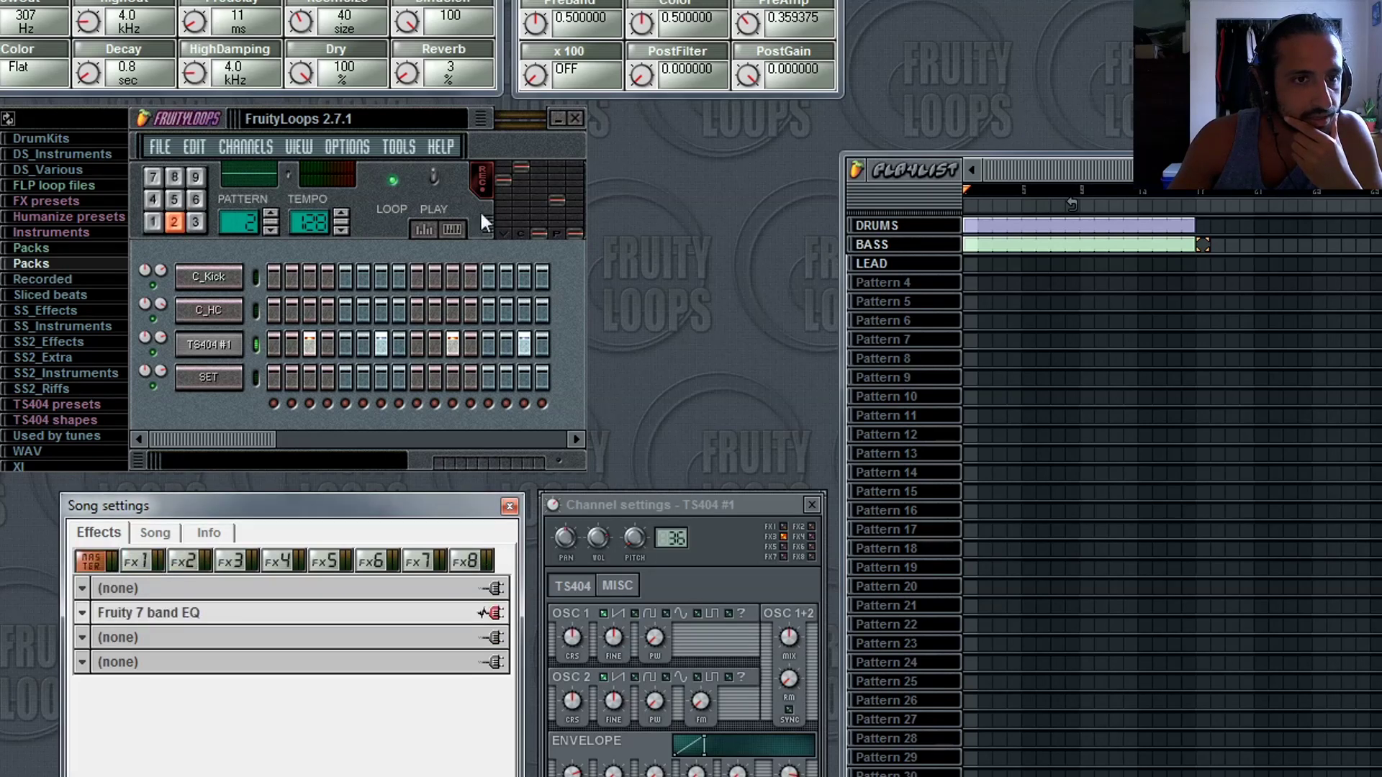
click(433, 173)
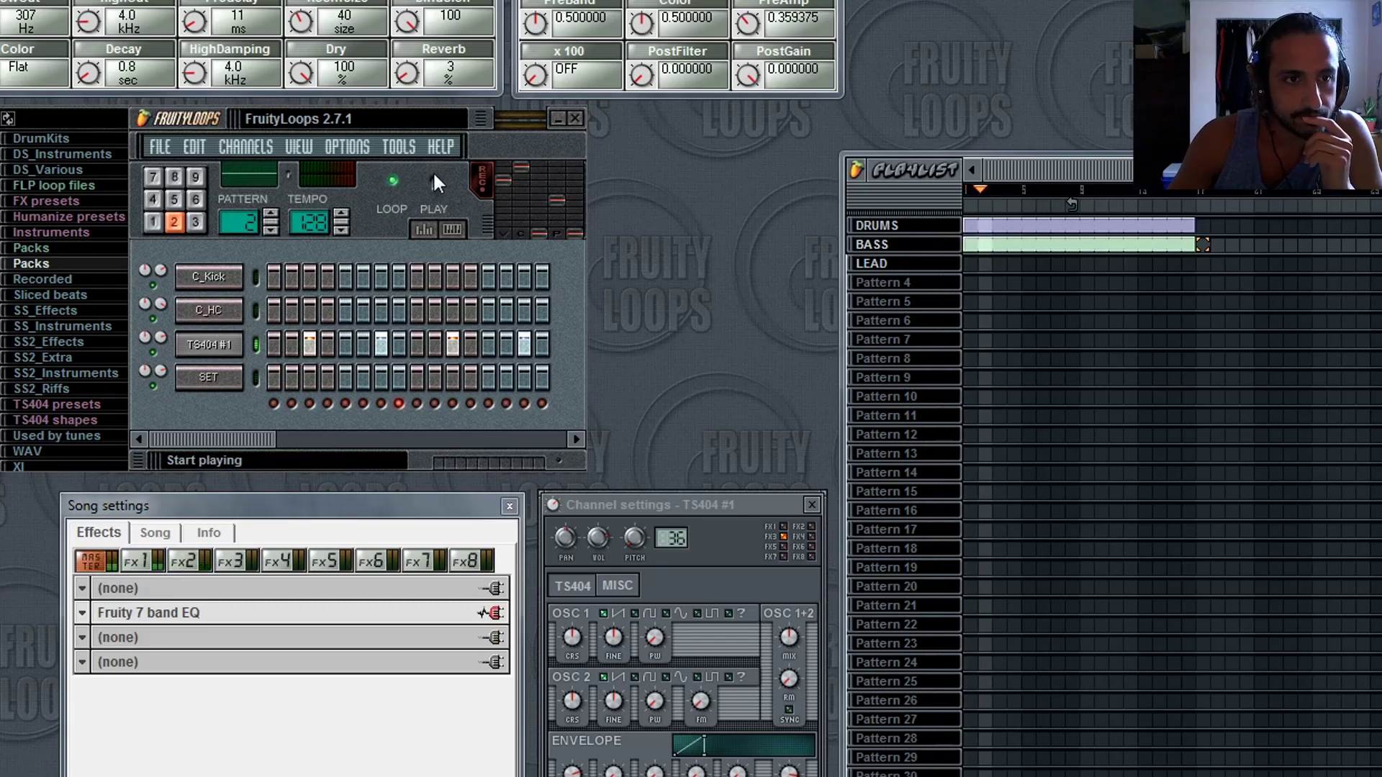
click(434, 180)
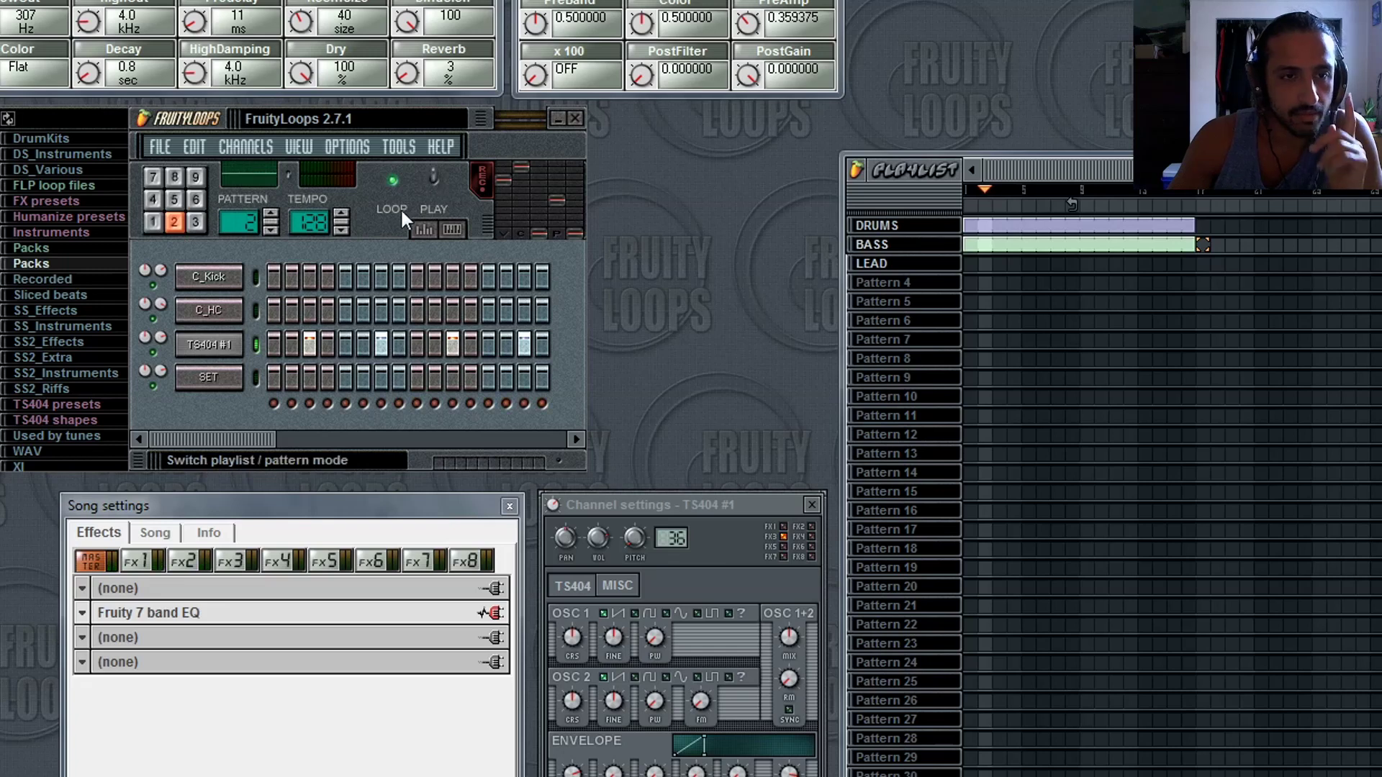
Open the song settings that hold the pattern length.
click(339, 146)
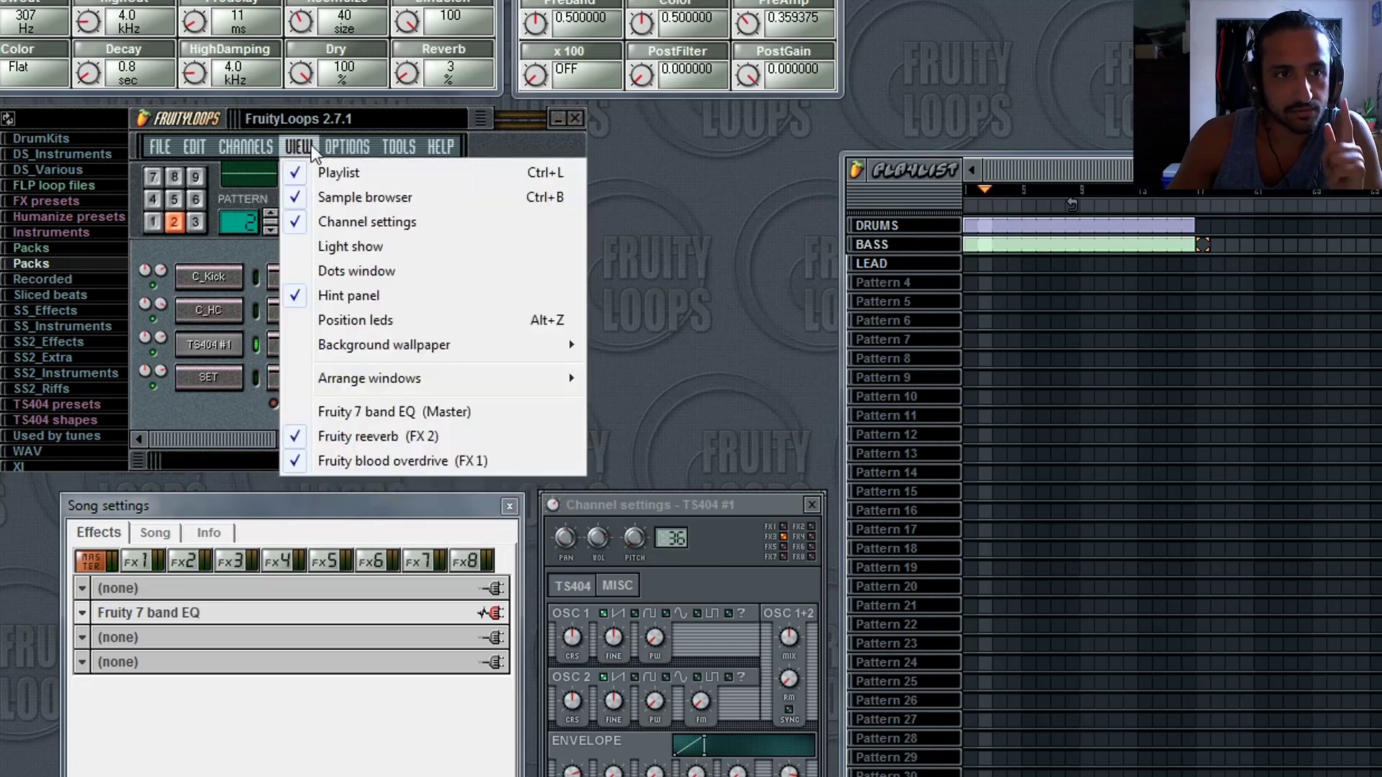
mouse_move(382, 139)
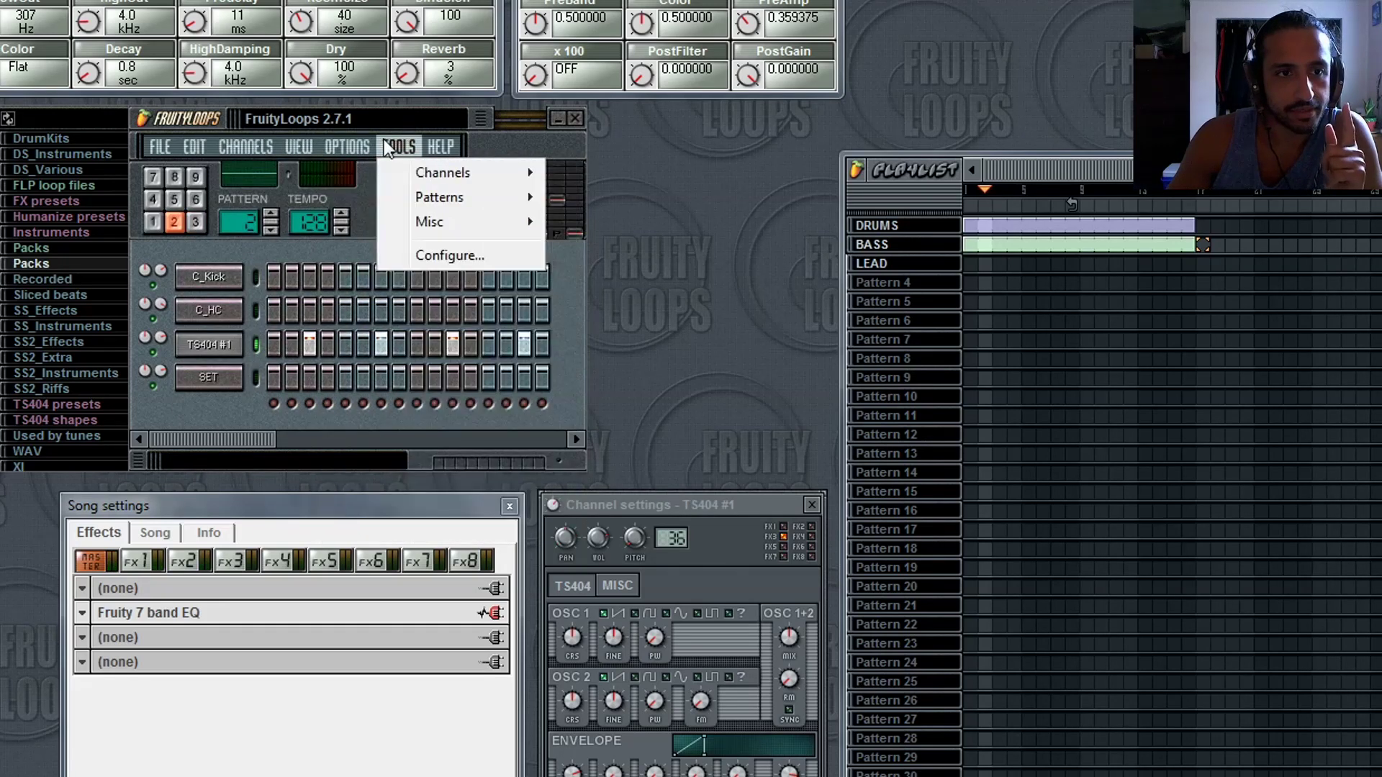
click(440, 251)
click(1187, 368)
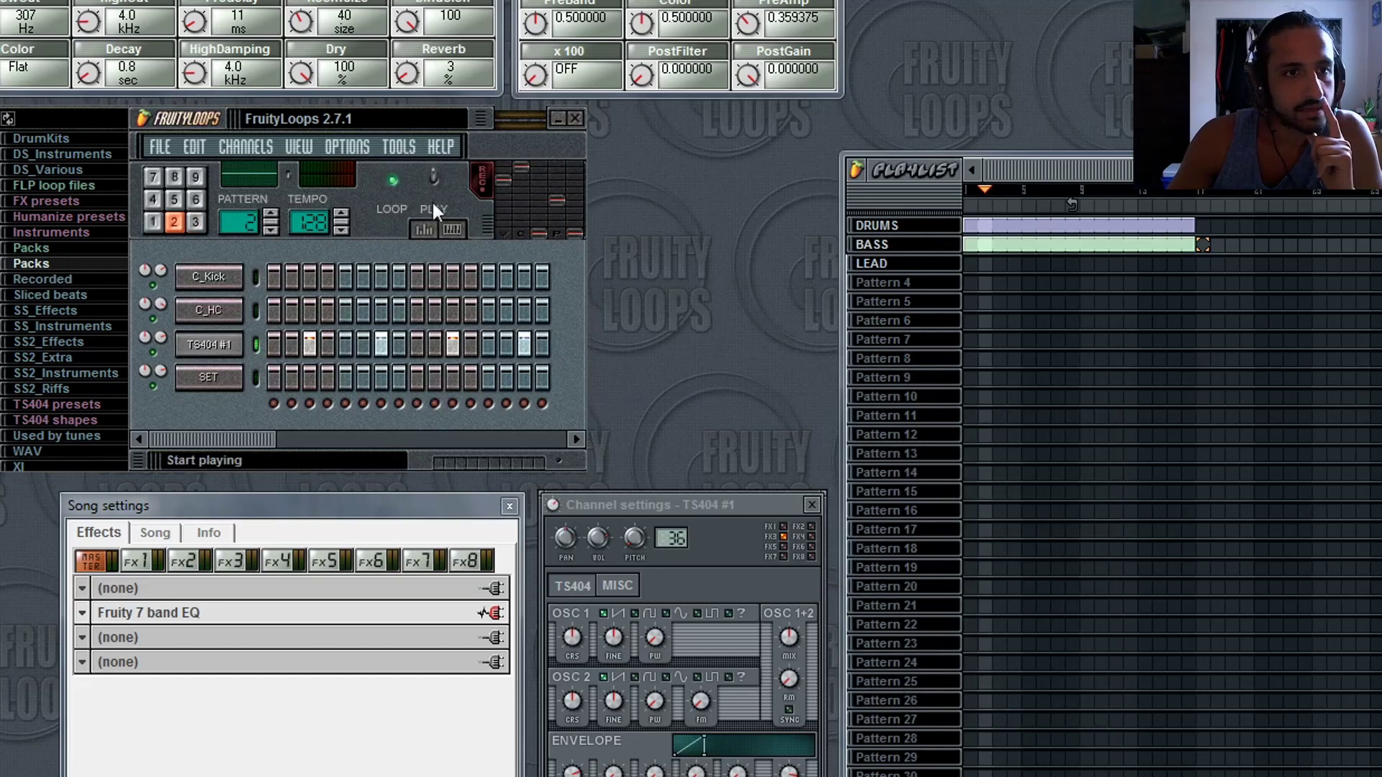
click(400, 147)
mouse_move(348, 151)
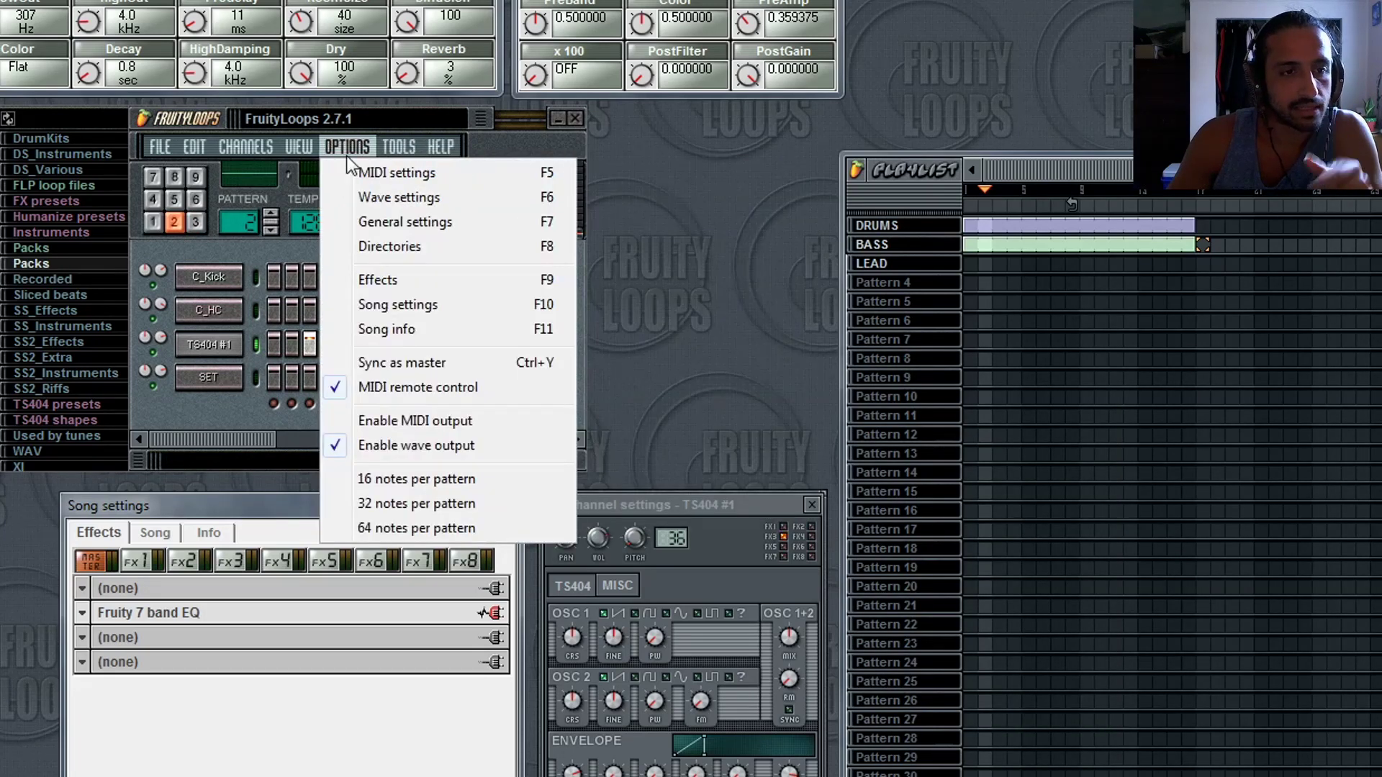
click(416, 304)
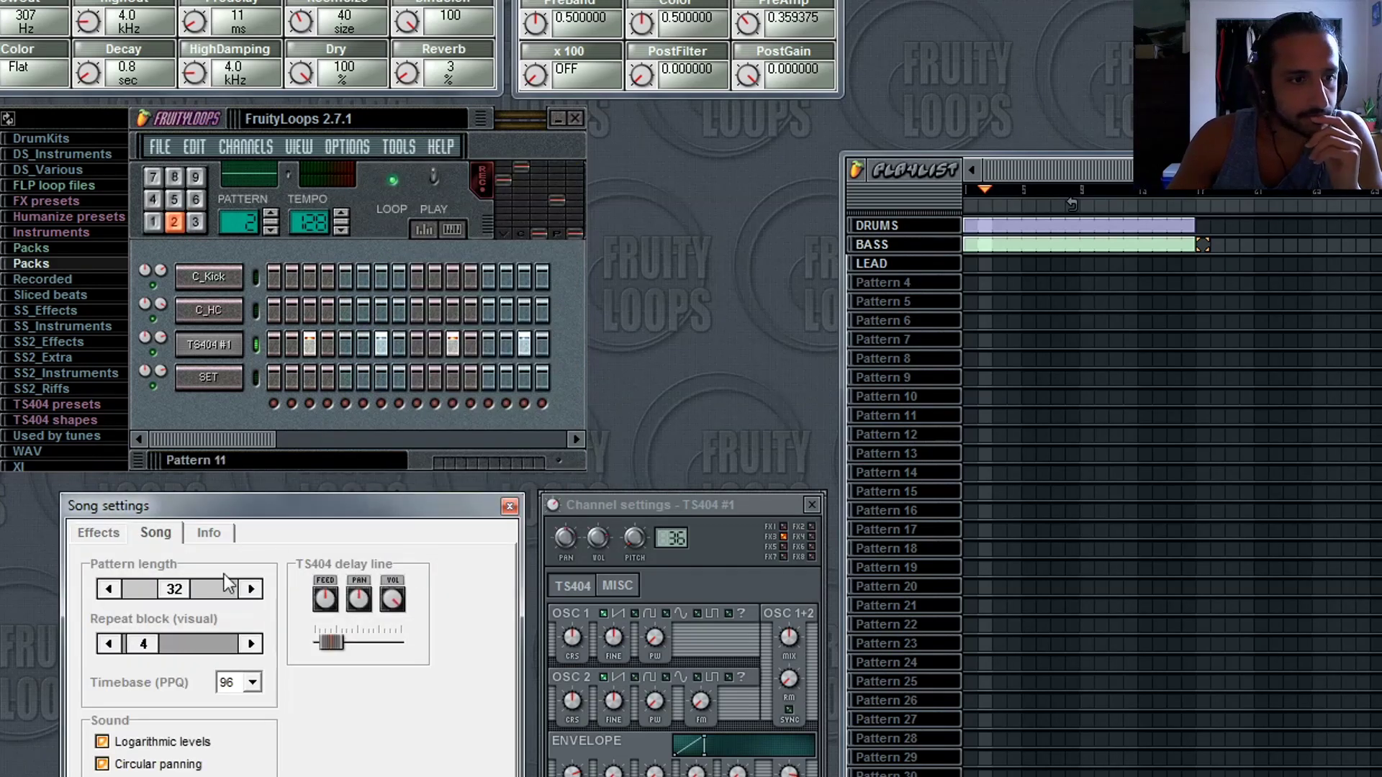
Set the pattern length to 8, audition it in playlist and pattern modes, and select pattern 1.
drag(167, 591, 129, 590)
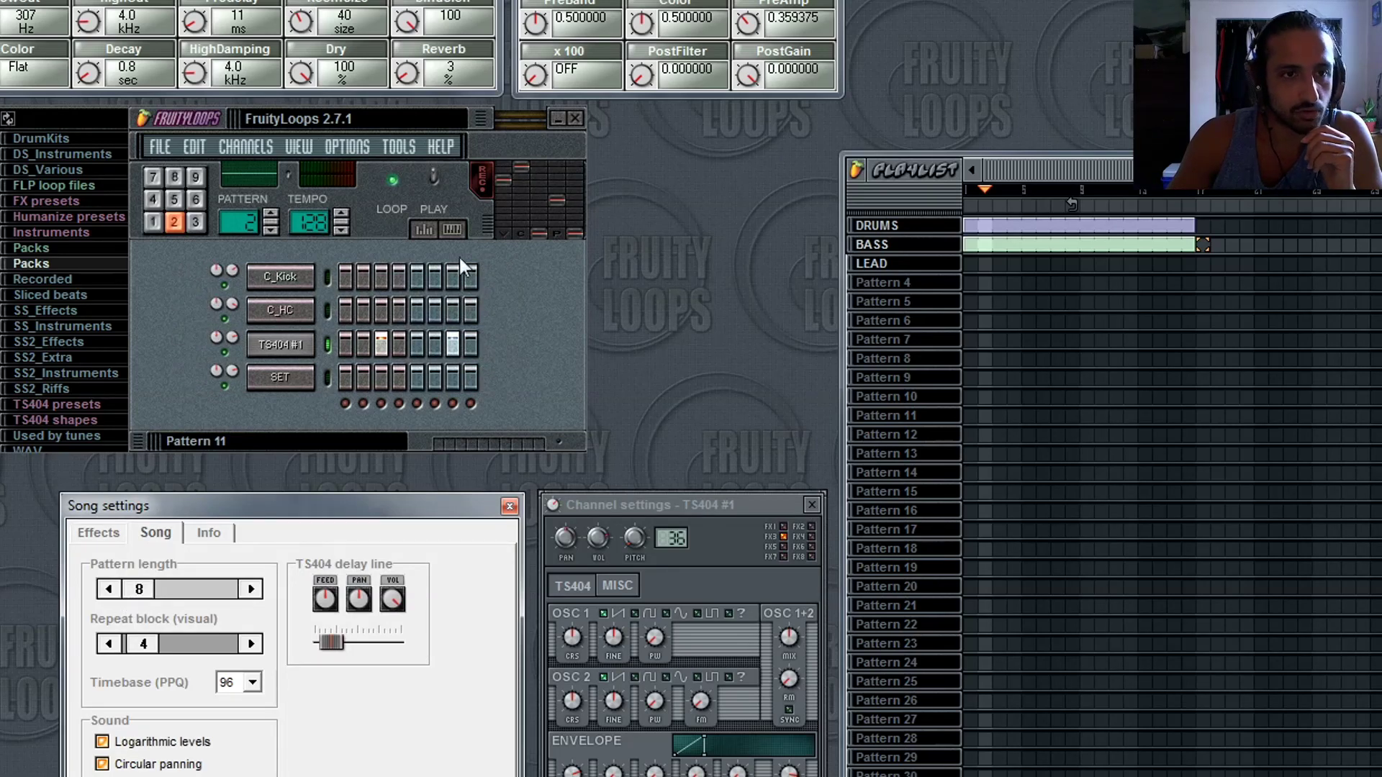
click(434, 175)
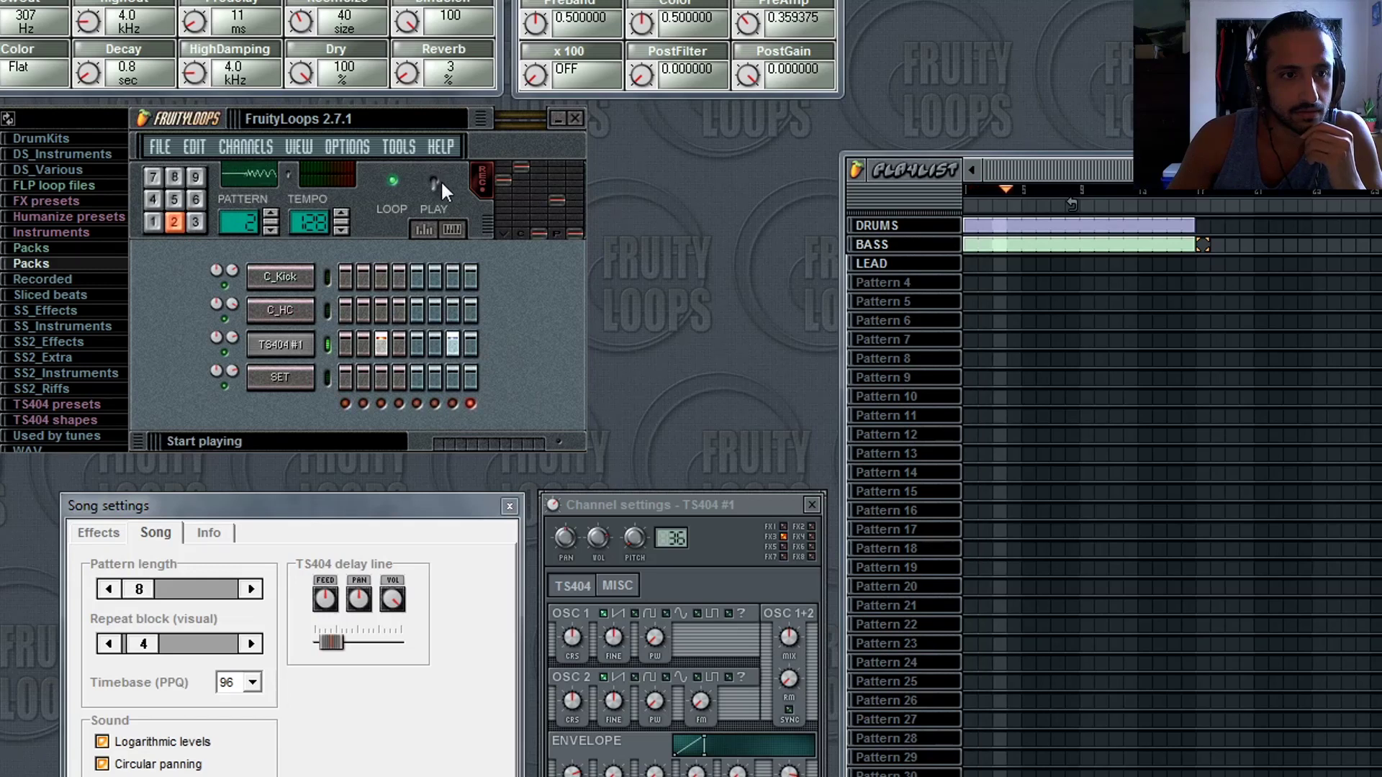
click(395, 187)
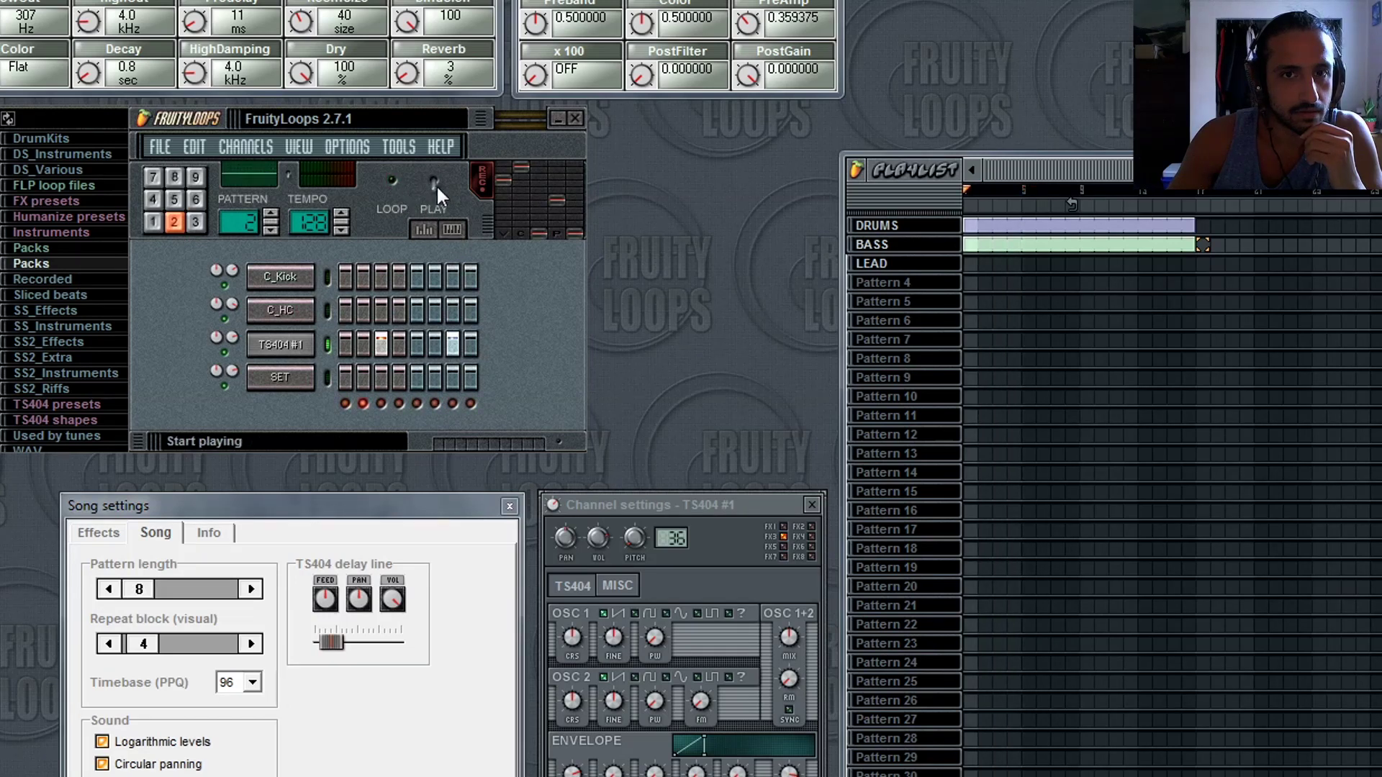
click(394, 180)
click(156, 223)
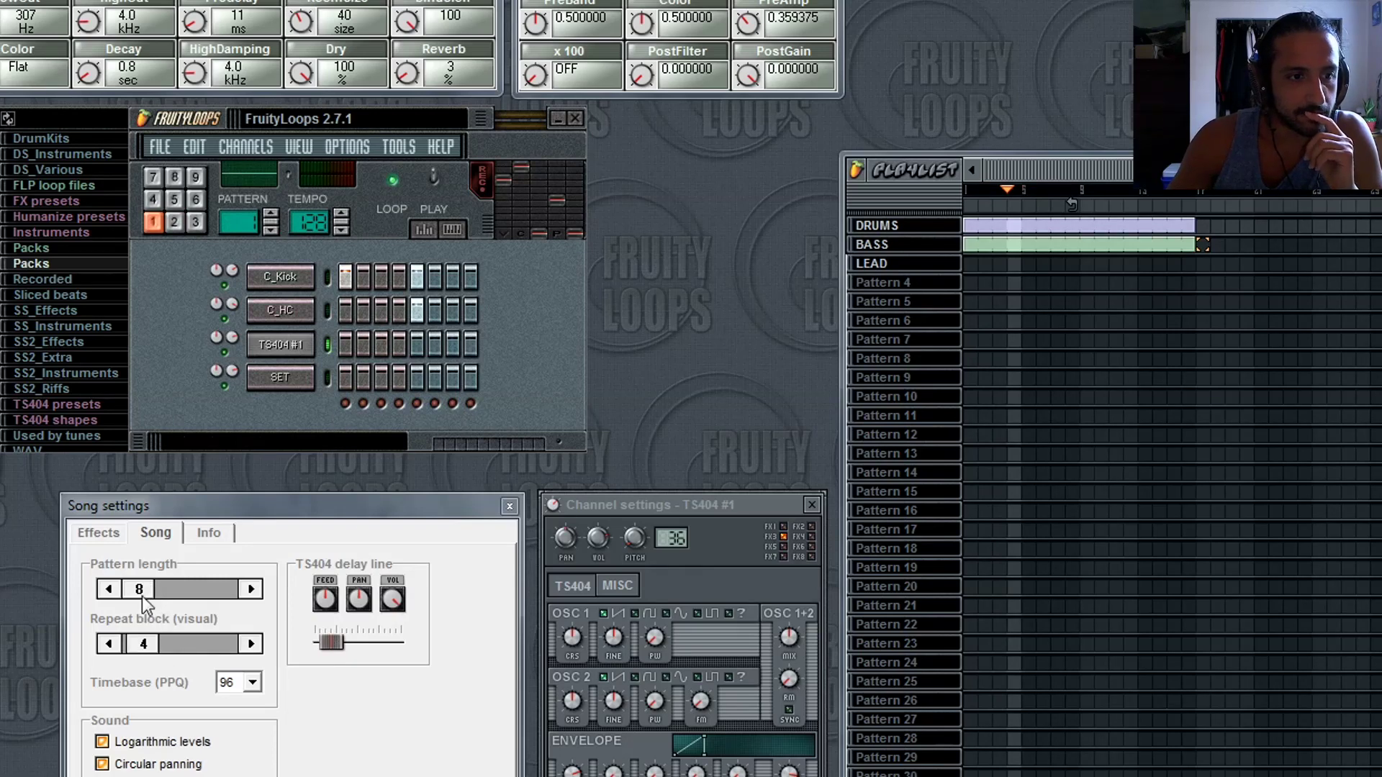
Set the pattern length to 16 and arrange DRUMS and BASS blocks in bars 1 to 4.
drag(141, 594, 155, 594)
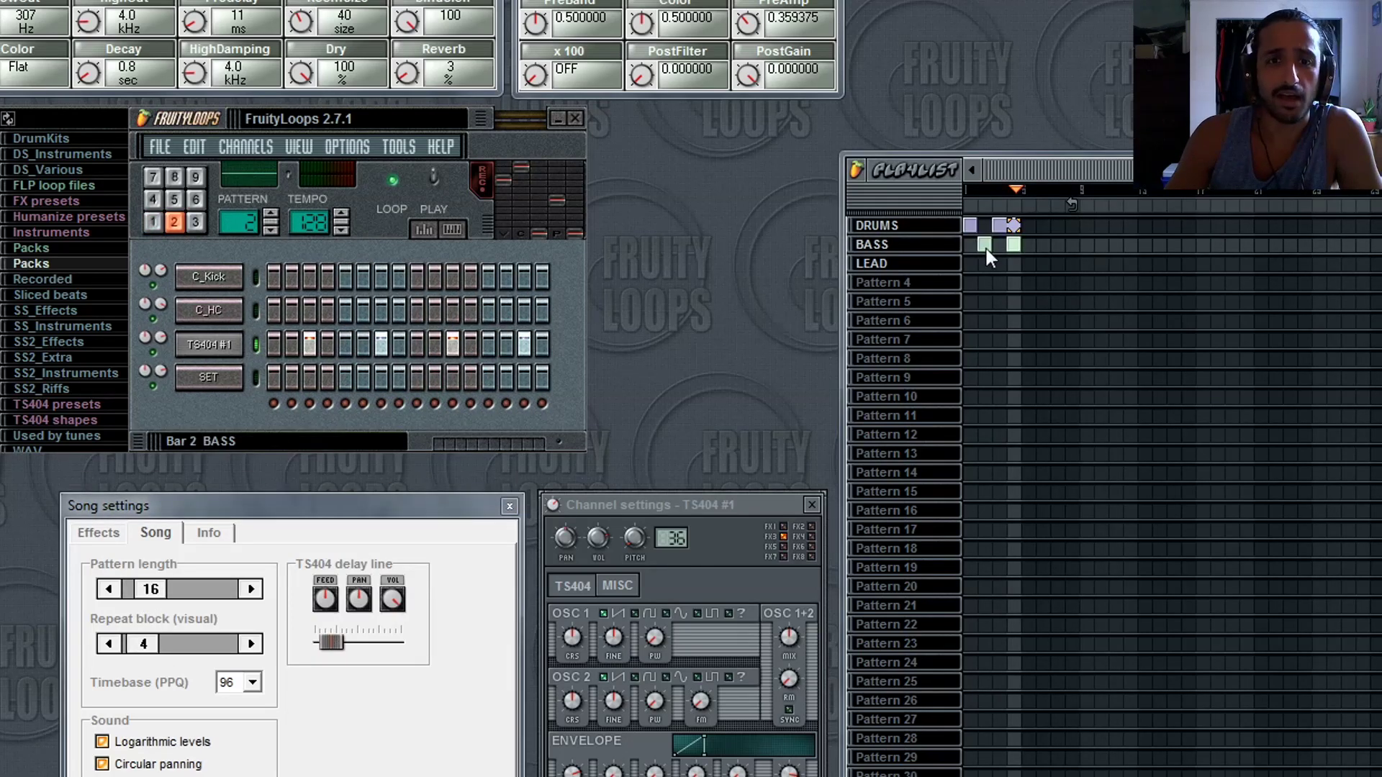
click(986, 225)
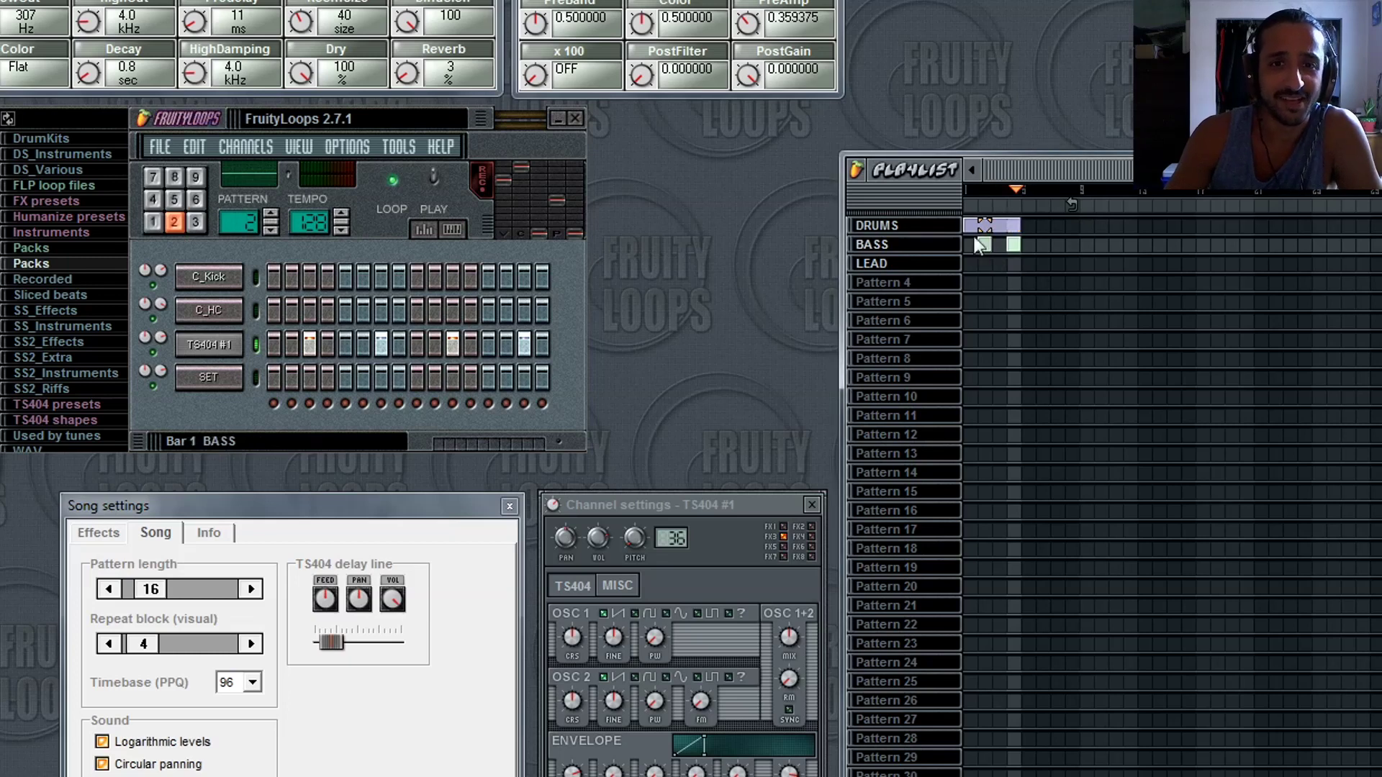
click(998, 244)
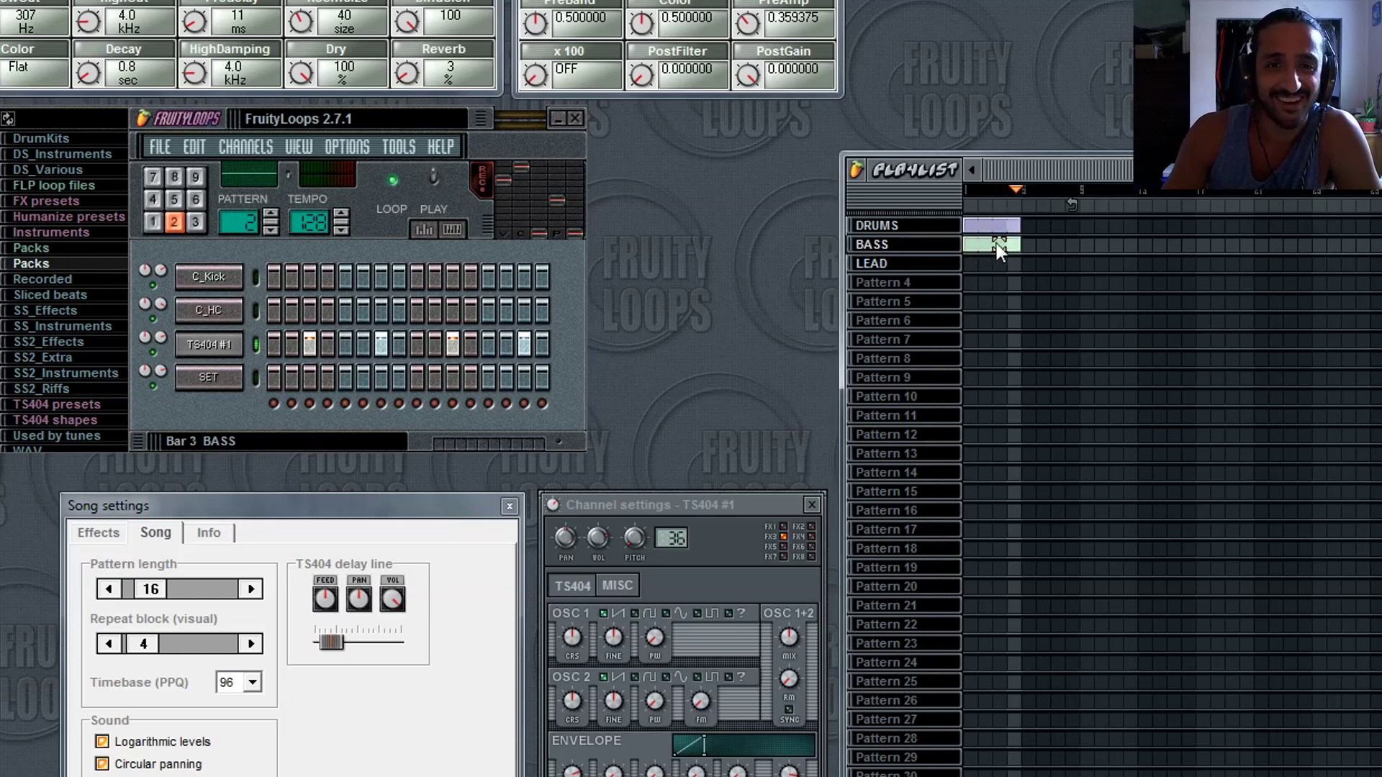
click(434, 180)
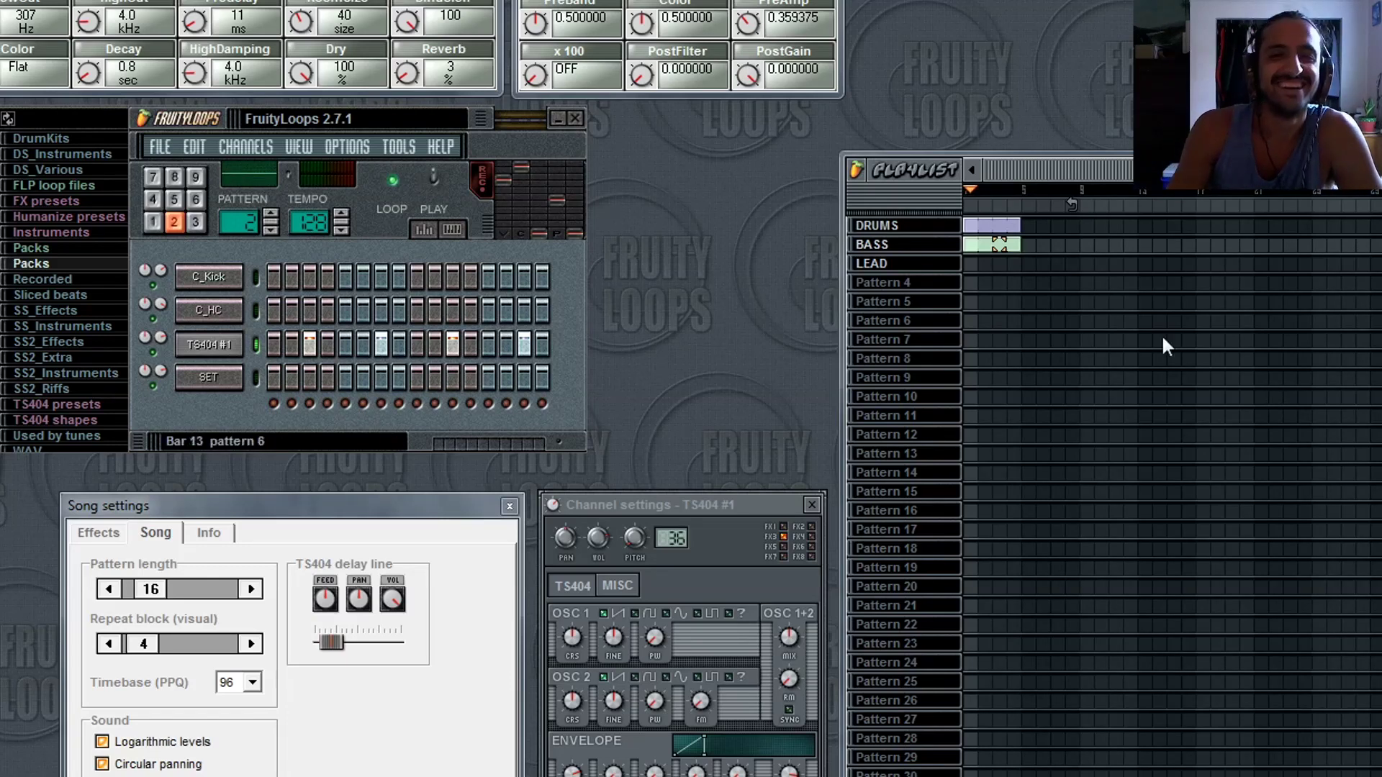
Reduce the DRUMS and BASS rows to one block each in bar 1 and audition them.
right_click(968, 244)
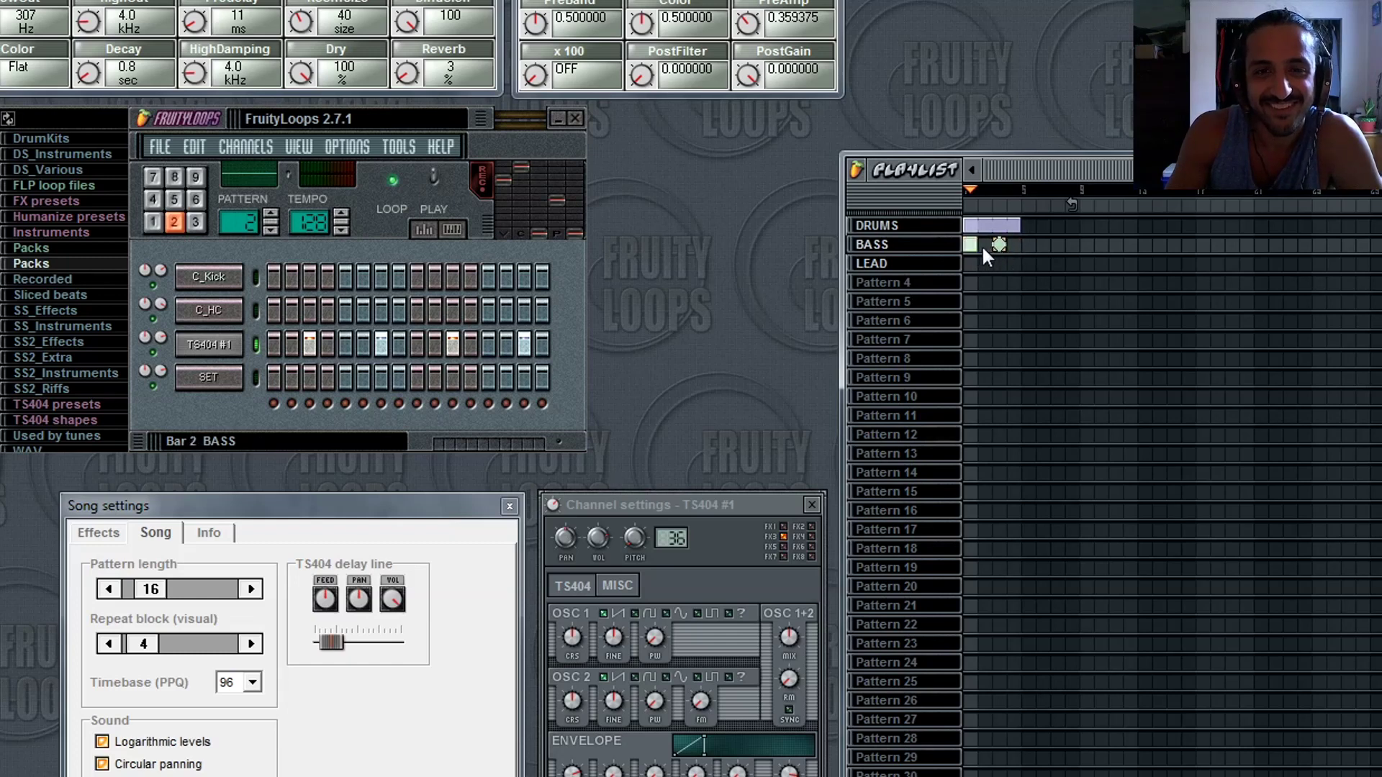
right_click(976, 244)
right_click(999, 244)
right_click(1014, 225)
right_click(1003, 222)
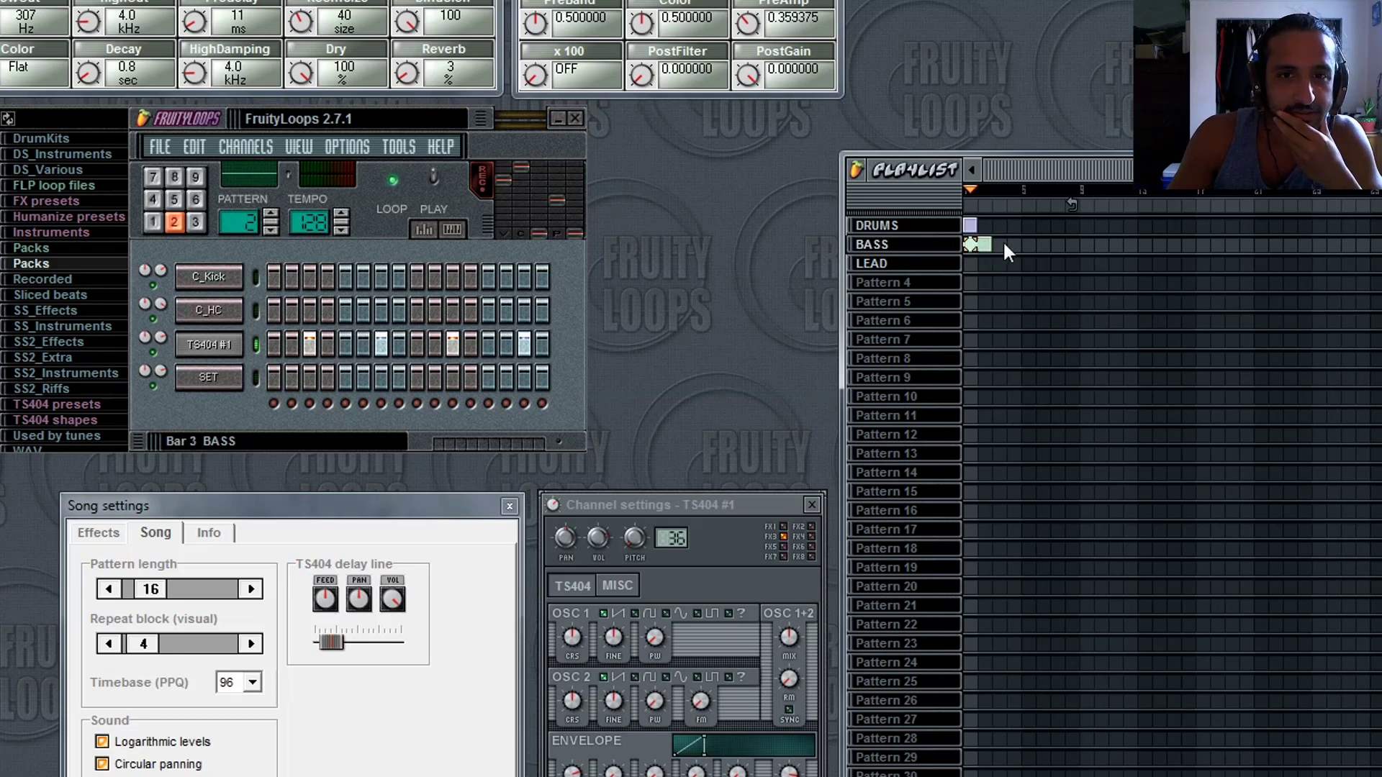
drag(1004, 245, 1381, 245)
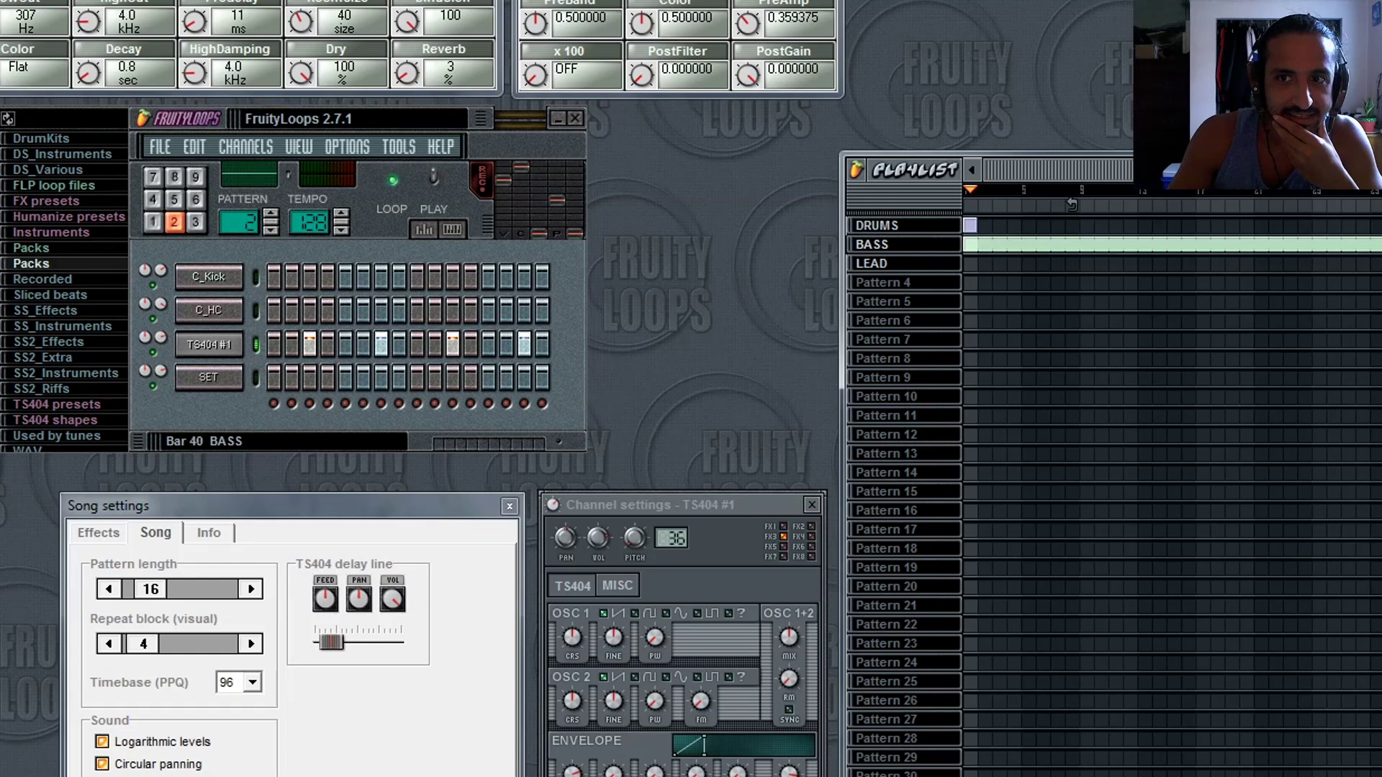
drag(1381, 244, 961, 251)
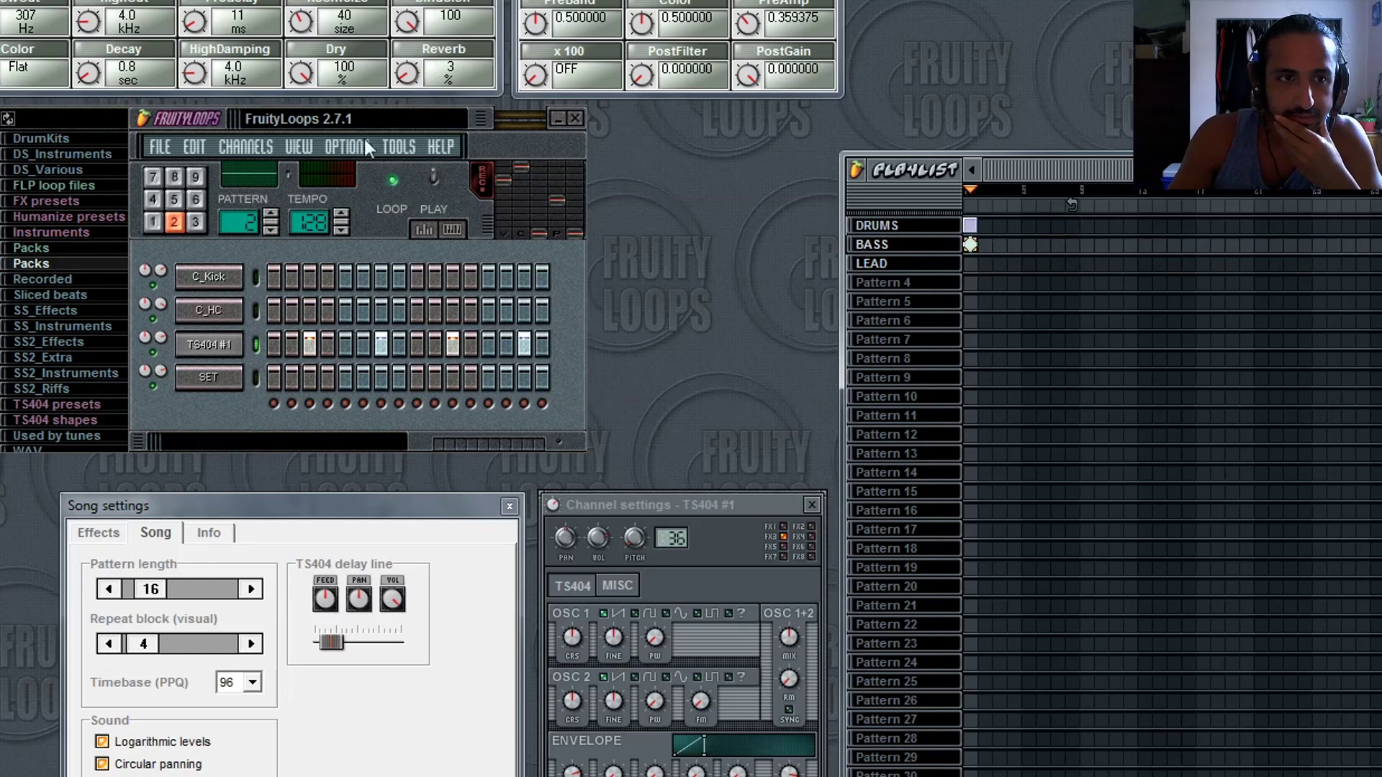
click(427, 177)
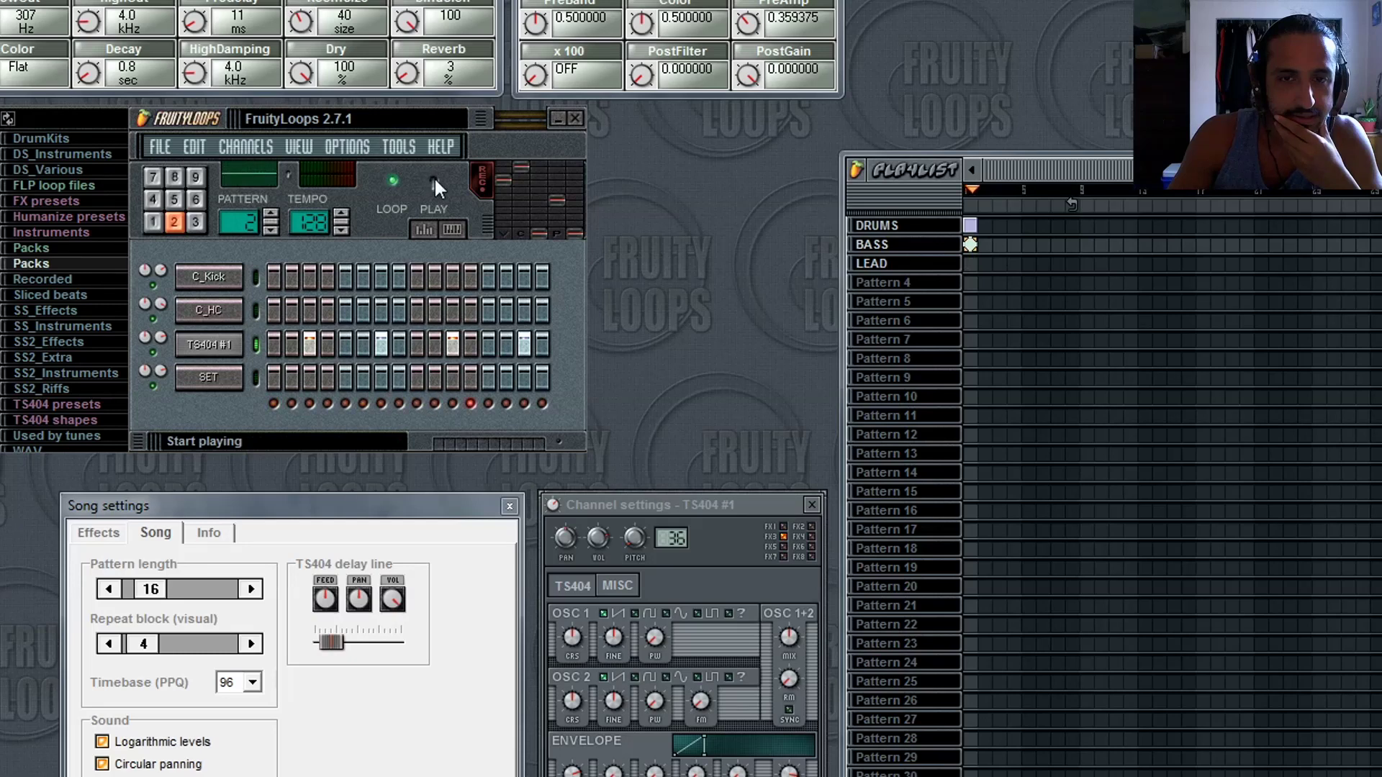
Move the BASS block to bar 2, add a DRUMS block in bar 2 and audition the arrangement.
click(979, 244)
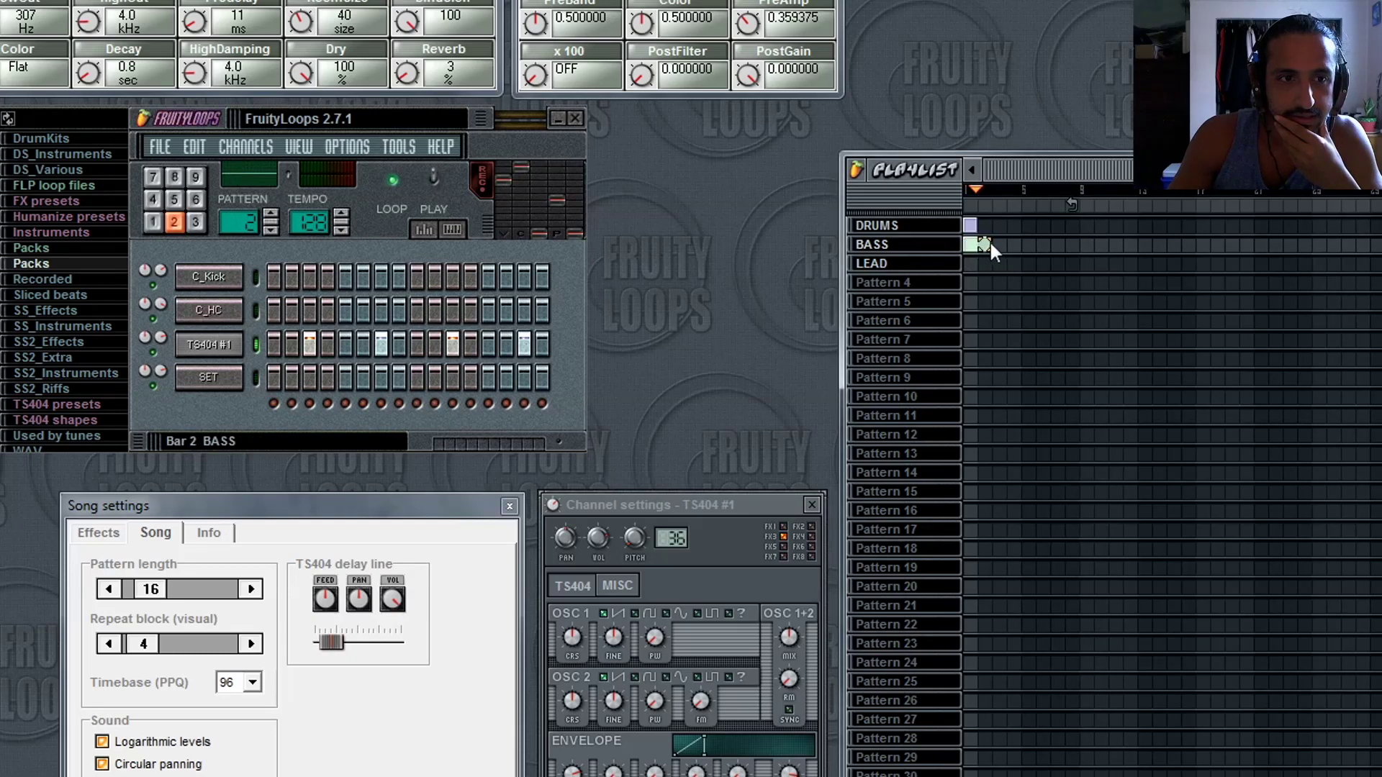
right_click(975, 245)
click(985, 245)
click(432, 174)
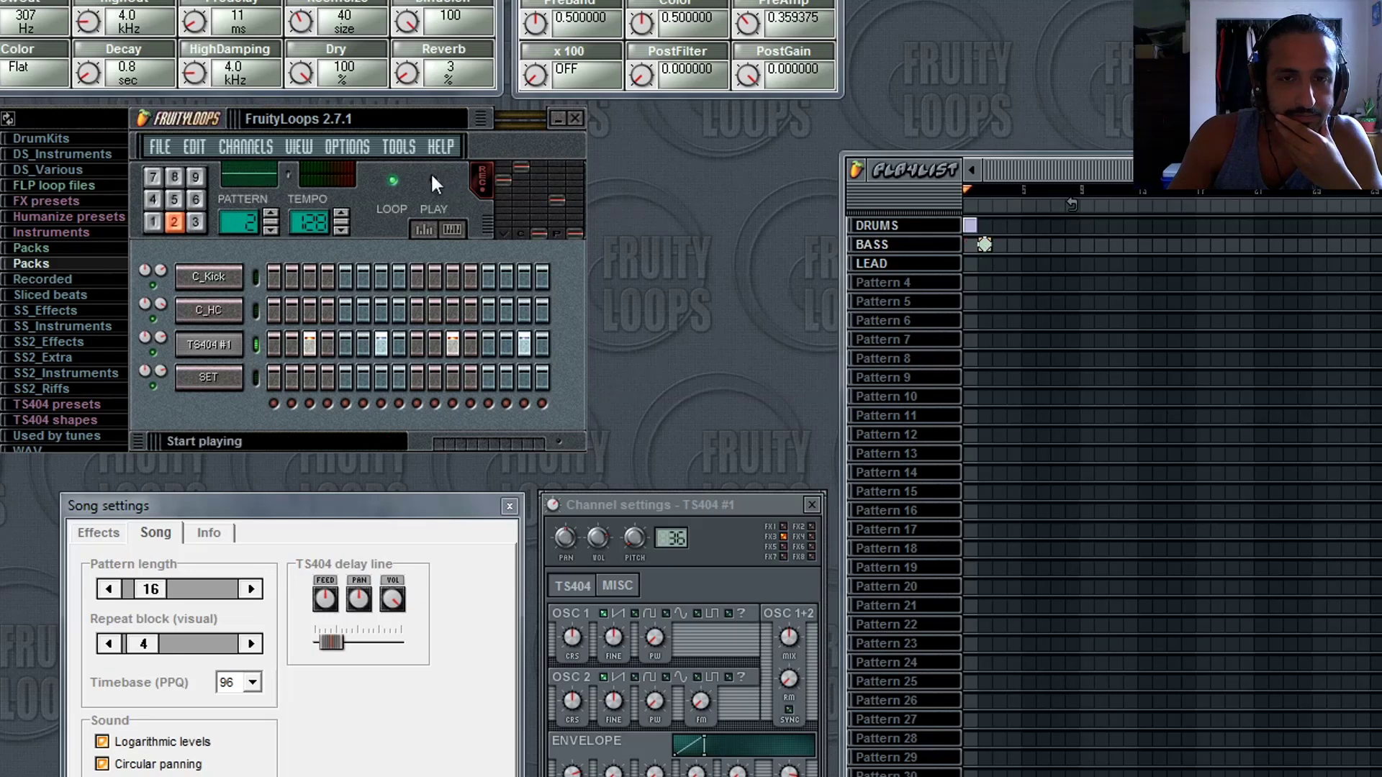
click(989, 226)
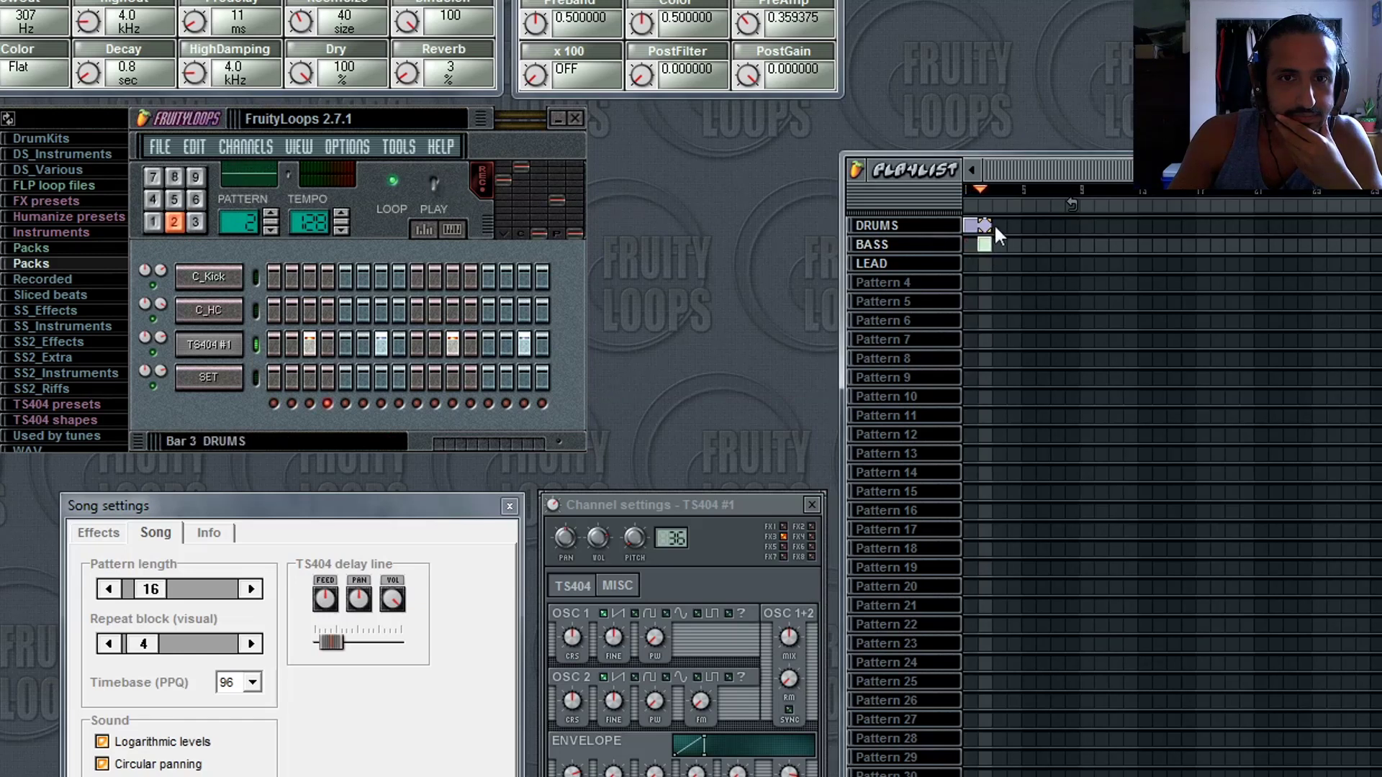
click(435, 176)
click(438, 178)
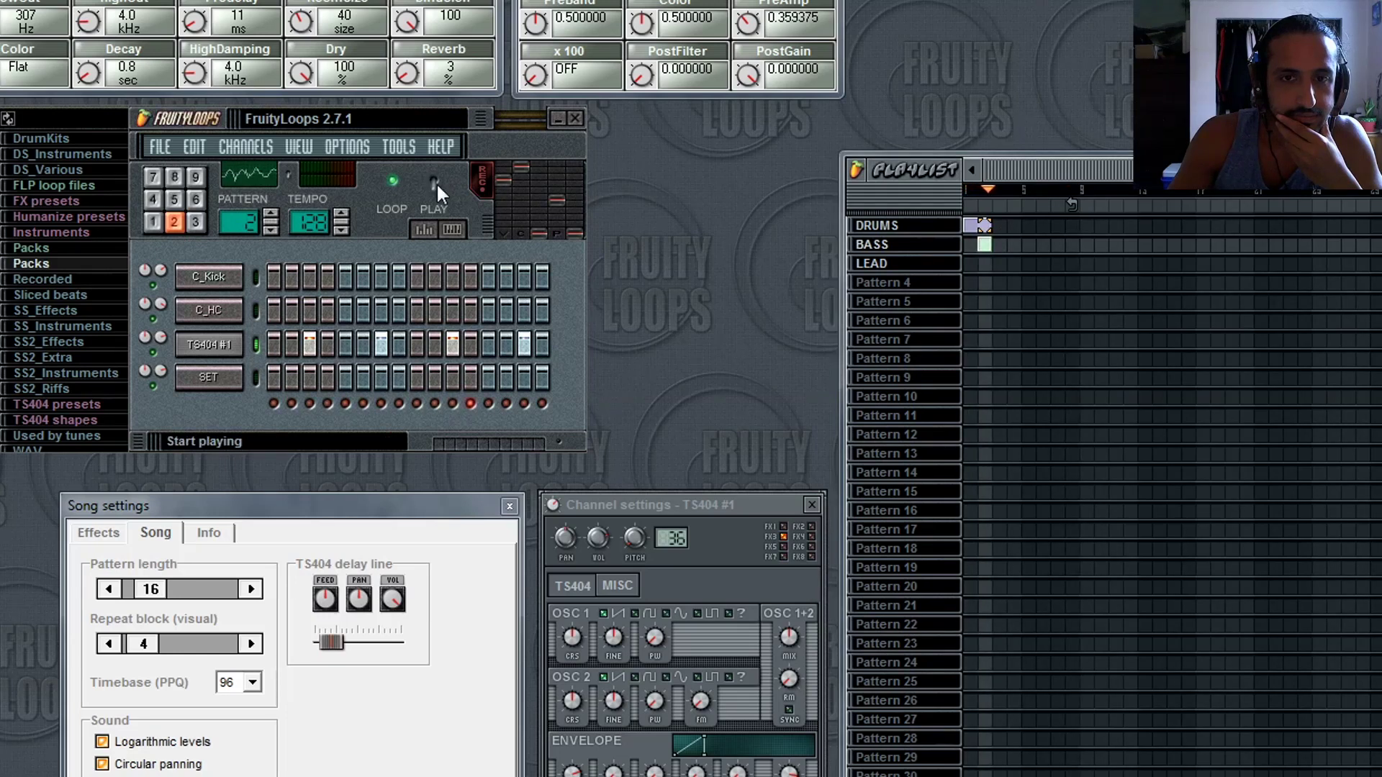
click(436, 183)
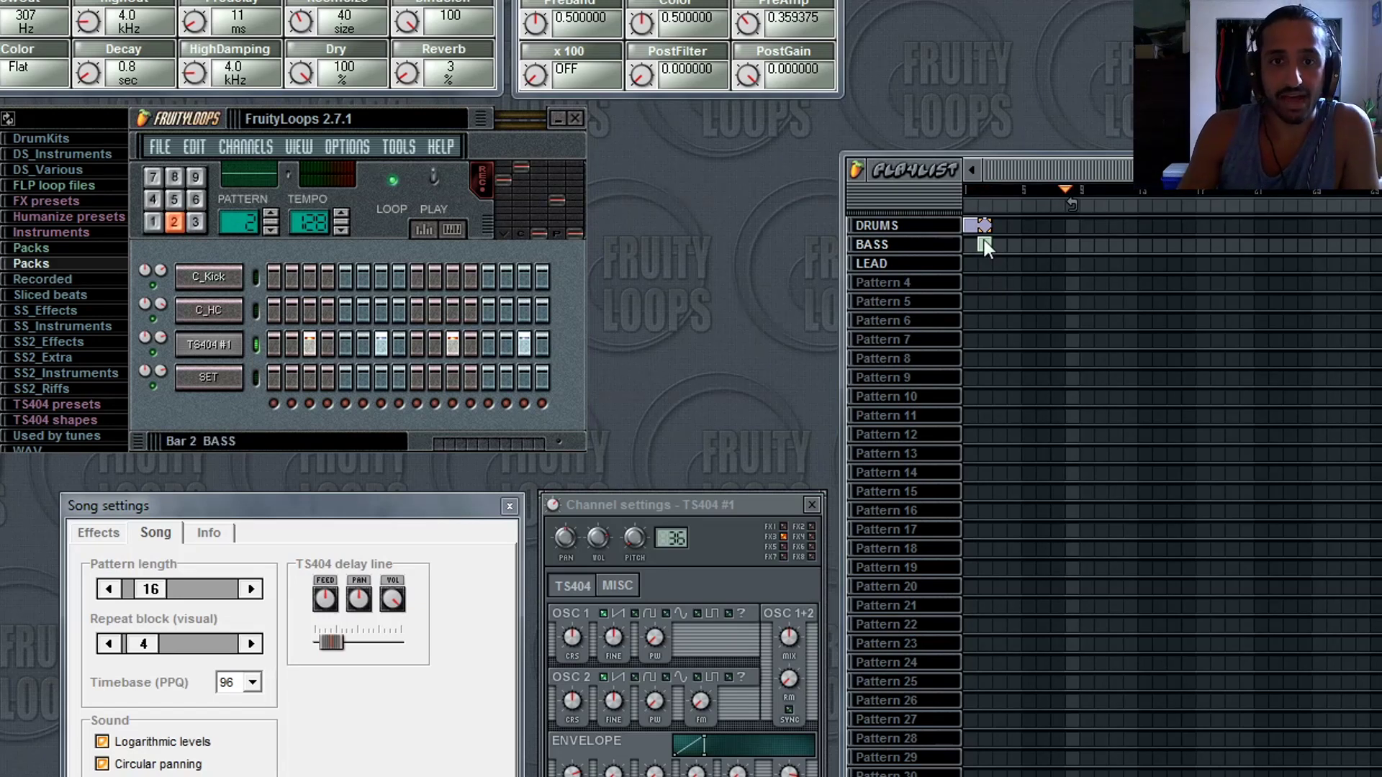
Try filling DRUMS to bar 24 with staggered BASS and LEAD blocks, and remove the trial blocks.
drag(992, 228, 1304, 225)
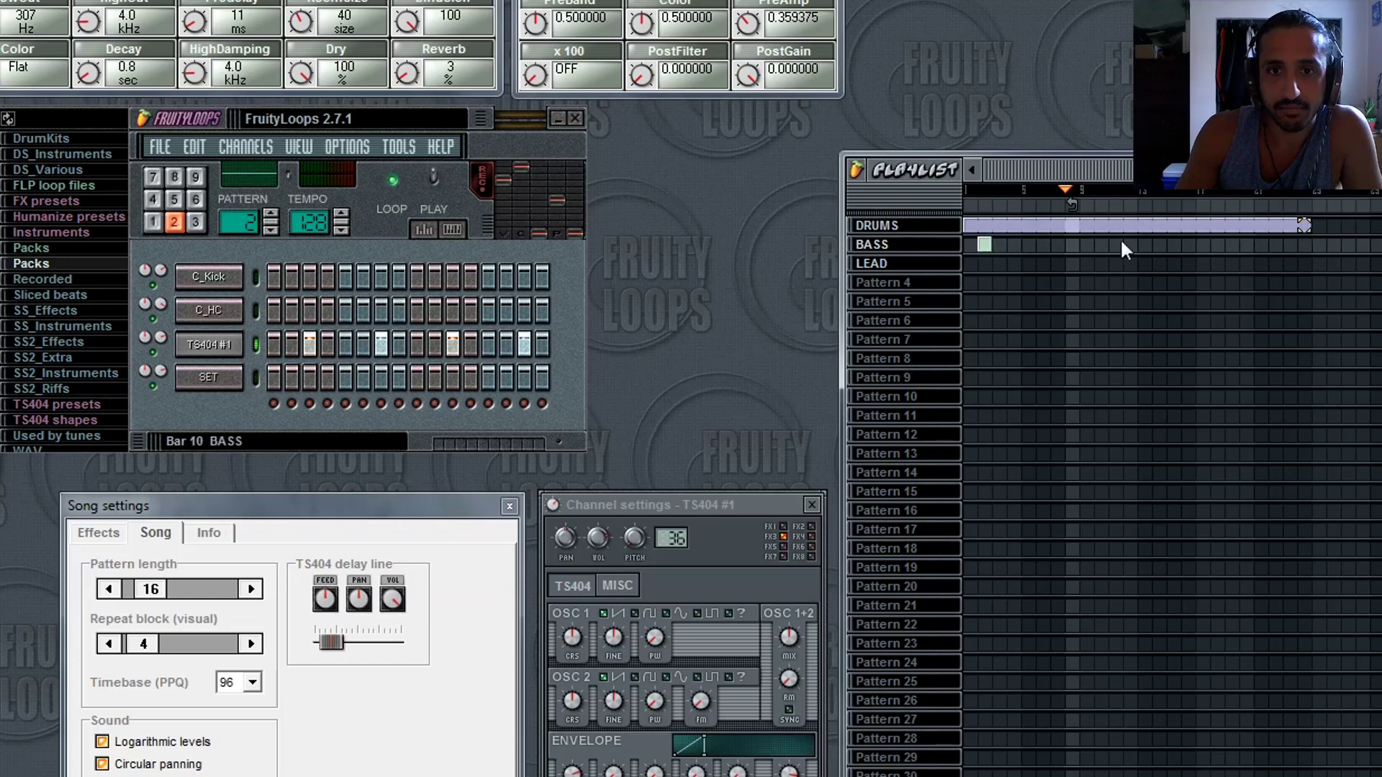
right_click(984, 245)
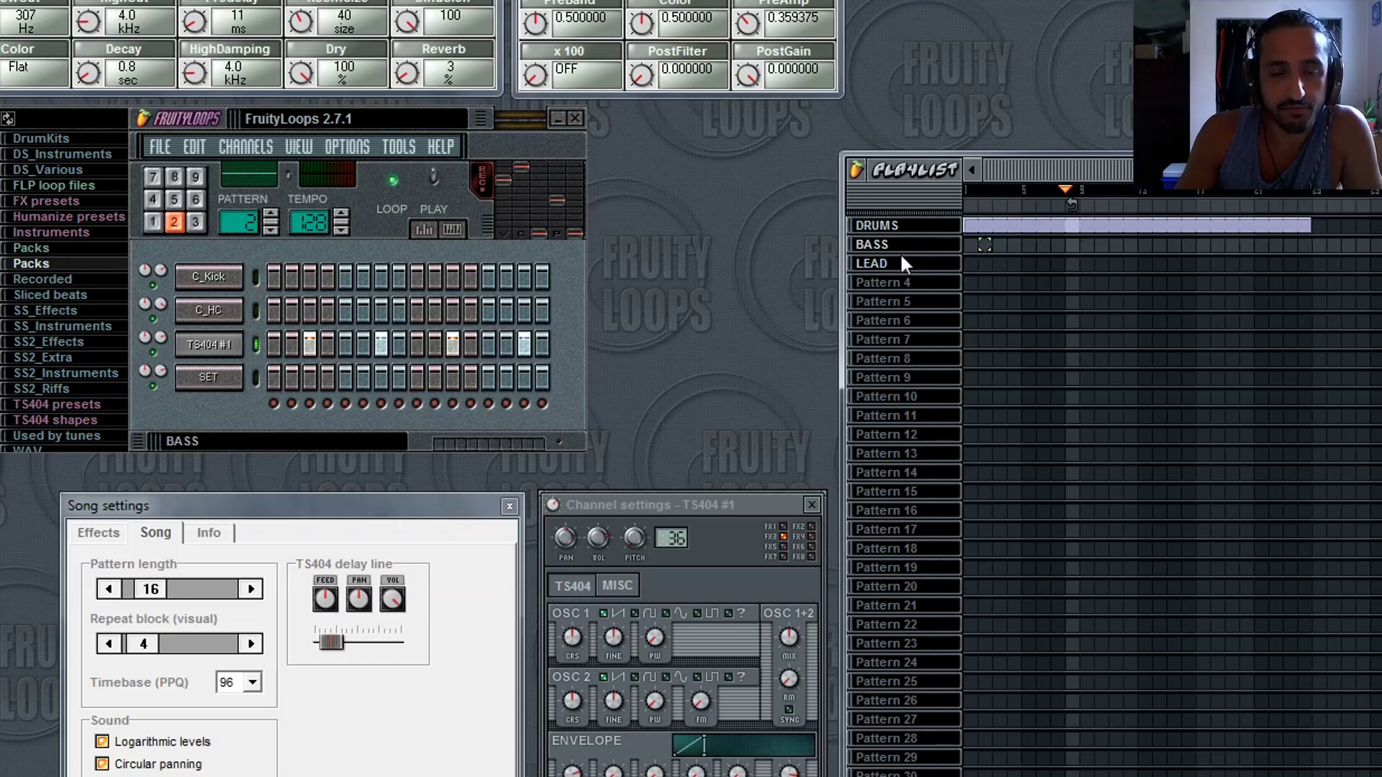
drag(982, 245, 1027, 245)
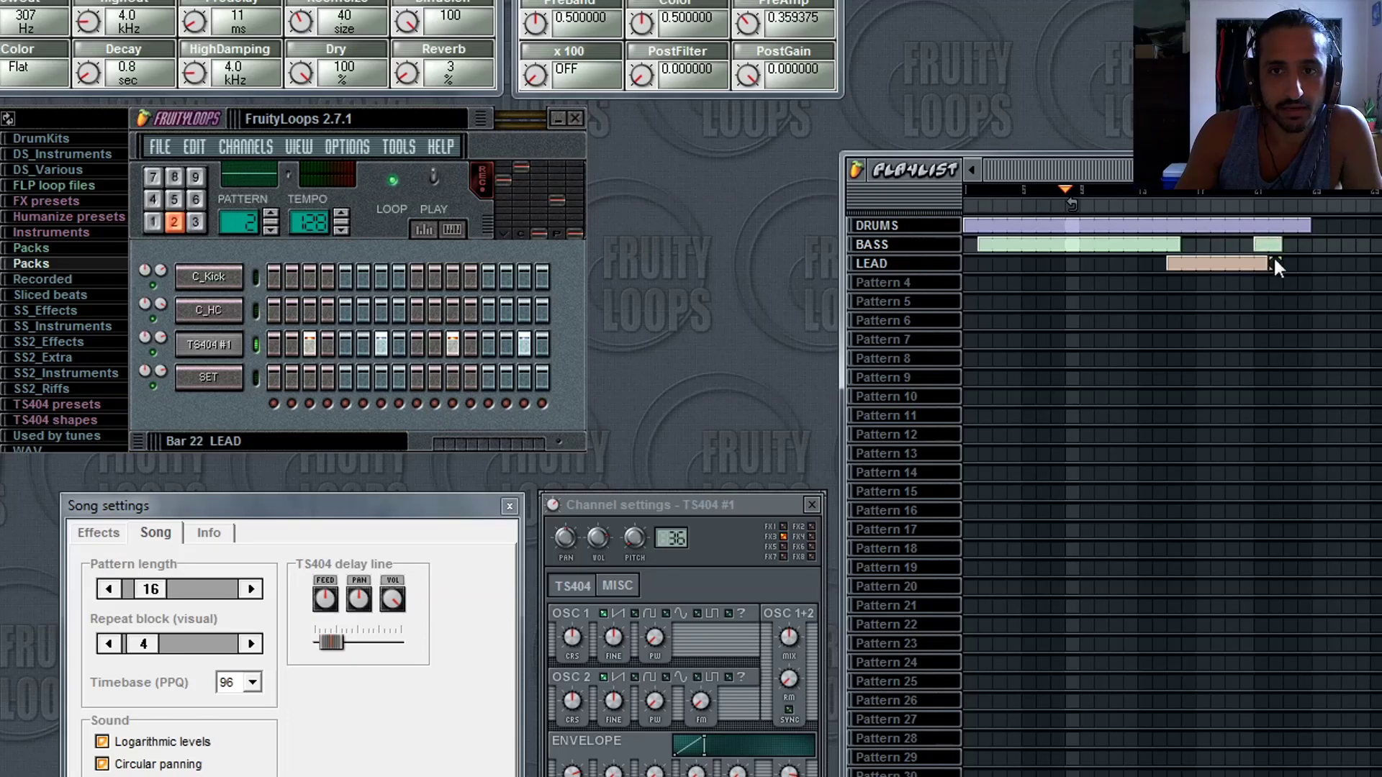
drag(1273, 258, 1173, 264)
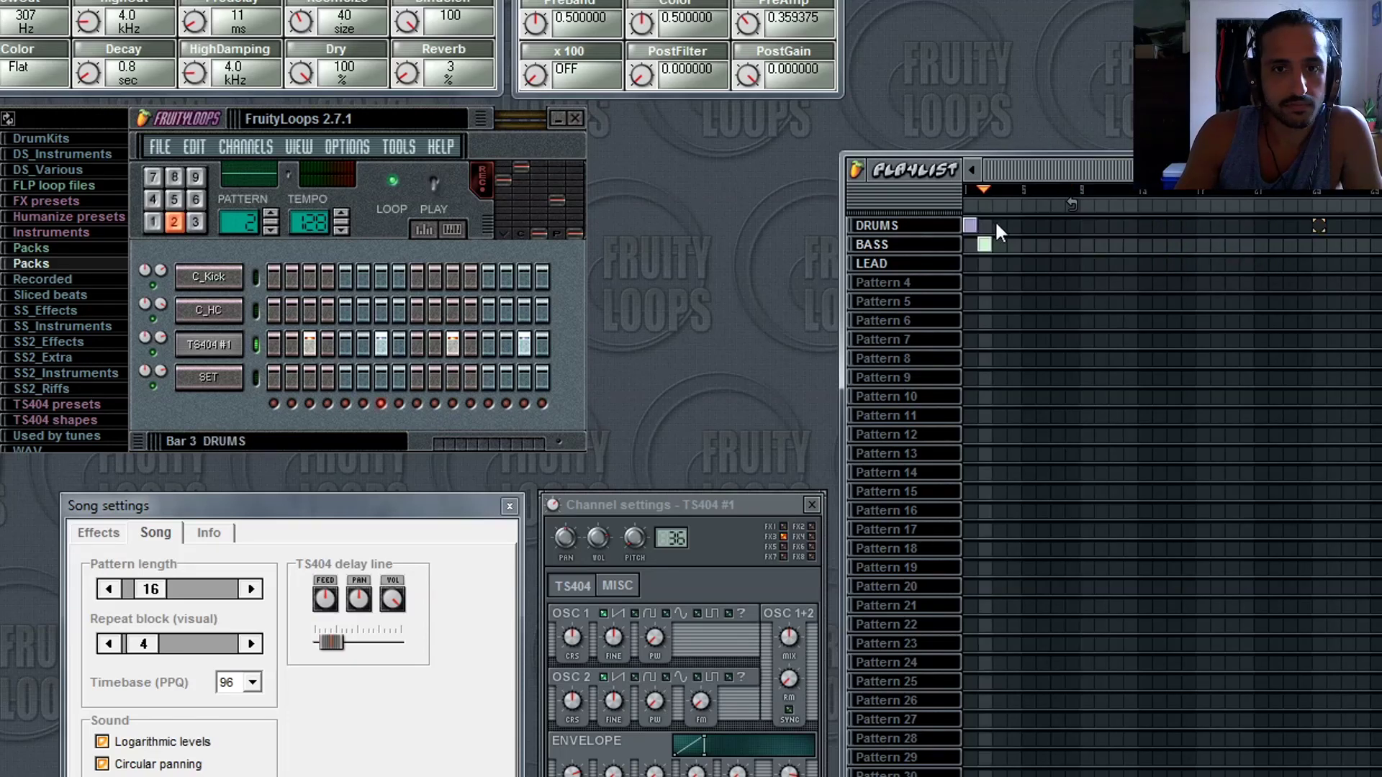
Add DRUMS and BASS blocks in bar 3, and clear every block from both rows.
click(998, 224)
click(1003, 242)
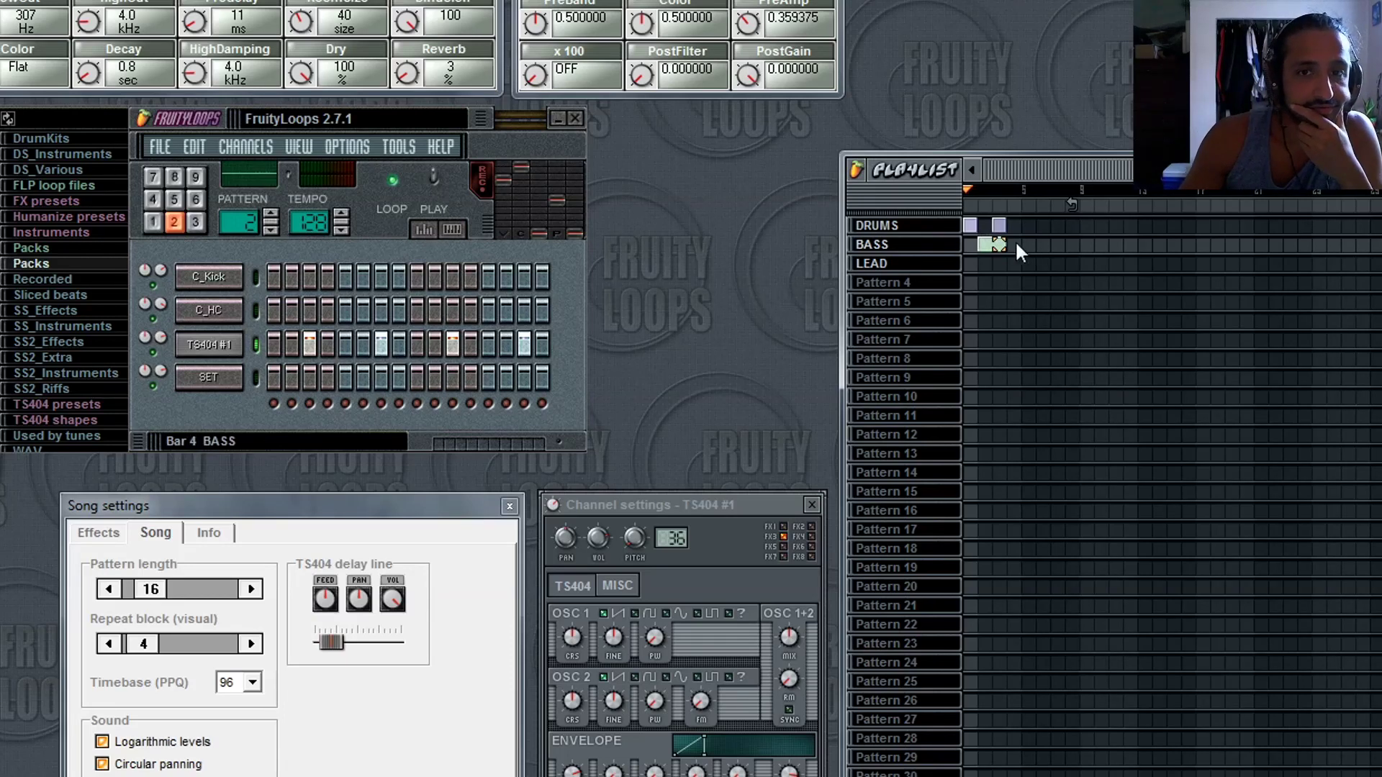
right_click(999, 244)
right_click(1000, 227)
right_click(983, 244)
right_click(971, 226)
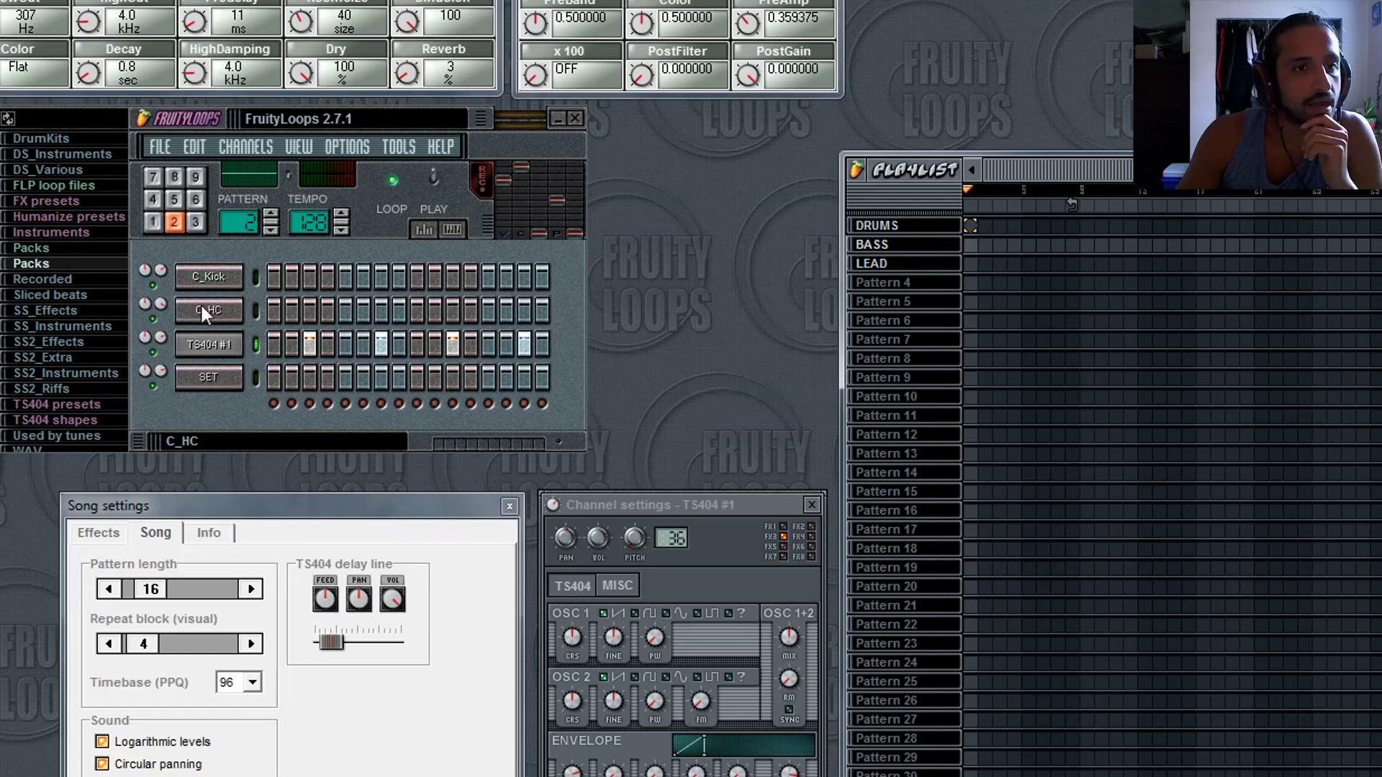
Review and close the song settings, and lower the Playlist window's upper edge.
click(349, 146)
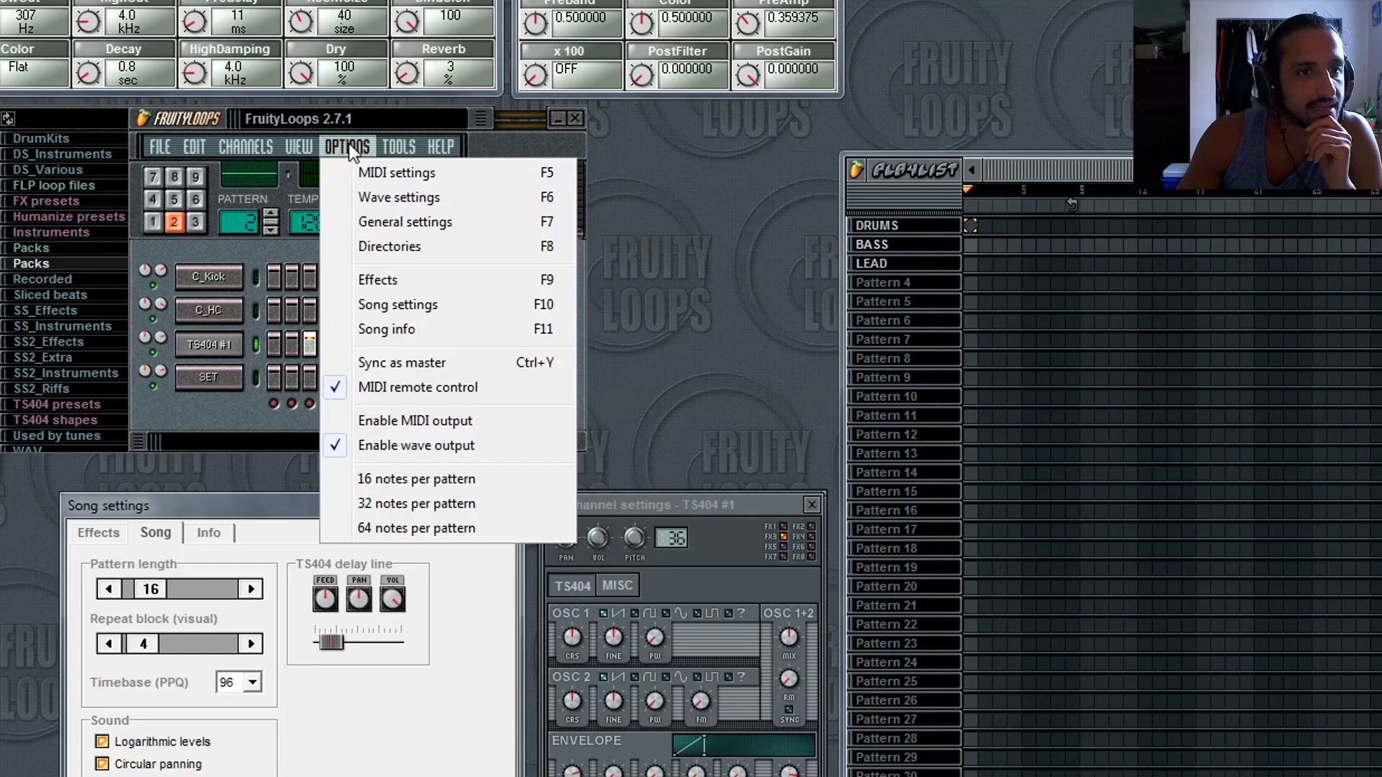
click(392, 306)
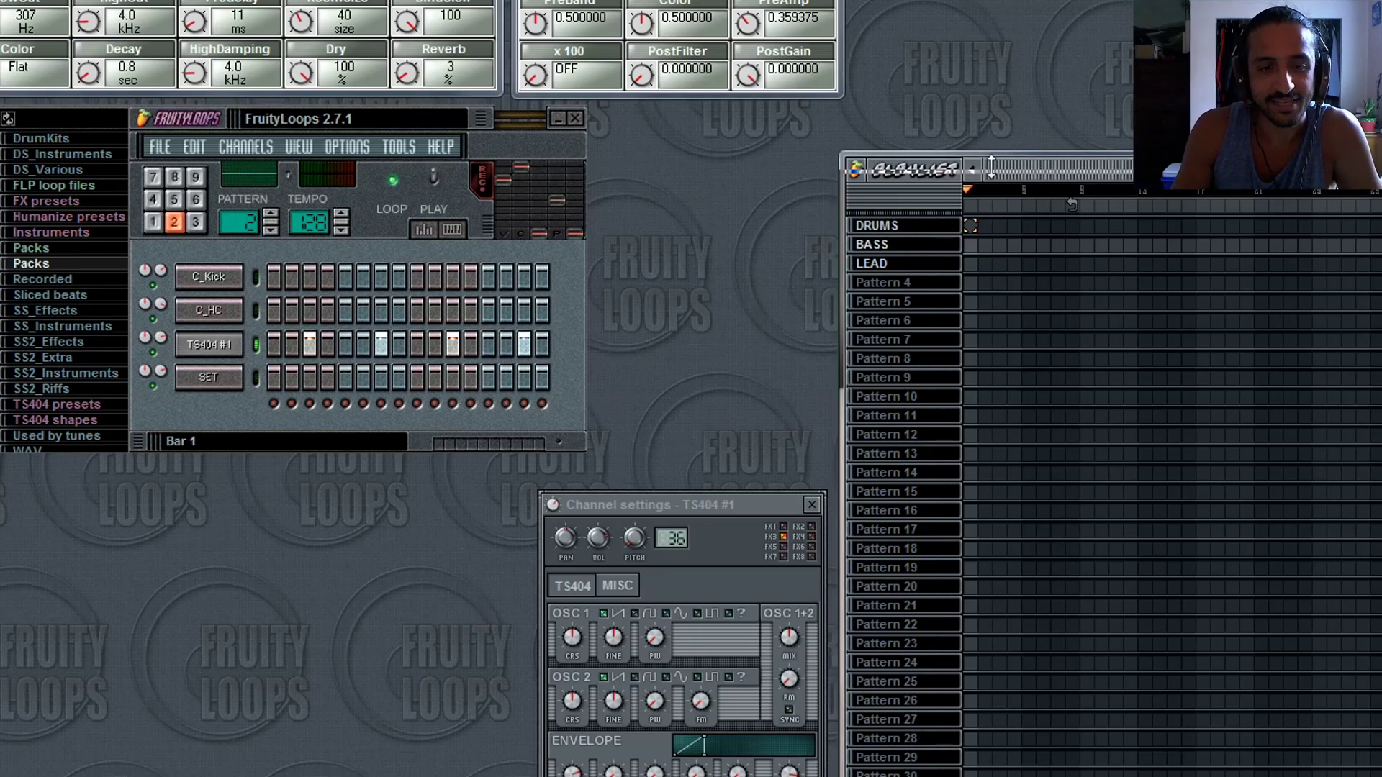
drag(989, 153, 992, 189)
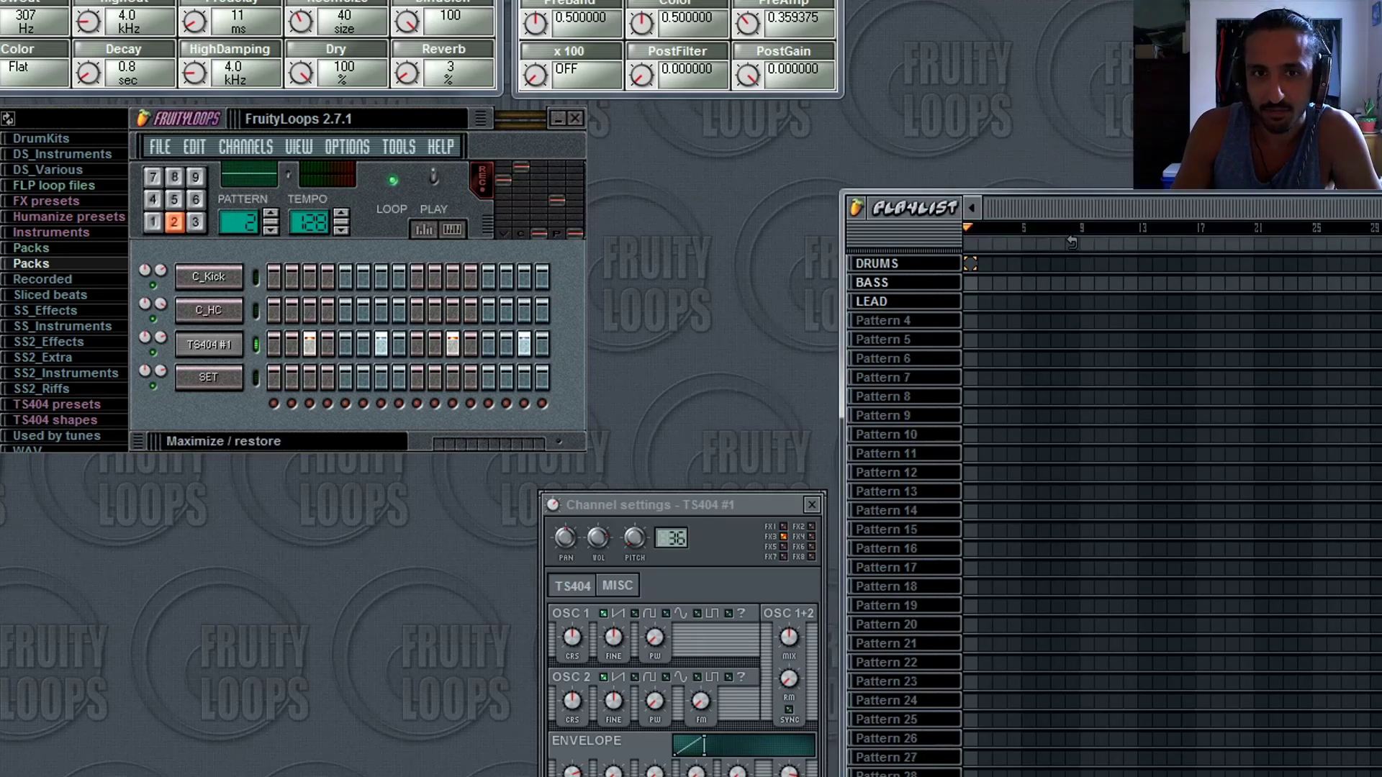
Fill the DRUMS row in the Playlist from bar 1 to bar 11.
click(999, 265)
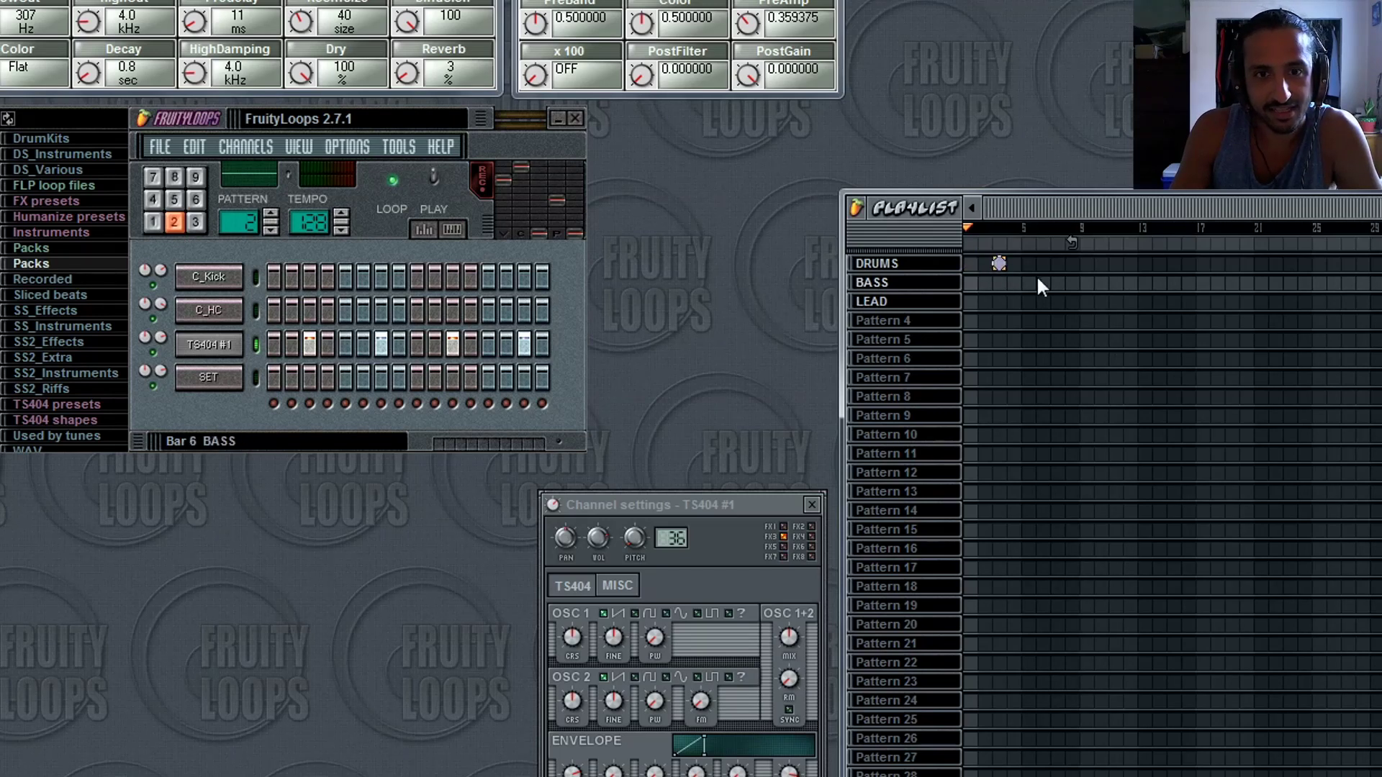
mouse_move(1008, 264)
mouse_down()
mouse_move(1131, 264)
mouse_move(996, 262)
mouse_move(1116, 262)
mouse_up()
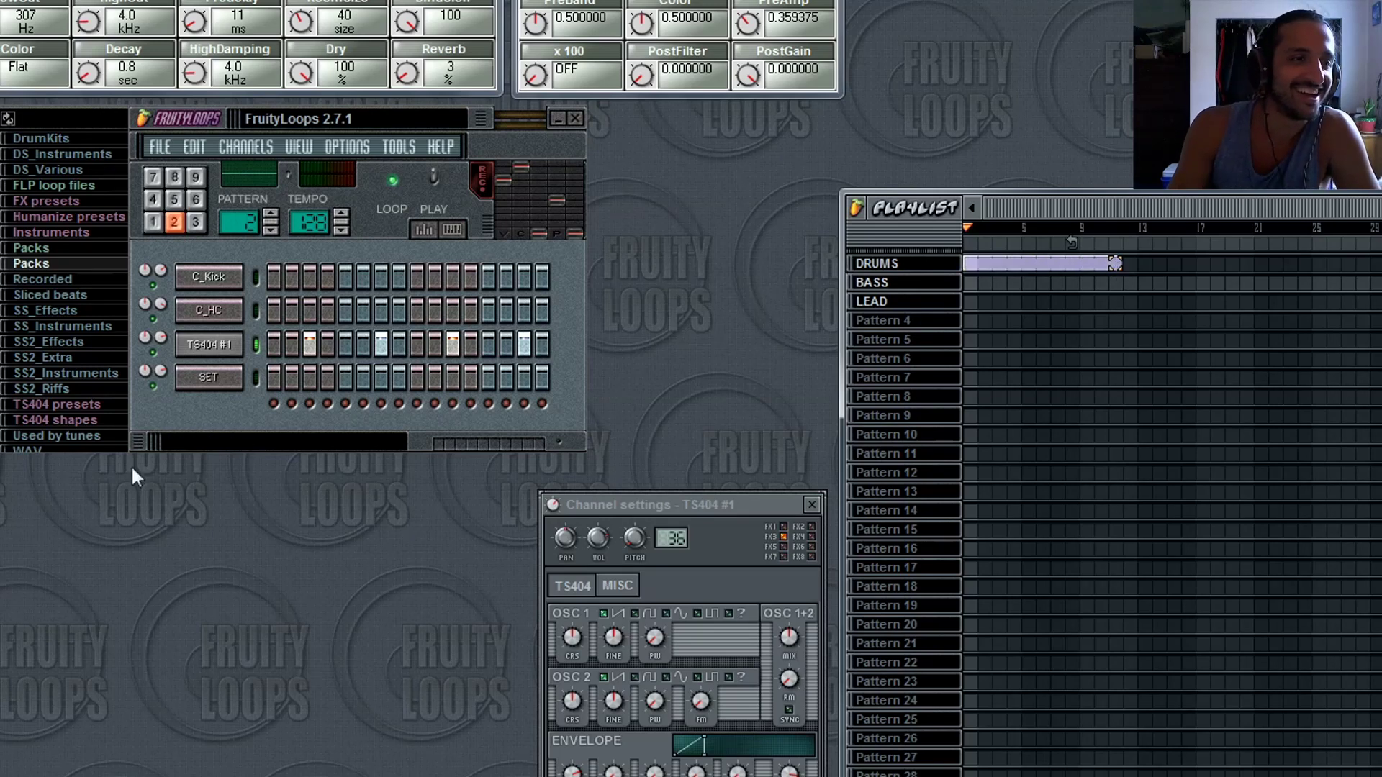
Place the TS404 #1 channel settings below the step sequencer and move the Playlist window closer to the sequencer.
scroll(7, 418, down, 2)
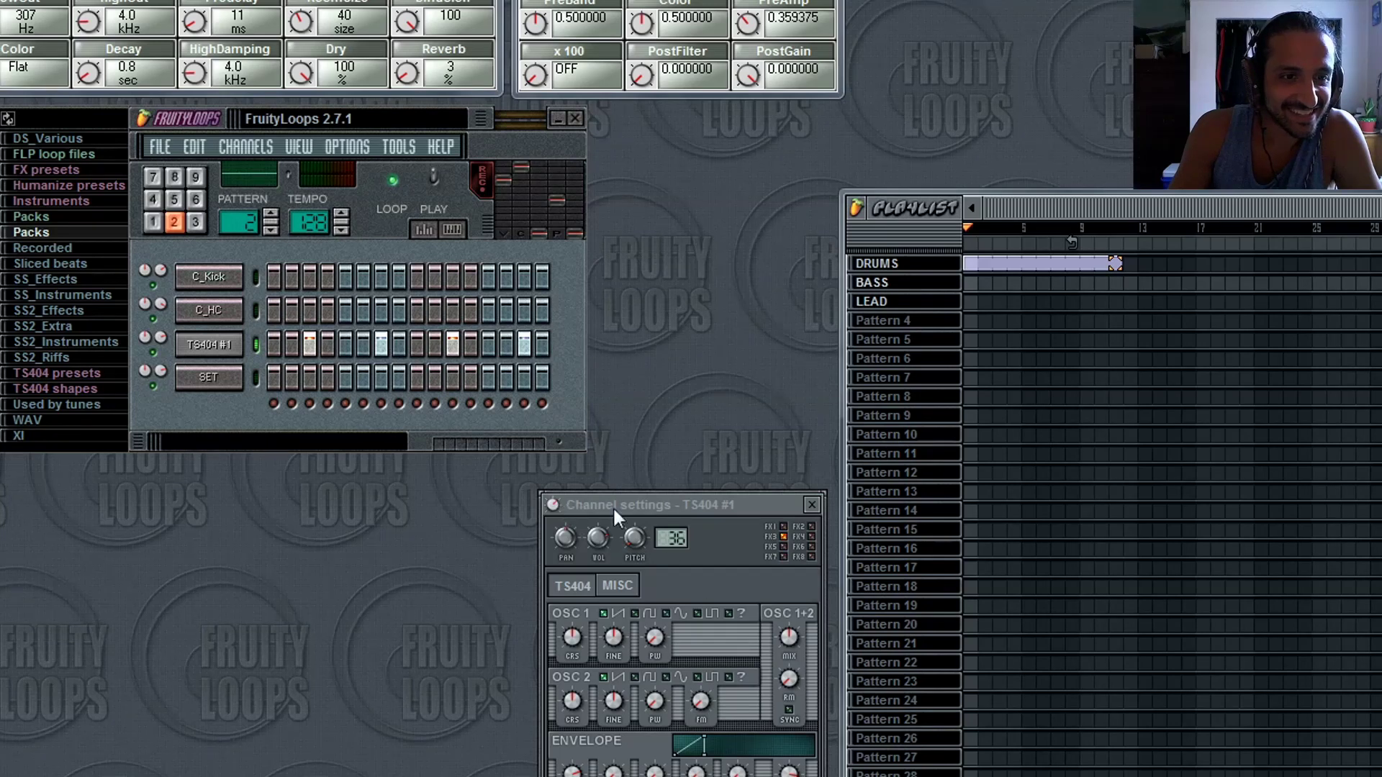
drag(612, 507, 232, 506)
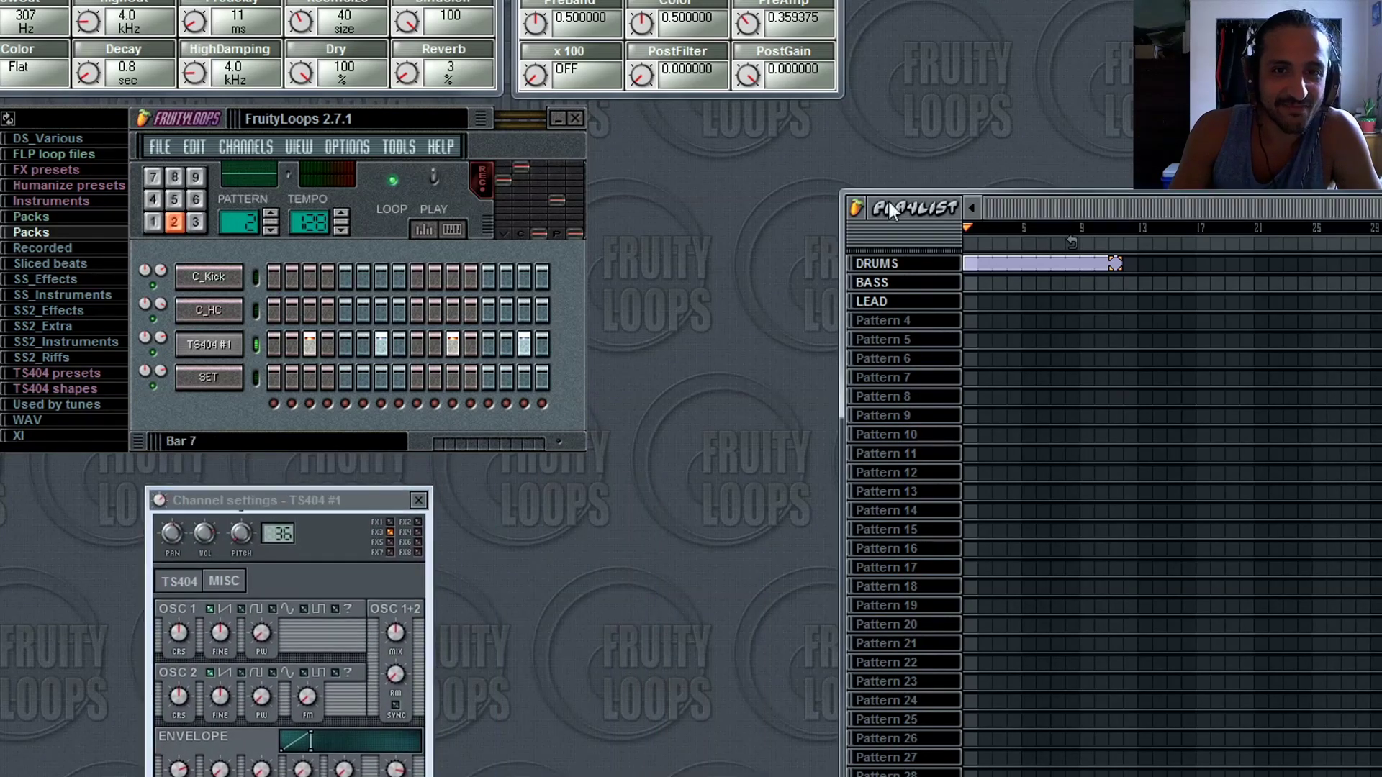
drag(889, 202, 641, 188)
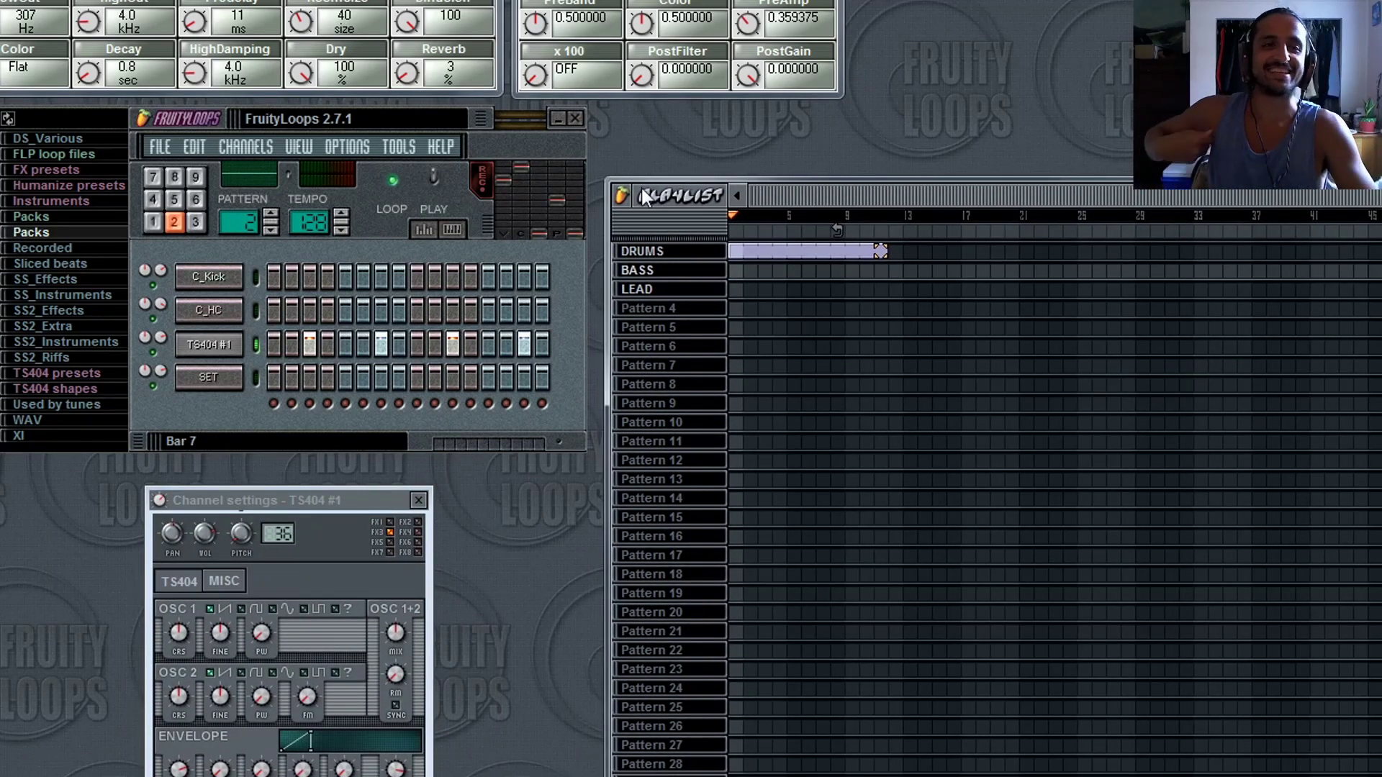